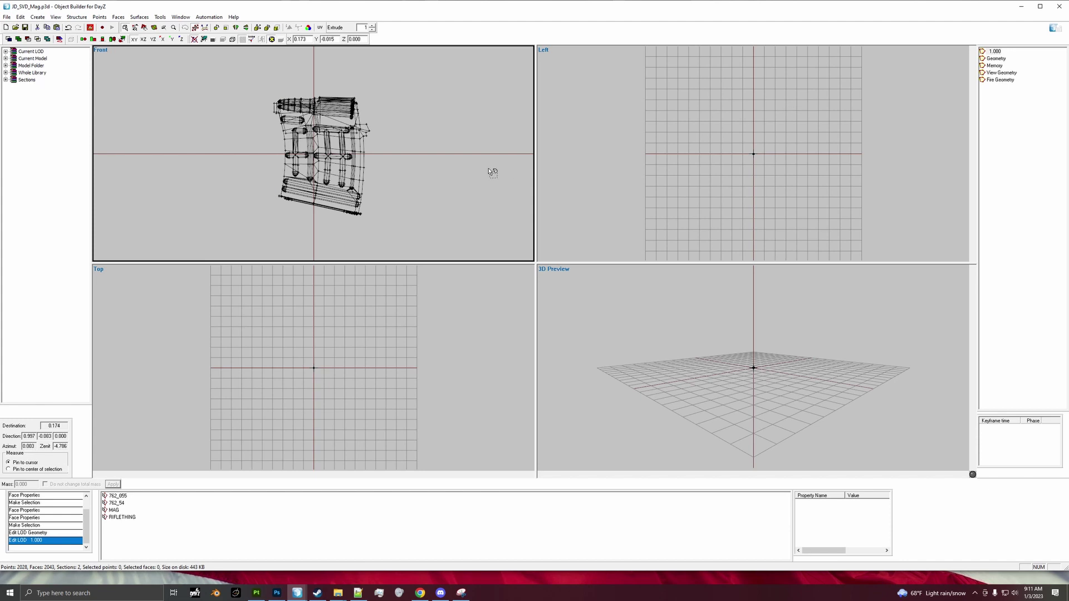
# Create a named selection "zbytek" containing all of the magazine's geometry
pyautogui.hotkey('ctrl', 'a')
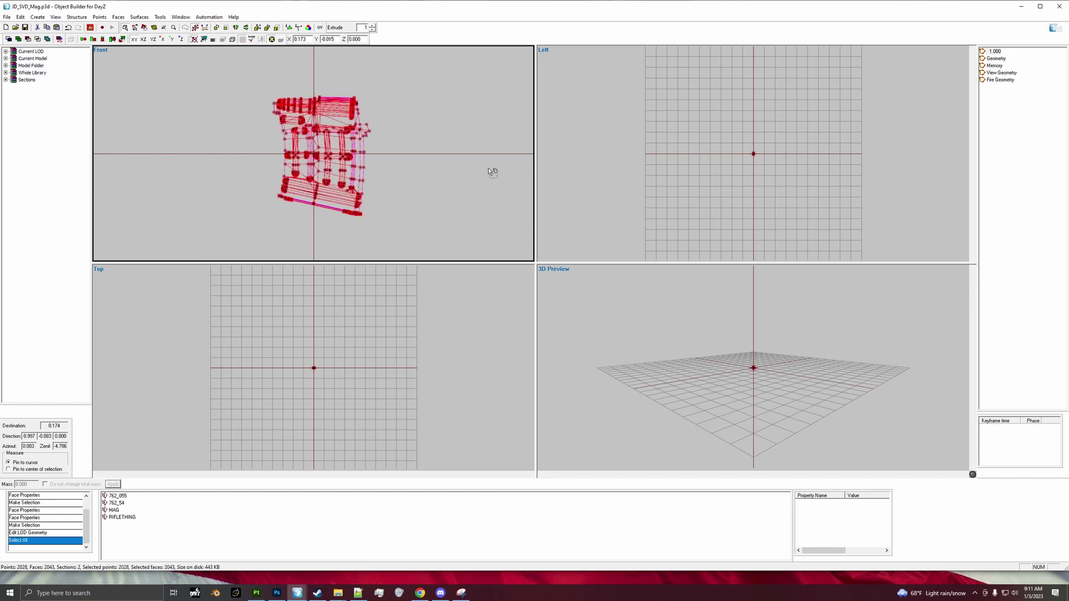
pyautogui.rightClick(316, 535)
pyautogui.click(357, 383)
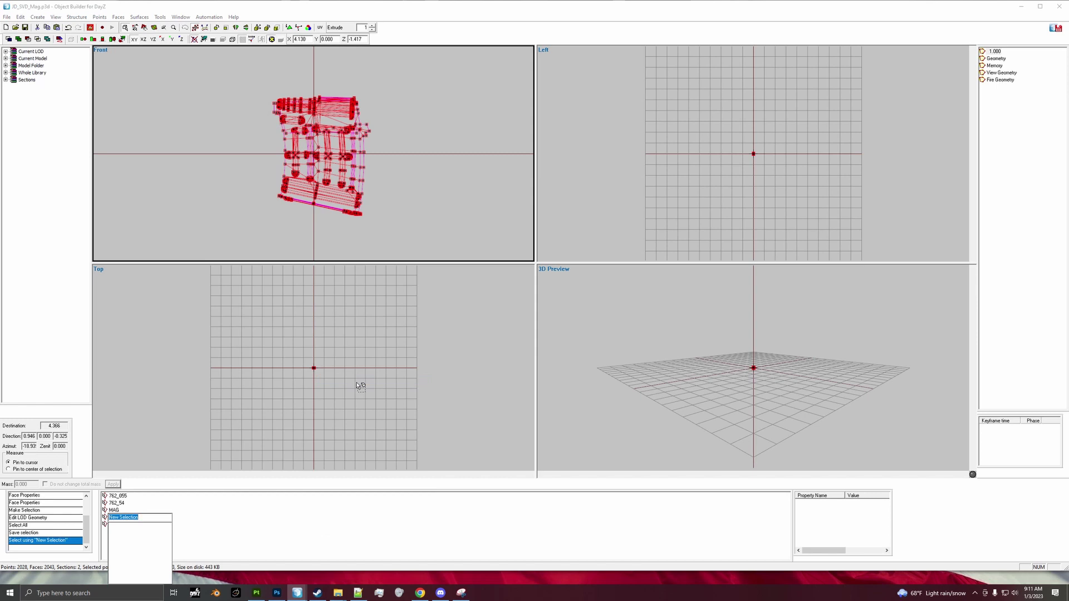
pyautogui.write('zbytek')
pyautogui.press('Return')
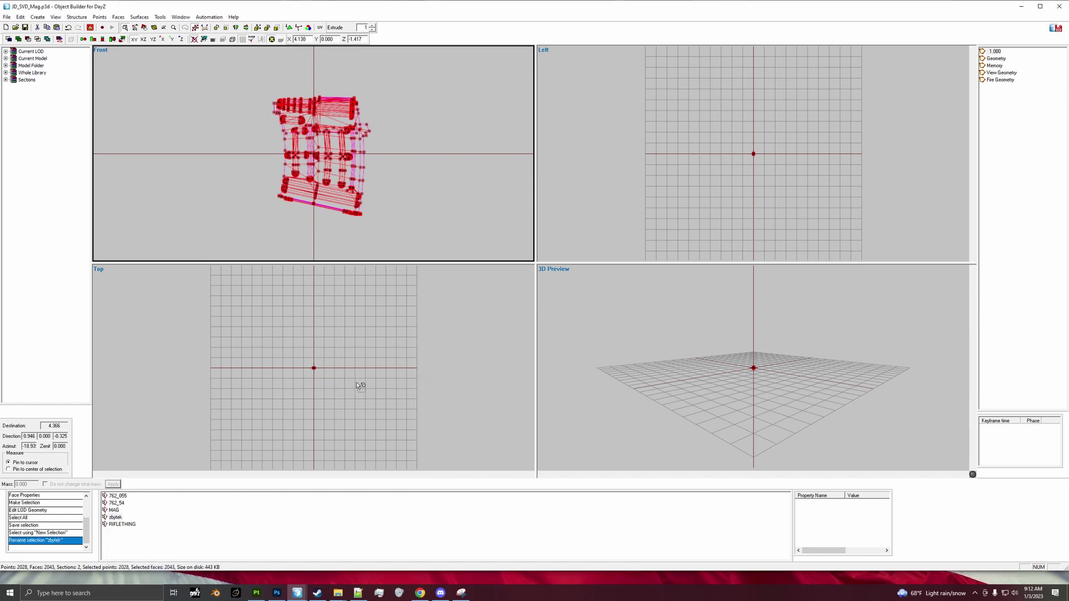
# Delete the named selection RIFLETHING and deselect the geometry
pyautogui.click(117, 525)
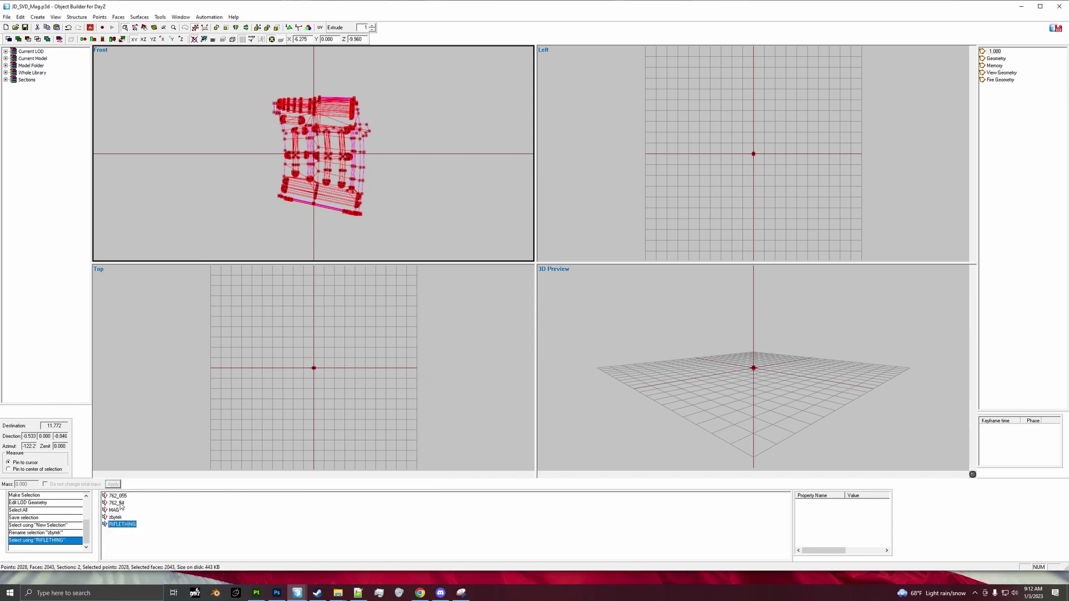
pyautogui.rightClick(127, 526)
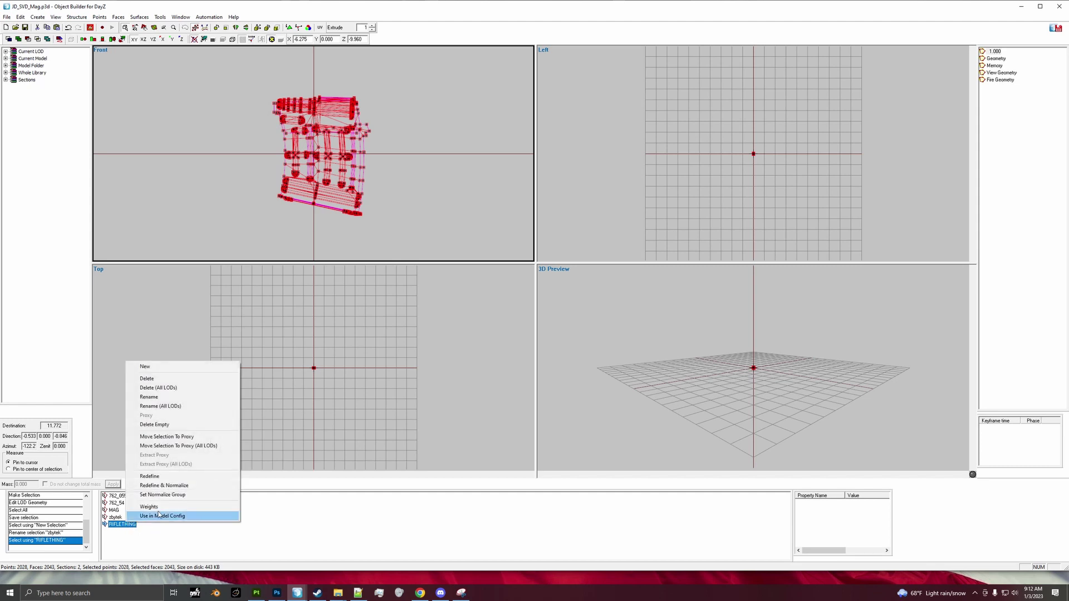
pyautogui.click(162, 381)
pyautogui.click(309, 220)
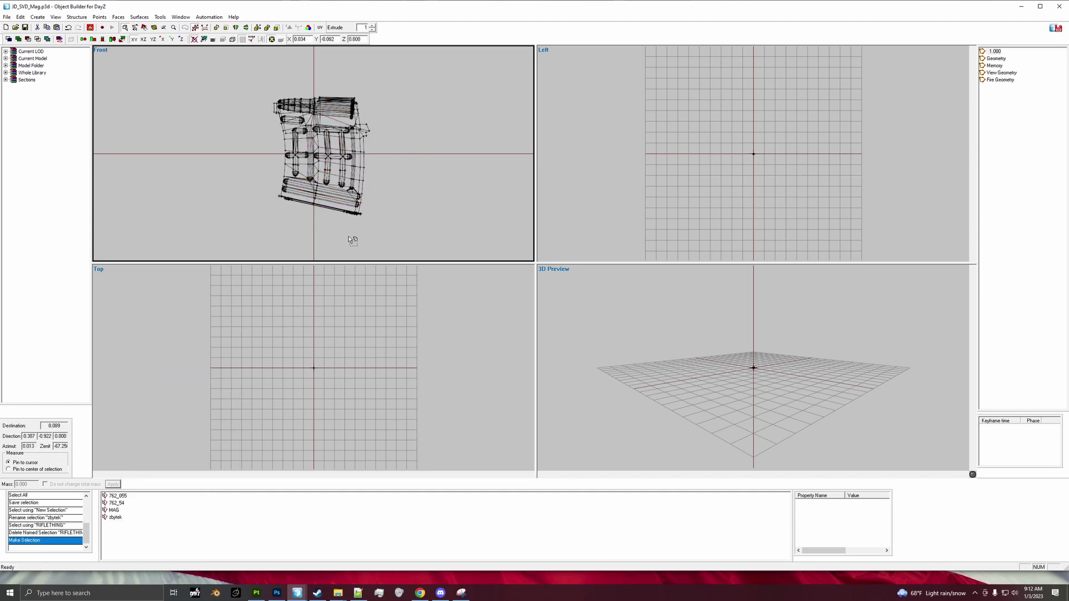
# Create a named selection "magazine" from all of the model's geometry
pyautogui.hotkey('ctrl', 'a')
pyautogui.rightClick(253, 535)
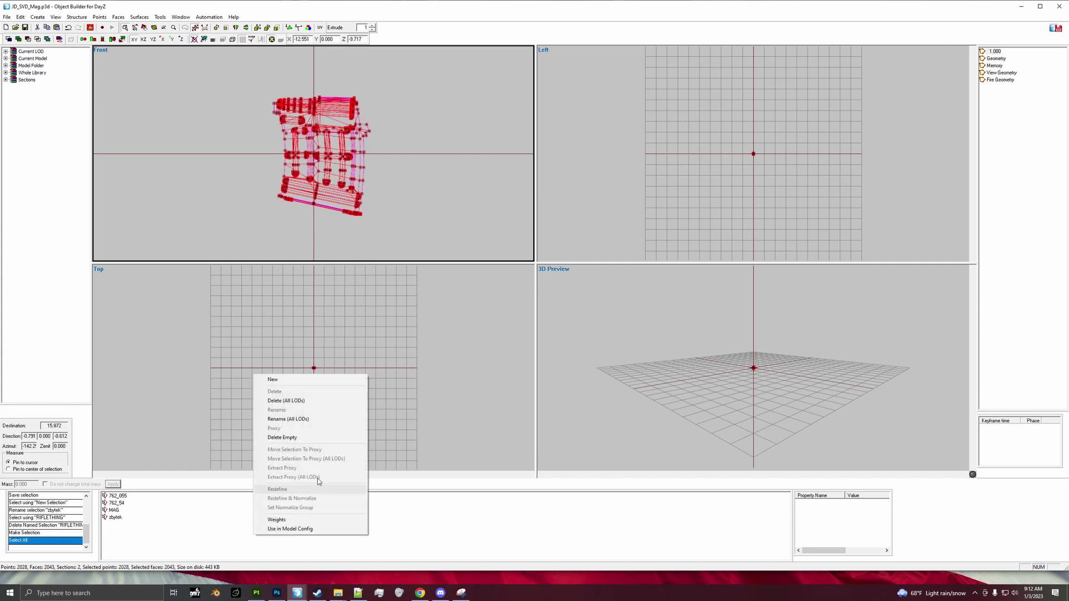
pyautogui.click(308, 380)
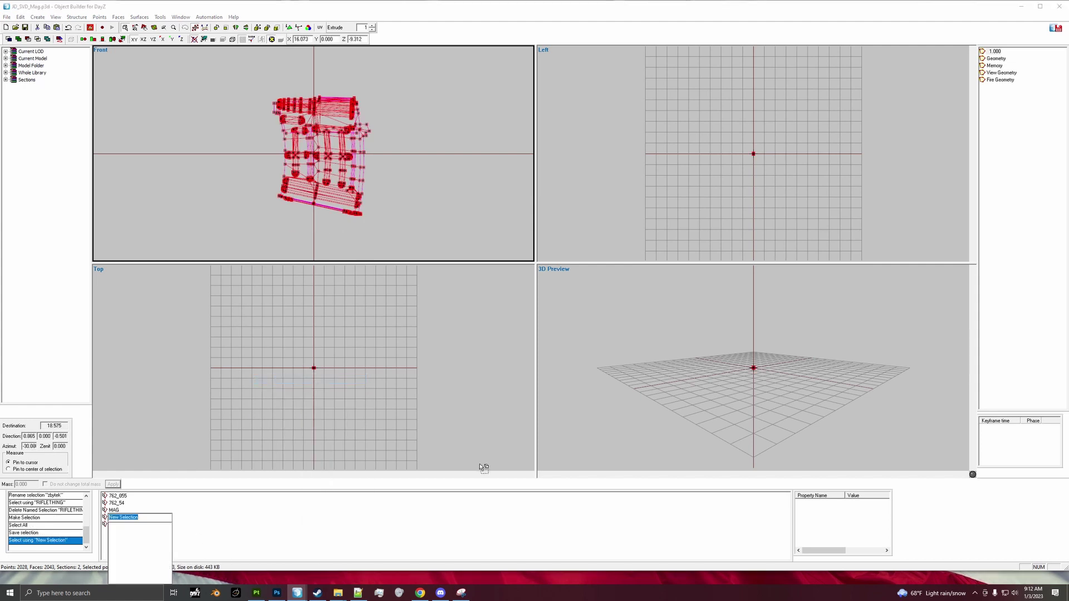
pyautogui.write('magazine')
pyautogui.press('Return')
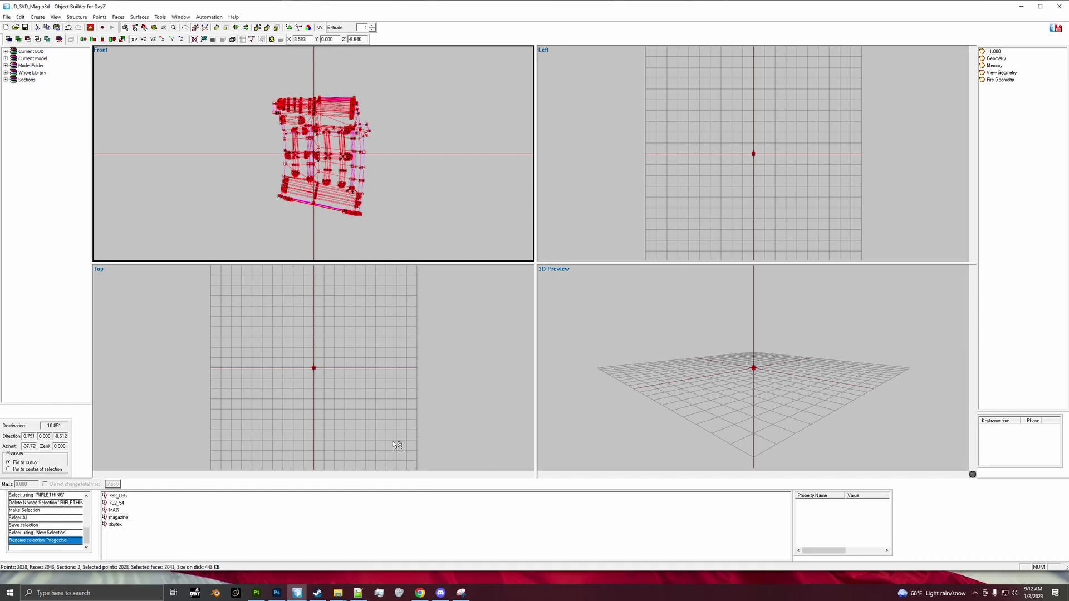
# Delete the named selection MAG
pyautogui.click(114, 510)
pyautogui.rightClick(116, 512)
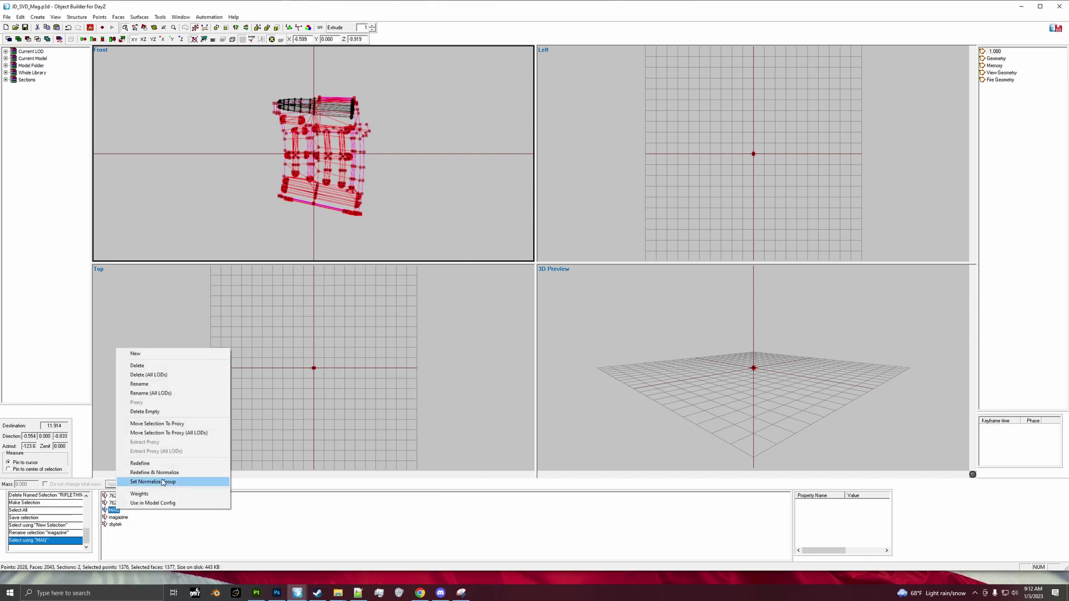
pyautogui.click(133, 367)
# Combine the geometry of 762_54 and 762_055 into a new named selection "bullets"
pyautogui.click(116, 502)
pyautogui.keyDown('ctrl'); pyautogui.click(117, 495); pyautogui.keyUp('ctrl')
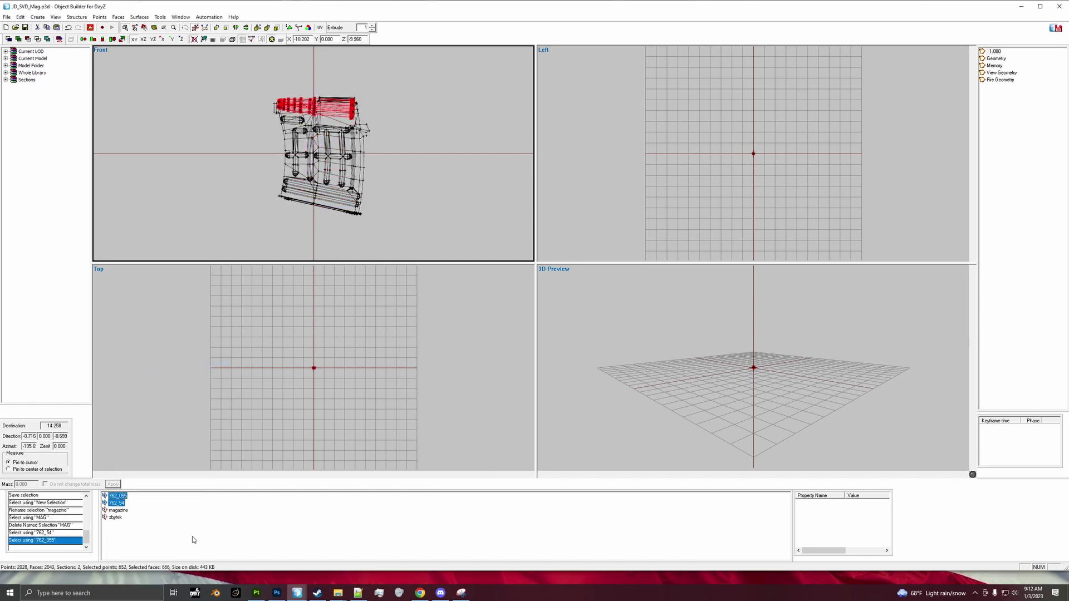
pyautogui.rightClick(306, 546)
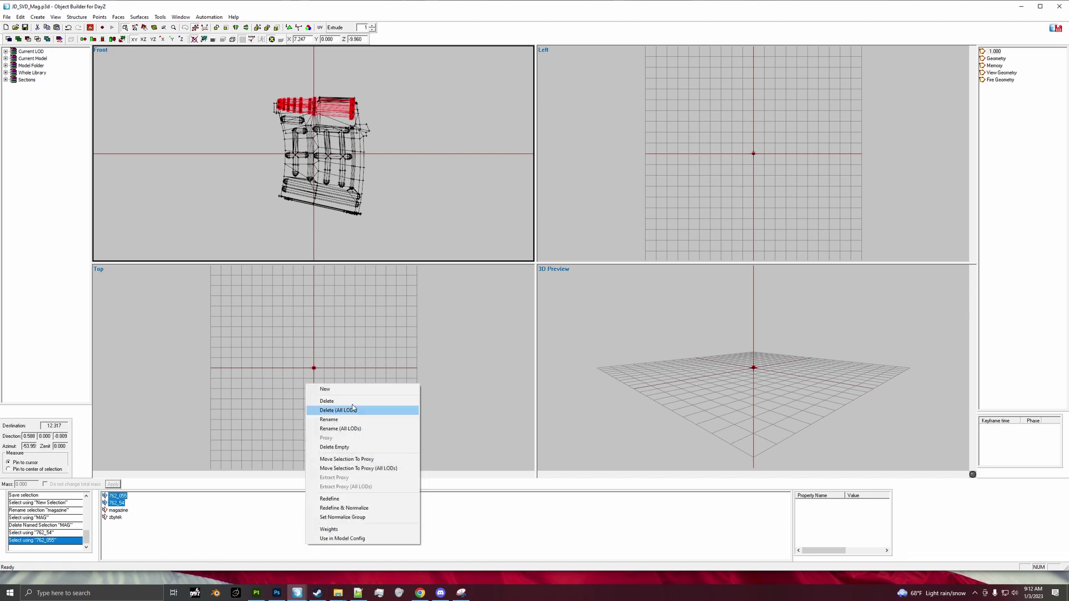
pyautogui.click(393, 390)
pyautogui.write('bullets')
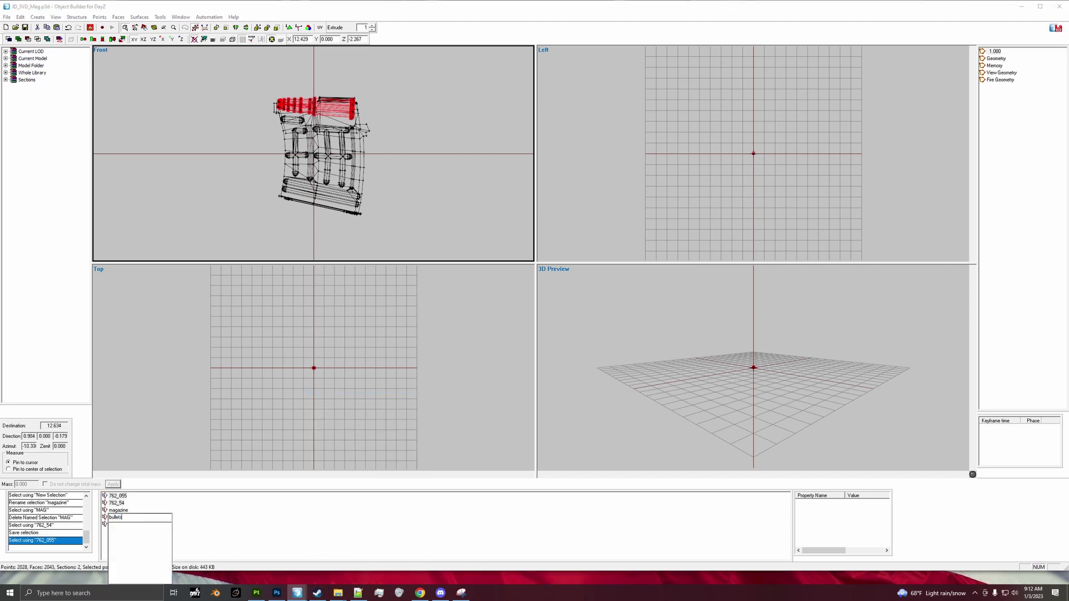
pyautogui.press('Return')
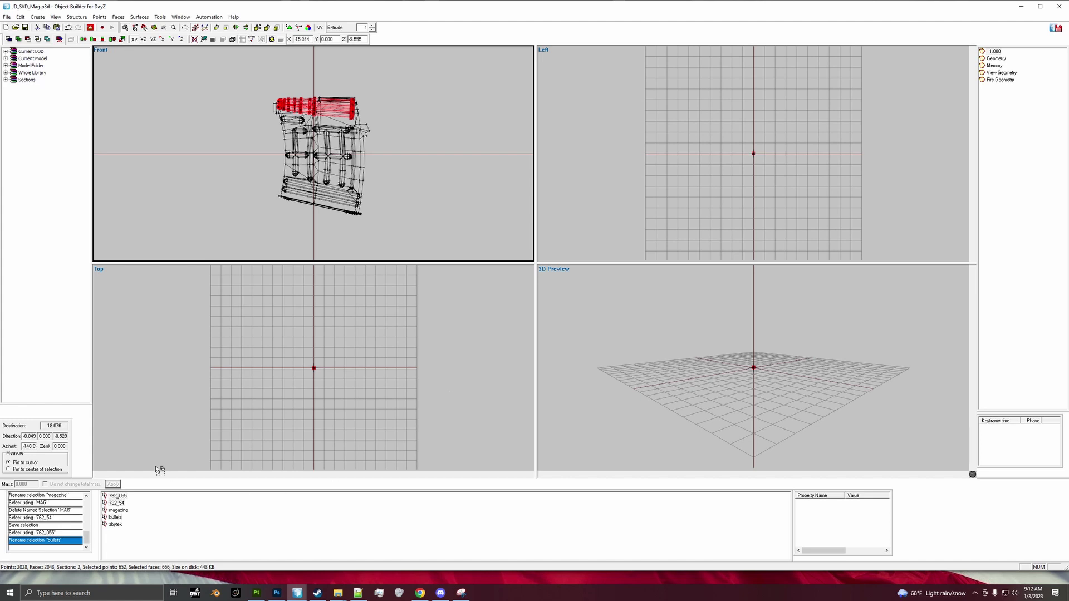
# Delete the named selections 762_055 and 762_54, check the remaining selections and deselect the geometry
pyautogui.click(117, 495)
pyautogui.rightClick(123, 500)
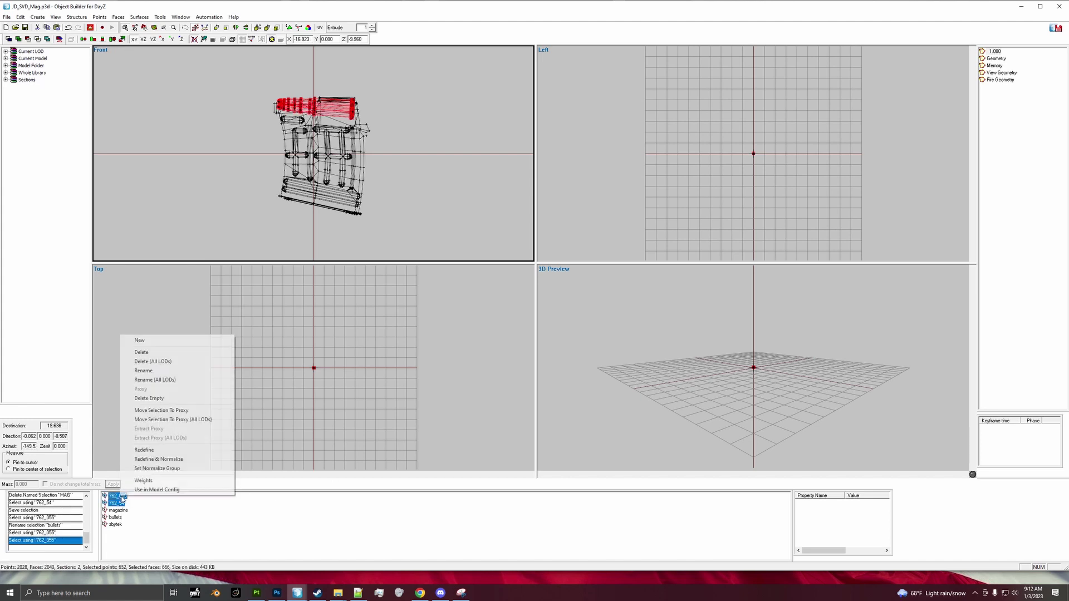
pyautogui.click(160, 353)
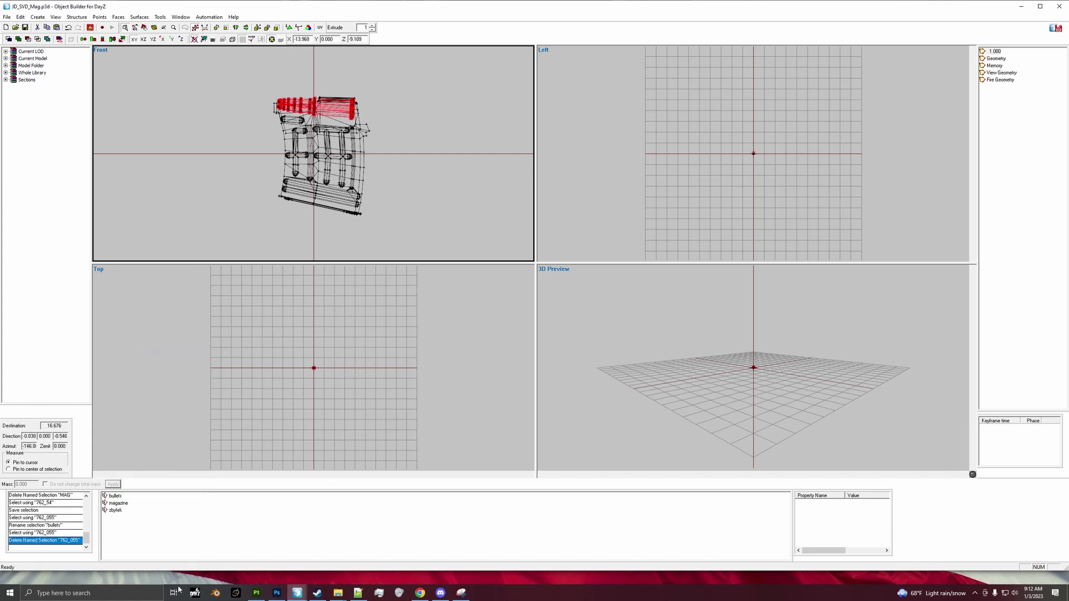
pyautogui.click(121, 510)
pyautogui.click(123, 496)
pyautogui.click(251, 220)
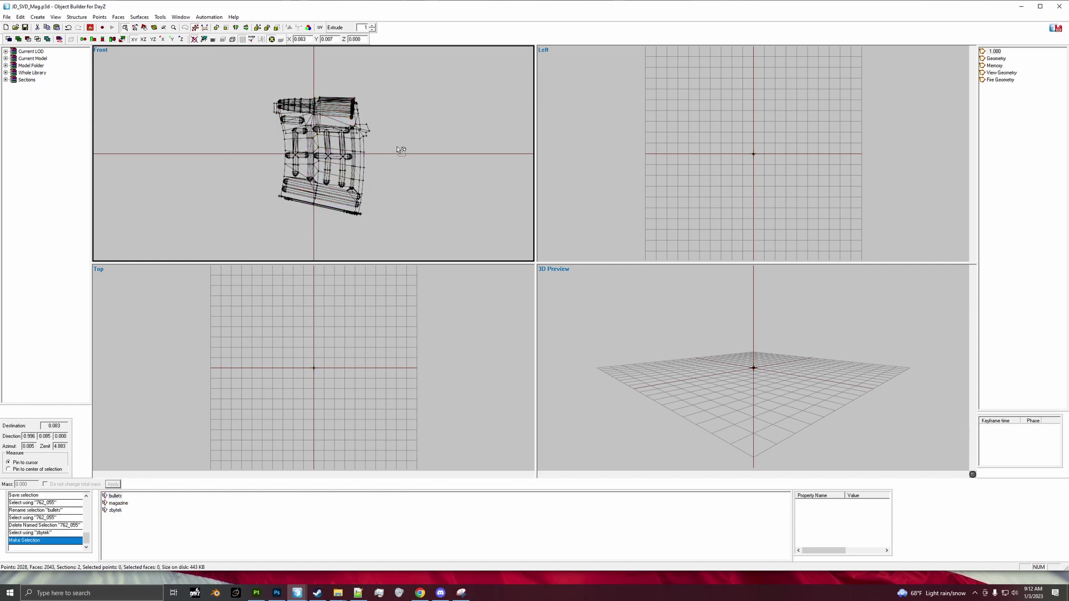
# In the Geometry LOD, place four new points around the corners of the magazine's outline in the front view
pyautogui.click(996, 58)
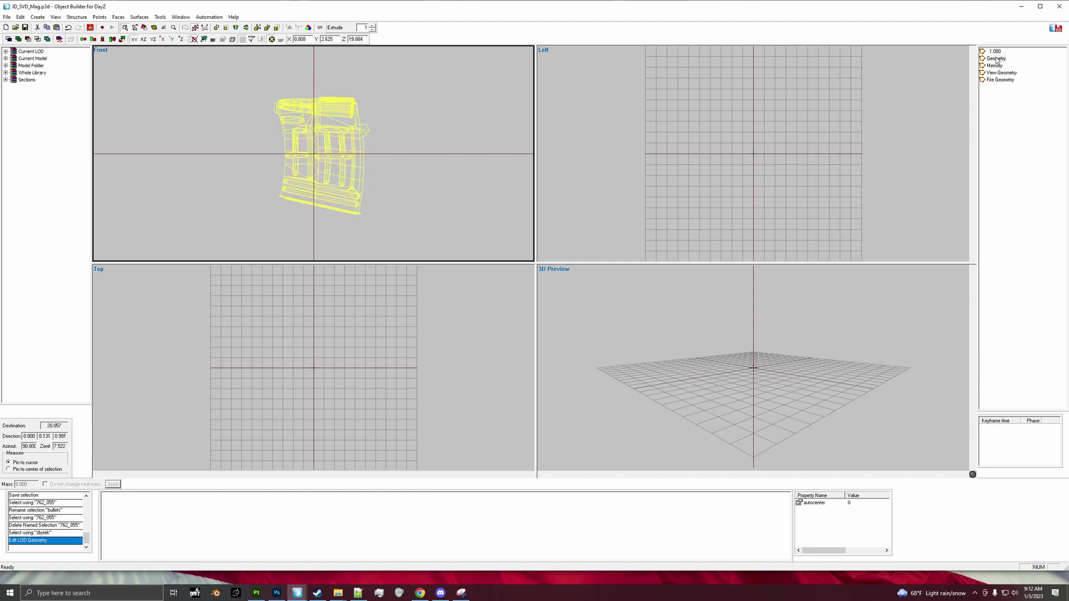
pyautogui.scroll(5, 366, 397)
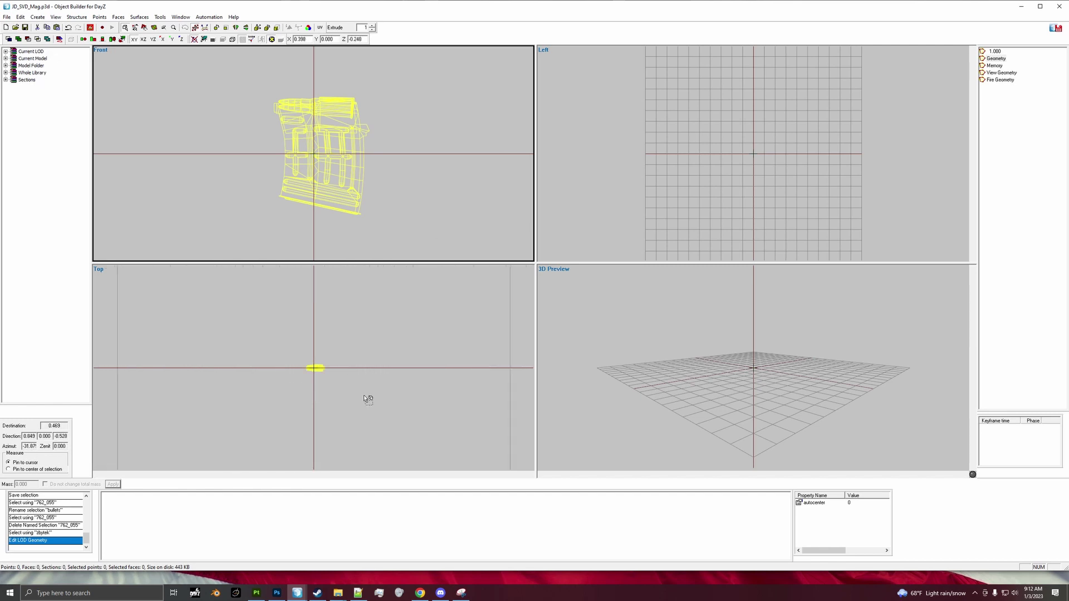
pyautogui.scroll(5, 790, 214)
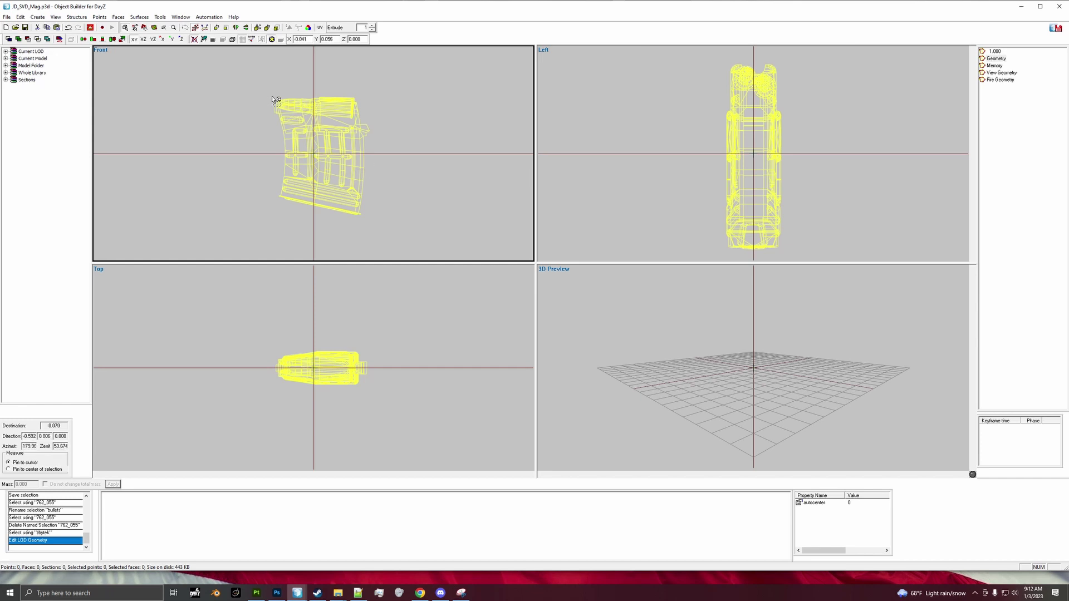
pyautogui.press('Insert')
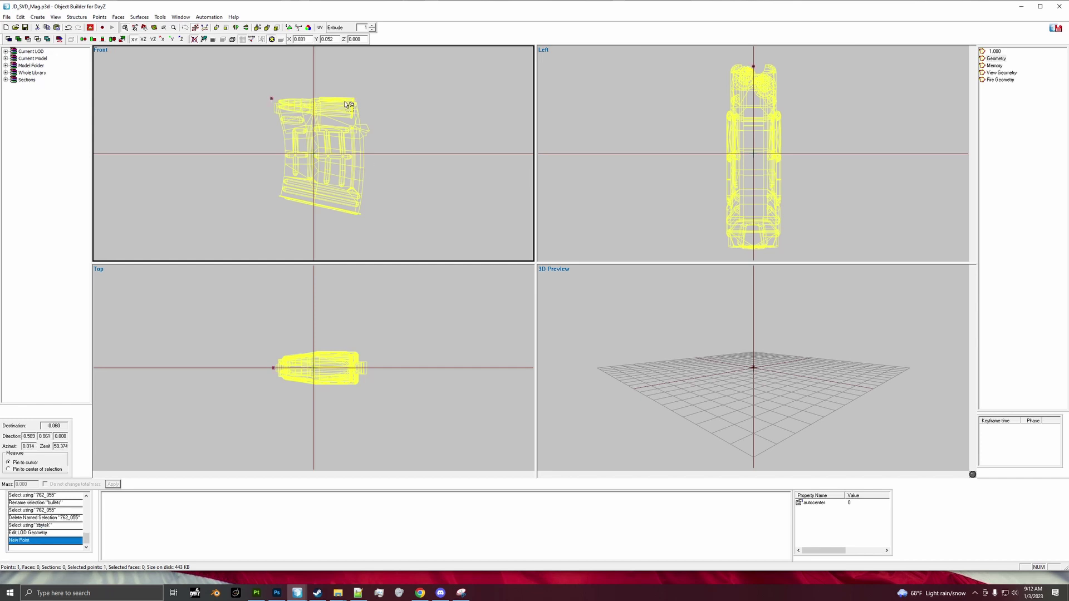
pyautogui.press('Insert')
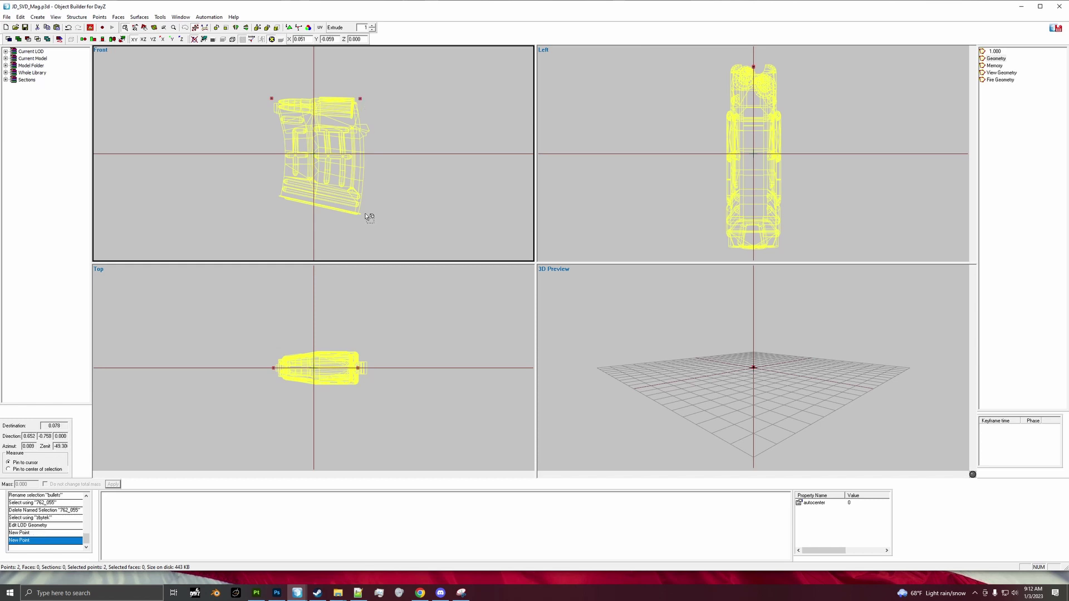
pyautogui.press('Insert')
pyautogui.press('Insert')
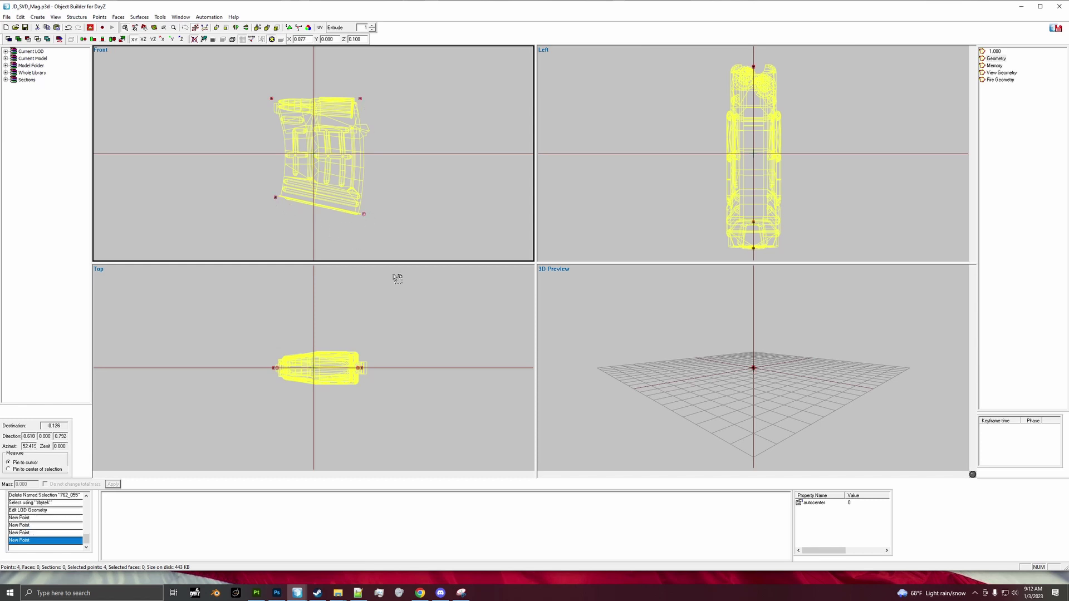
# Move the four points sideways to one side face of the magazine and bring the pair at its narrow end slightly inward
pyautogui.moveTo(231, 82); pyautogui.dragTo(473, 286)
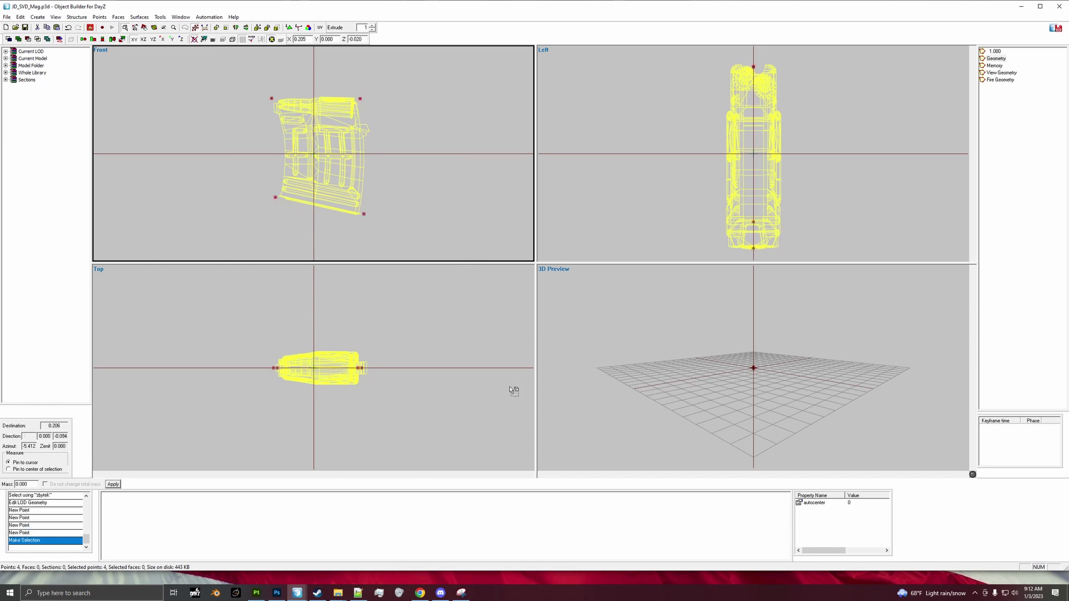
pyautogui.scroll(5, 342, 384)
pyautogui.moveTo(369, 395); pyautogui.dragTo(346, 384, button='middle')
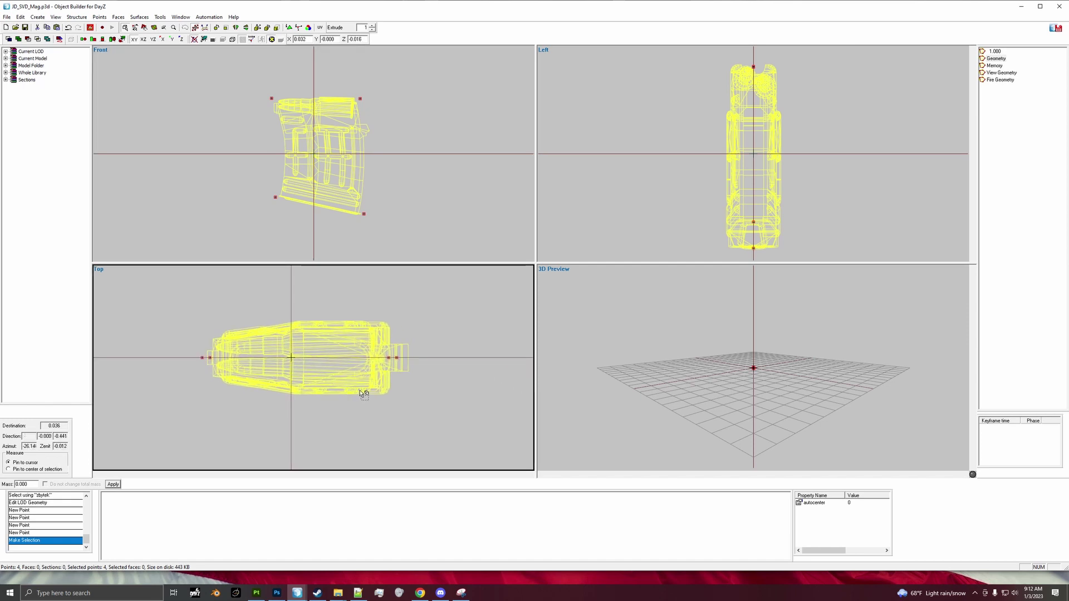
pyautogui.press('y')
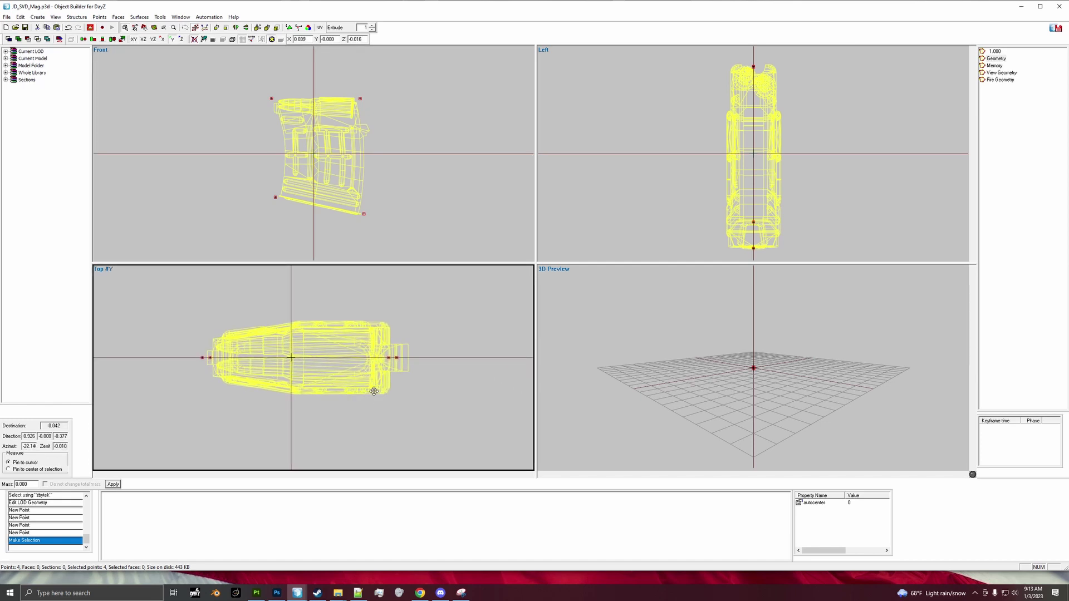
pyautogui.keyDown('shift'); pyautogui.moveTo(373, 391); pyautogui.dragTo(377, 429); pyautogui.keyUp('shift')
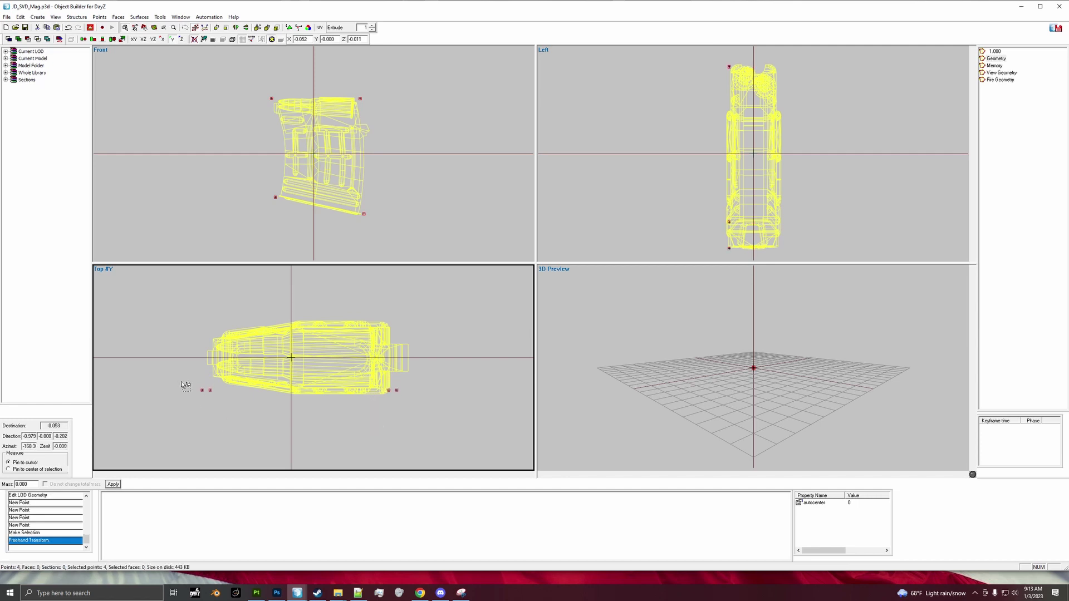
pyautogui.moveTo(186, 386); pyautogui.dragTo(253, 422)
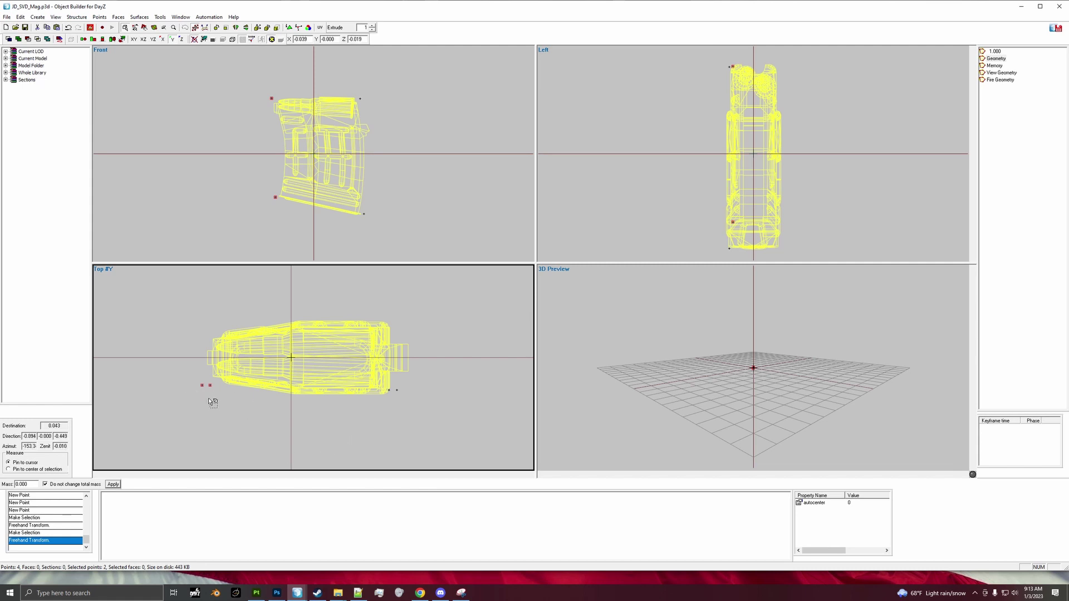
# Duplicate the four points onto the magazine's opposite side and shift the narrow-end pair inward to match the taper
pyautogui.hotkey('ctrl', 'a')
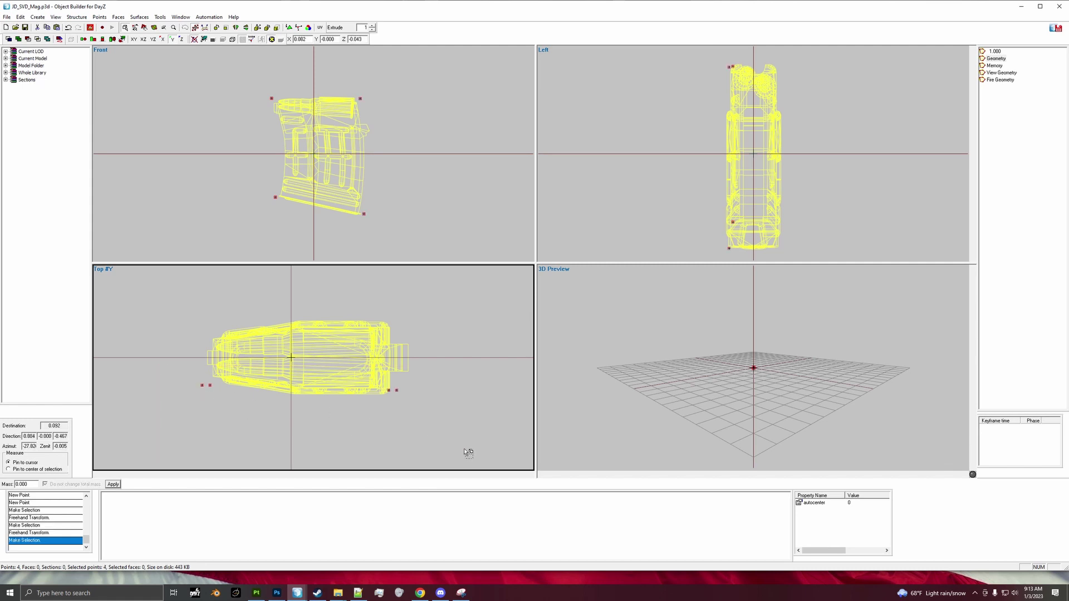
pyautogui.hotkey('ctrl', 'v')
pyautogui.keyDown('shift'); pyautogui.moveTo(446, 439); pyautogui.dragTo(437, 368); pyautogui.keyUp('shift')
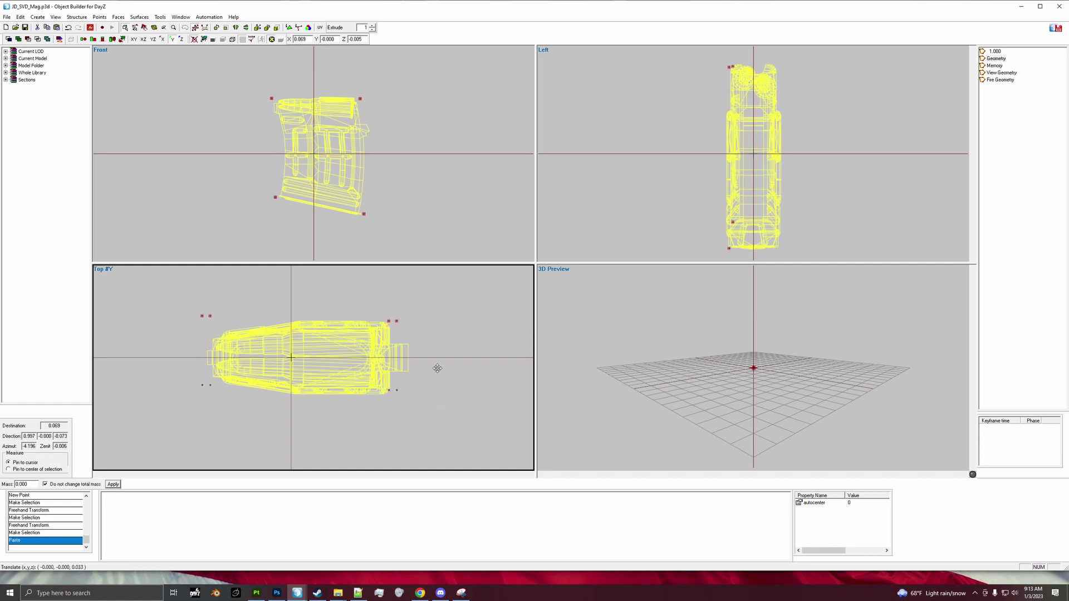
pyautogui.moveTo(181, 299); pyautogui.dragTo(239, 343)
pyautogui.keyDown('shift'); pyautogui.moveTo(239, 343); pyautogui.dragTo(241, 354); pyautogui.keyUp('shift')
pyautogui.click(254, 381)
# Select all eight points and build a Convex Hull around the magazine
pyautogui.moveTo(152, 299); pyautogui.dragTo(499, 452)
pyautogui.click(77, 16)
pyautogui.moveTo(91, 76)
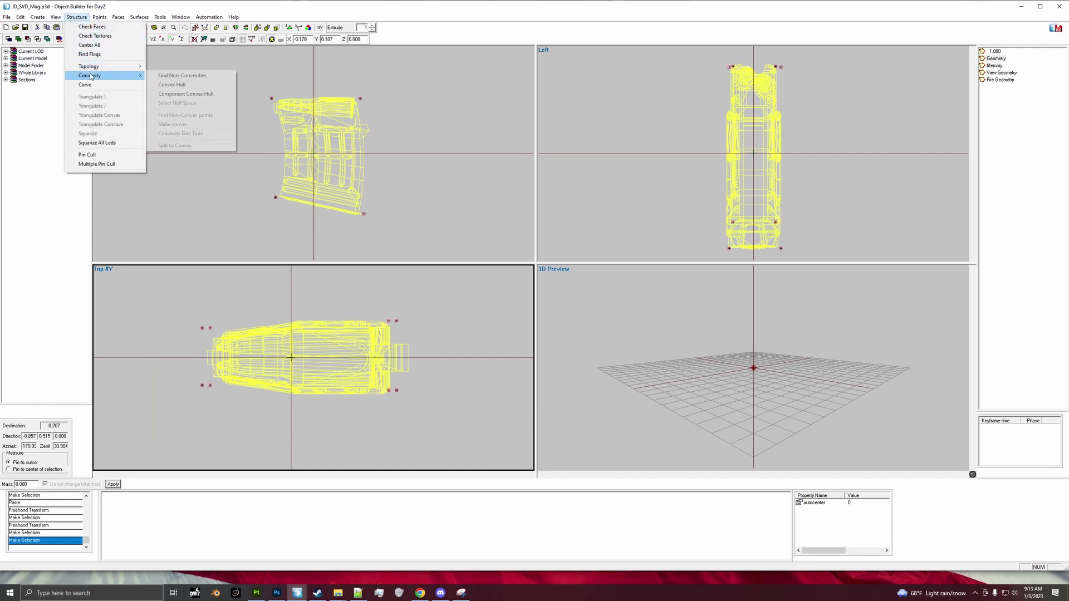
pyautogui.click(177, 86)
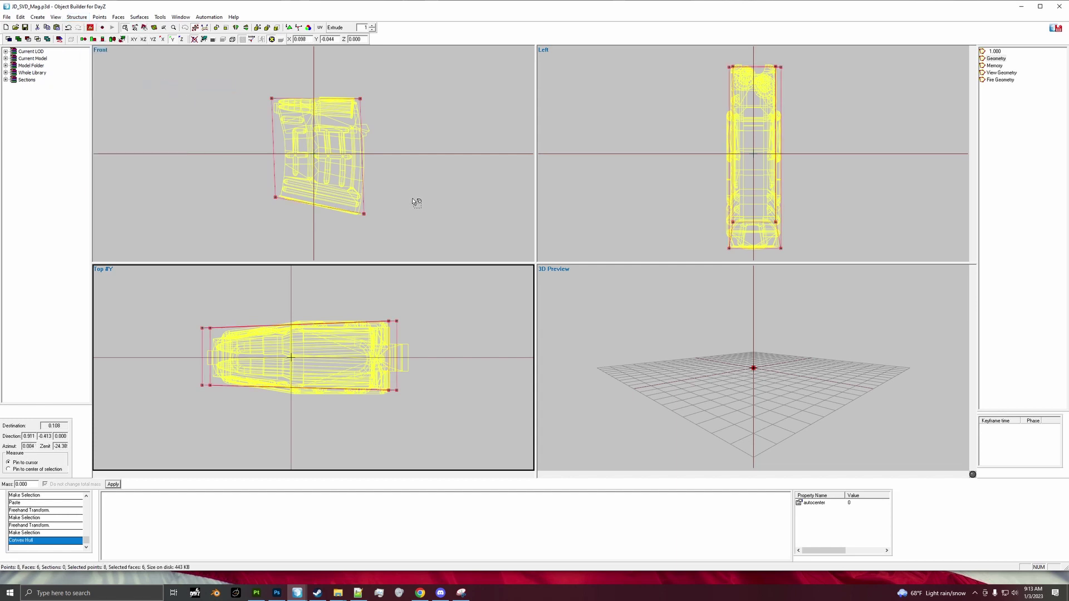
pyautogui.click(77, 16)
pyautogui.moveTo(97, 78)
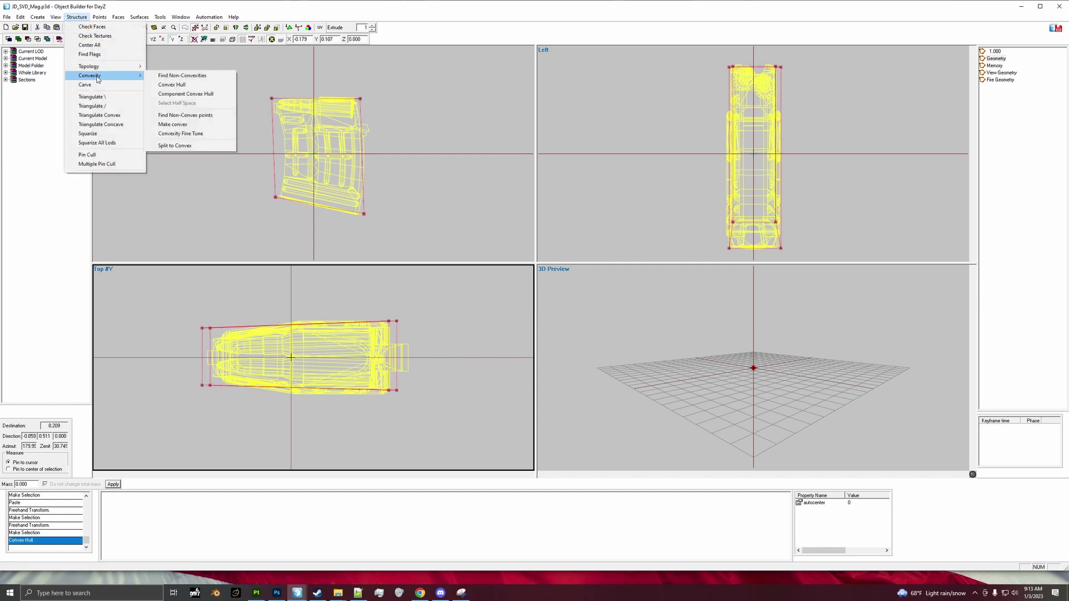
pyautogui.click(411, 143)
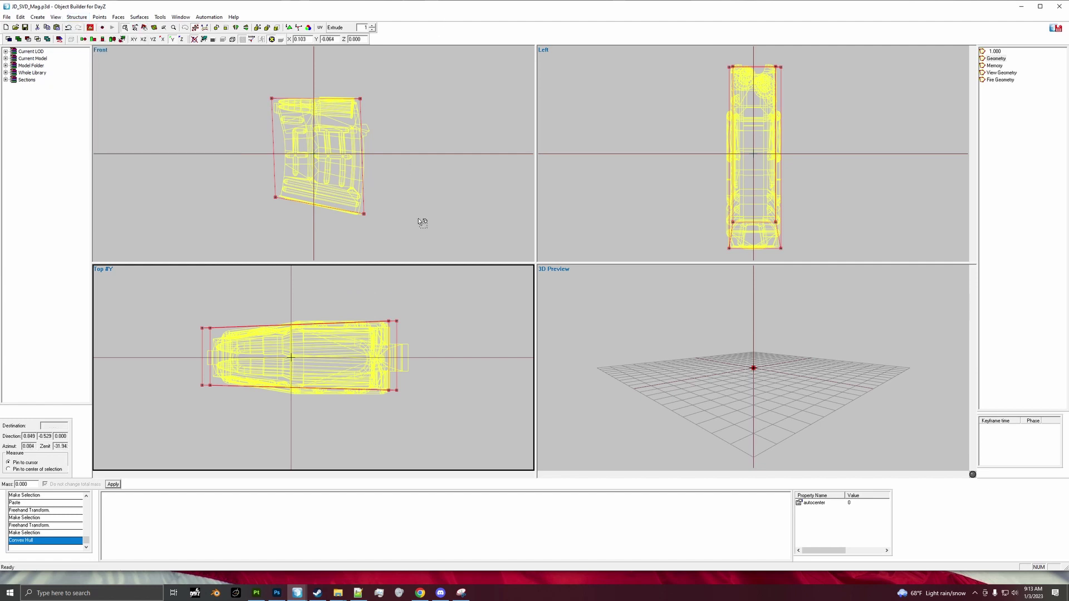
pyautogui.moveTo(445, 171); pyautogui.dragTo(445, 159, button='middle')
pyautogui.scroll(1, 413, 376)
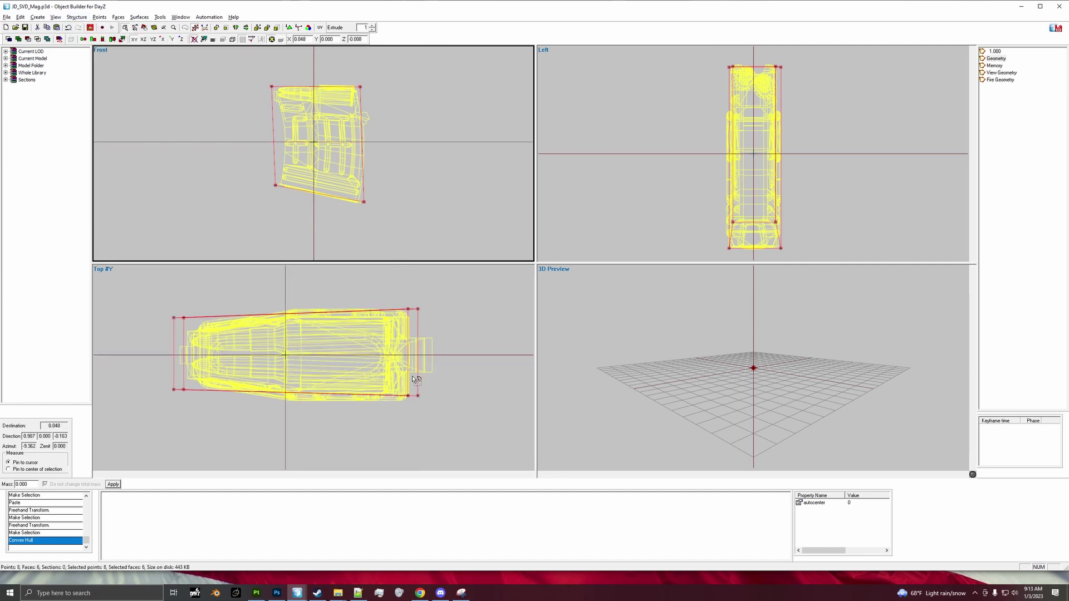
# Run Find Components on the convex hull in the Geometry LOD
pyautogui.scroll(-2, 381, 181)
pyautogui.scroll(3, 374, 186)
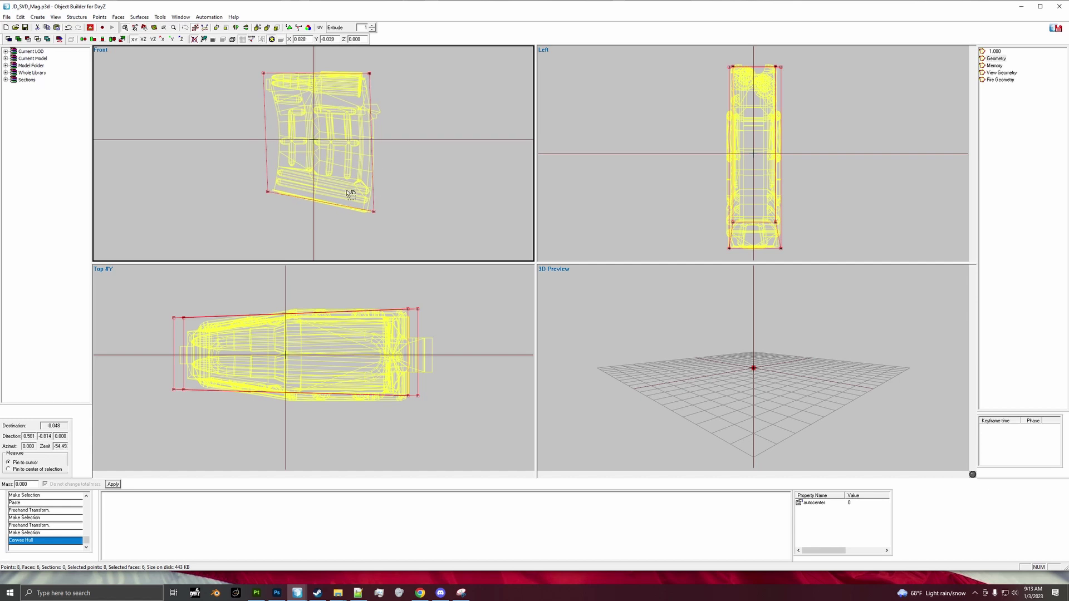
pyautogui.click(67, 18)
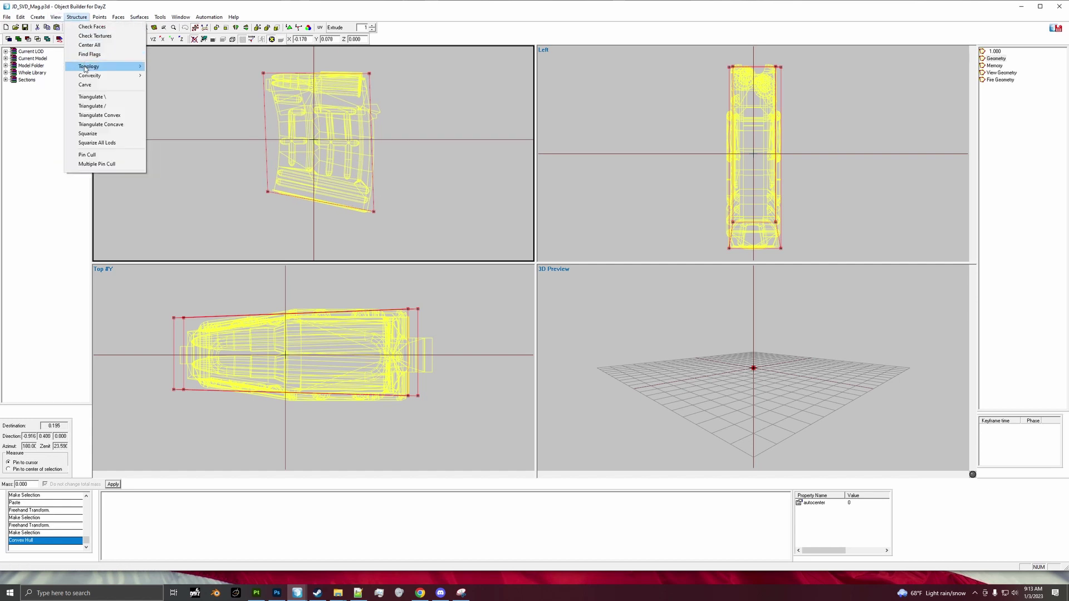
pyautogui.moveTo(100, 67)
pyautogui.click(175, 87)
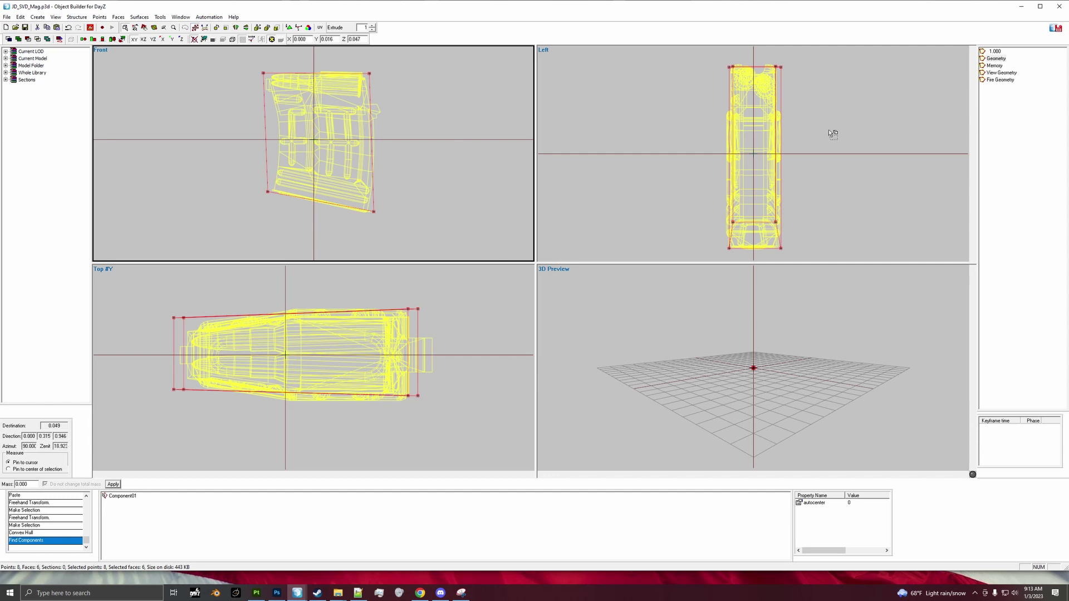
# Paste the copied hull into the View Geometry LOD and the Fire Geometry LOD
pyautogui.click(1001, 73)
pyautogui.hotkey('ctrl', 'v')
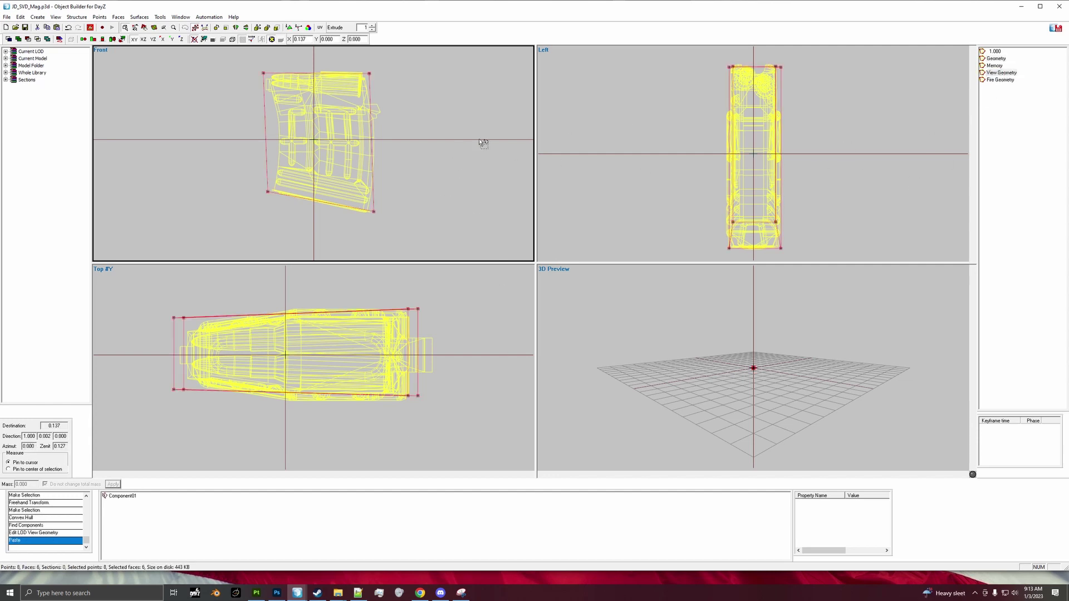
pyautogui.click(1008, 82)
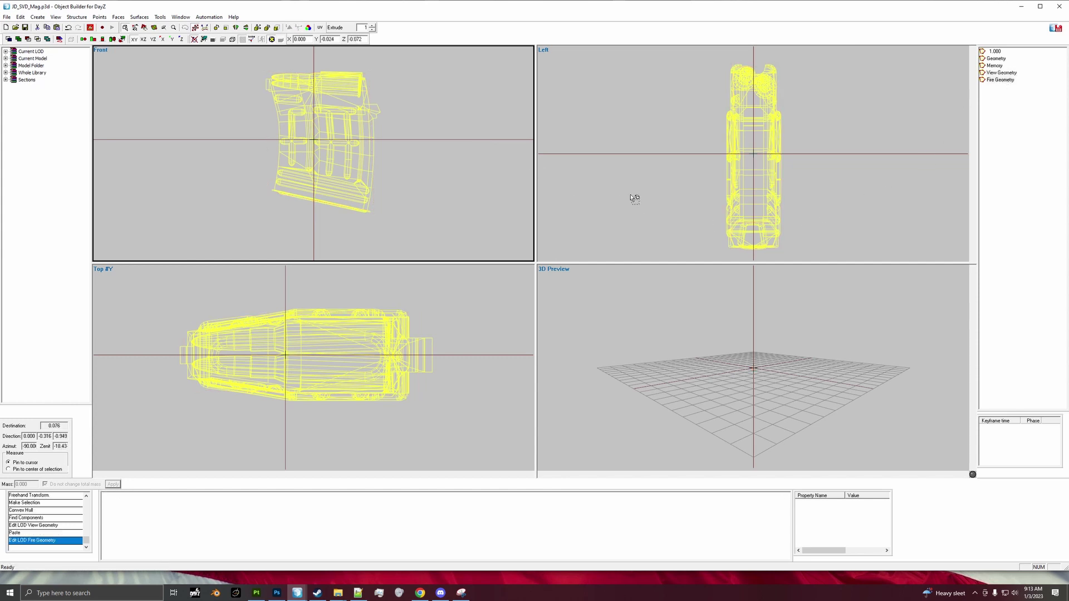
pyautogui.hotkey('ctrl', 'v')
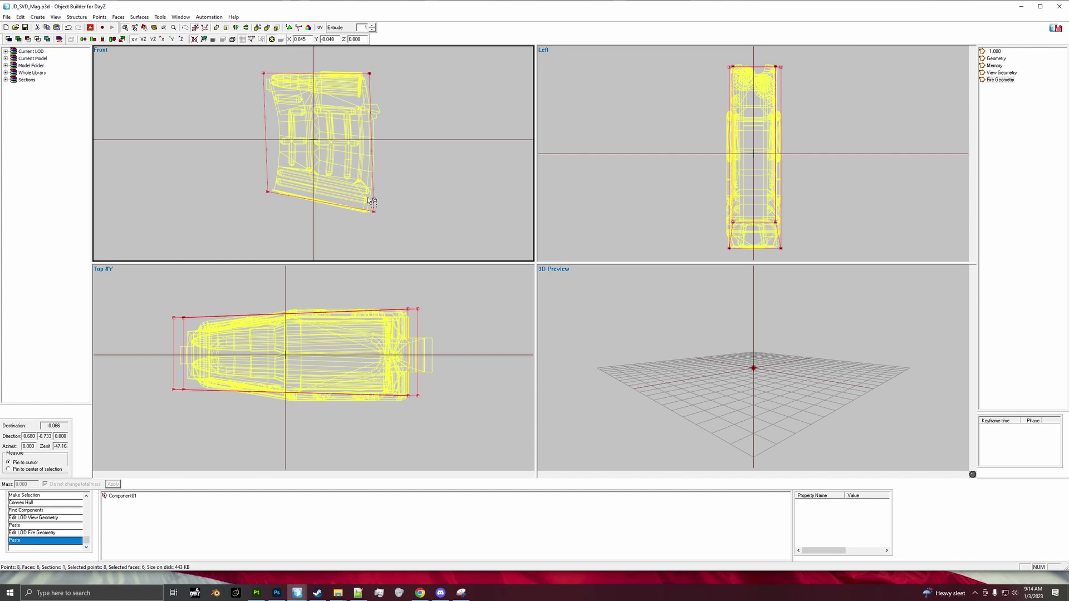
# Assign the material DZ\data\data\penetration\metalplate.rvmat to all six hull faces in the Fire Geometry LOD
pyautogui.press('e')
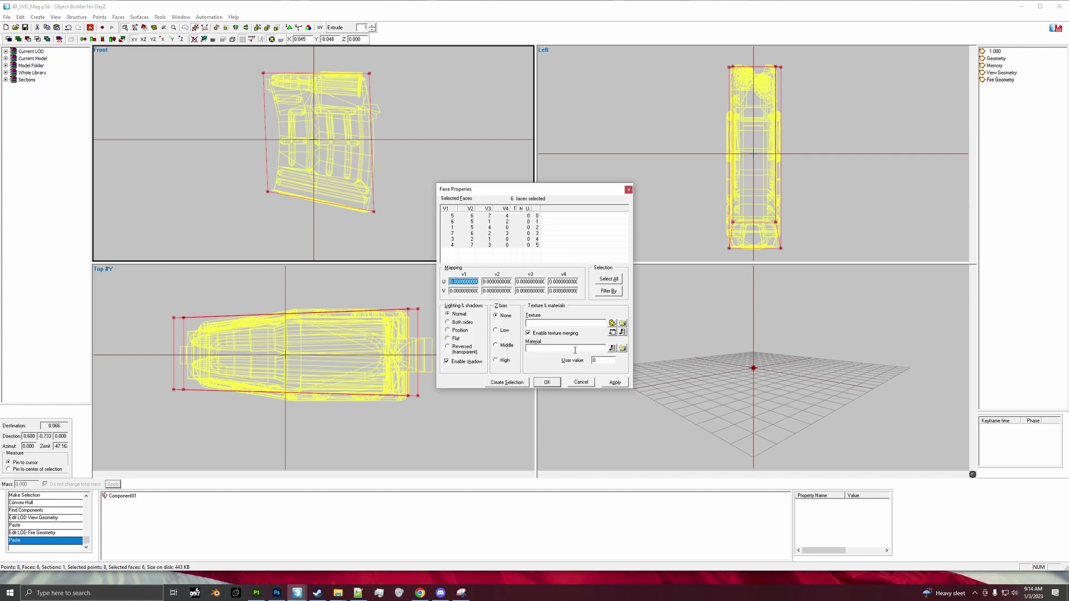
pyautogui.click(613, 349)
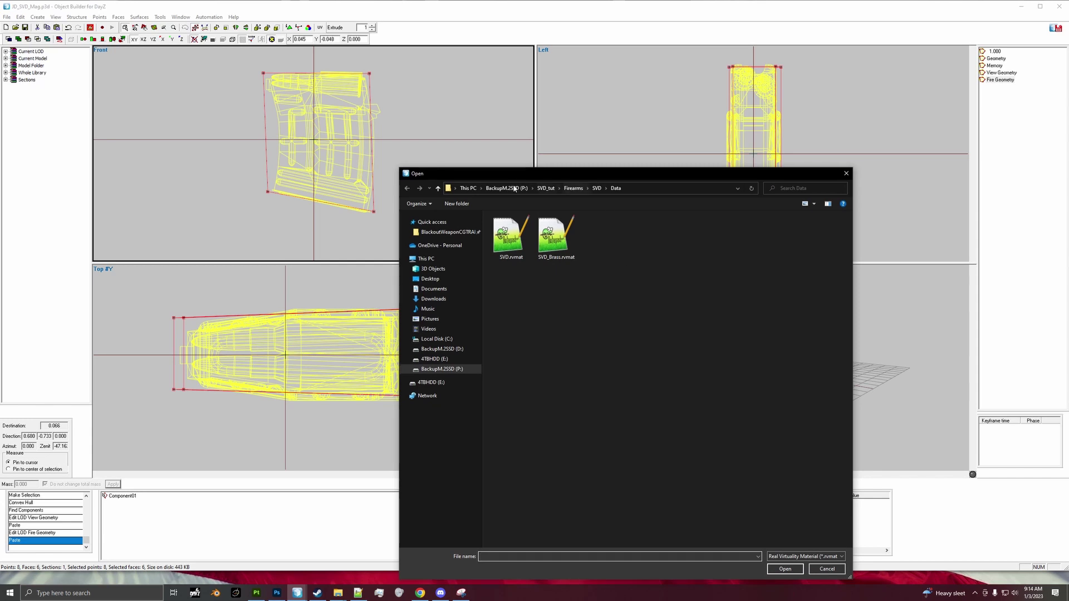
pyautogui.doubleClick(503, 324)
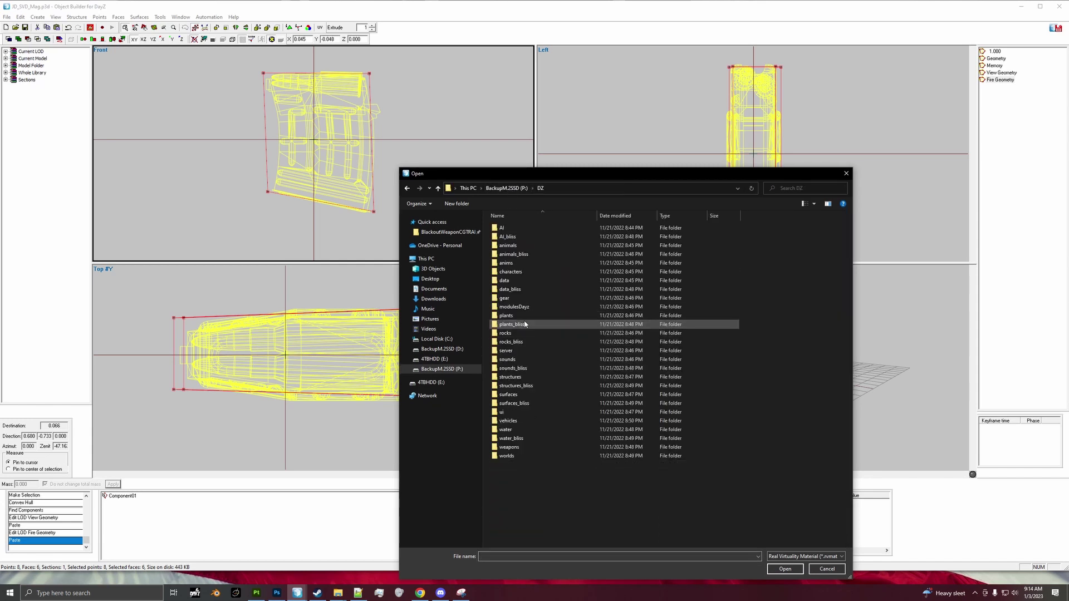
pyautogui.doubleClick(522, 281)
pyautogui.doubleClick(507, 237)
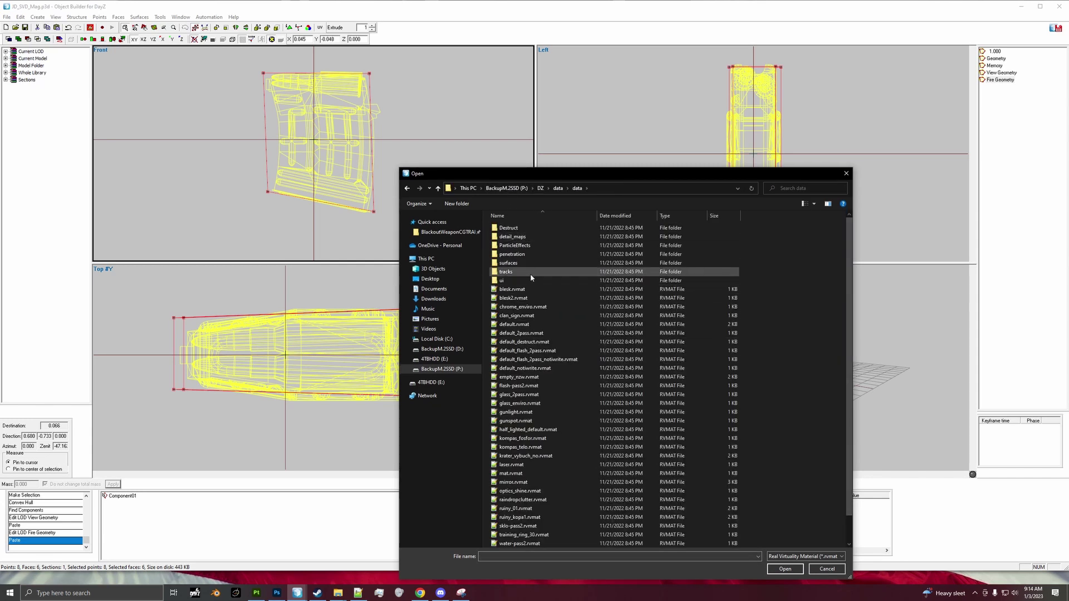
pyautogui.doubleClick(533, 253)
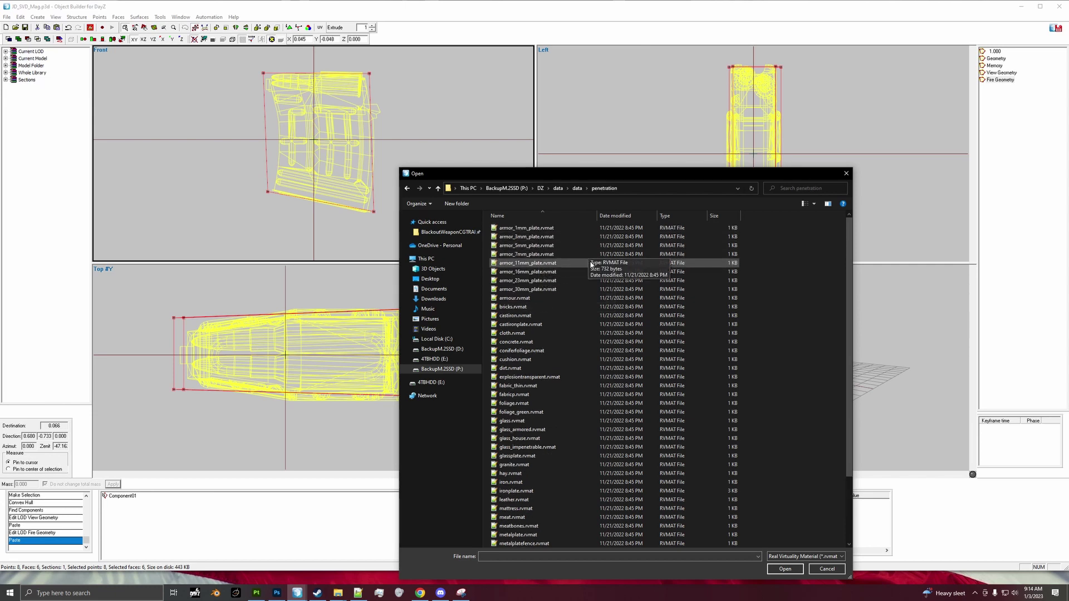
pyautogui.scroll(-3, 592, 266)
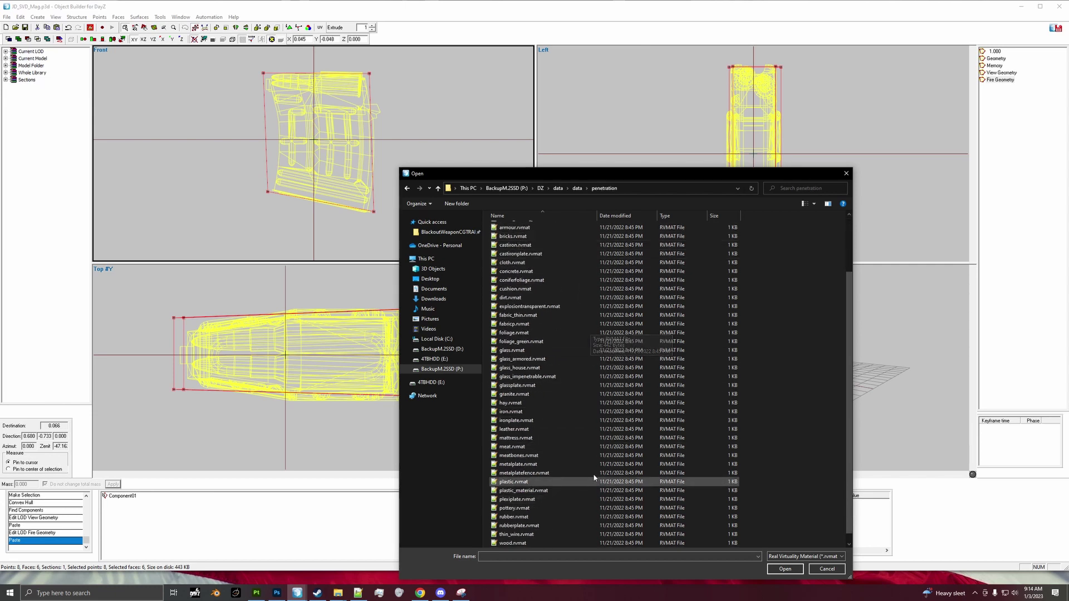
pyautogui.doubleClick(505, 466)
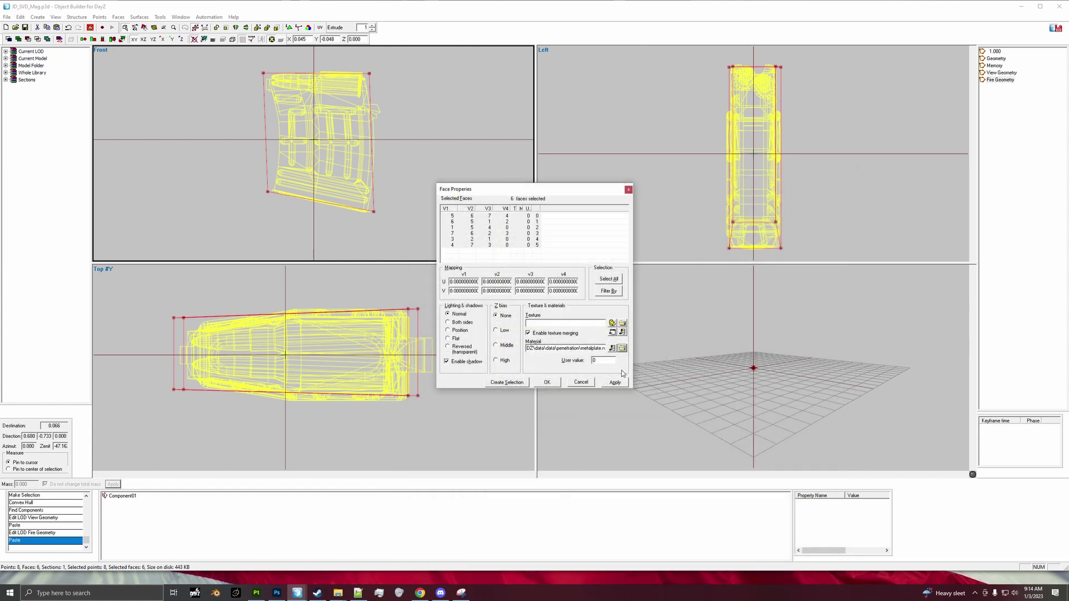
pyautogui.click(615, 383)
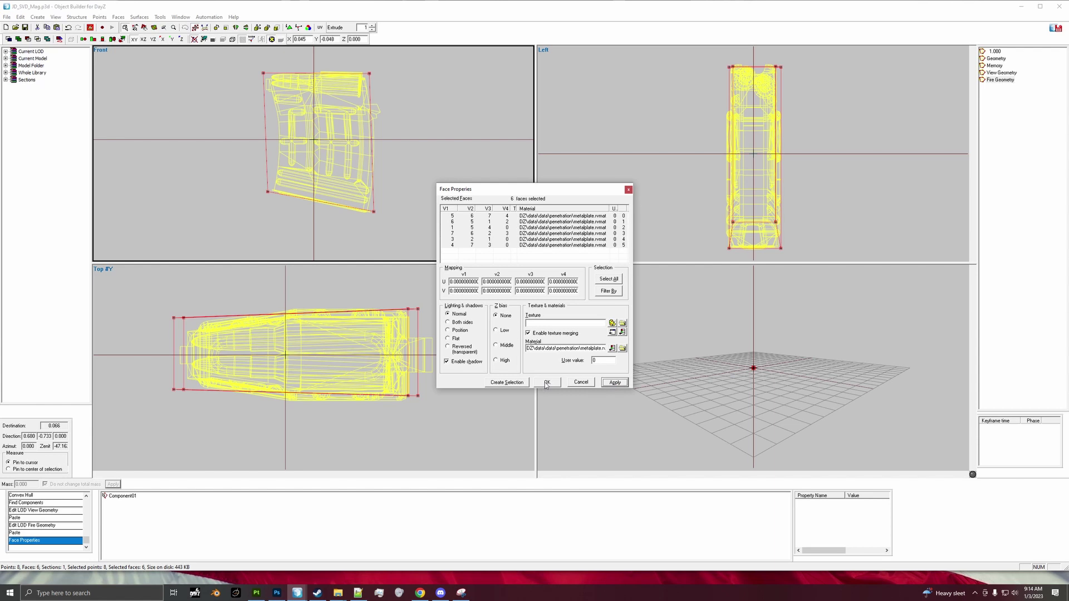
pyautogui.click(547, 383)
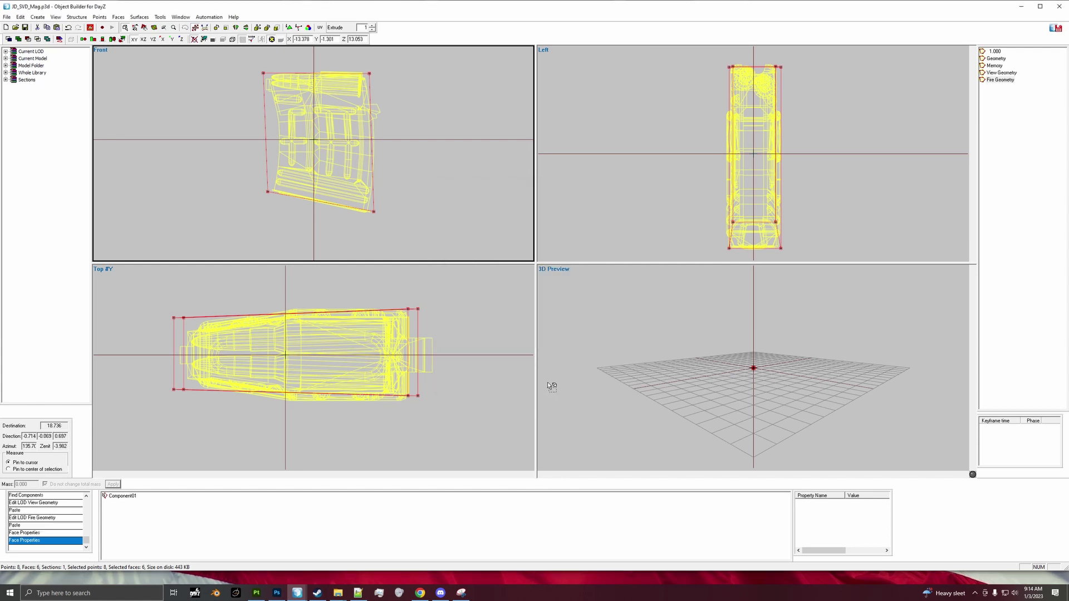
pyautogui.click(997, 73)
pyautogui.click(994, 66)
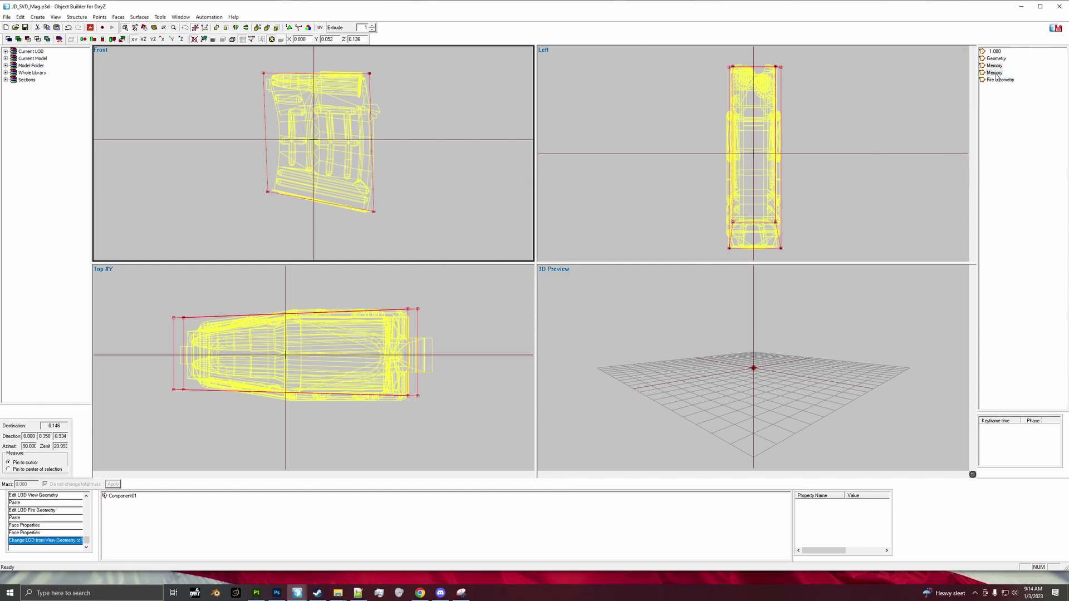
pyautogui.rightClick(996, 74)
pyautogui.click(741, 23)
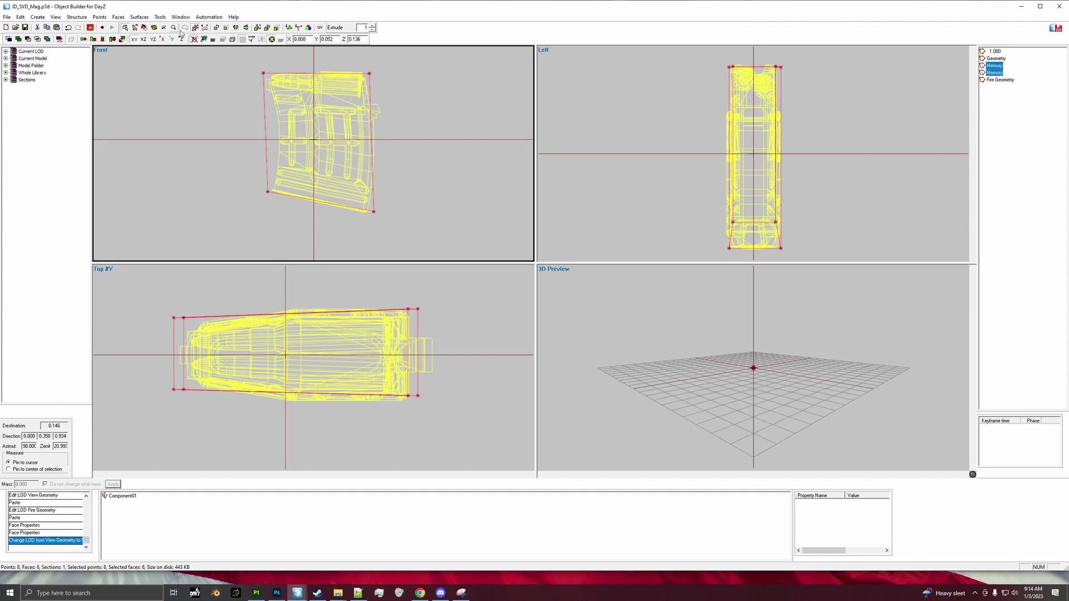
pyautogui.click(68, 28)
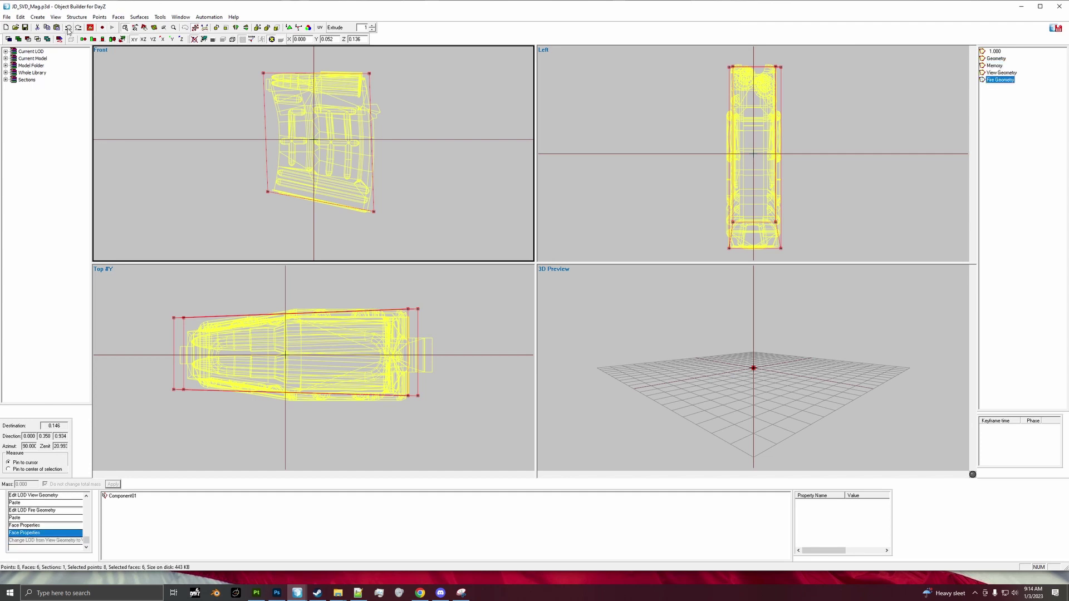
# Add a named property autocenter with the value 0 to the Memory LOD
pyautogui.click(994, 65)
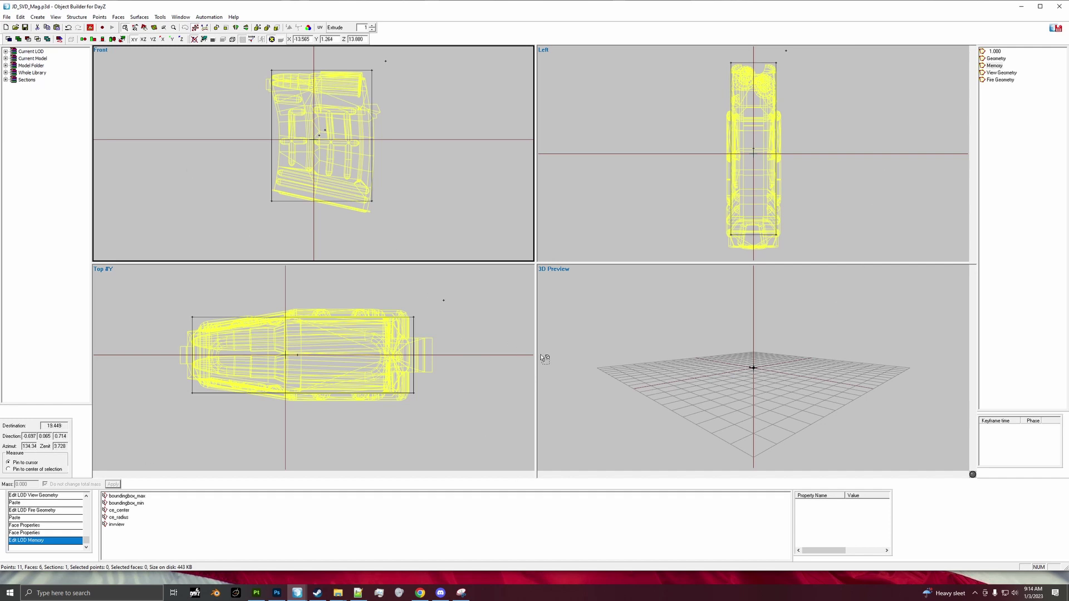
pyautogui.rightClick(834, 515)
pyautogui.click(854, 520)
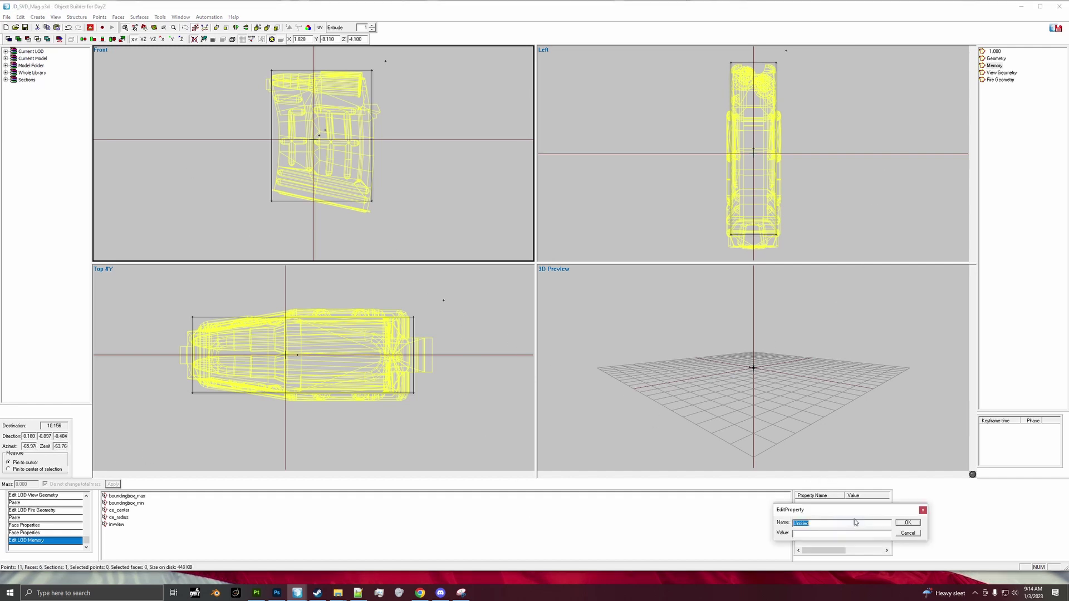
pyautogui.write('autocenter')
pyautogui.press('Return')
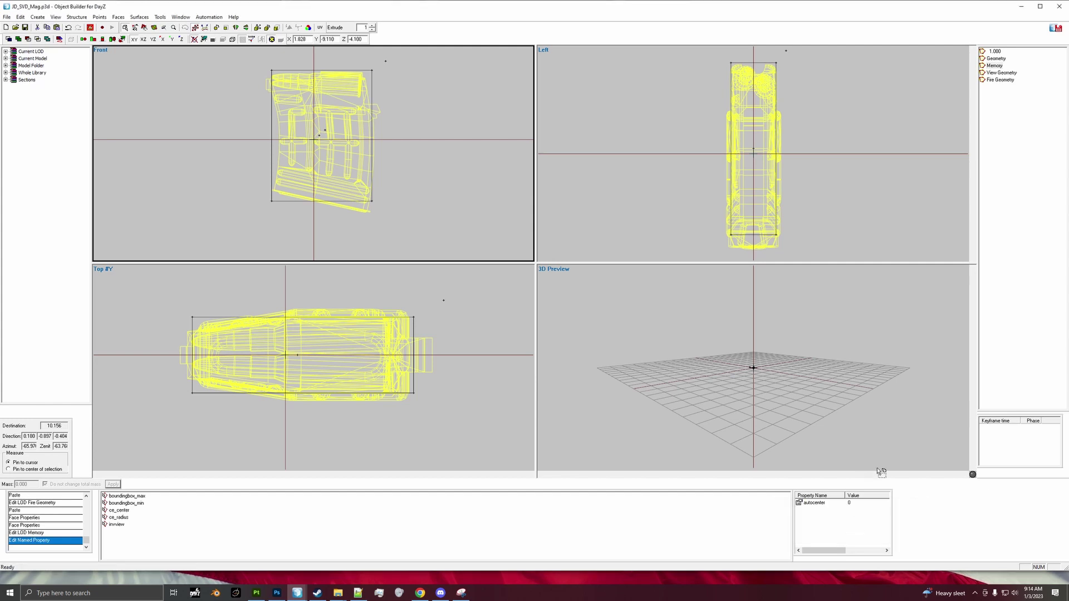
# Select all hull points in the Geometry LOD, set their mass to 0.250, and clear the selection
pyautogui.click(995, 58)
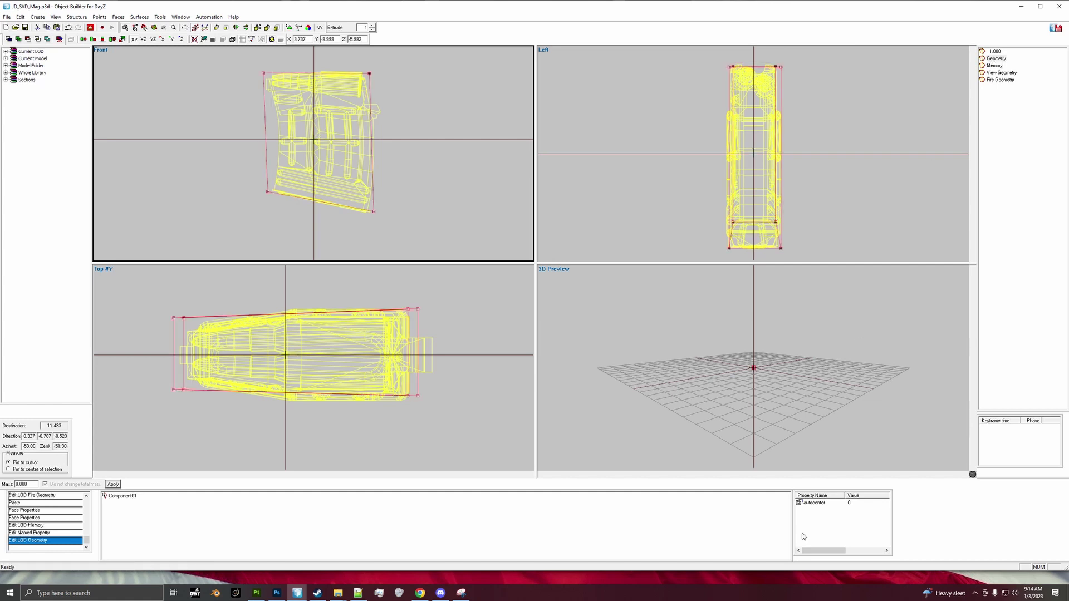
pyautogui.click(812, 504)
pyautogui.click(355, 79)
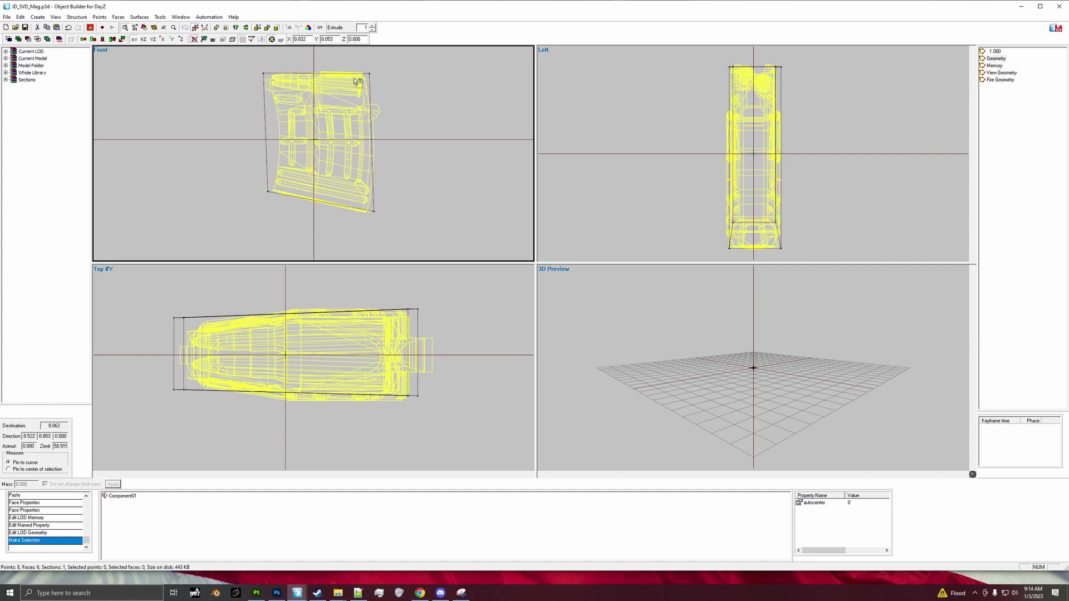
pyautogui.click(998, 66)
pyautogui.click(996, 58)
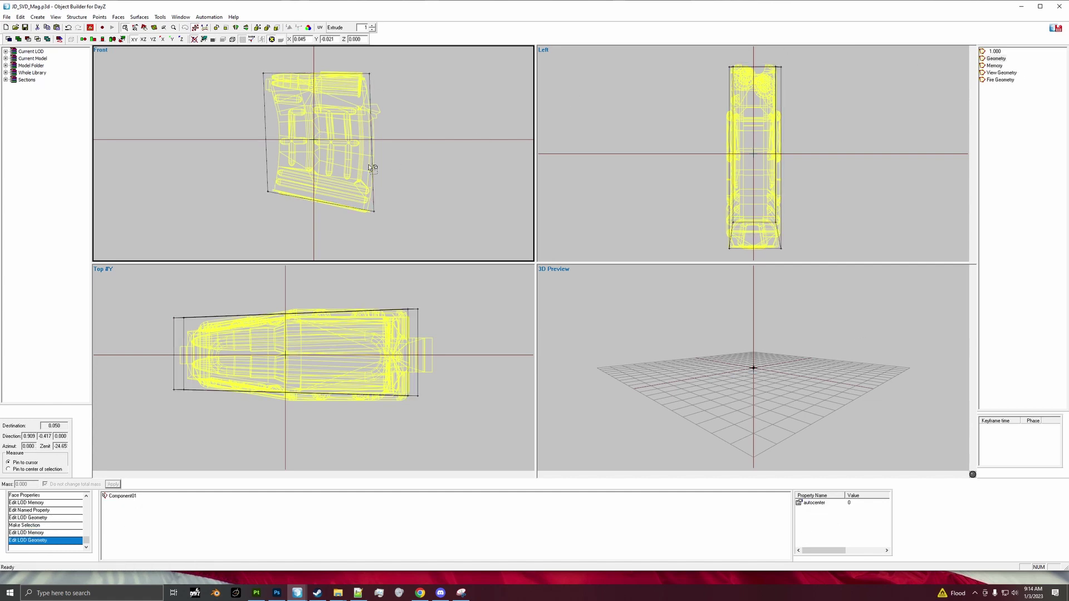
pyautogui.hotkey('ctrl', 'a')
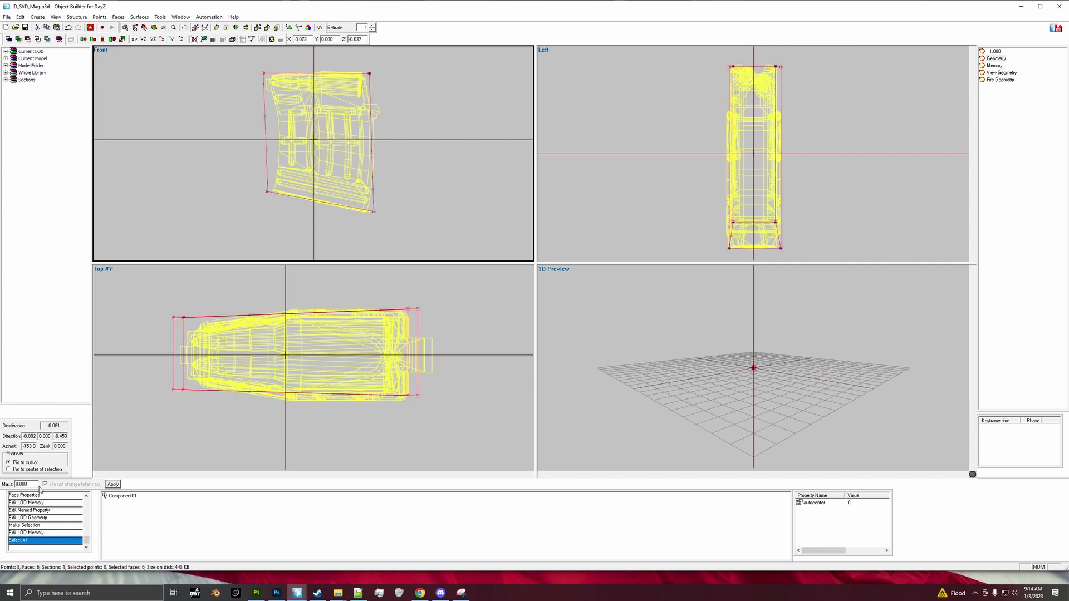
pyautogui.moveTo(30, 485); pyautogui.dragTo(1, 482)
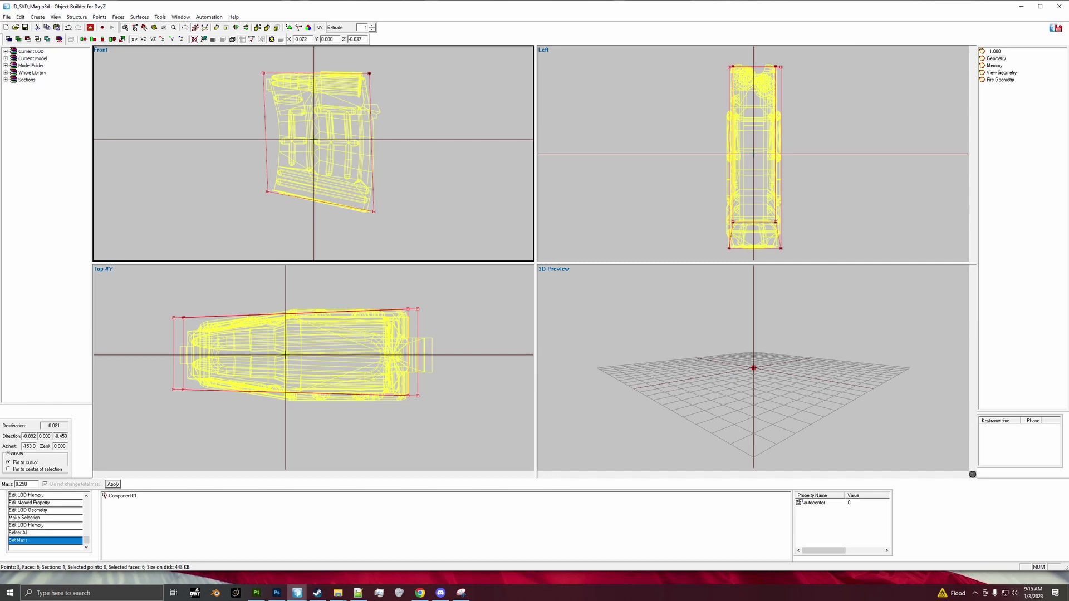
pyautogui.click(441, 249)
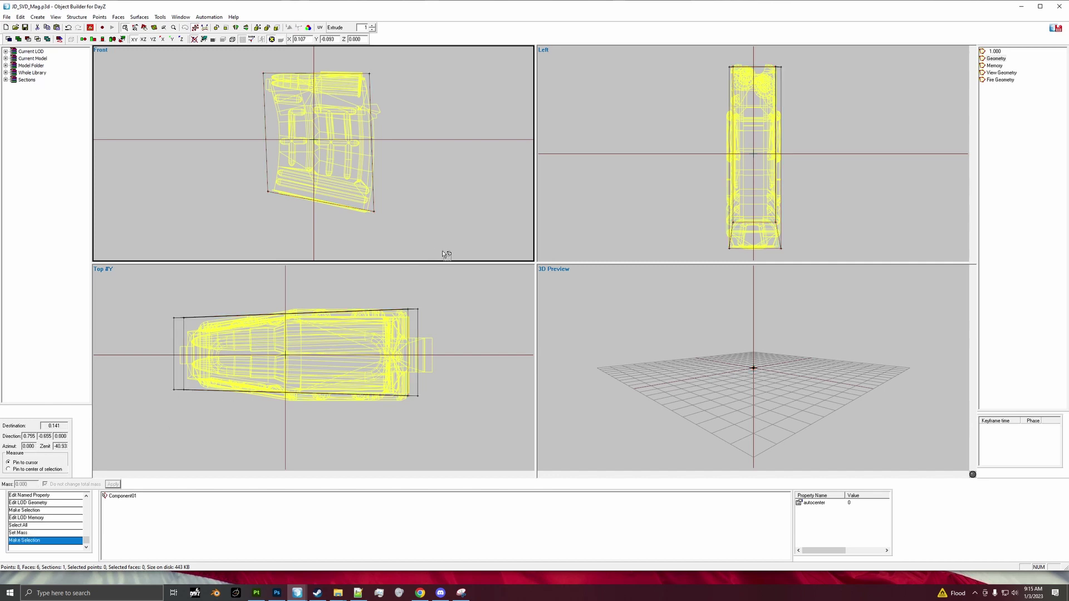
pyautogui.hotkey('ctrl', 'a')
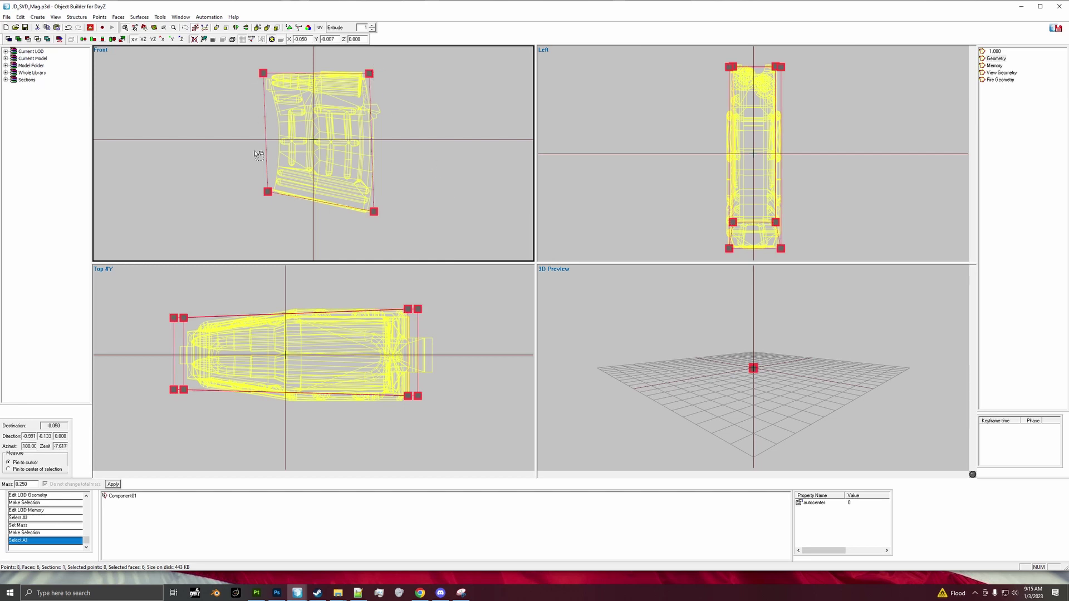
pyautogui.click(480, 196)
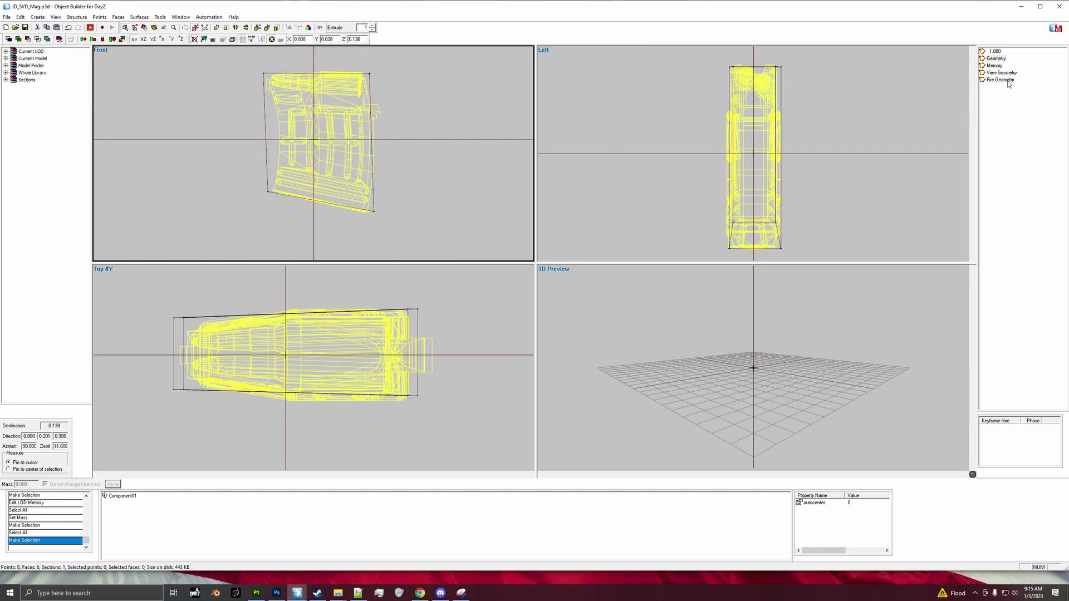
# Switch to the 1.000 LOD and show the LOD list with its point and face details
pyautogui.click(994, 52)
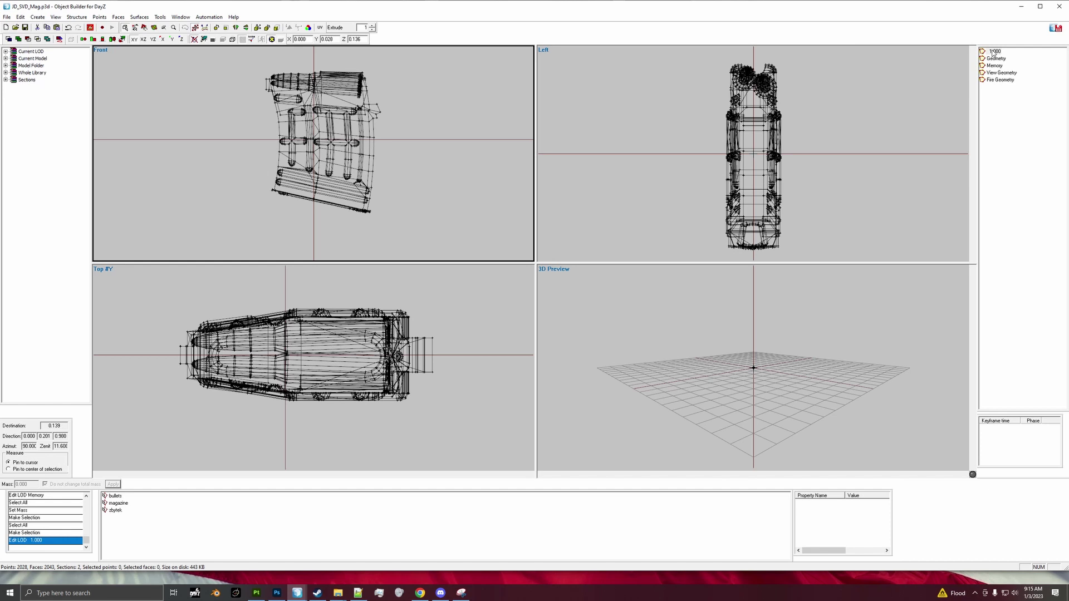
pyautogui.rightClick(1014, 136)
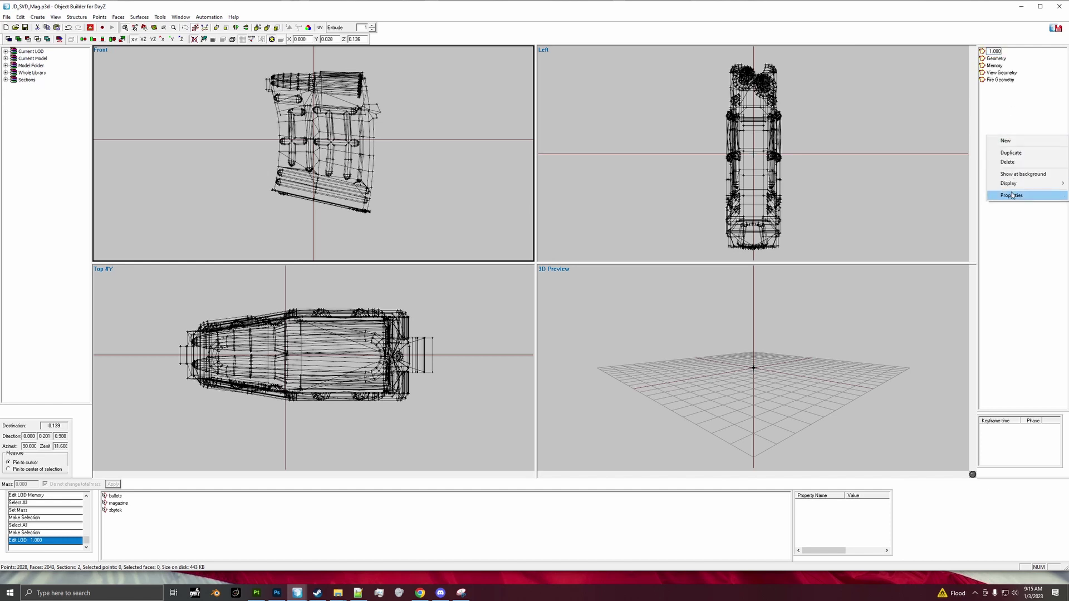
pyautogui.click(970, 192)
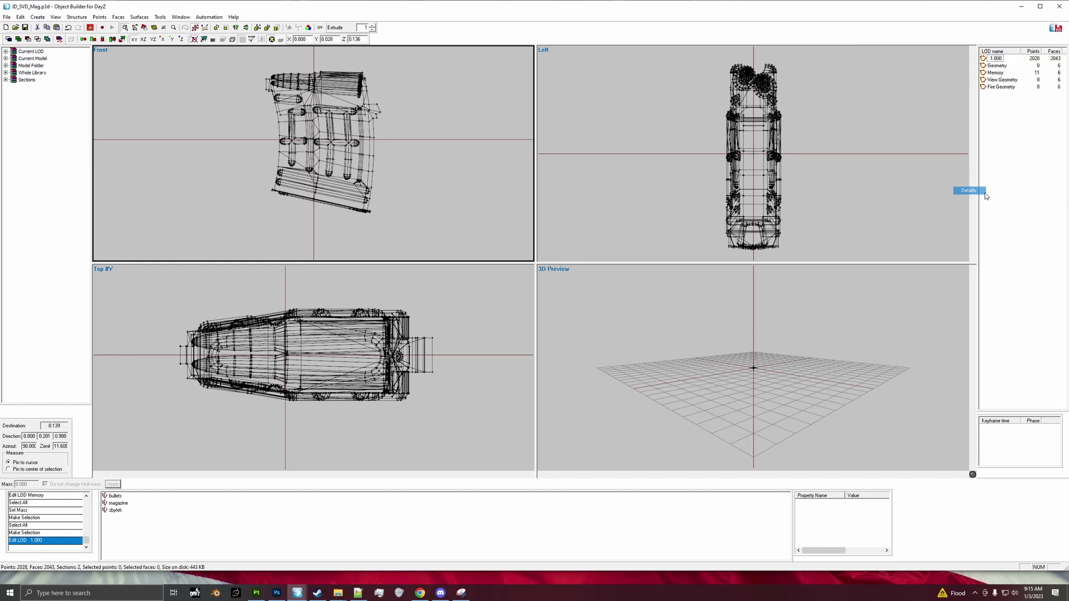
# Duplicate the 1.000 LOD and set the copy's LOD type to View-Pilot
pyautogui.rightClick(996, 59)
pyautogui.click(1002, 72)
pyautogui.rightClick(1001, 69)
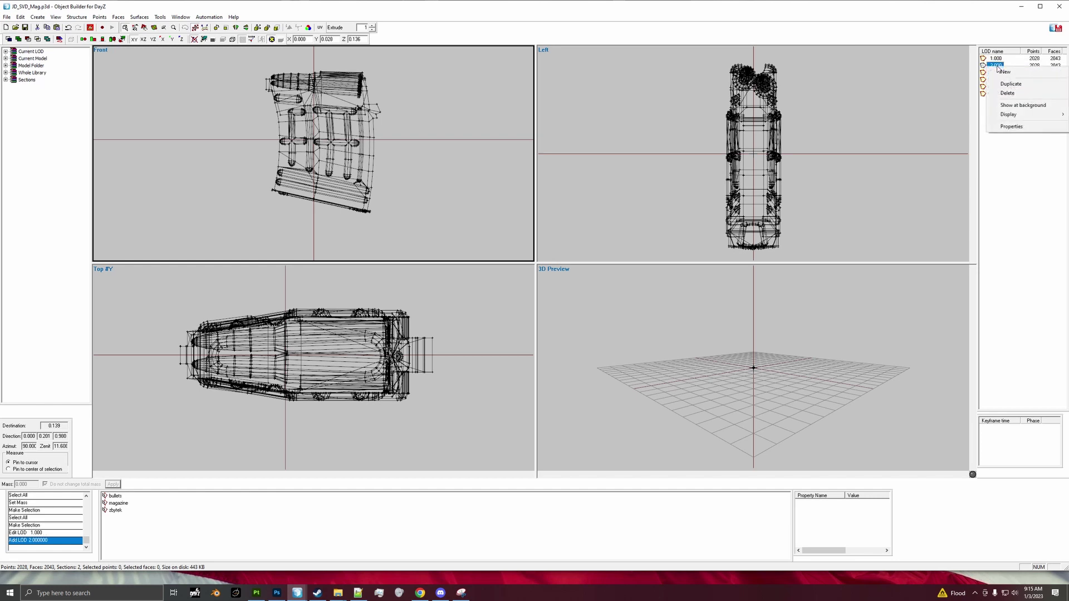
pyautogui.click(1005, 128)
pyautogui.click(981, 200)
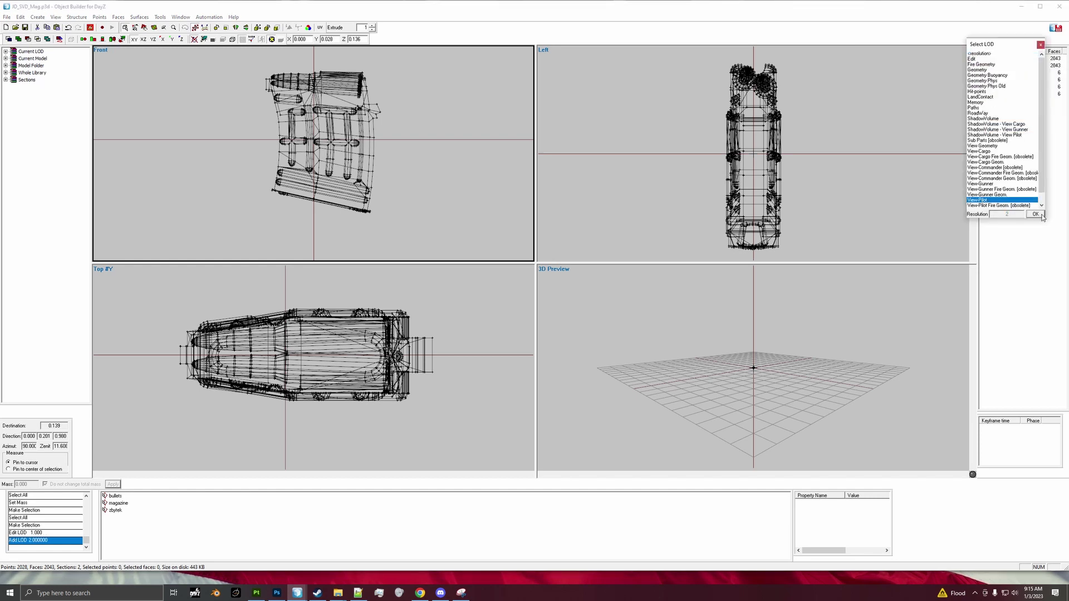
pyautogui.click(1035, 215)
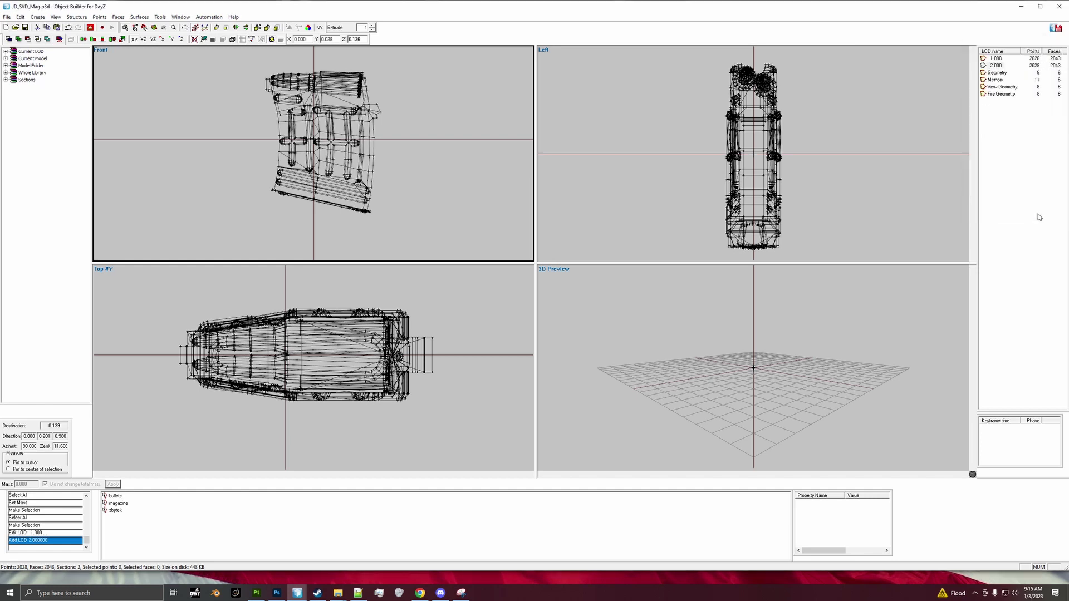
# Duplicate the magazine's 1.000 LOD as a 2.000 resolution LOD
pyautogui.click(1001, 67)
pyautogui.click(1000, 59)
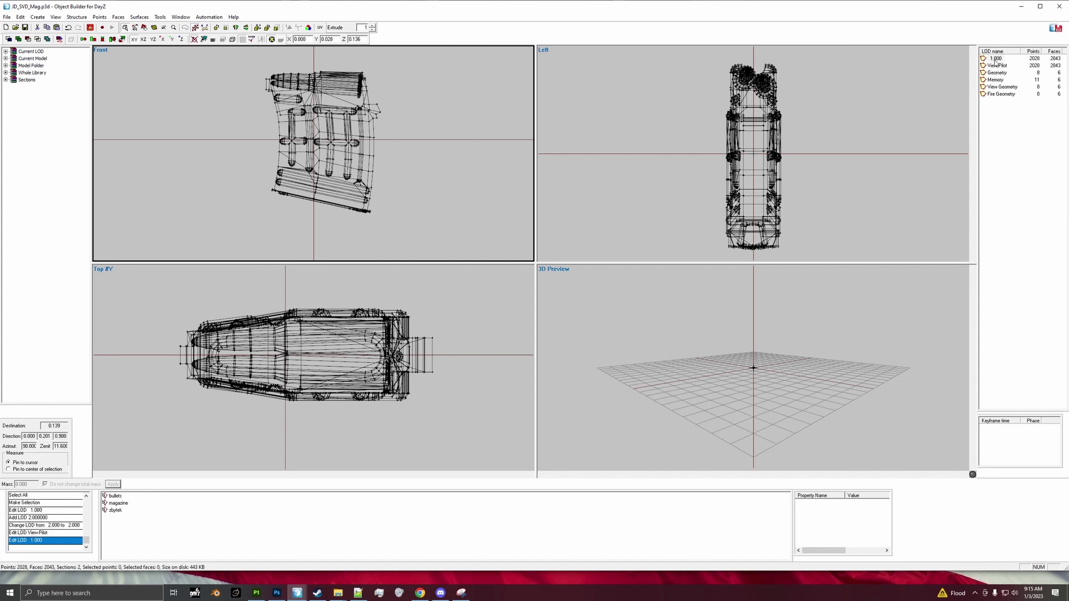
pyautogui.click(999, 66)
pyautogui.rightClick(1000, 61)
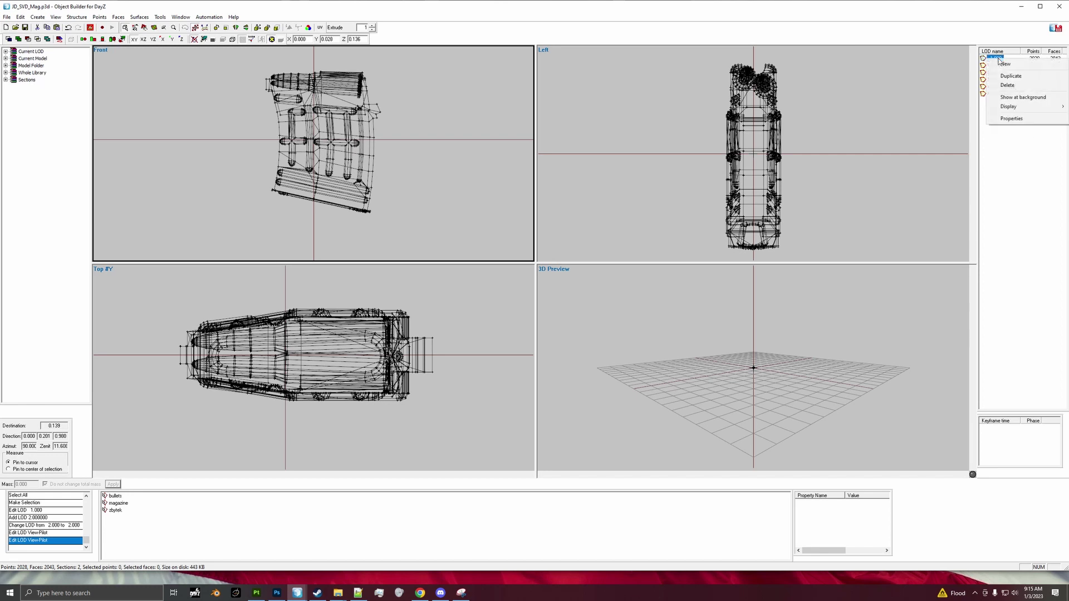
pyautogui.click(1002, 66)
pyautogui.click(999, 65)
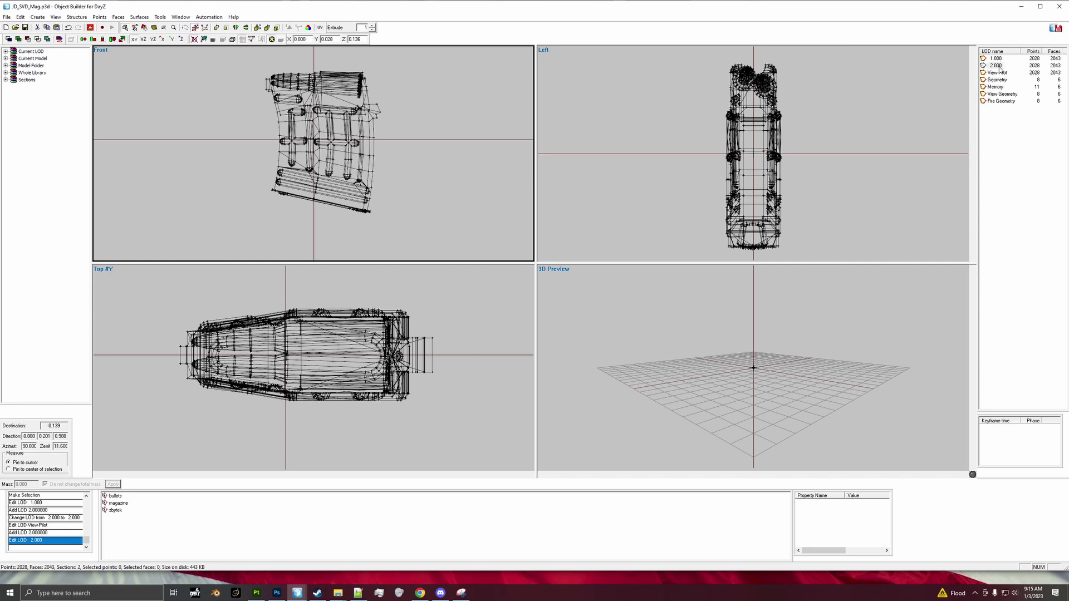
# Select all points in the 2.000 LOD and merge the near ones using the automatically detected minimum distance
pyautogui.click(999, 67)
pyautogui.hotkey('ctrl', 'a')
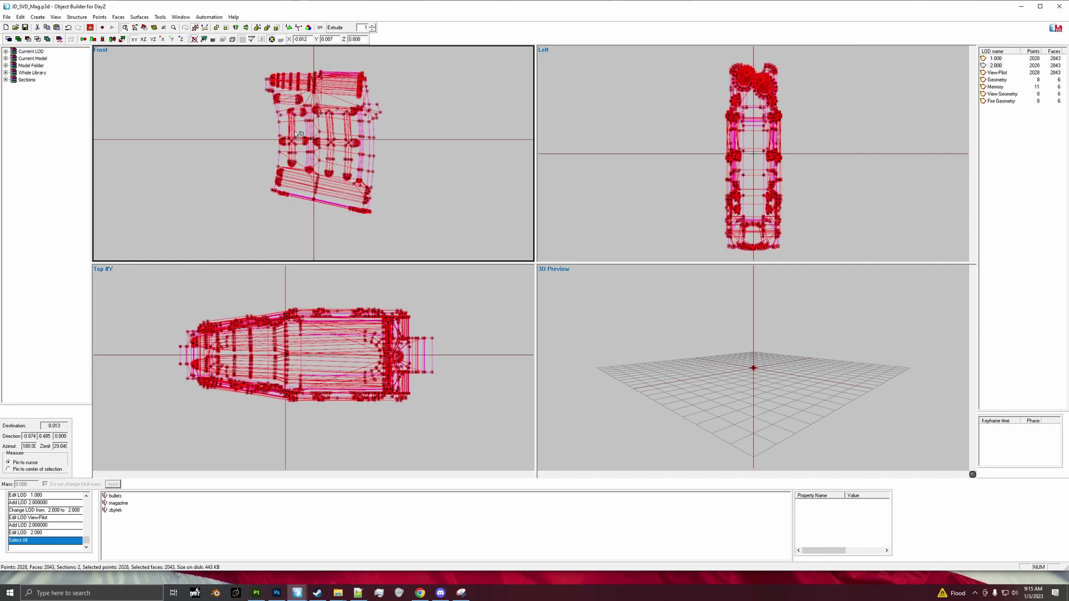
pyautogui.click(99, 16)
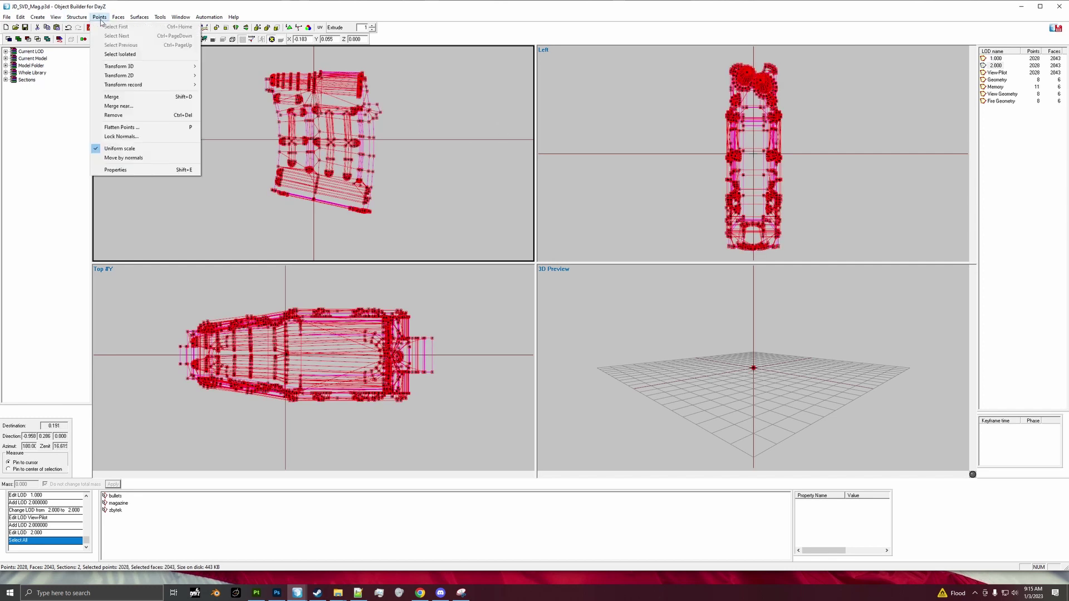
pyautogui.click(119, 106)
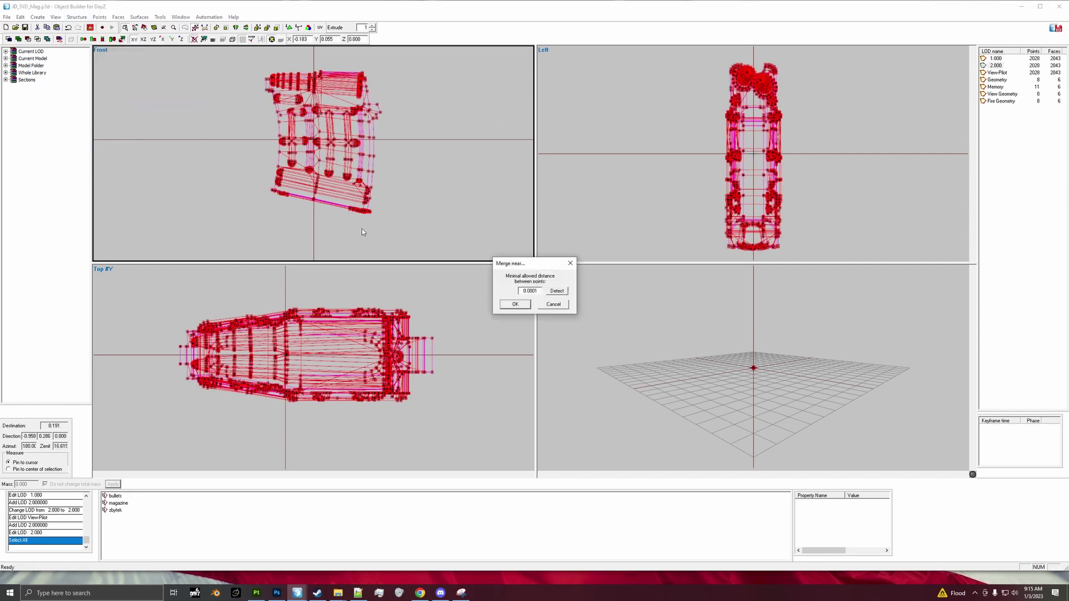
pyautogui.click(556, 291)
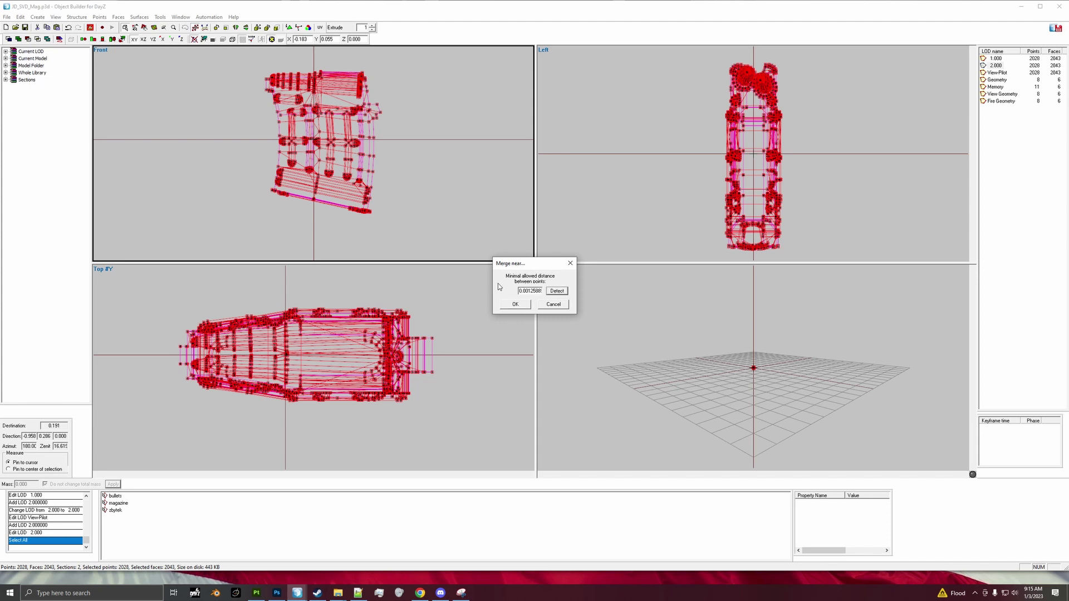
pyautogui.click(514, 305)
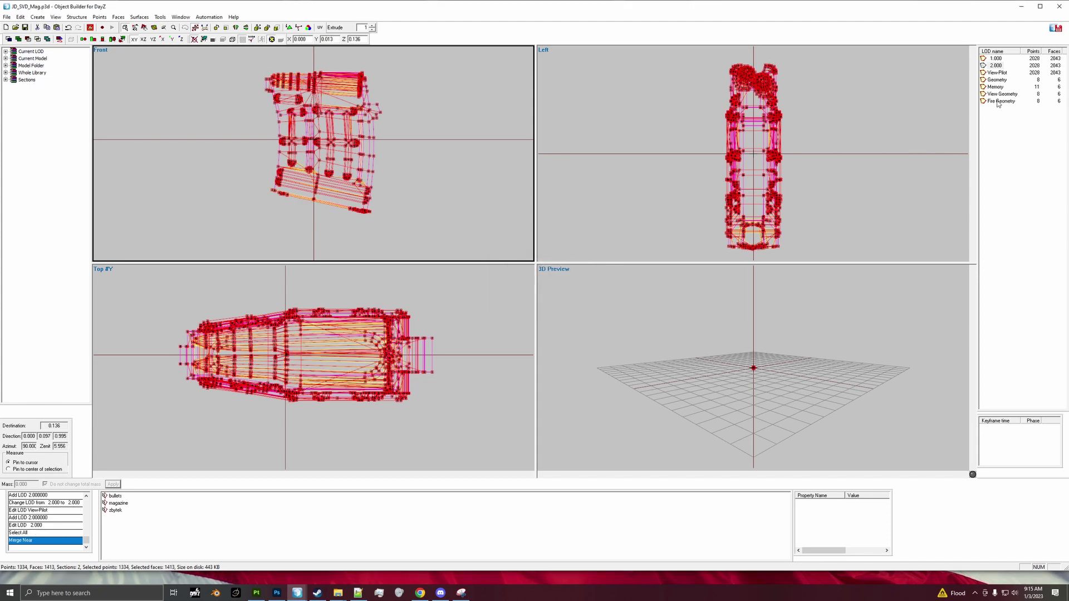
# Duplicate the reduced 2.000 LOD as a 3.000 LOD and make the copy active
pyautogui.rightClick(998, 66)
pyautogui.click(1006, 105)
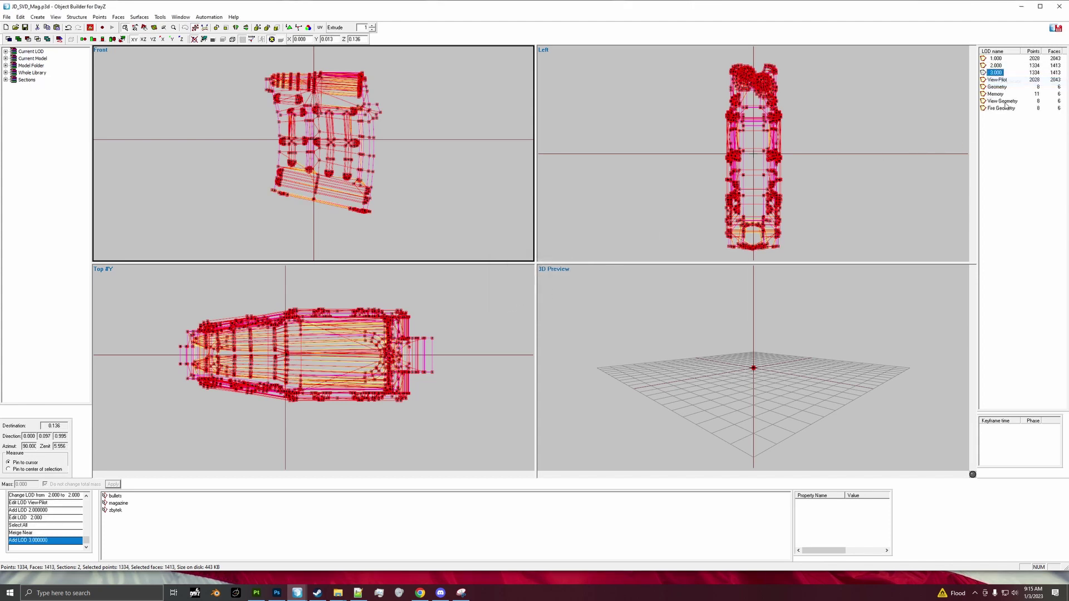
pyautogui.click(996, 74)
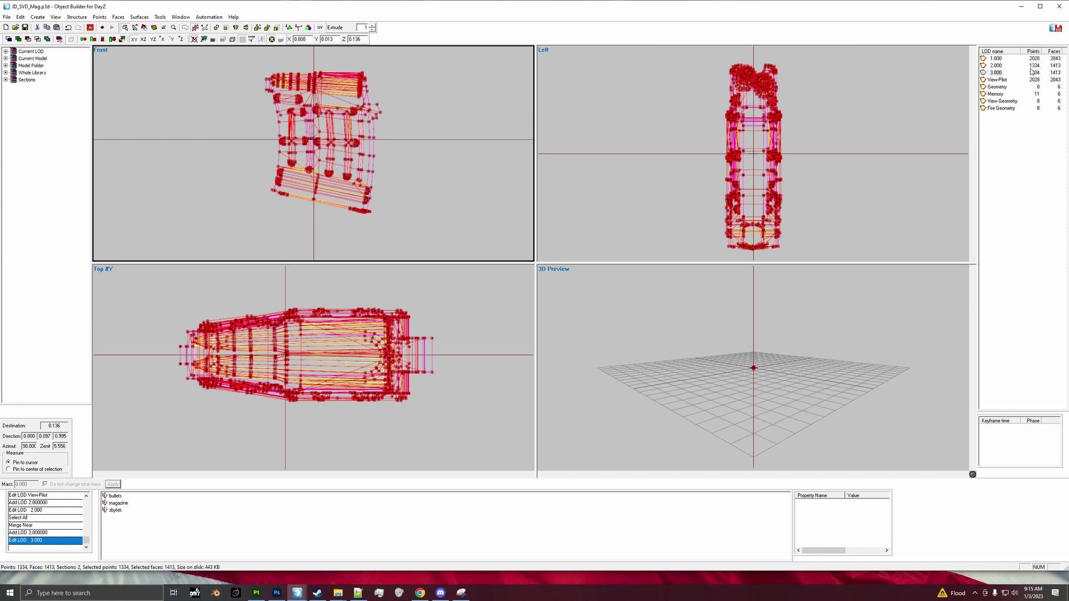
# Merge the near points of the 3.000 LOD, using a newly detected minimum distance
pyautogui.click(992, 74)
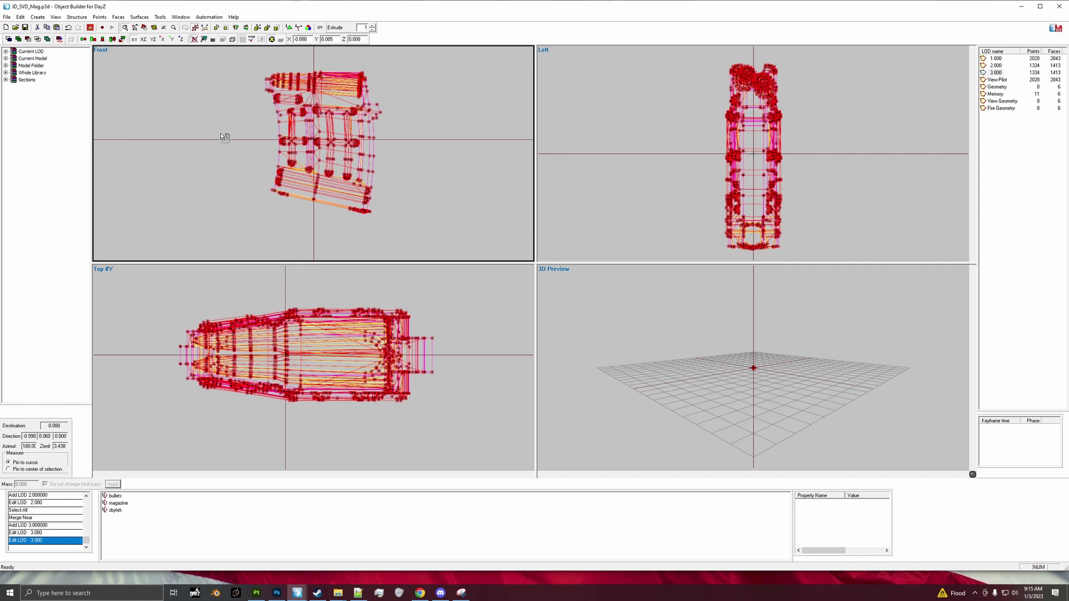
pyautogui.click(100, 17)
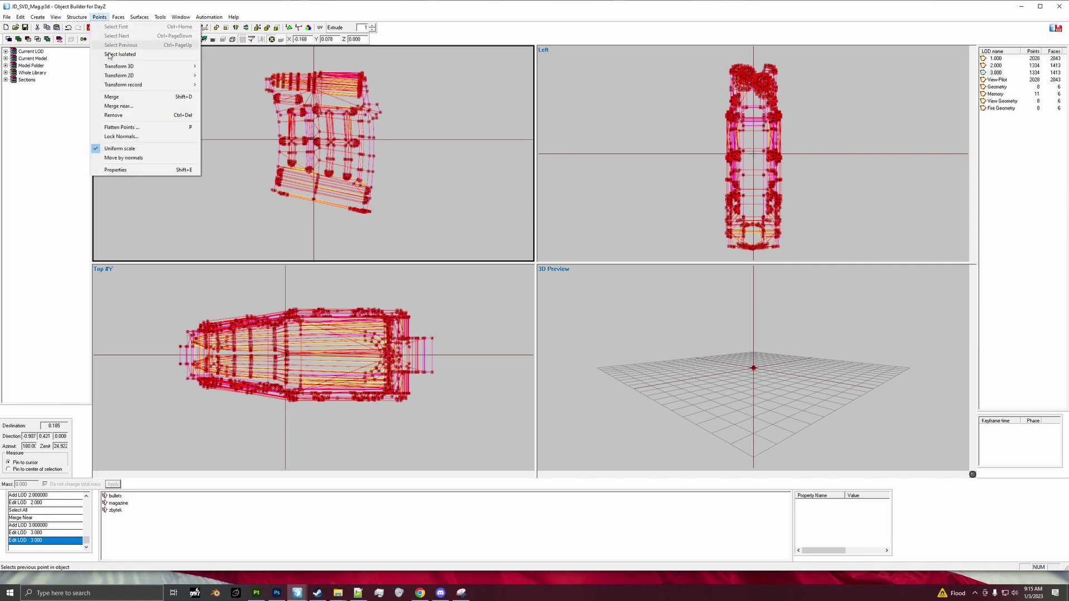
pyautogui.click(112, 105)
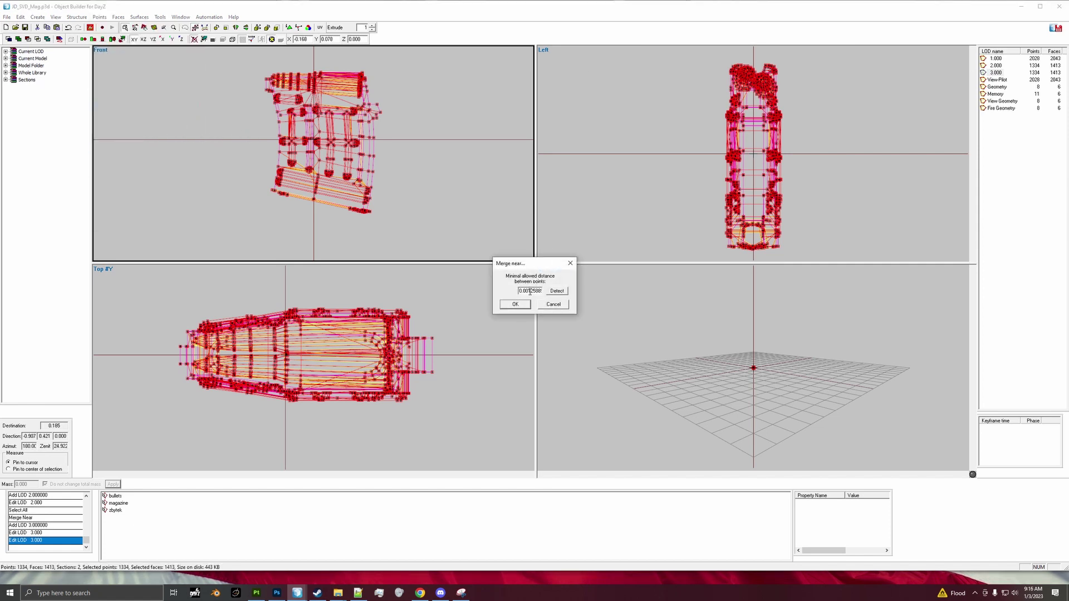
pyautogui.click(557, 290)
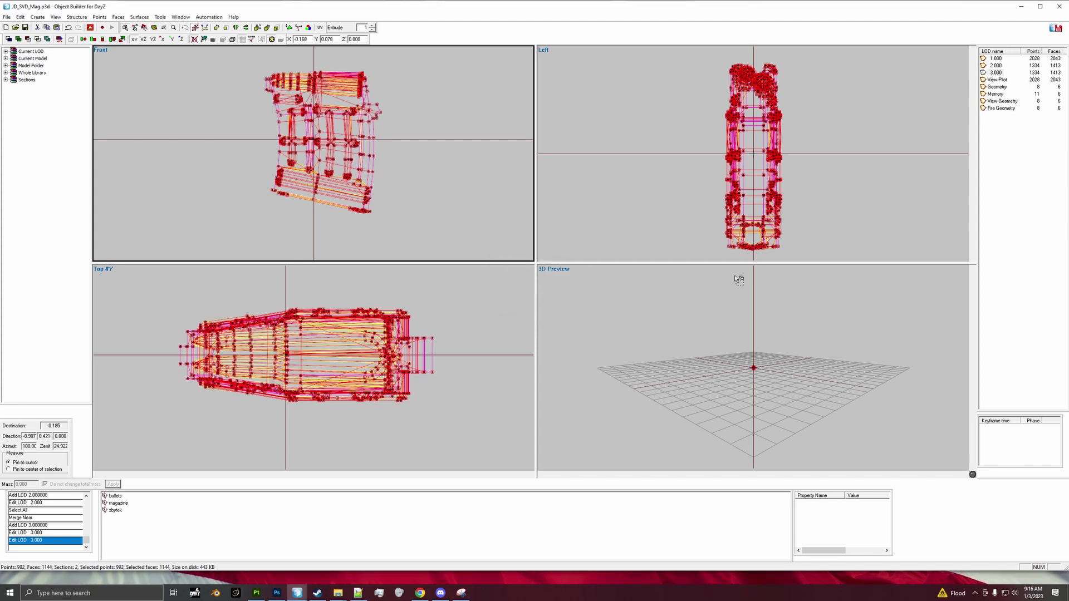
pyautogui.press('Return')
pyautogui.rightClick(996, 73)
pyautogui.click(1004, 78)
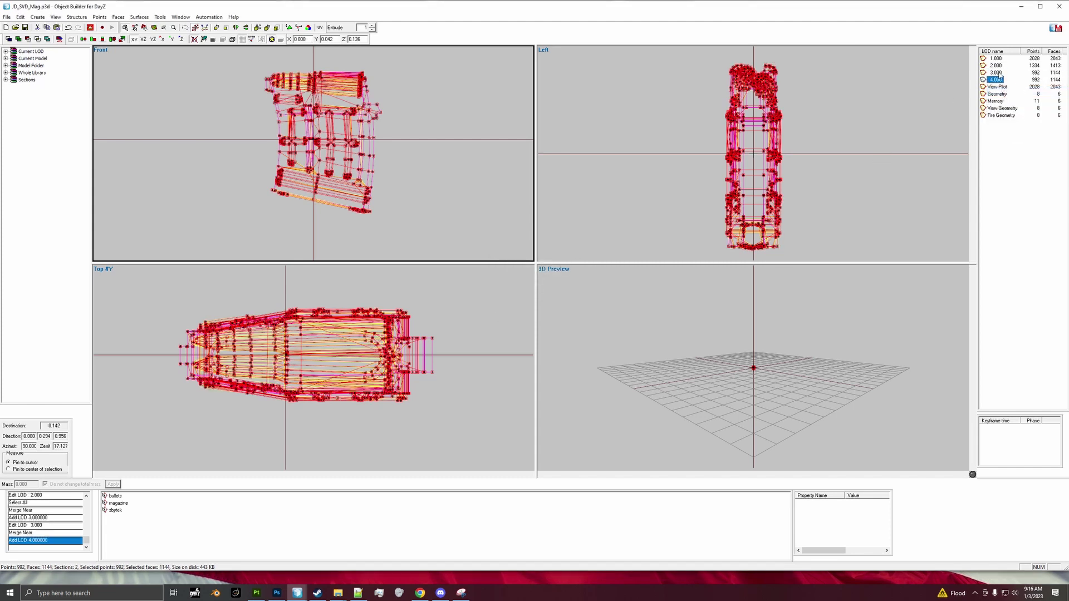
pyautogui.rightClick(995, 79)
pyautogui.click(1007, 108)
pyautogui.click(996, 74)
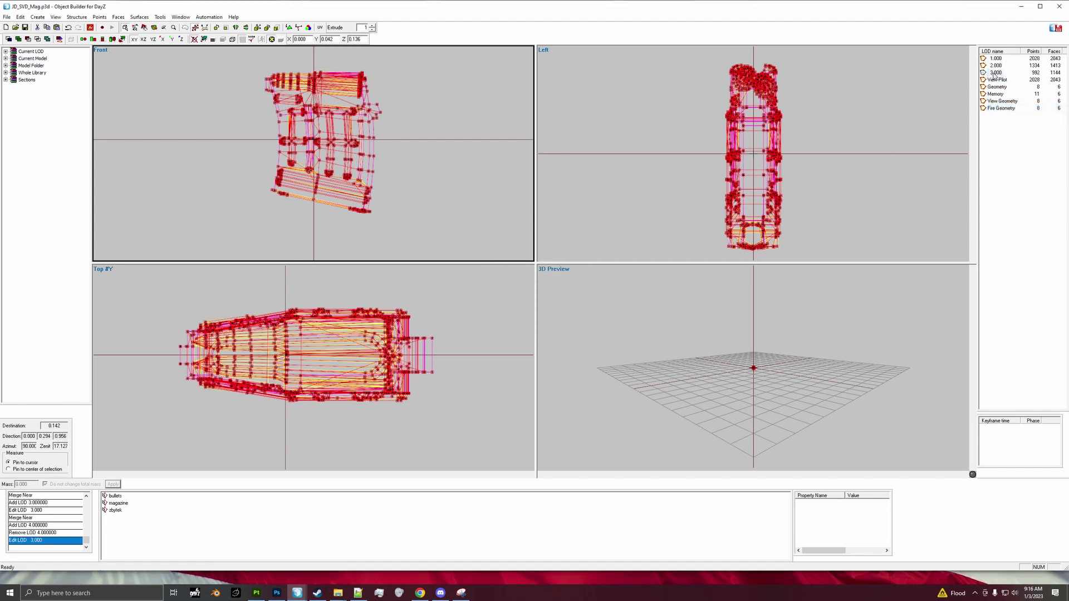
# Return the magazine to its 1.000 LOD, and switch to the SVD.p3d rifle model's 1.000 LOD
pyautogui.click(996, 59)
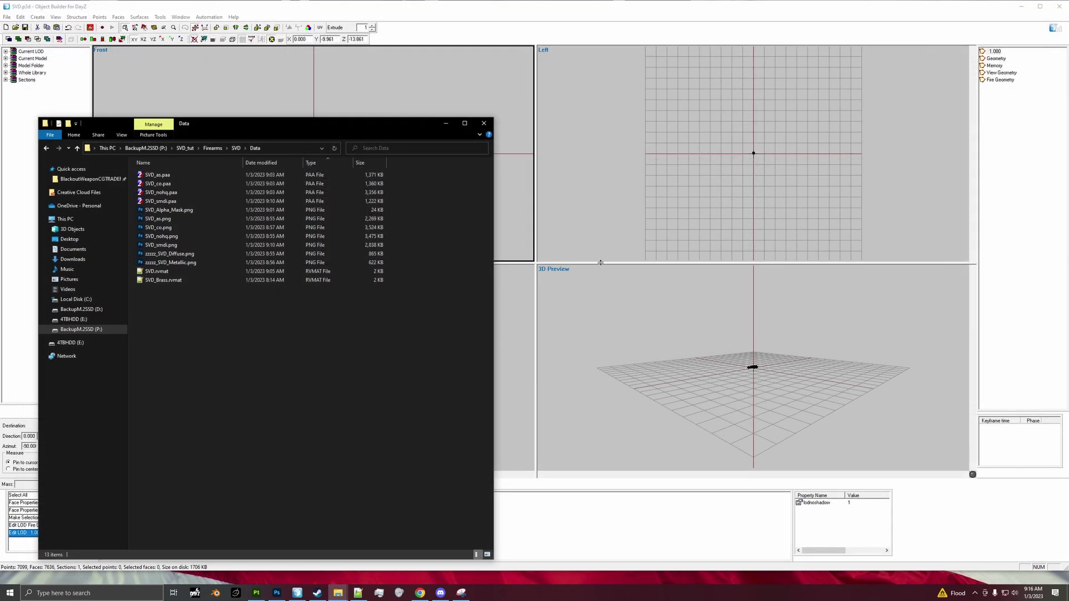
pyautogui.click(604, 25)
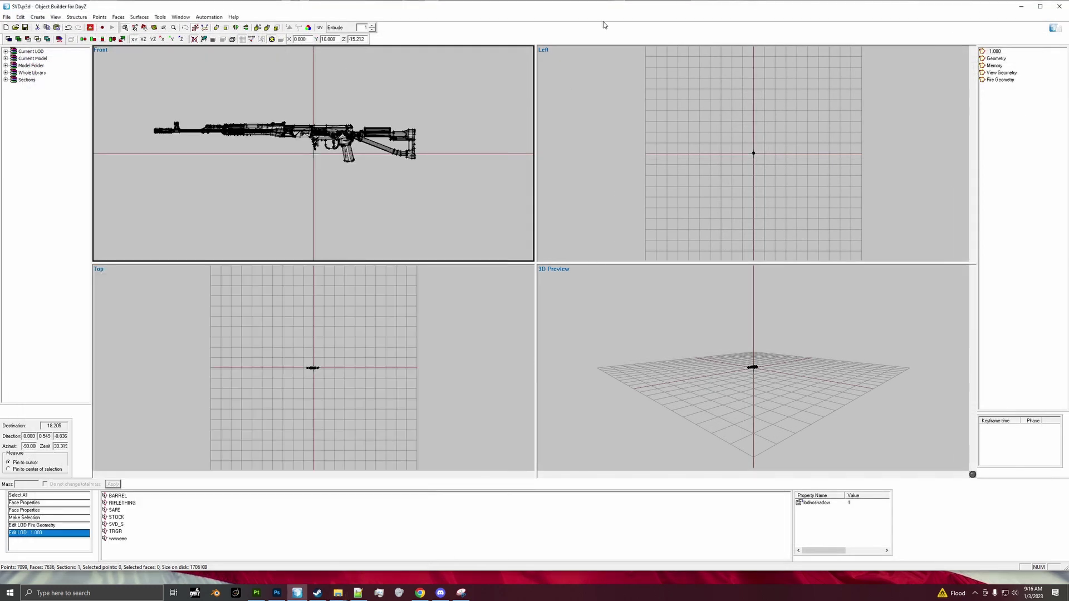
pyautogui.click(995, 51)
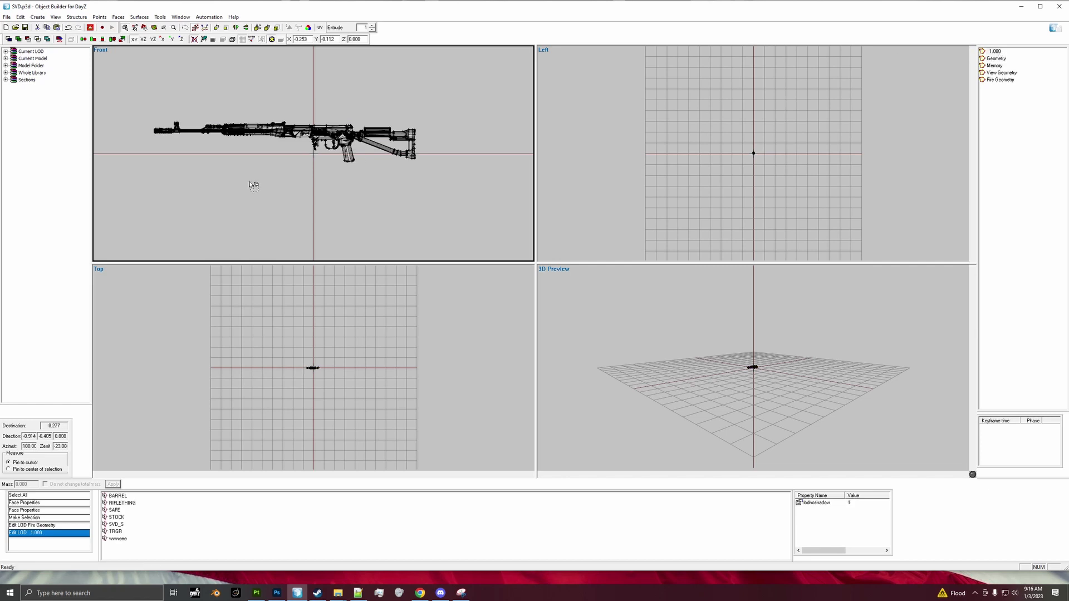
# Select the entire rifle mesh and save it as a new named selection called zbytek
pyautogui.hotkey('ctrl', 'a')
pyautogui.rightClick(247, 529)
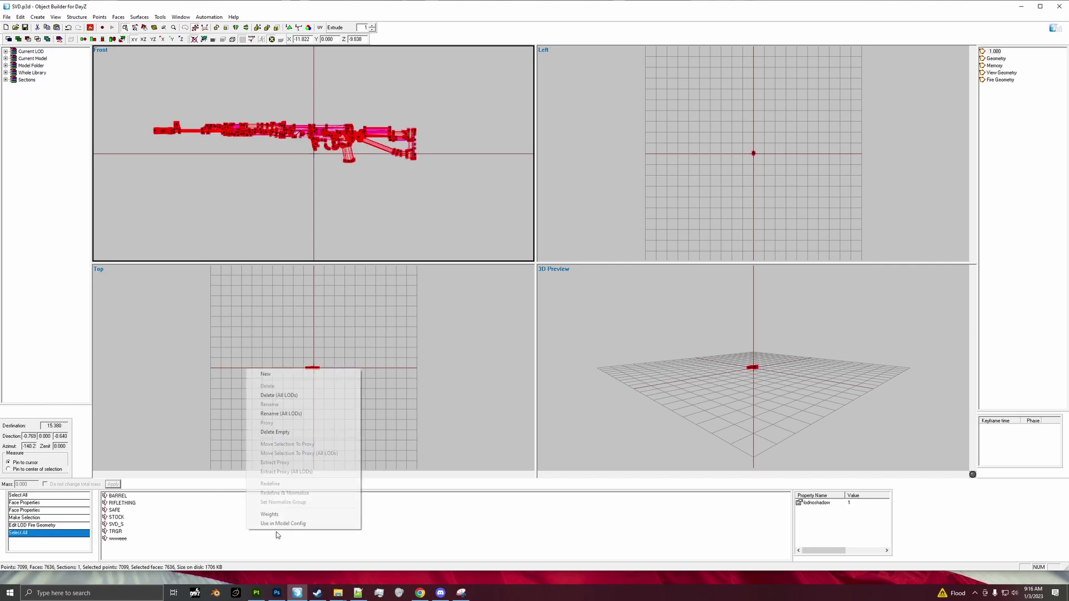
pyautogui.click(291, 375)
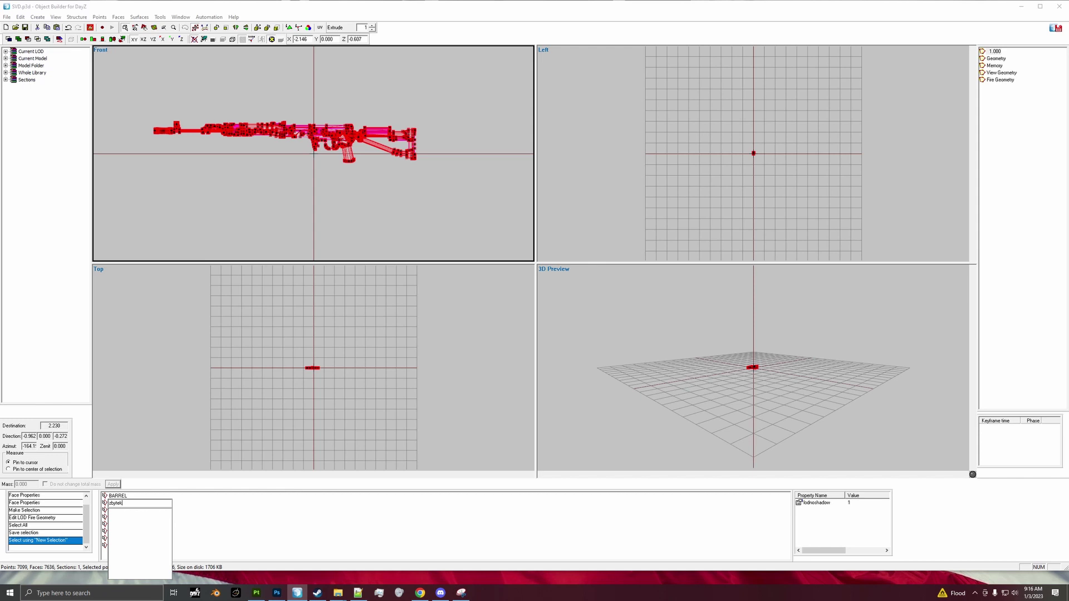
pyautogui.write('zbytek')
pyautogui.press('Return')
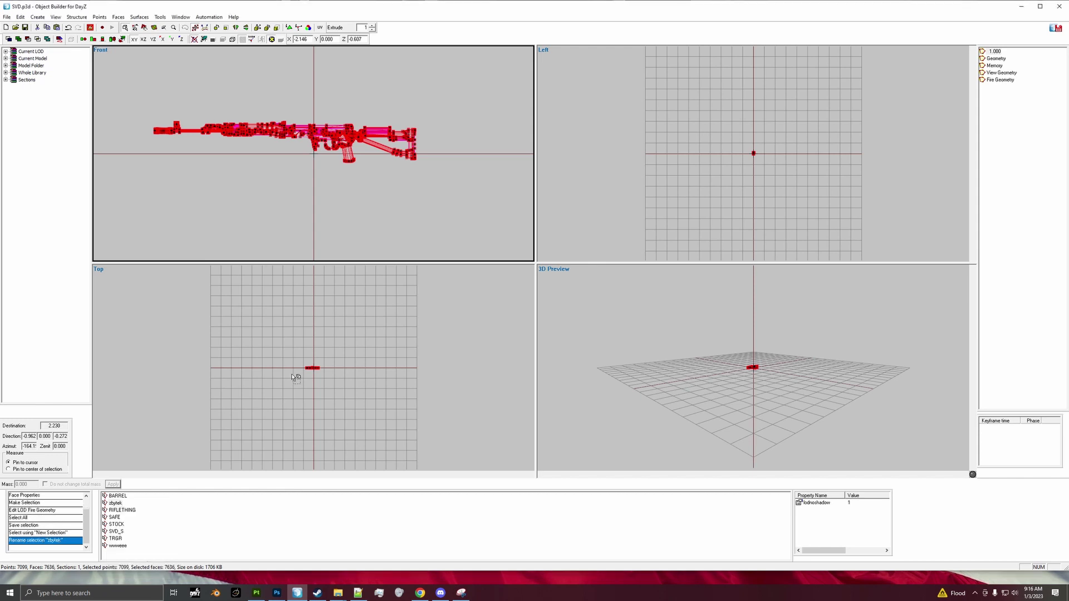
# Delete the BARREL and RIFLETHING named selections from the rifle's 1.000 LOD
pyautogui.click(119, 496)
pyautogui.rightClick(121, 498)
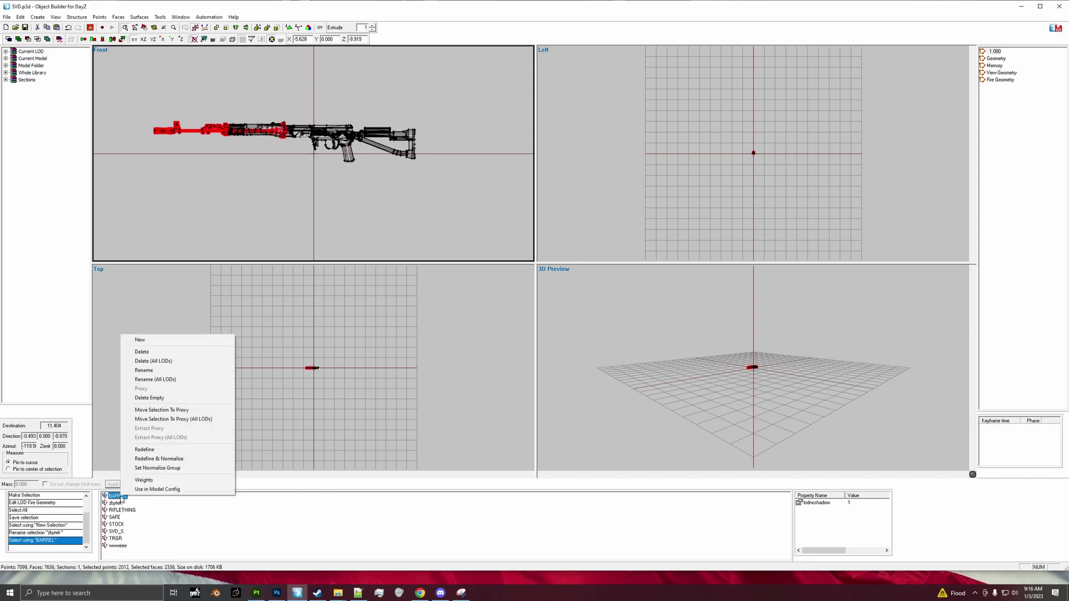
pyautogui.click(149, 357)
pyautogui.click(122, 496)
pyautogui.rightClick(124, 497)
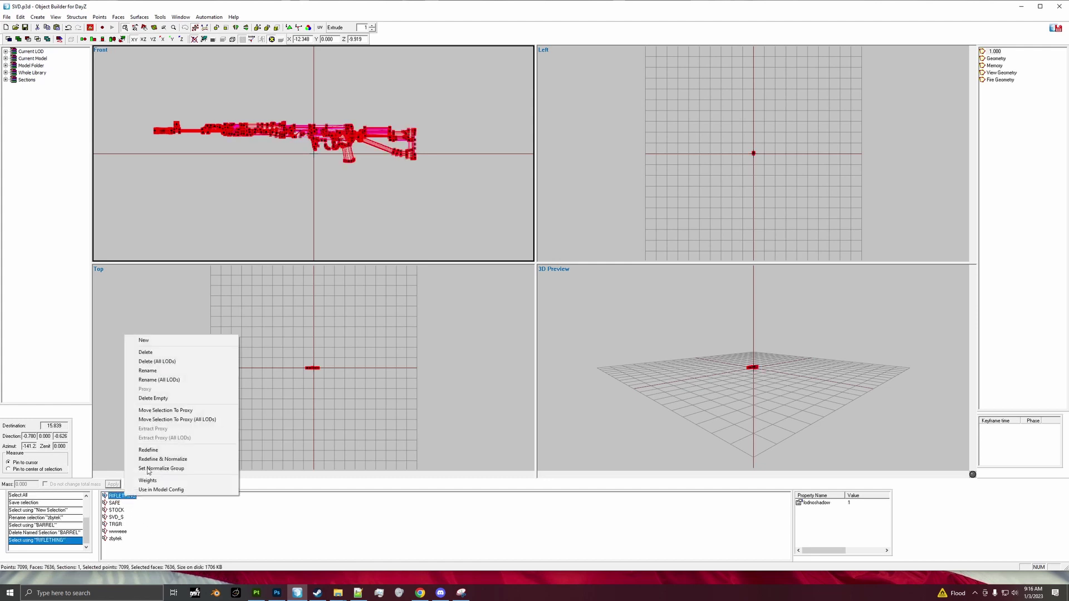
pyautogui.click(146, 355)
# Rename the SAFE named selection to firemode
pyautogui.click(117, 496)
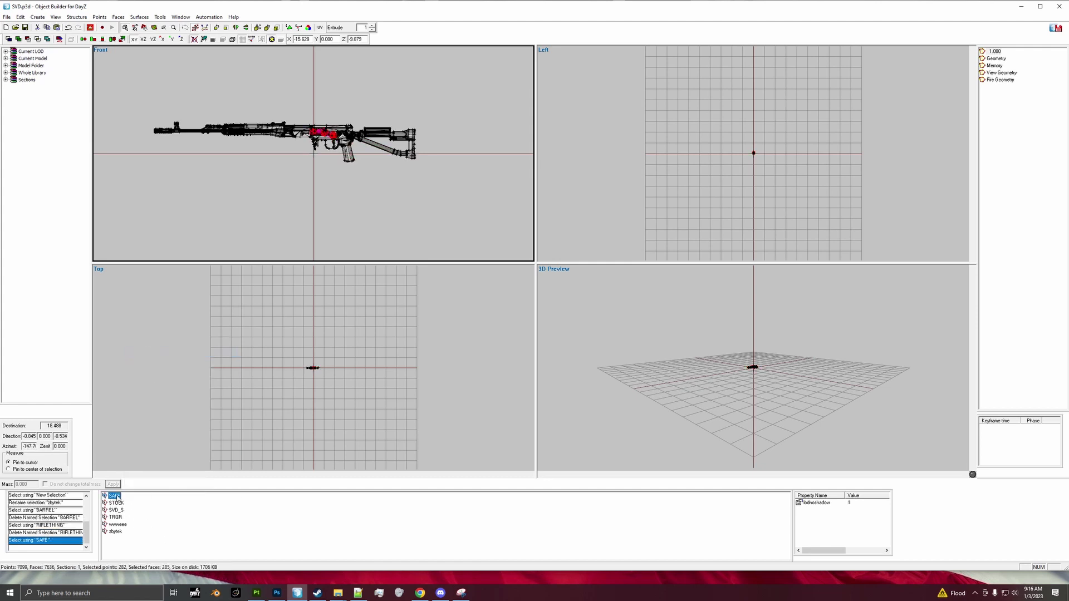
pyautogui.rightClick(117, 497)
pyautogui.click(174, 372)
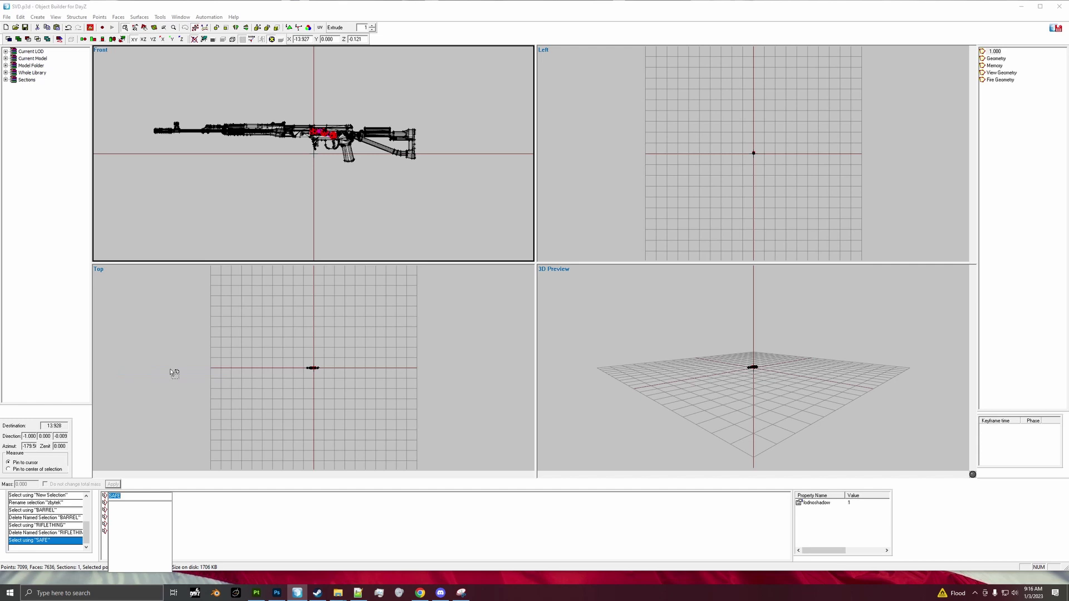
pyautogui.press('Return')
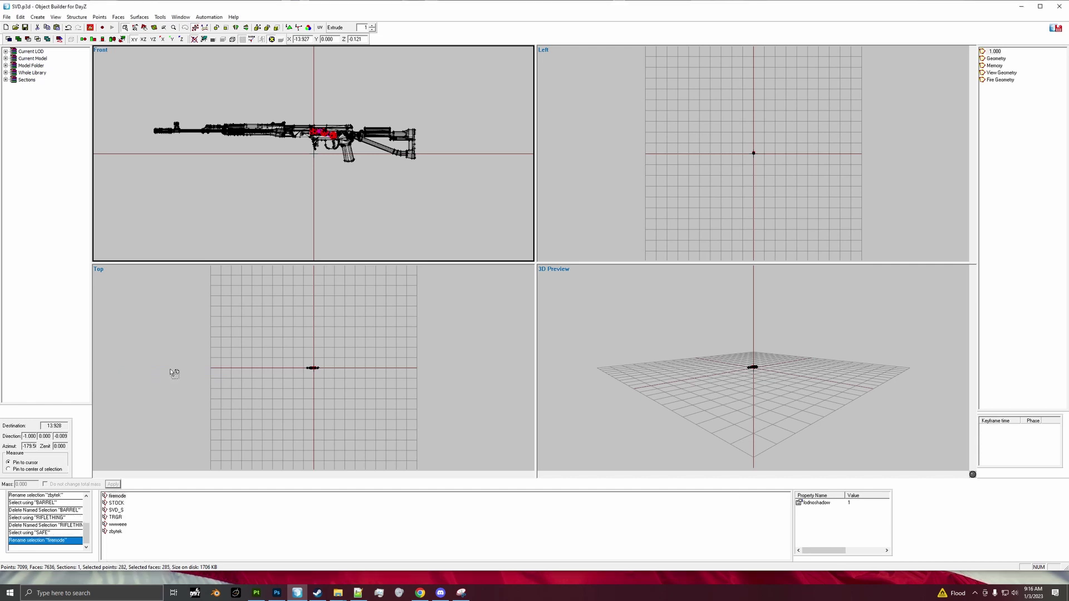
# Delete the STOCK and SVD_S named selections from the rifle's 1.000 LOD
pyautogui.click(115, 502)
pyautogui.rightClick(118, 502)
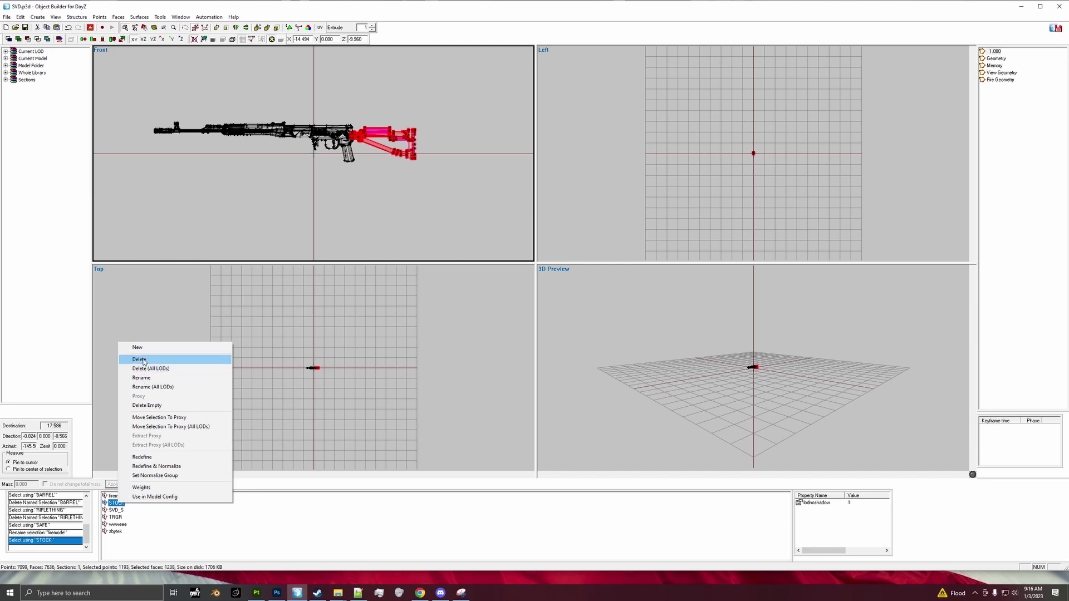
pyautogui.click(139, 359)
pyautogui.click(116, 503)
pyautogui.rightClick(120, 503)
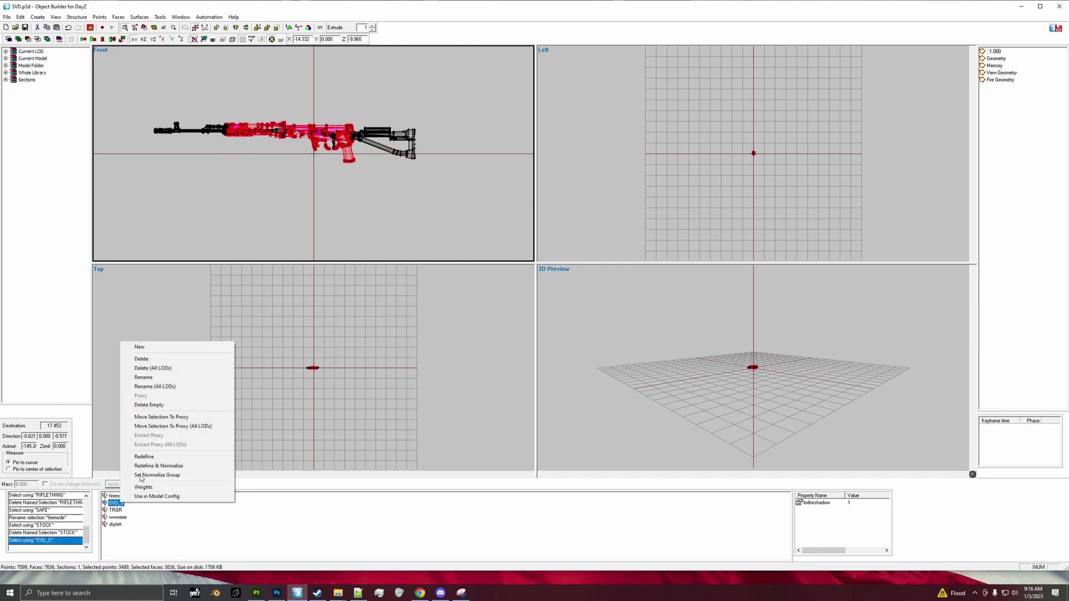
pyautogui.click(141, 359)
# Check which parts the TRGR named selection covers and rename it to trigger
pyautogui.click(117, 510)
pyautogui.click(115, 502)
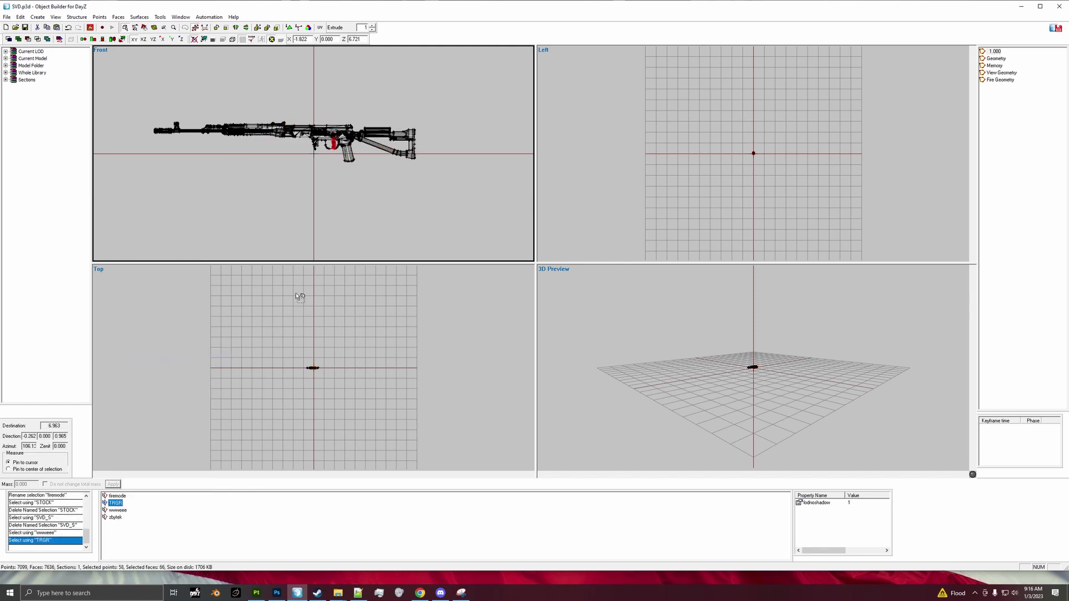
pyautogui.scroll(6, 362, 178)
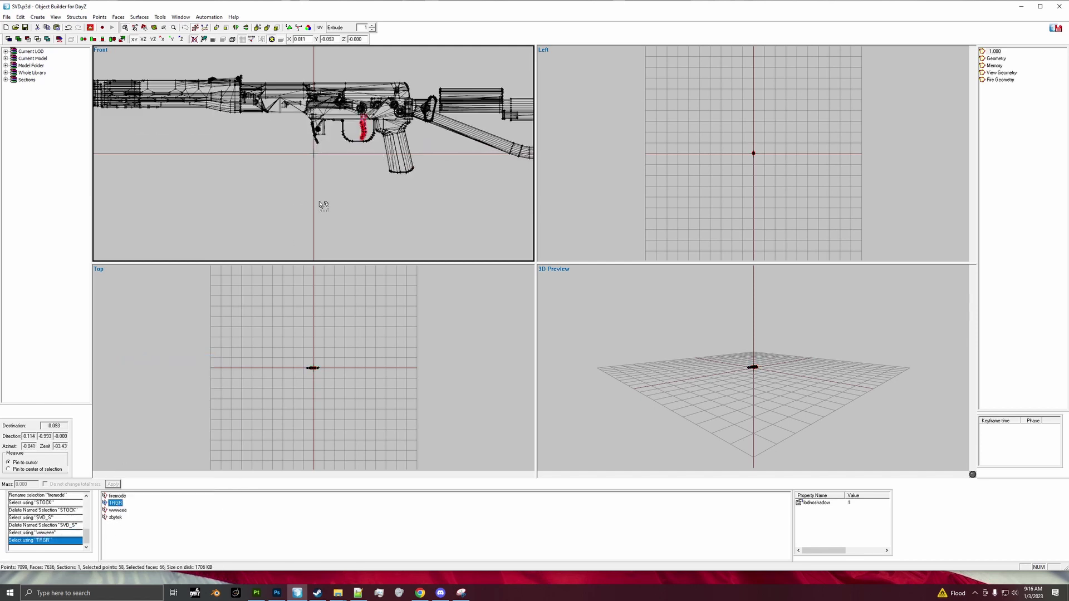
pyautogui.rightClick(115, 502)
pyautogui.click(151, 375)
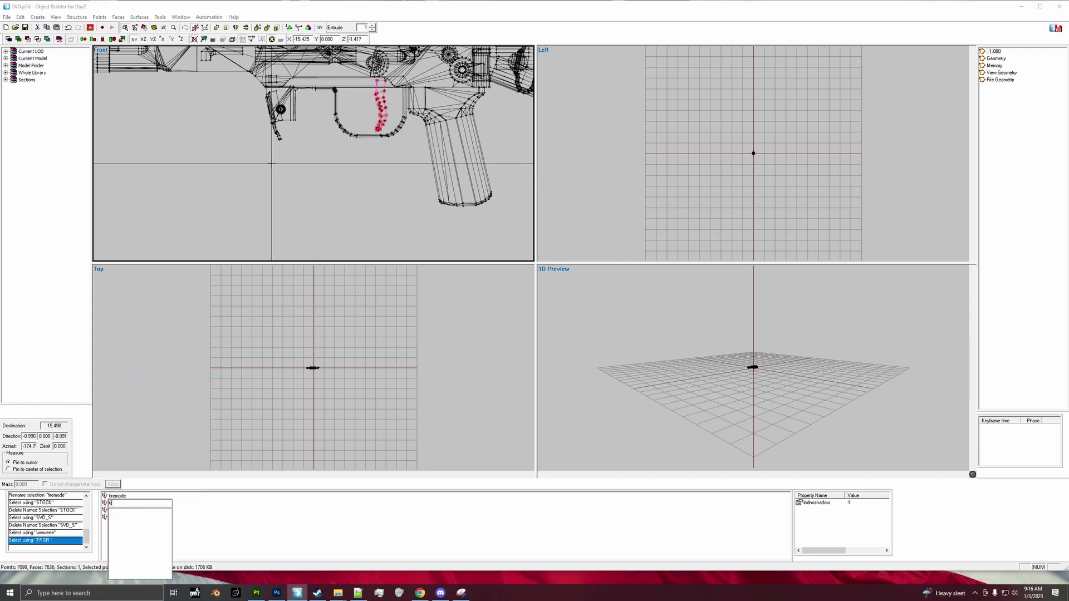
pyautogui.press('Return')
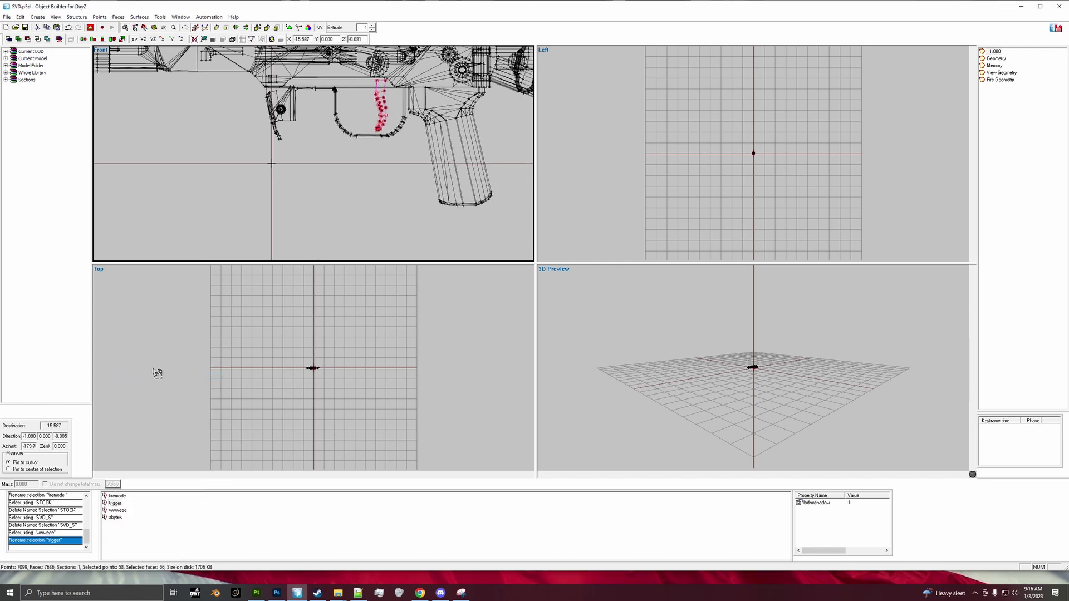
# Highlight the zbytek and wwweee named selections and inspect the wwweee part on the rifle in the Buldozer external viewer
pyautogui.click(117, 517)
pyautogui.click(119, 510)
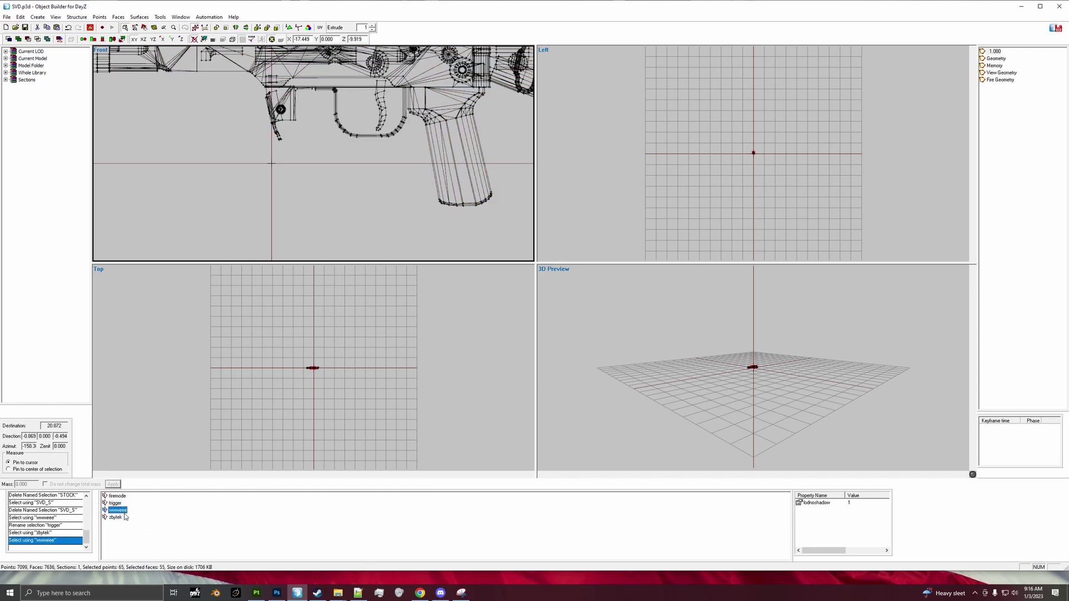
pyautogui.scroll(-3, 405, 166)
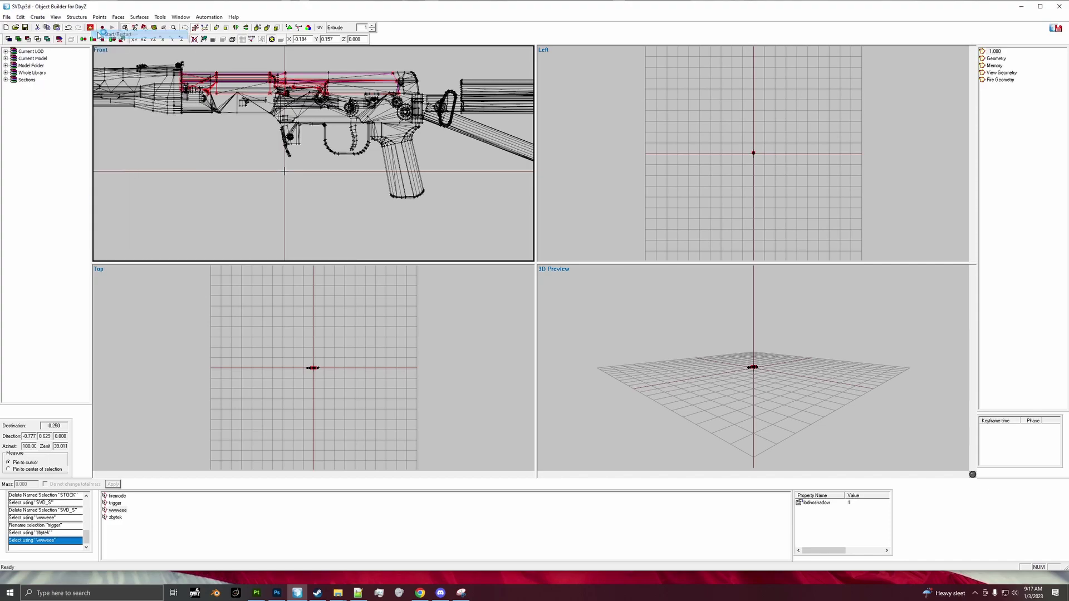
pyautogui.click(101, 31)
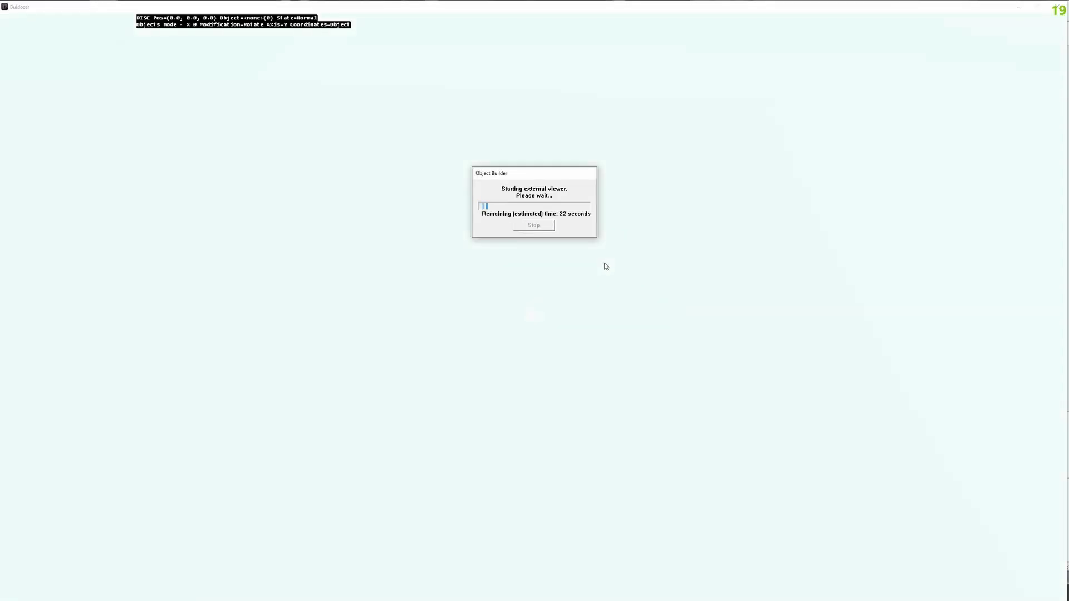
pyautogui.scroll(10, 533, 299)
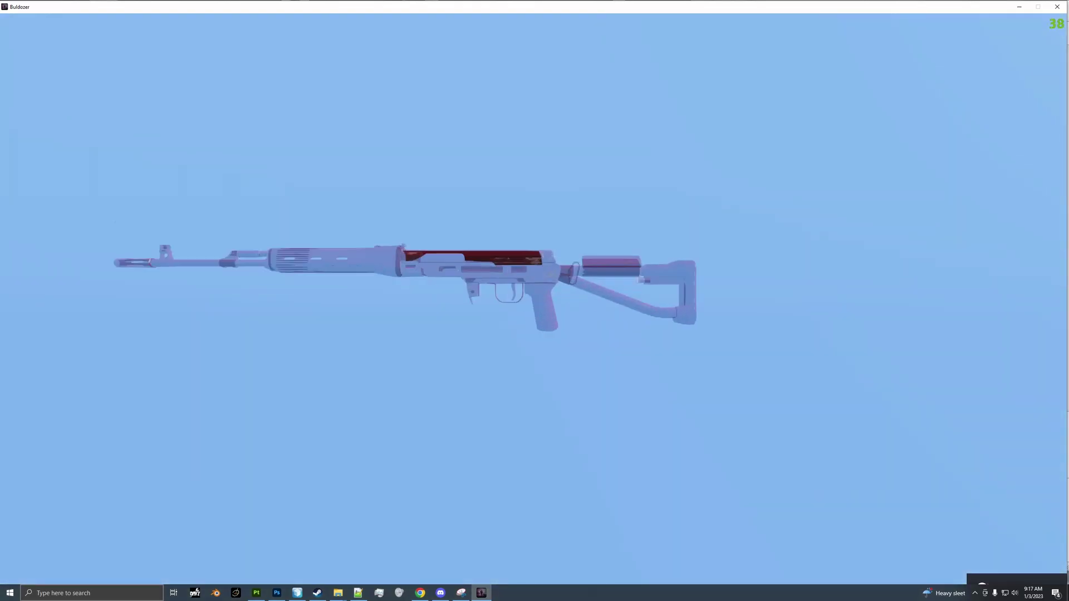
pyautogui.moveTo(533, 299); pyautogui.dragTo(385, 301)
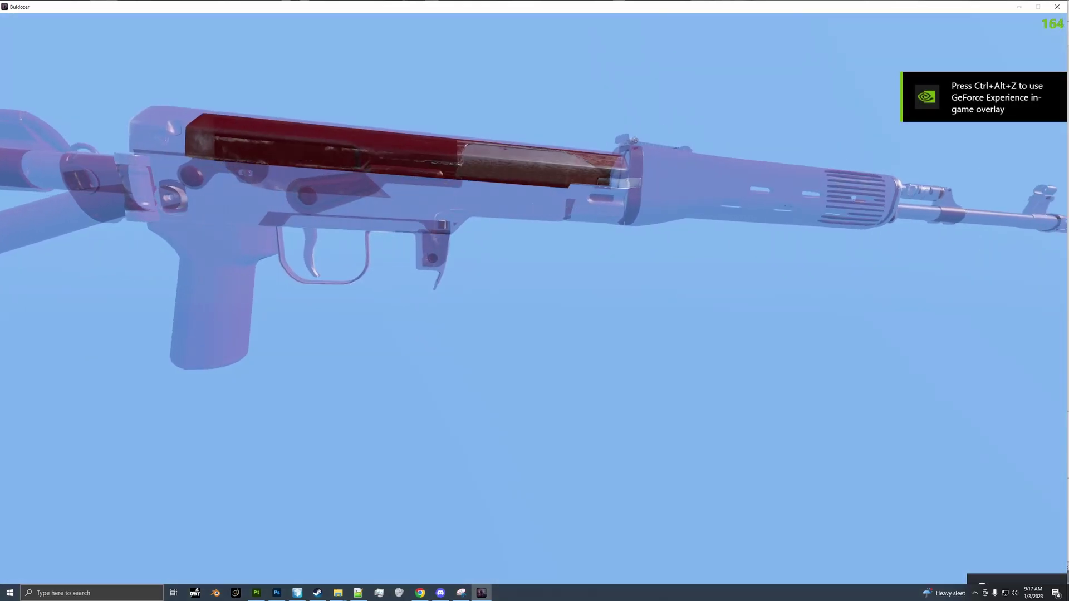
# Select the bolt geometry together with its charging handle in the front view and check it in Buldozer
pyautogui.hotkey('alt', 'Tab')
pyautogui.scroll(10, 334, 156)
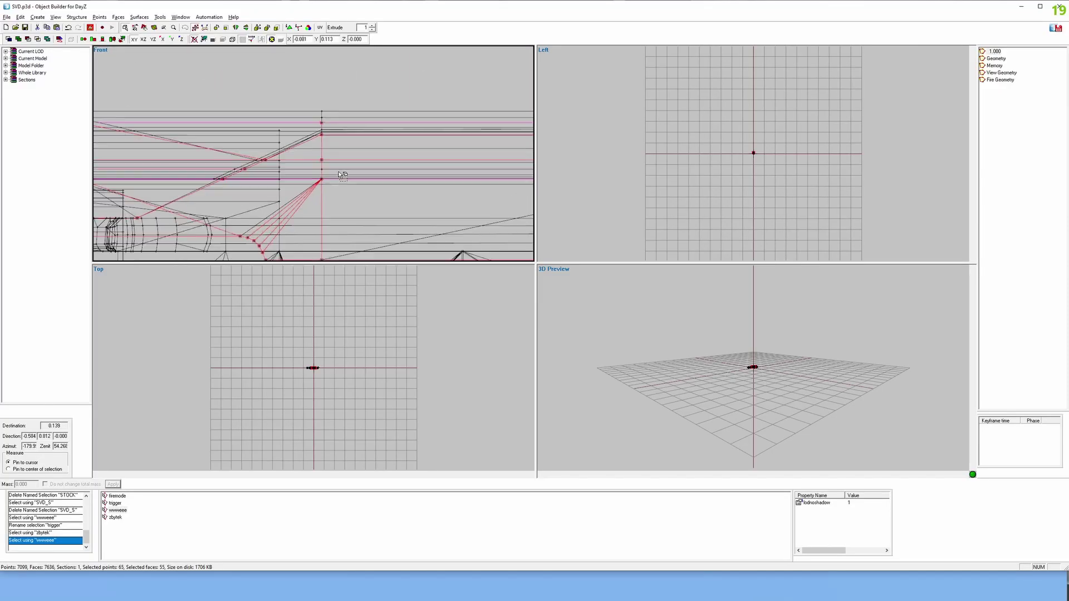
pyautogui.click(272, 186)
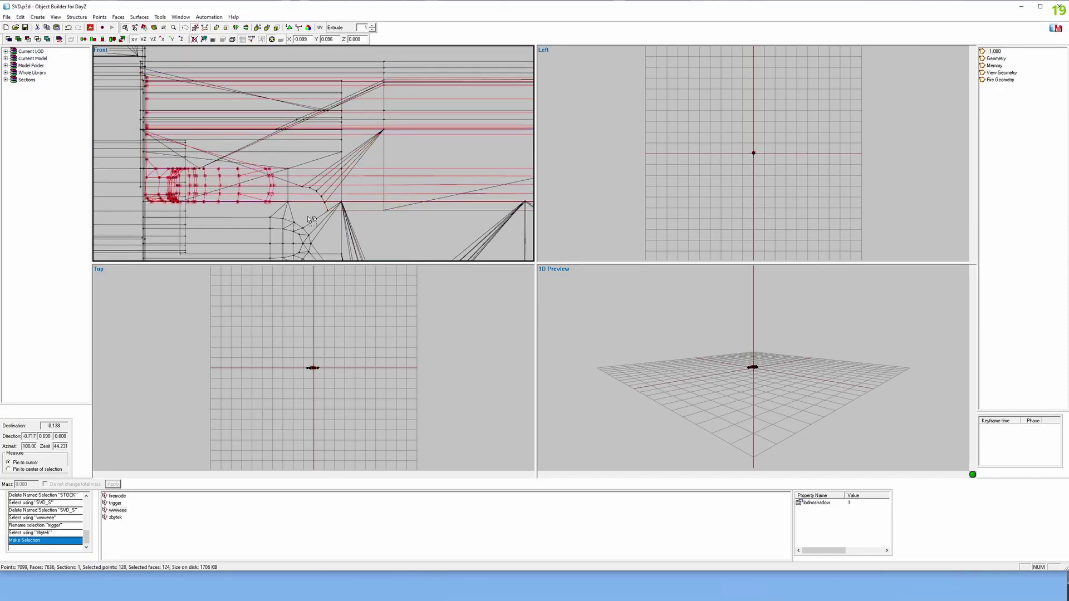
pyautogui.scroll(-5, 341, 173)
pyautogui.hotkey('alt', 'Tab')
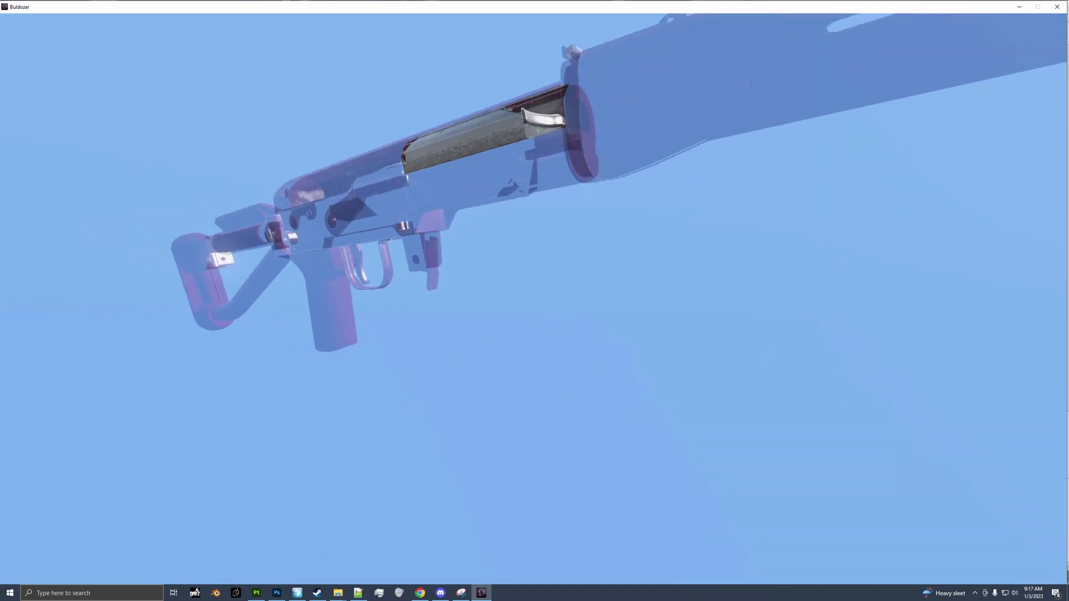
# Examine the front and rear ends of the selected bolt in the front wireframe and in Buldozer
pyautogui.hotkey('alt', 'Tab')
pyautogui.scroll(8, 268, 195)
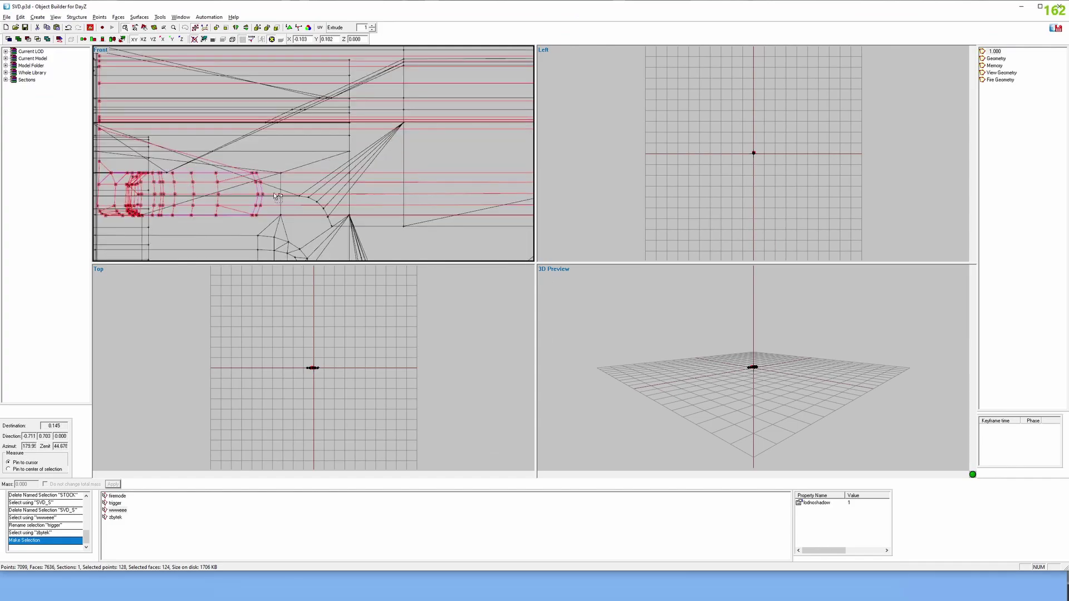
pyautogui.scroll(3, 335, 164)
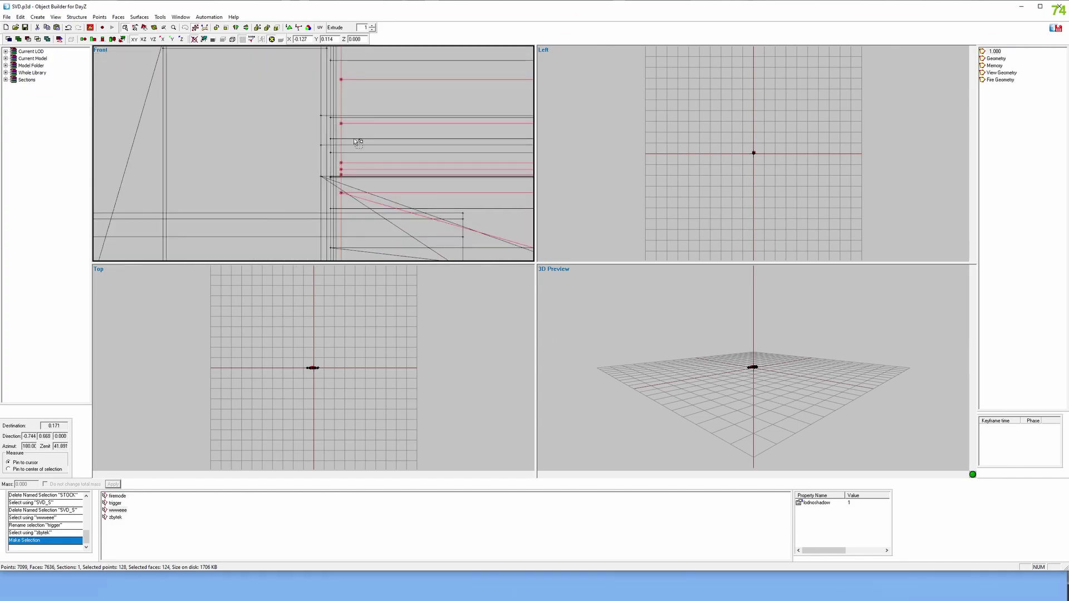
pyautogui.scroll(-6, 356, 142)
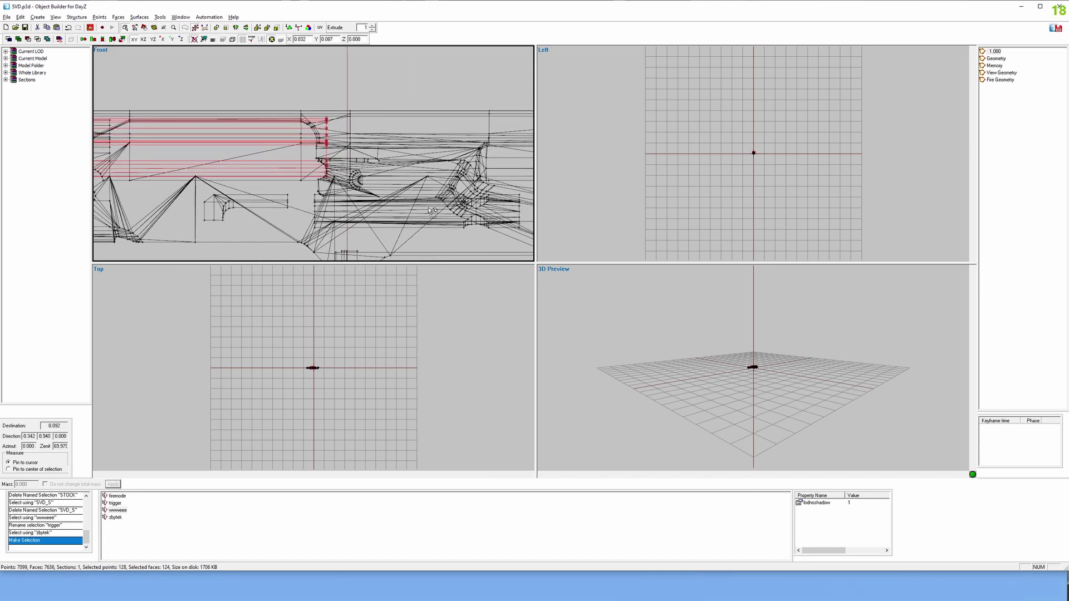
pyautogui.scroll(4, 347, 95)
pyautogui.scroll(-8, 390, 173)
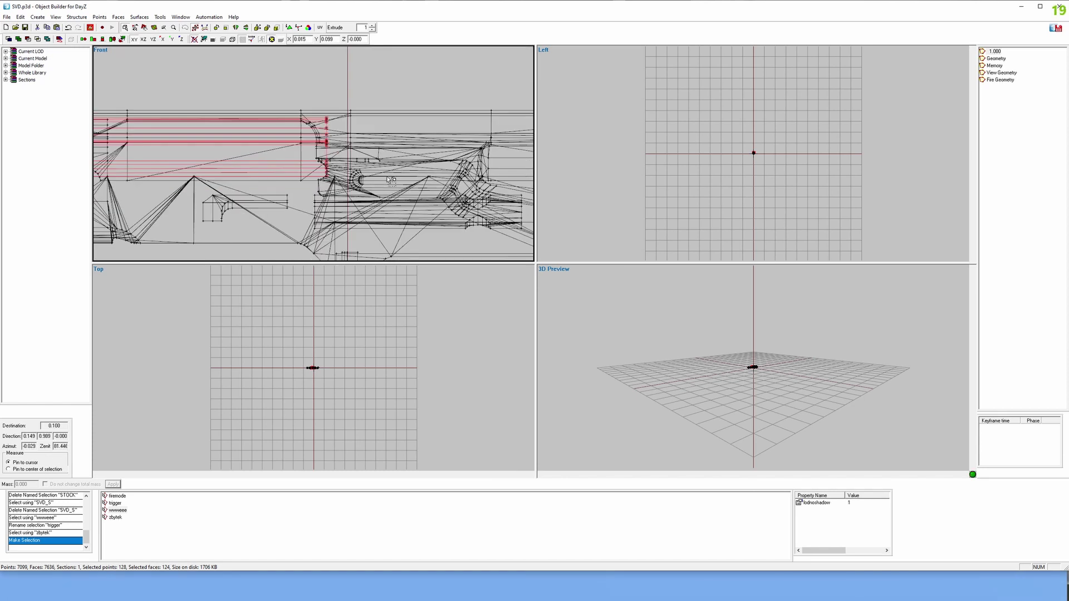
pyautogui.hotkey('alt', 'Tab')
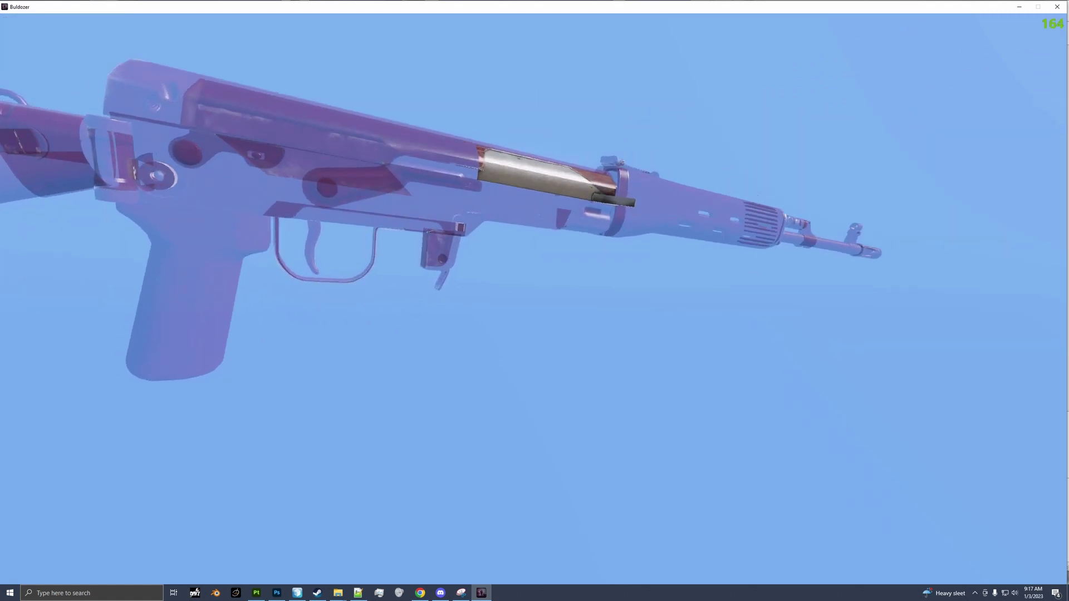
# Examine the receiver geometry behind the selected bolt for missing bolt parts, comparing the wireframe with the Buldozer preview
pyautogui.hotkey('alt', 'Tab')
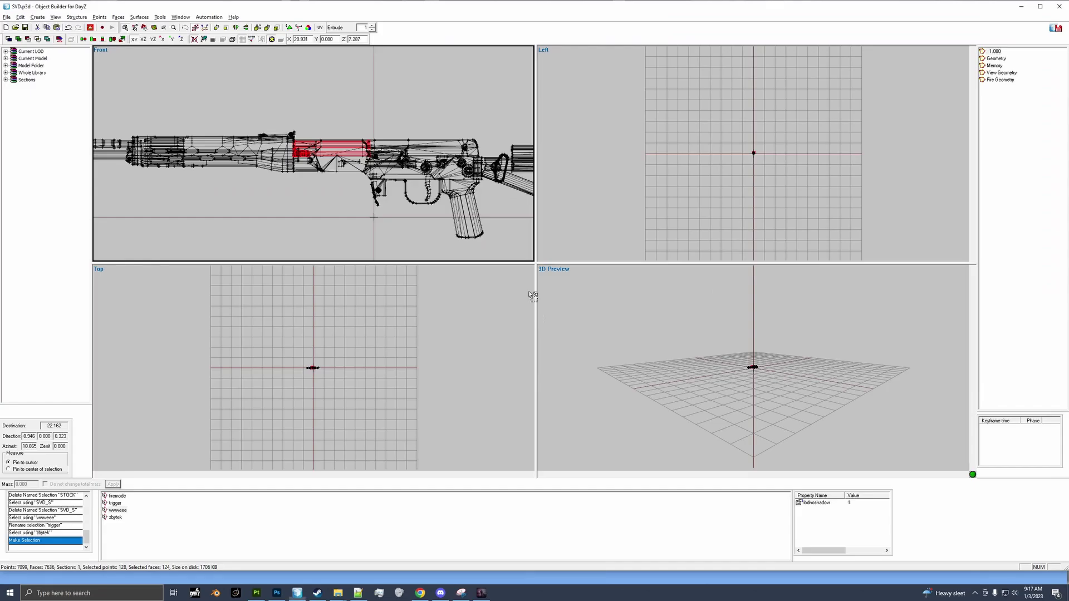
pyautogui.scroll(6, 454, 230)
pyautogui.scroll(3, 455, 230)
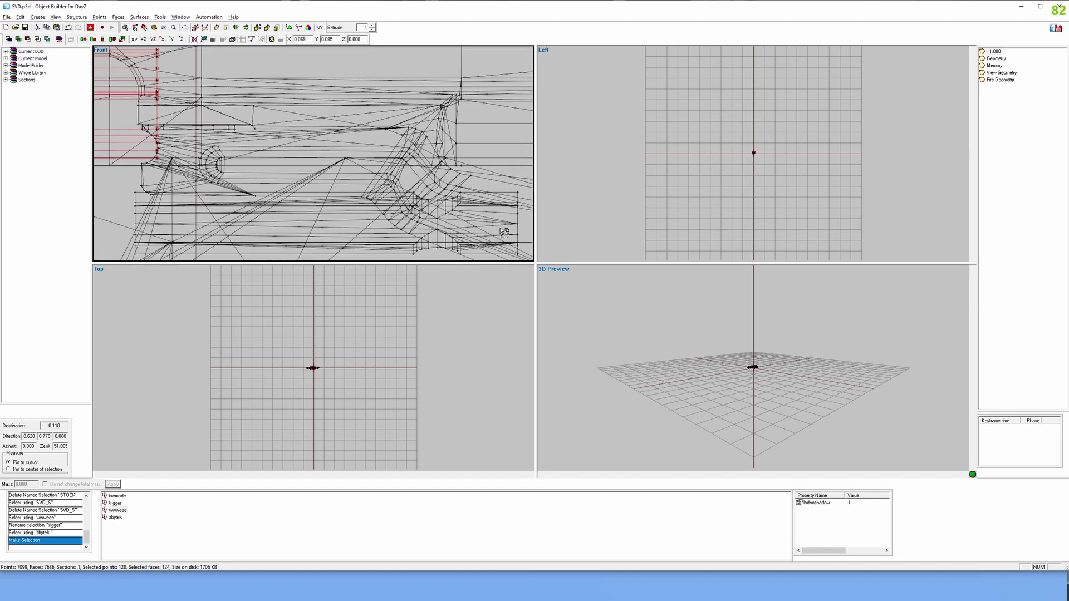
pyautogui.scroll(2, 315, 198)
pyautogui.scroll(-5, 314, 198)
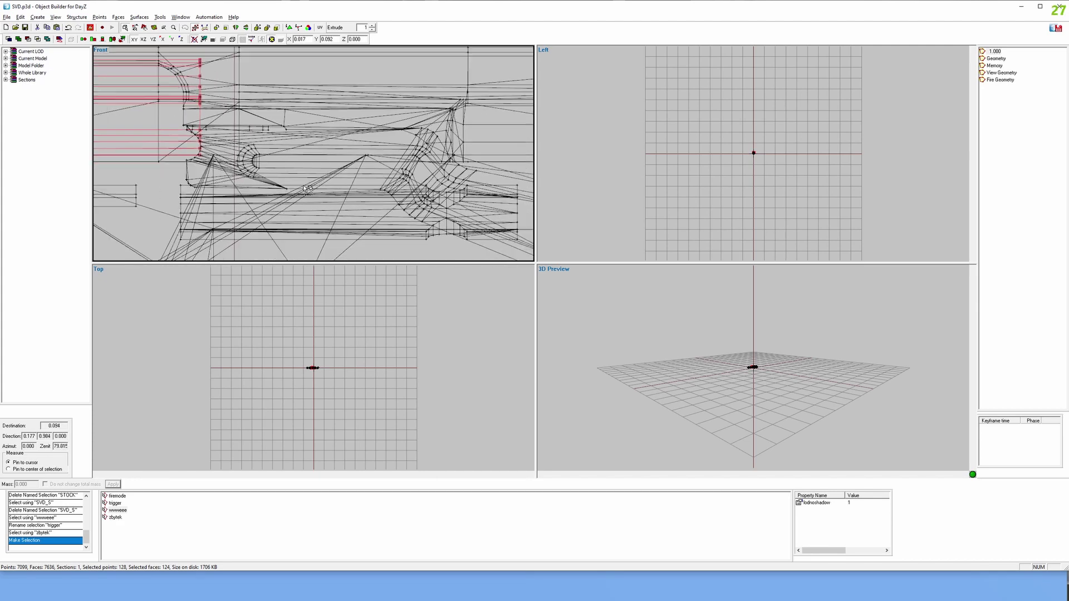
pyautogui.hotkey('alt', 'Tab')
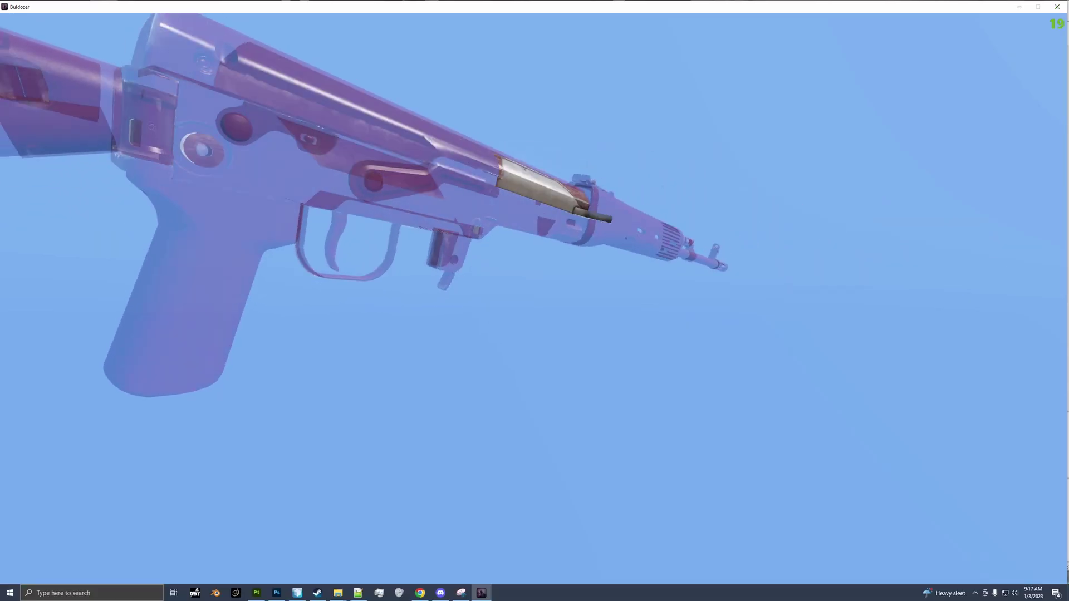
pyautogui.scroll(3, 534, 299)
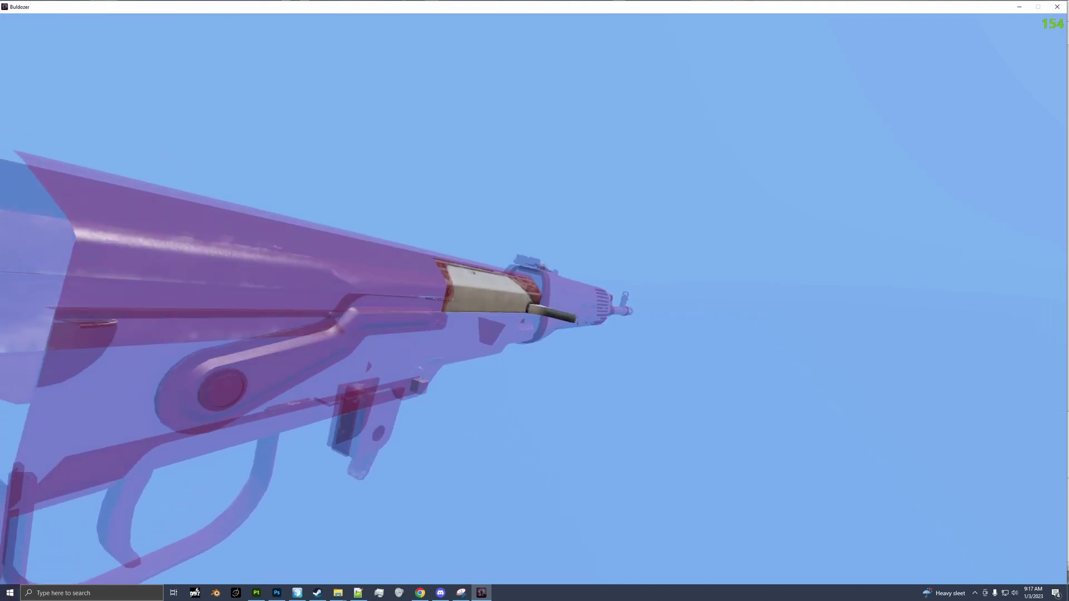
pyautogui.hotkey('alt', 'Tab')
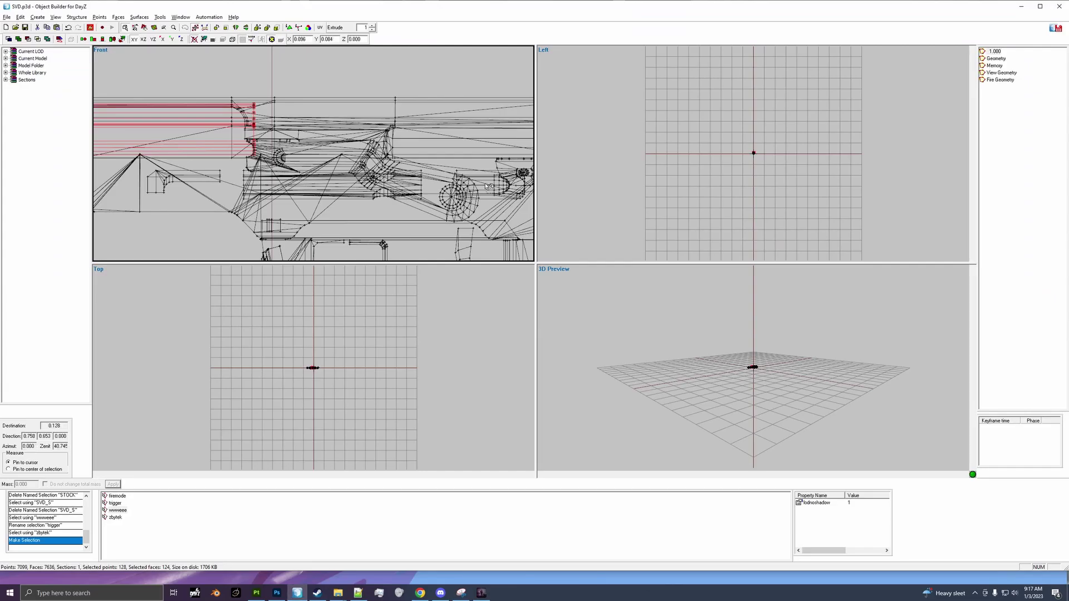
pyautogui.scroll(5, 317, 194)
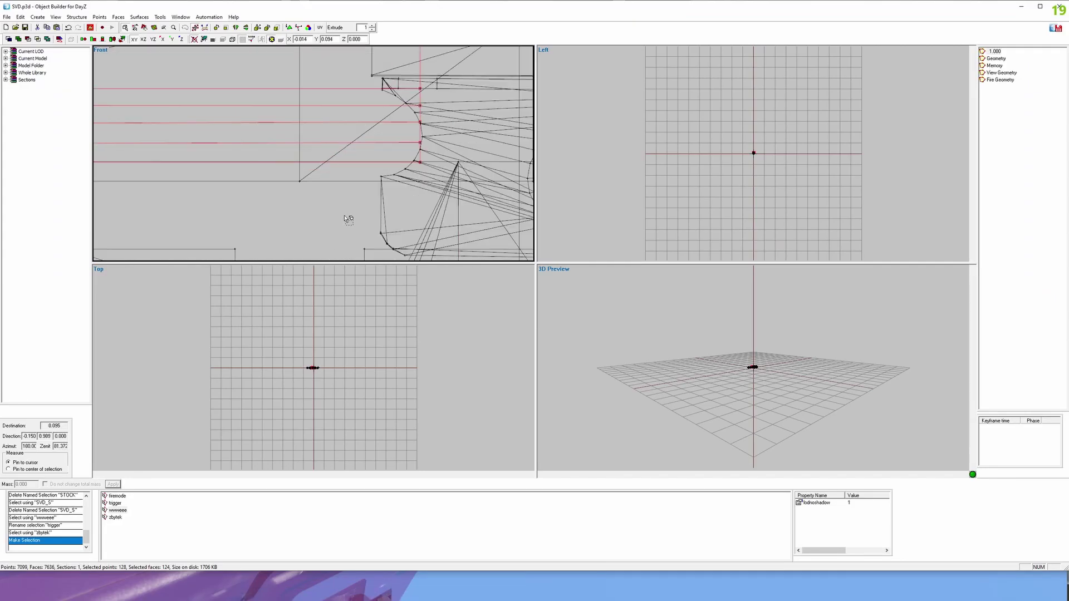
pyautogui.scroll(1, 401, 206)
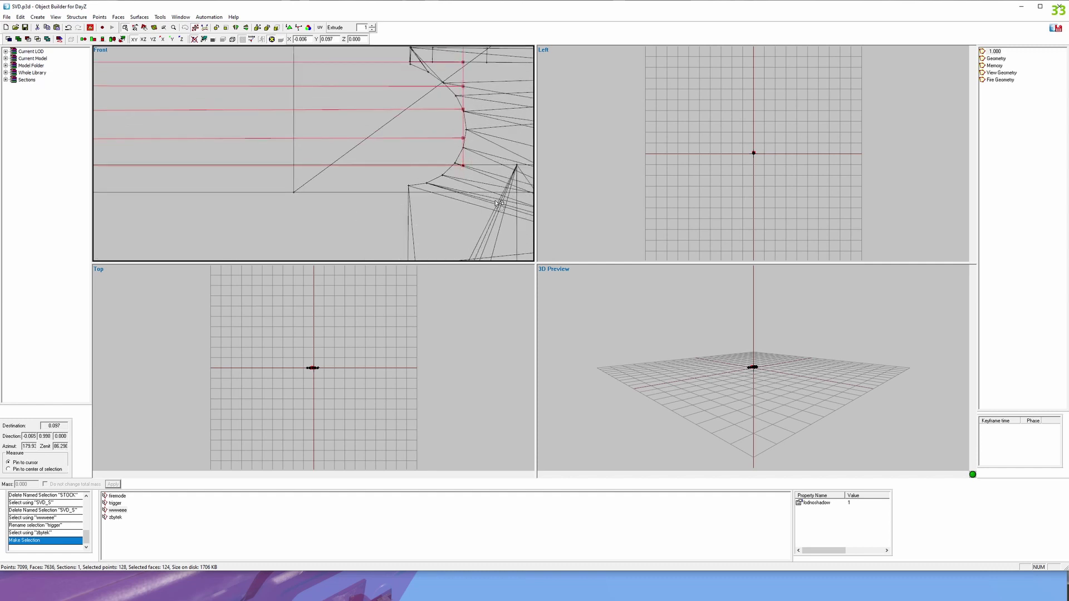
pyautogui.hotkey('alt', 'Tab')
pyautogui.hotkey('alt', 'Tab')
# Save the selected geometry as a named selection called bolt and delete the leftover New Selection entry
pyautogui.rightClick(266, 539)
pyautogui.click(300, 385)
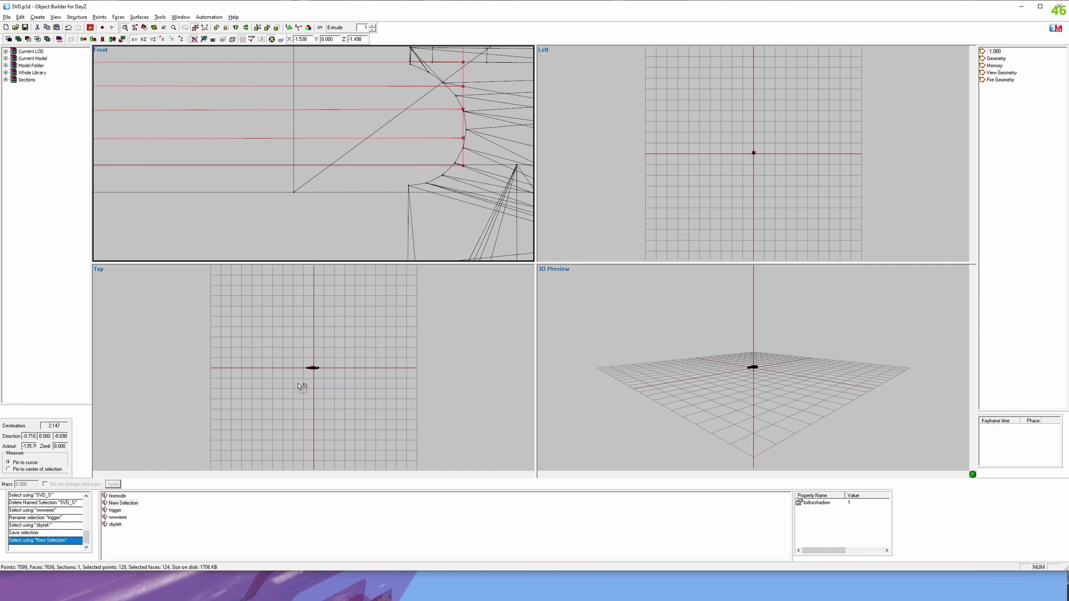
pyautogui.rightClick(236, 533)
pyautogui.click(263, 381)
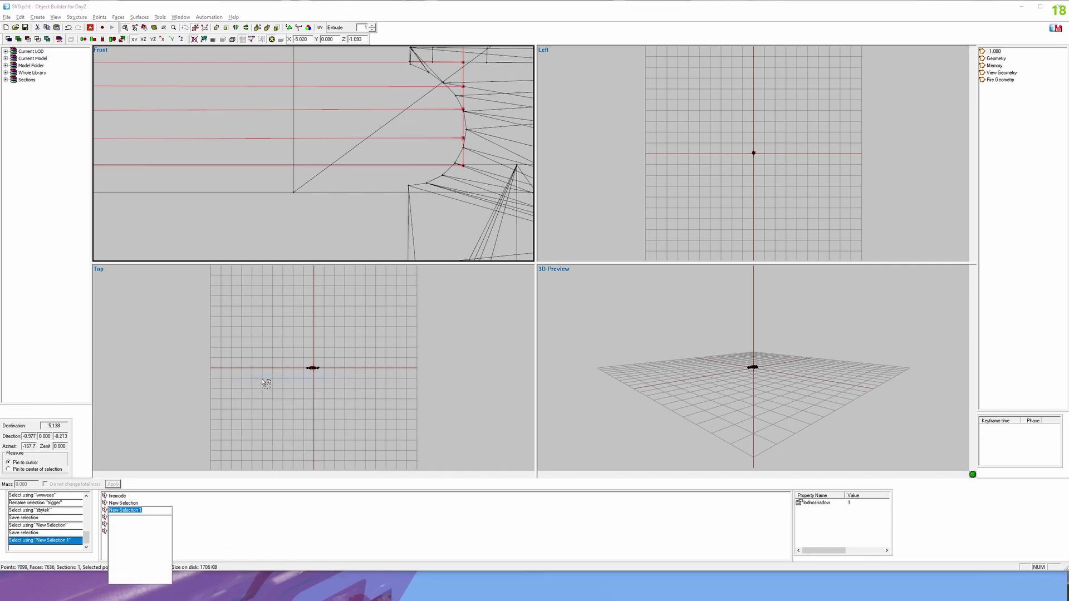
pyautogui.write('bolt')
pyautogui.press('Return')
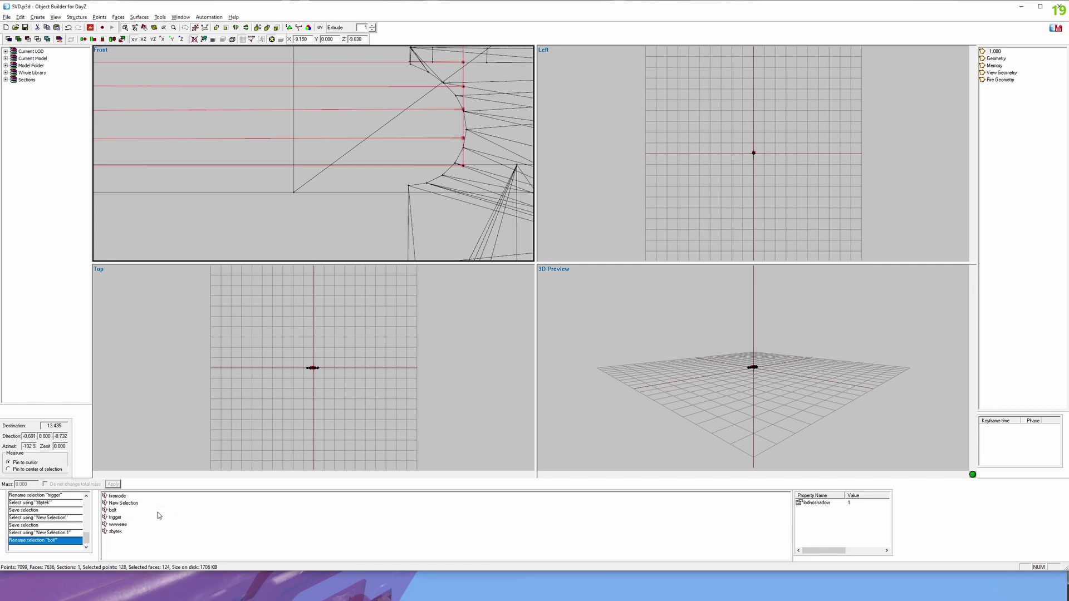
pyautogui.rightClick(132, 502)
pyautogui.click(183, 291)
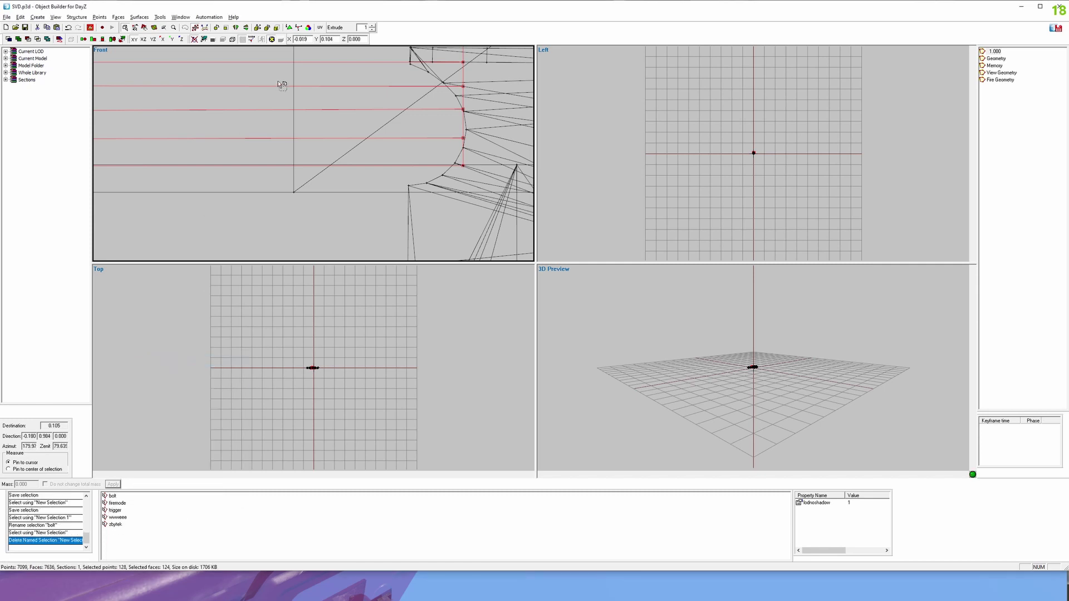
pyautogui.scroll(-6, 282, 86)
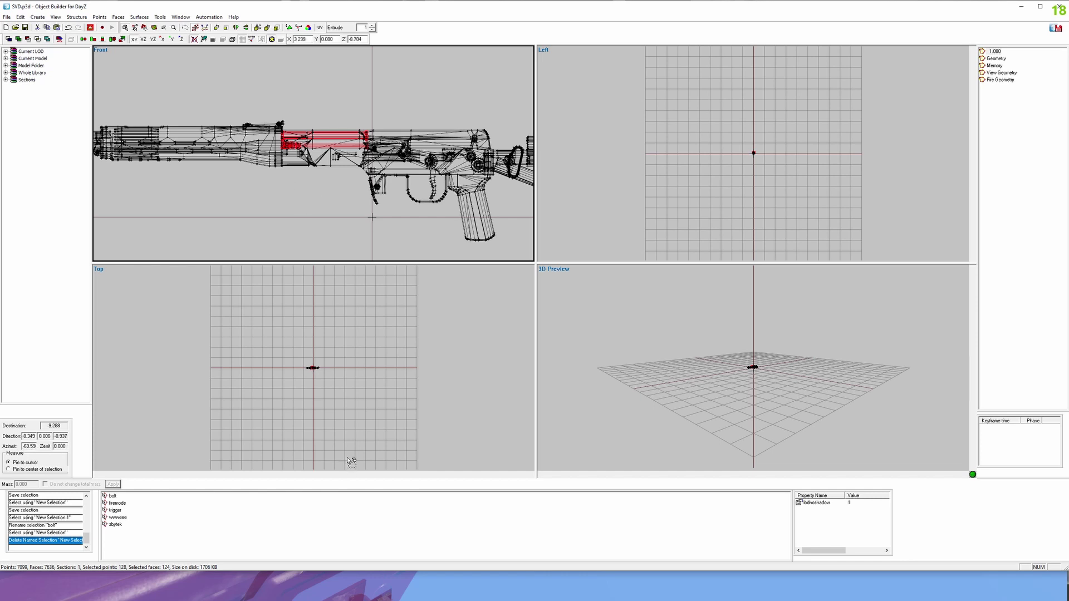
# Switch to the SVD folder in File Explorer and rename svd.cfg to SVD.cfg to match the SVD.p3d file name
pyautogui.press('super')
pyautogui.moveTo(318, 595)
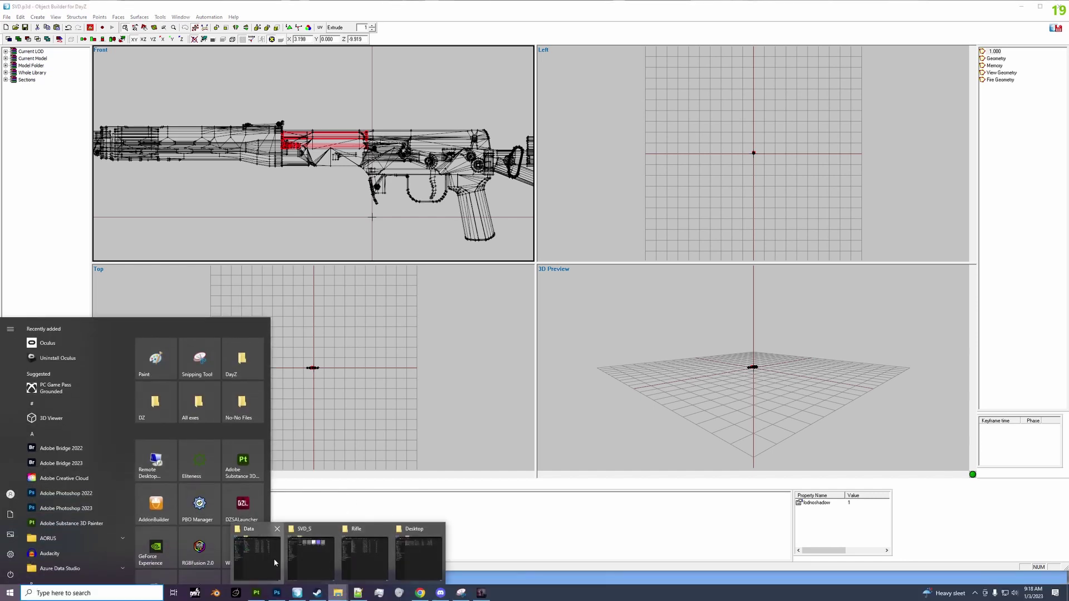
pyautogui.click(256, 549)
pyautogui.click(236, 148)
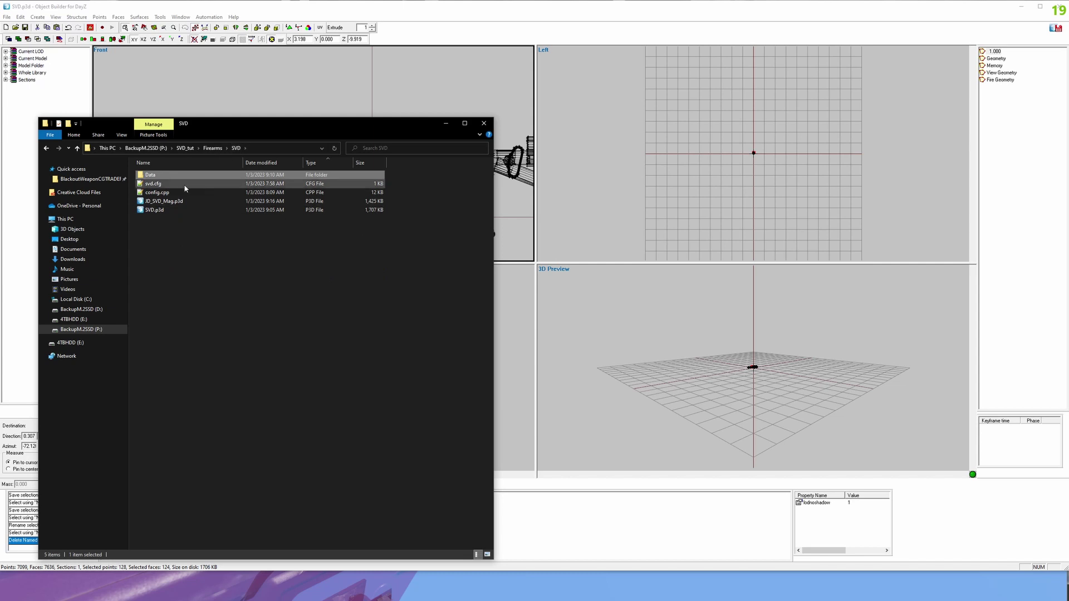
pyautogui.click(161, 185)
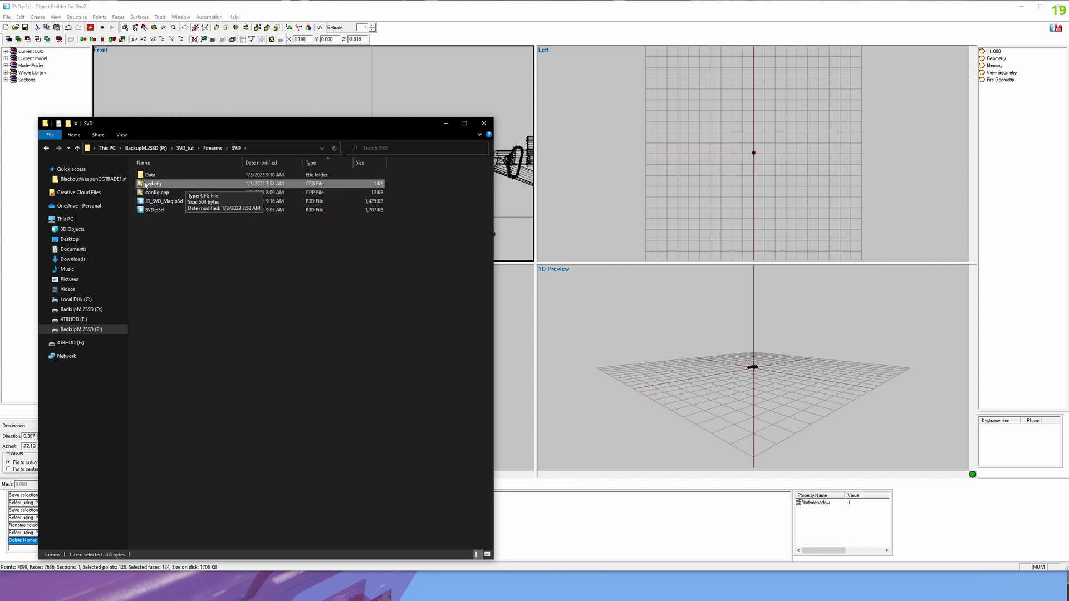
pyautogui.click(155, 209)
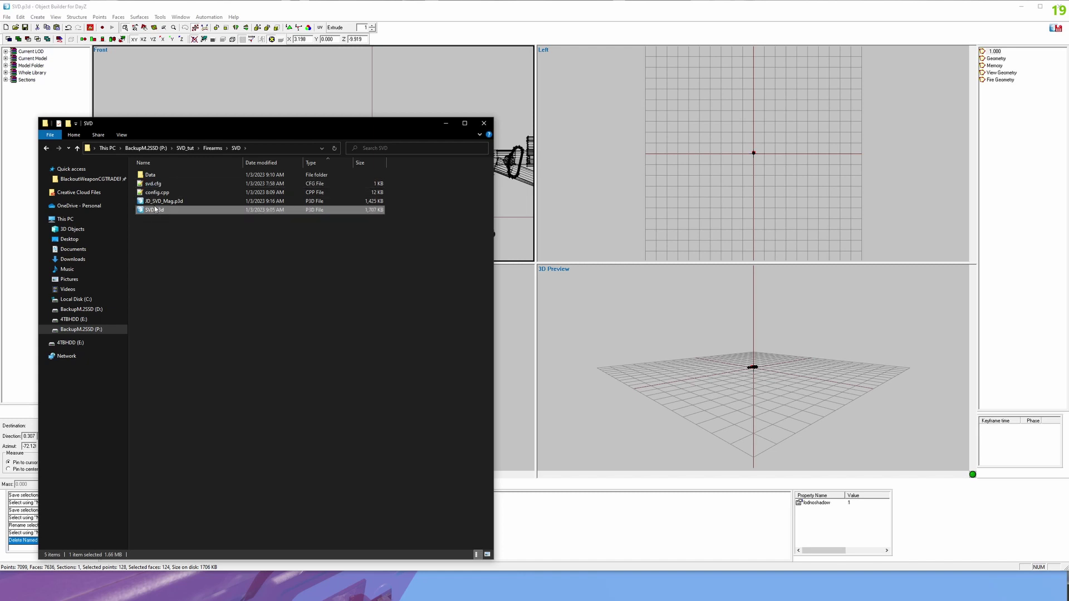
pyautogui.click(149, 185)
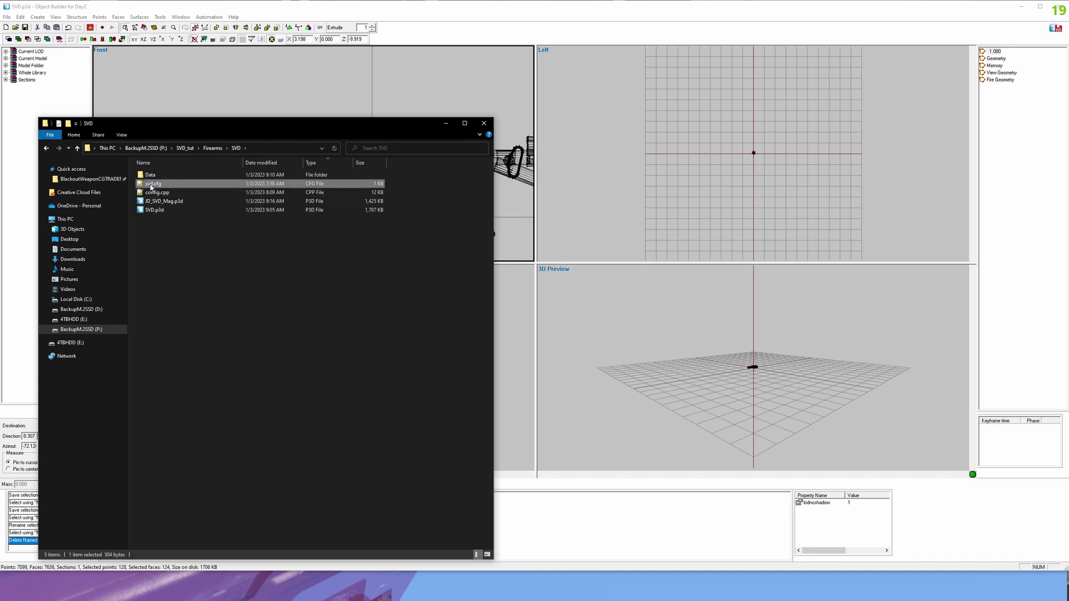
pyautogui.click(150, 185)
pyautogui.write('SVD')
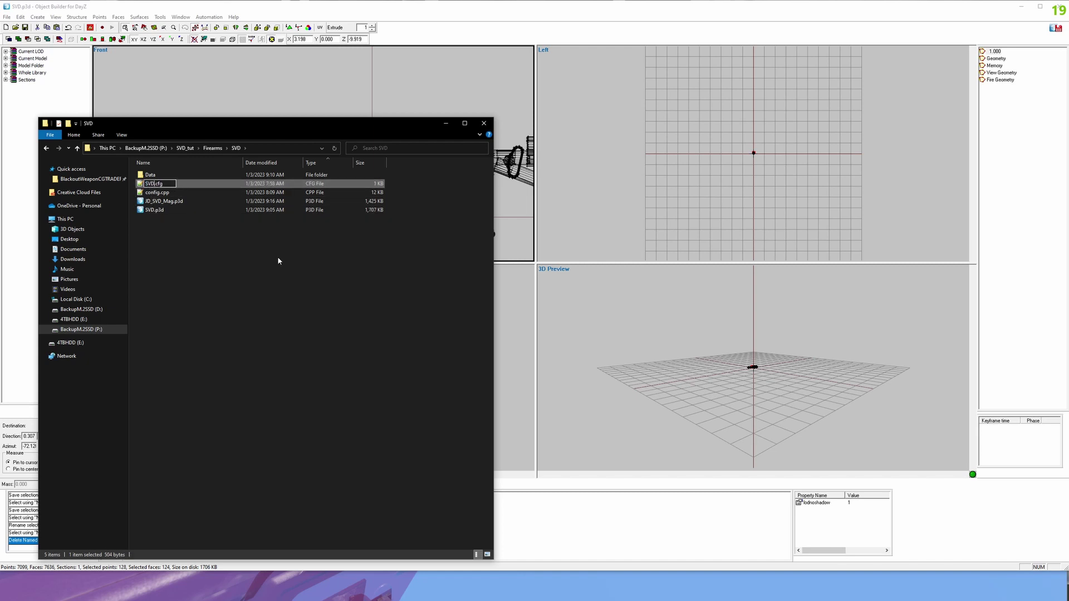
pyautogui.press('Return')
# Open SVD.cfg in Notepad++, rename the svd class under CfgModels to SVD and save the file
pyautogui.press('Return')
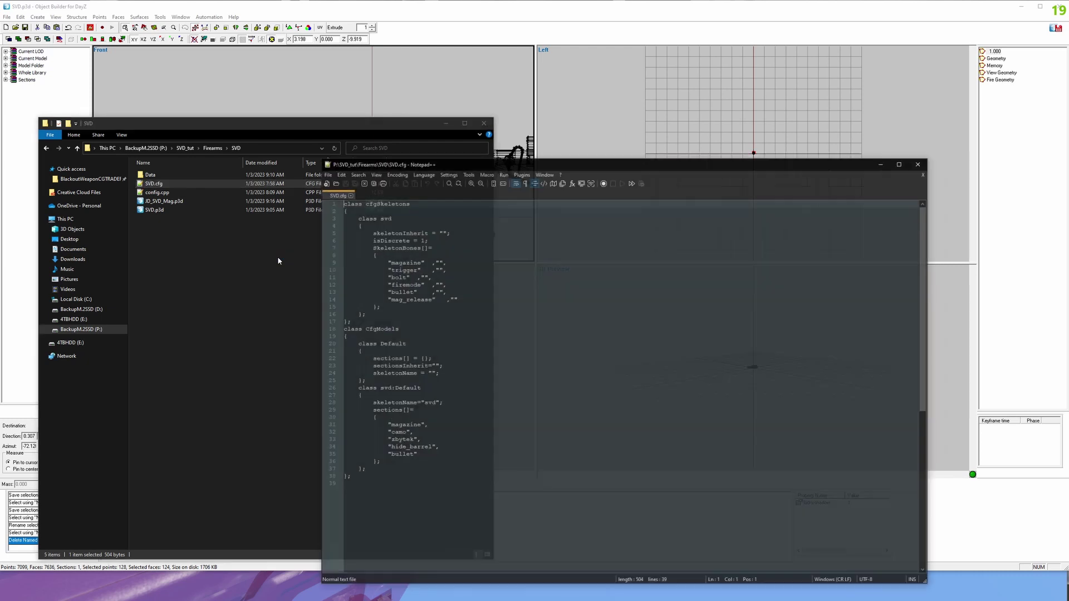
pyautogui.click(393, 384)
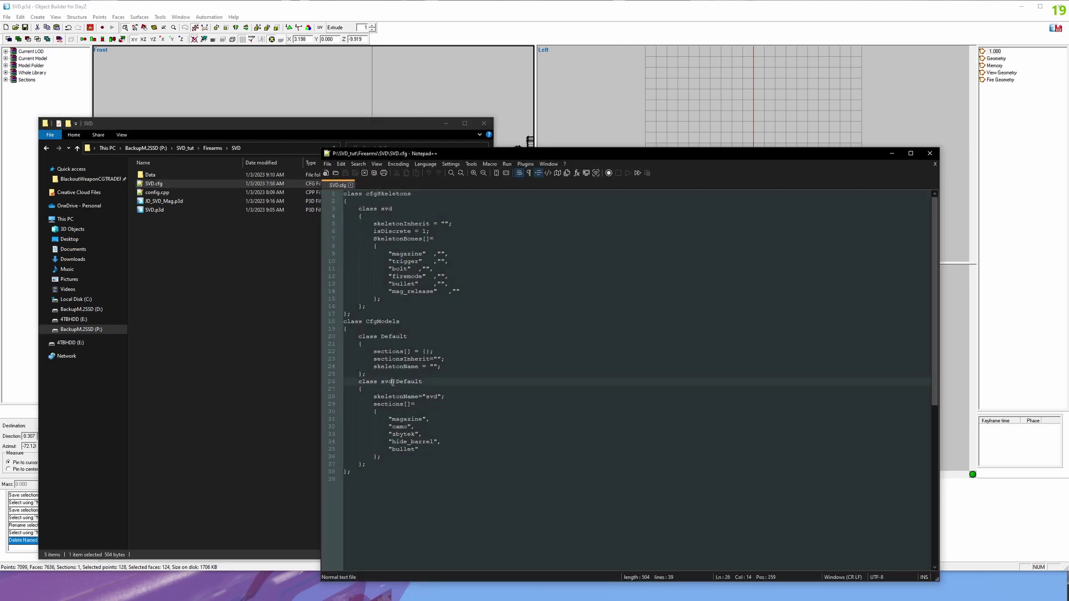
pyautogui.doubleClick(384, 382)
pyautogui.write('SVD')
pyautogui.hotkey('ctrl', 's')
# Check the bone names in the SkeletonBones list down to mag_release and return to the SVD model in Object Builder
pyautogui.click(408, 252)
pyautogui.press('Down')
pyautogui.press('Down')
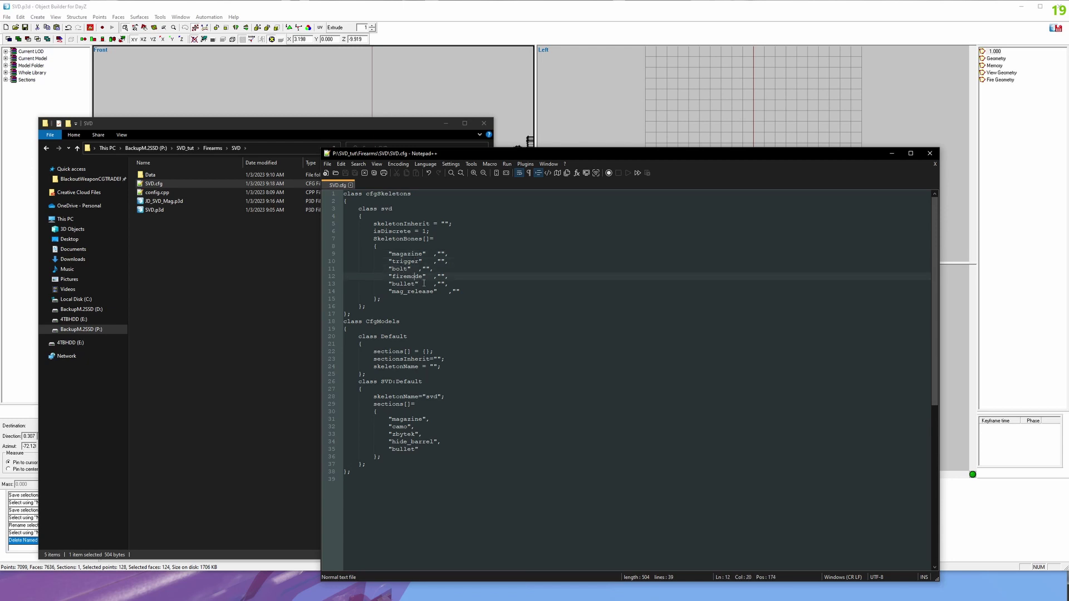
pyautogui.click(412, 292)
pyautogui.hotkey('alt', 'Tab')
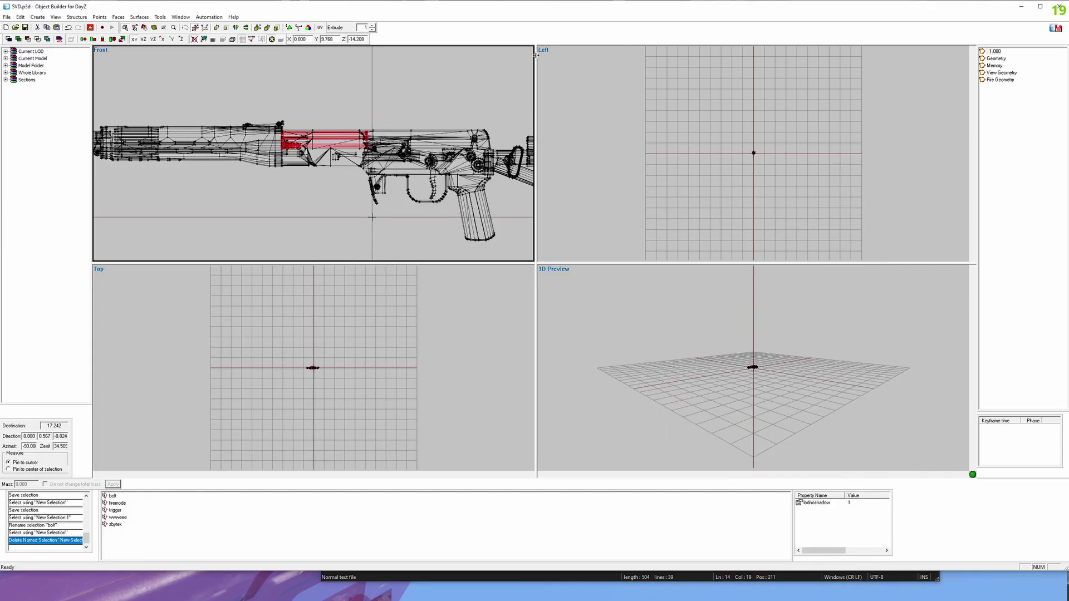
# Select the magazine release lever's geometry ahead of the trigger guard and check the selection in the Buldozer preview
pyautogui.scroll(5, 401, 231)
pyautogui.moveTo(404, 114); pyautogui.dragTo(388, 231, button='middle')
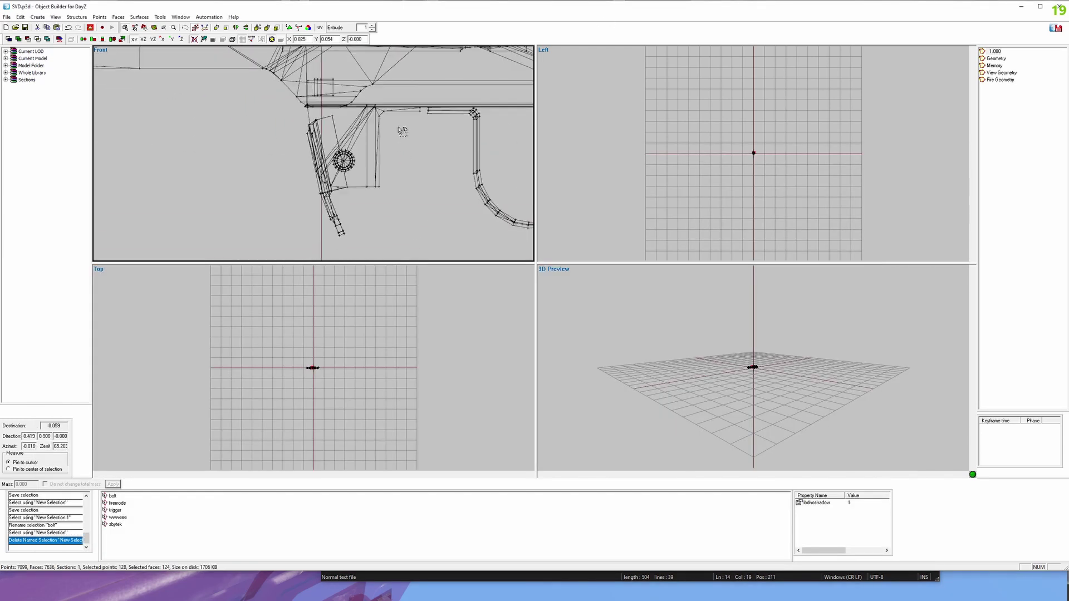
pyautogui.moveTo(320, 210); pyautogui.dragTo(378, 253)
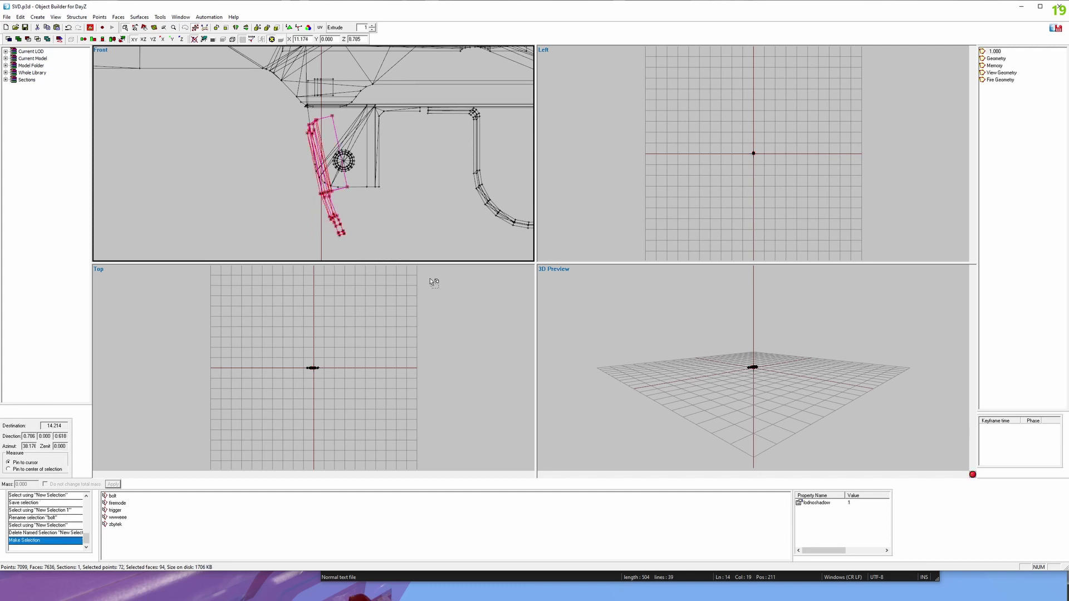
pyautogui.click(557, 597)
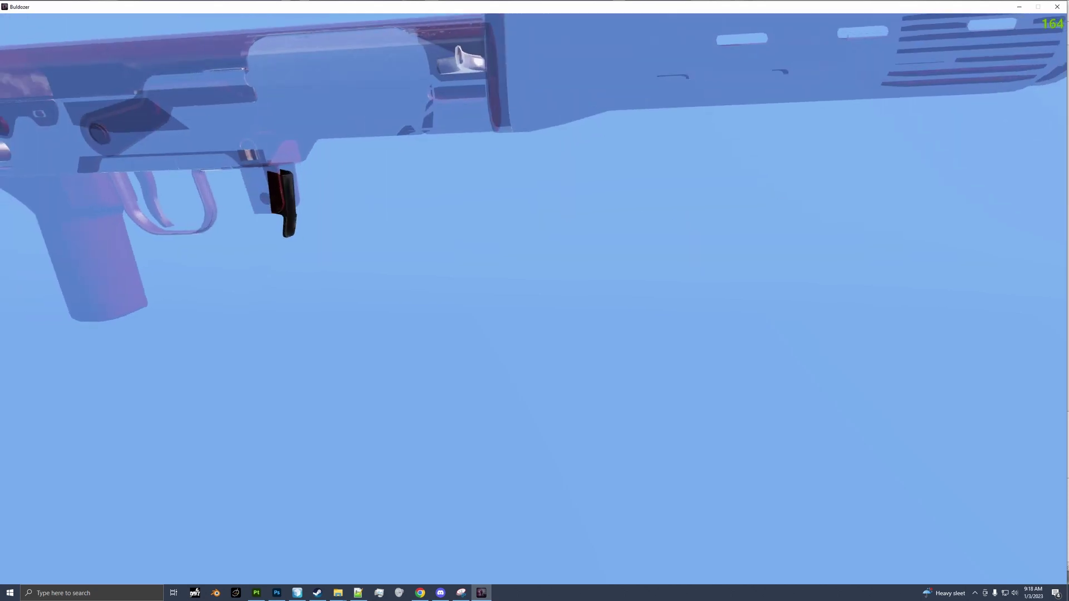
pyautogui.hotkey('alt', 'Tab')
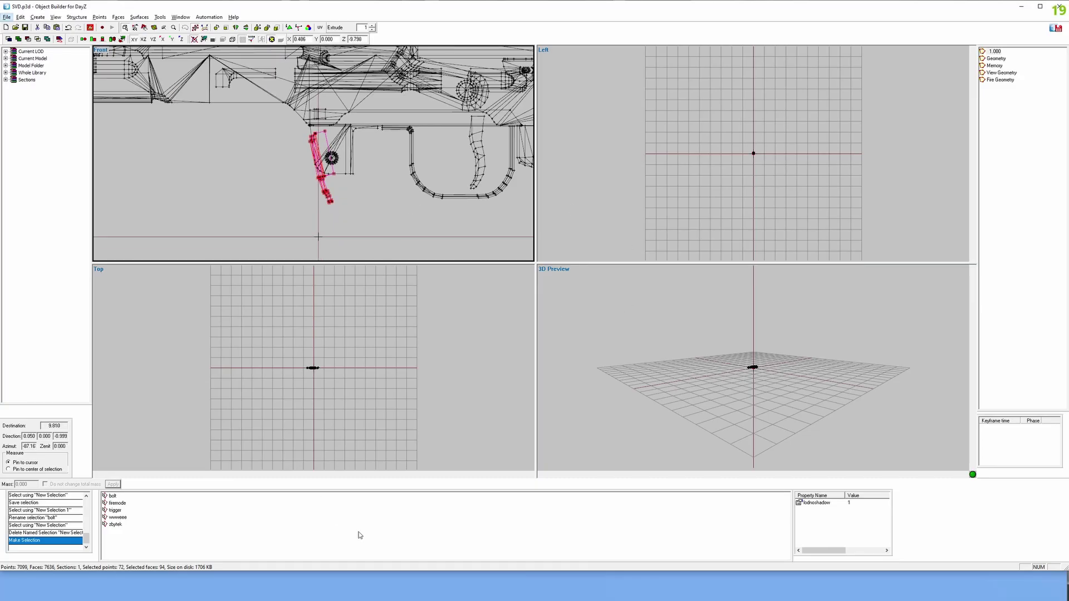
# Save the selected lever geometry as a named selection called mag_release
pyautogui.rightClick(355, 524)
pyautogui.click(388, 371)
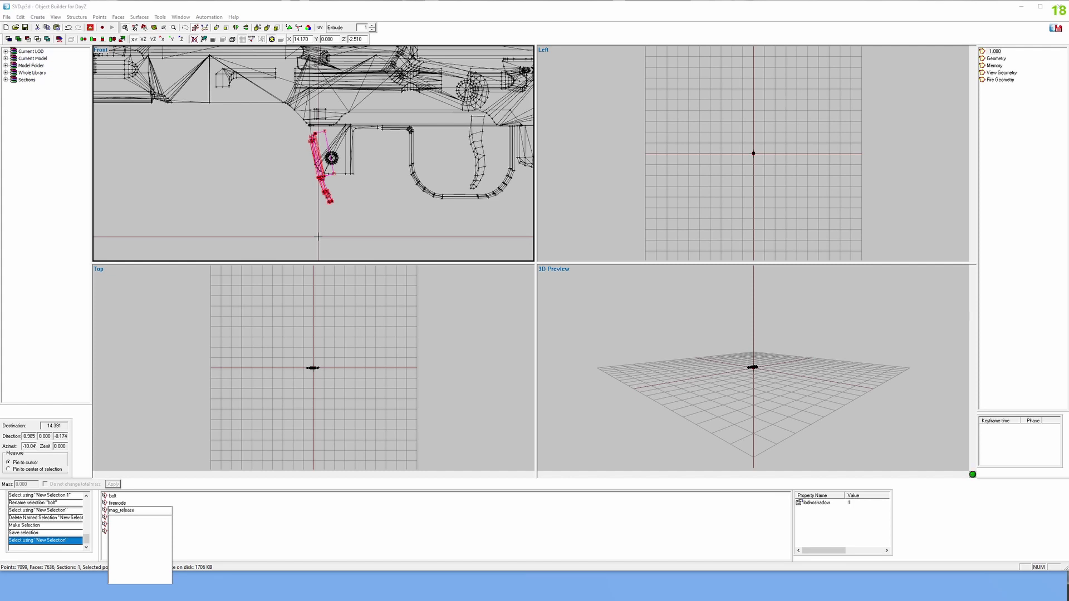
pyautogui.press('Return')
# Delete the leftover nonsense-named selection listed between trigger and zbytek and clear the geometry selection
pyautogui.click(115, 531)
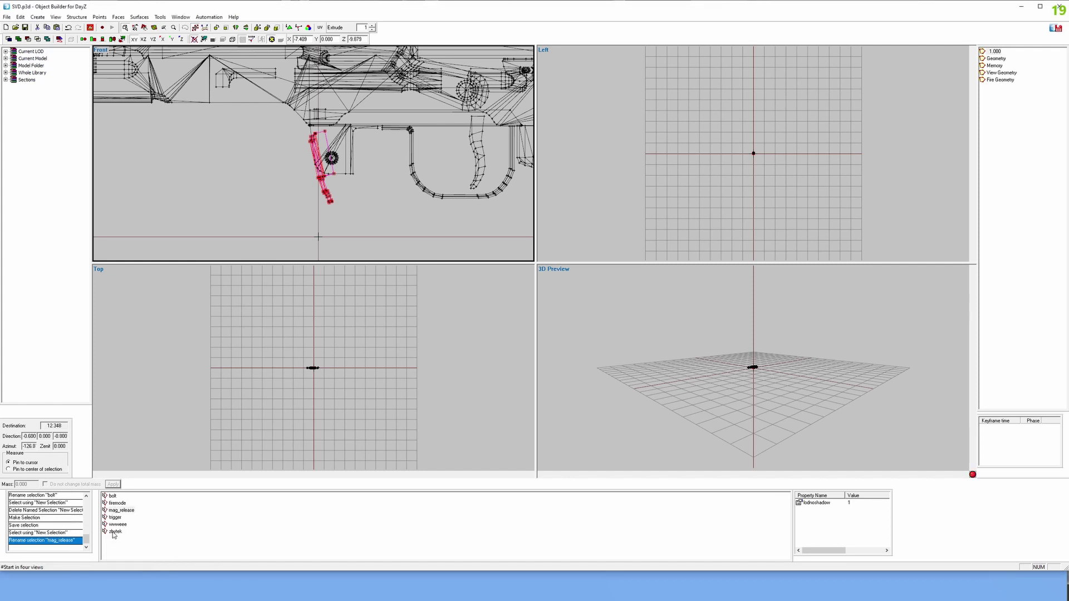
pyautogui.click(117, 525)
pyautogui.rightClick(117, 524)
pyautogui.click(147, 384)
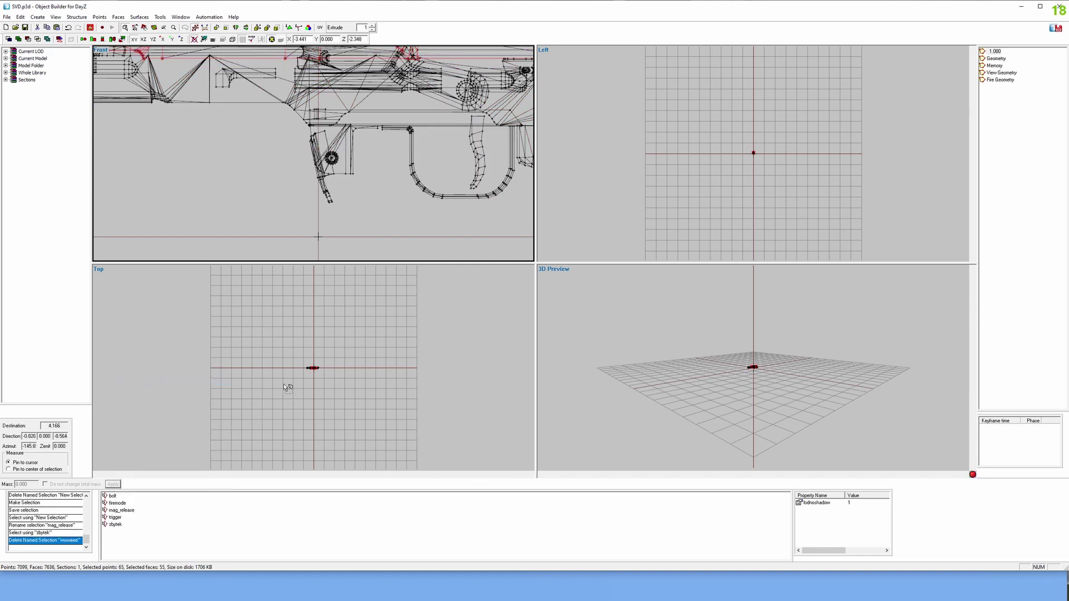
pyautogui.scroll(-3, 275, 181)
pyautogui.moveTo(290, 176); pyautogui.dragTo(362, 155, button='middle')
pyautogui.click(331, 196)
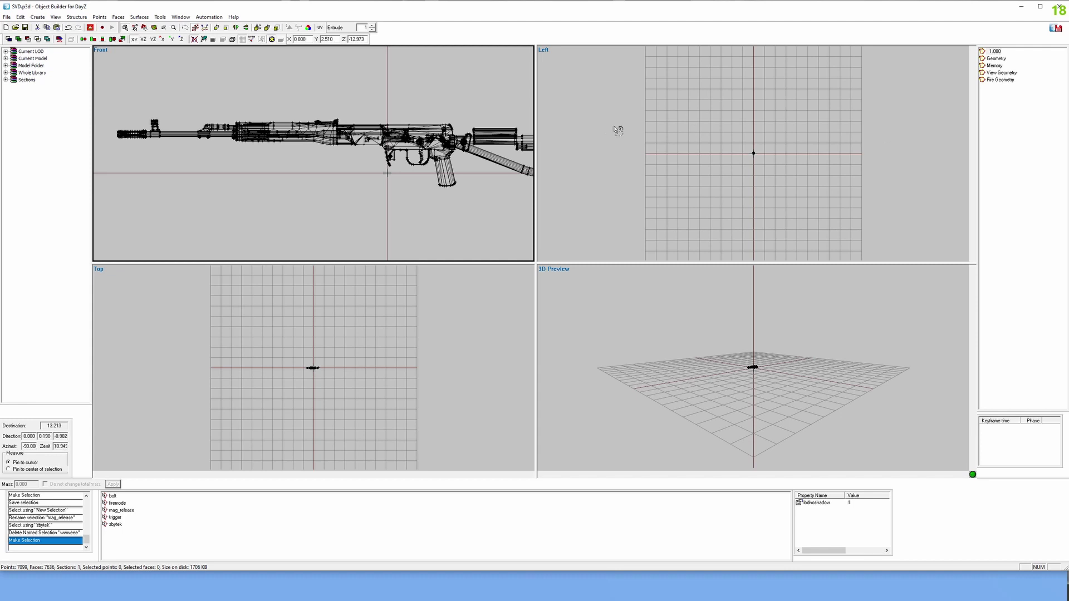
# Create a proxy that uses JD_SVD_Mag.p3d from the SVD_tut\Firearms\SVD folder, leaving the proxy ID automatic
pyautogui.click(38, 16)
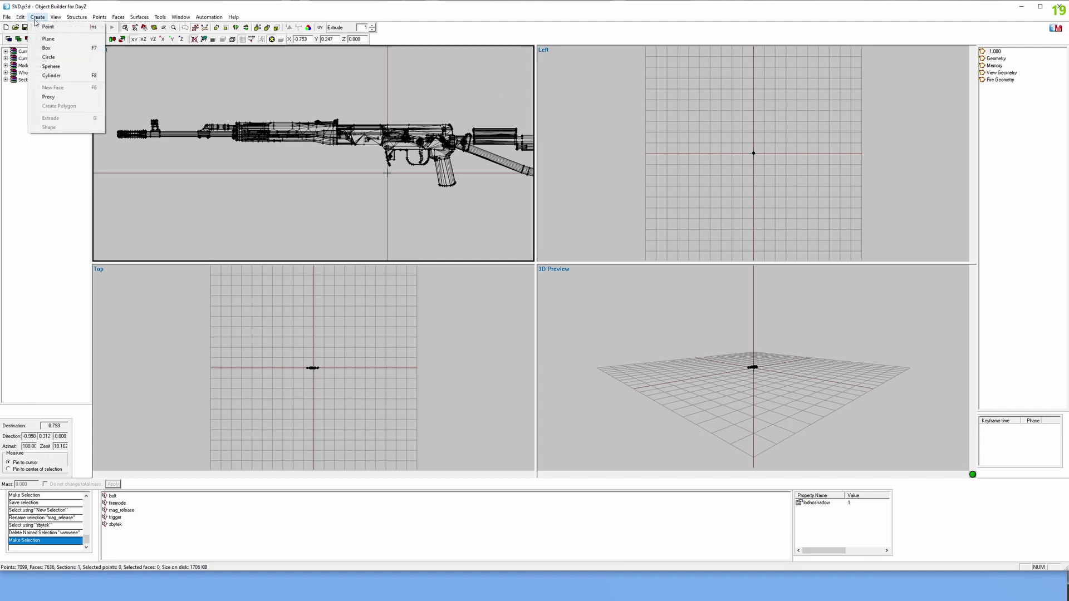
pyautogui.click(53, 93)
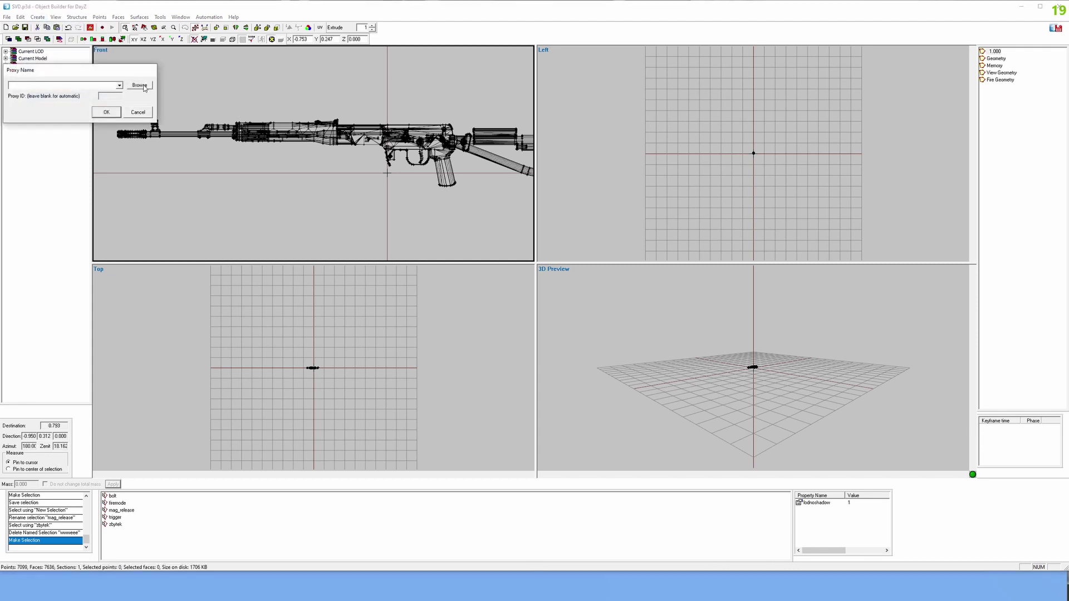
pyautogui.click(140, 85)
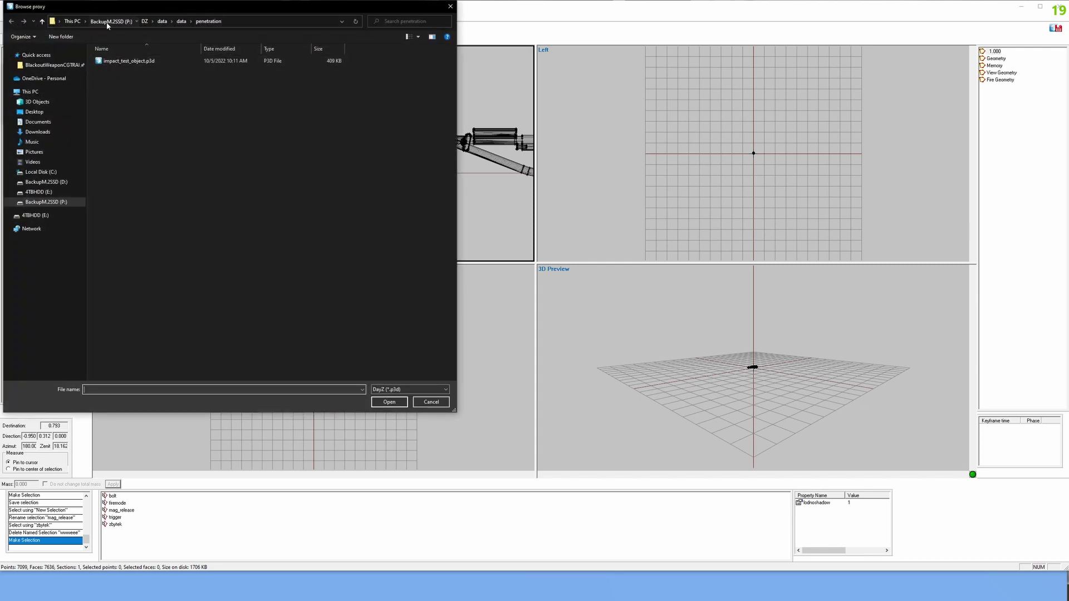
pyautogui.click(108, 22)
pyautogui.doubleClick(120, 304)
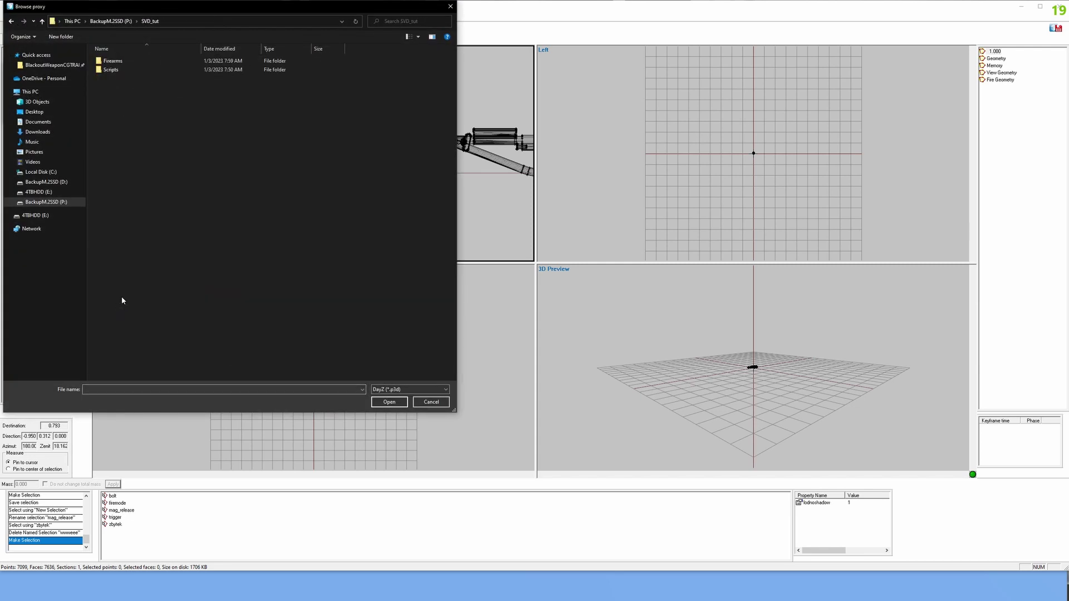
pyautogui.doubleClick(117, 60)
pyautogui.doubleClick(124, 59)
pyautogui.click(130, 70)
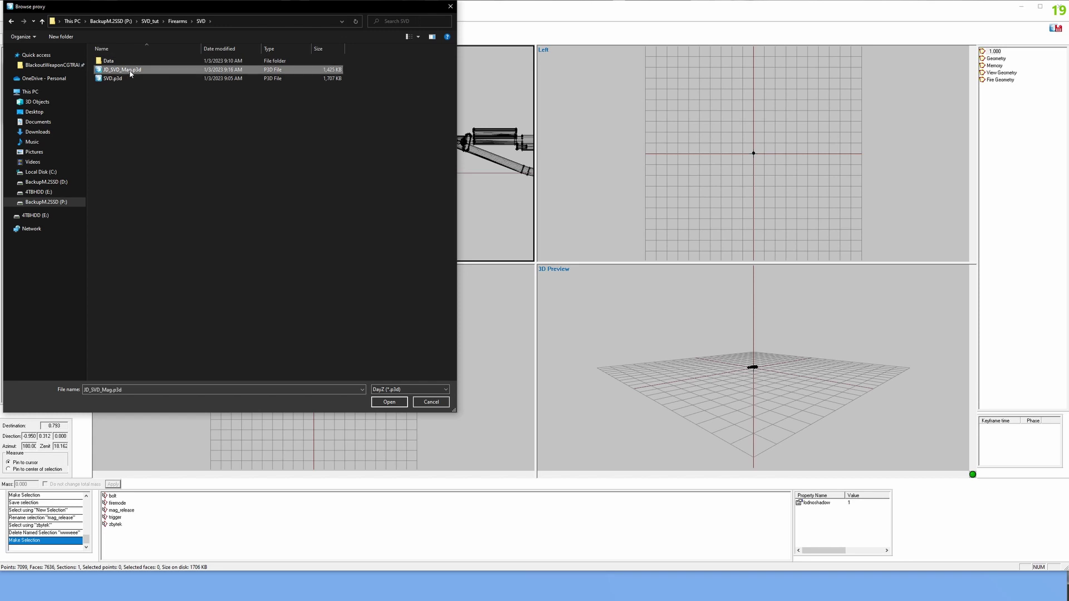
pyautogui.click(388, 402)
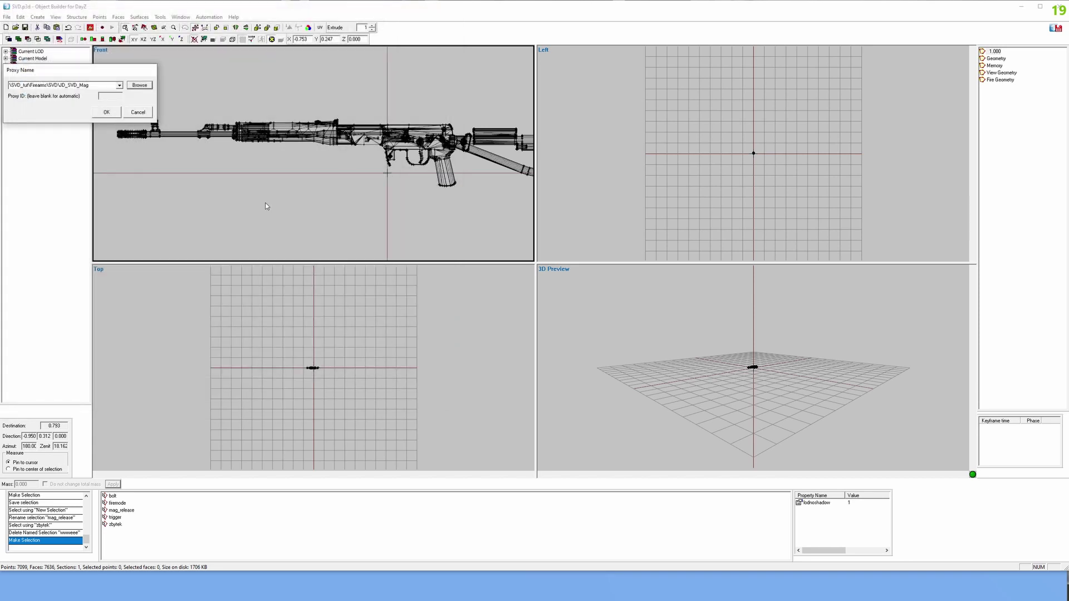
pyautogui.click(111, 115)
# Scale the selected magazine proxy to 0.25 on each axis, relative to the pin
pyautogui.scroll(-3, 515, 189)
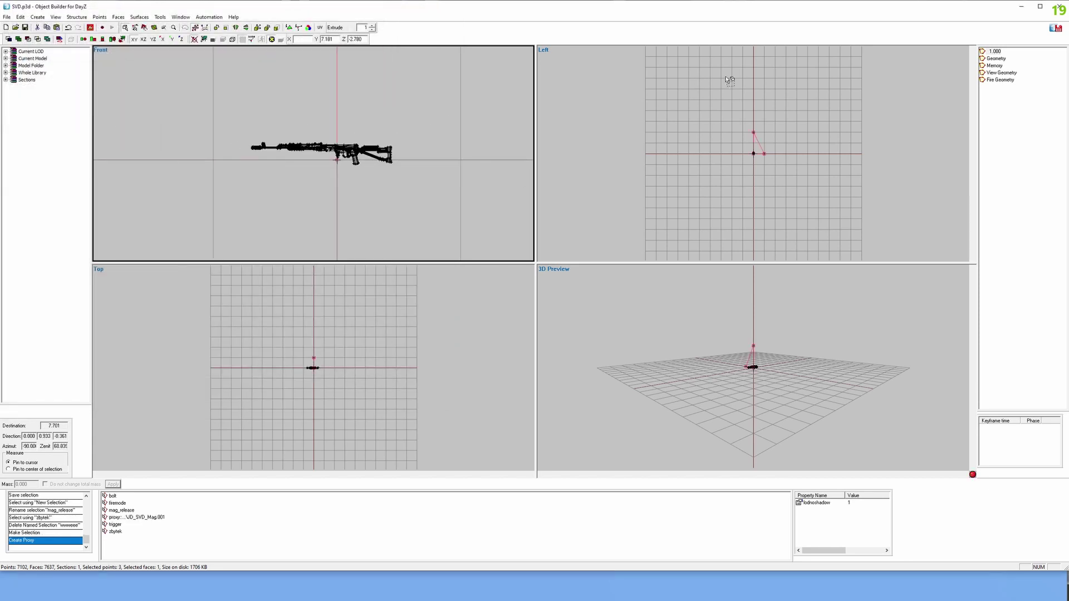
pyautogui.scroll(3, 777, 149)
pyautogui.scroll(2, 777, 149)
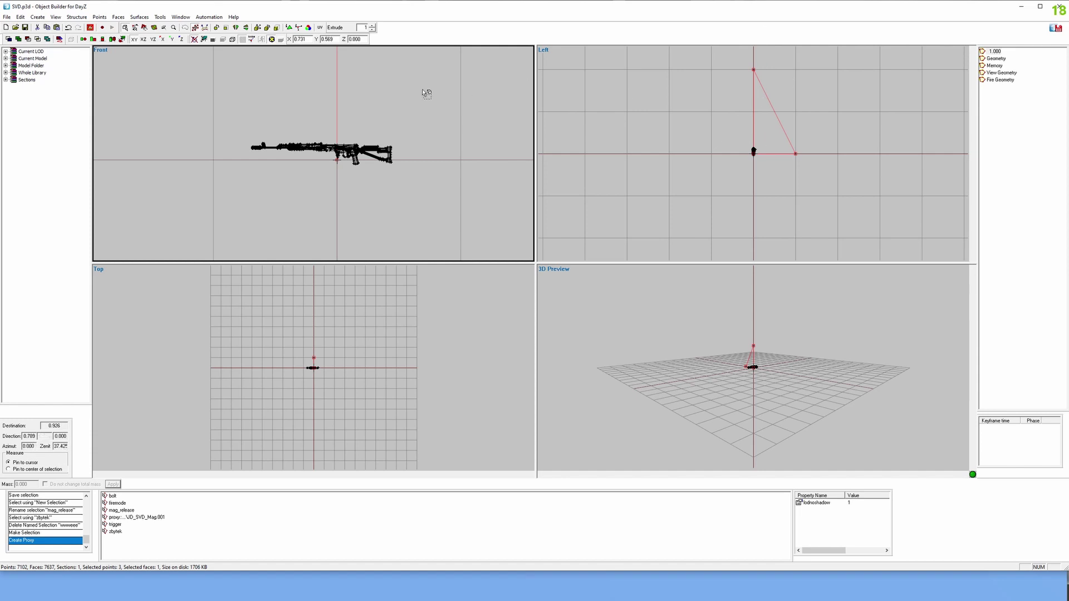
pyautogui.click(278, 29)
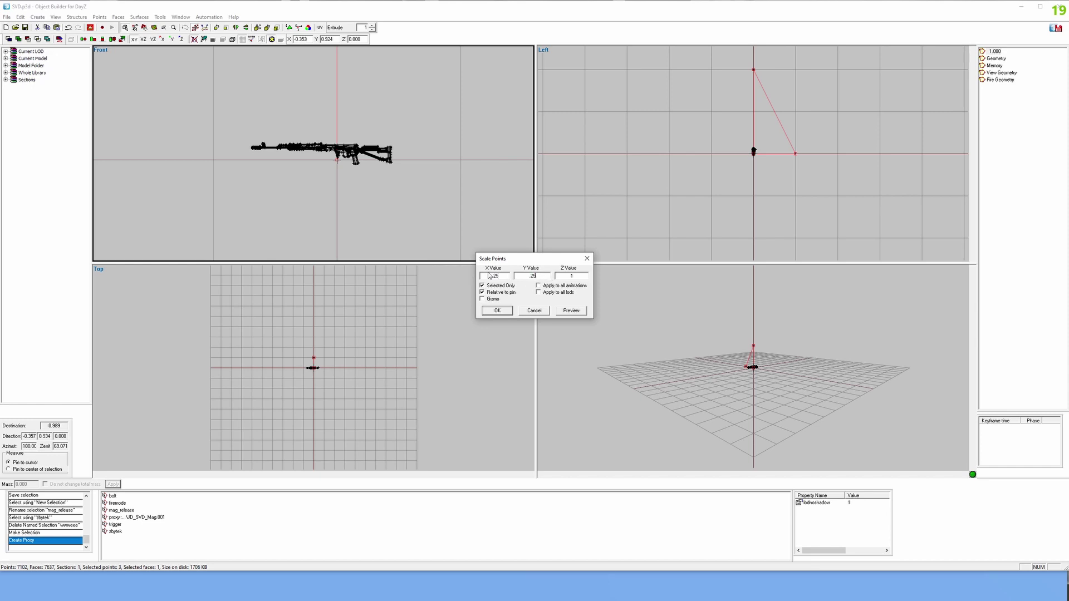
pyautogui.click(490, 311)
# Move the magazine proxy toward the muzzle by about 0.041 along X and inspect its position in the Buldozer preview
pyautogui.scroll(5, 358, 200)
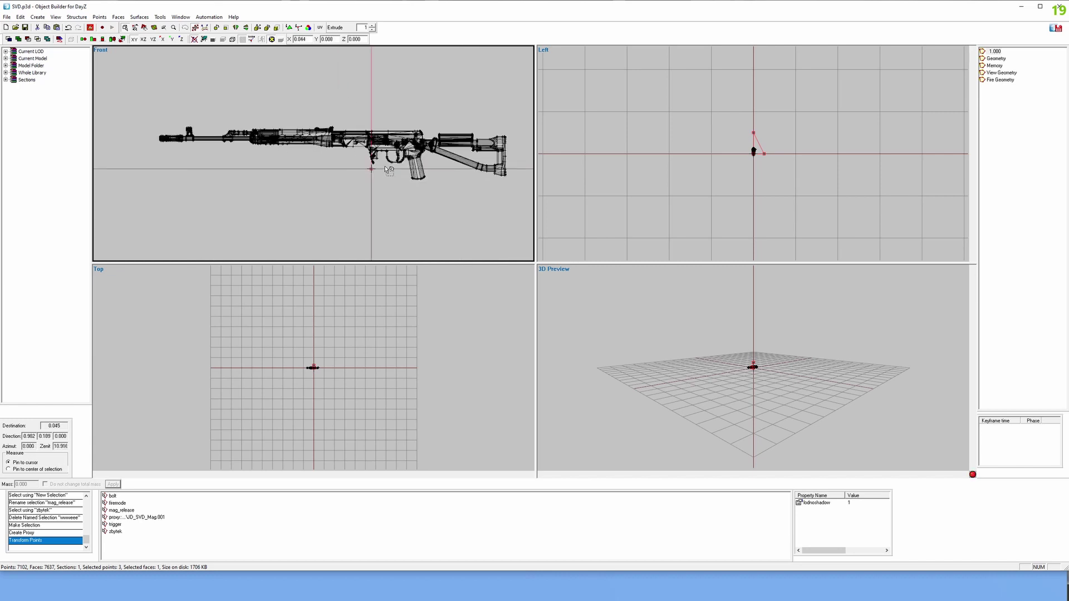
pyautogui.click(482, 593)
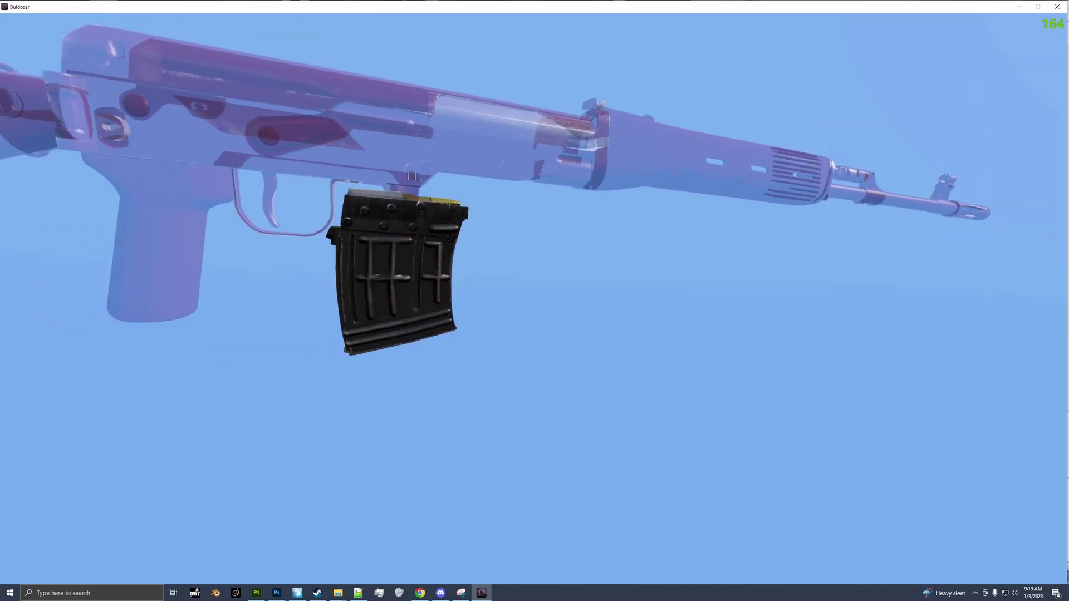
pyautogui.hotkey('alt', 'Tab')
pyautogui.scroll(3, 475, 243)
pyautogui.moveTo(466, 198); pyautogui.dragTo(422, 193, button='right')
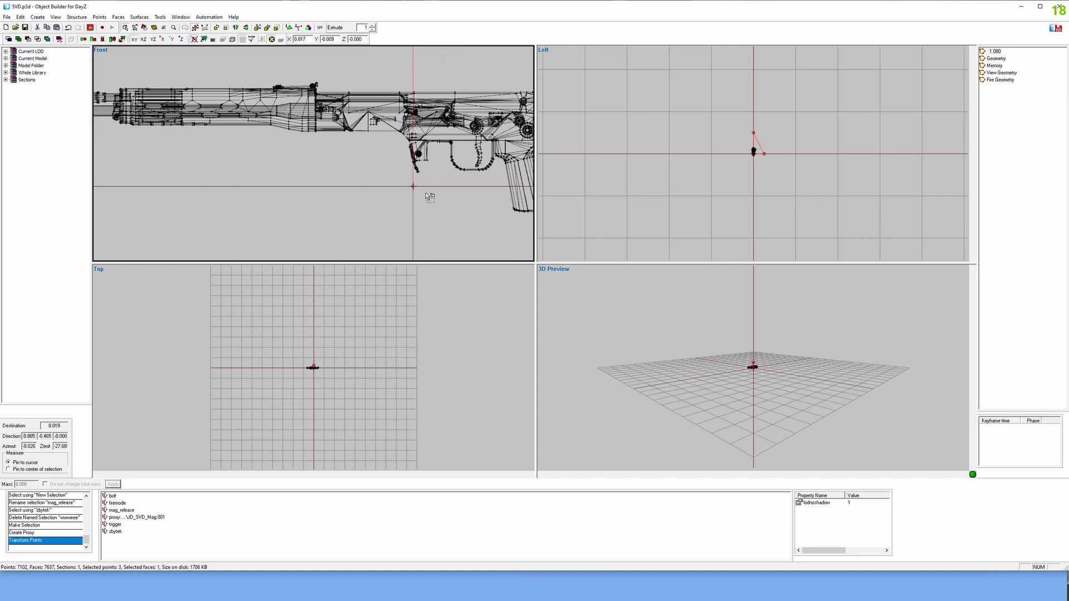
pyautogui.keyDown('shift'); pyautogui.moveTo(457, 196); pyautogui.dragTo(423, 194); pyautogui.keyUp('shift')
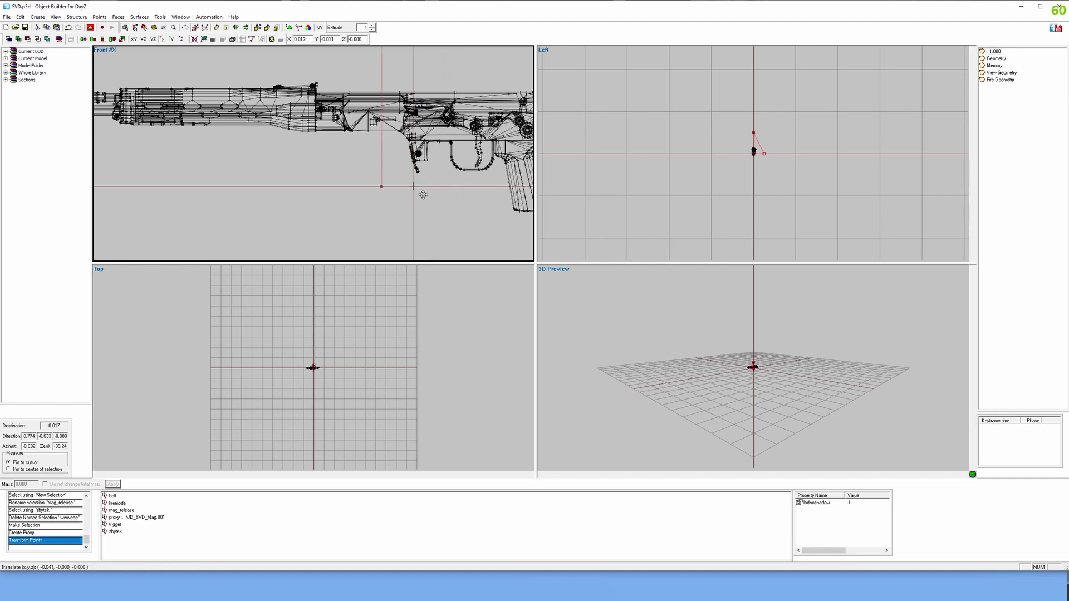
pyautogui.hotkey('alt', 'Tab')
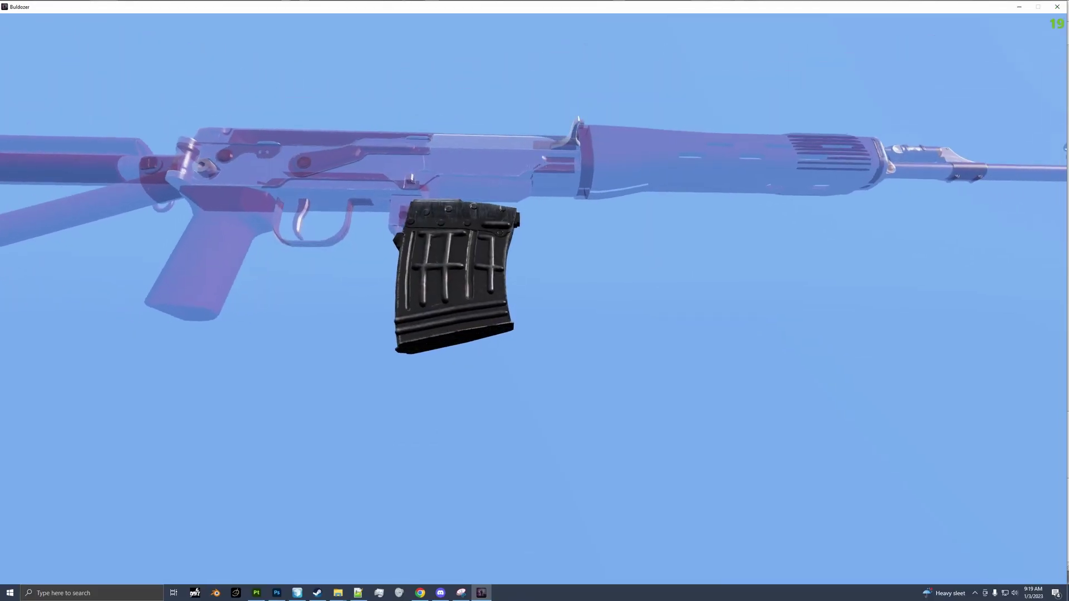
pyautogui.scroll(4, 534, 301)
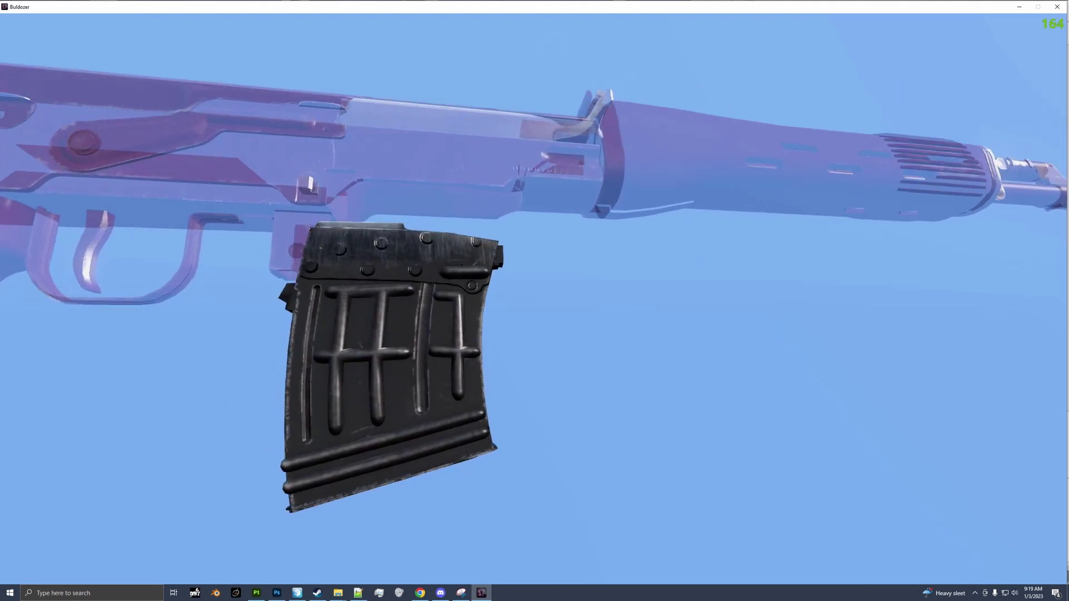
# Nudge the magazine proxy slightly farther forward, raise it into the receiver and check the fit in Buldozer
pyautogui.hotkey('alt', 'Tab')
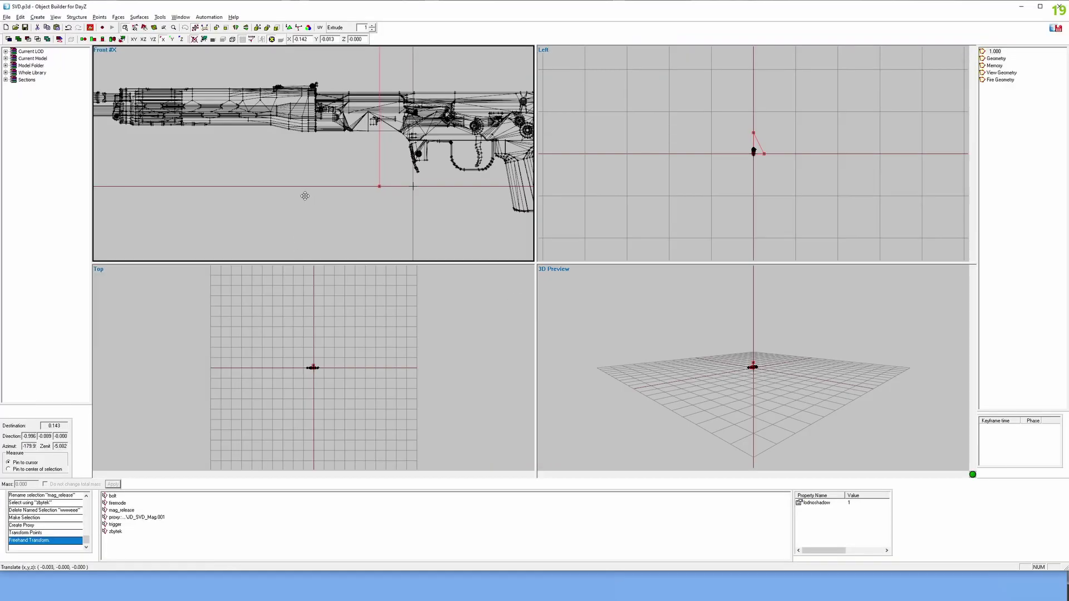
pyautogui.keyDown('shift'); pyautogui.moveTo(305, 196); pyautogui.dragTo(304, 196); pyautogui.keyUp('shift')
pyautogui.keyDown('shift'); pyautogui.moveTo(305, 196); pyautogui.dragTo(303, 196); pyautogui.keyUp('shift')
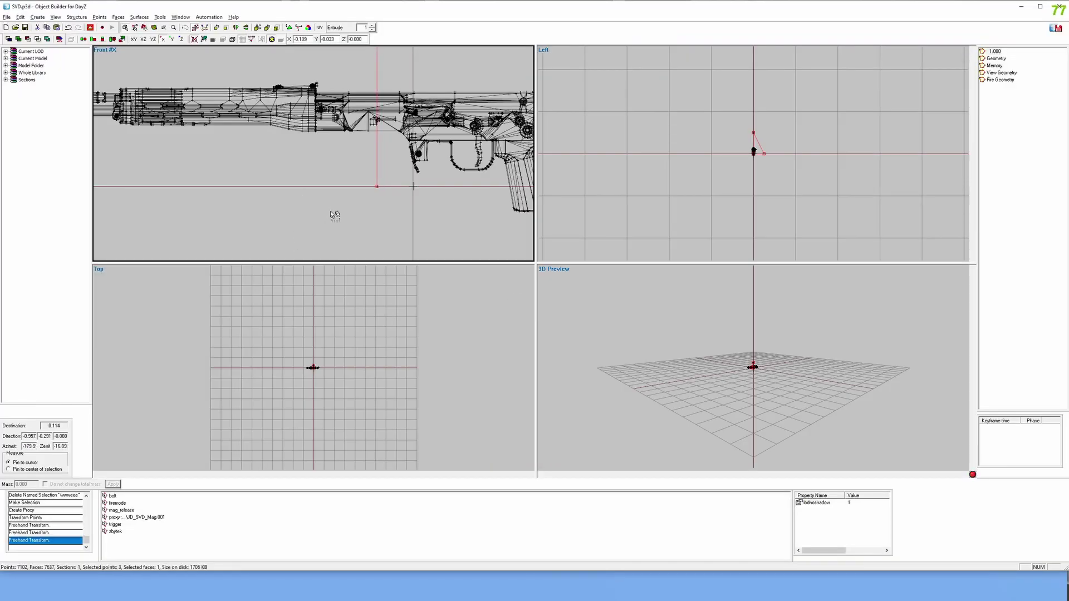
pyautogui.press('y')
pyautogui.hotkey('alt', 'Tab')
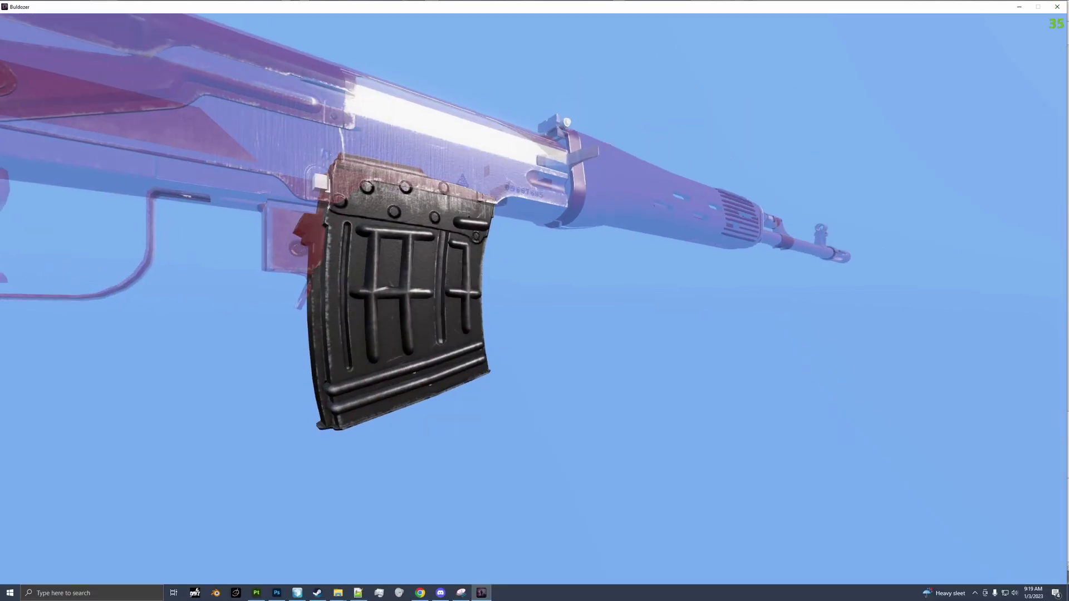
# Fine-tune the raised magazine proxy's position along X, comparing it with the receiver in the Buldozer preview
pyautogui.hotkey('alt', 'Tab')
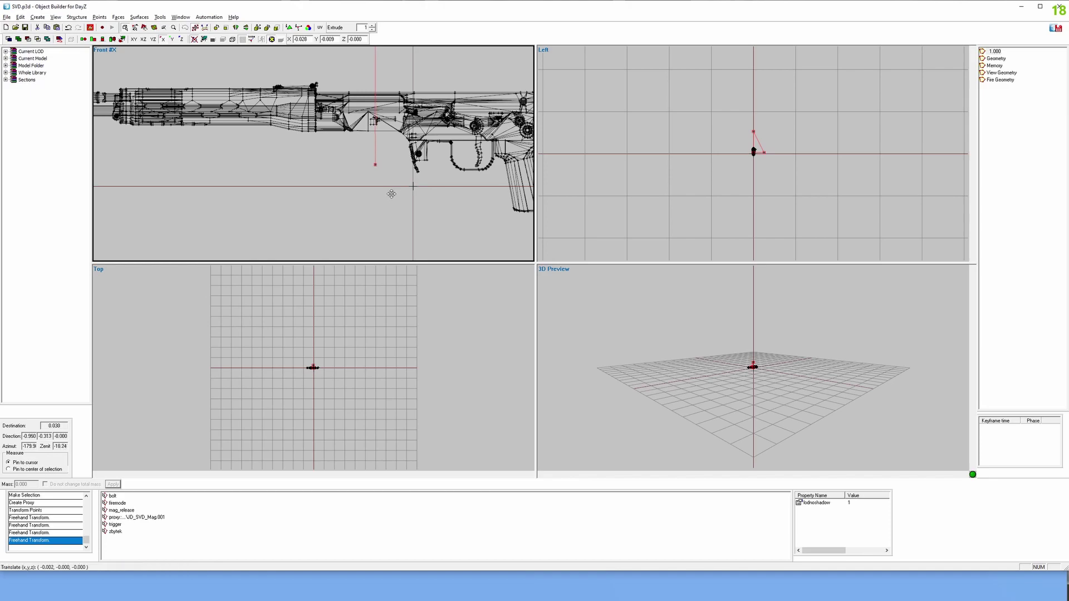
pyautogui.hotkey('alt', 'Tab')
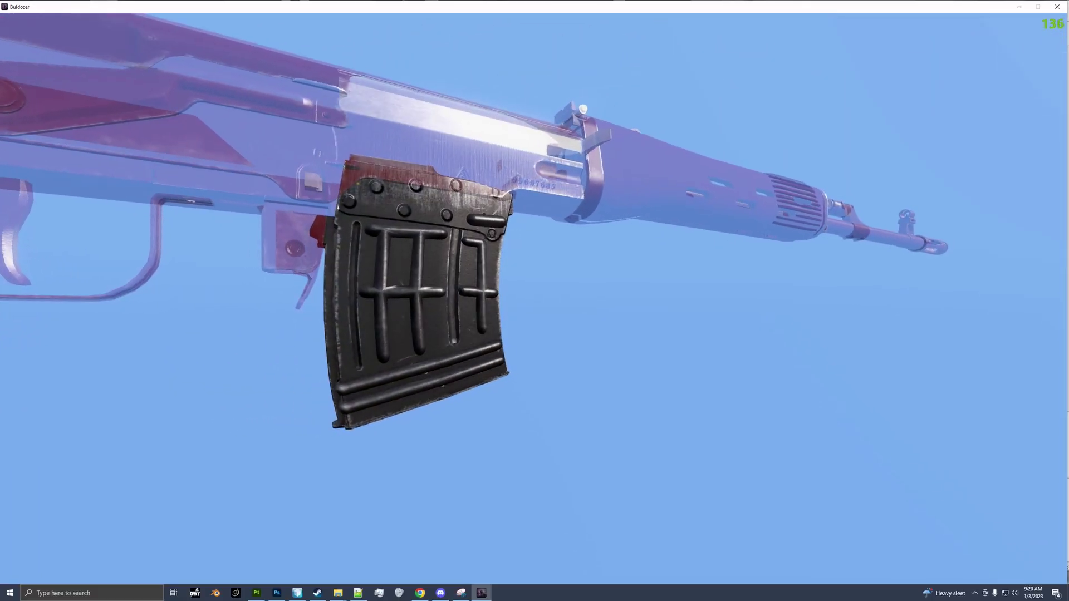
pyautogui.hotkey('alt', 'Tab')
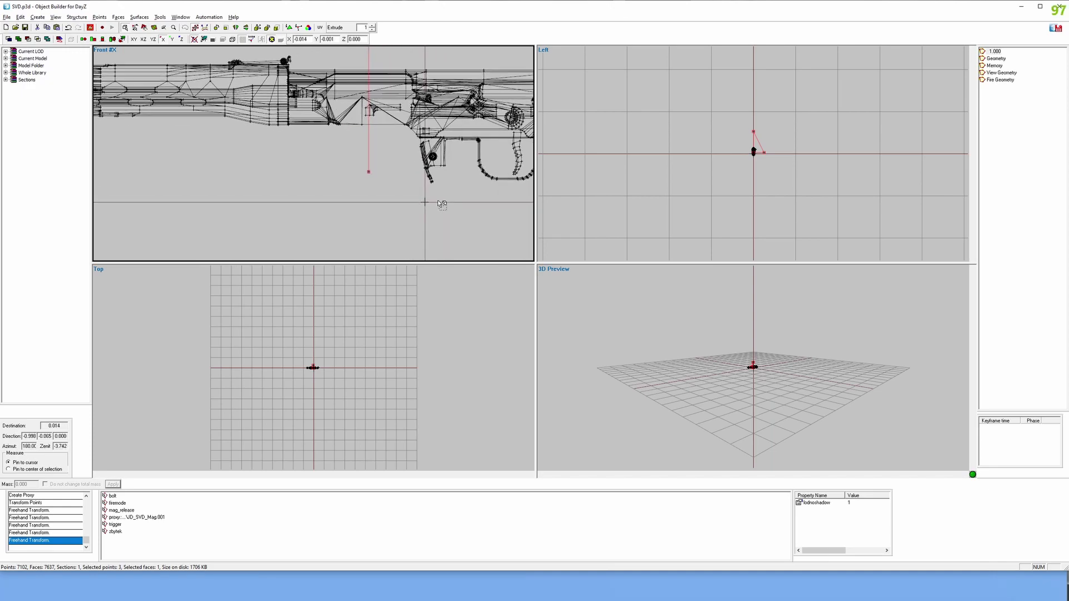
pyautogui.hotkey('alt', 'Tab')
# Rotate the magazine proxy slightly in the side view to match the magazine well and check its angle in Buldozer
pyautogui.hotkey('alt', 'Tab')
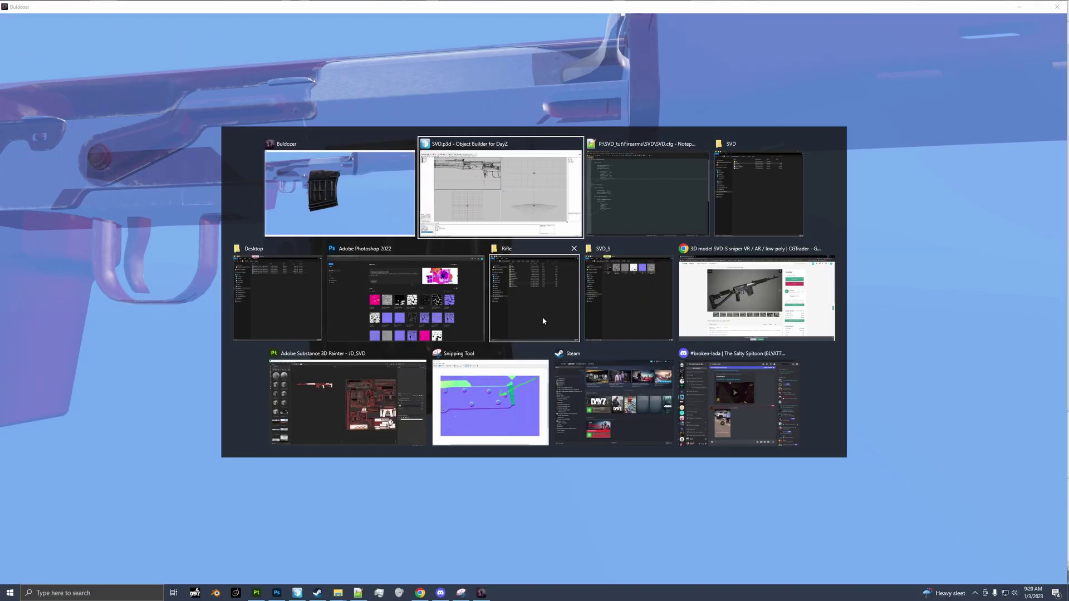
pyautogui.moveTo(482, 217)
pyautogui.keyDown('shift'); pyautogui.mouseDown(button='right')
pyautogui.moveTo(471, 224)
pyautogui.moveTo(472, 213)
pyautogui.mouseUp(button='right'); pyautogui.keyUp('shift')
pyautogui.hotkey('alt', 'Tab')
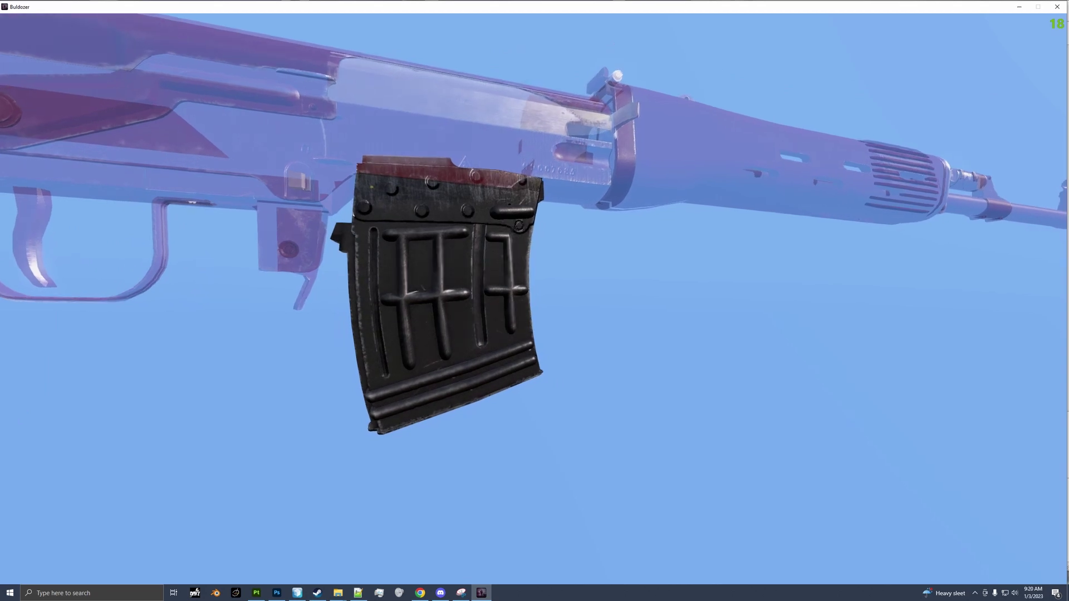
pyautogui.hotkey('alt', 'Tab')
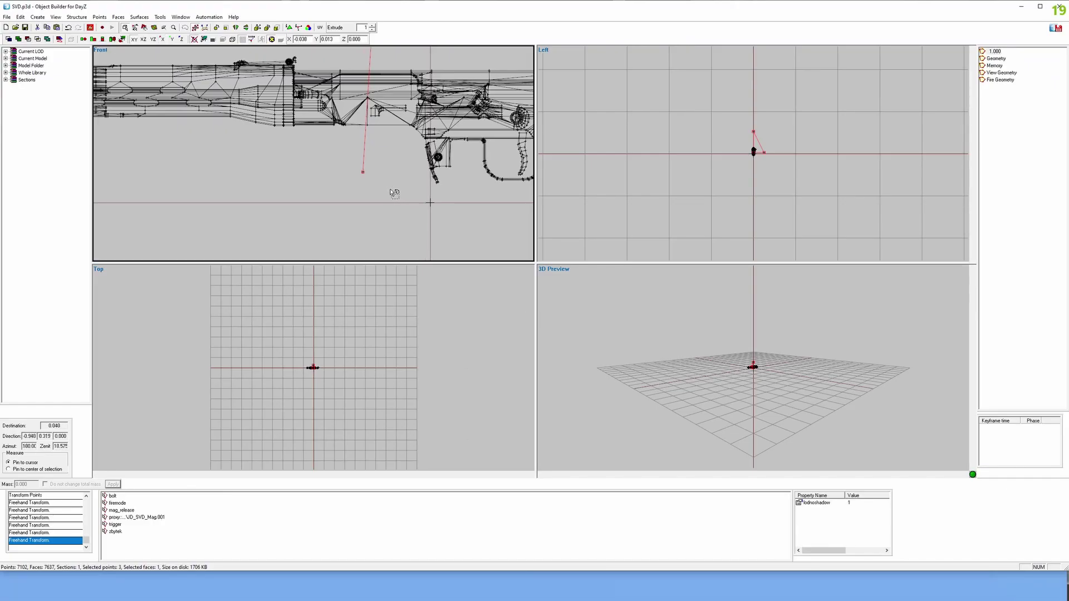
pyautogui.keyDown('shift'); pyautogui.moveTo(391, 189); pyautogui.dragTo(395, 191, button='right'); pyautogui.keyUp('shift')
pyautogui.hotkey('alt', 'Tab')
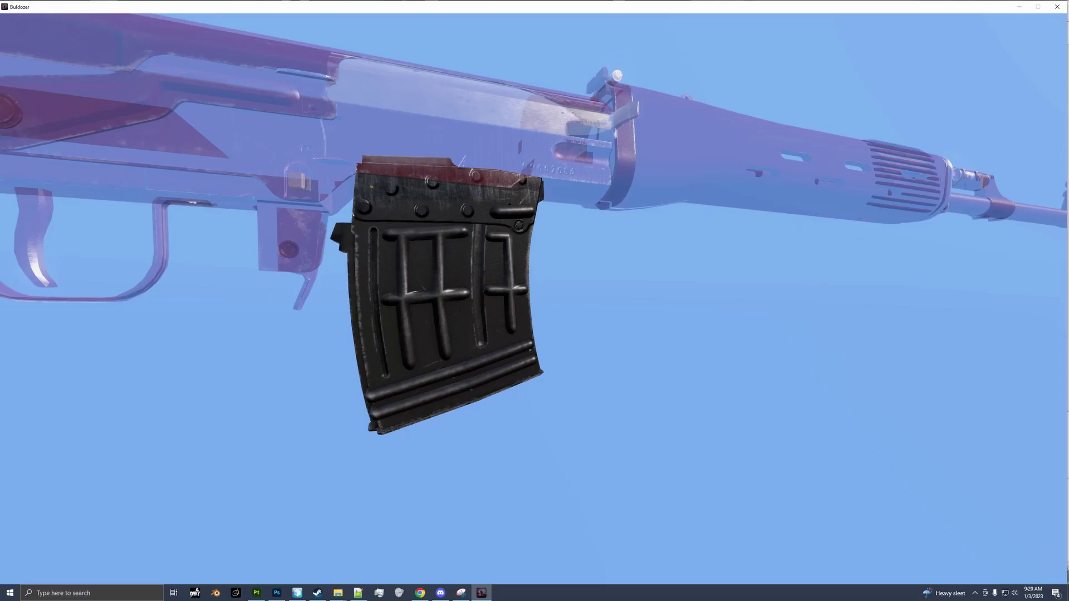
# Raise the magazine proxy slightly farther into the receiver and check its fit from both sides in the Buldozer preview
pyautogui.hotkey('alt', 'Tab')
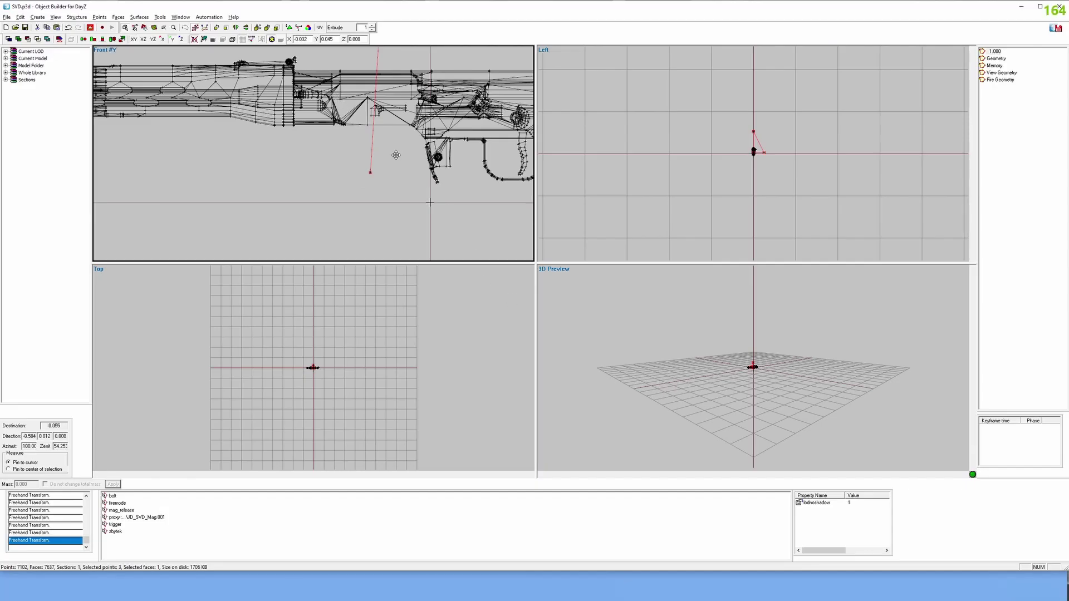
pyautogui.hotkey('alt', 'Tab')
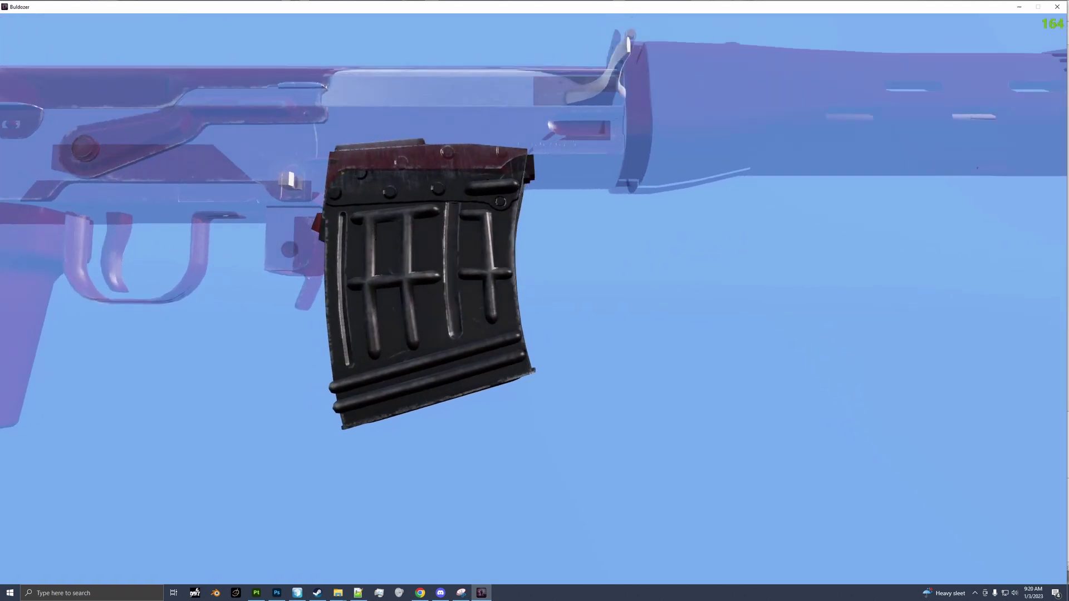
pyautogui.hotkey('alt', 'Tab')
pyautogui.hotkey('alt', 'Tab')
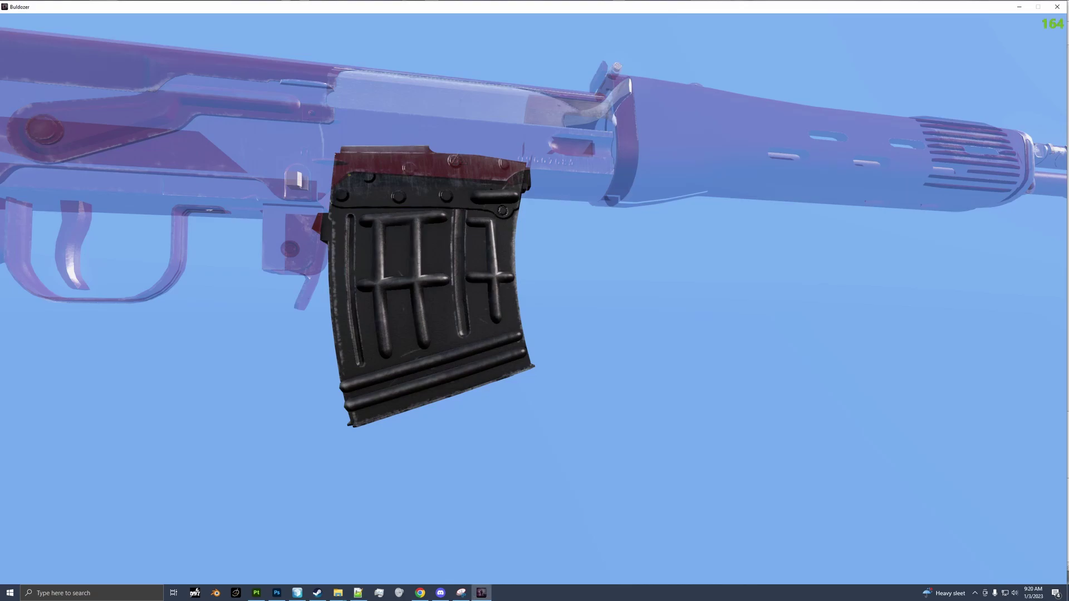
pyautogui.scroll(-3, 535, 300)
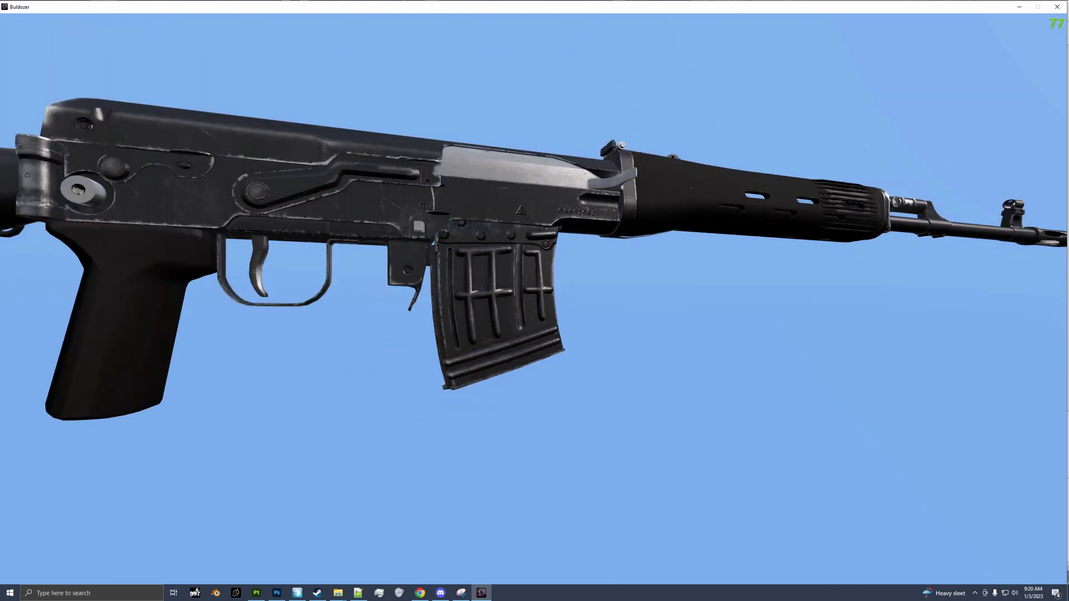
pyautogui.scroll(-5, 534, 301)
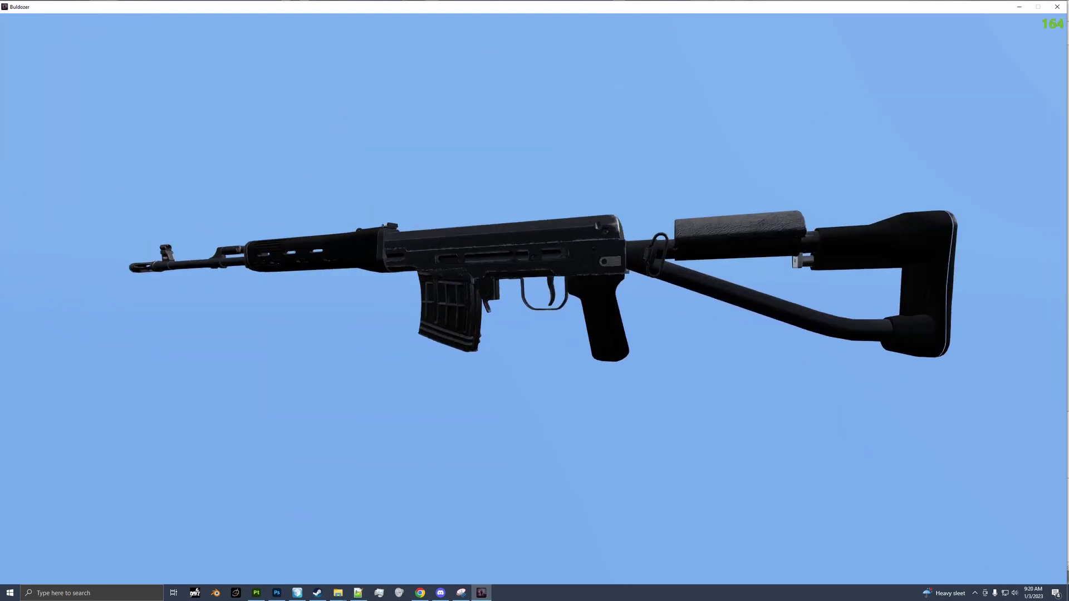
# Deselect the magazine proxy and create a new proxy from optic_pso1.p3d in P:\DZ\weapons\attachments\optics
pyautogui.hotkey('alt', 'Tab')
pyautogui.click(37, 16)
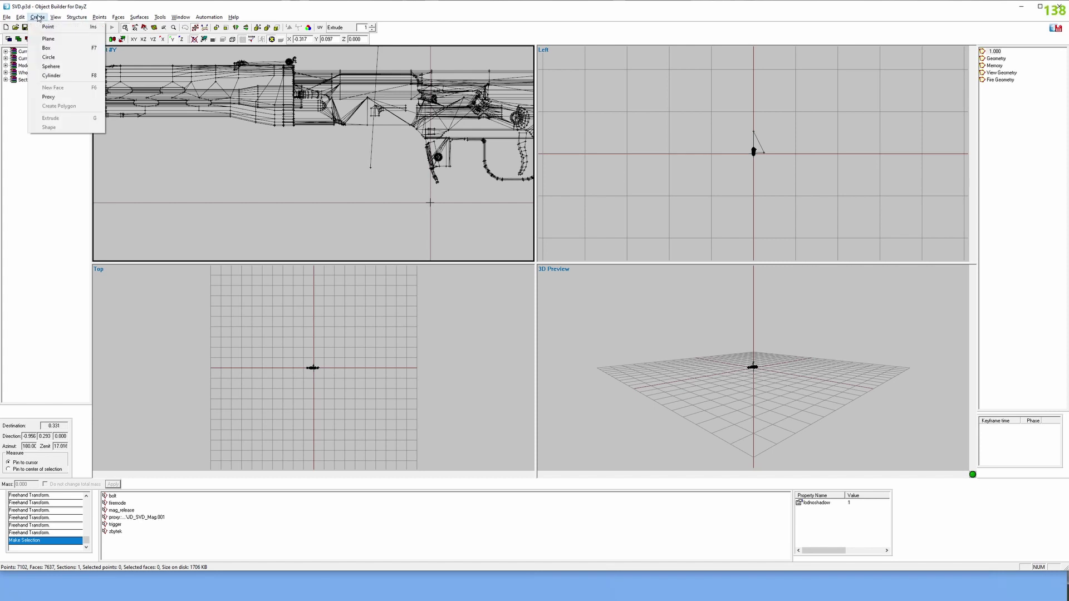
pyautogui.click(49, 97)
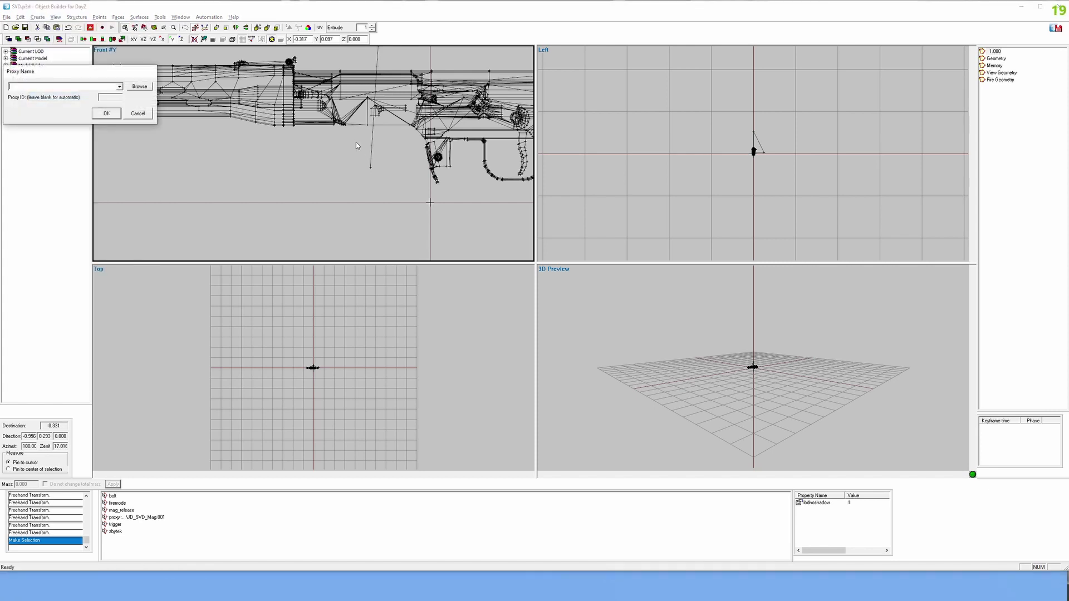
pyautogui.click(140, 87)
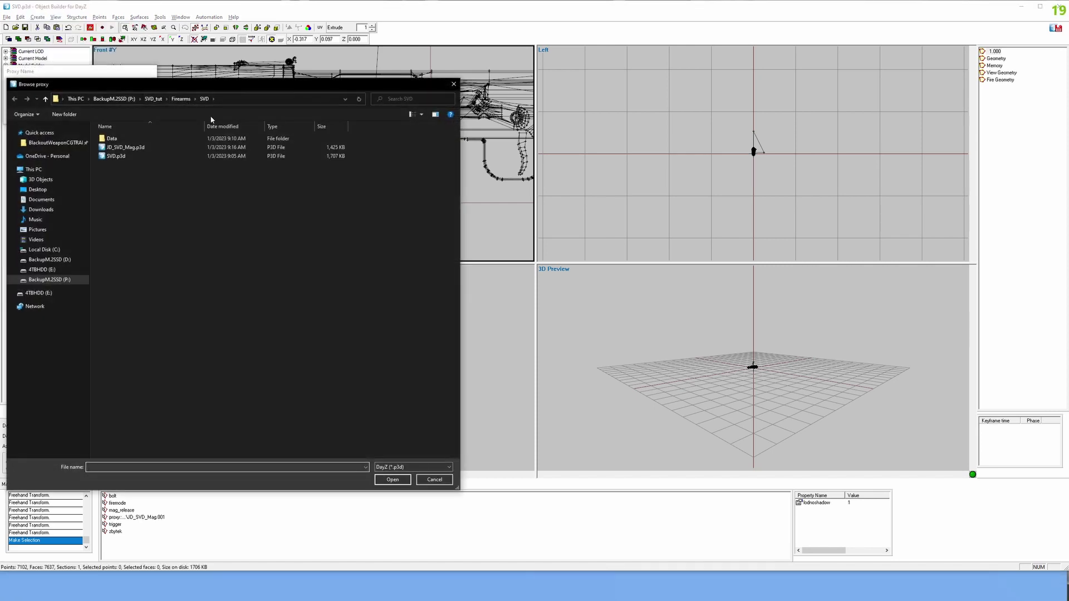
pyautogui.click(126, 100)
pyautogui.doubleClick(135, 237)
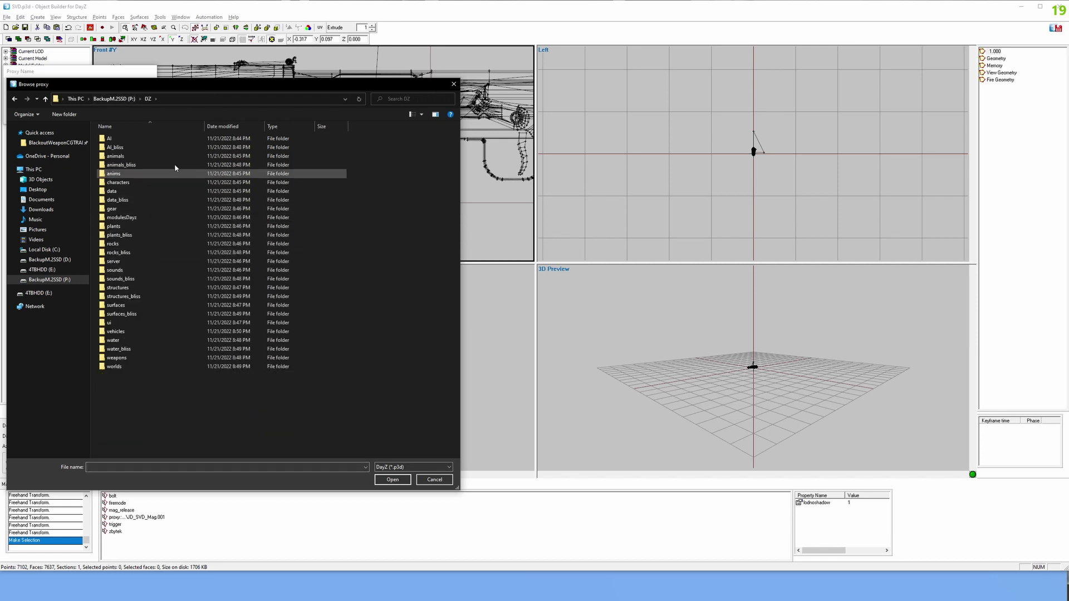
pyautogui.doubleClick(167, 357)
pyautogui.doubleClick(146, 159)
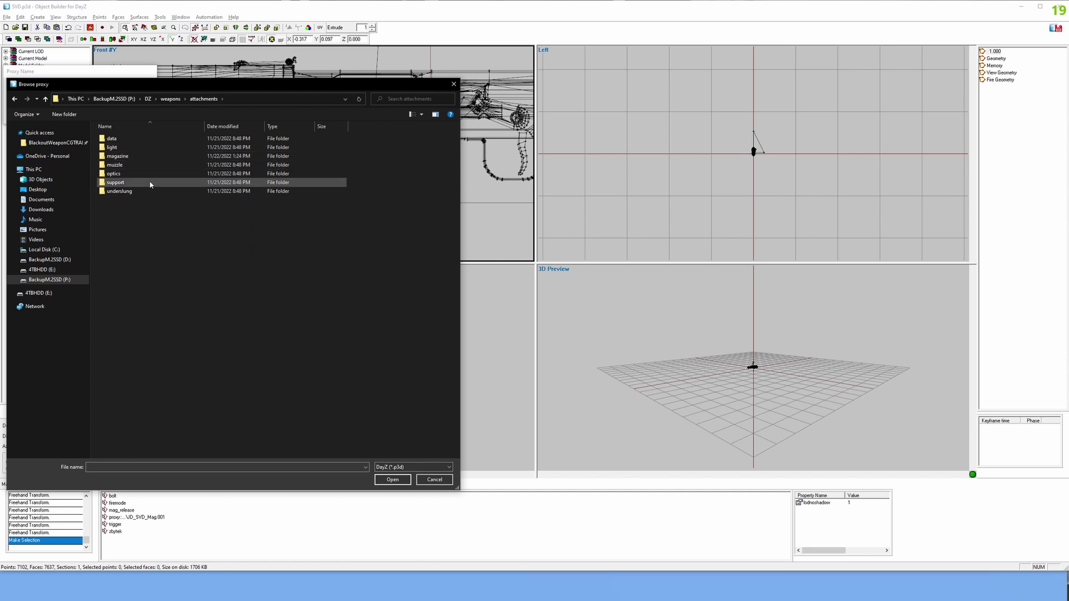
pyautogui.doubleClick(146, 173)
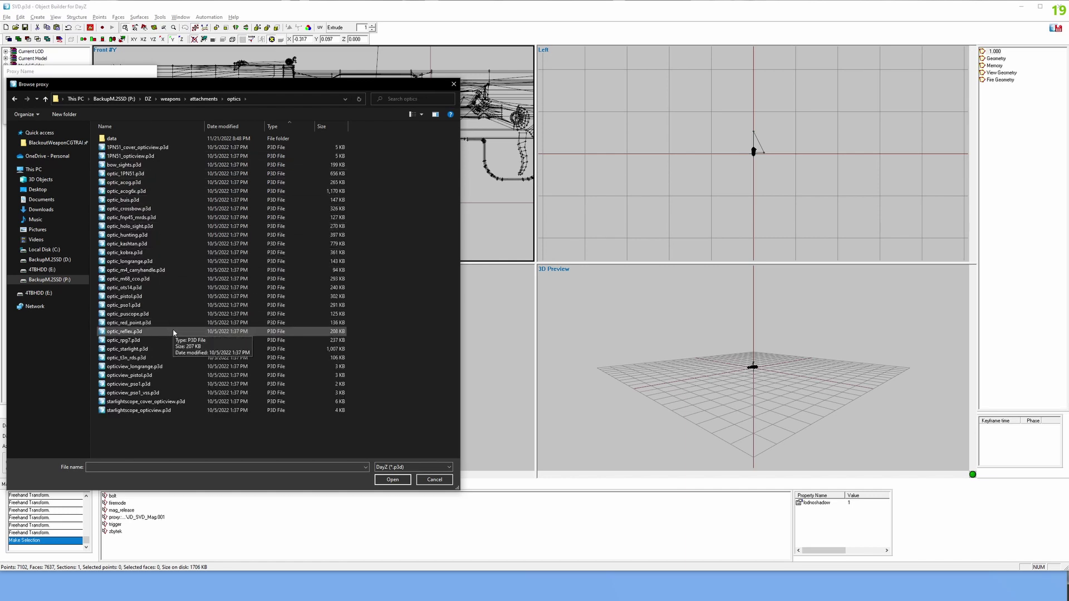
pyautogui.click(168, 306)
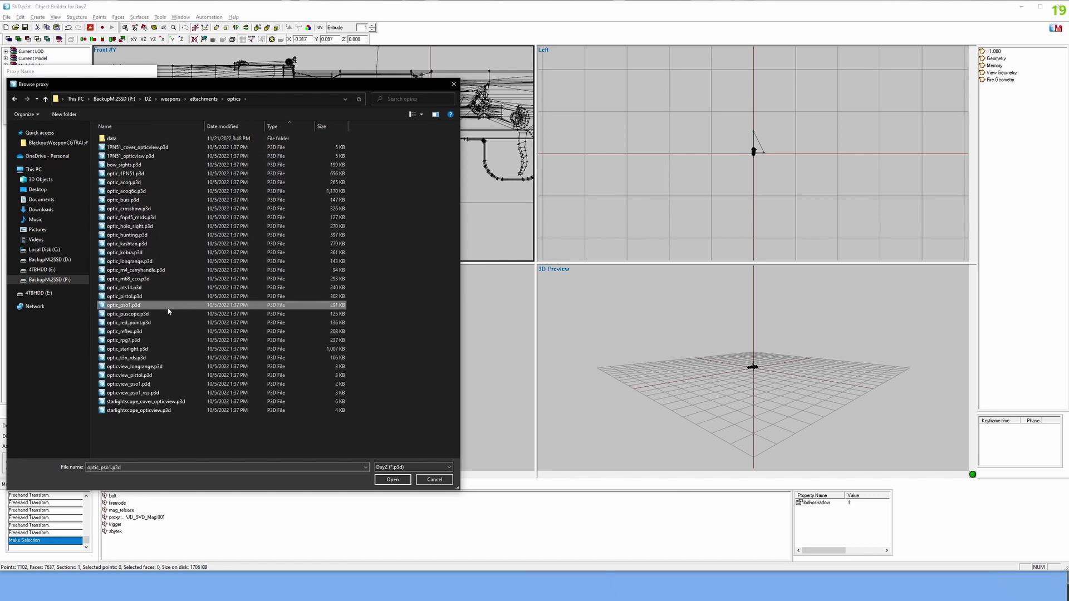
pyautogui.click(392, 480)
pyautogui.click(106, 113)
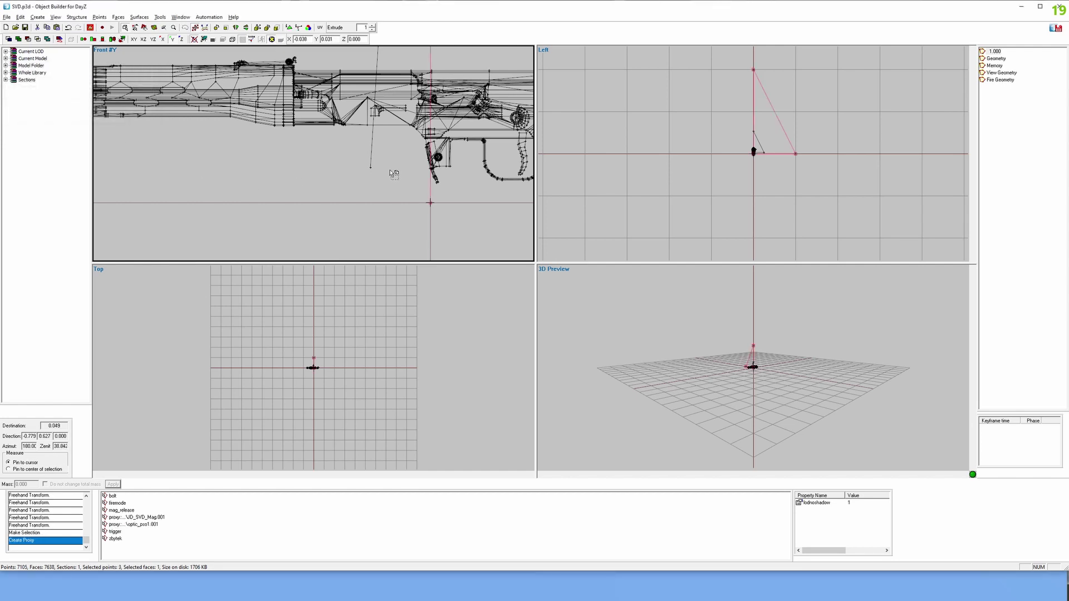
# Inspect the new optic proxy in Buldozer, try a first rotation with Rotate Points, and undo it
pyautogui.hotkey('alt', 'Tab')
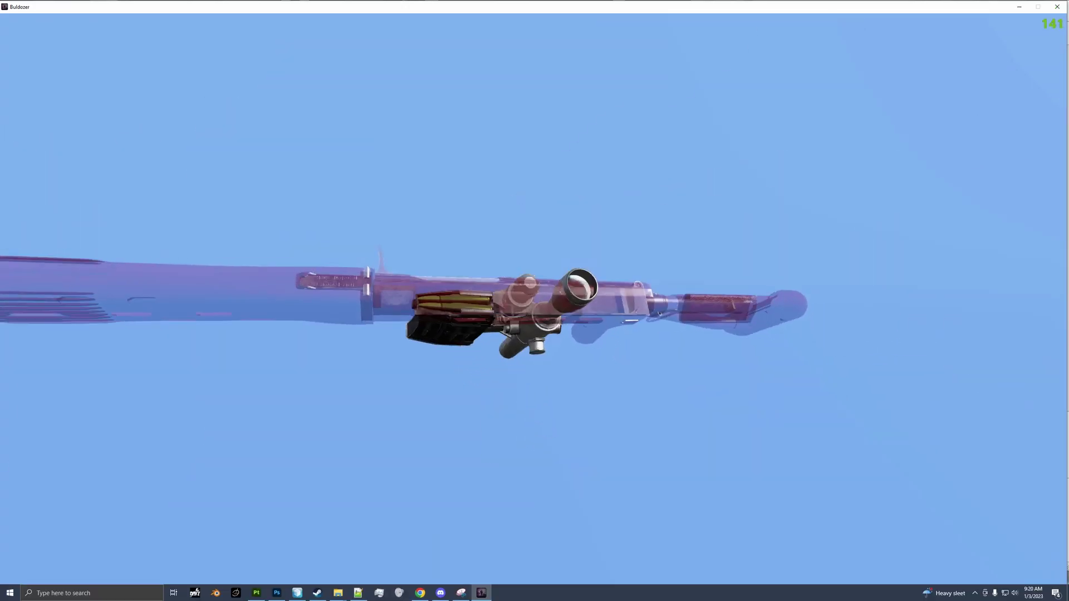
pyautogui.hotkey('alt', 'Tab')
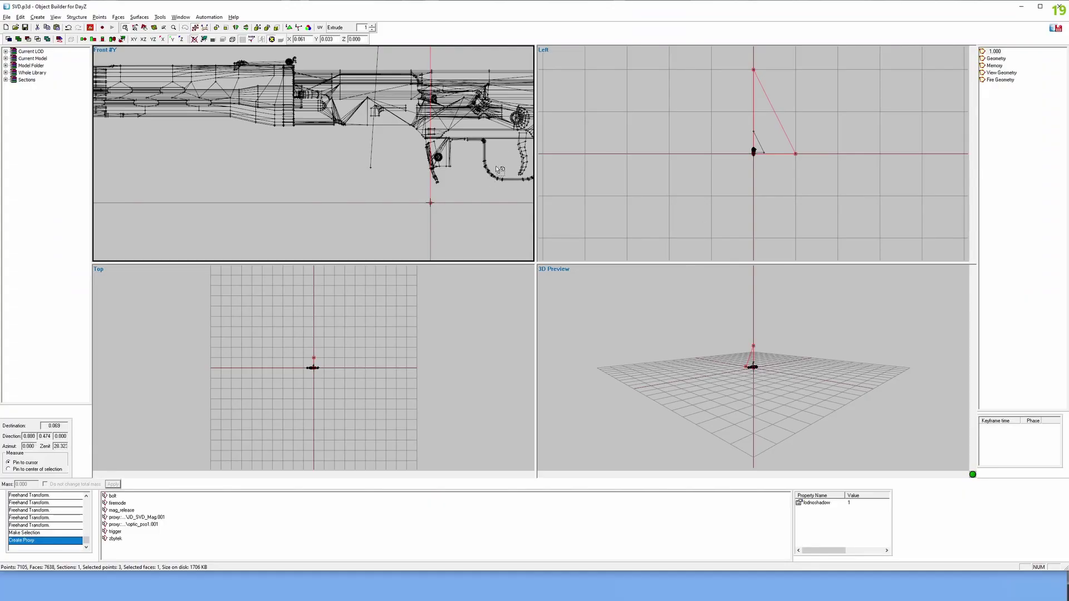
pyautogui.click(272, 38)
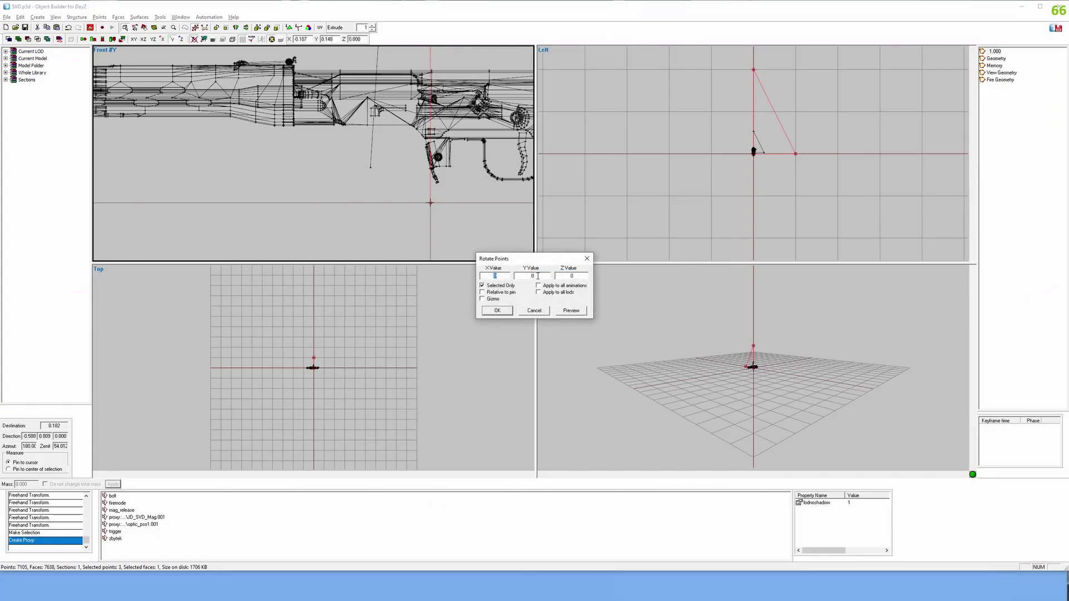
pyautogui.click(497, 310)
pyautogui.hotkey('alt', 'Tab')
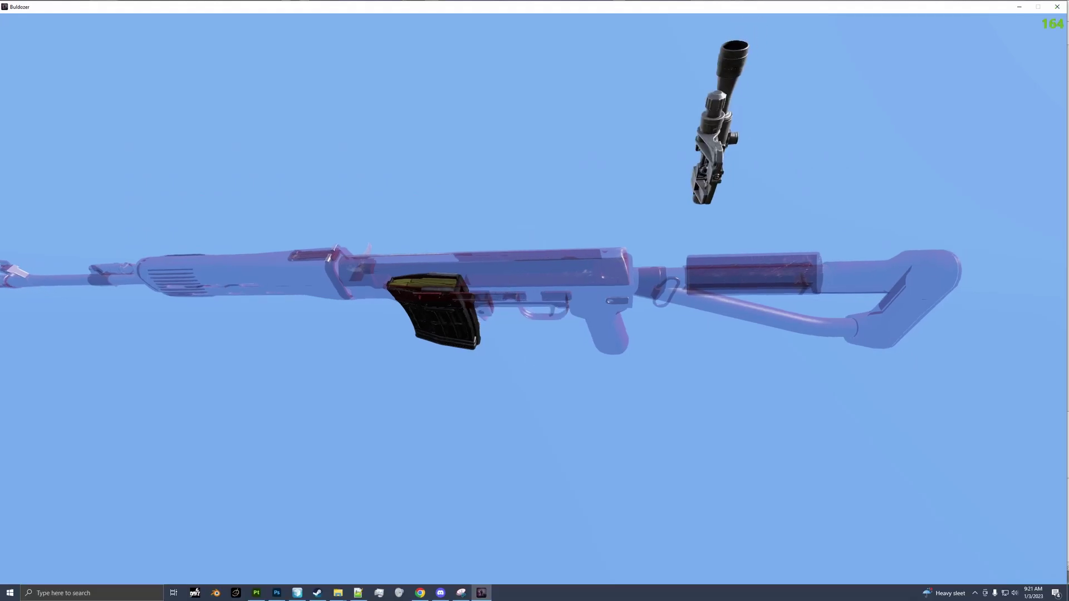
pyautogui.hotkey('alt', 'Tab')
pyautogui.hotkey('ctrl', 'z')
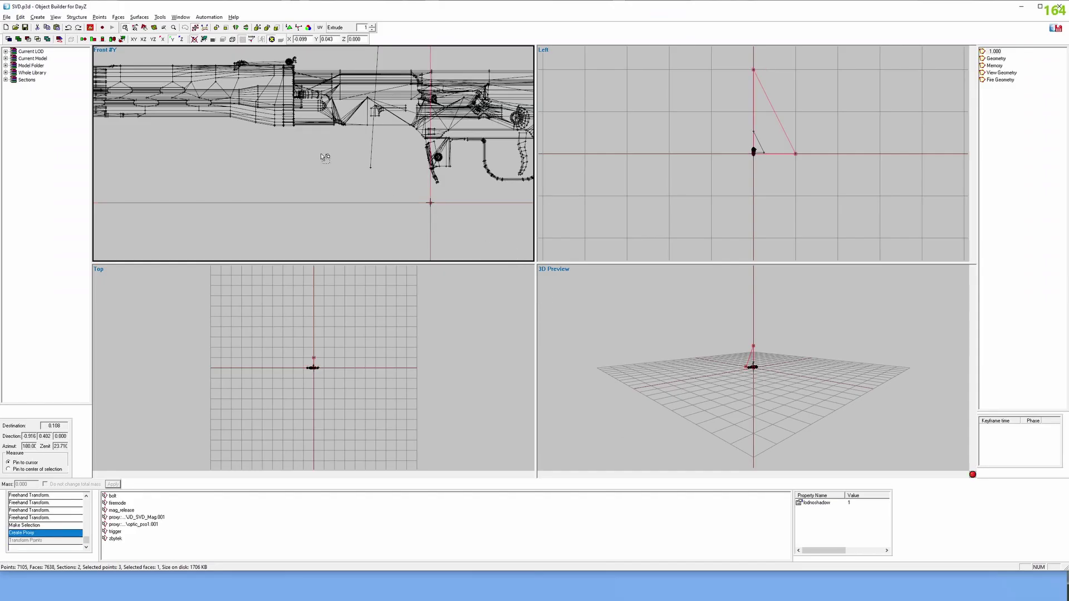
# Try rotating the optic proxy 90 degrees about Y relative to the pin, check it in Buldozer, and undo it
pyautogui.click(268, 29)
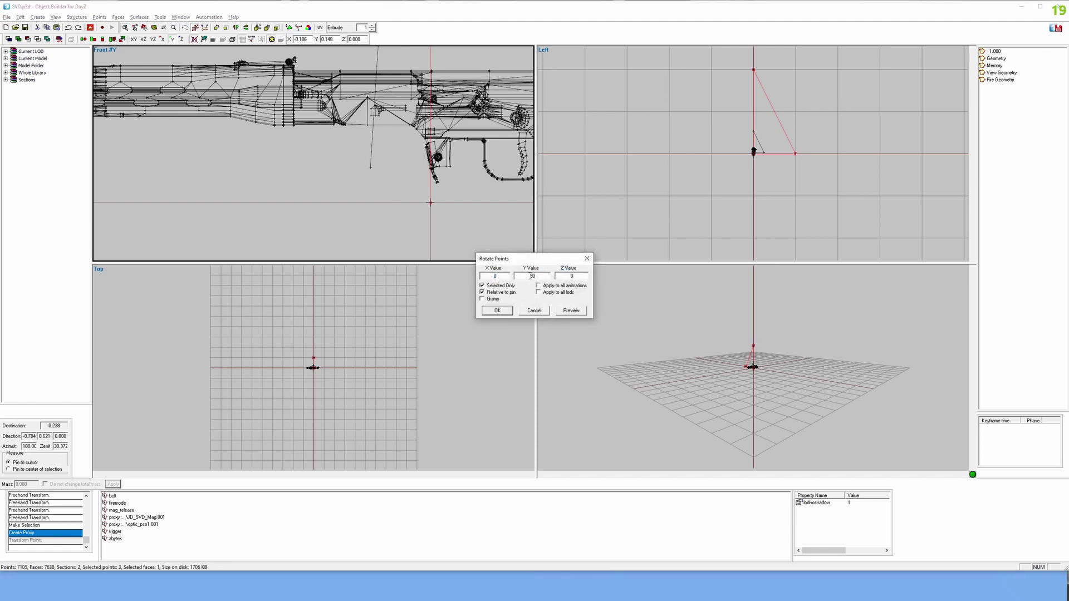
pyautogui.click(496, 310)
pyautogui.hotkey('alt', 'Tab')
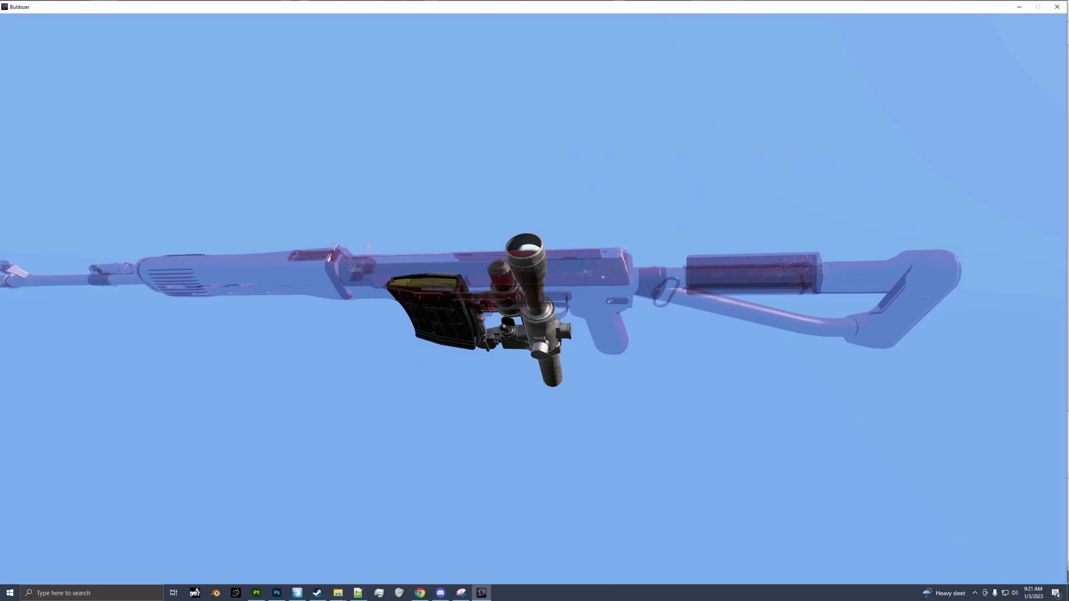
pyautogui.hotkey('alt', 'Tab')
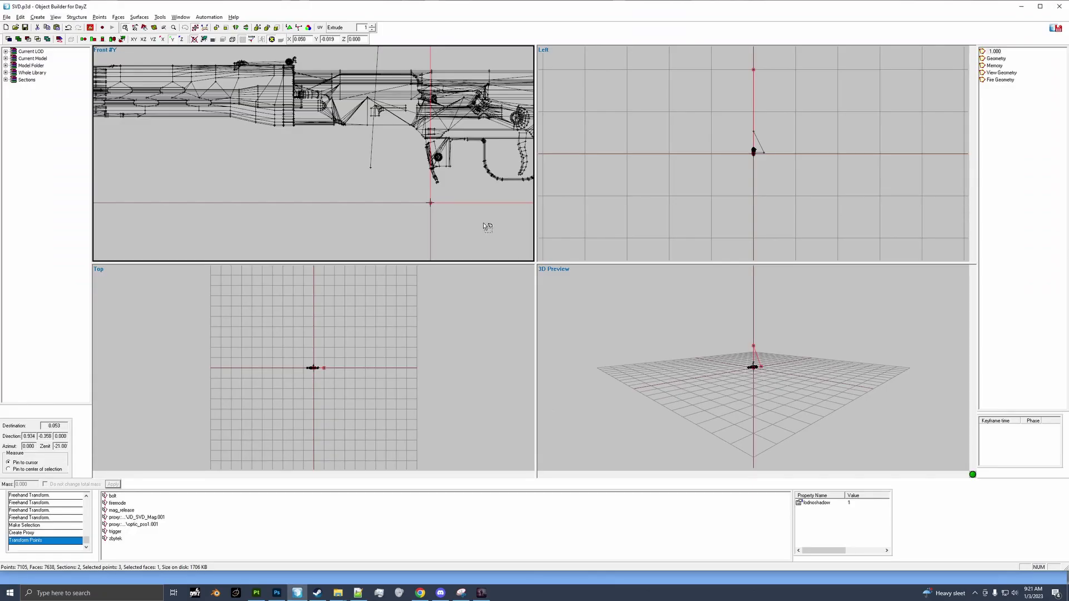
pyautogui.hotkey('ctrl', 'z')
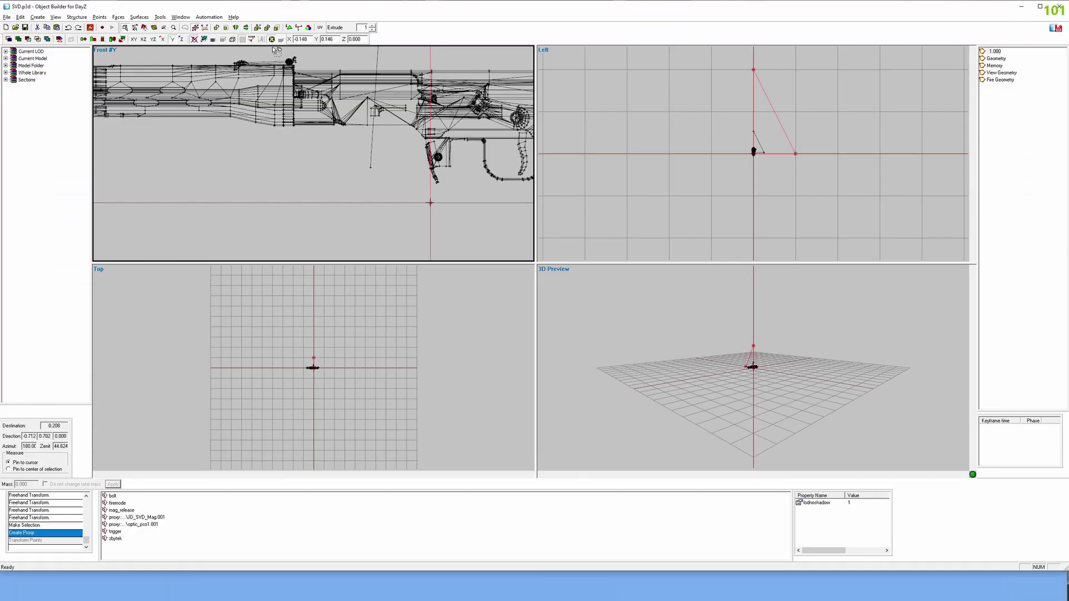
# Rotate the optic proxy half a turn about Y relative to the pin and check its orientation in Buldozer
pyautogui.click(267, 28)
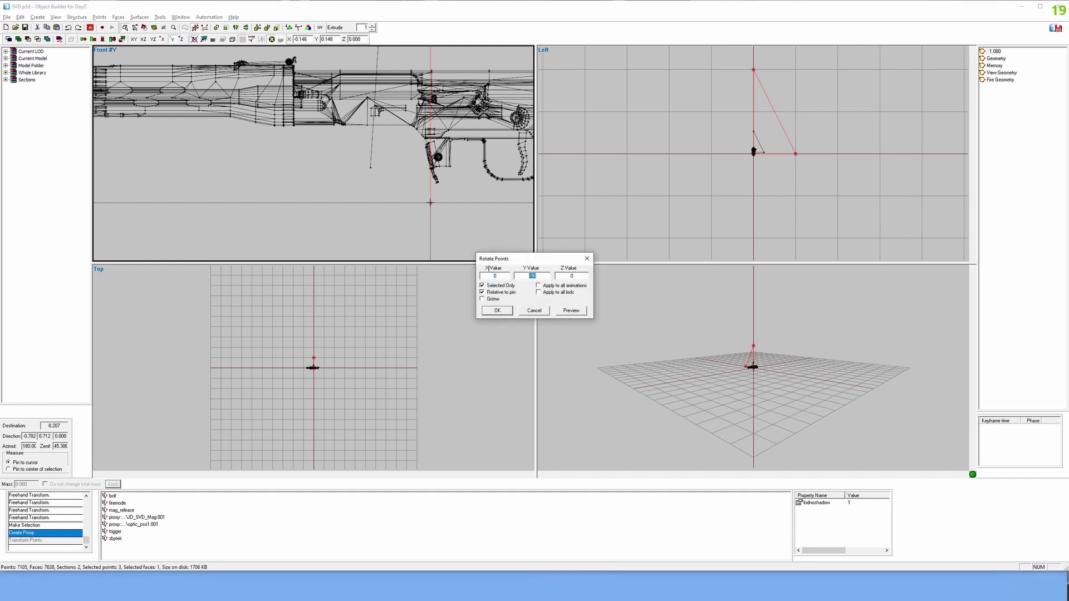
pyautogui.click(497, 311)
pyautogui.hotkey('alt', 'Tab')
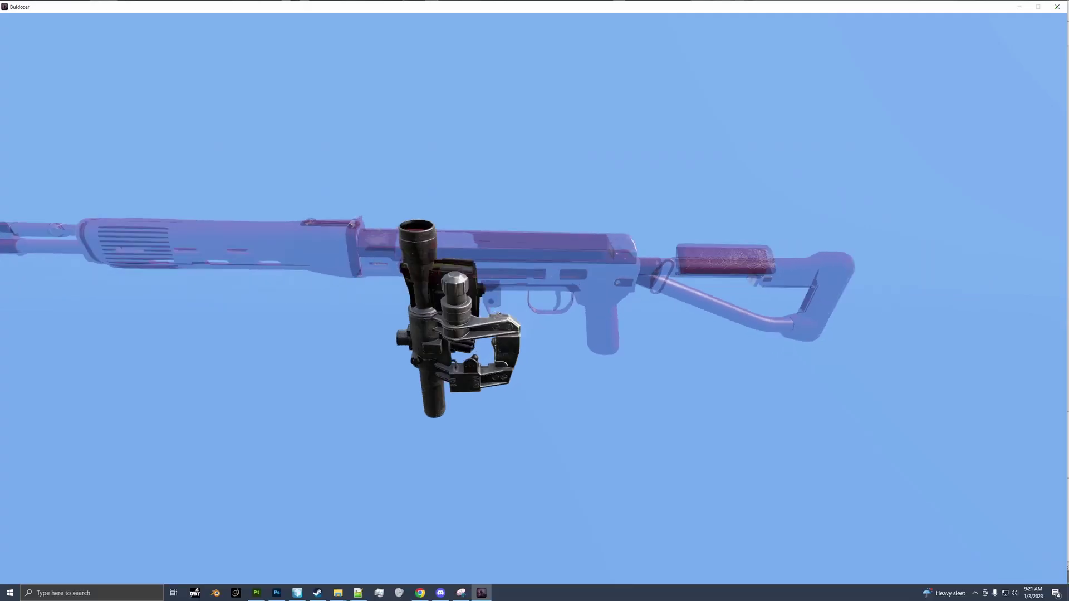
pyautogui.hotkey('alt', 'Tab')
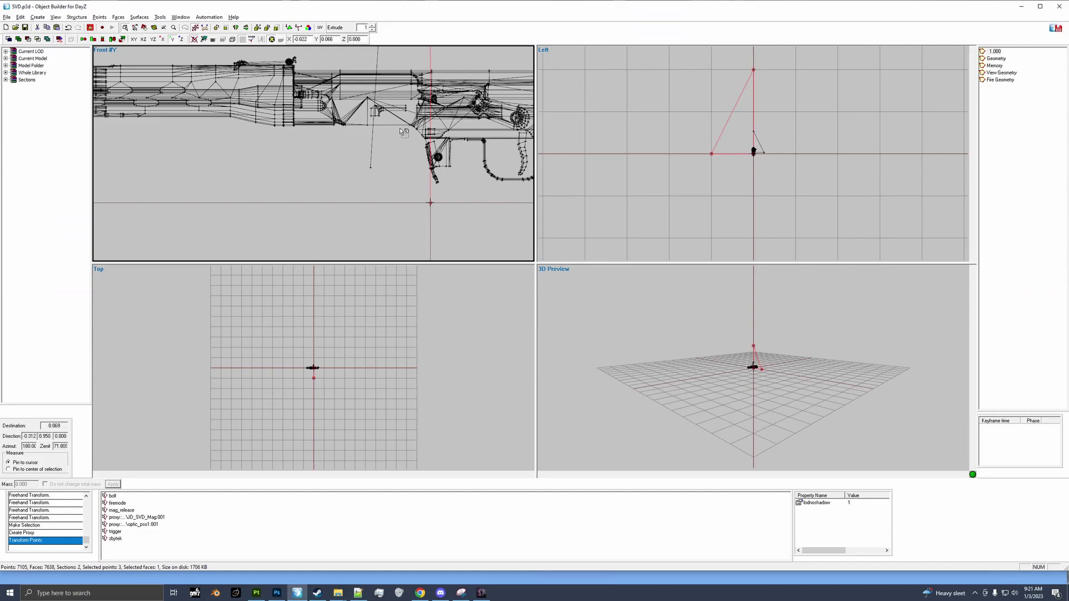
# Try rotating the optic proxy 90 degrees about Z, check its orientation in Buldozer, and undo that rotation
pyautogui.click(267, 28)
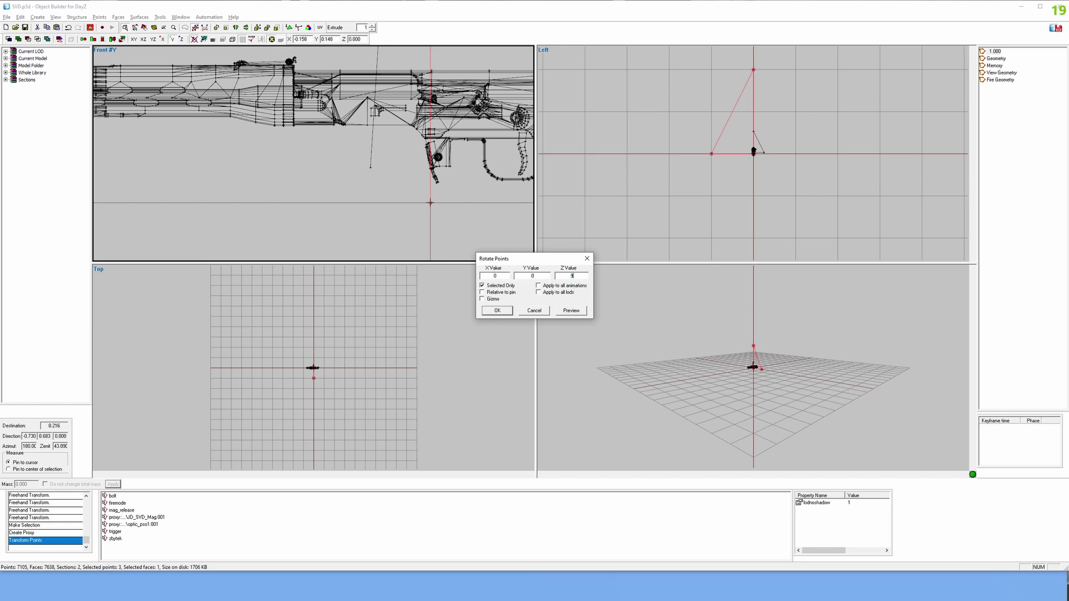
pyautogui.hotkey('alt', 'Tab')
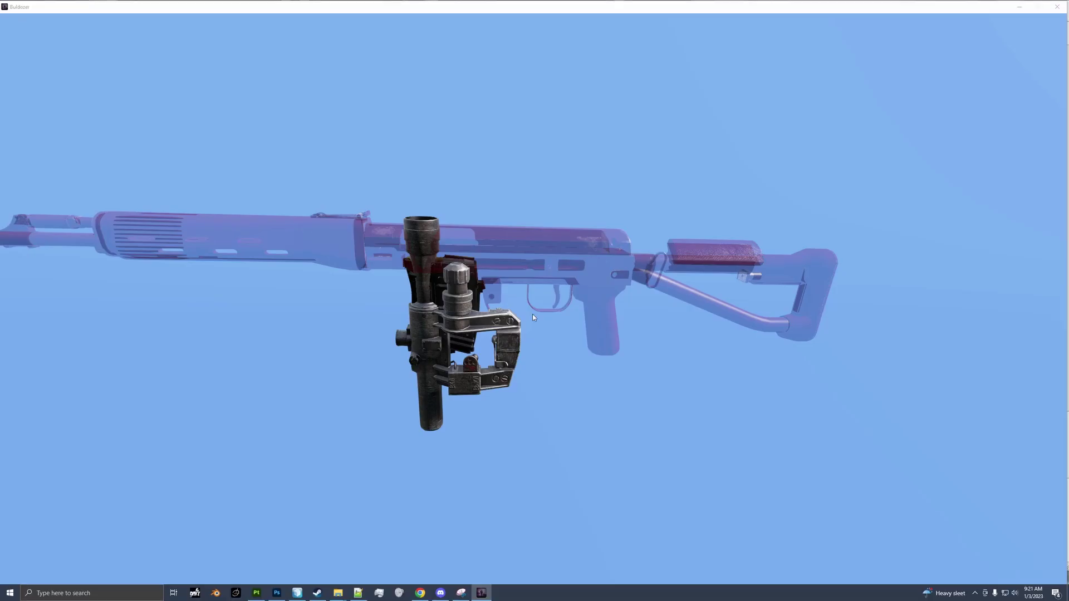
pyautogui.hotkey('alt', 'Tab')
pyautogui.click(504, 314)
pyautogui.hotkey('alt', 'Tab')
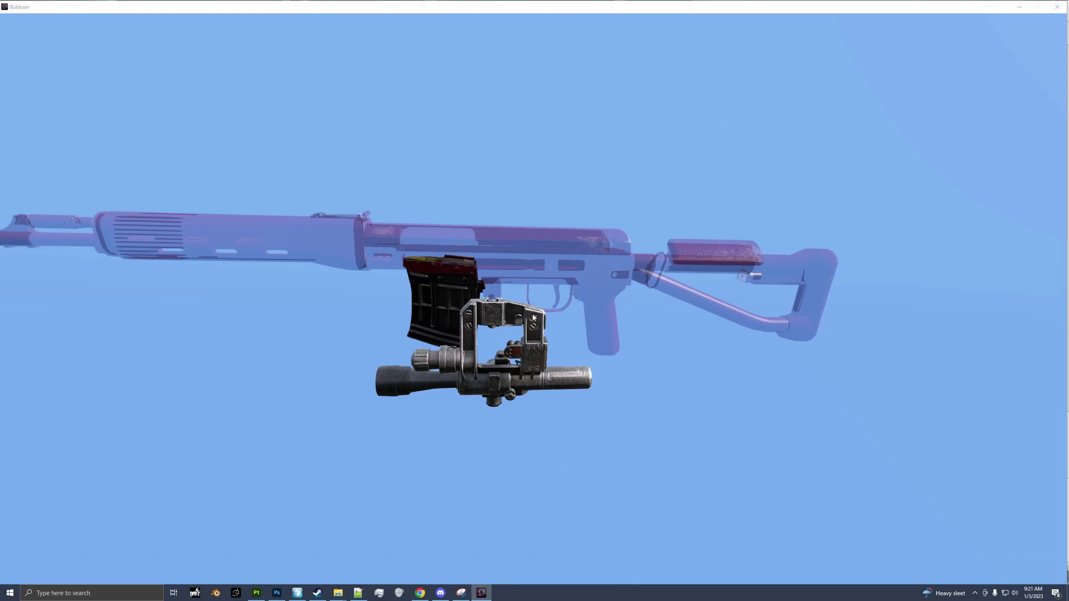
pyautogui.hotkey('alt', 'Tab')
pyautogui.hotkey('ctrl', 'z')
# Rotate the optic proxy -90 degrees about Z and inspect the scope's orientation on the rifle in Buldozer
pyautogui.click(267, 28)
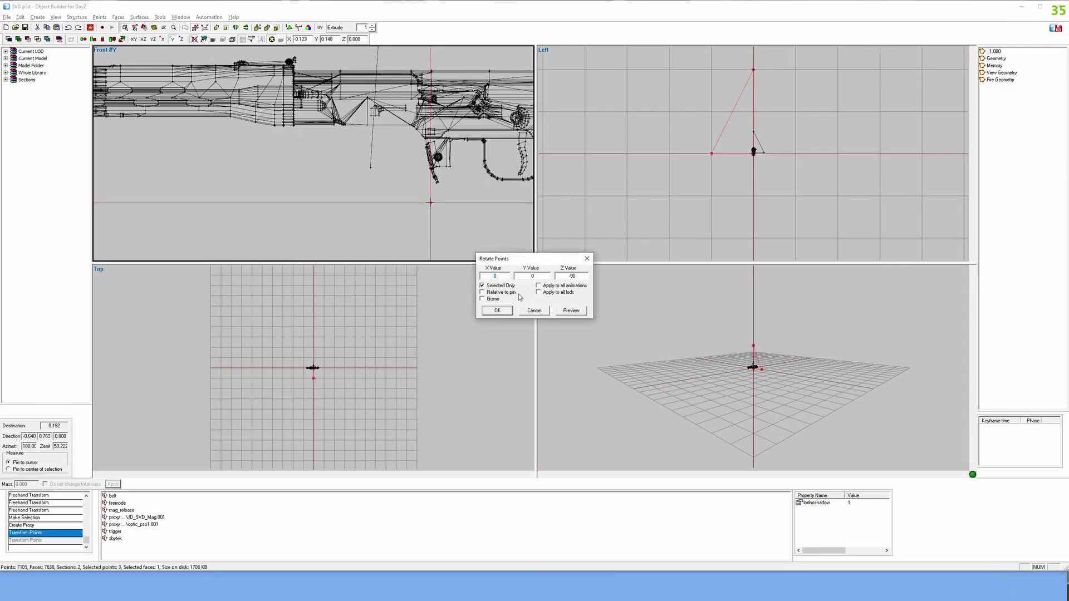
pyautogui.click(498, 311)
pyautogui.hotkey('alt', 'Tab')
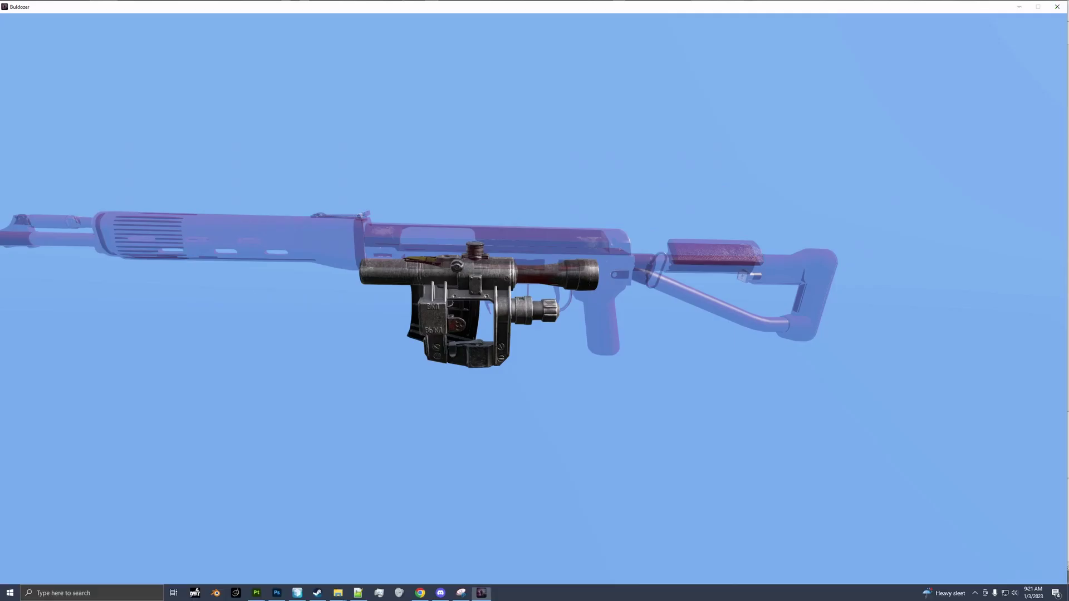
pyautogui.moveTo(498, 311); pyautogui.dragTo(568, 312)
pyautogui.hotkey('alt', 'Tab')
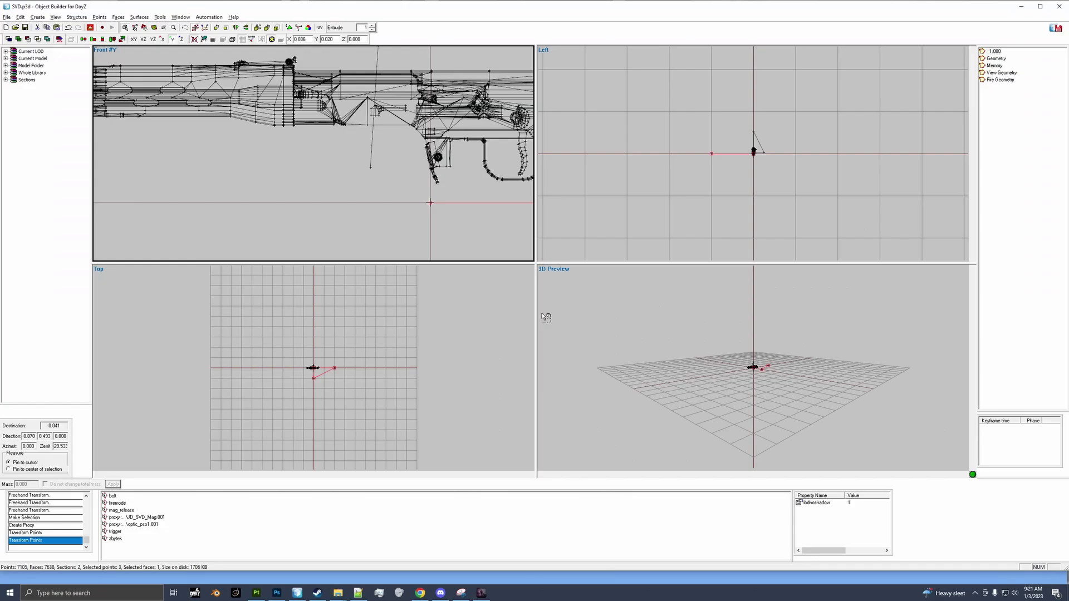
# Raise the optic proxy in the front view to the lower part of the receiver and check its placement in Buldozer
pyautogui.hotkey('alt', 'Tab')
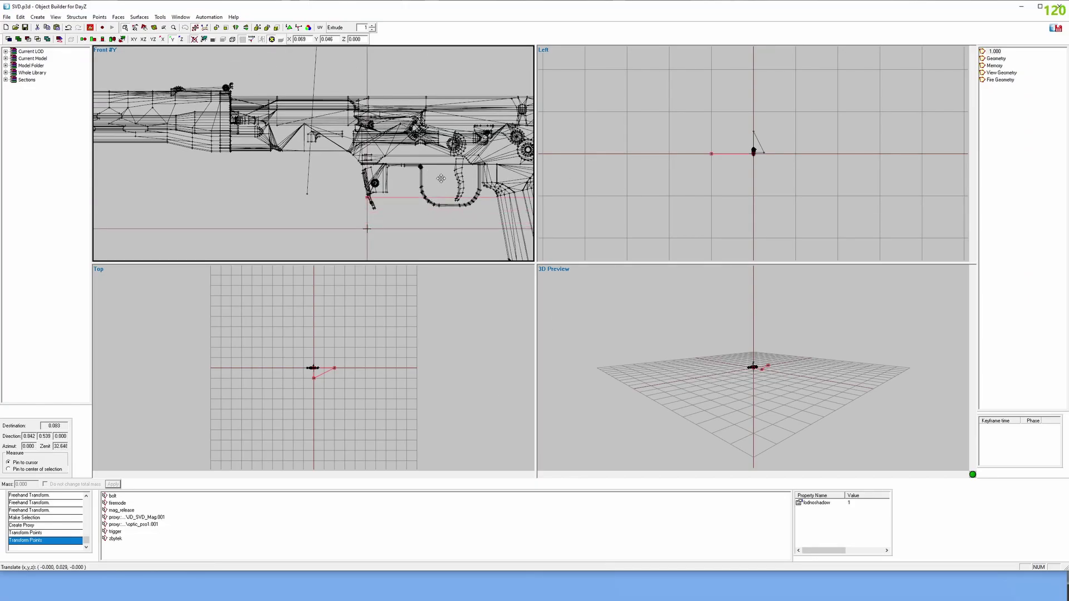
pyautogui.moveTo(442, 139); pyautogui.dragTo(451, 150)
pyautogui.scroll(3, 458, 162)
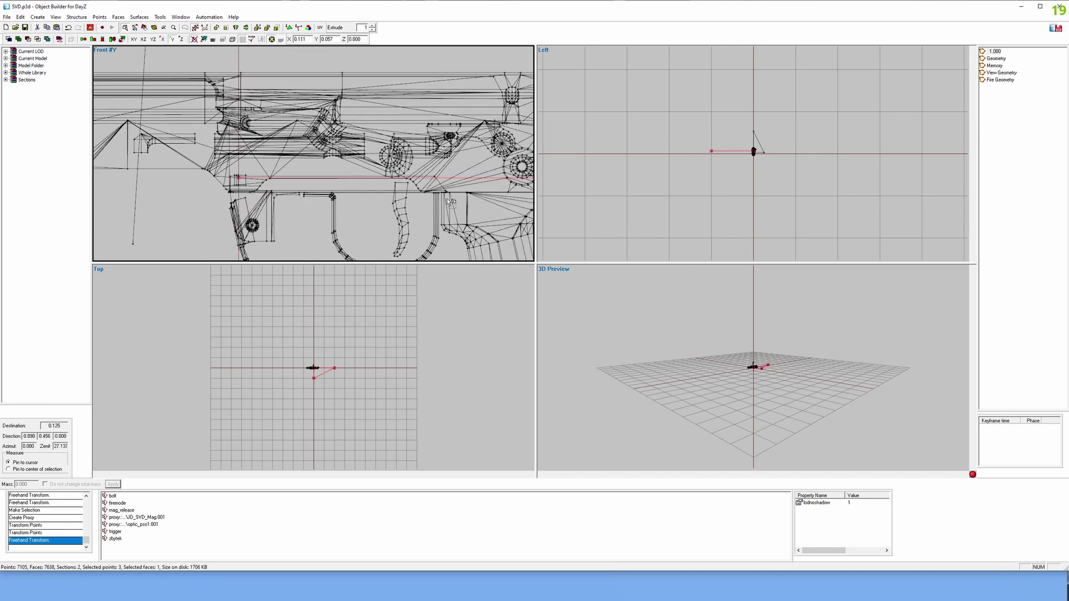
pyautogui.hotkey('alt', 'Tab')
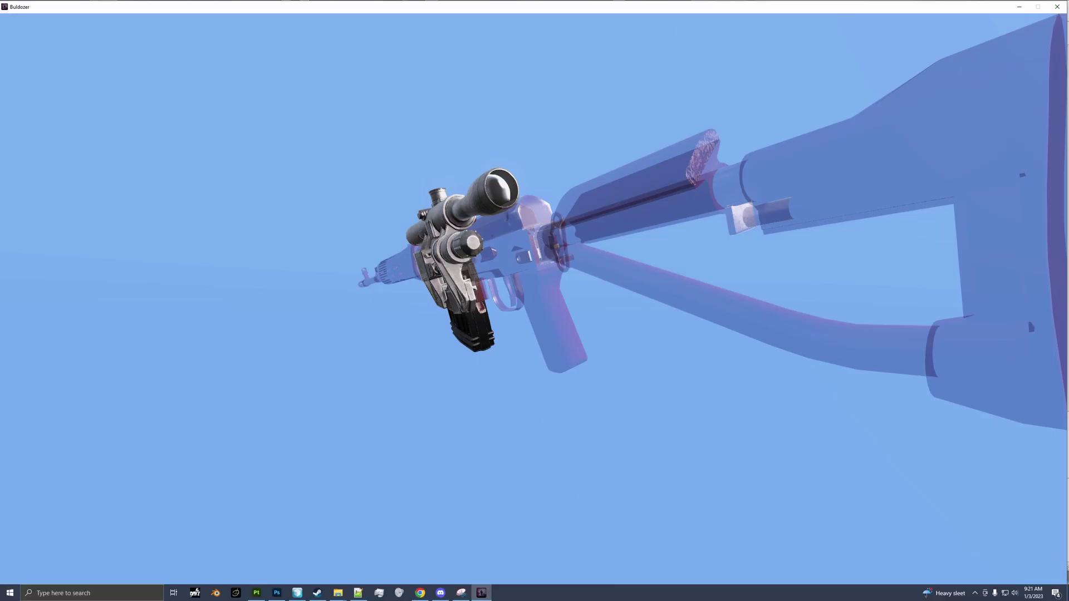
pyautogui.scroll(5, 534, 300)
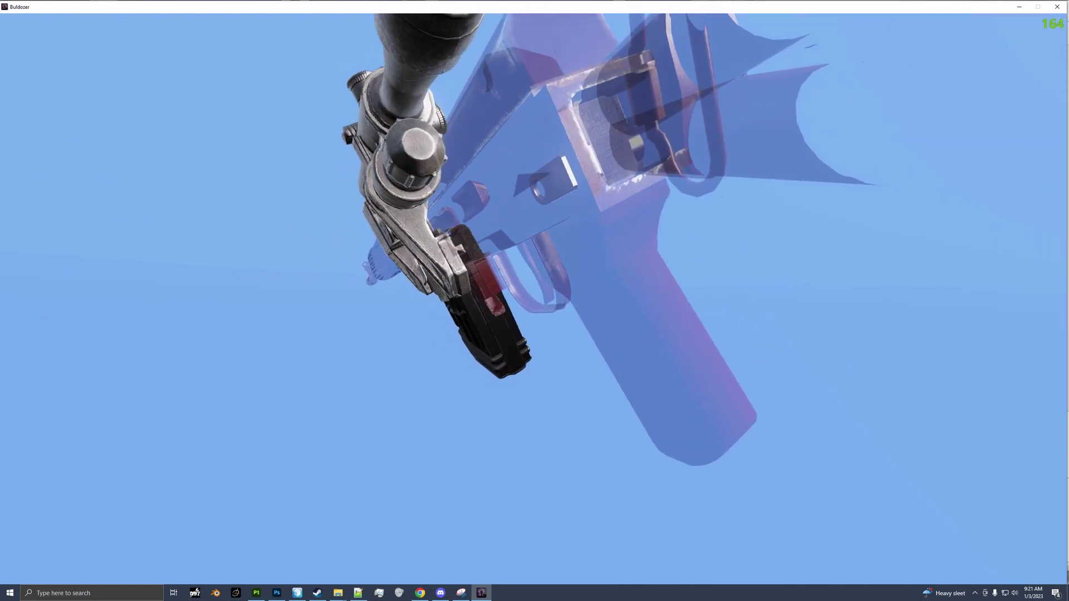
# Raise the optic proxy vertically in the front view until the PSO-1 mount sits at receiver height, checking each adjustment in Buldozer
pyautogui.hotkey('alt', 'Tab')
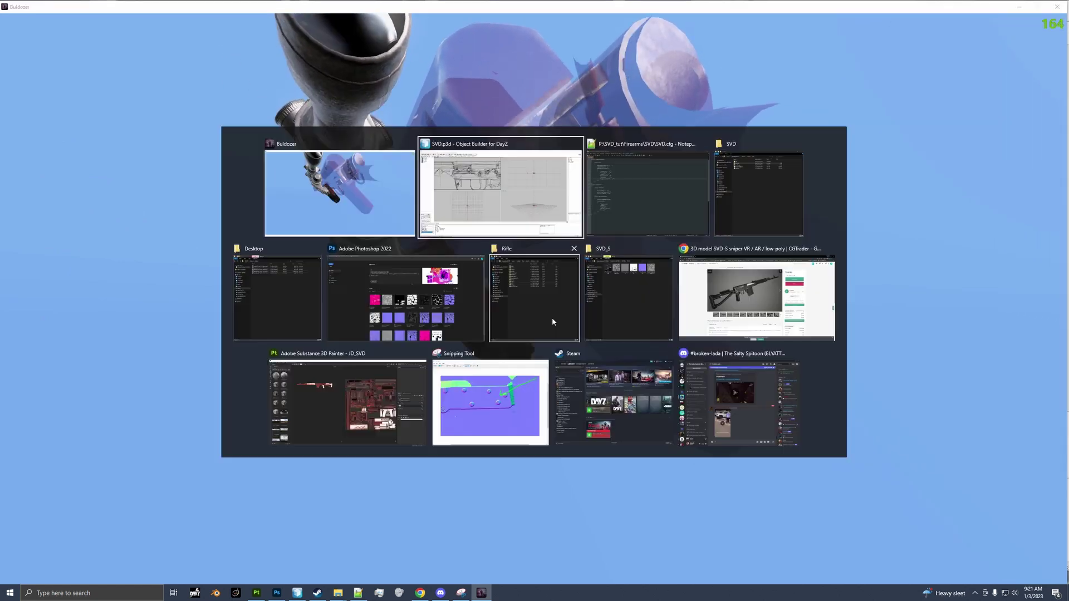
pyautogui.moveTo(441, 210); pyautogui.dragTo(438, 193)
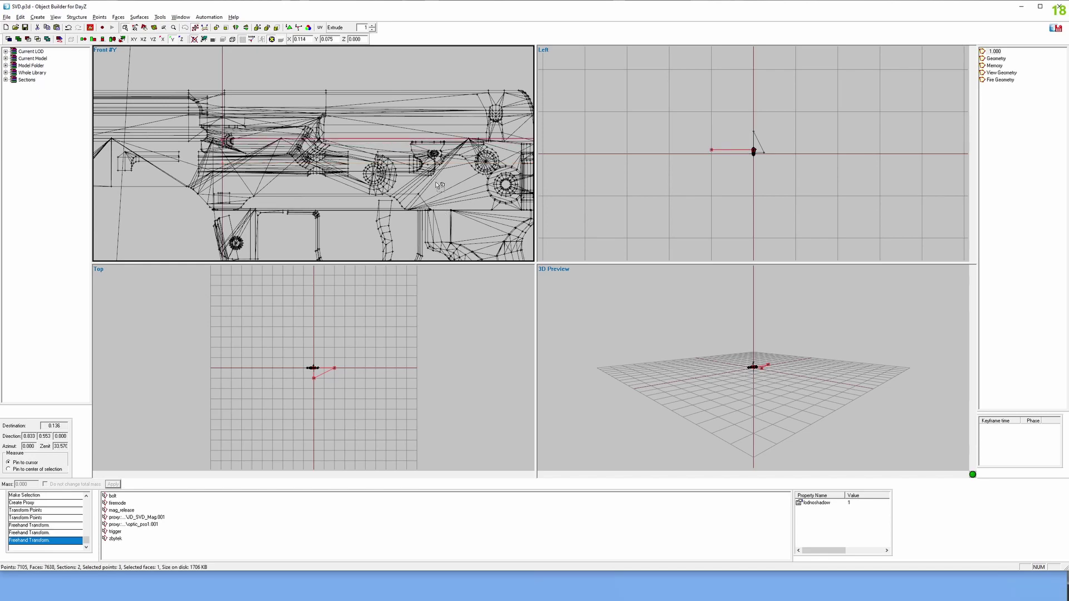
pyautogui.hotkey('alt', 'Tab')
pyautogui.hotkey('alt', 'Tab')
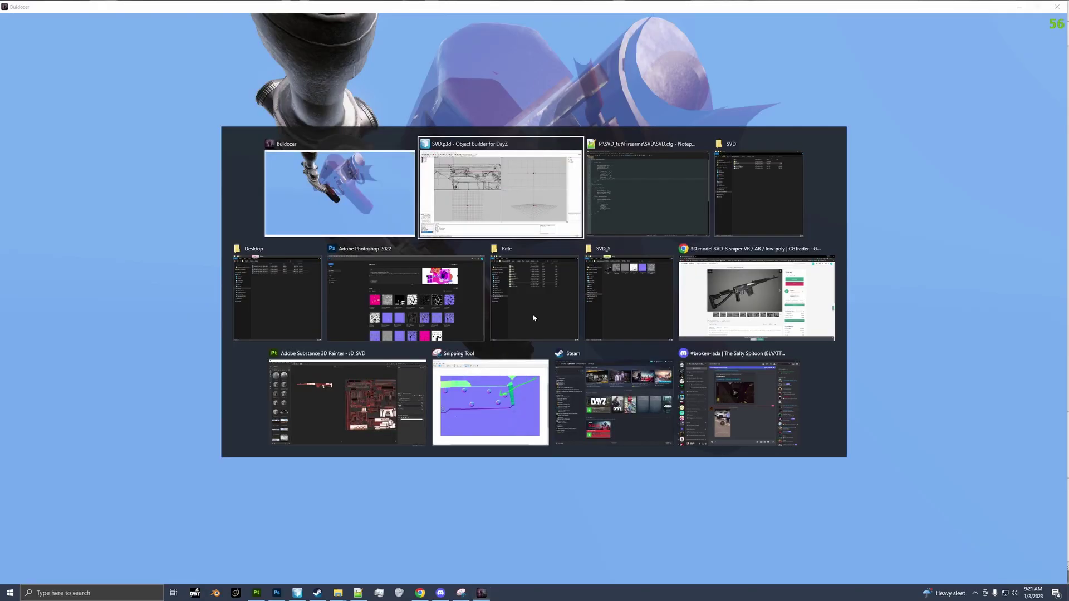
pyautogui.hotkey('alt', 'Tab')
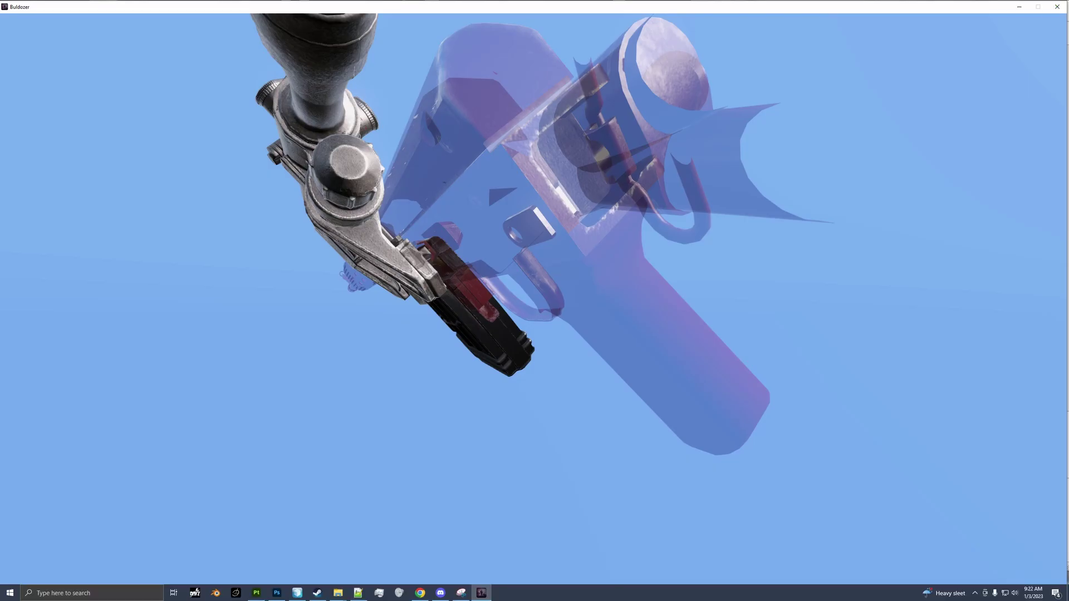
pyautogui.hotkey('alt', 'Tab')
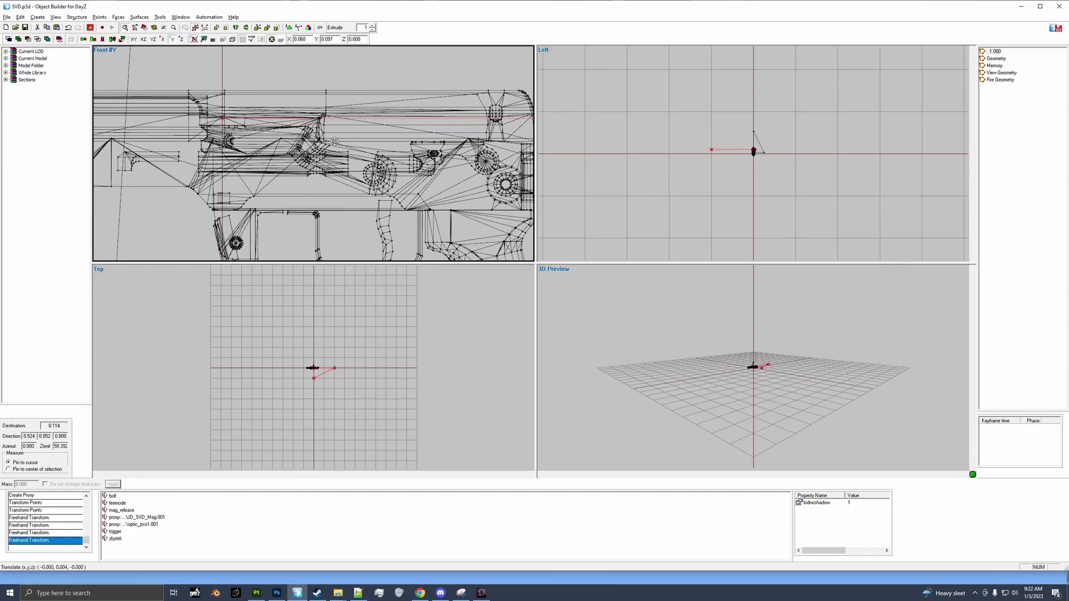
pyautogui.hotkey('alt', 'Tab')
pyautogui.hotkey('alt', 'Tab')
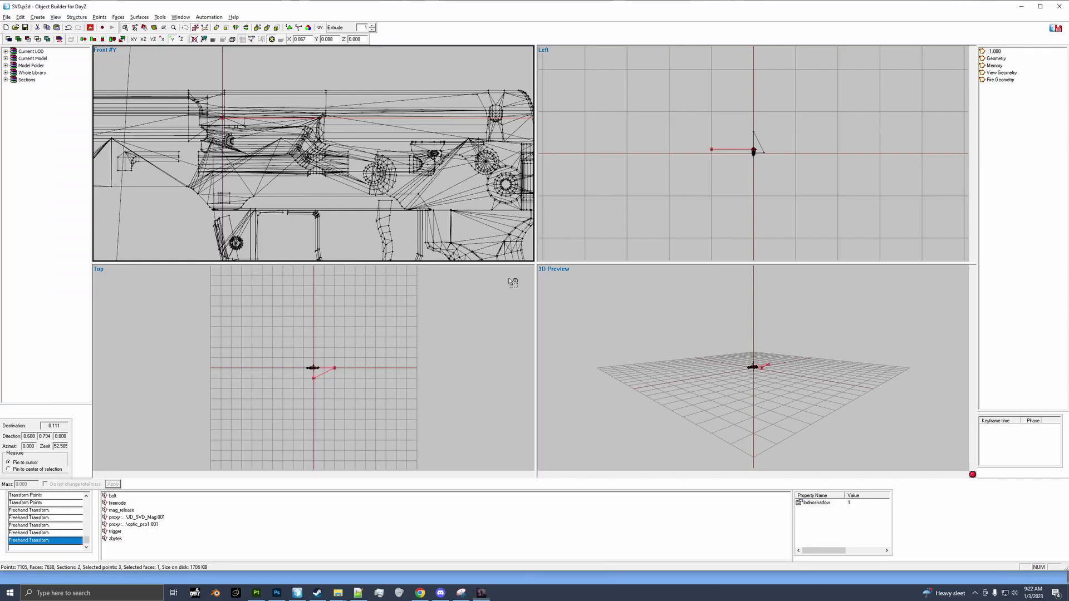
pyautogui.hotkey('alt', 'Tab')
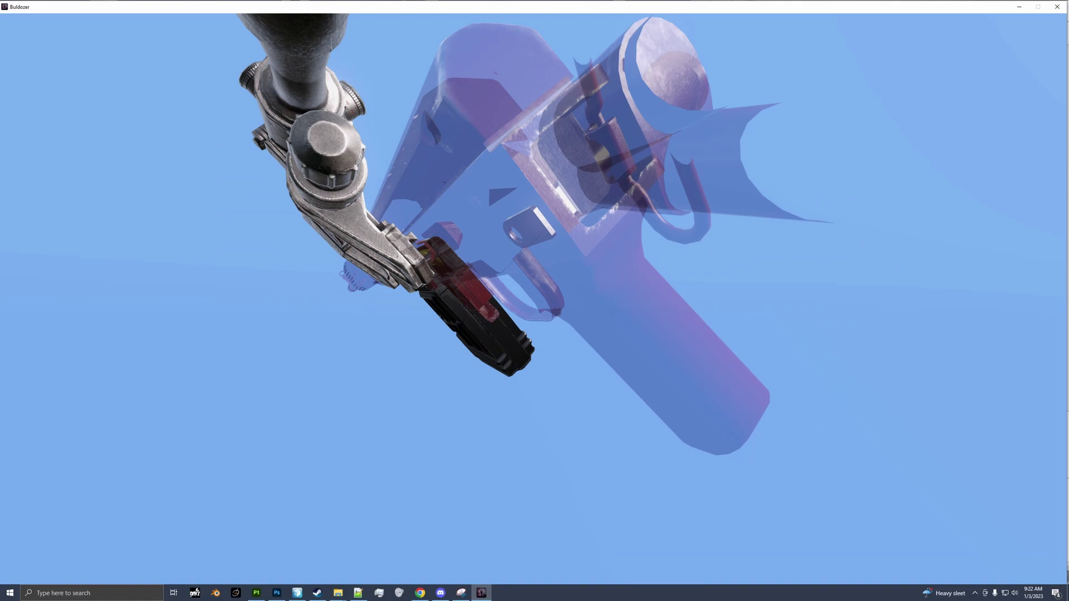
pyautogui.hotkey('alt', 'Tab')
pyautogui.hotkey('alt', 'Tab')
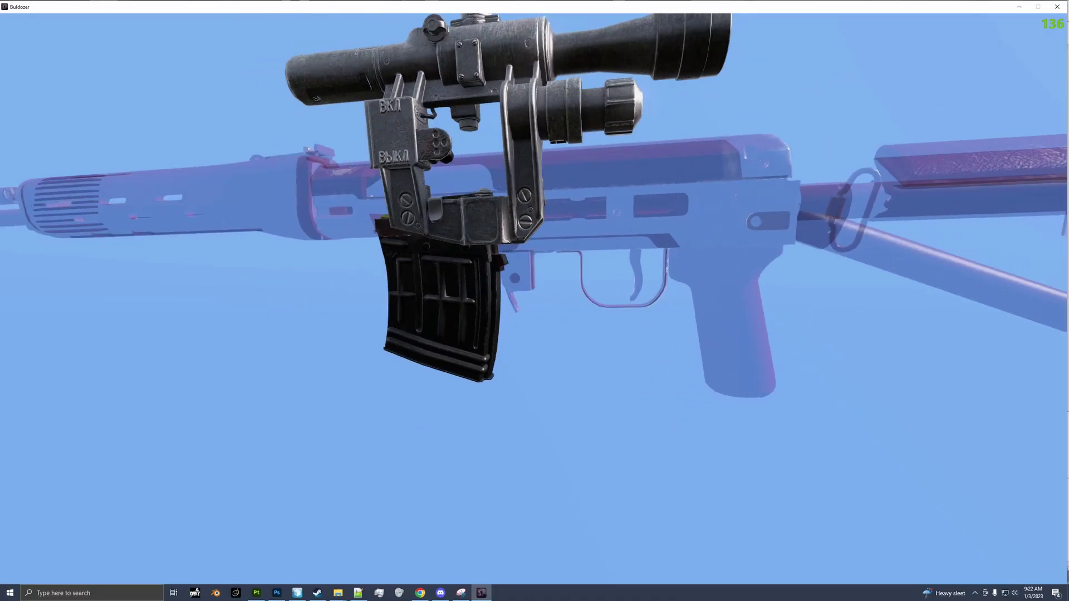
pyautogui.hotkey('alt', 'Tab')
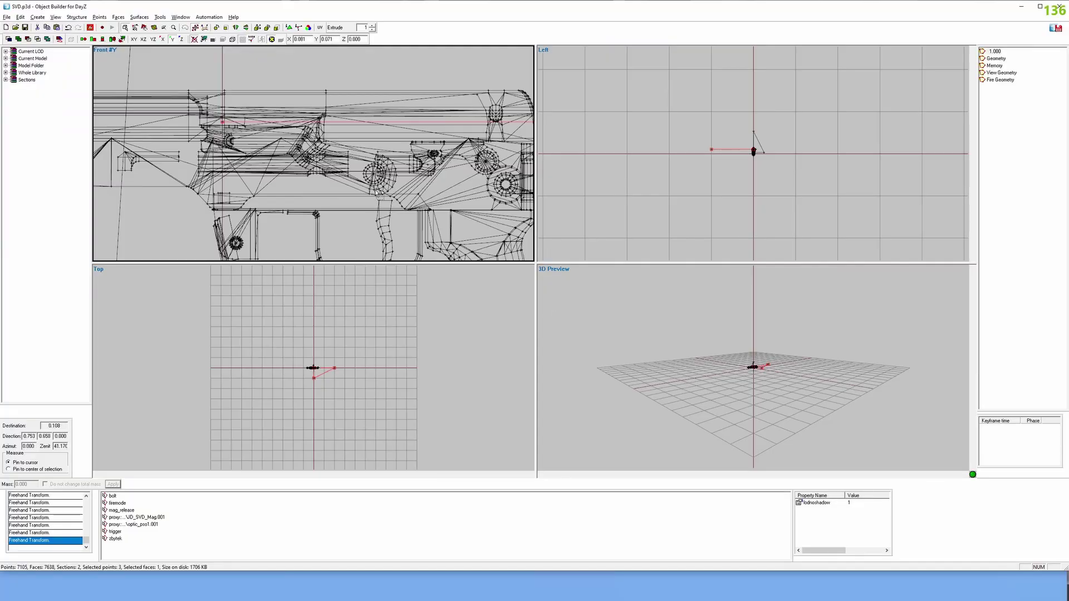
# Shift the optic proxy along X in the front view toward the stock and check the scope's placement in Buldozer
pyautogui.moveTo(372, 195); pyautogui.dragTo(378, 194, button='middle')
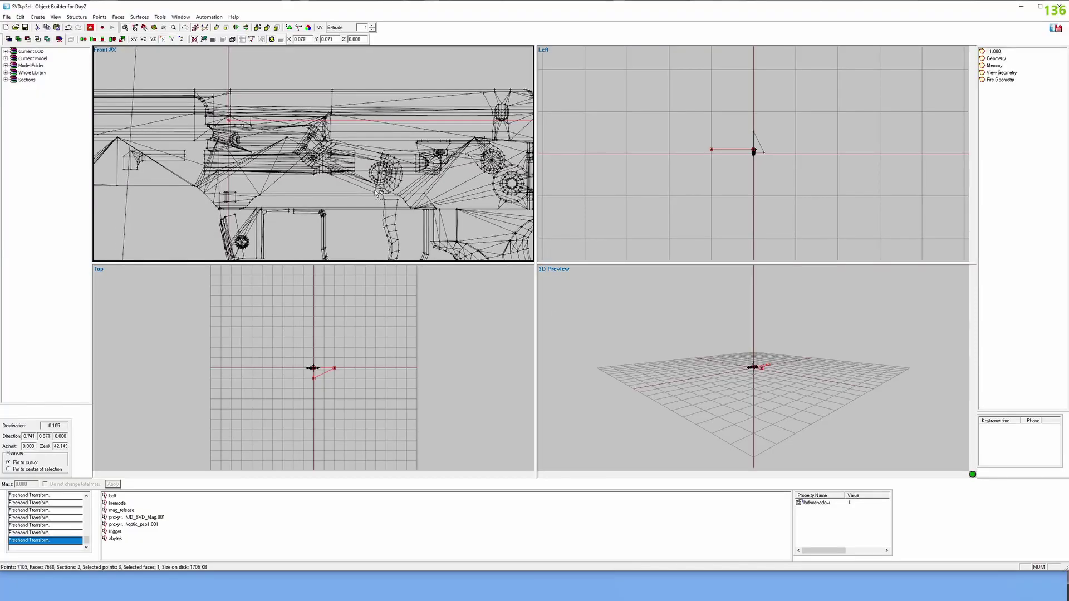
pyautogui.hotkey('alt', 'Tab')
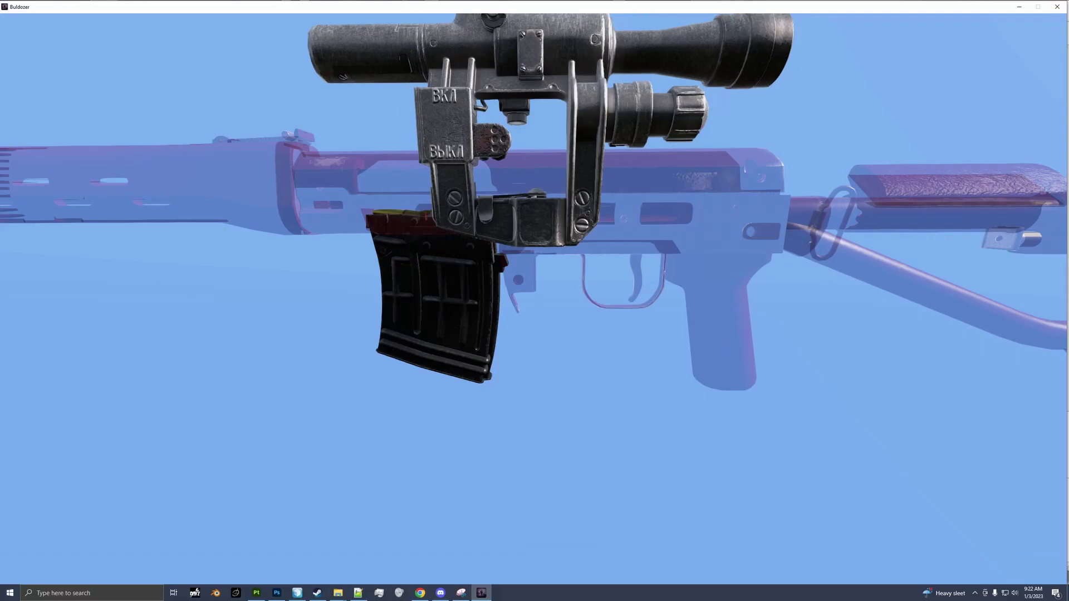
pyautogui.hotkey('alt', 'Tab')
pyautogui.hotkey('alt', 'Tab')
pyautogui.hotkey('alt', 'Tab')
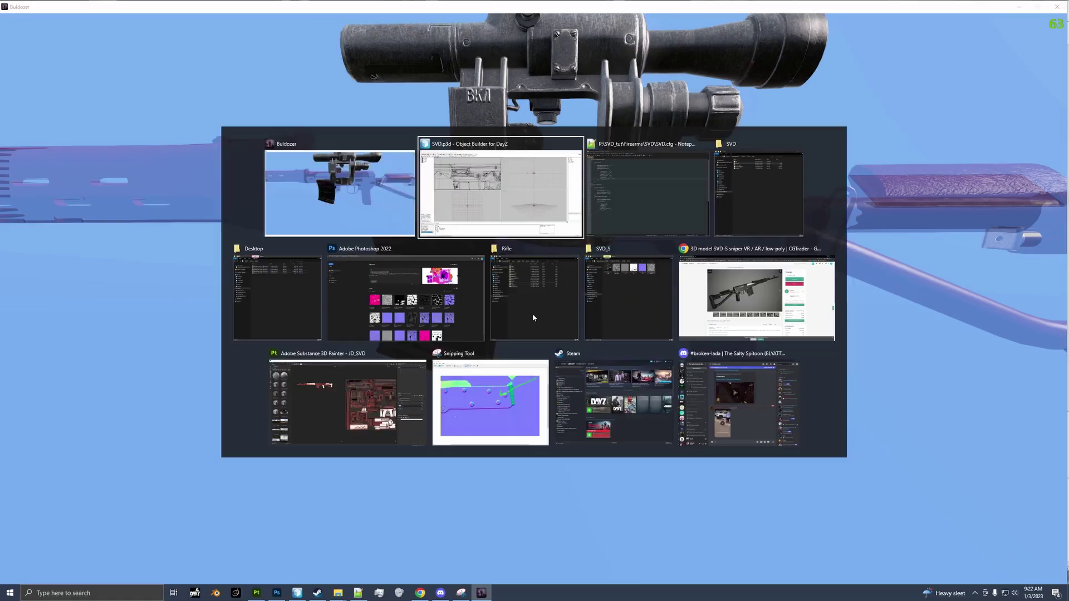
pyautogui.hotkey('alt', 'Tab')
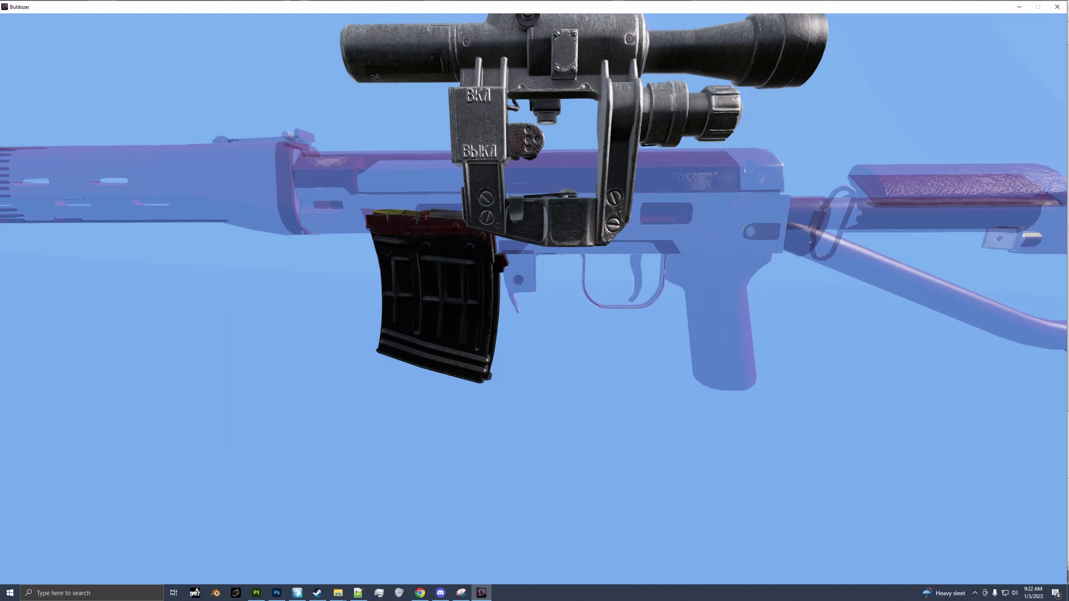
# Inspect the scope from behind, from the side and at a distance in Buldozer to judge its fit on the receiver
pyautogui.moveTo(534, 301); pyautogui.dragTo(335, 356)
pyautogui.scroll(-5, 535, 300)
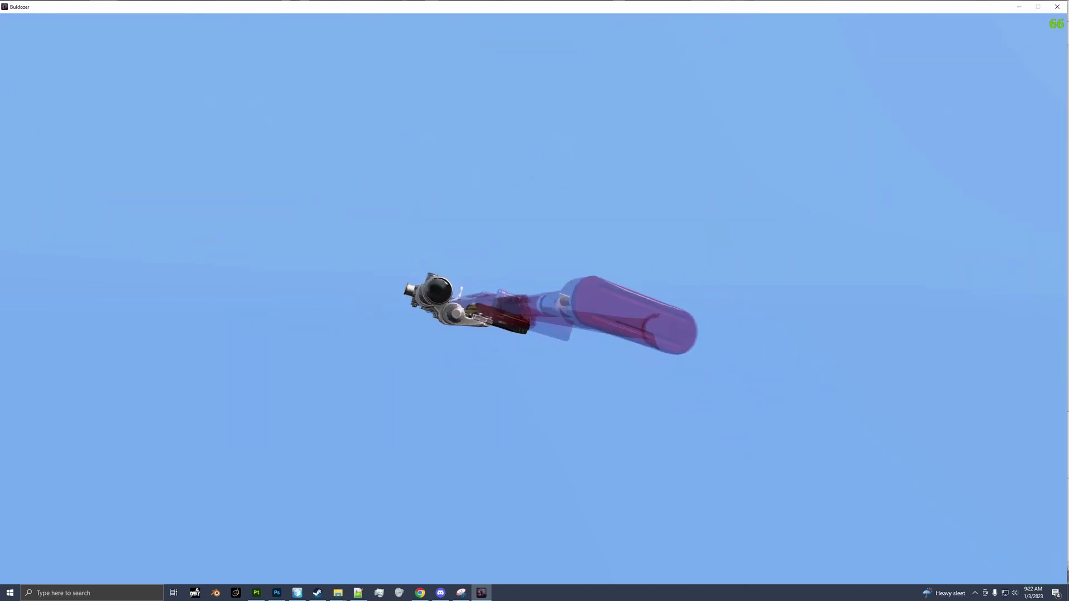
pyautogui.moveTo(534, 301); pyautogui.dragTo(312, 297)
pyautogui.scroll(5, 534, 301)
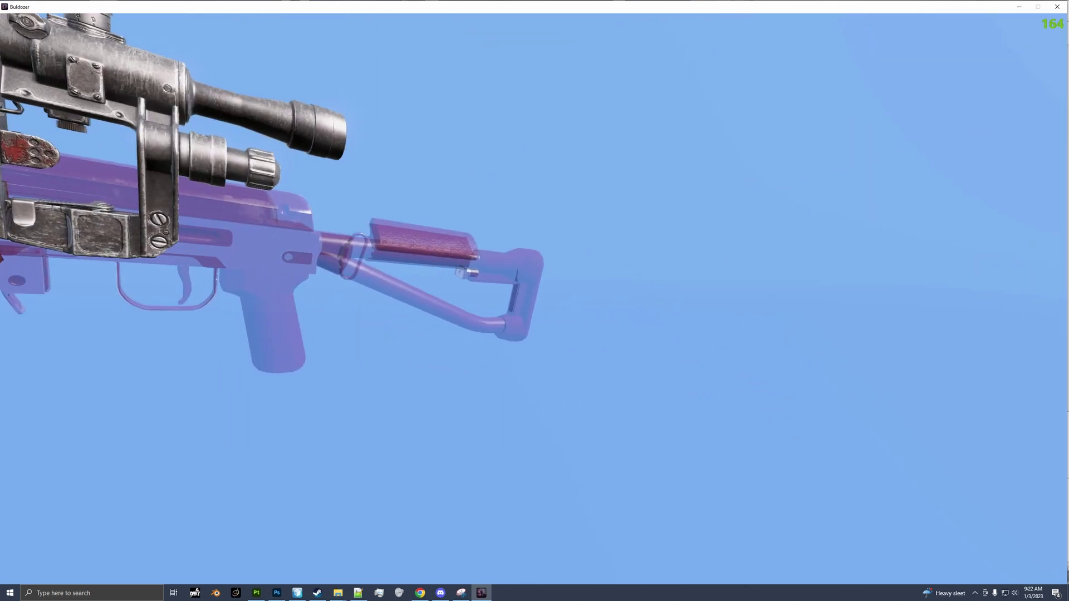
pyautogui.moveTo(534, 300); pyautogui.dragTo(763, 301)
pyautogui.scroll(-5, 535, 301)
pyautogui.scroll(5, 534, 301)
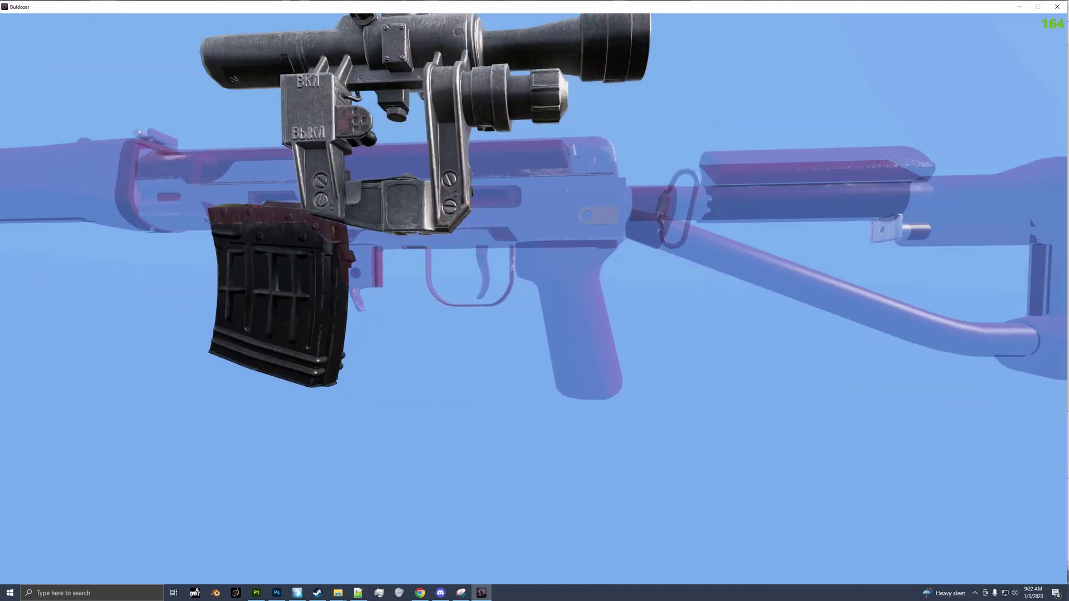
pyautogui.moveTo(535, 301); pyautogui.dragTo(378, 306)
pyautogui.scroll(-5, 534, 301)
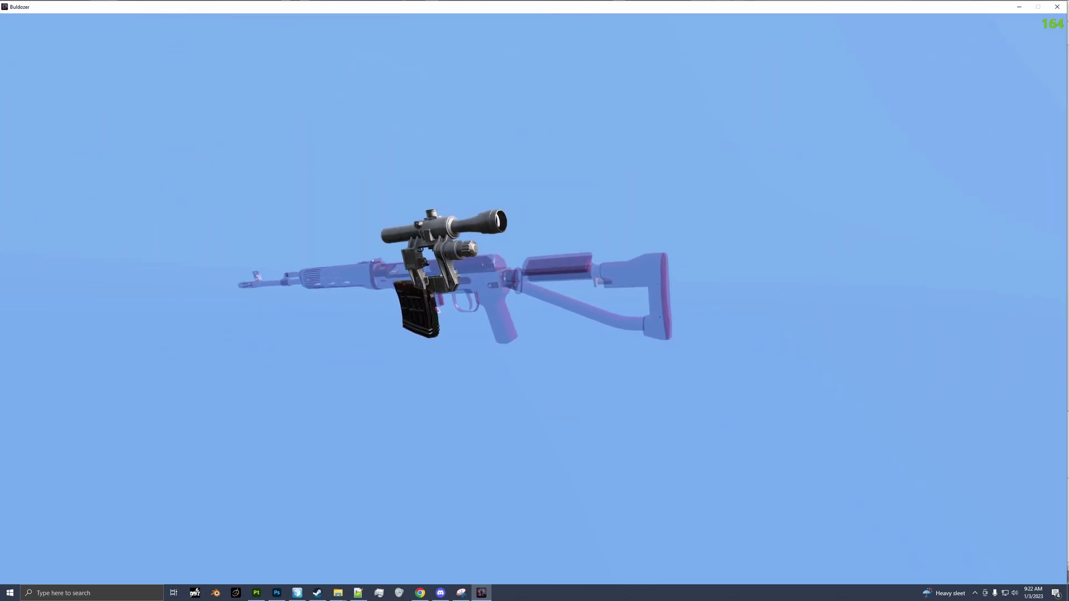
pyautogui.moveTo(534, 301); pyautogui.dragTo(535, 267)
pyautogui.scroll(5, 534, 301)
# Examine the optic's sideways fit against the receiver's mounting rail in the left view and from behind in Buldozer
pyautogui.hotkey('alt', 'Tab')
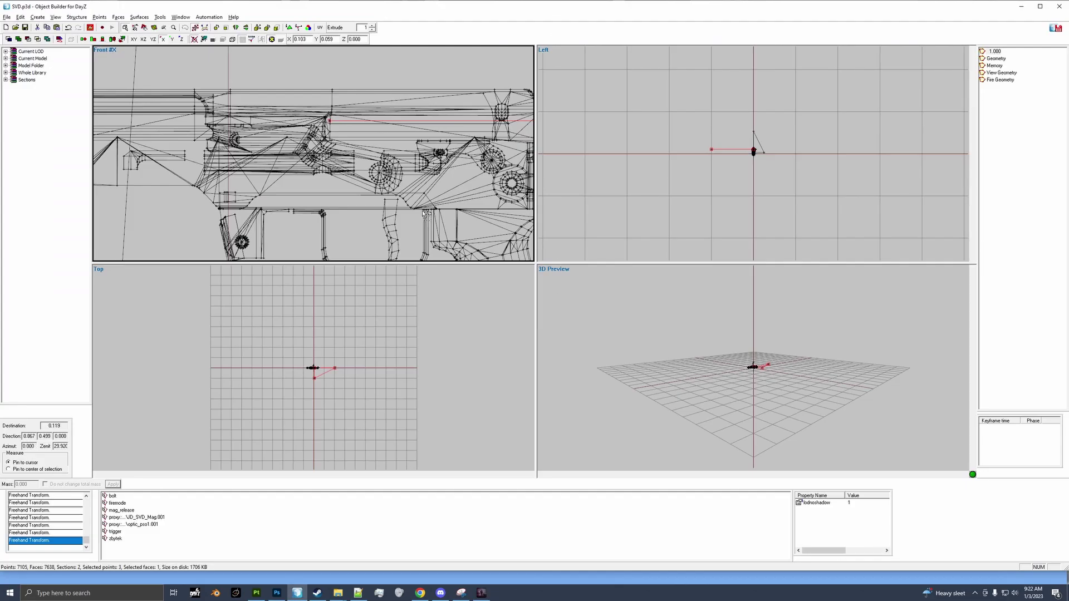
pyautogui.scroll(5, 770, 186)
pyautogui.scroll(5, 779, 155)
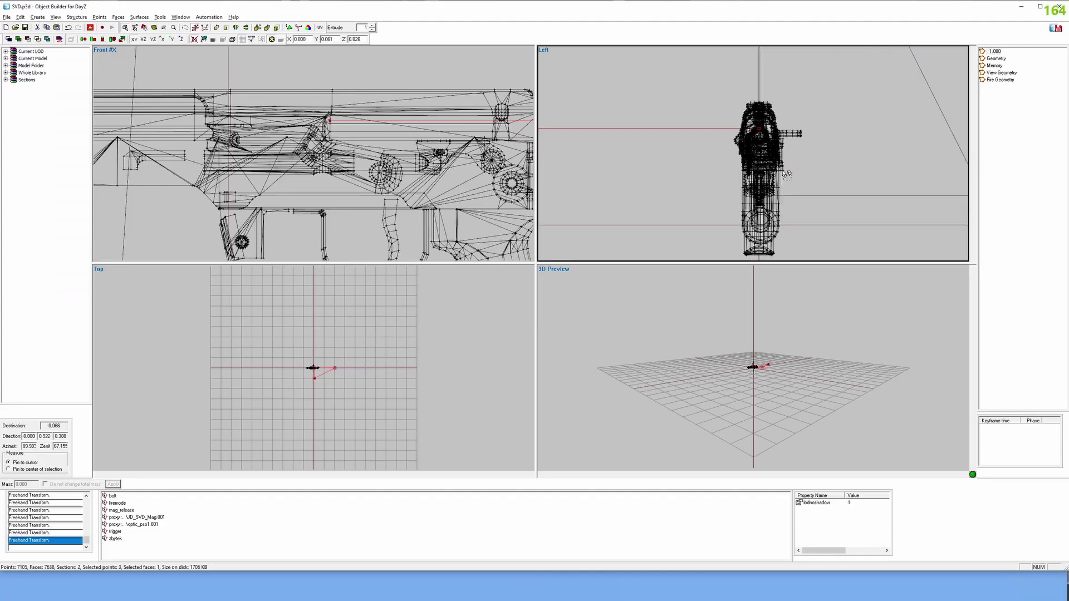
pyautogui.hotkey('alt', 'Tab')
pyautogui.moveTo(534, 300); pyautogui.dragTo(557, 327)
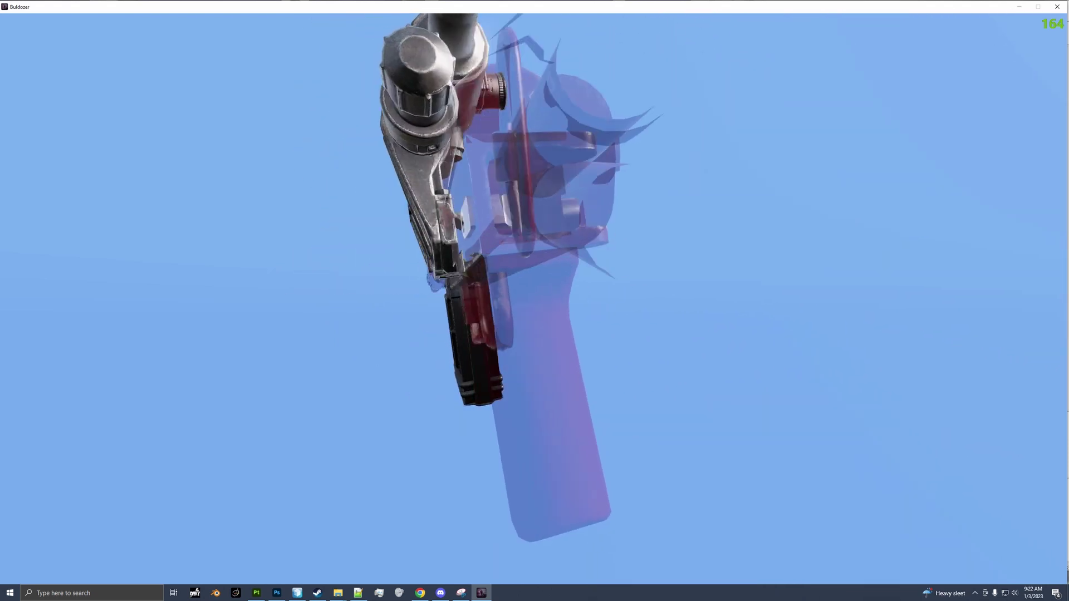
pyautogui.hotkey('alt', 'Tab')
pyautogui.moveTo(368, 160); pyautogui.dragTo(360, 156, button='middle')
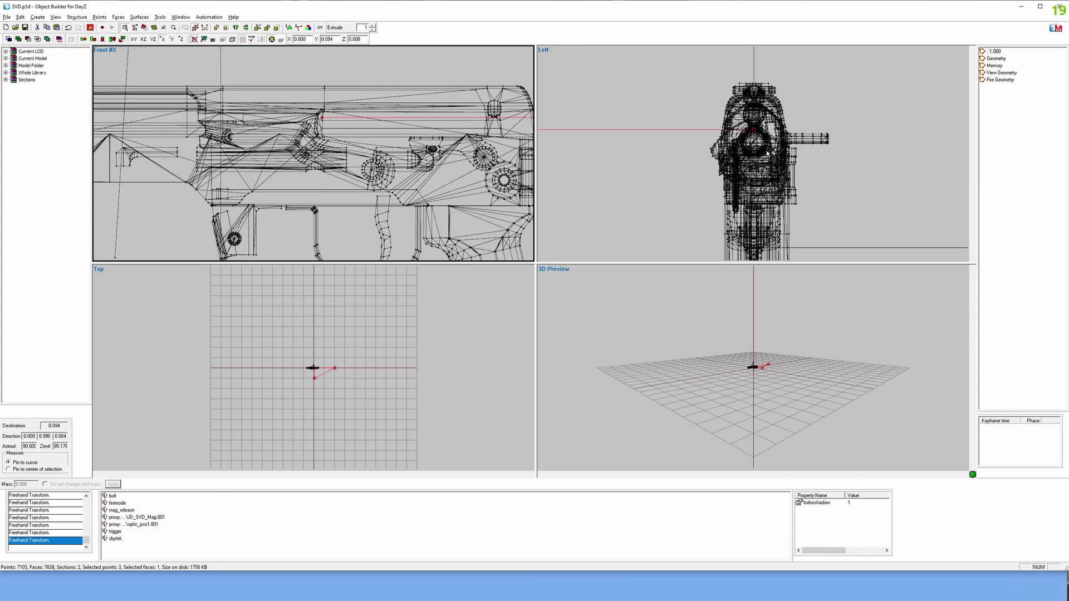
pyautogui.moveTo(767, 152); pyautogui.dragTo(757, 148, button='middle')
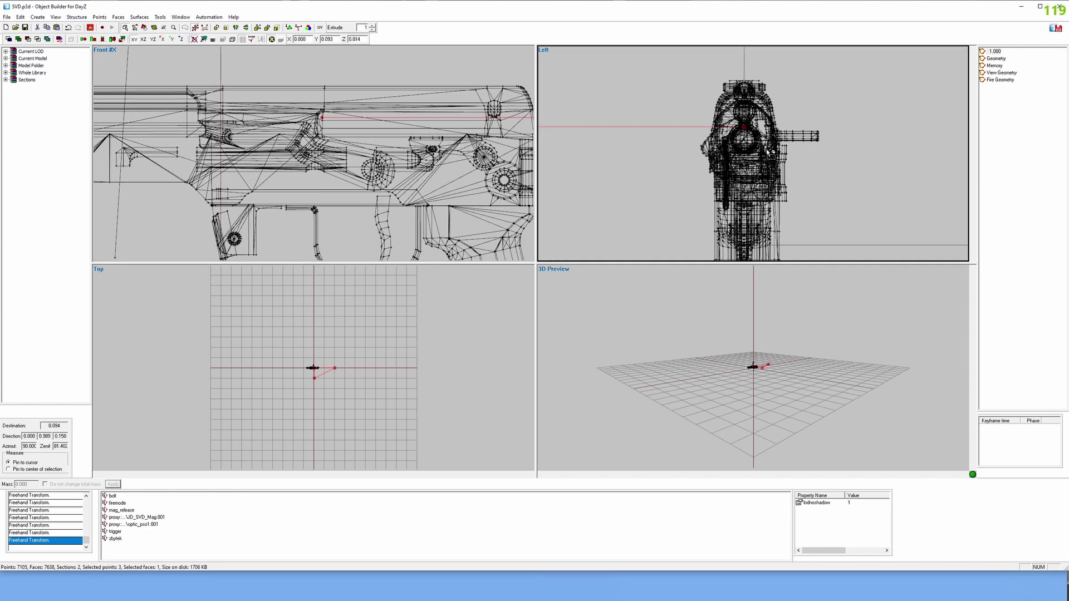
pyautogui.hotkey('alt', 'Tab')
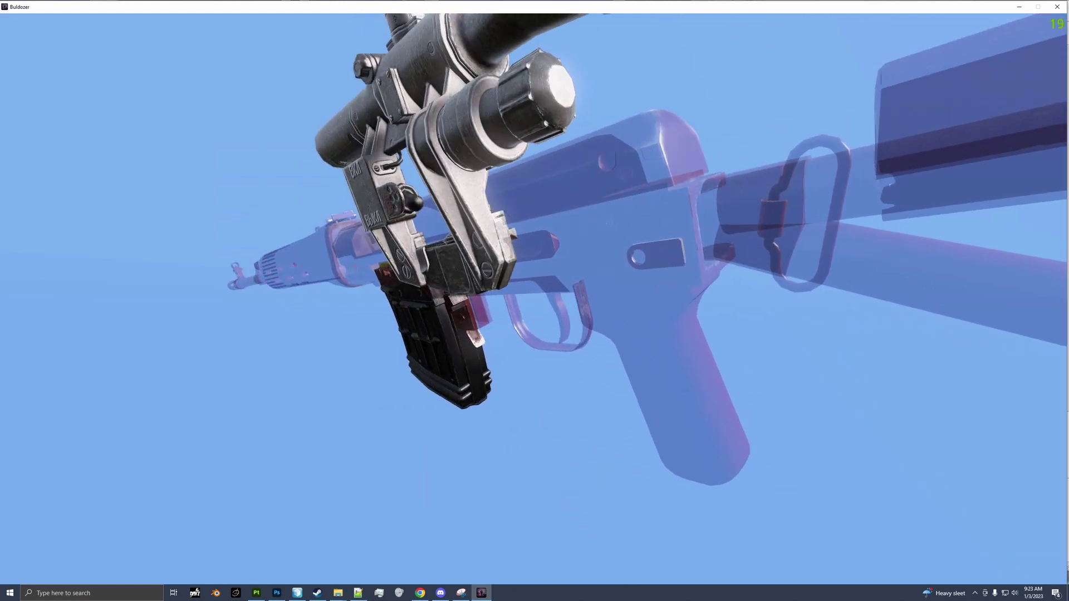
# Shift the optic proxy sideways along the left view's X axis in small amounts, checking the mount's contact with the receiver in Buldozer
pyautogui.hotkey('alt', 'Tab')
pyautogui.hotkey('alt', 'Tab')
pyautogui.hotkey('alt', 'Tab')
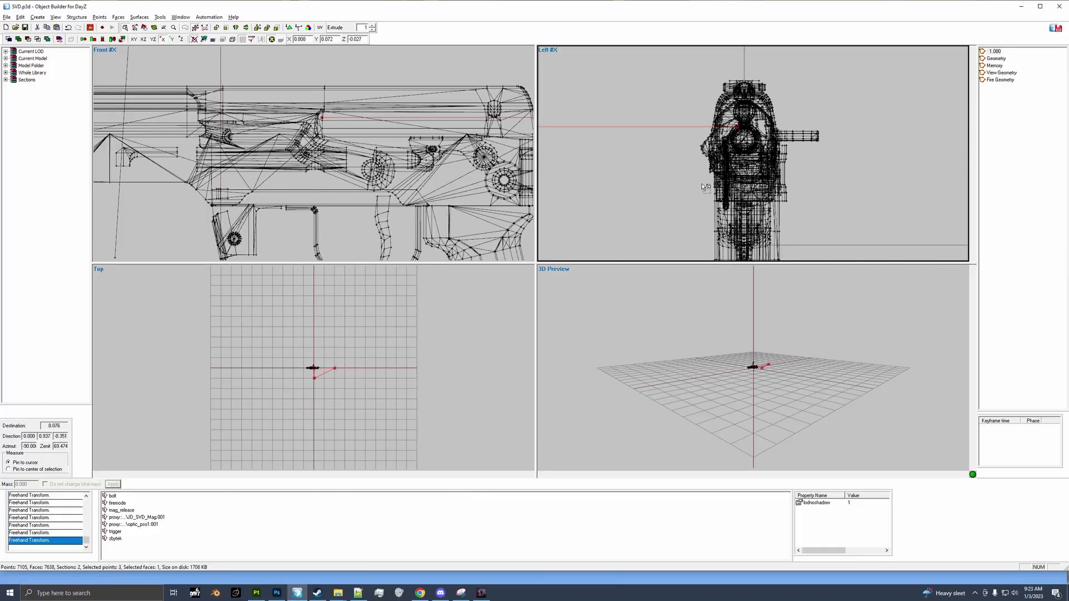
pyautogui.hotkey('alt', 'Tab')
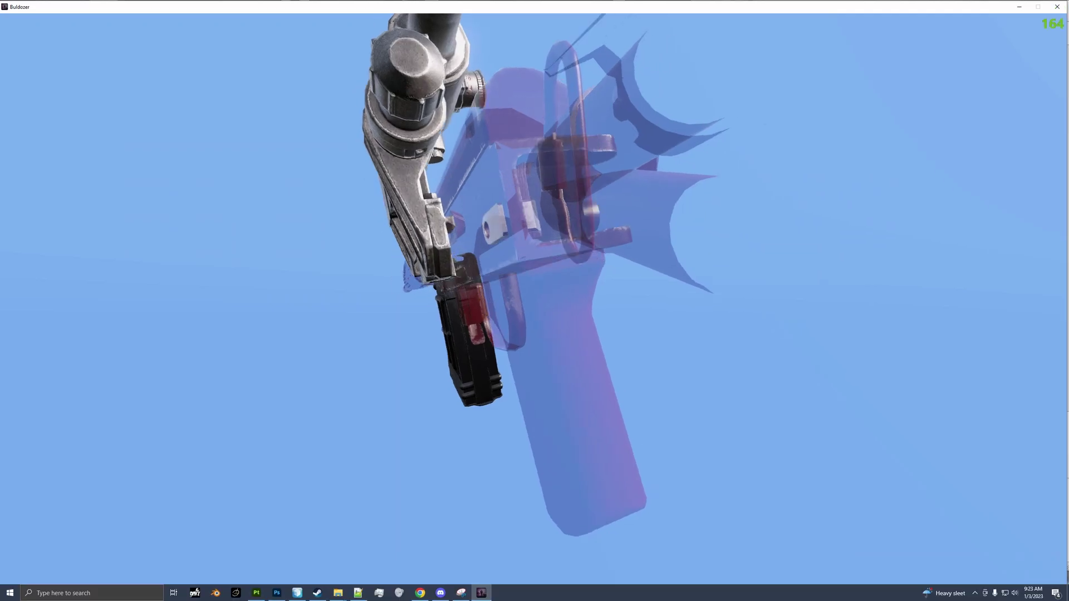
pyautogui.hotkey('alt', 'Tab')
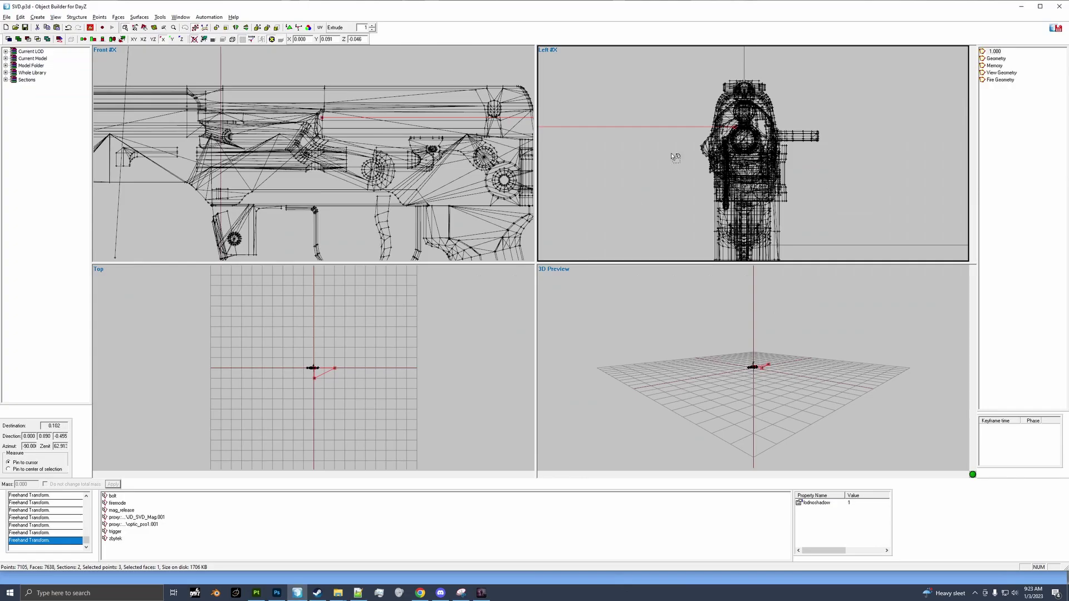
pyautogui.hotkey('alt', 'Tab')
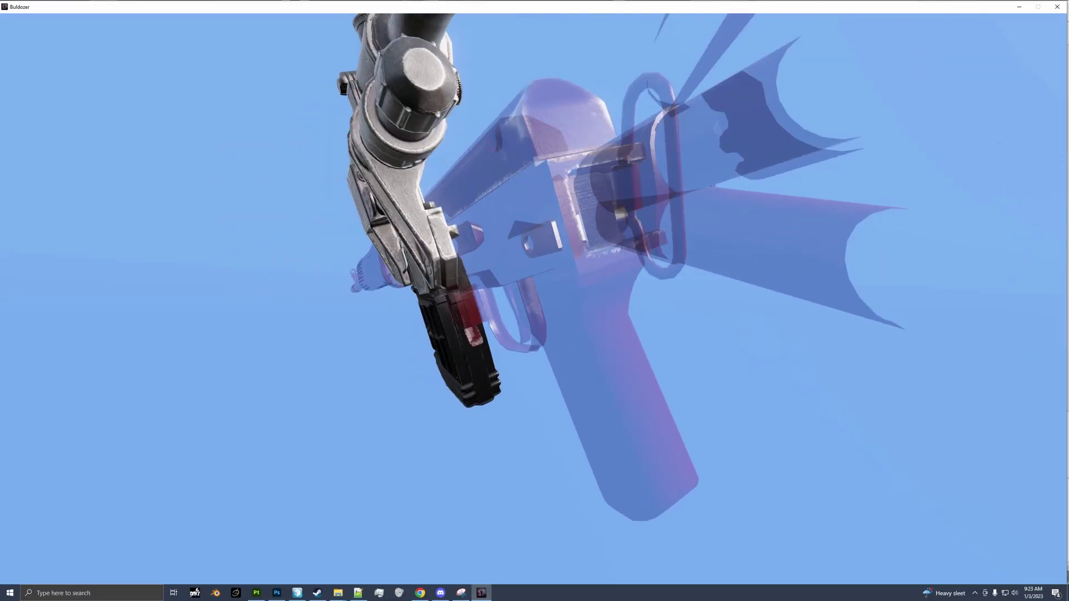
# Fine-tune the optic proxy's position along the rifle's length in the front view and inspect the fitted scope in Buldozer
pyautogui.hotkey('alt', 'Tab')
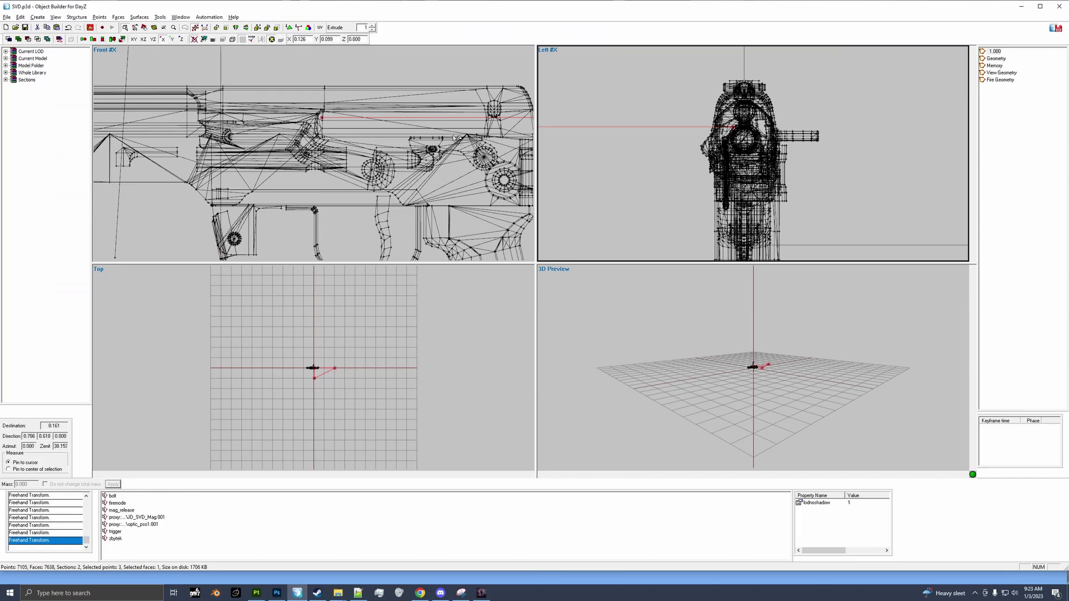
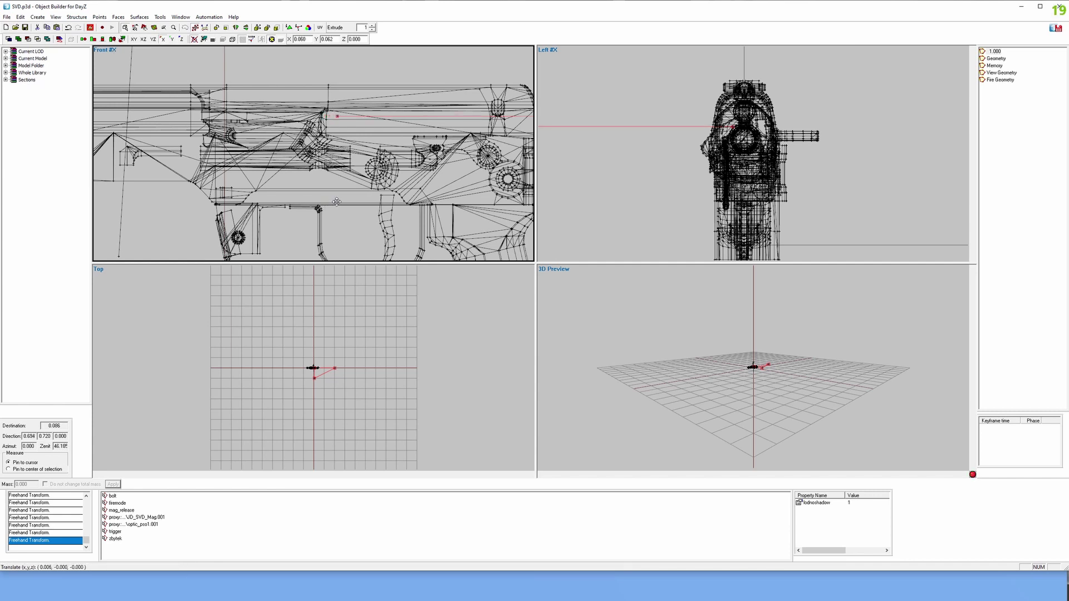
pyautogui.hotkey('alt', 'Tab')
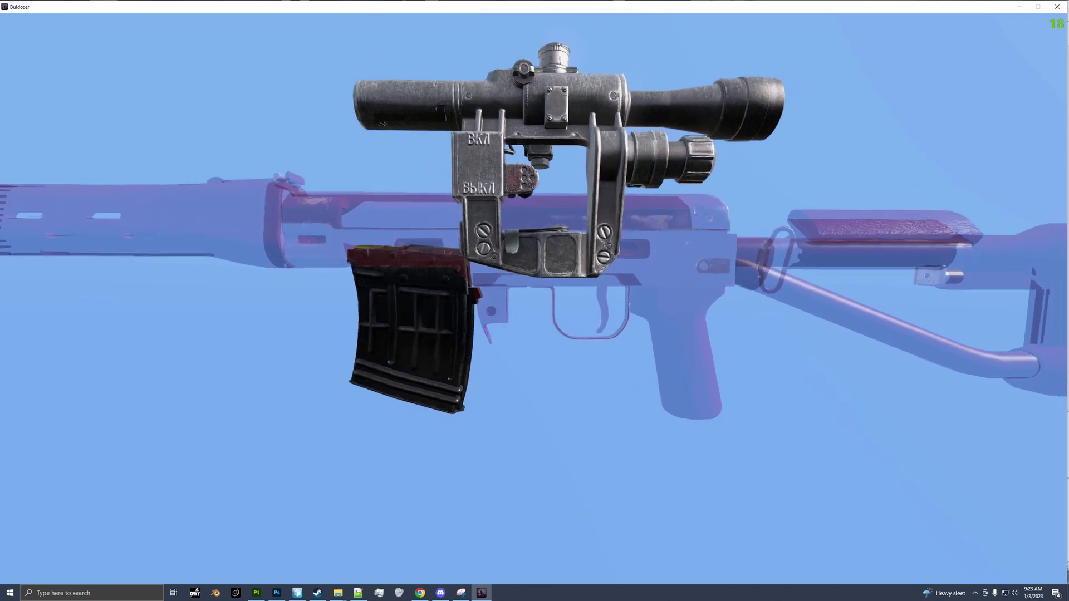
pyautogui.hotkey('alt', 'Tab')
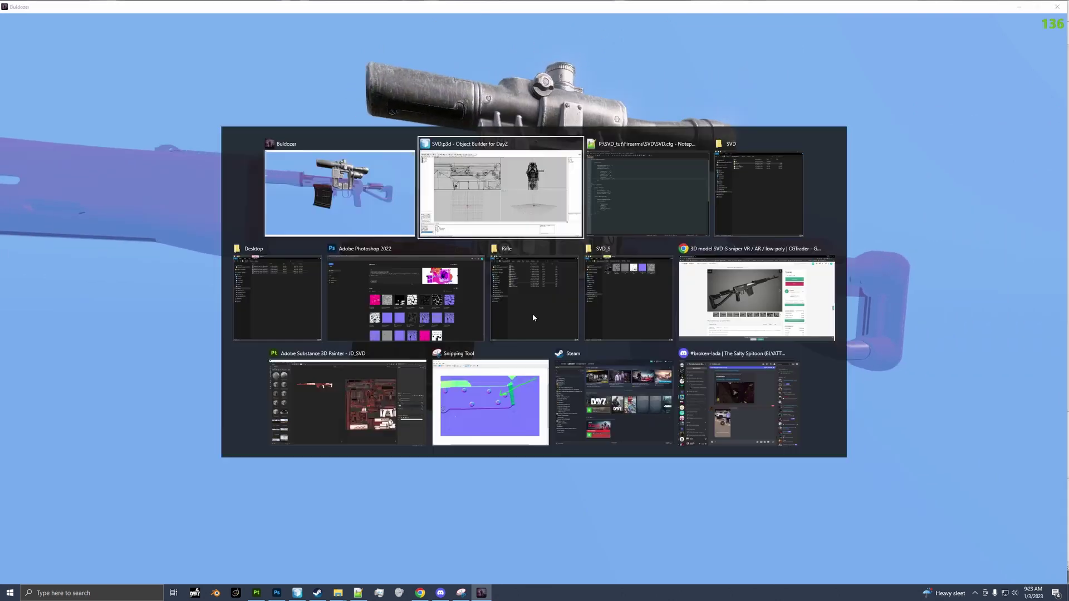
pyautogui.moveTo(456, 174); pyautogui.dragTo(456, 177, button='right')
pyautogui.hotkey('alt', 'Tab')
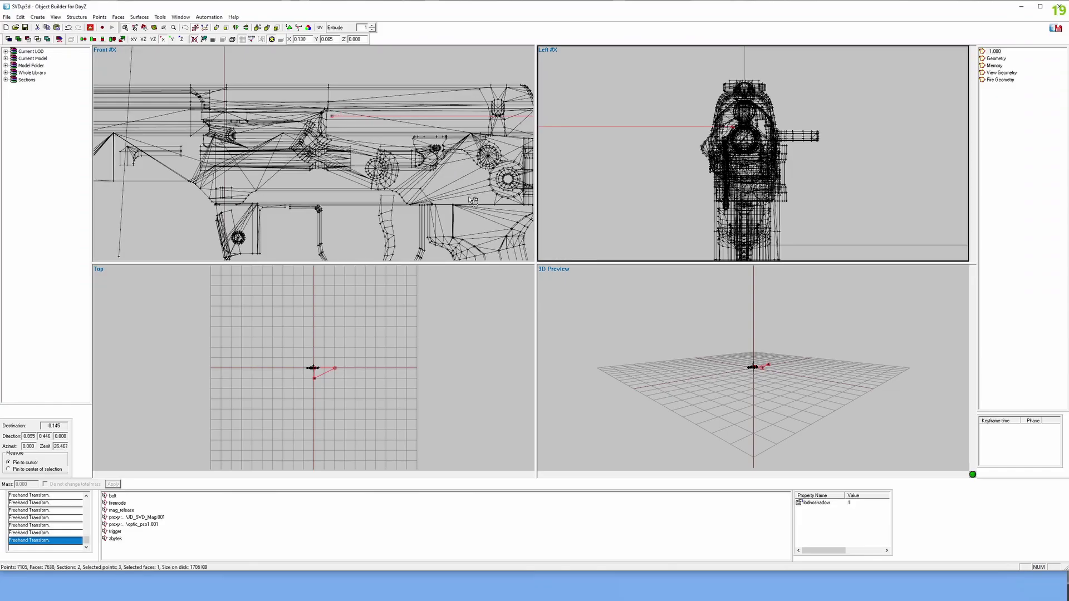
pyautogui.hotkey('alt', 'Tab')
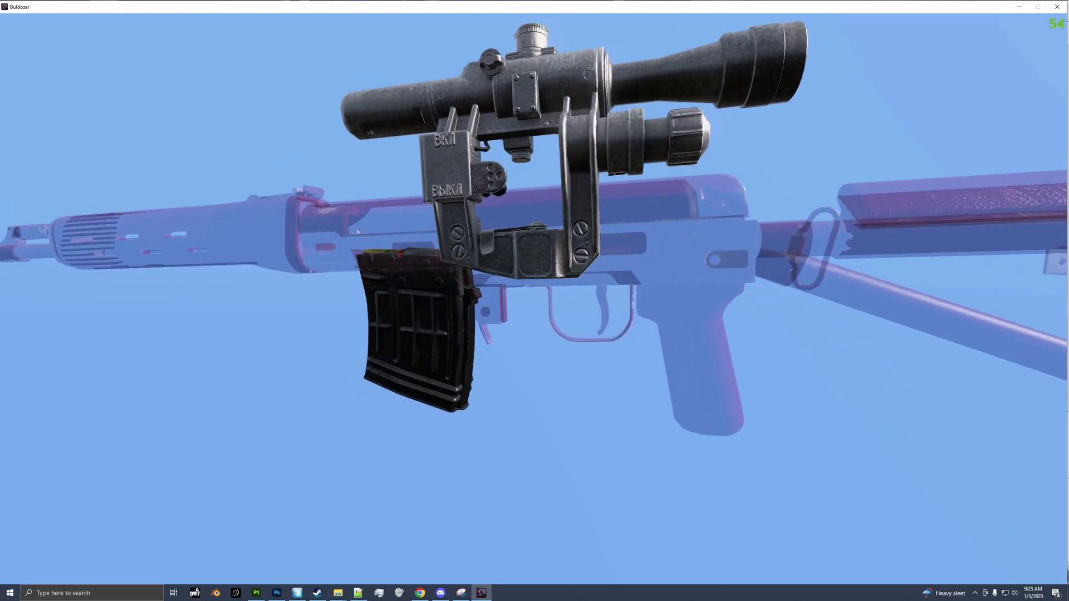
pyautogui.scroll(-5, 534, 301)
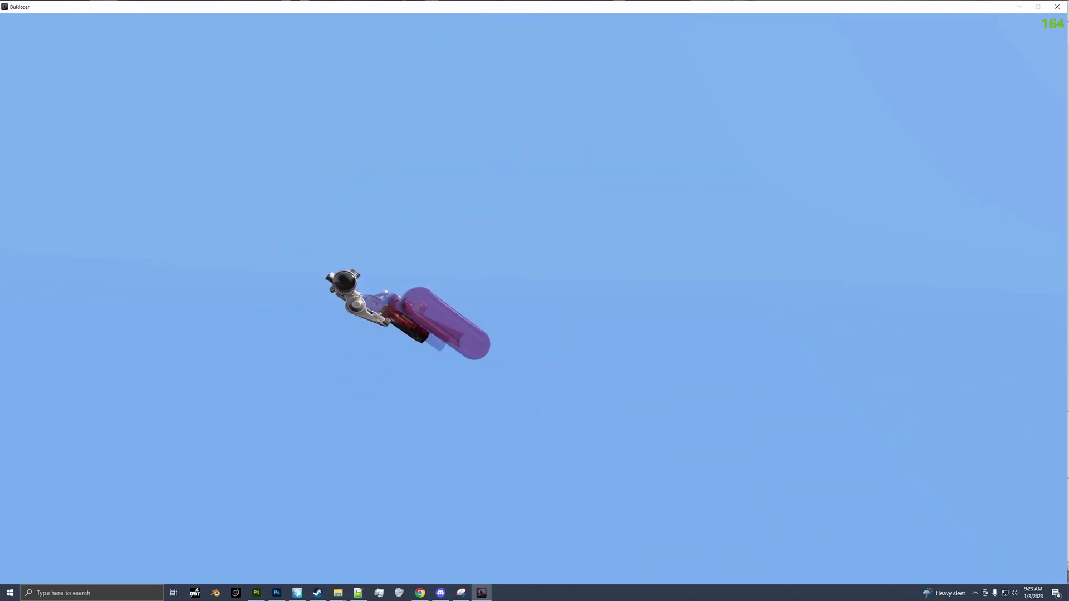
pyautogui.scroll(5, 535, 300)
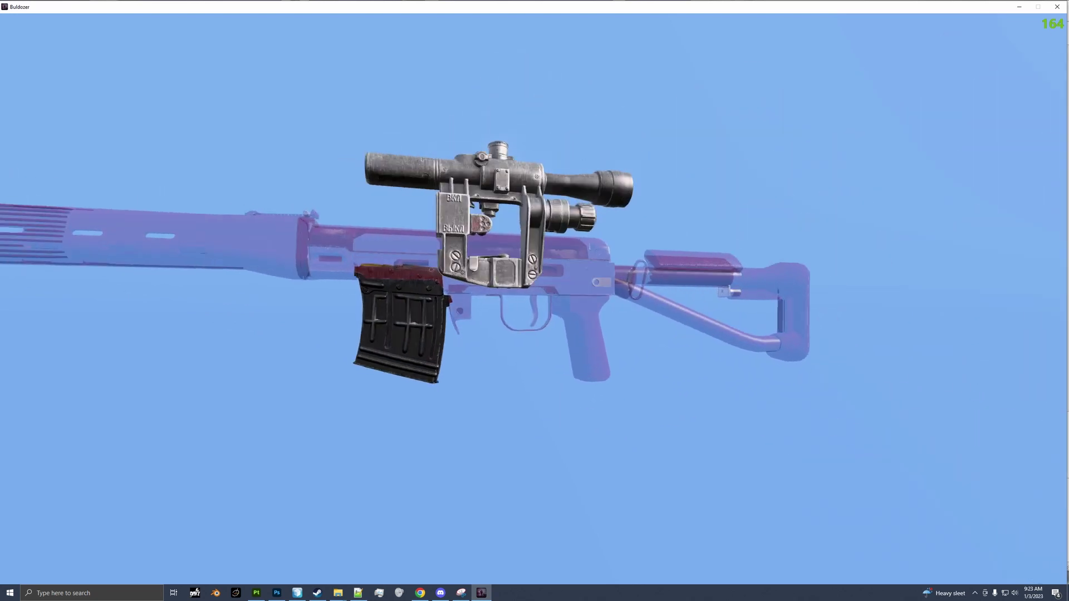
# Create a proxy for suppressor_545.p3d from the DZ weapons attachments muzzle folder
pyautogui.scroll(-5, 534, 299)
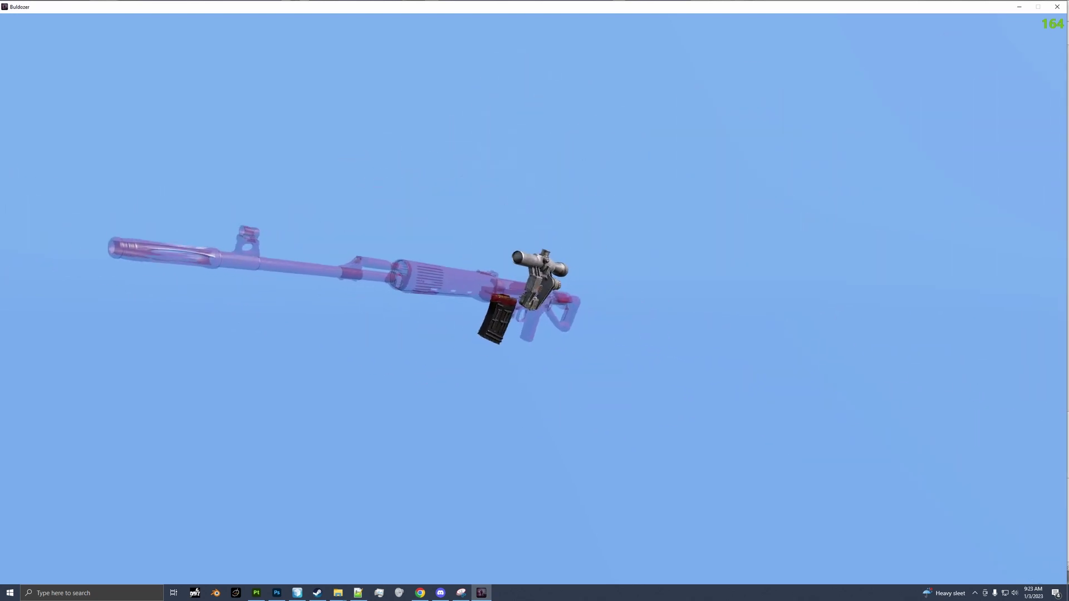
pyautogui.hotkey('alt', 'Tab')
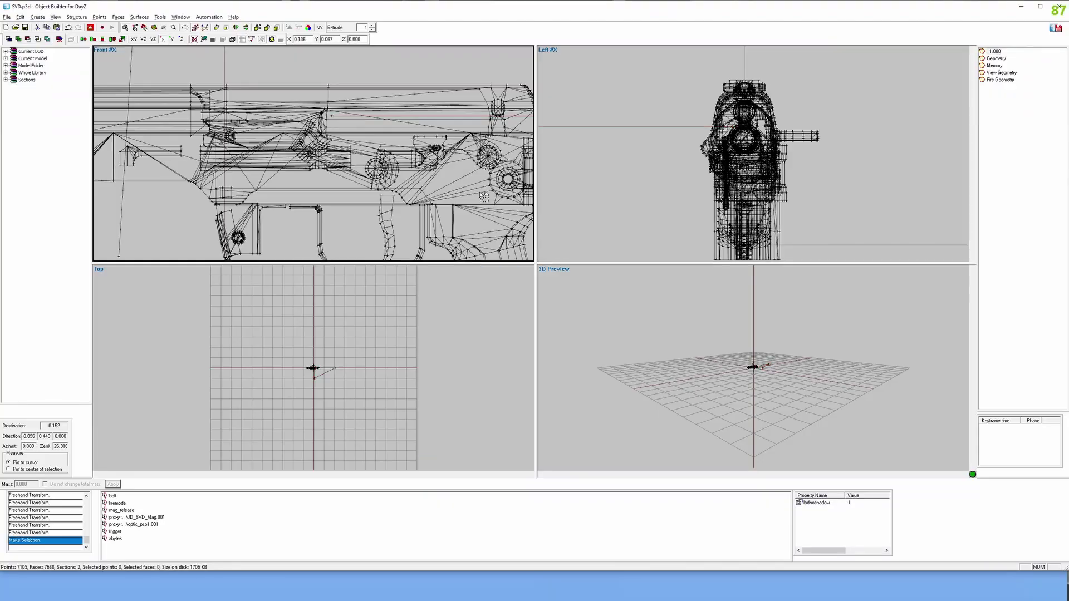
pyautogui.click(37, 17)
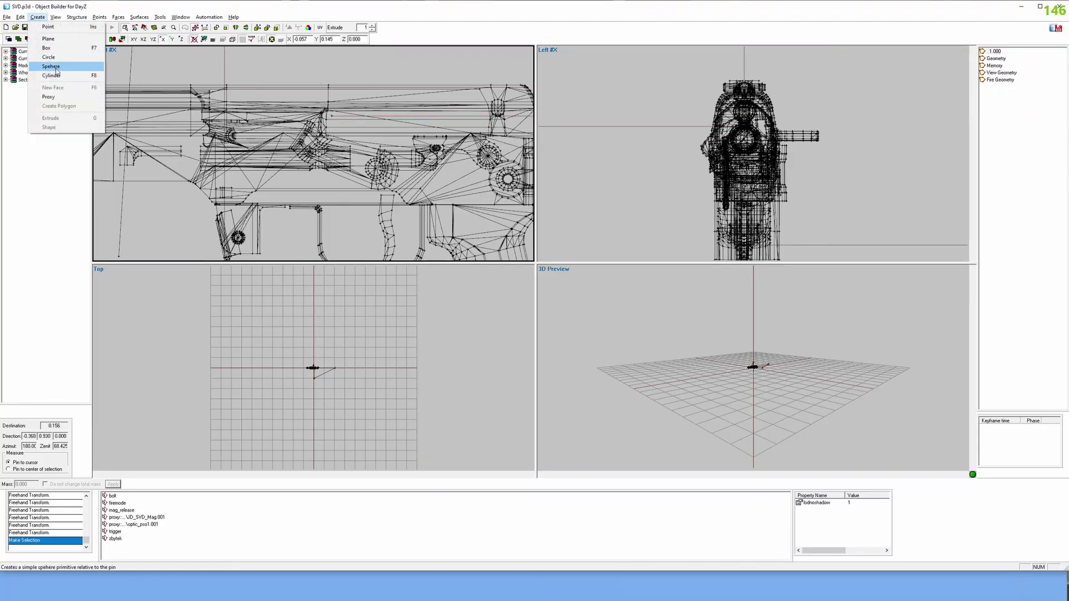
pyautogui.click(49, 97)
pyautogui.click(136, 87)
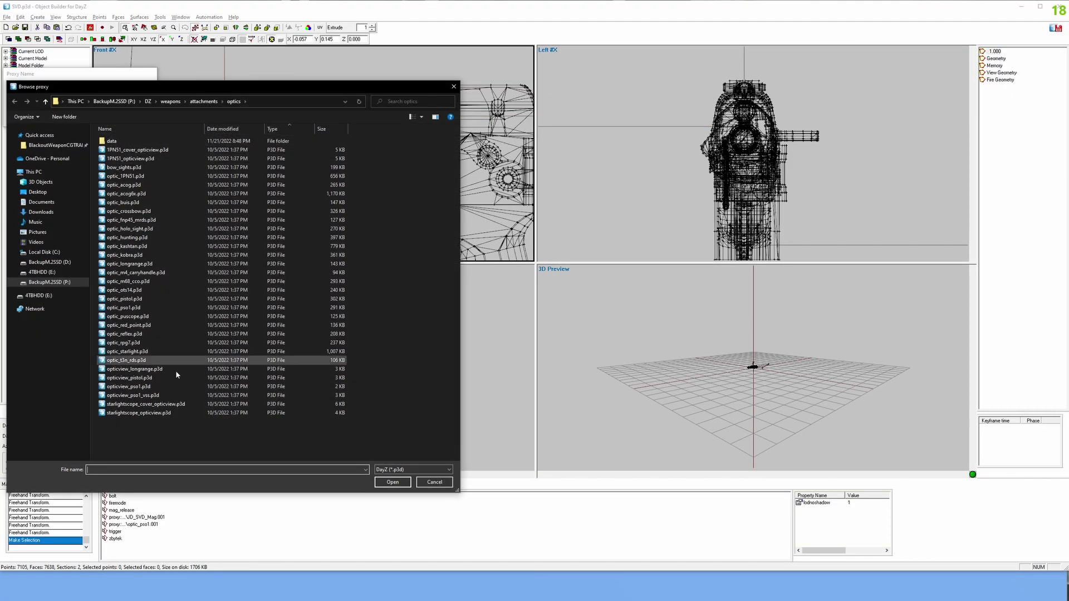
pyautogui.click(199, 102)
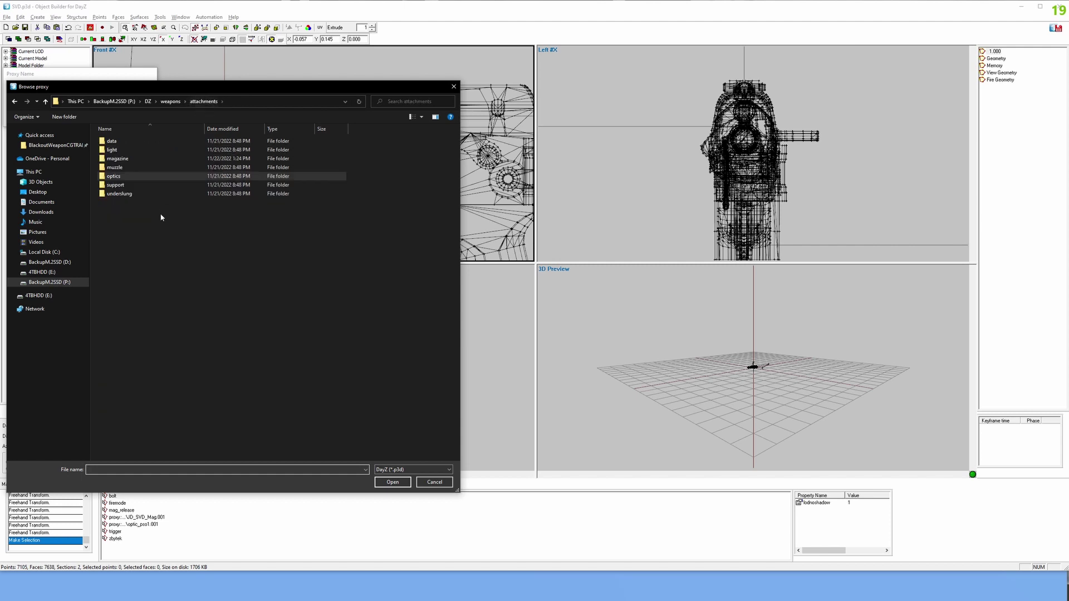
pyautogui.doubleClick(135, 182)
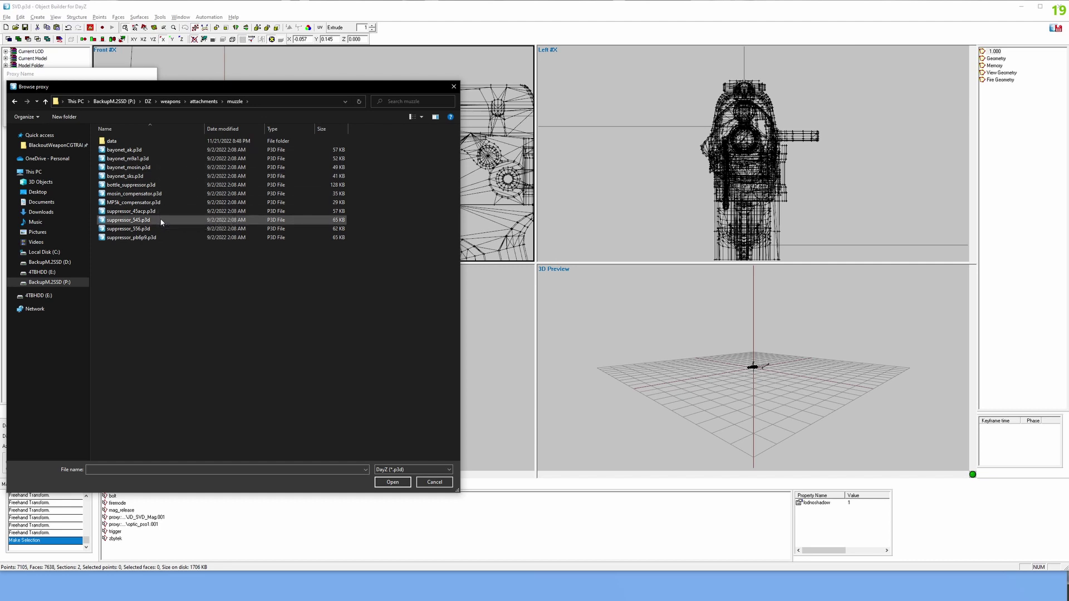
pyautogui.click(389, 483)
pyautogui.click(107, 118)
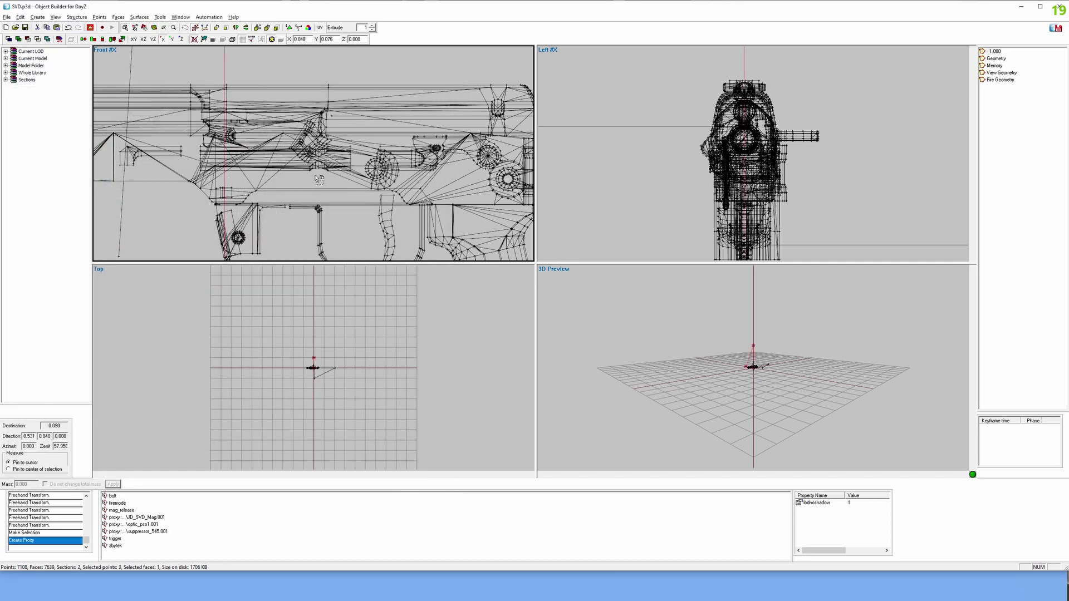
# Rotate the suppressor proxy's selected points by -90 on Z relative to the pin and check its orientation in Buldozer
pyautogui.hotkey('alt', 'Tab')
pyautogui.moveTo(563, 289); pyautogui.dragTo(544, 288)
pyautogui.hotkey('alt', 'Tab')
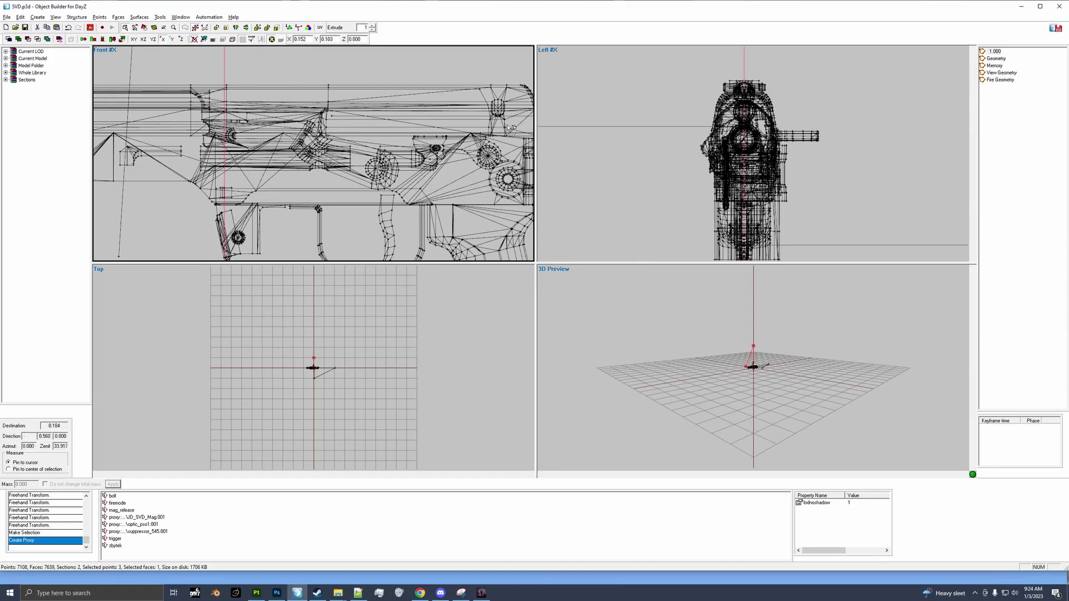
pyautogui.click(280, 39)
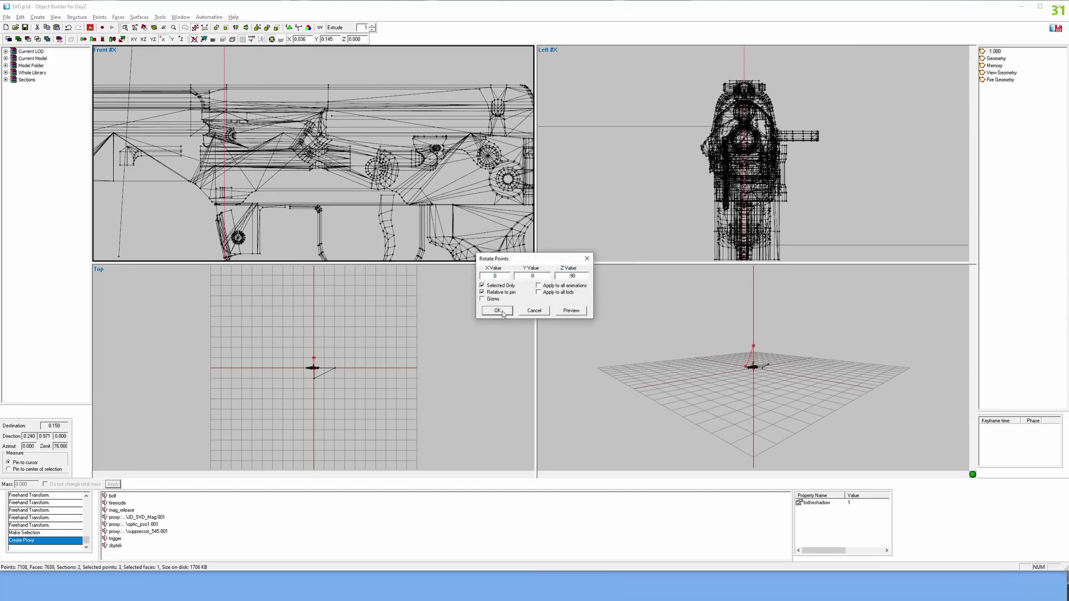
pyautogui.click(502, 312)
pyautogui.hotkey('alt', 'Tab')
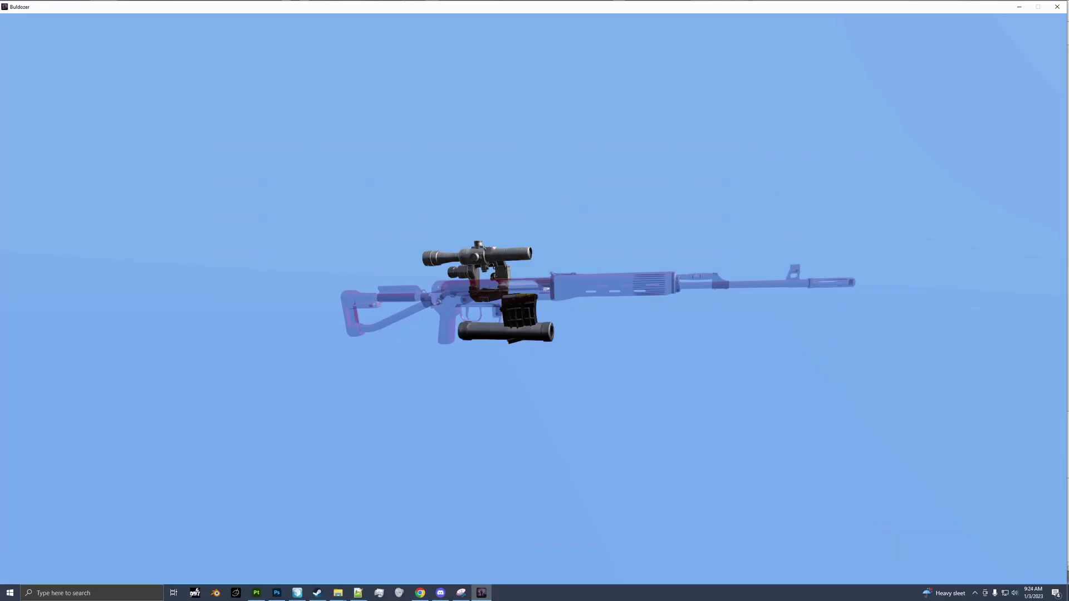
# Move the suppressor proxy up to the barrel's centreline and forward to the muzzle in the front view
pyautogui.hotkey('alt', 'Tab')
pyautogui.scroll(-8, 329, 195)
pyautogui.scroll(2, 293, 193)
pyautogui.moveTo(293, 193); pyautogui.dragTo(318, 202, button='middle')
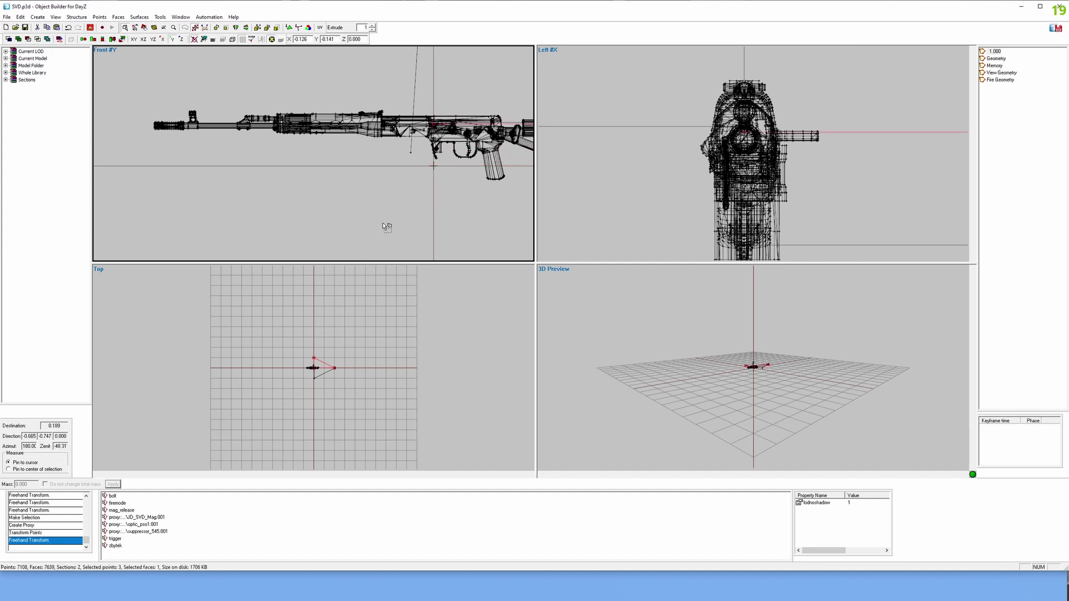
pyautogui.keyDown('shift'); pyautogui.moveTo(108, 230); pyautogui.dragTo(109, 230); pyautogui.keyUp('shift')
pyautogui.scroll(4, 114, 222)
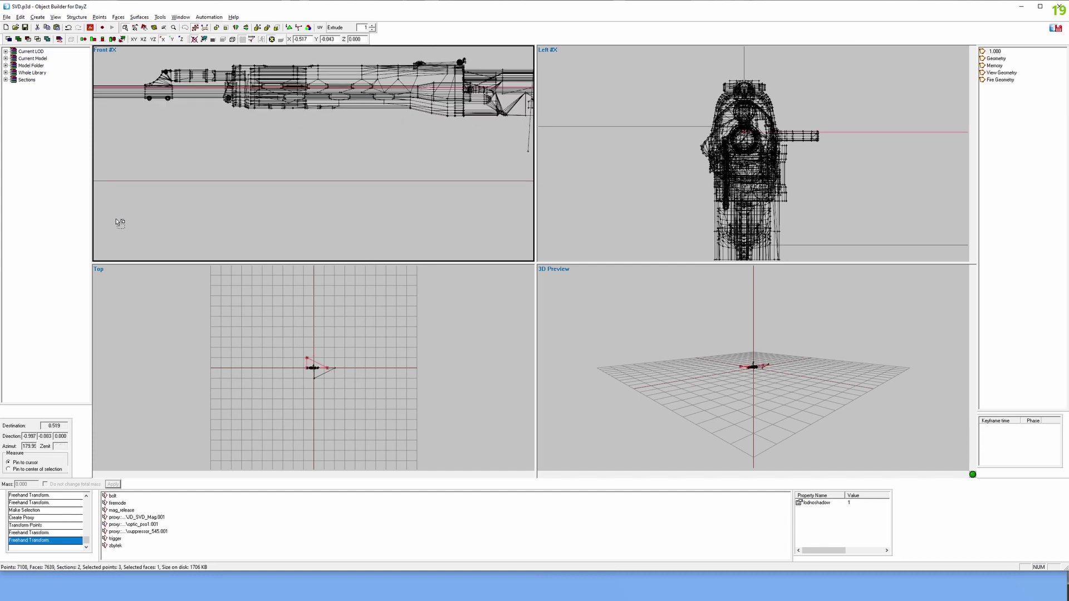
pyautogui.moveTo(117, 222); pyautogui.dragTo(120, 231, button='middle')
pyautogui.scroll(5, 119, 231)
pyautogui.moveTo(162, 195); pyautogui.dragTo(163, 197, button='middle')
pyautogui.moveTo(384, 170); pyautogui.dragTo(355, 183, button='middle')
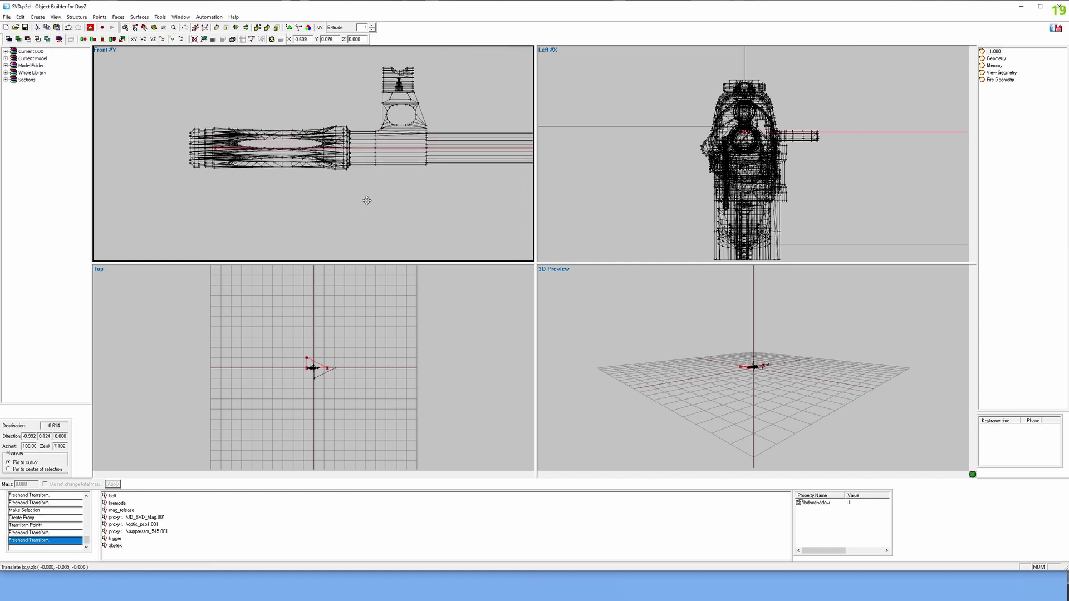
# Shift the suppressor proxy forward along the barrel past the front sight, checking its placement in Buldozer
pyautogui.hotkey('alt', 'Tab')
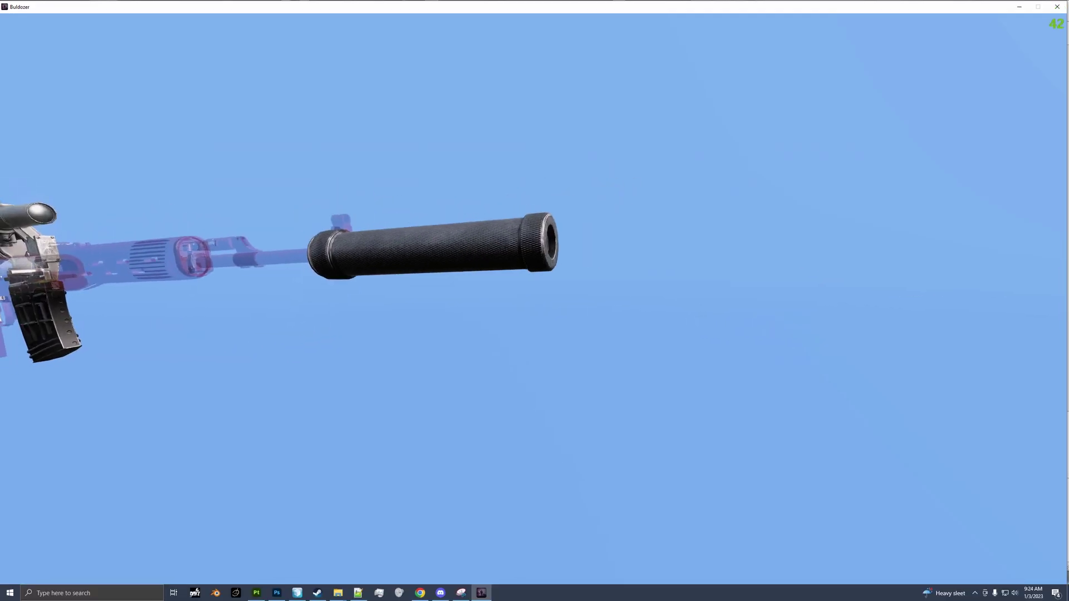
pyautogui.hotkey('alt', 'Tab')
pyautogui.moveTo(342, 180); pyautogui.dragTo(356, 185, button='middle')
pyautogui.hotkey('alt', 'Tab')
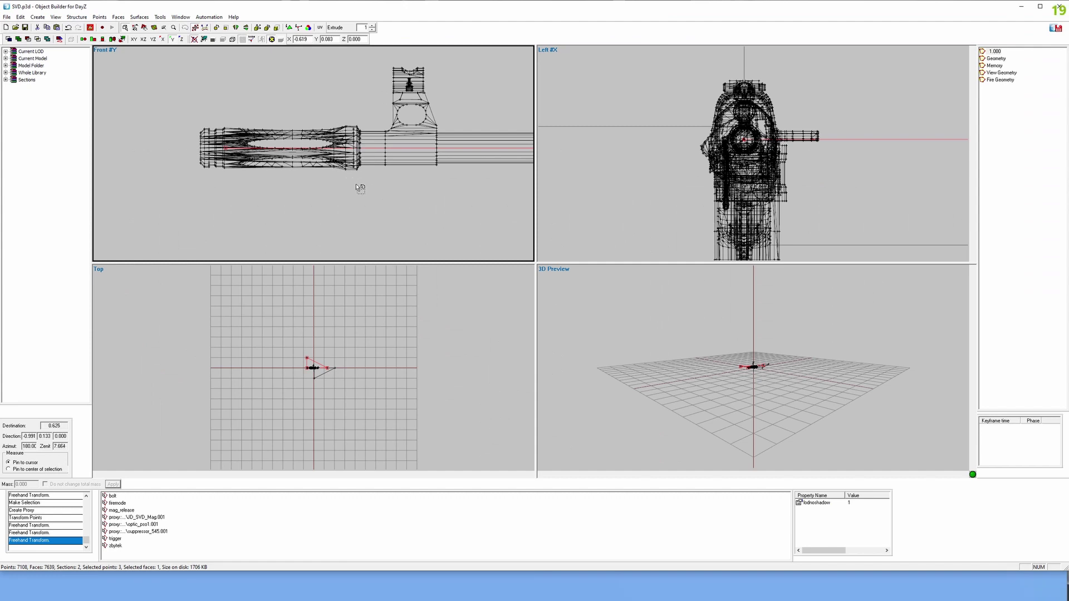
pyautogui.hotkey('alt', 'Tab')
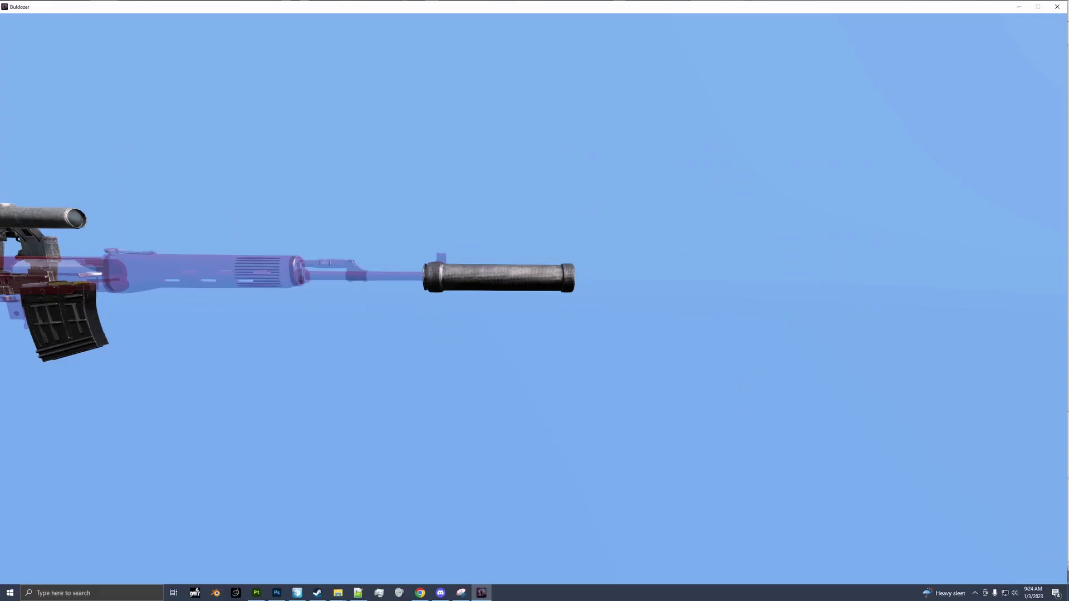
pyautogui.moveTo(535, 300); pyautogui.dragTo(551, 304)
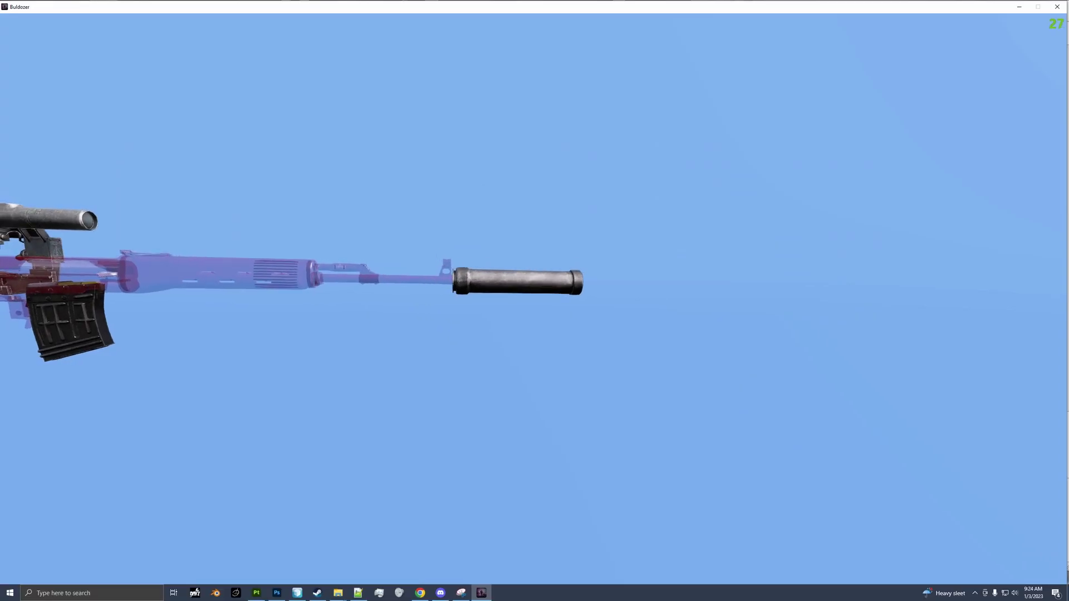
# Inspect the suppressor's alignment with the barrel and front sight up close in Buldozer
pyautogui.scroll(5, 535, 300)
pyautogui.scroll(-3, 534, 301)
pyautogui.scroll(2, 535, 300)
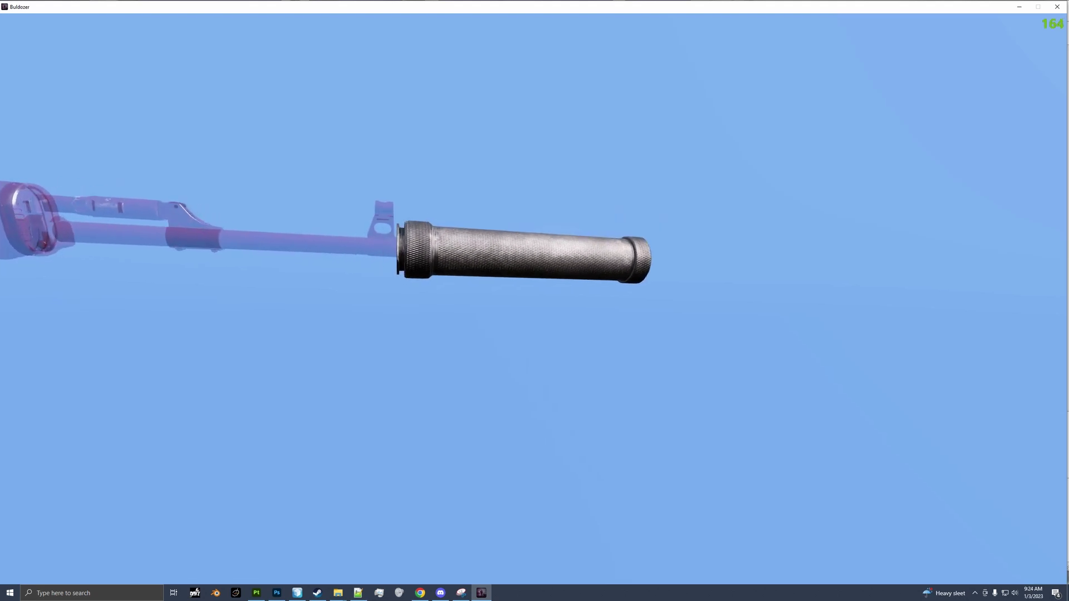
pyautogui.moveTo(534, 301); pyautogui.dragTo(541, 304)
pyautogui.scroll(-1, 535, 301)
pyautogui.scroll(1, 535, 300)
pyautogui.scroll(-3, 535, 300)
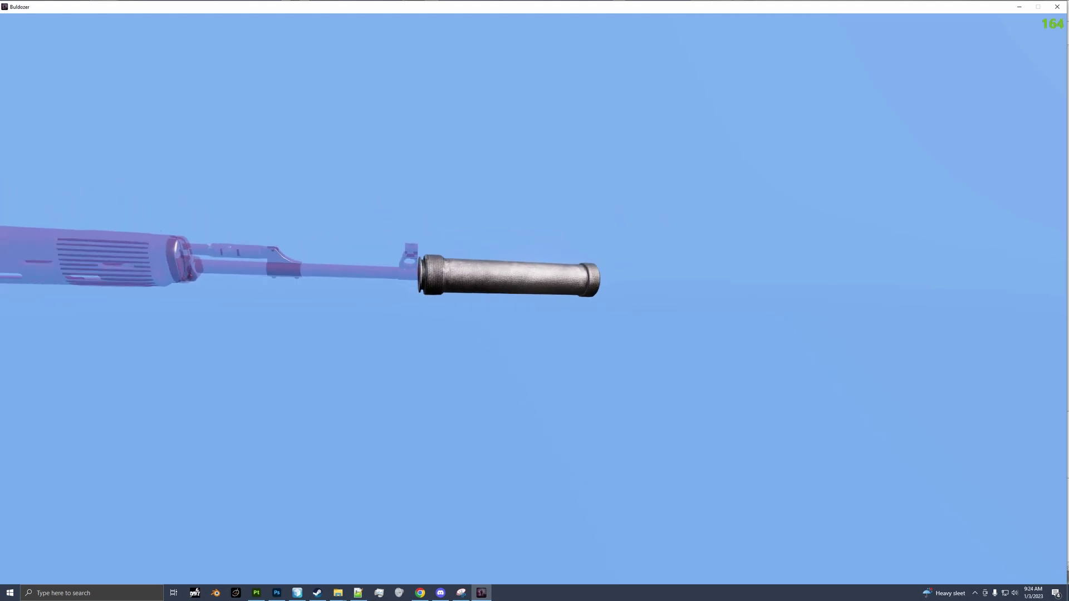
# Duplicate the suppressor_545 proxy and rename the copy to use bottle_suppressor.p3d with proxy ID 1
pyautogui.hotkey('alt', 'Tab')
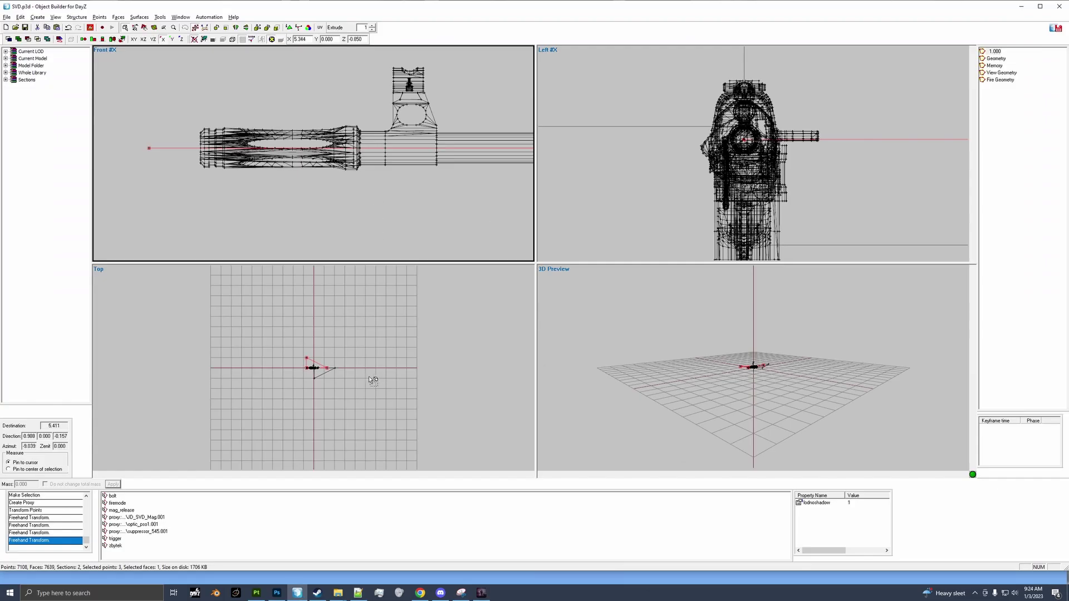
pyautogui.scroll(6, 369, 376)
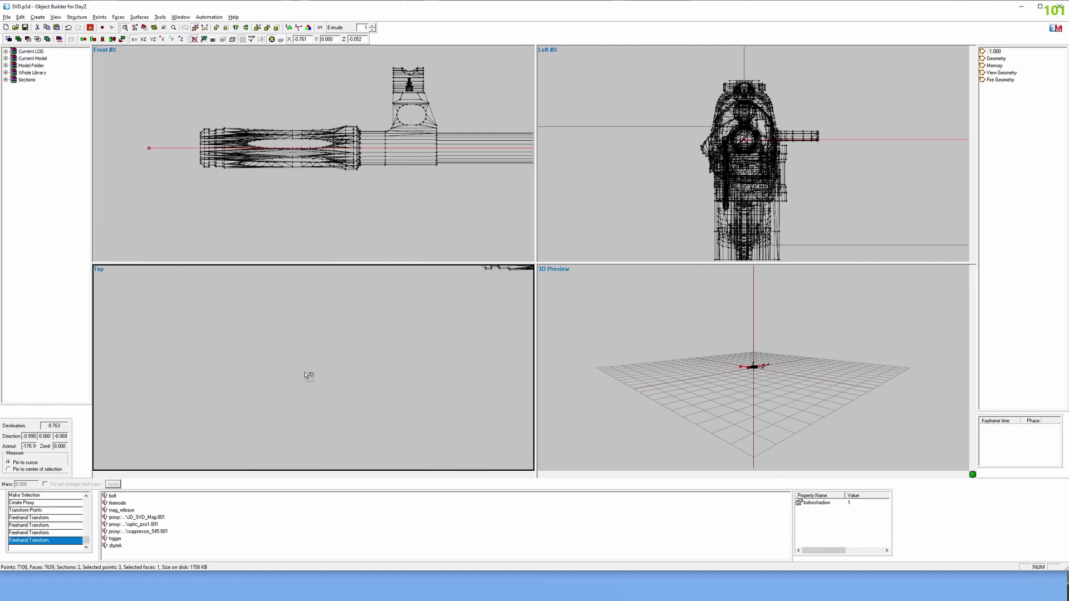
pyautogui.scroll(-5, 308, 376)
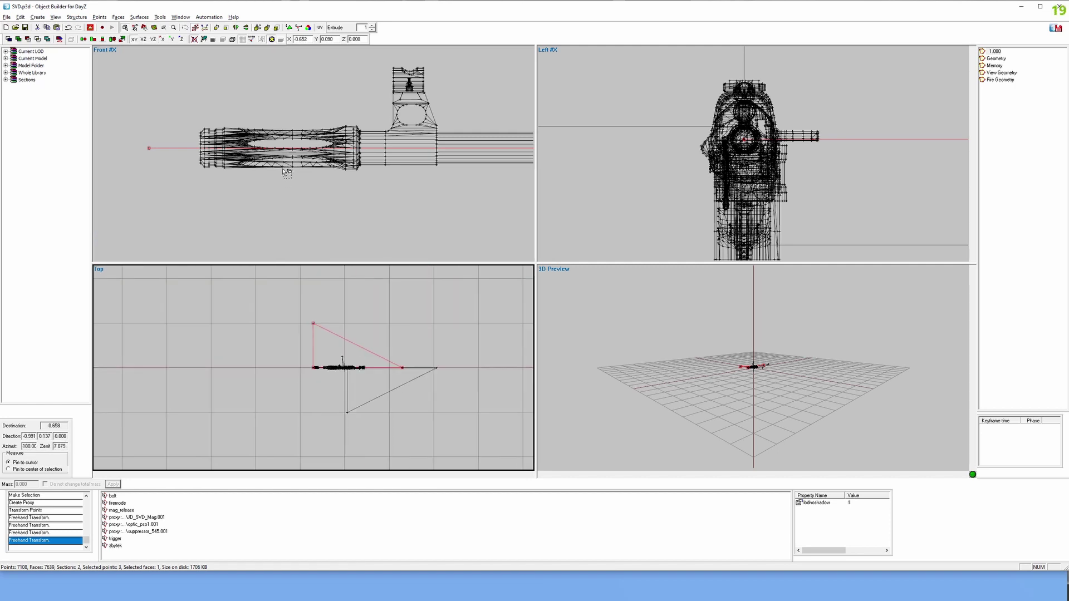
pyautogui.scroll(-3, 331, 182)
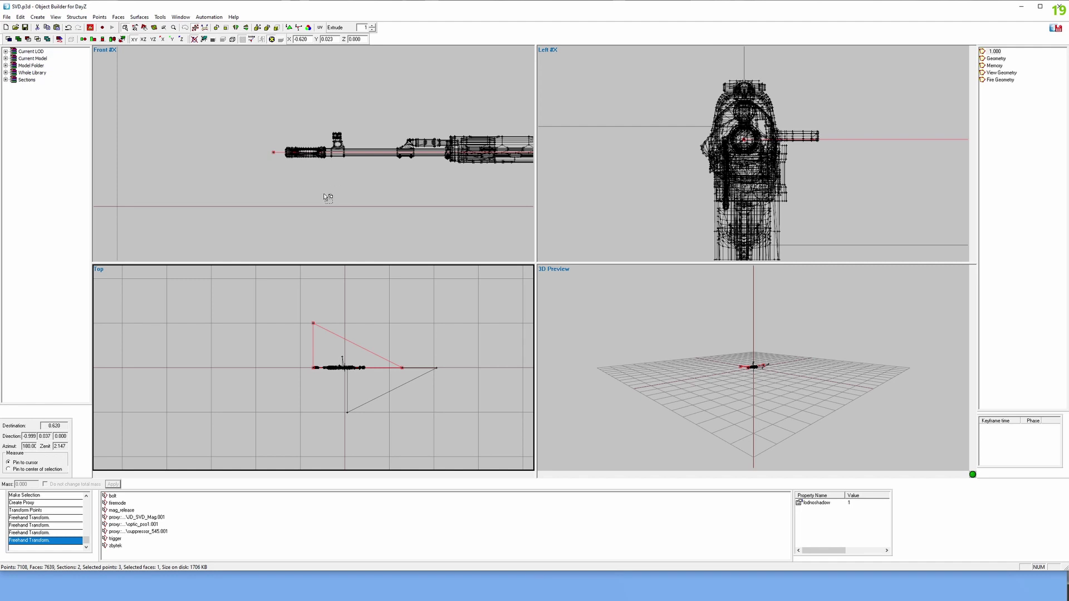
pyautogui.click(169, 539)
pyautogui.rightClick(169, 539)
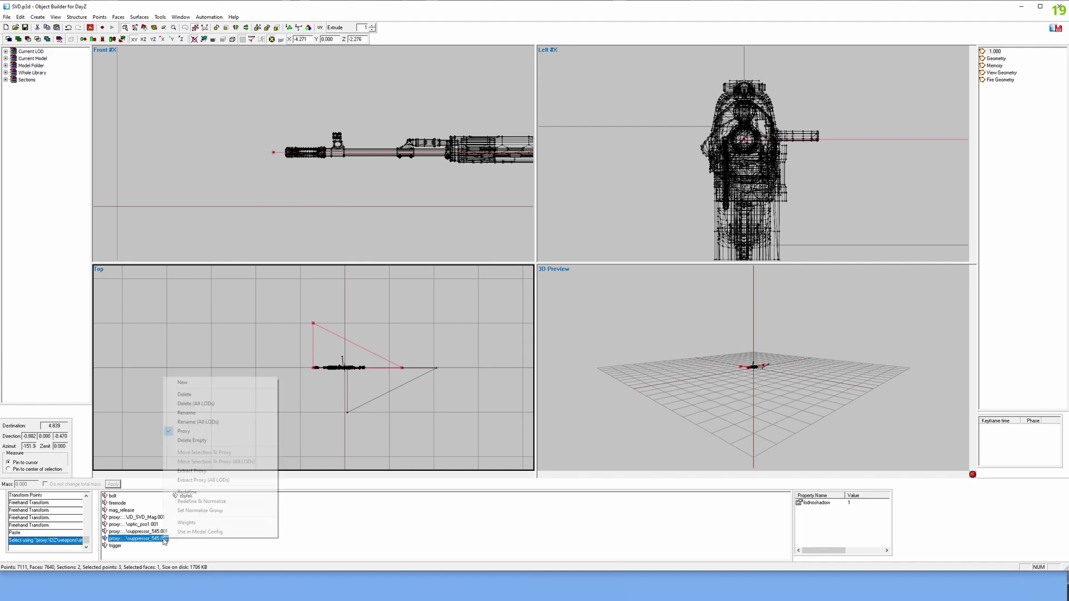
pyautogui.click(230, 414)
pyautogui.click(247, 406)
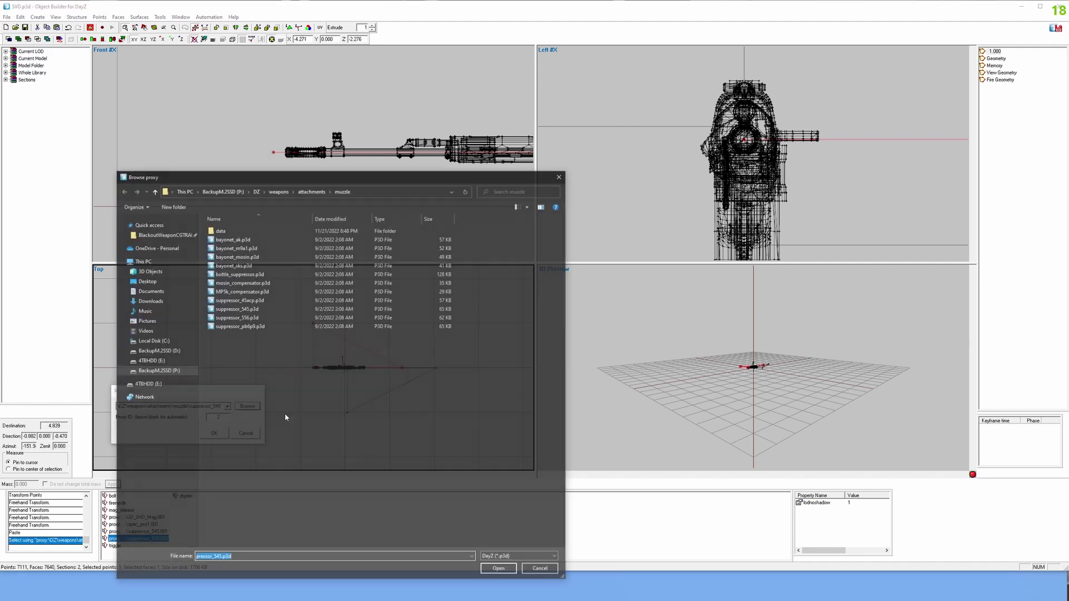
pyautogui.click(268, 273)
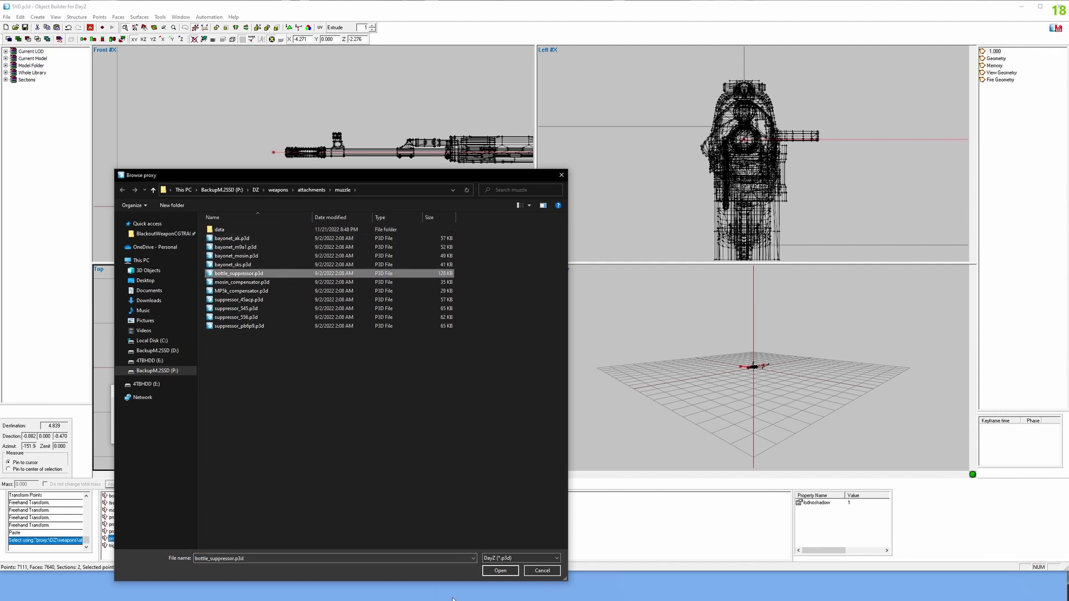
pyautogui.click(499, 570)
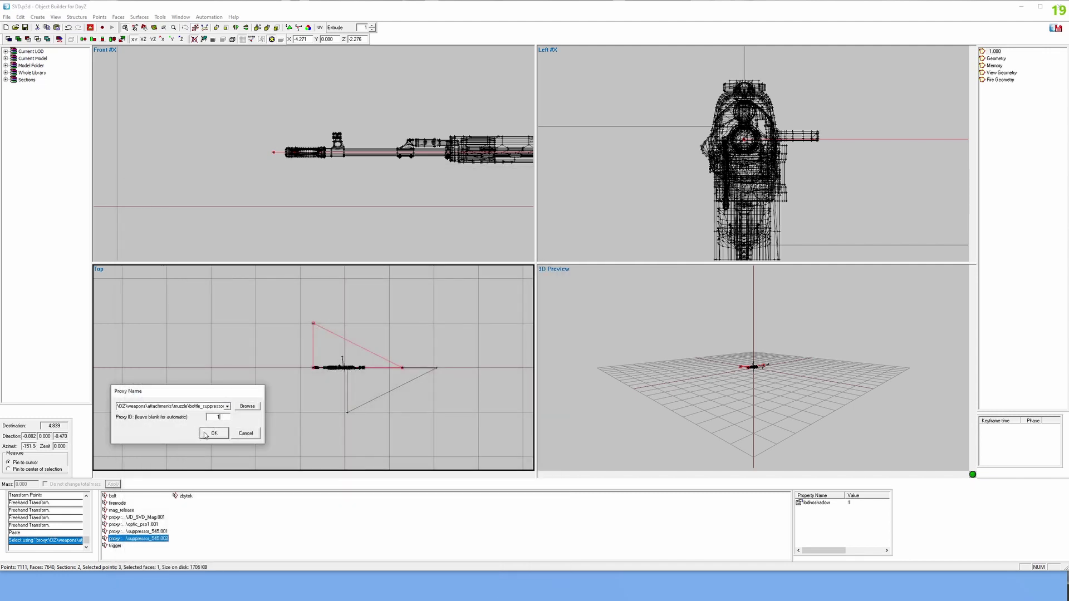
pyautogui.click(212, 433)
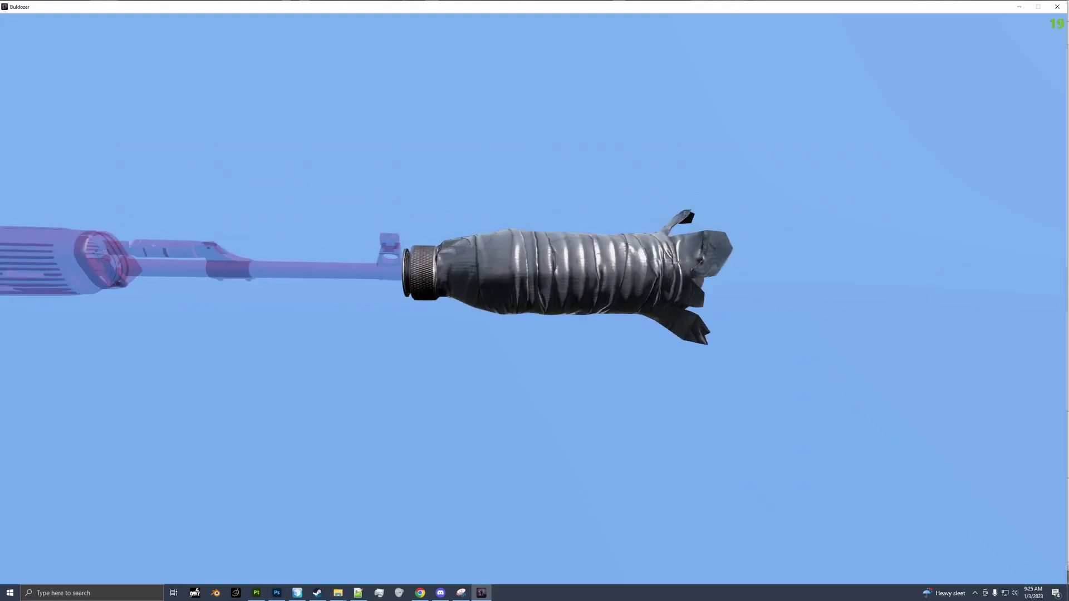
# Fine-tune the bottle suppressor proxy's position at the muzzle in the front view, checking the fit in Buldozer
pyautogui.scroll(3, 535, 301)
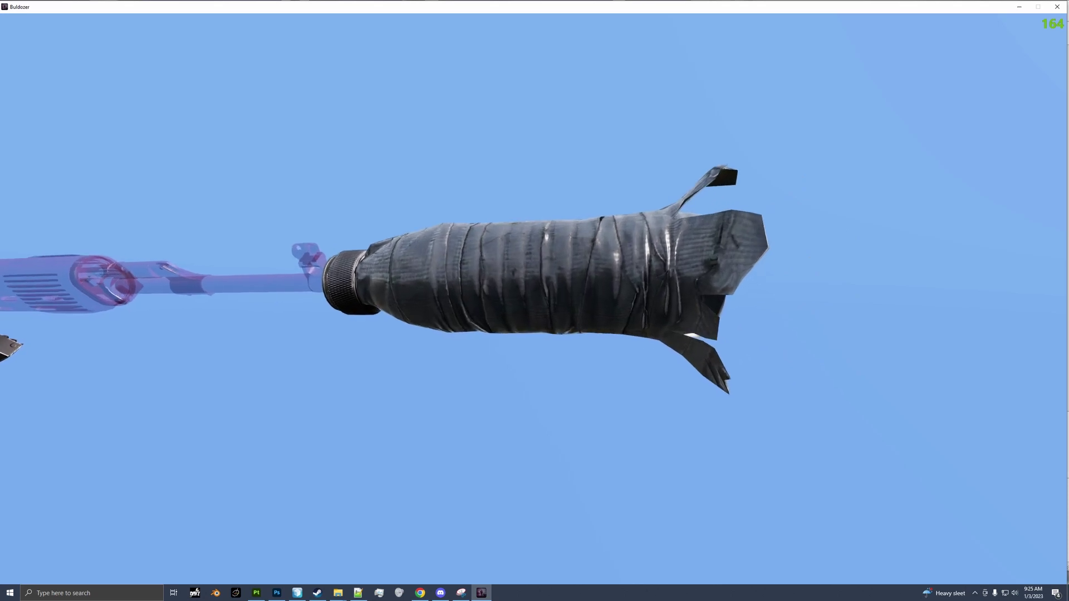
pyautogui.hotkey('alt', 'Tab')
pyautogui.scroll(3, 384, 199)
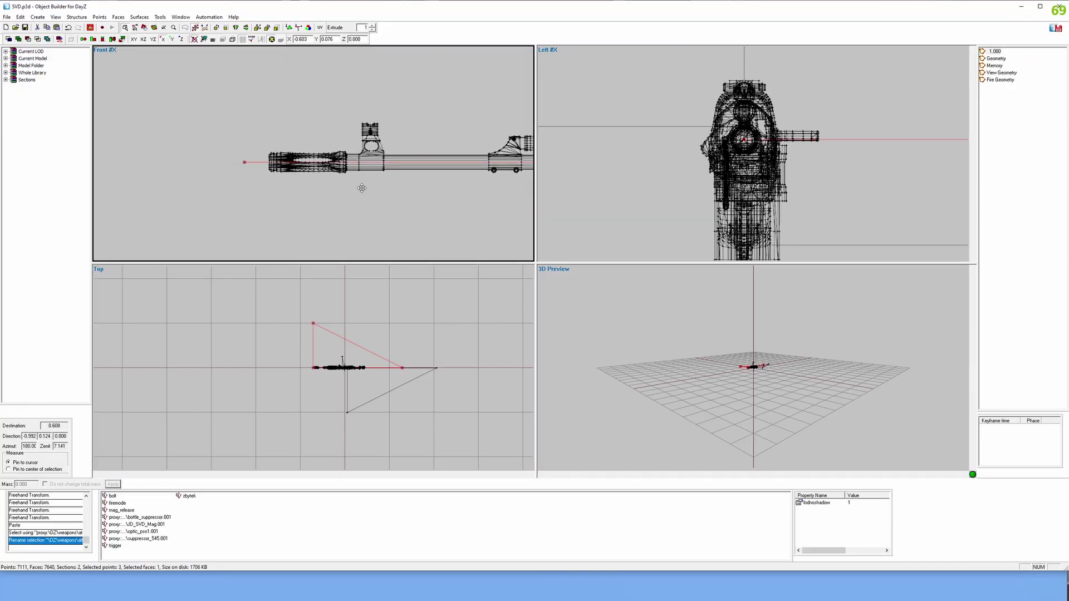
pyautogui.hotkey('alt', 'Tab')
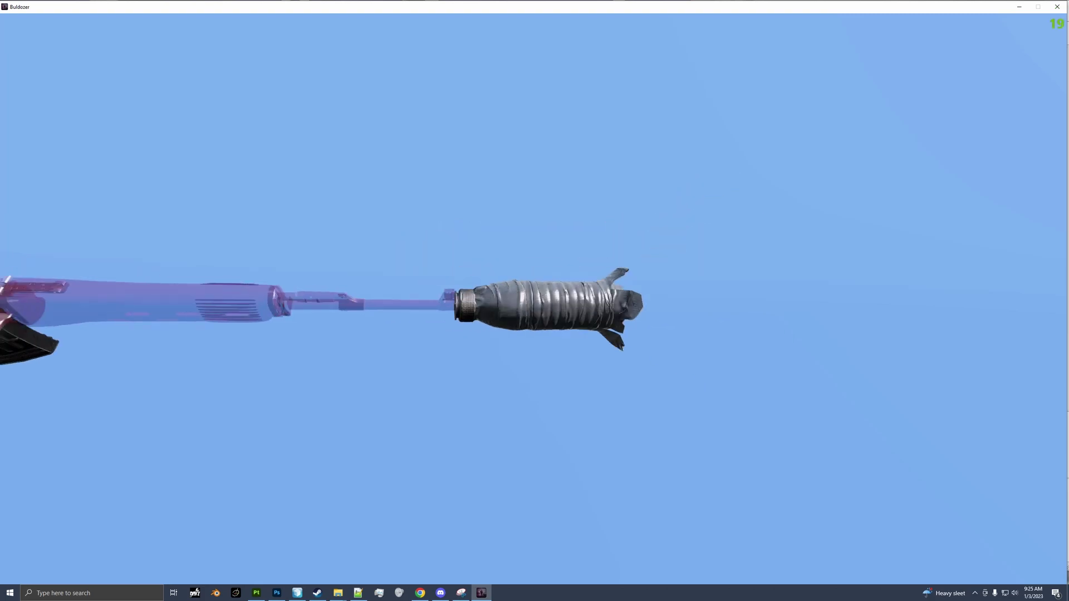
pyautogui.hotkey('alt', 'Tab')
pyautogui.hotkey('alt', 'Tab')
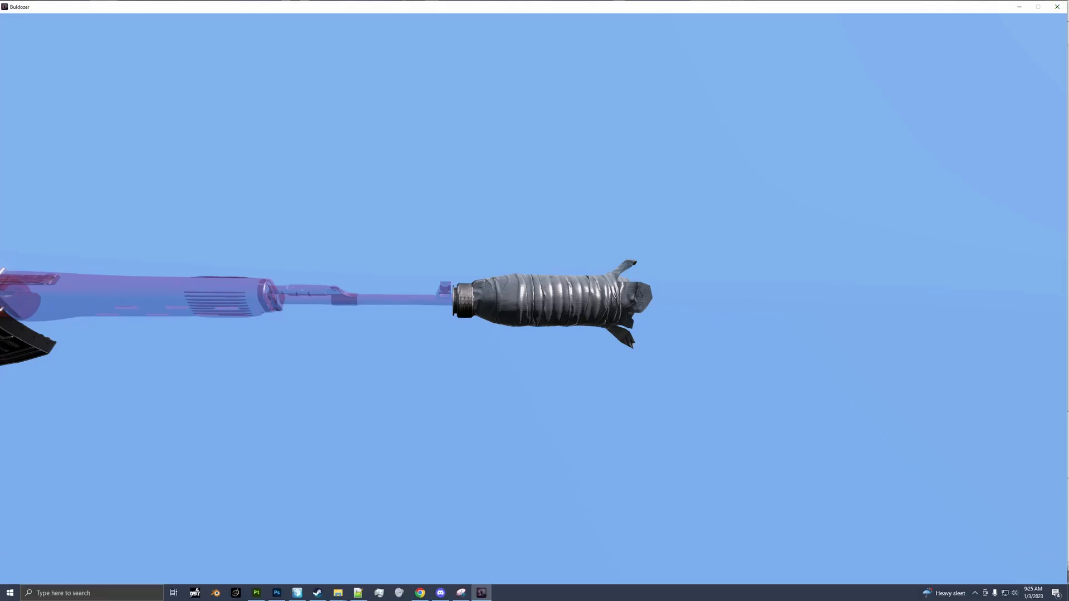
pyautogui.hotkey('alt', 'Tab')
# Examine the whole rifle from the side in Buldozer with its magazine, scope and bottle suppressor attached
pyautogui.hotkey('alt', 'Tab')
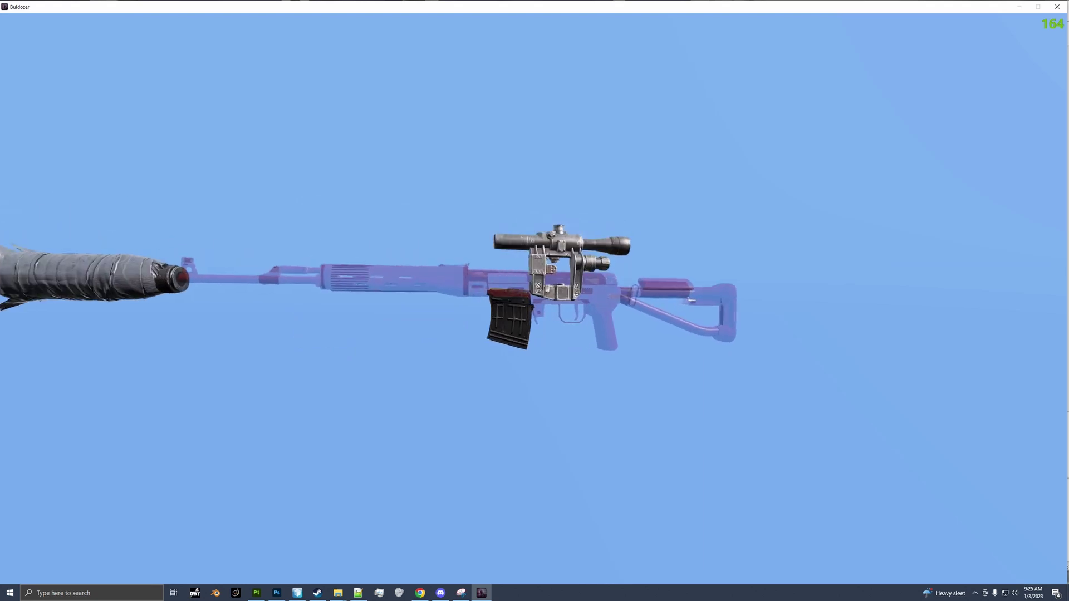
pyautogui.hotkey('alt', 'Tab')
pyautogui.scroll(-3, 382, 220)
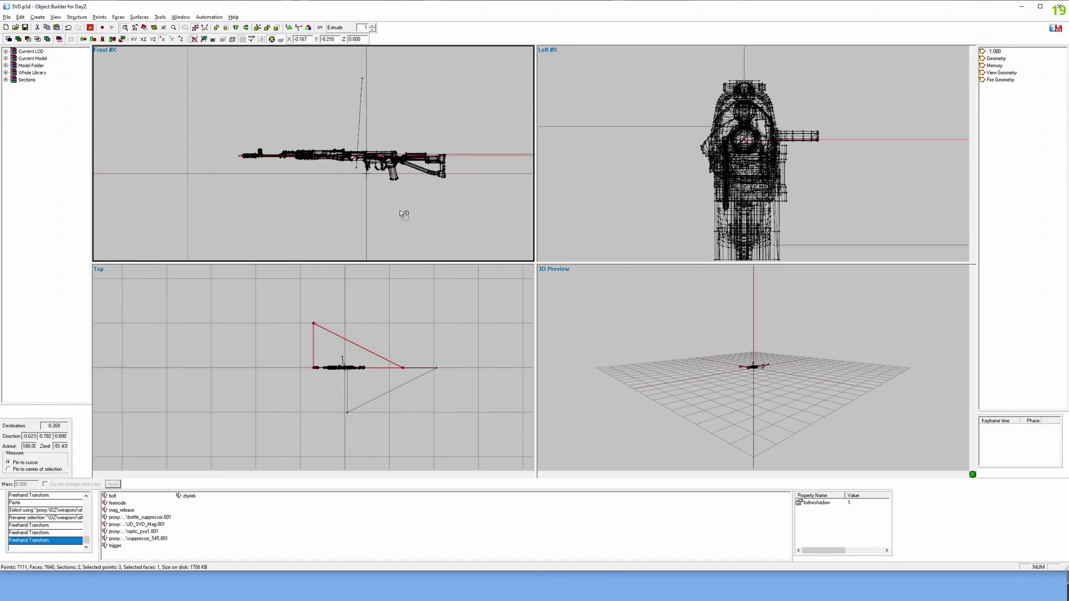
pyautogui.hotkey('alt', 'Tab')
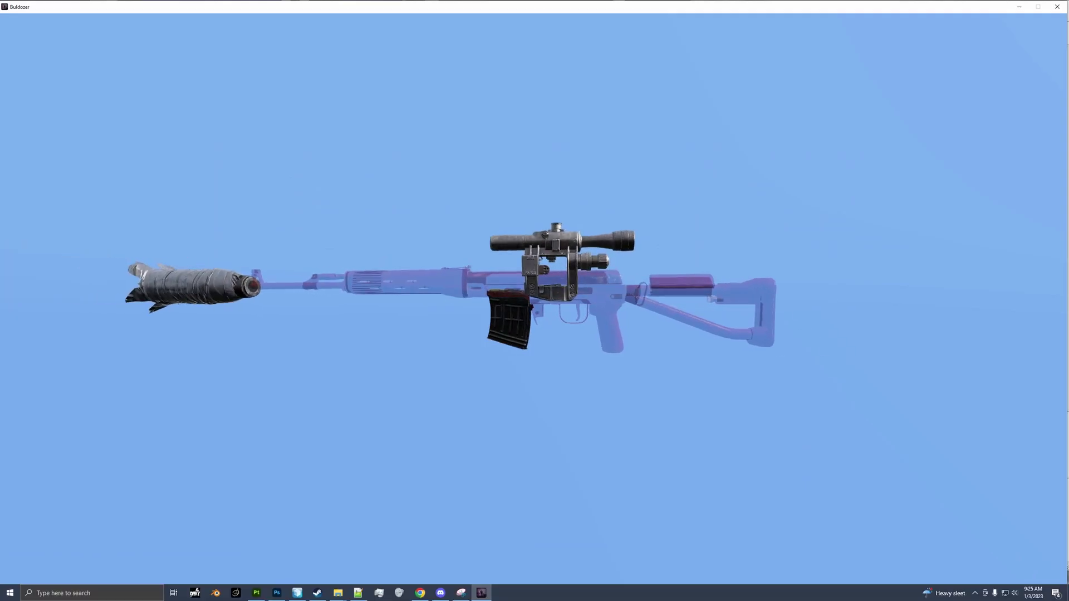
# Create a new proxy in SVD.p3d that uses ghillie_wrap.p3d from the DZ\weapons\attachments\support folder
pyautogui.hotkey('alt', 'Tab')
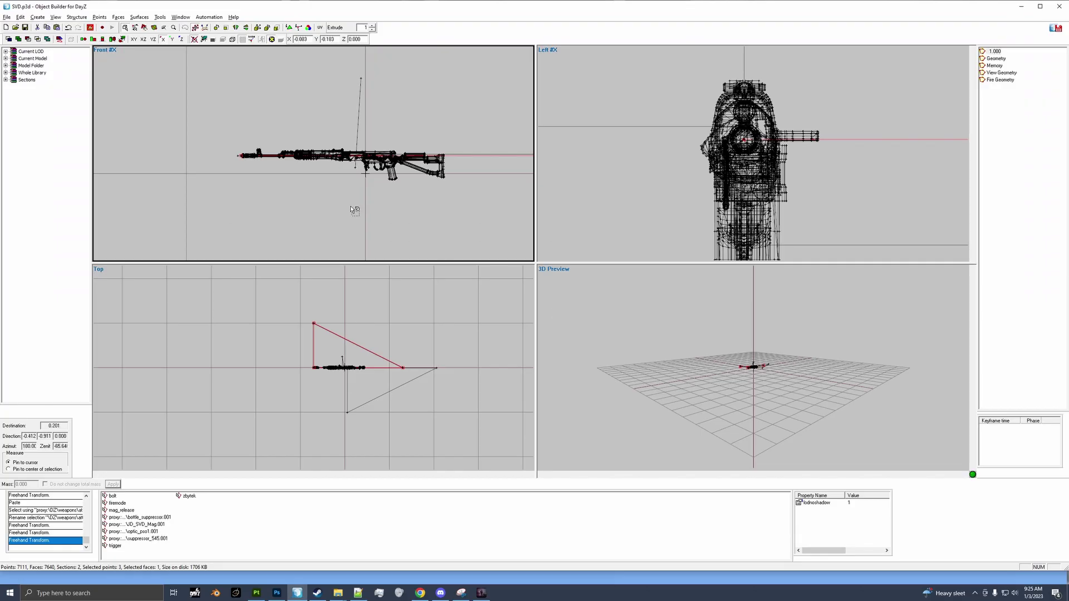
pyautogui.click(355, 210)
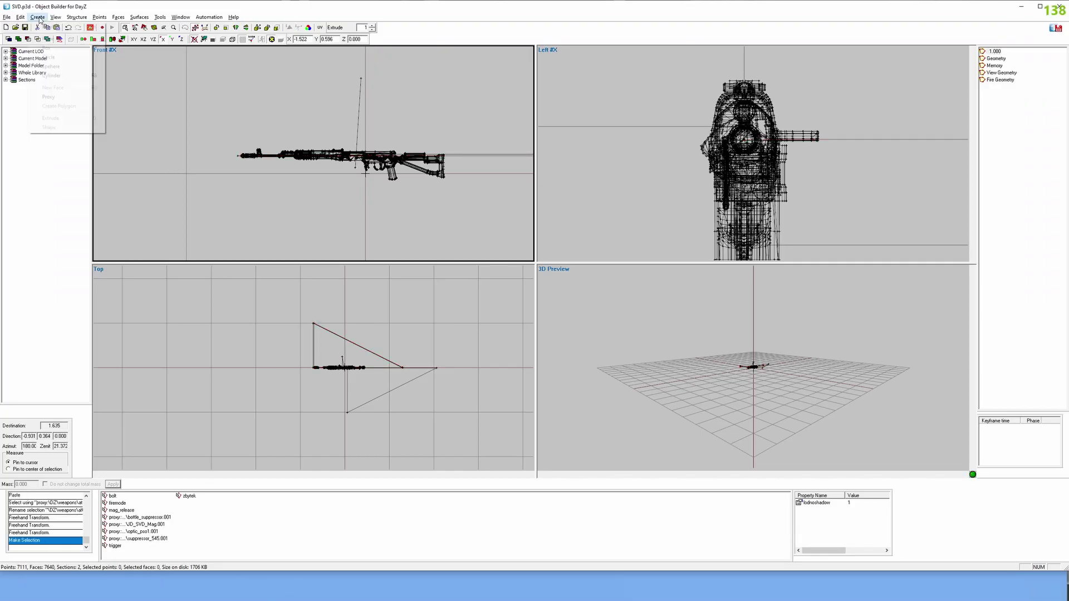
pyautogui.click(49, 97)
pyautogui.click(139, 85)
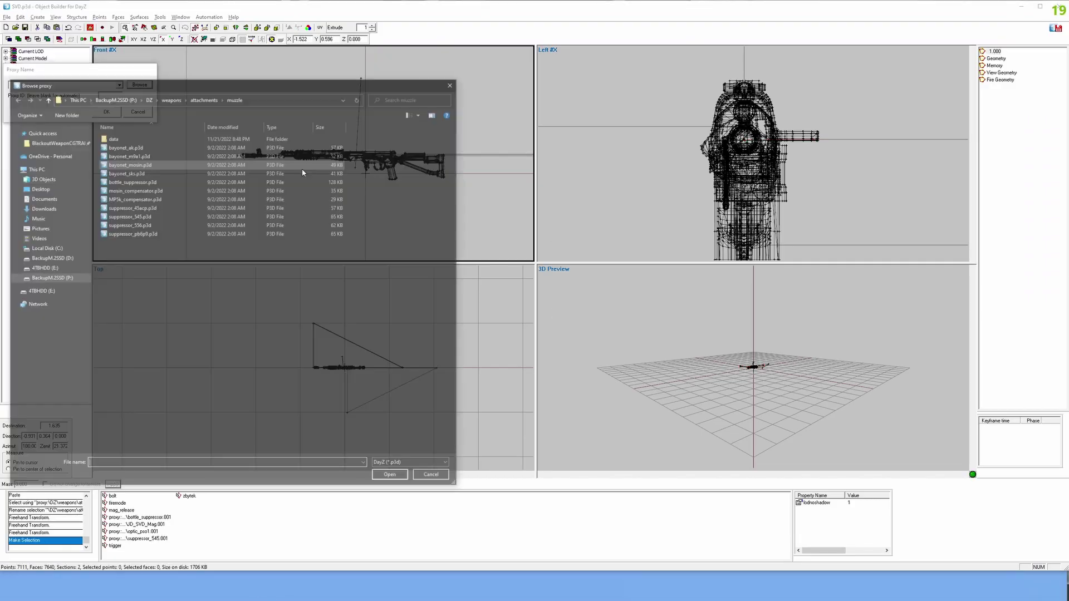
pyautogui.click(170, 98)
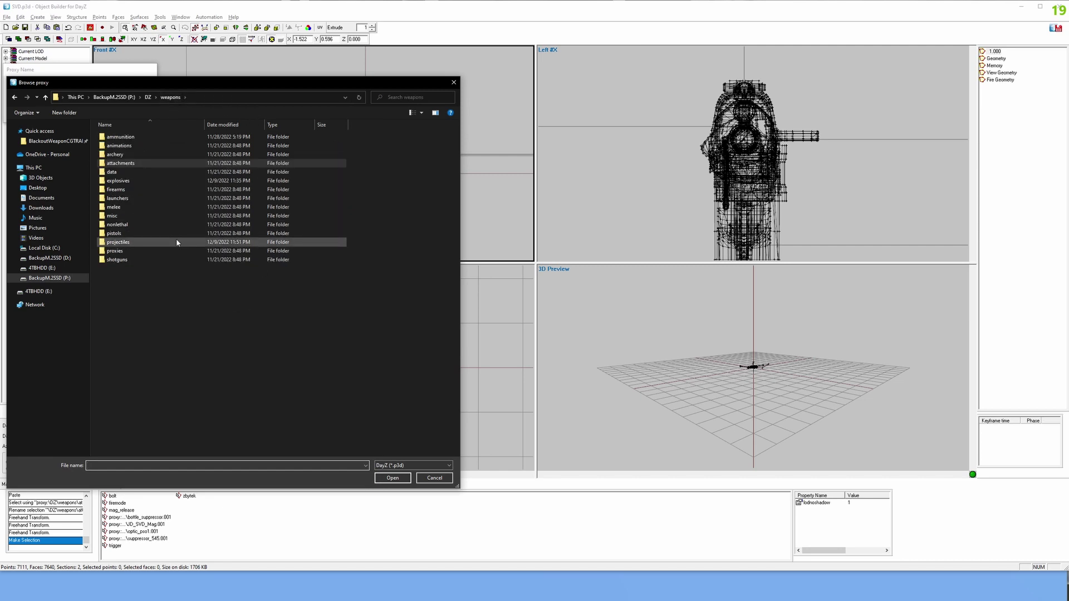
pyautogui.doubleClick(173, 163)
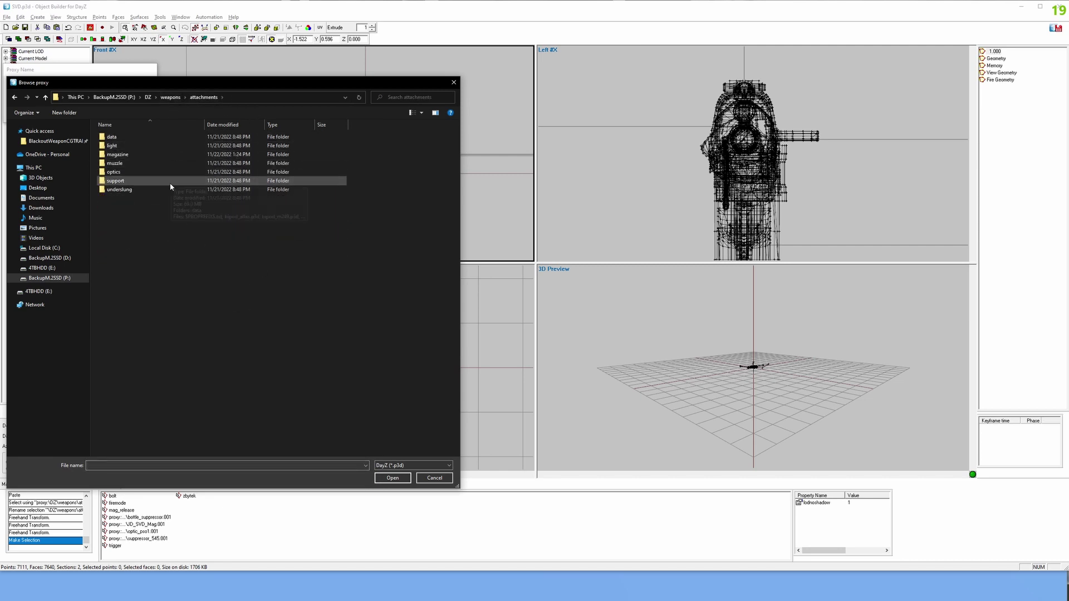
pyautogui.doubleClick(172, 181)
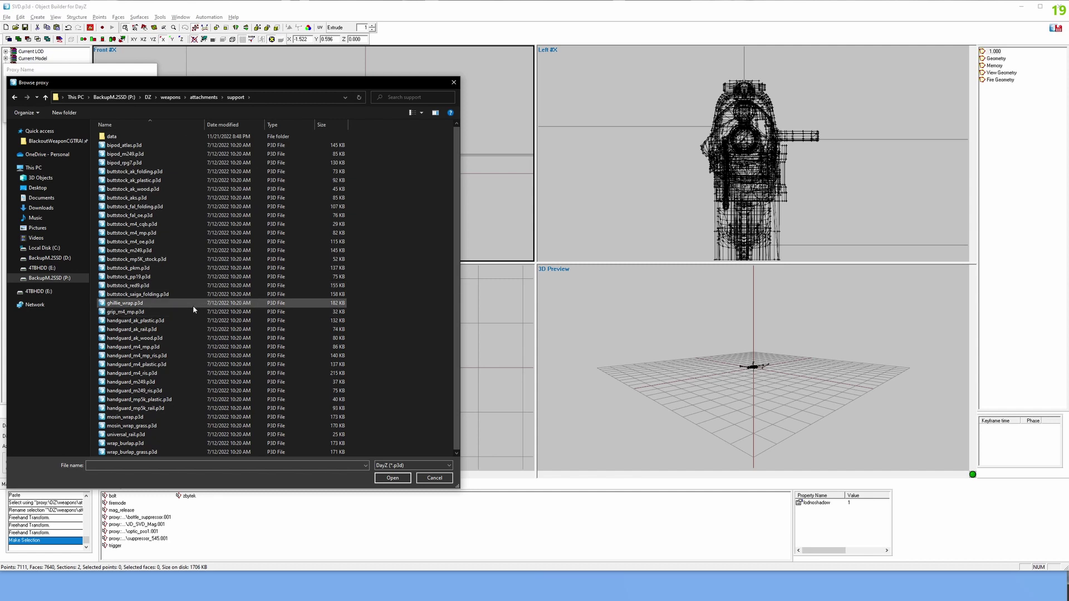
pyautogui.doubleClick(193, 304)
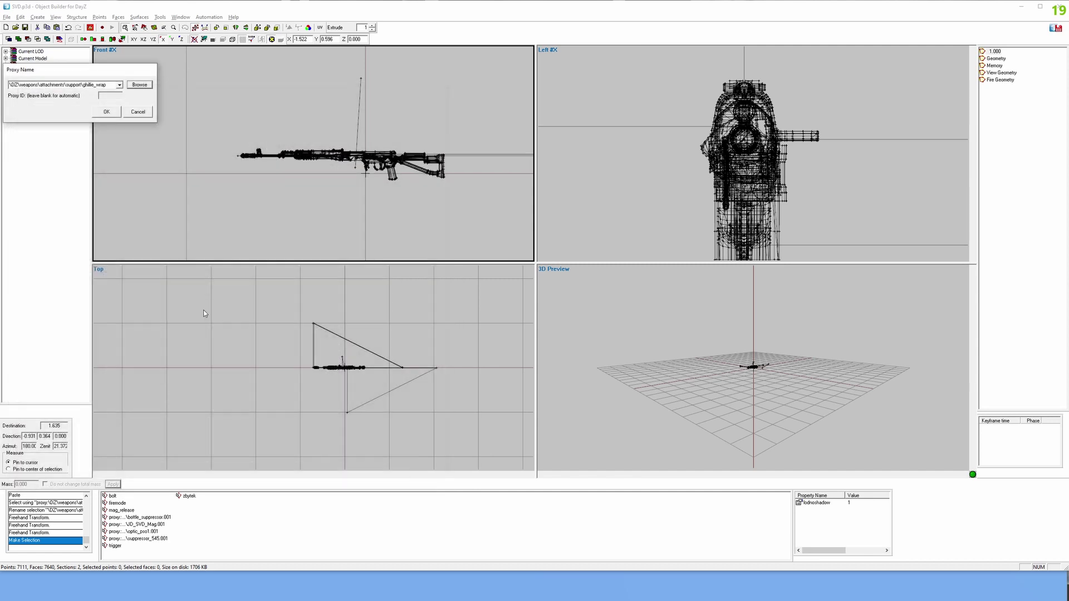
# Create a ghillie_wrap proxy from the DZ weapons support attachments with an automatic ID and check it in the Buldozer preview
pyautogui.click(114, 116)
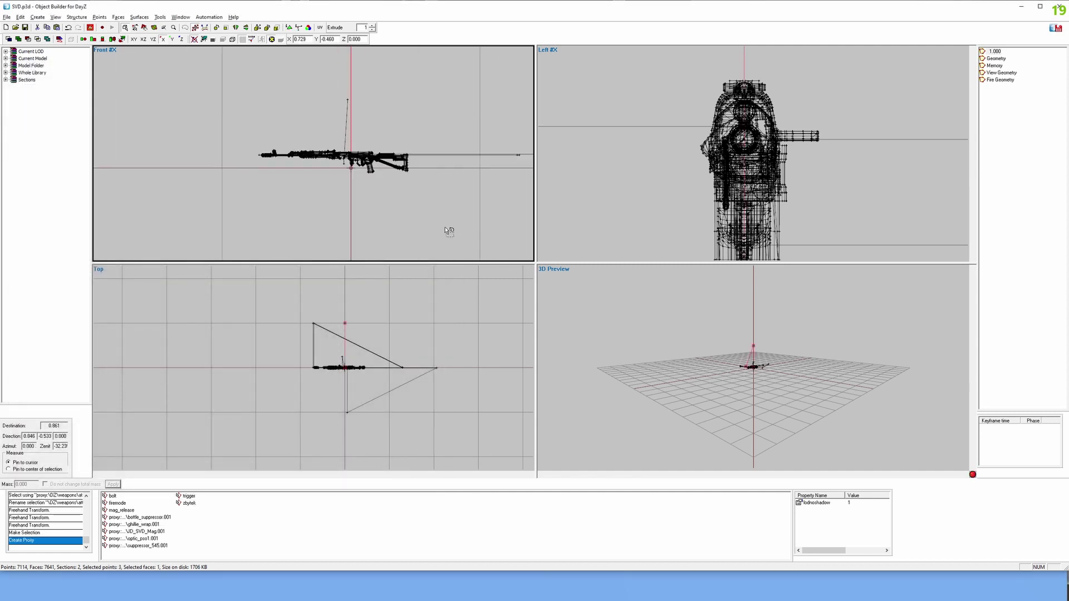
pyautogui.hotkey('alt', 'Tab')
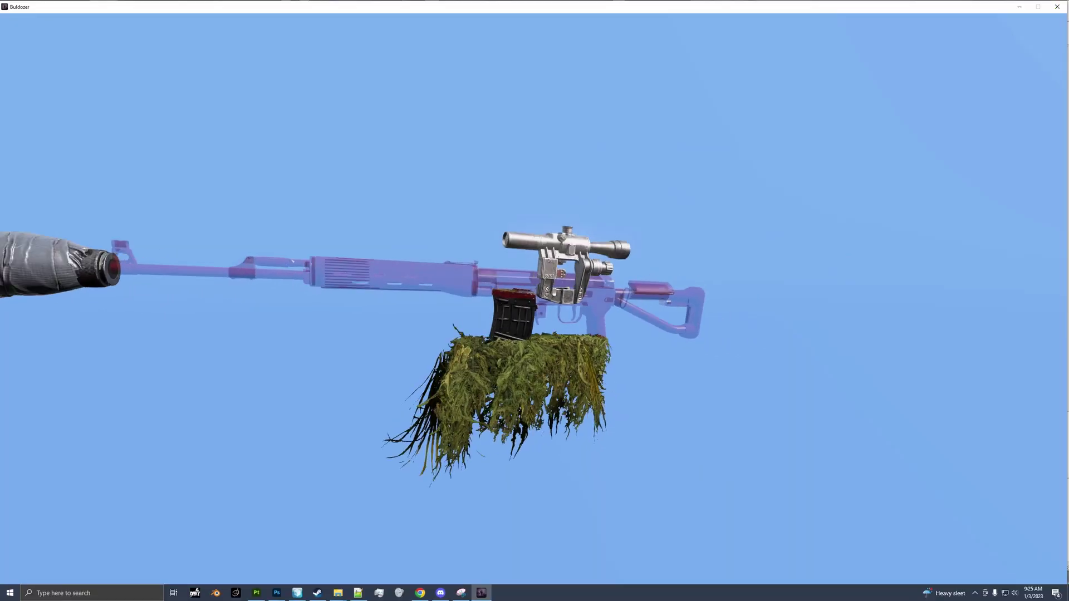
pyautogui.hotkey('alt', 'Tab')
# Move the ghillie wrap proxy forward and up onto the rifle's handguard, checking its placement in the Buldozer preview
pyautogui.moveTo(394, 222); pyautogui.dragTo(359, 223)
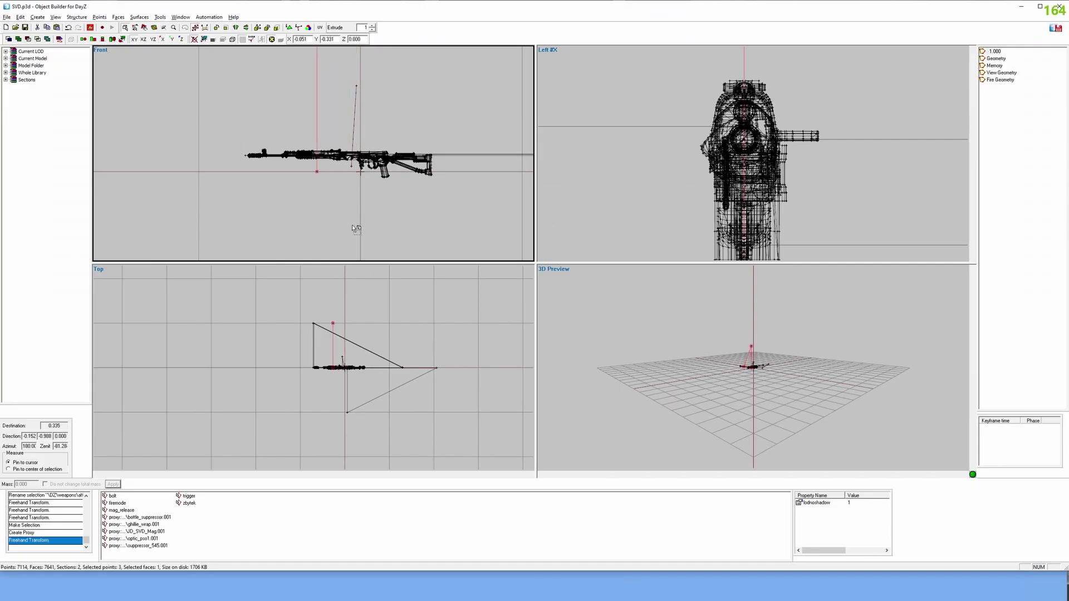
pyautogui.hotkey('alt', 'Tab')
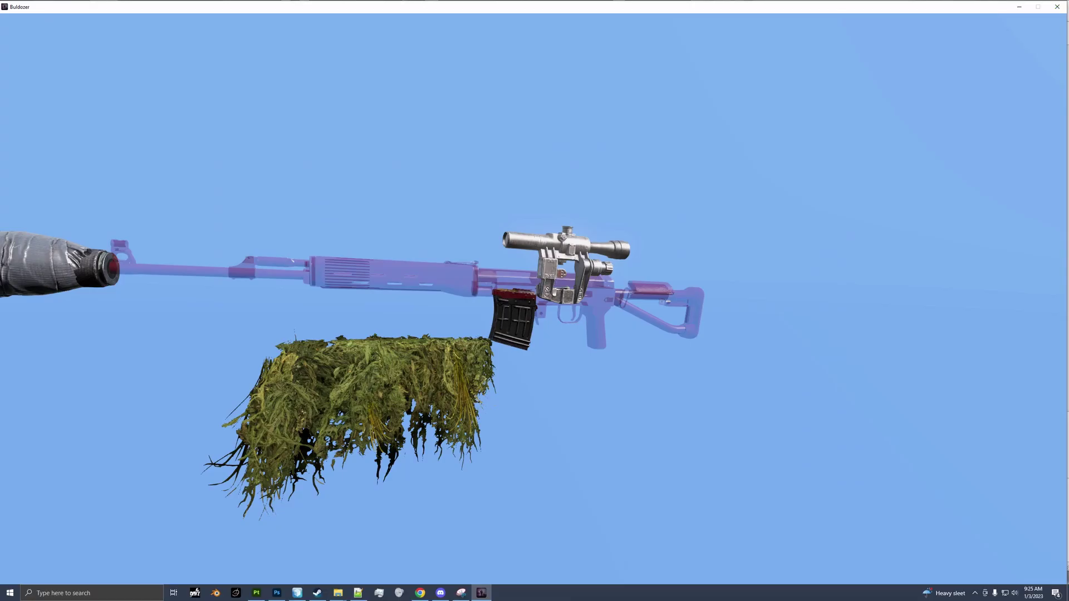
pyautogui.hotkey('alt', 'Tab')
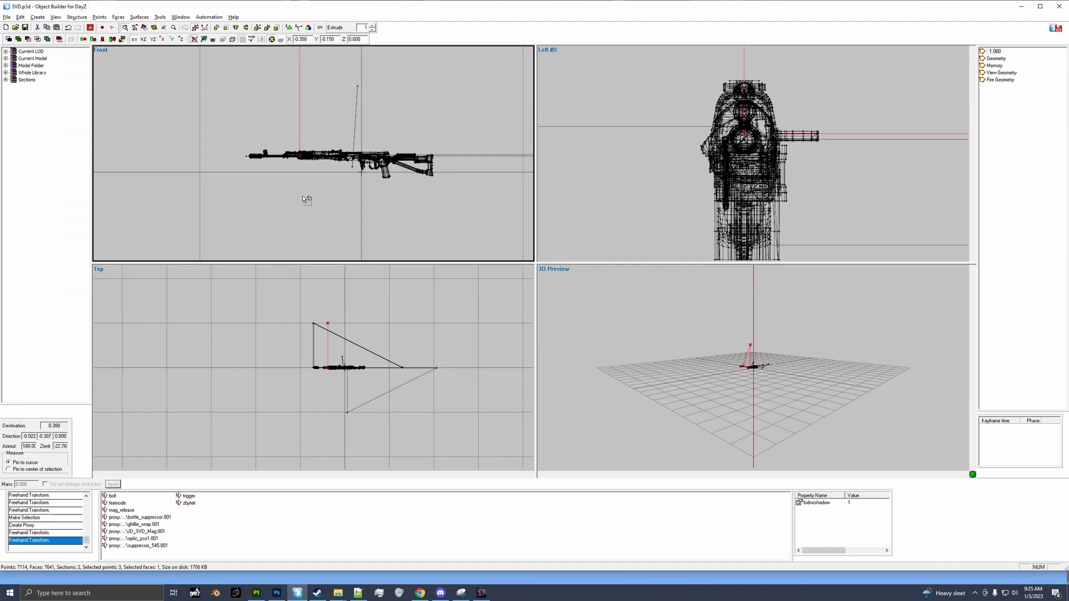
pyautogui.scroll(3, 307, 200)
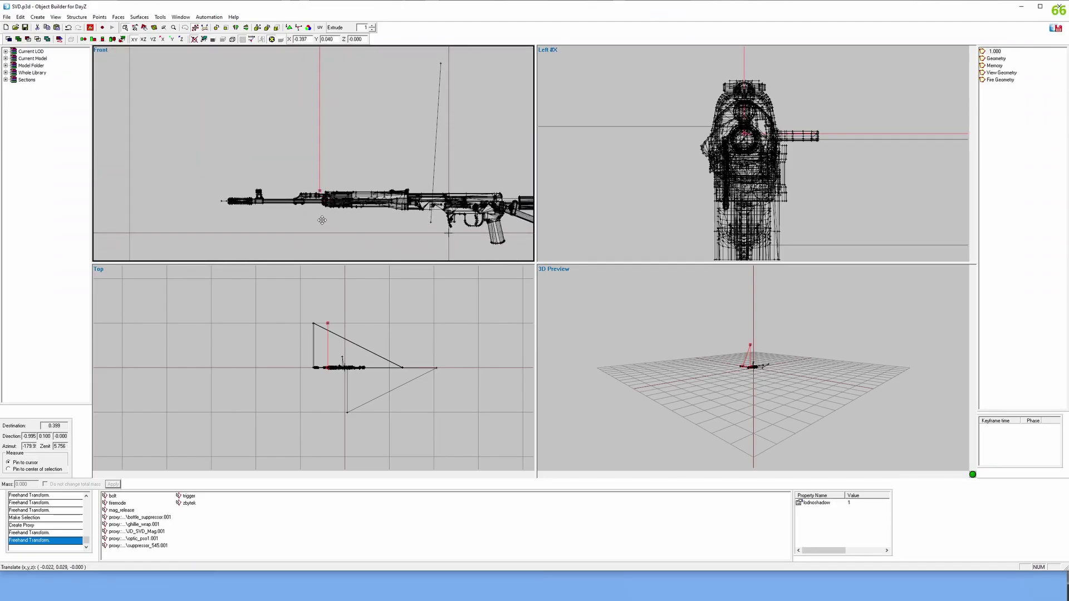
pyautogui.moveTo(321, 221); pyautogui.dragTo(325, 225)
pyautogui.scroll(2, 327, 230)
pyautogui.hotkey('alt', 'Tab')
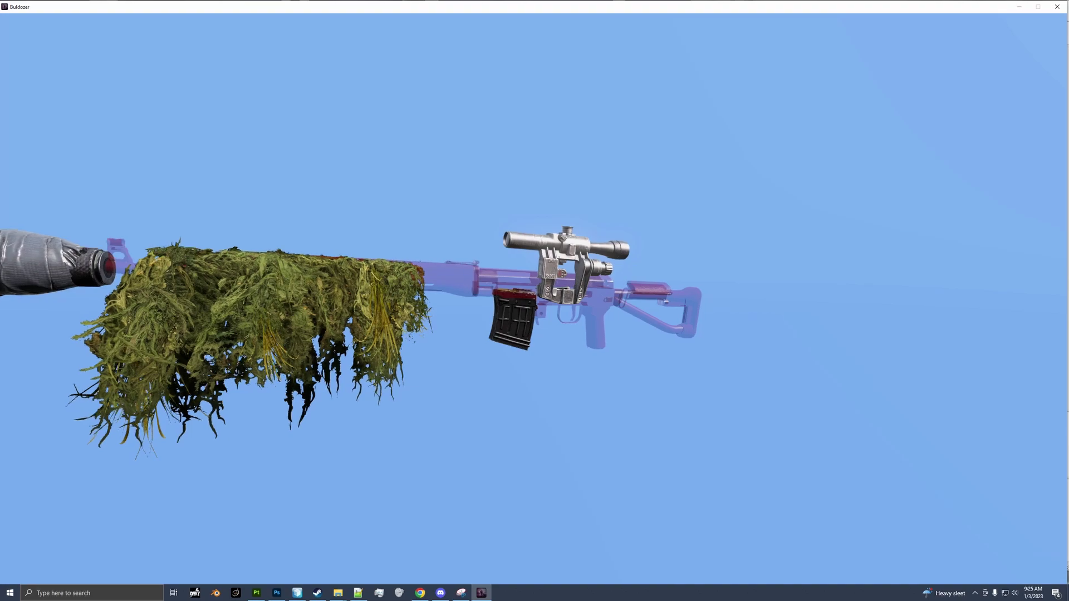
pyautogui.hotkey('alt', 'Tab')
# Shift the ghillie wrap proxy back along the handguard so it sits just ahead of the magazine
pyautogui.scroll(-3, 375, 210)
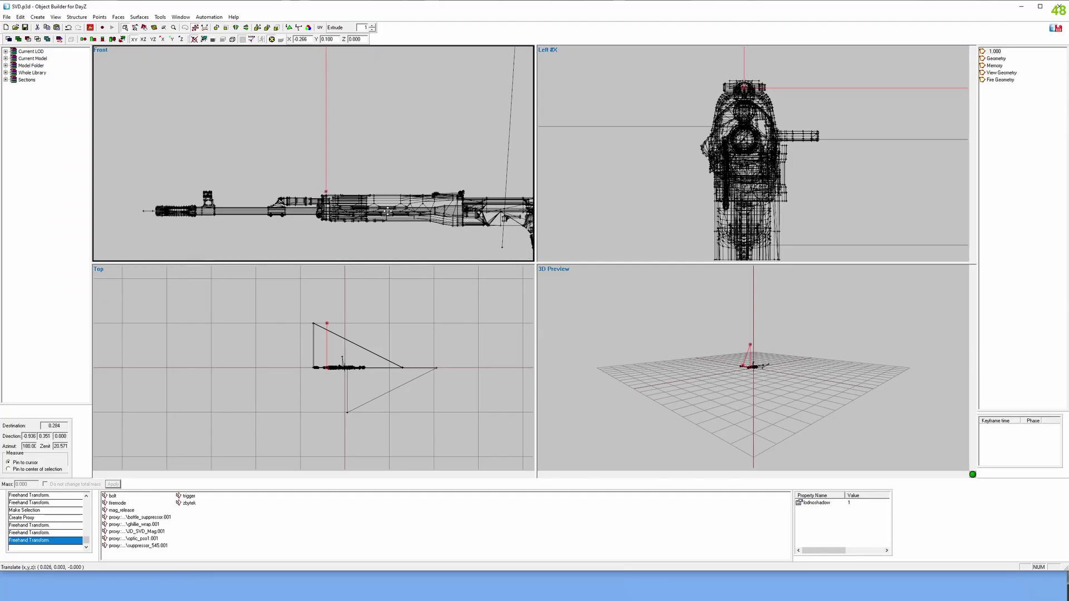
pyautogui.hotkey('alt', 'Tab')
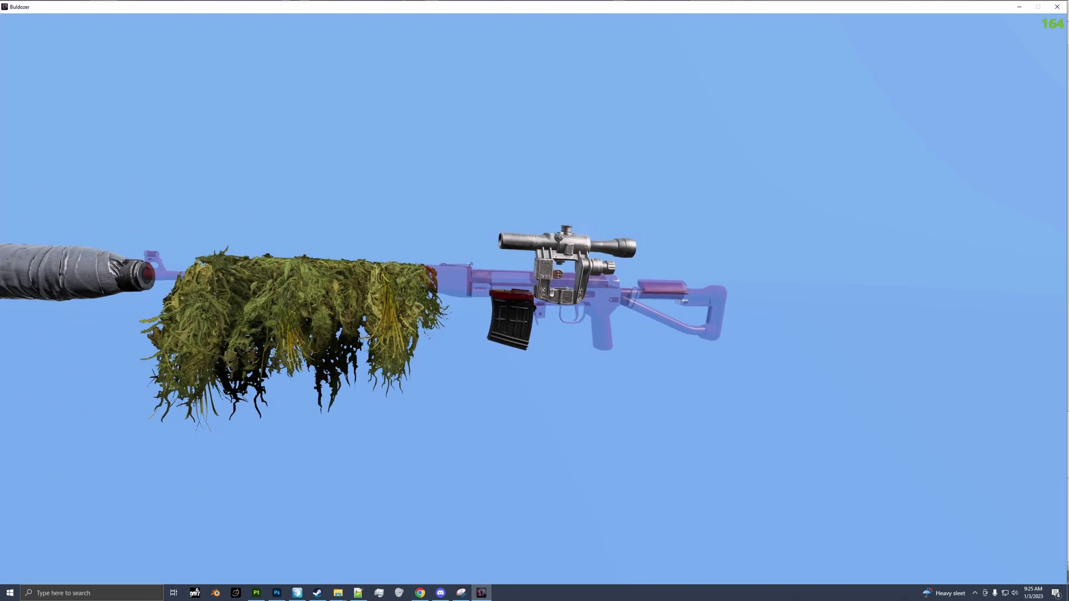
pyautogui.hotkey('alt', 'Tab')
pyautogui.moveTo(426, 237); pyautogui.dragTo(486, 230)
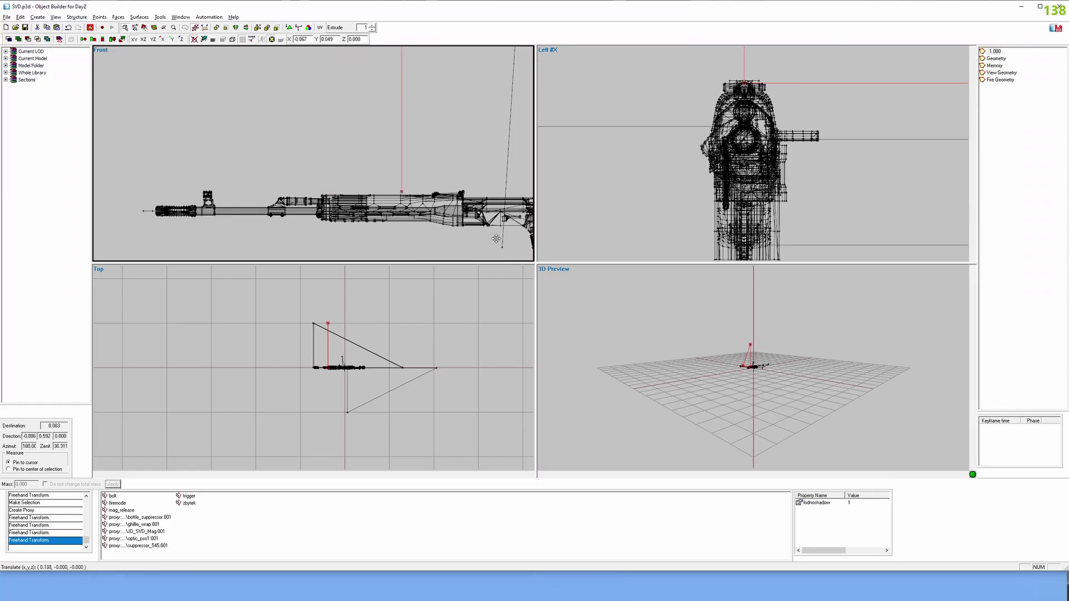
pyautogui.hotkey('alt', 'Tab')
pyautogui.hotkey('alt', 'Tab')
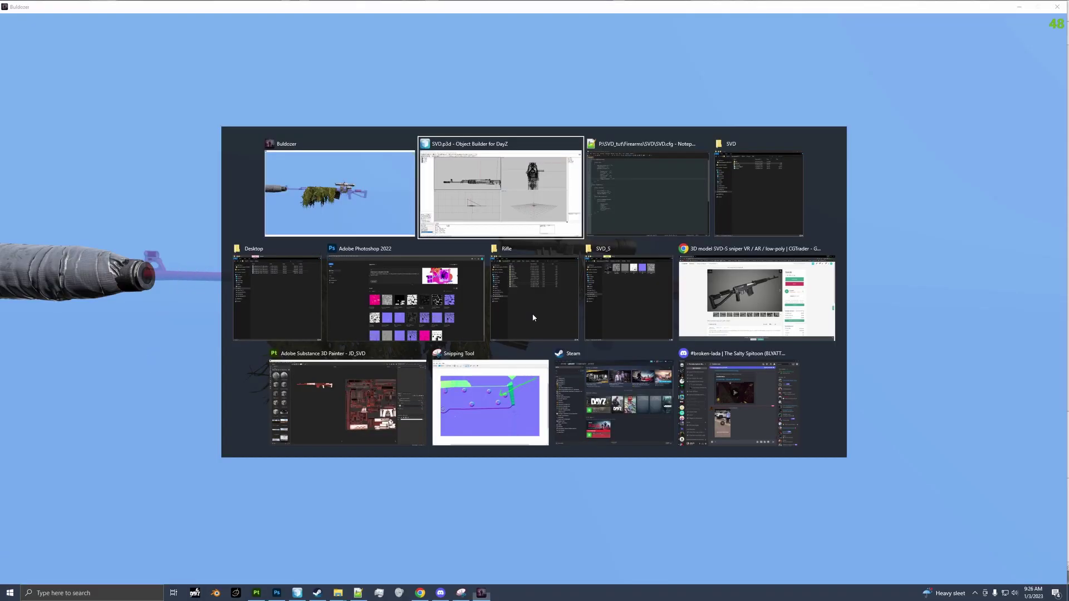
pyautogui.moveTo(386, 216); pyautogui.dragTo(379, 217)
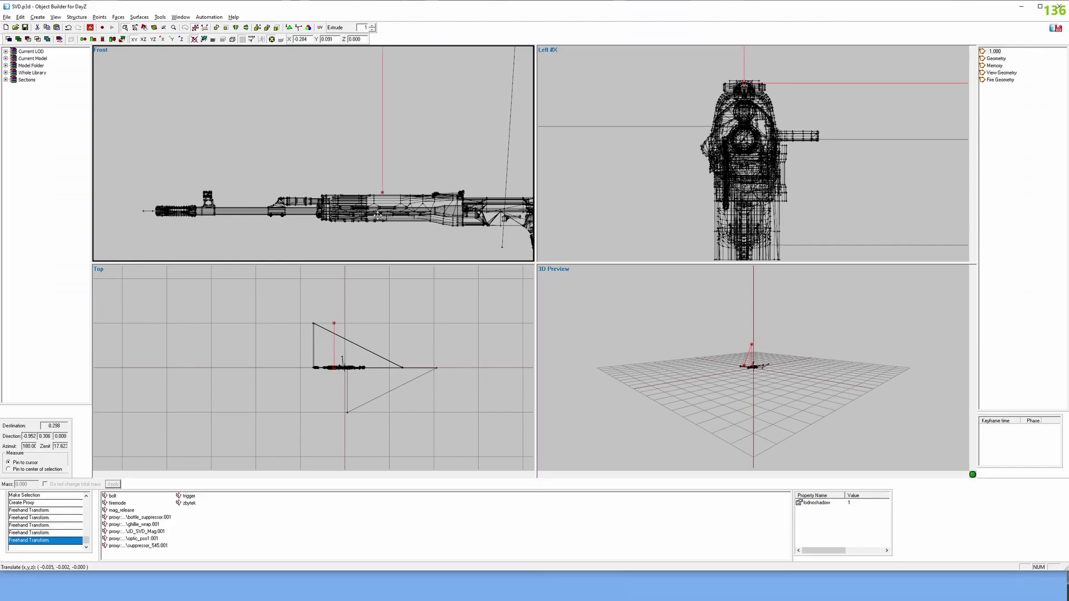
pyautogui.hotkey('alt', 'Tab')
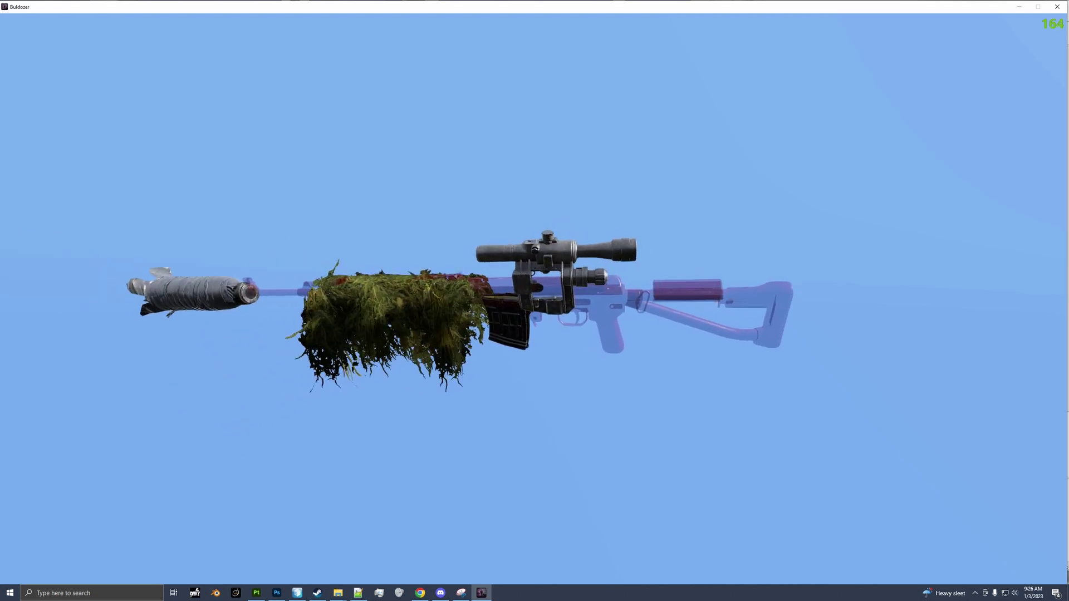
# Inspect the wrap's fit around the rifle from several angles, and lower the proxy slightly onto the handguard
pyautogui.moveTo(534, 300)
pyautogui.mouseDown()
pyautogui.moveTo(406, 323)
pyautogui.moveTo(541, 299)
pyautogui.mouseUp()
pyautogui.scroll(3, 462, 318)
pyautogui.scroll(3, 534, 301)
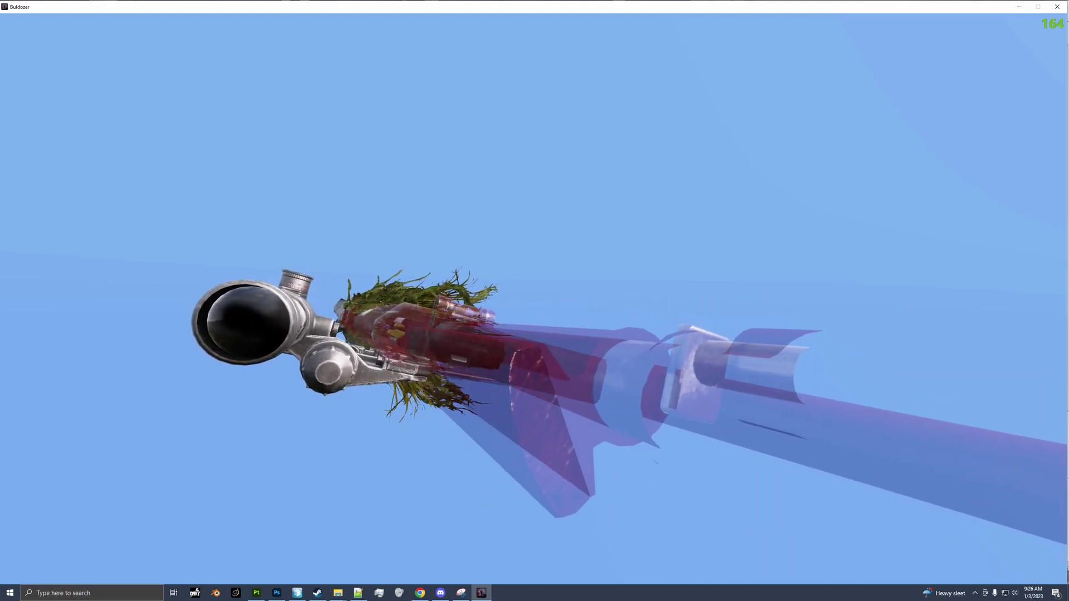
pyautogui.hotkey('alt', 'Tab')
pyautogui.scroll(3, 381, 174)
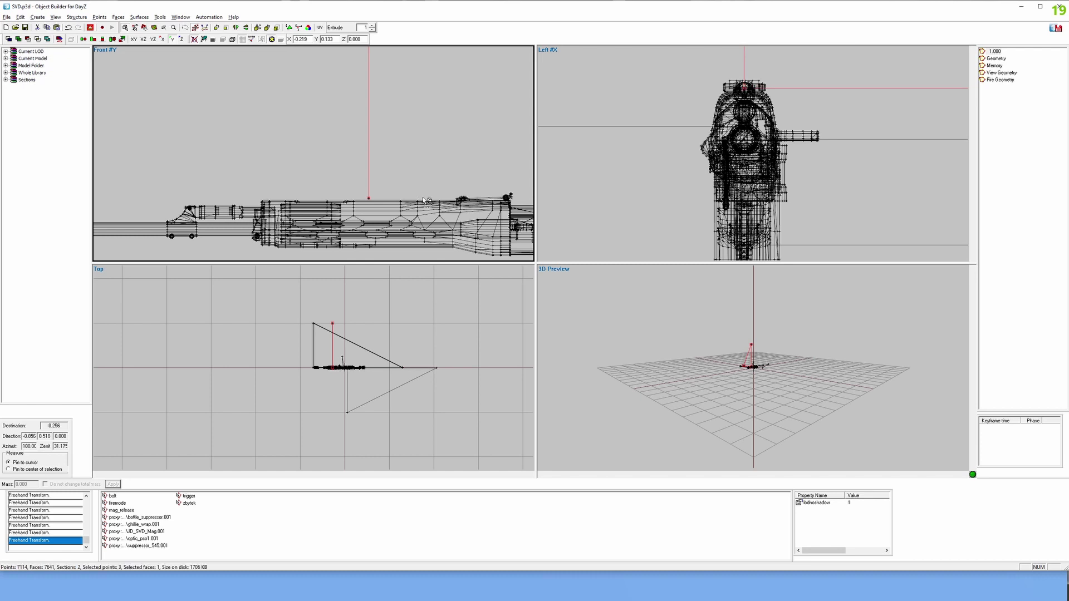
pyautogui.hotkey('alt', 'Tab')
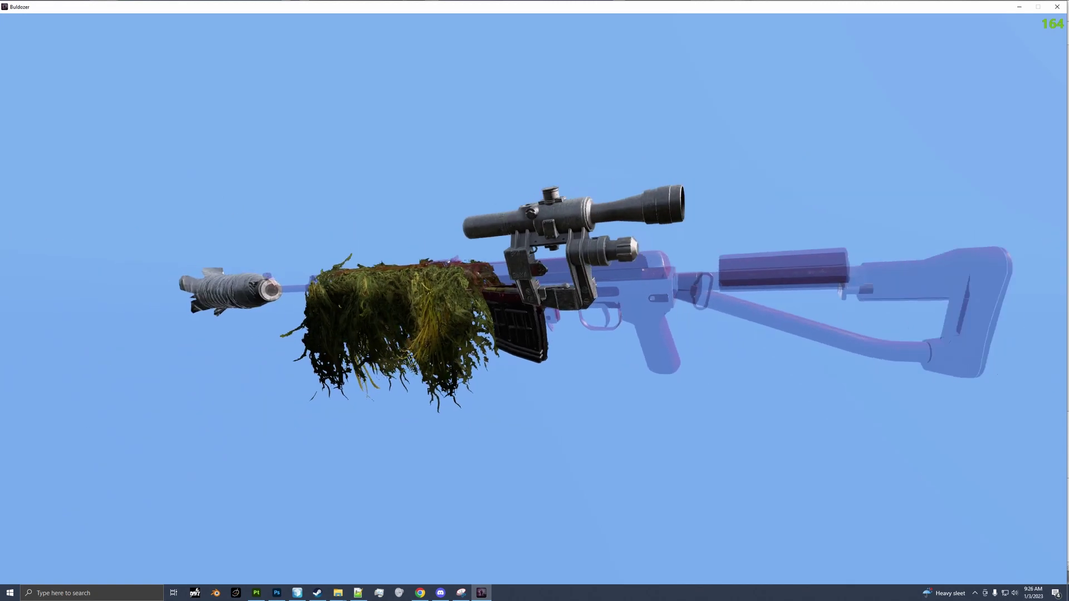
# Paste a second copy of the ghillie wrap proxy and slide it back over the receiver behind the first one
pyautogui.hotkey('alt', 'Tab')
pyautogui.scroll(-3, 379, 214)
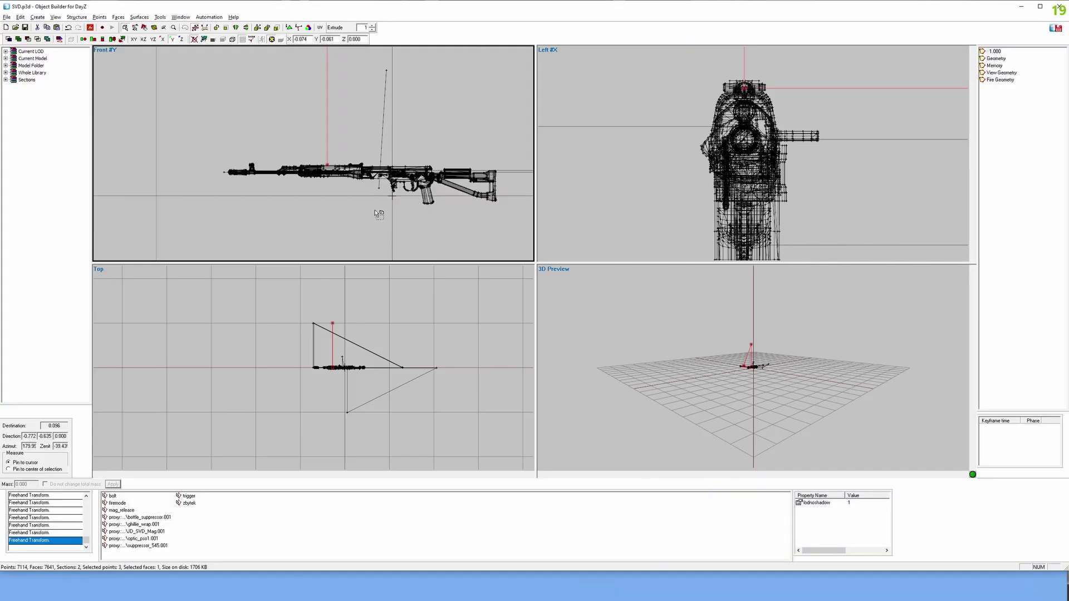
pyautogui.moveTo(376, 215); pyautogui.dragTo(375, 223, button='middle')
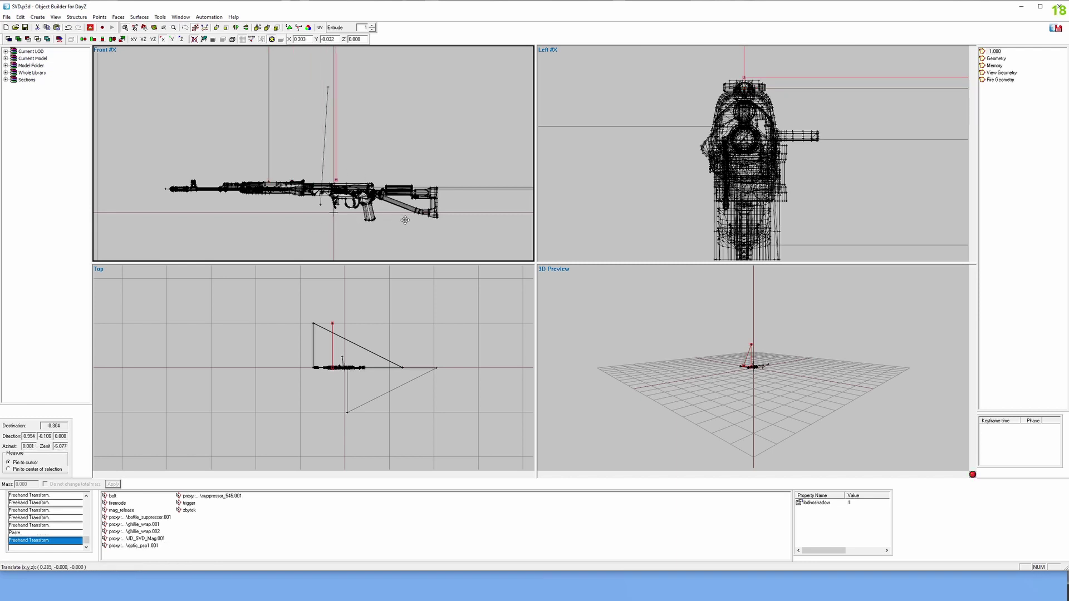
pyautogui.hotkey('alt', 'Tab')
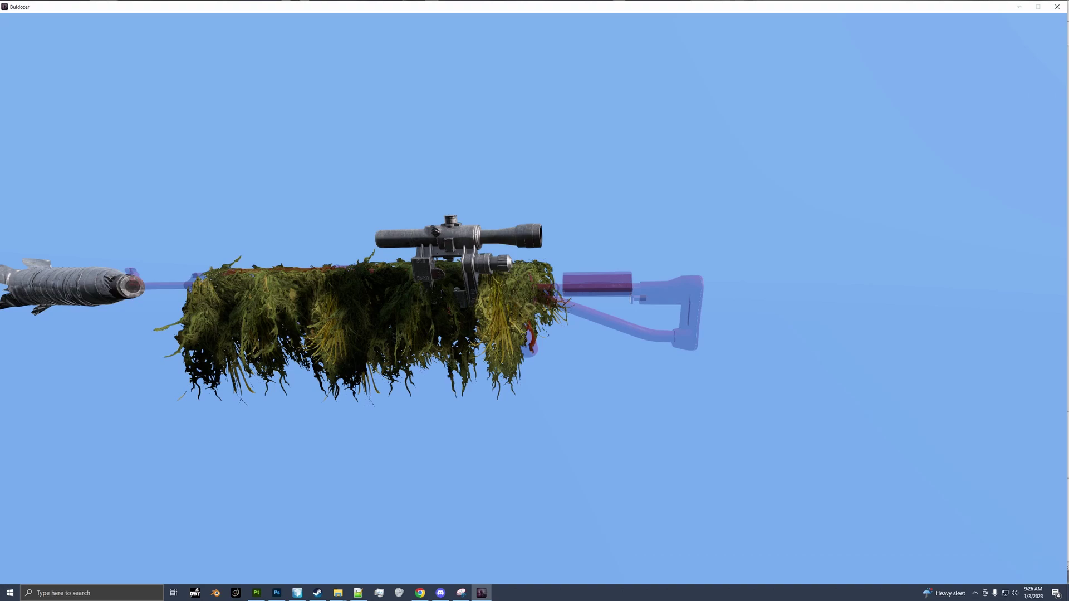
pyautogui.hotkey('alt', 'Tab')
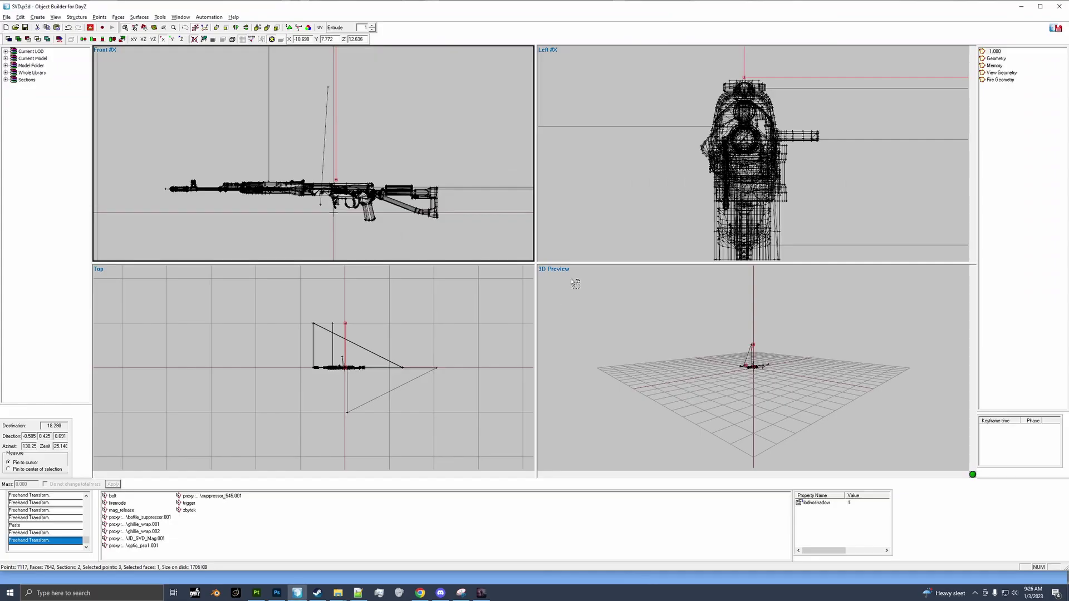
# Nudge the second ghillie wrap slightly forward so it blends into the first, and review the overlap in Buldozer
pyautogui.scroll(3, 385, 223)
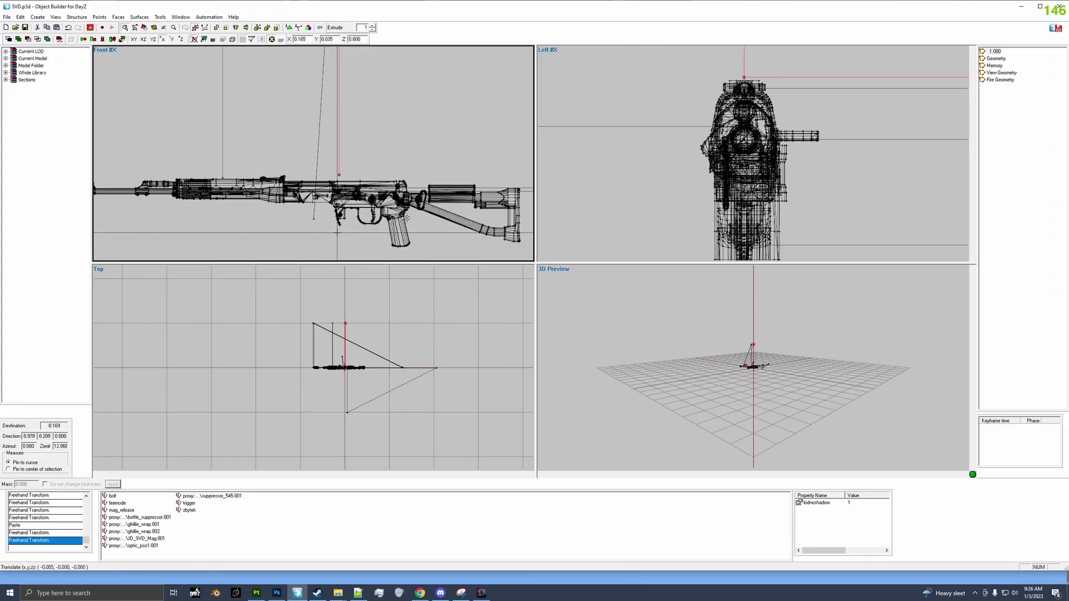
pyautogui.hotkey('alt', 'Tab')
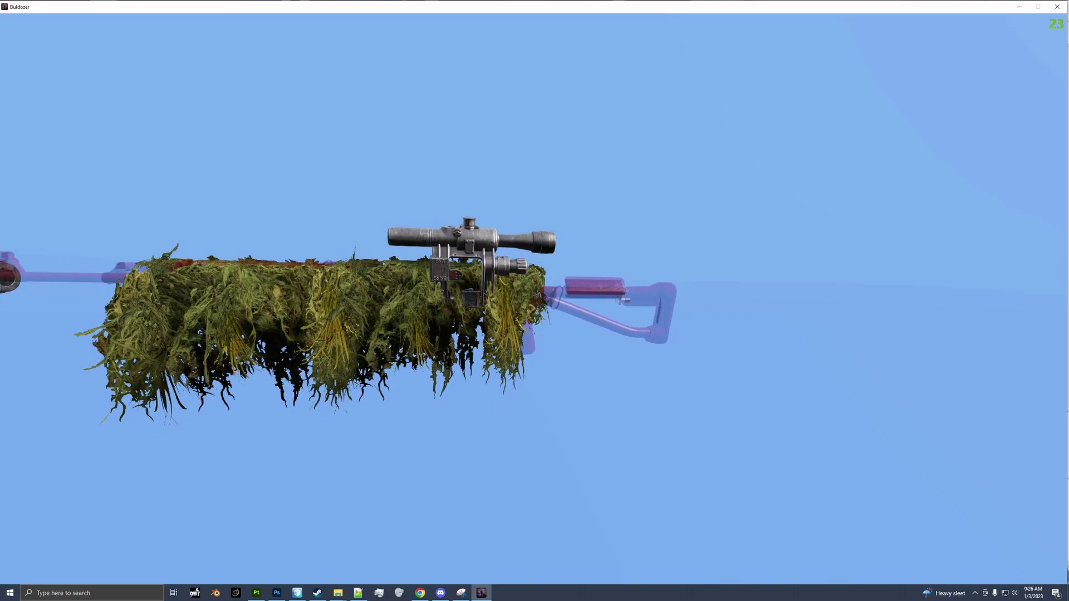
pyautogui.hotkey('alt', 'Tab')
pyautogui.hotkey('alt', 'Tab')
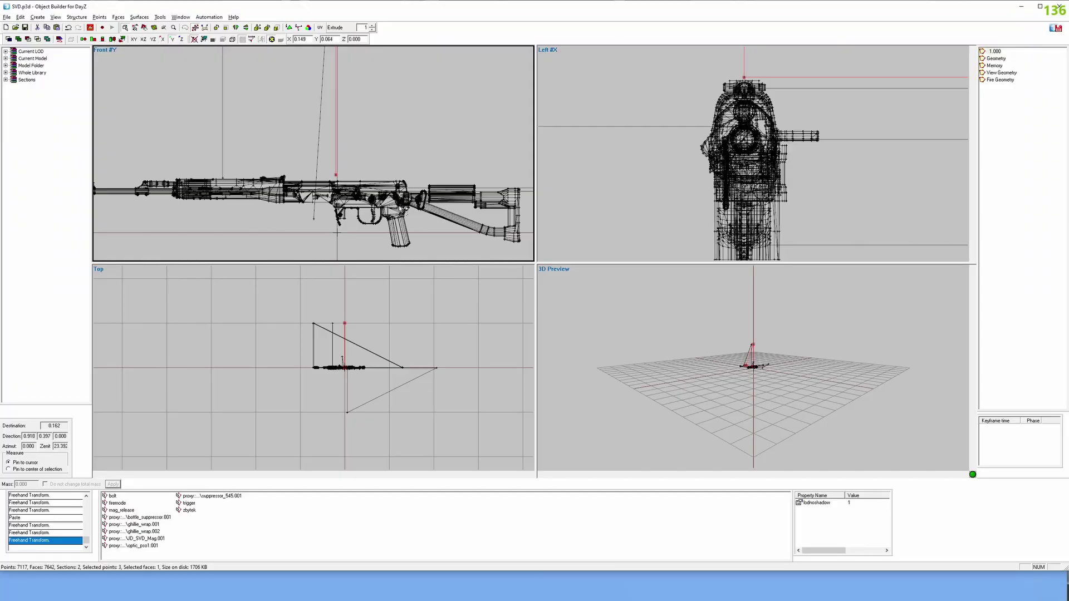
pyautogui.hotkey('alt', 'Tab')
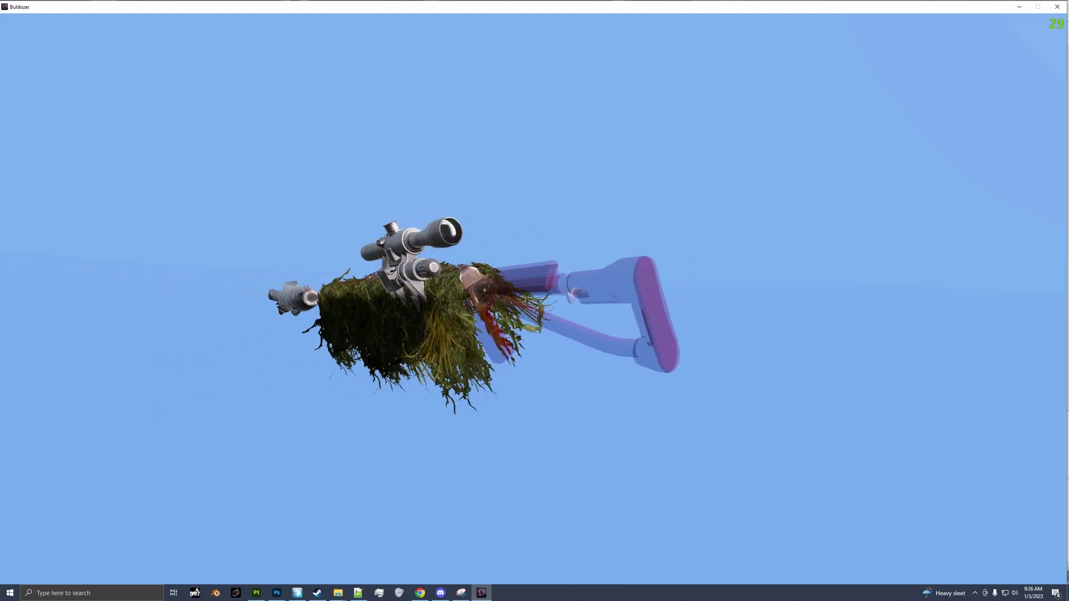
# Paste a third ghillie wrap proxy, tilt it slightly to follow the stock, and place it behind the second wrap
pyautogui.hotkey('alt', 'Tab')
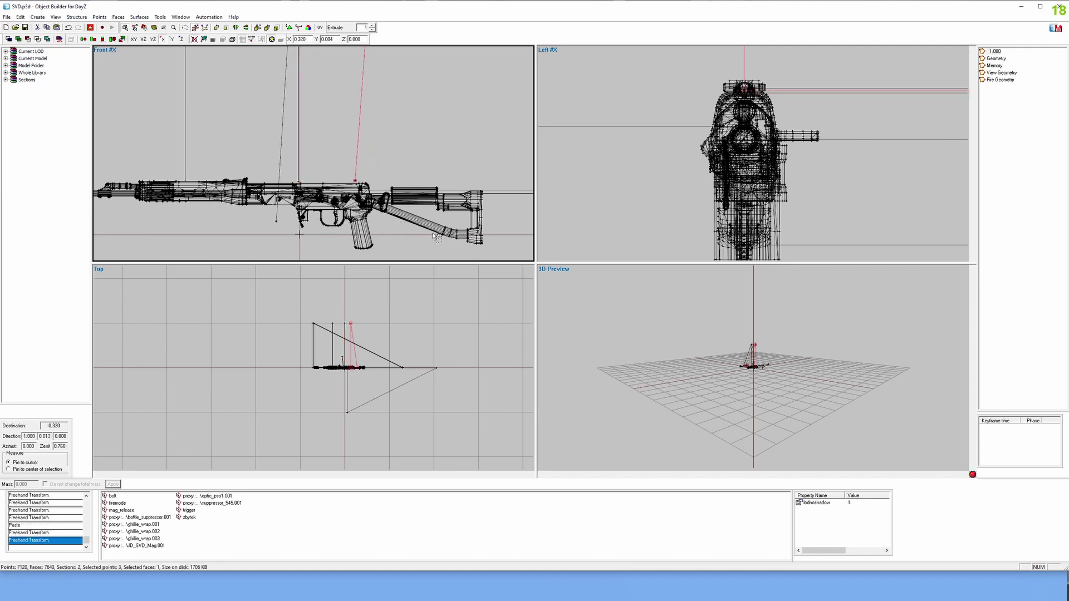
pyautogui.hotkey('alt', 'Tab')
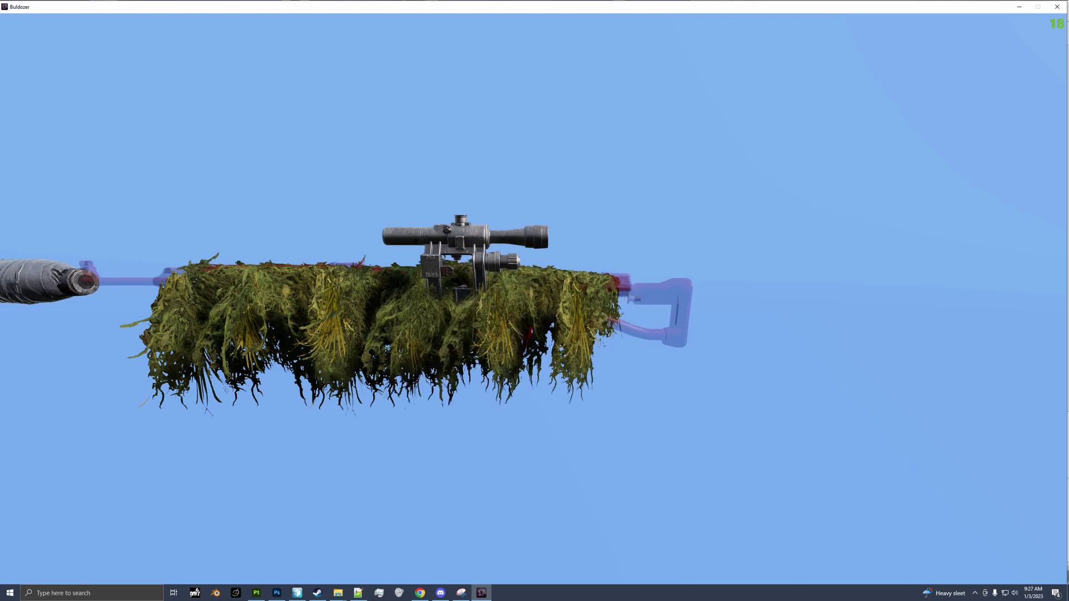
pyautogui.hotkey('alt', 'Tab')
pyautogui.moveTo(416, 218); pyautogui.dragTo(414, 216)
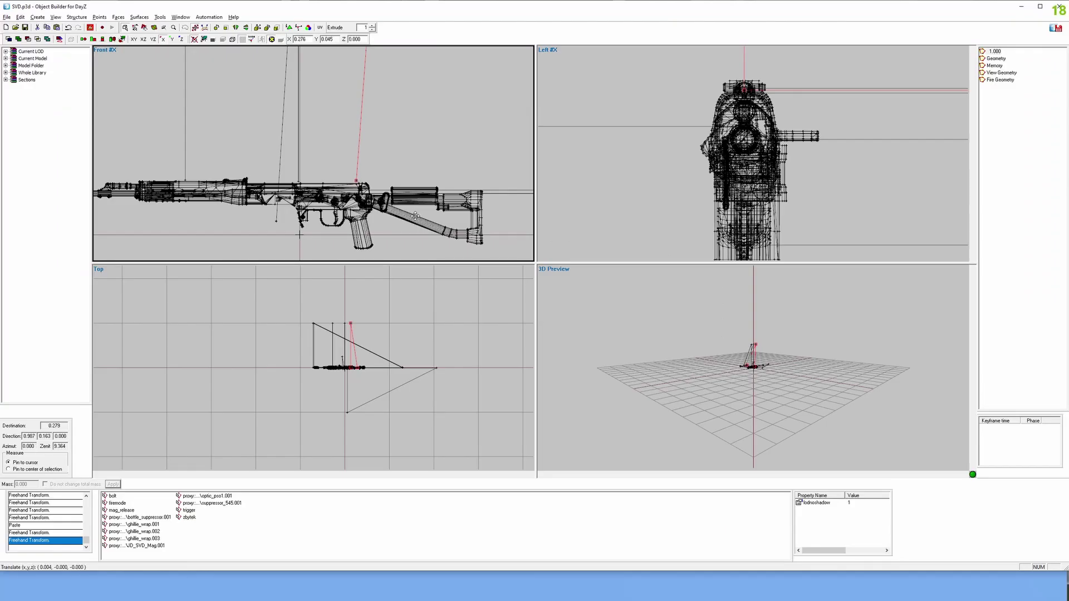
pyautogui.hotkey('alt', 'Tab')
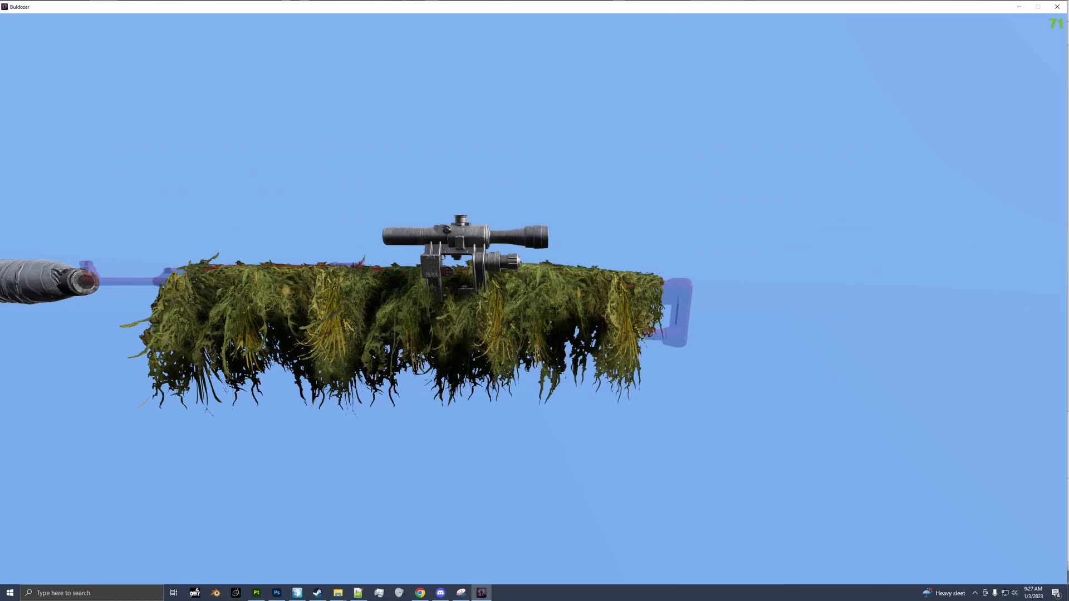
# Slide the third ghillie wrap further back over the stock and fine-tune it against the rear end
pyautogui.hotkey('alt', 'Tab')
pyautogui.moveTo(432, 211); pyautogui.dragTo(456, 215)
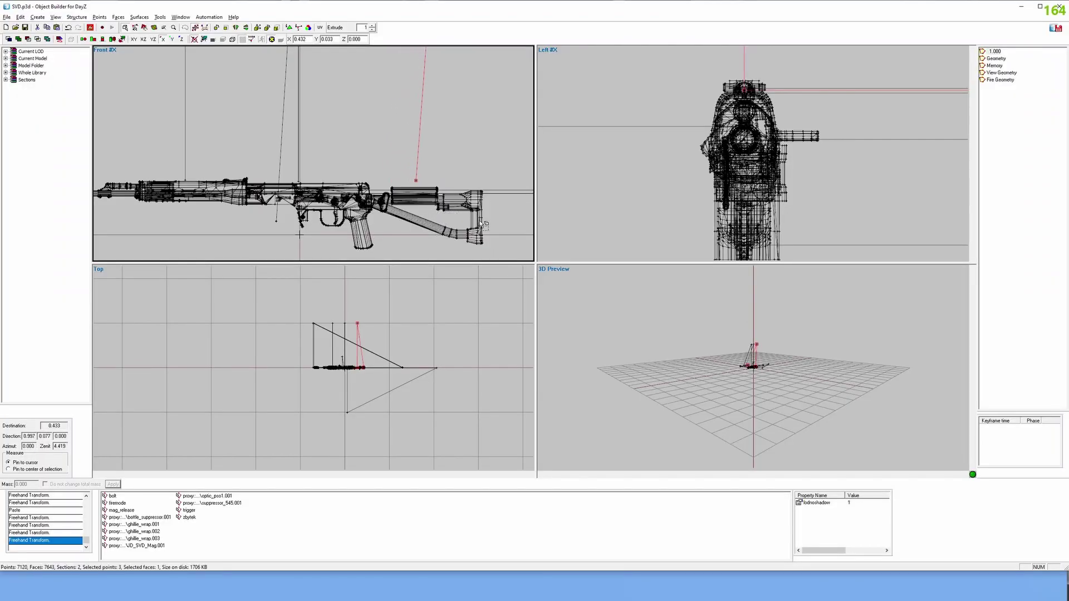
pyautogui.hotkey('alt', 'Tab')
pyautogui.hotkey('alt', 'Tab')
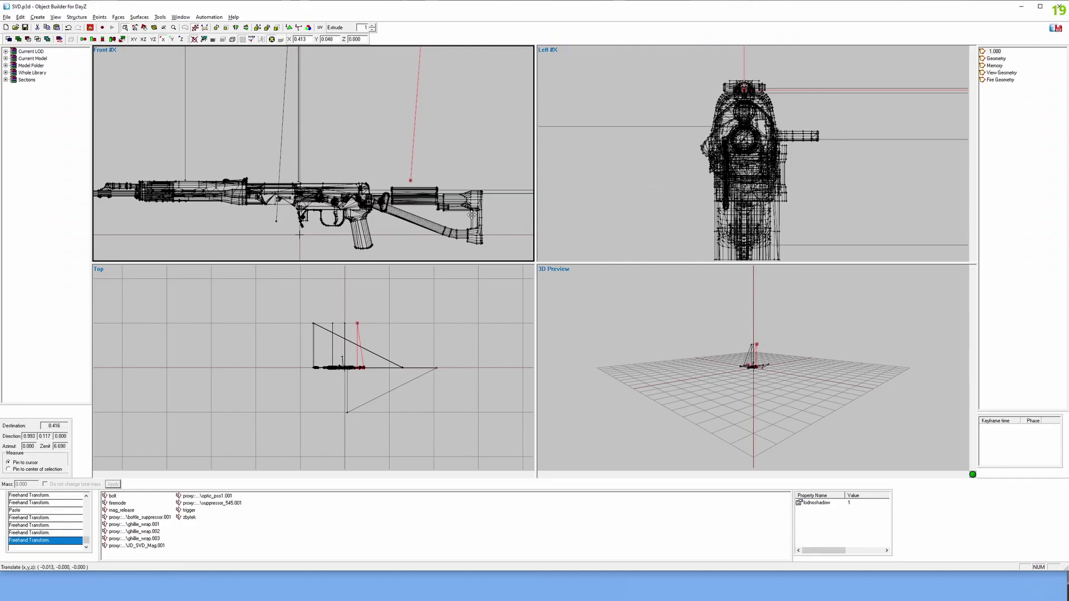
pyautogui.moveTo(472, 214); pyautogui.dragTo(473, 215)
pyautogui.hotkey('alt', 'Tab')
pyautogui.hotkey('alt', 'Tab')
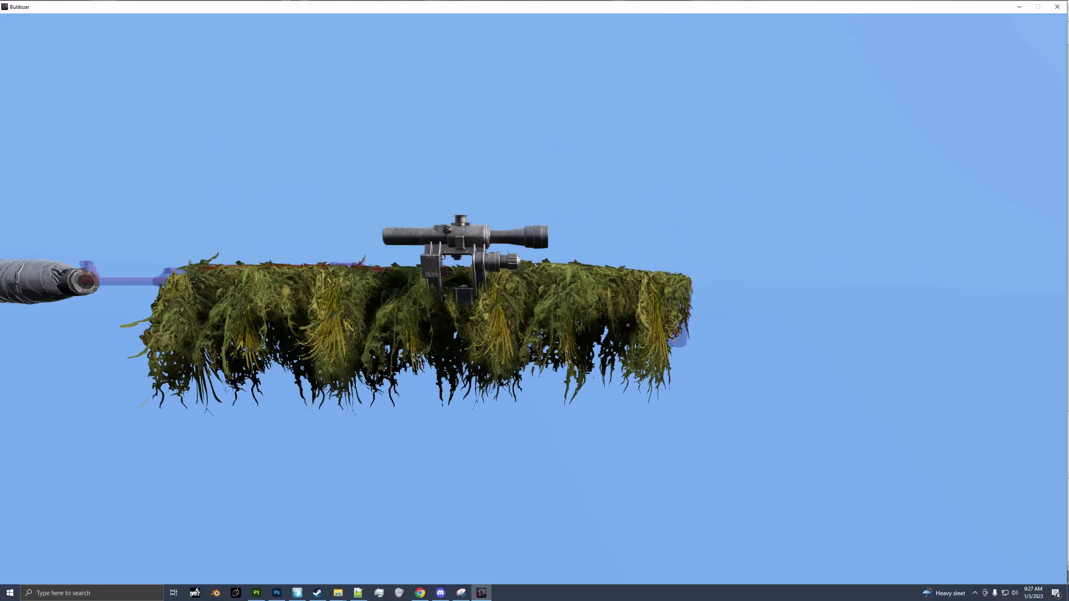
# Lower the third ghillie wrap slightly on the stock, clear the selection, and review all three wraps in Buldozer
pyautogui.hotkey('alt', 'Tab')
pyautogui.hotkey('alt', 'Tab')
pyautogui.hotkey('alt', 'Tab')
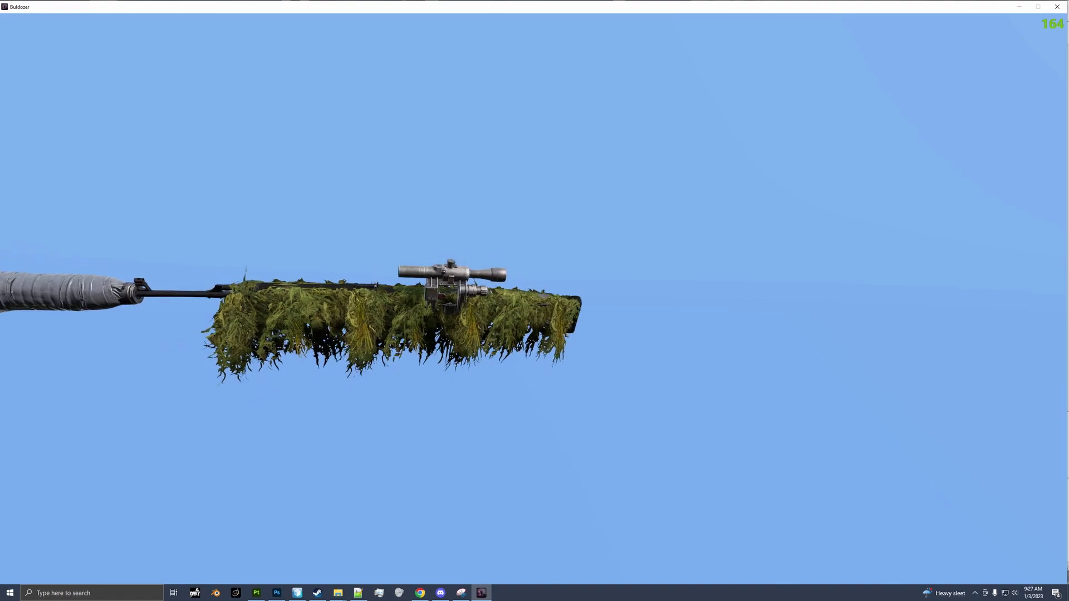
# Examine how the front and rear sights line up in the wireframe side and end views and along the rifle in Buldozer
pyautogui.hotkey('alt', 'Tab')
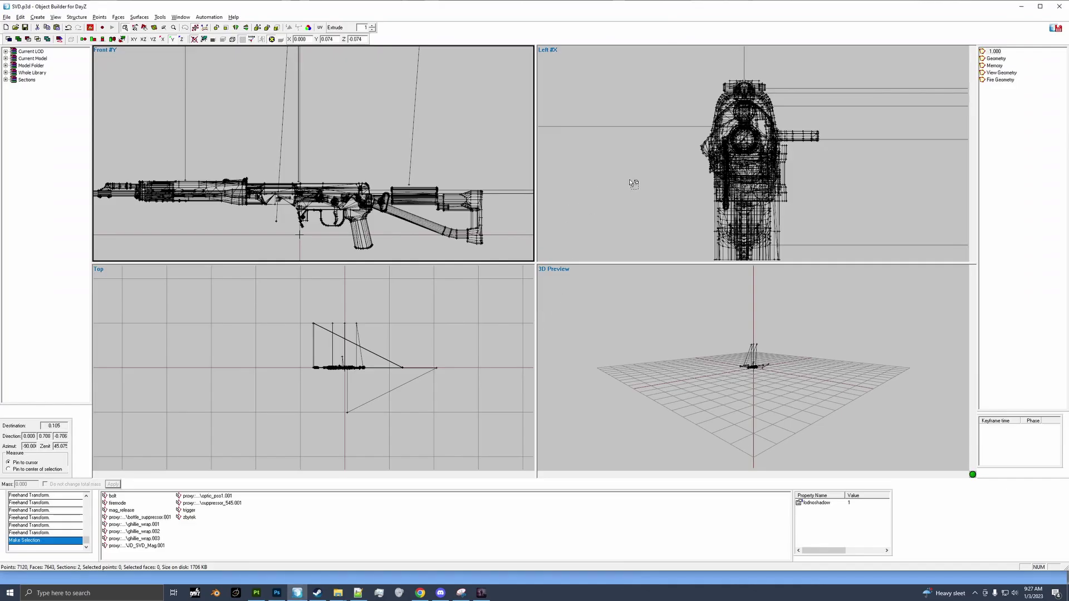
pyautogui.hotkey('alt', 'Tab')
pyautogui.scroll(-5, 282, 207)
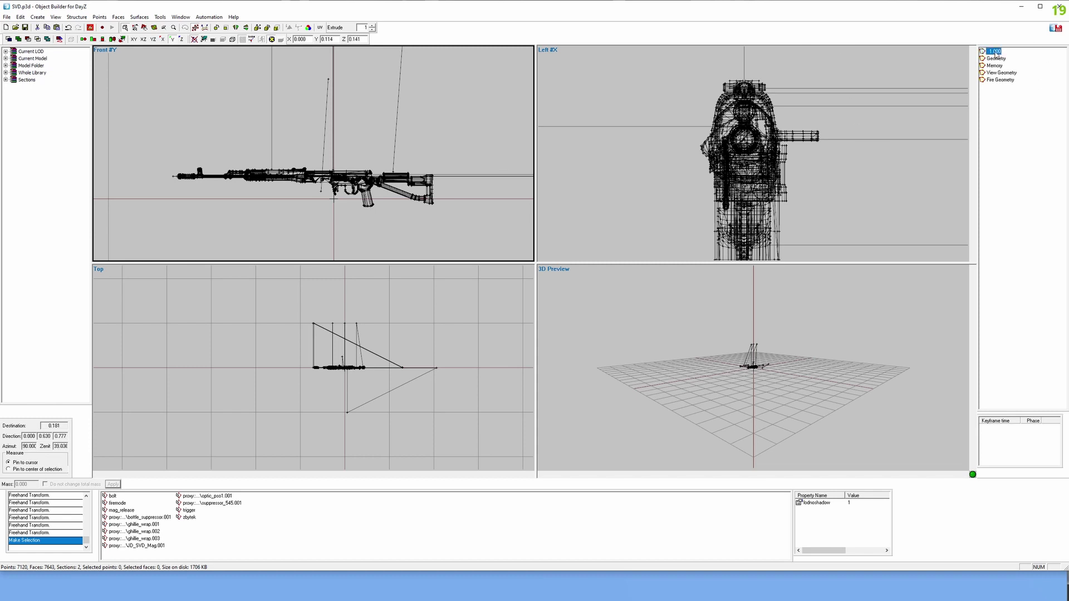
pyautogui.scroll(8, 774, 154)
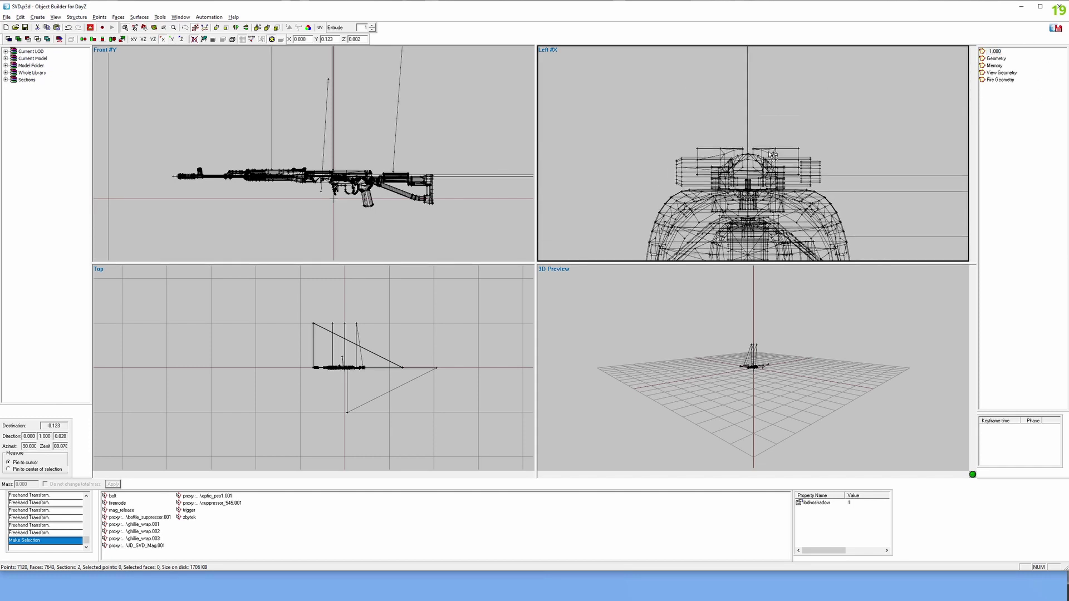
pyautogui.scroll(2, 775, 154)
pyautogui.scroll(8, 251, 190)
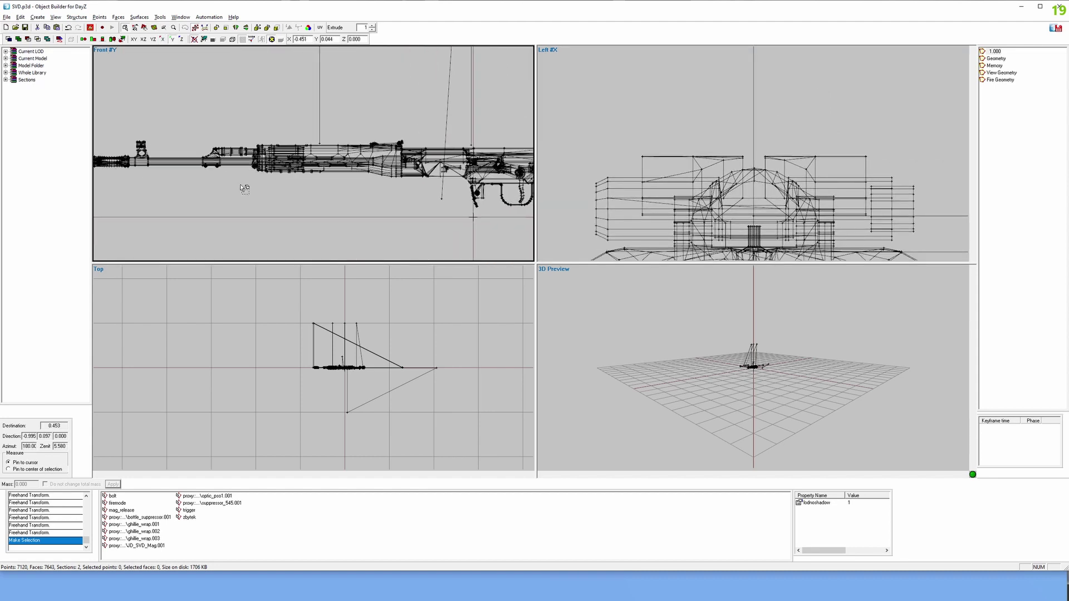
pyautogui.scroll(6, 788, 181)
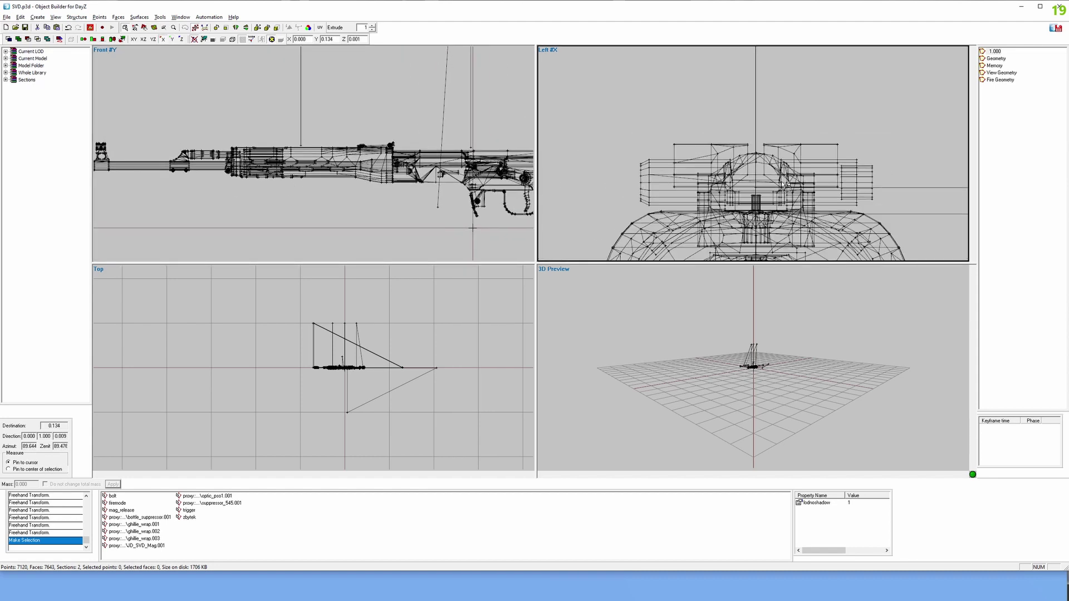
pyautogui.scroll(6, 788, 181)
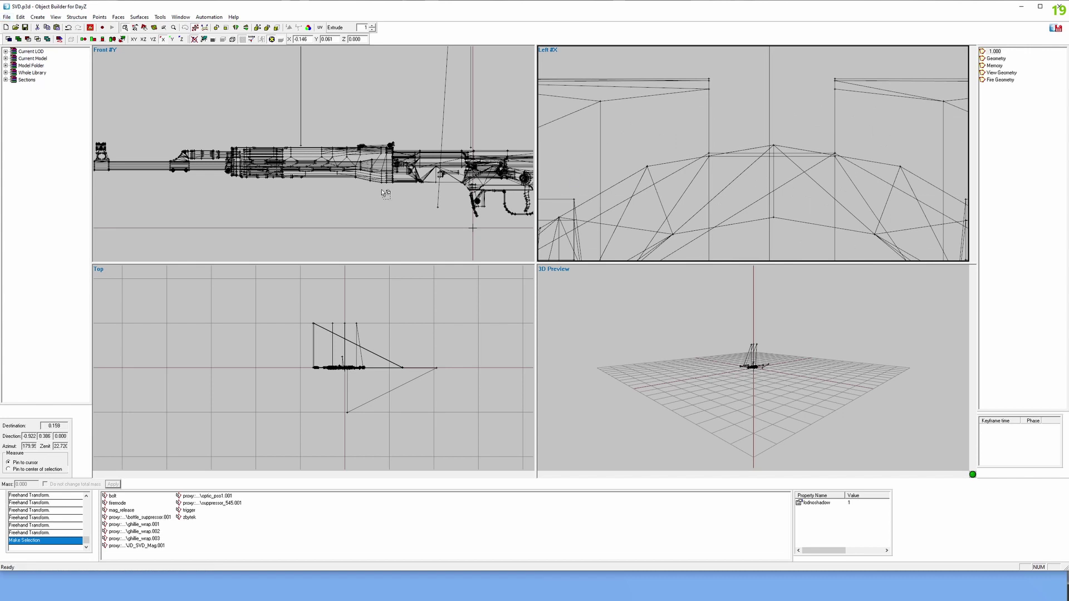
pyautogui.scroll(-2, 383, 192)
pyautogui.click(384, 585)
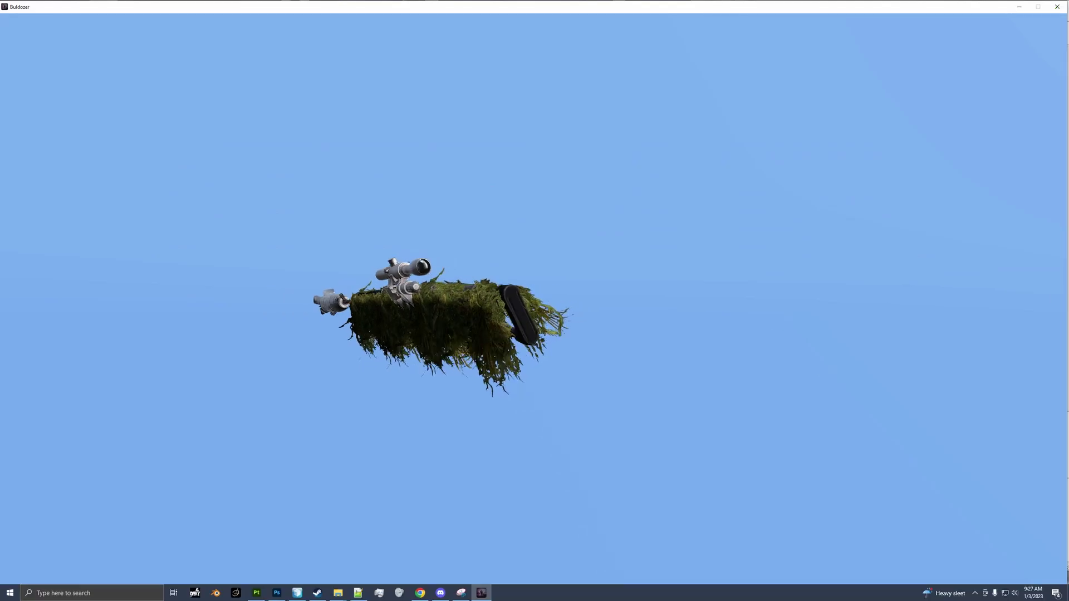
pyautogui.scroll(8, 534, 300)
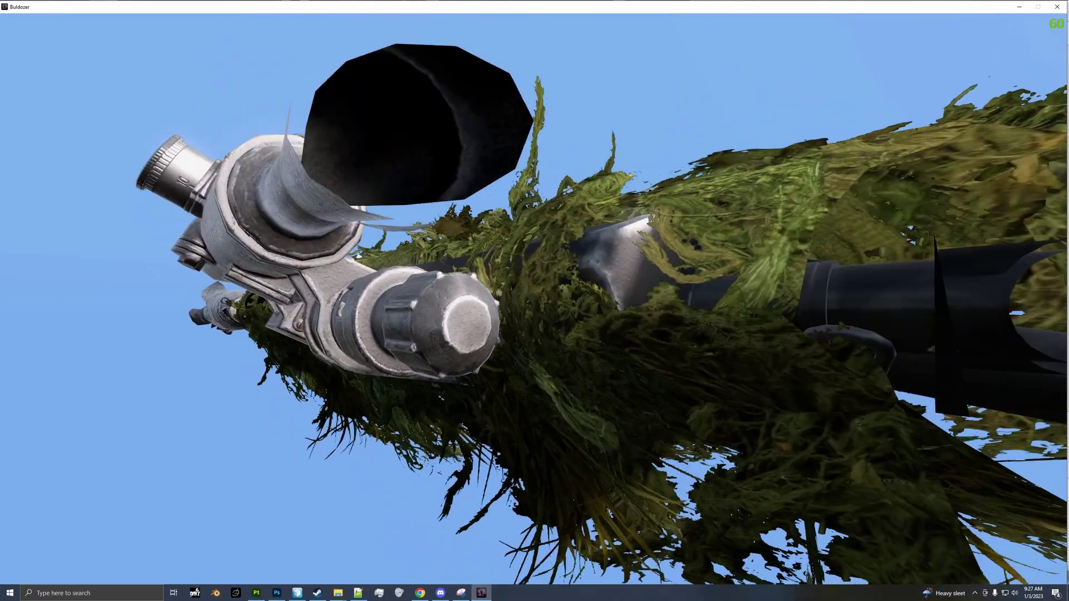
pyautogui.scroll(3, 535, 301)
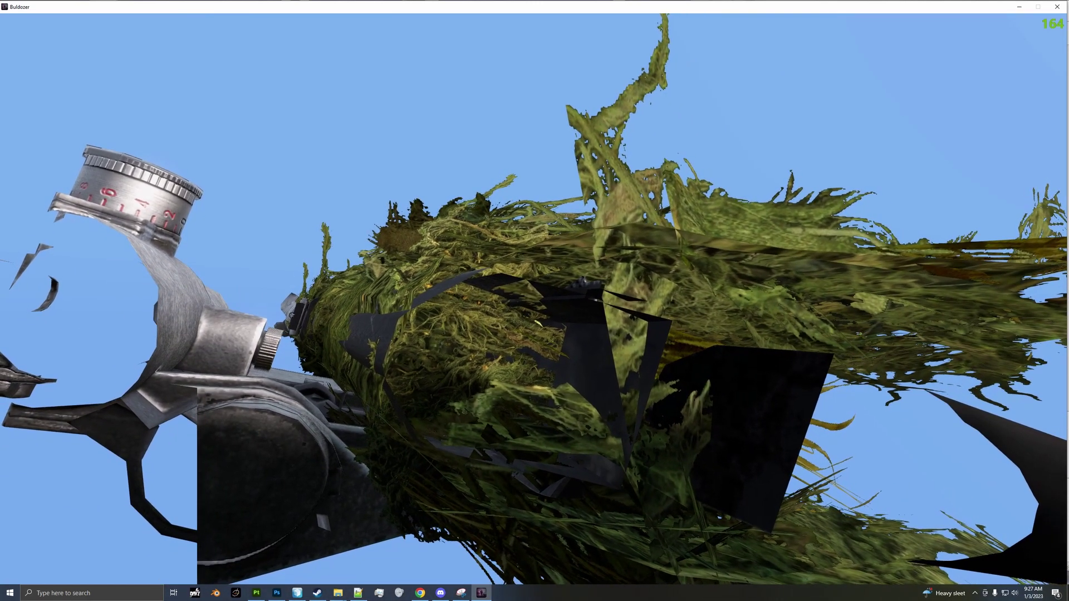
# Select the front sight's hood, post and the tapered section directly beneath in the side view, and check the highlighted area in Buldozer
pyautogui.hotkey('alt', 'Tab')
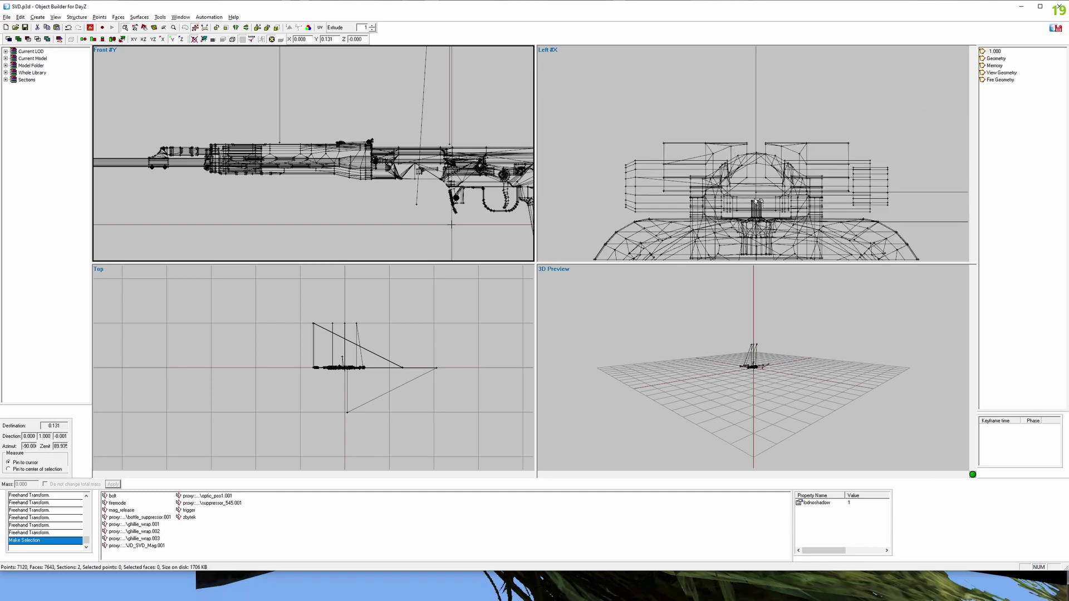
pyautogui.scroll(-1, 287, 168)
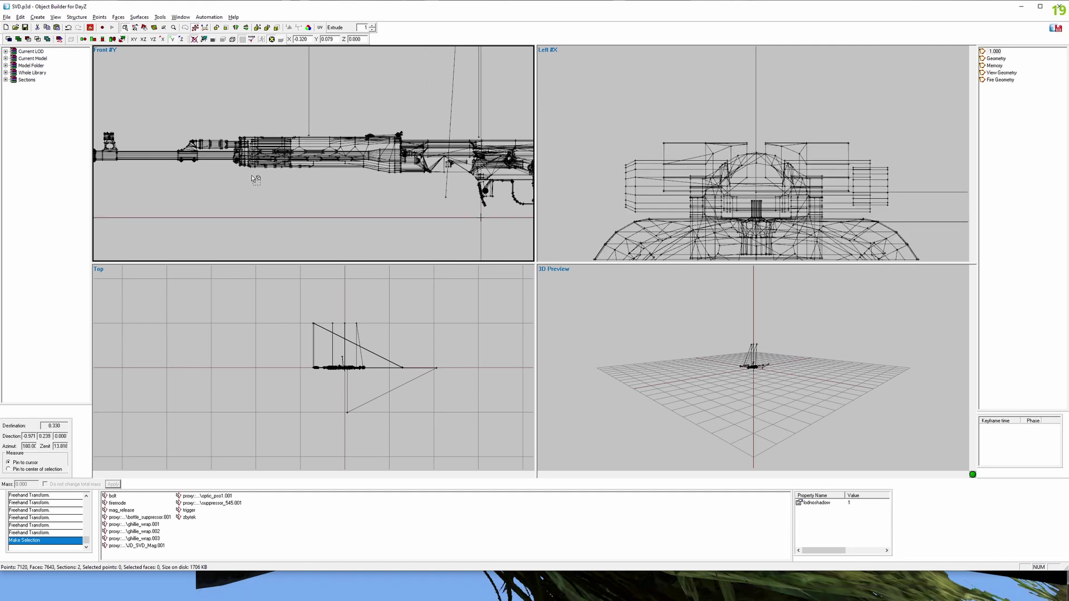
pyautogui.scroll(4, 258, 179)
pyautogui.scroll(15, 312, 154)
pyautogui.moveTo(447, 163); pyautogui.dragTo(264, 186, button='middle')
pyautogui.scroll(4, 359, 150)
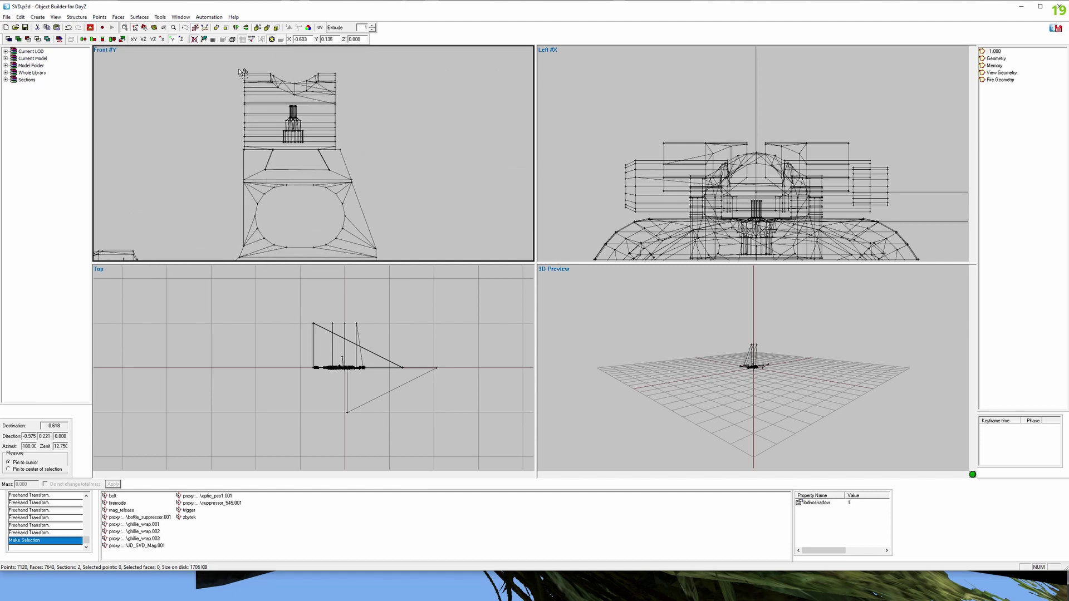
pyautogui.moveTo(390, 178); pyautogui.dragTo(394, 175)
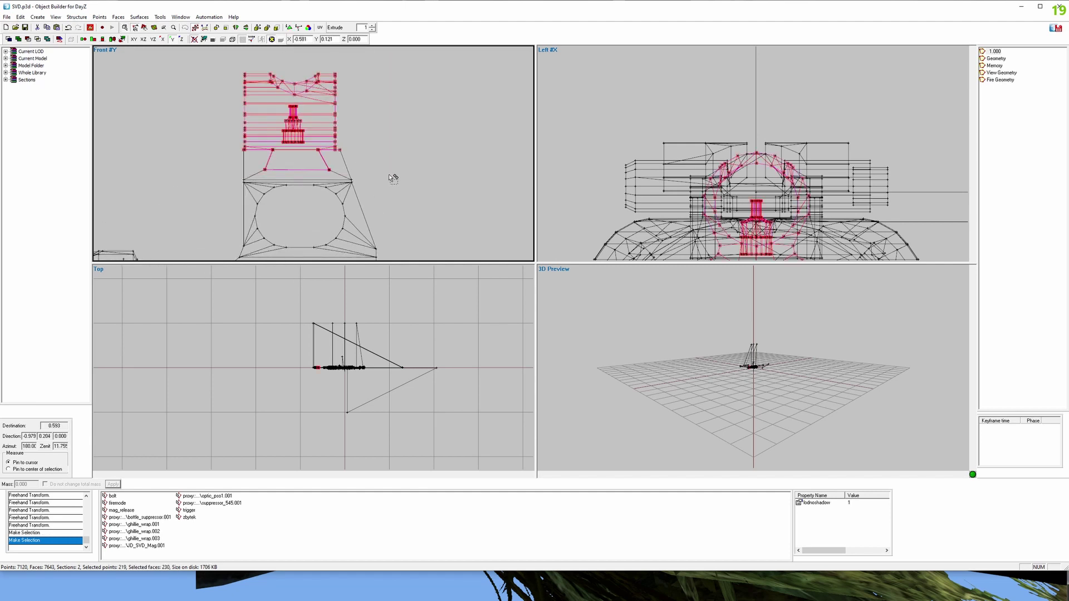
pyautogui.hotkey('alt', 'Tab')
pyautogui.scroll(-8, 535, 301)
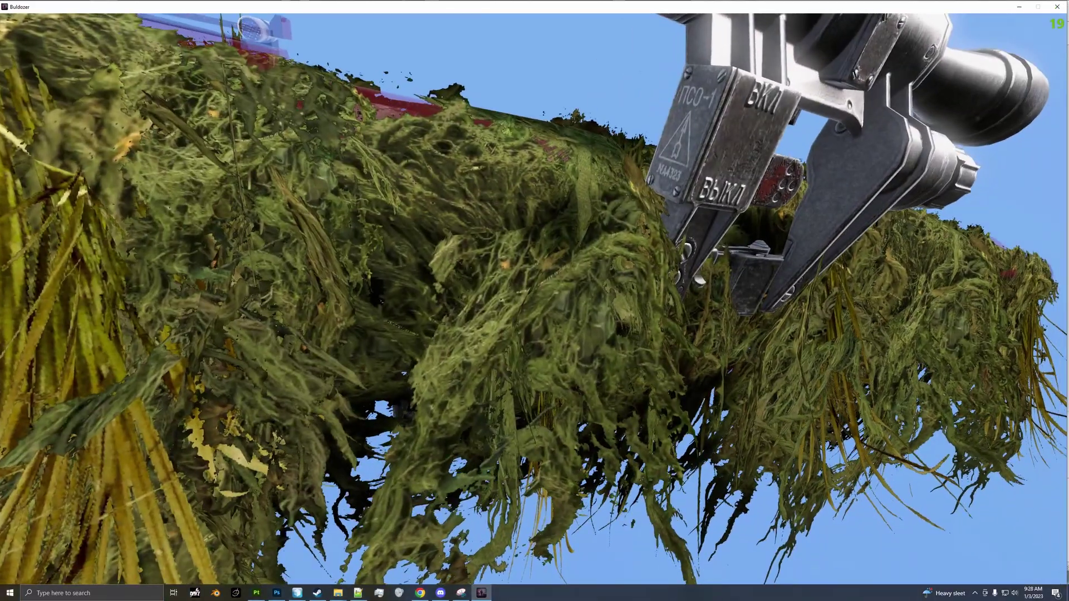
pyautogui.scroll(3, 534, 300)
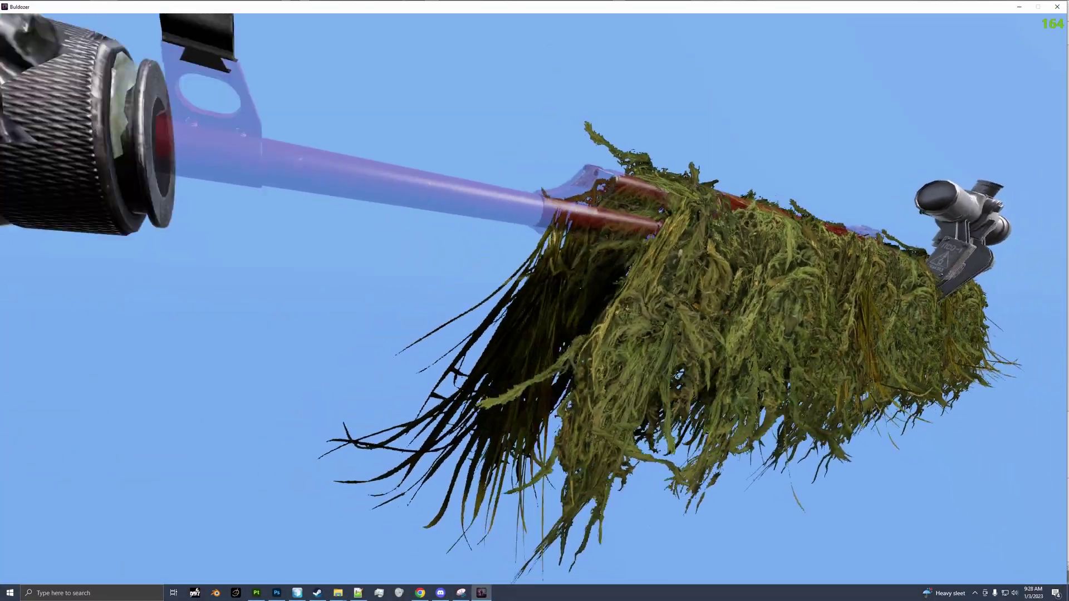
pyautogui.scroll(-2, 534, 301)
pyautogui.hotkey('alt', 'Tab')
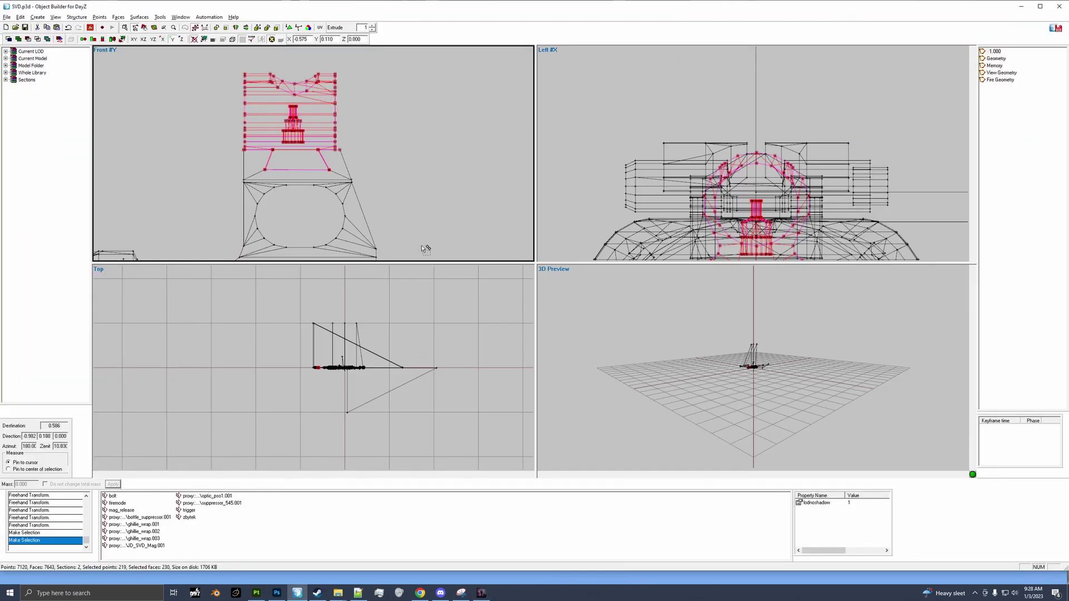
# Clear the selection and reselect only the front sight's hood and post above the tapered section, checking the highlight in Buldozer
pyautogui.scroll(5, 370, 189)
pyautogui.moveTo(367, 175); pyautogui.dragTo(372, 203, button='middle')
pyautogui.click(409, 172)
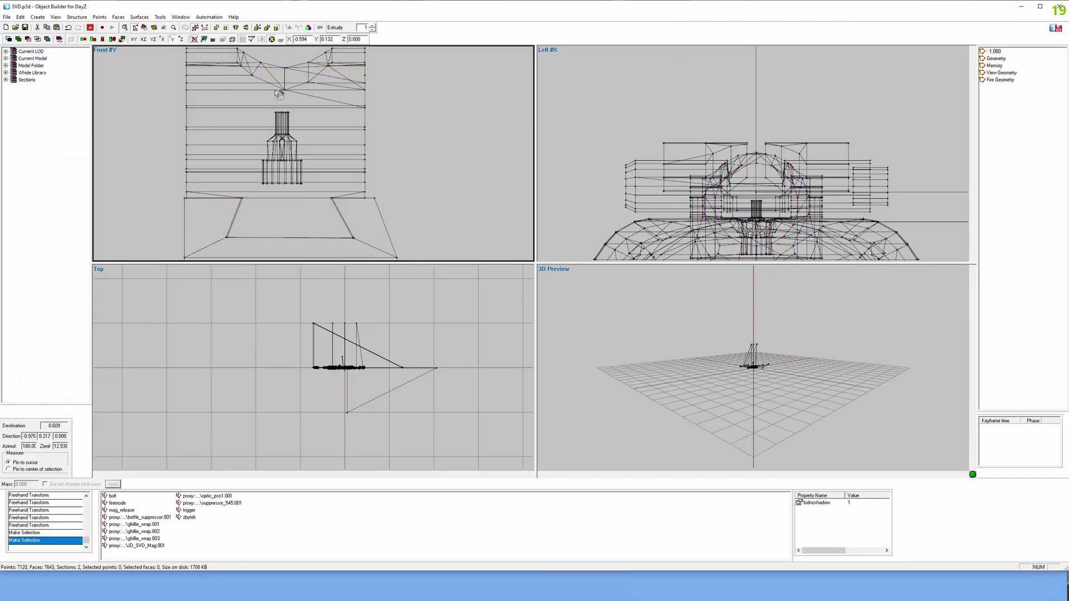
pyautogui.scroll(-3, 240, 138)
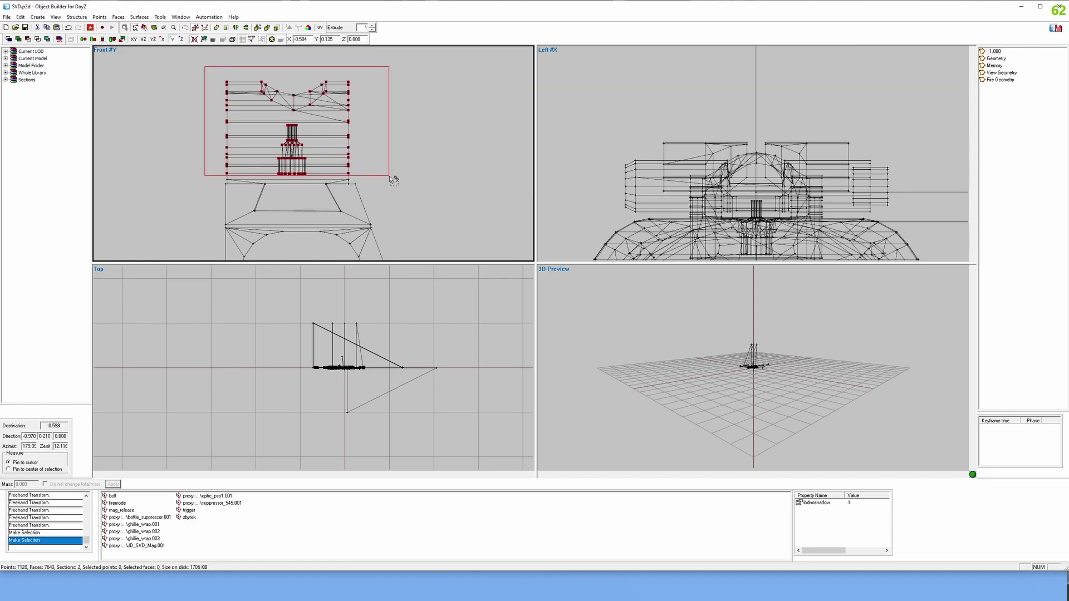
pyautogui.moveTo(389, 176); pyautogui.dragTo(390, 177)
pyautogui.hotkey('alt', 'Tab')
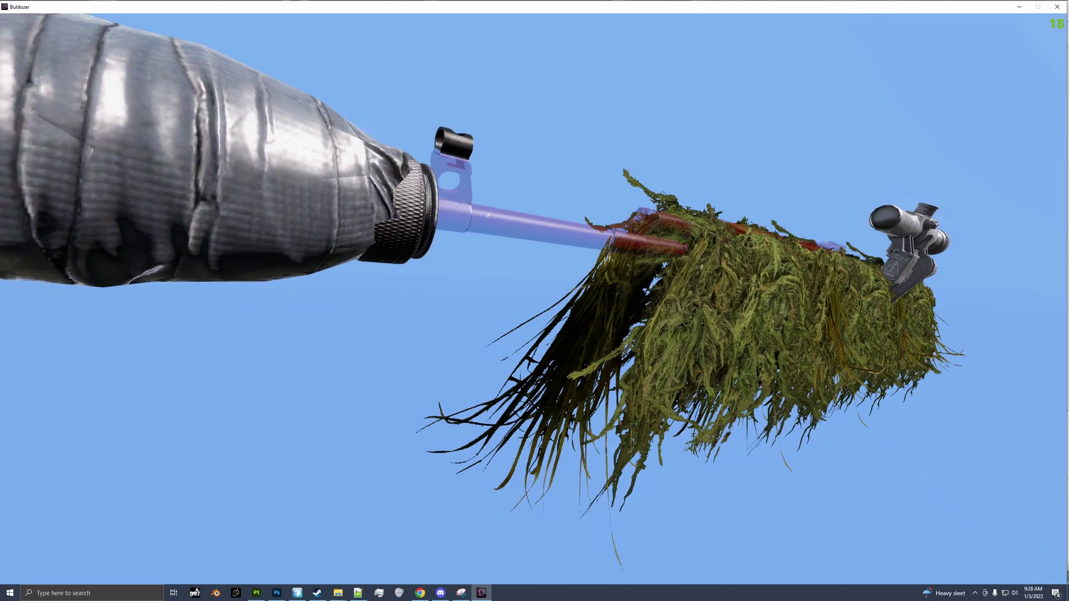
pyautogui.hotkey('alt', 'Tab')
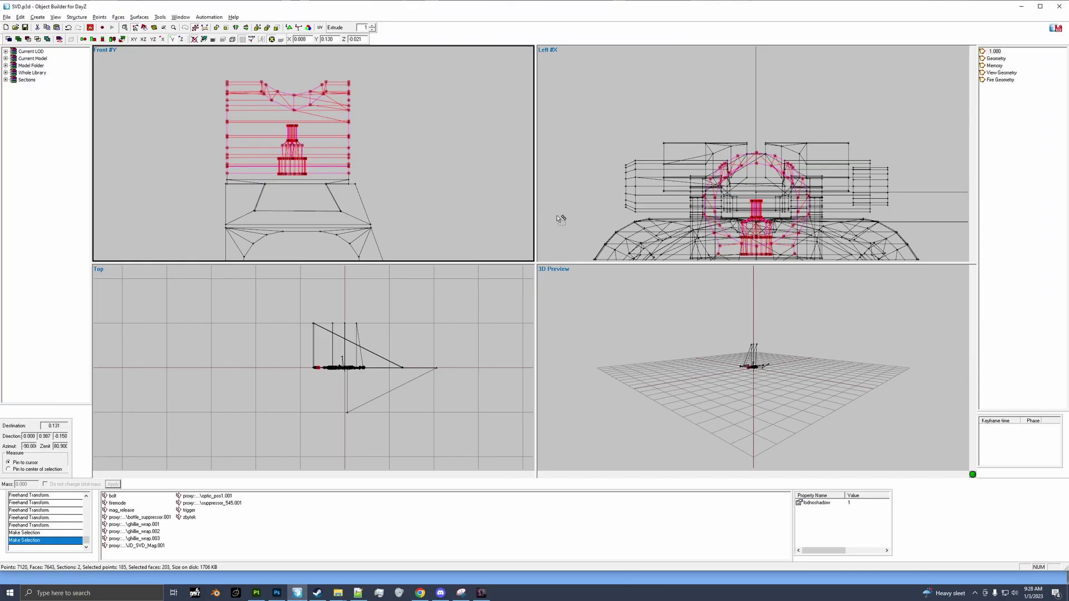
# Try raising the selected front sight hood and post vertically above the rear sight, clear the selection, and review the stretched sight in Buldozer
pyautogui.scroll(4, 756, 209)
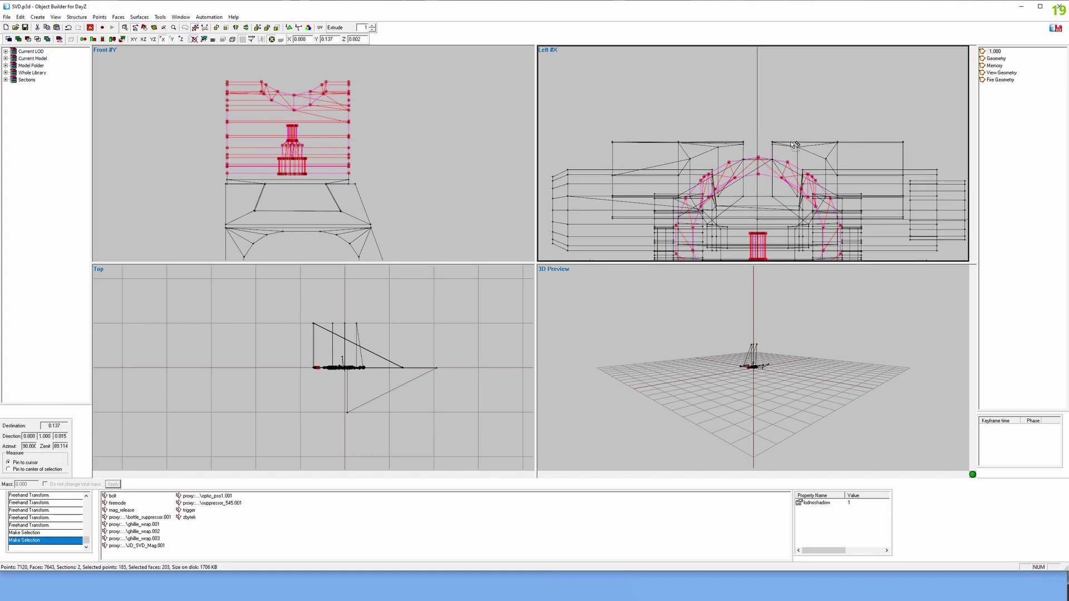
pyautogui.scroll(5, 790, 144)
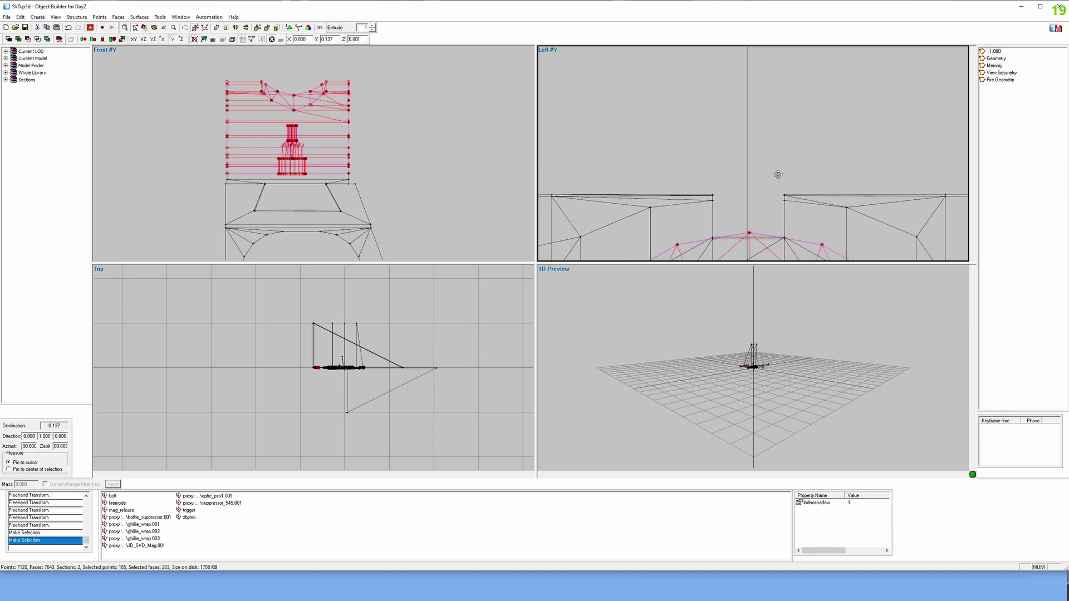
pyautogui.moveTo(778, 174)
pyautogui.mouseDown()
pyautogui.moveTo(776, 146)
pyautogui.moveTo(807, 111)
pyautogui.moveTo(807, 88)
pyautogui.moveTo(807, 103)
pyautogui.mouseUp()
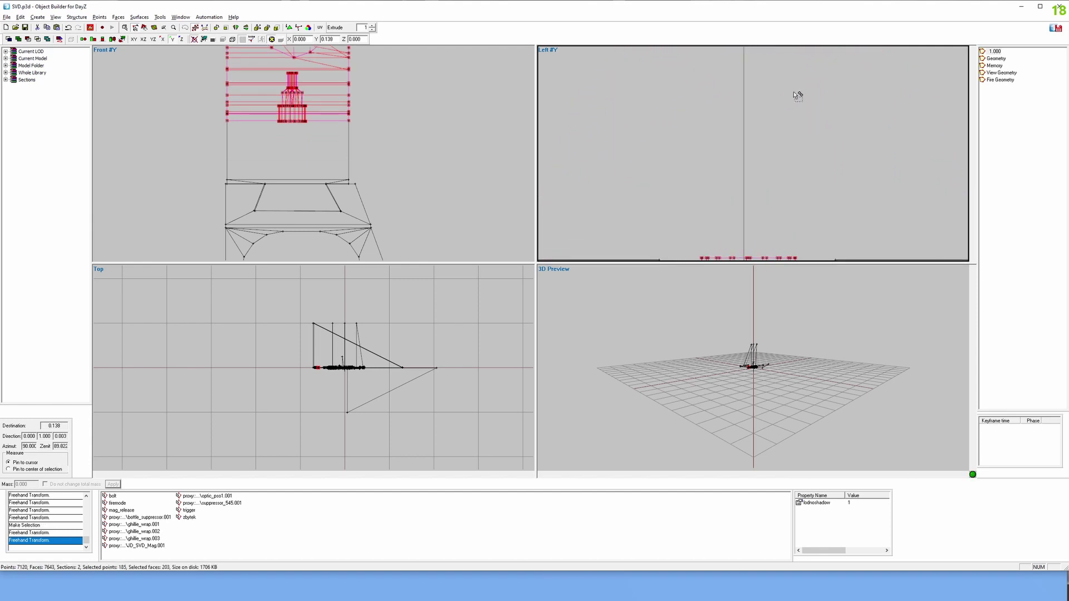
pyautogui.moveTo(800, 124); pyautogui.dragTo(806, 128)
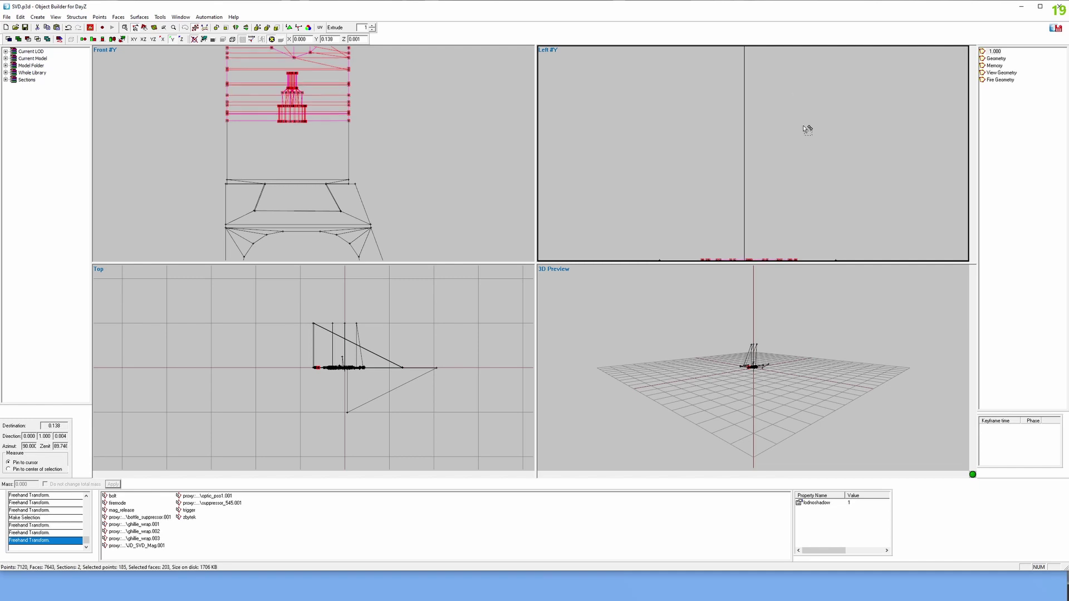
pyautogui.scroll(-5, 265, 109)
pyautogui.click(345, 151)
pyautogui.hotkey('alt', 'Tab')
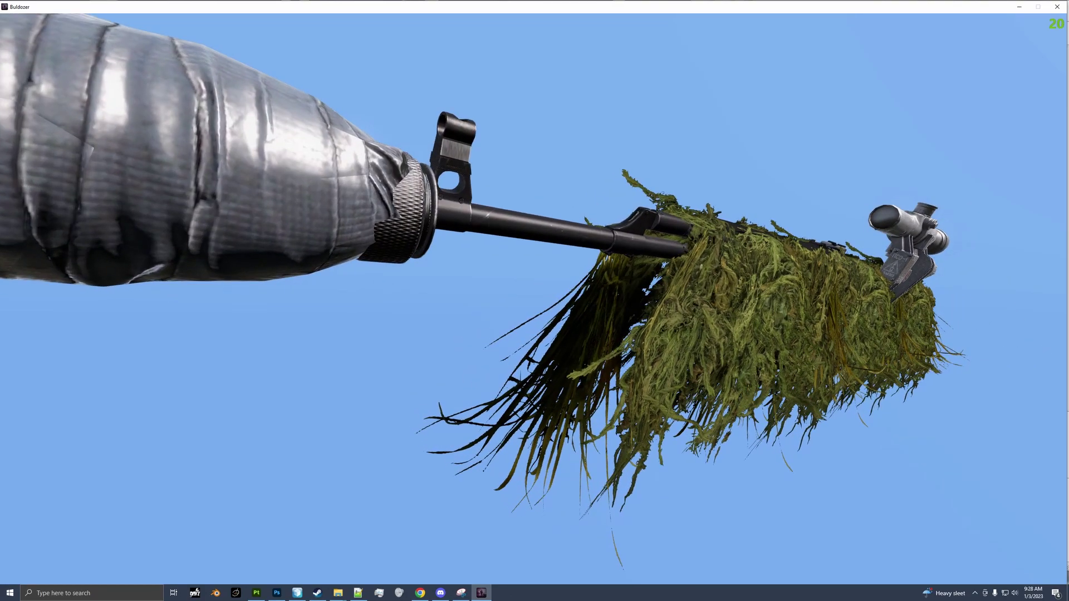
# Undo the deselection and the vertical moves of the front sight hood, comparing the result in Buldozer
pyautogui.hotkey('alt', 'Tab')
pyautogui.hotkey('ctrl', 'z')
pyautogui.hotkey('ctrl', 'z')
pyautogui.hotkey('ctrl', 'z')
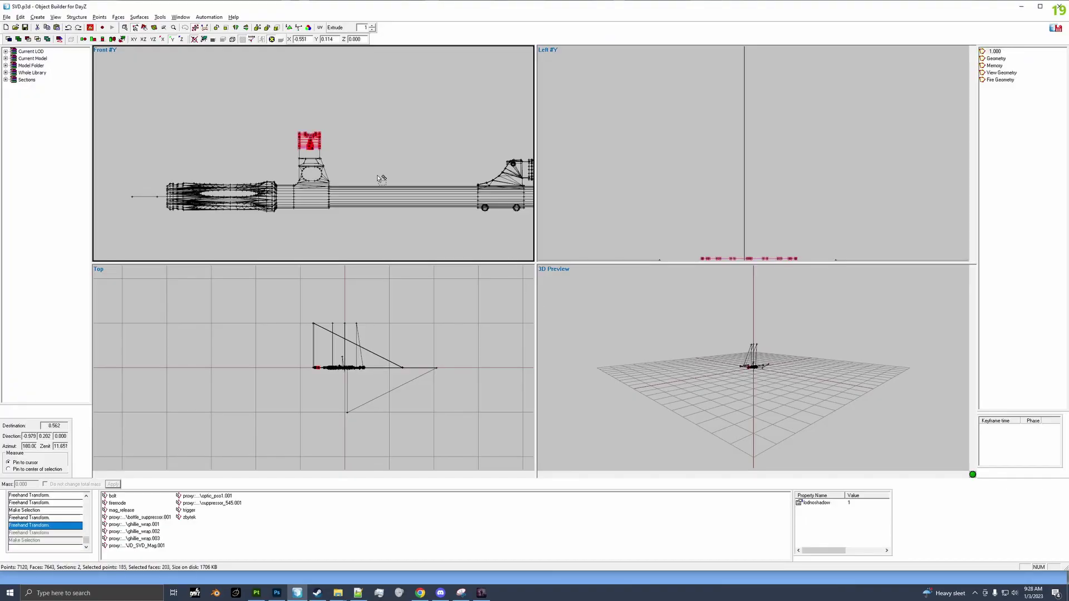
pyautogui.hotkey('alt', 'Tab')
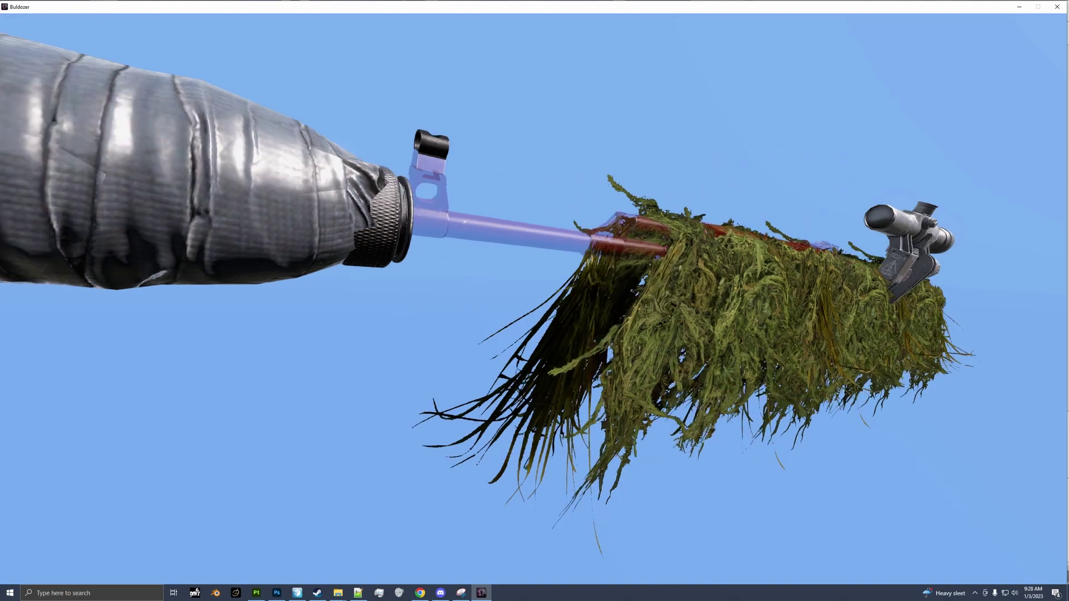
pyautogui.hotkey('alt', 'Tab')
pyautogui.hotkey('ctrl', 'z')
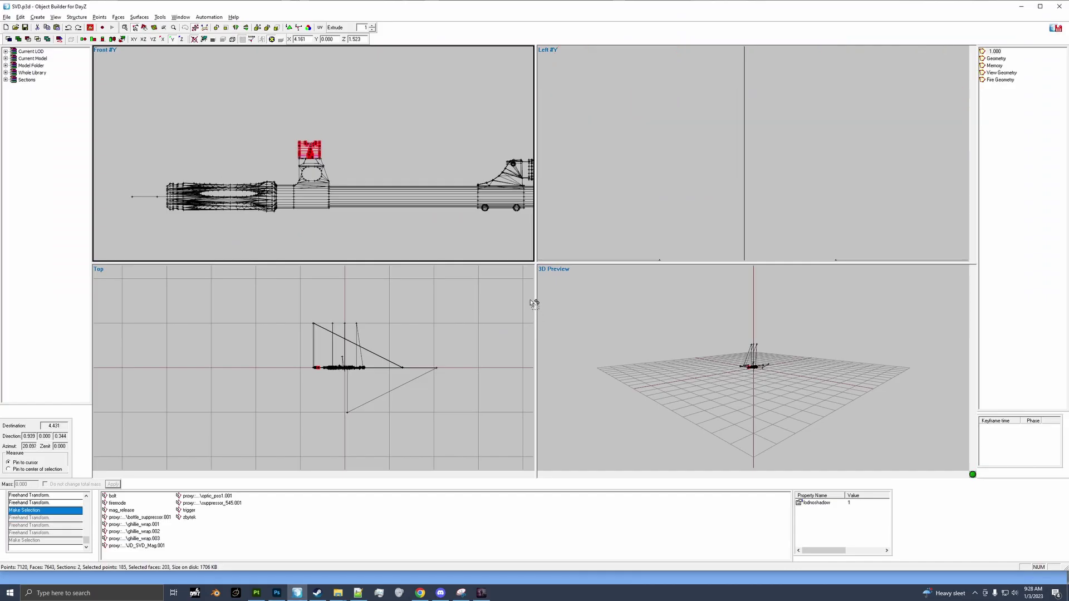
pyautogui.hotkey('alt', 'Tab')
pyautogui.hotkey('alt', 'Tab')
# Select the front sight hood and post together with the tapered section beneath, and raise them slightly relative to the rear sight
pyautogui.scroll(6, 384, 179)
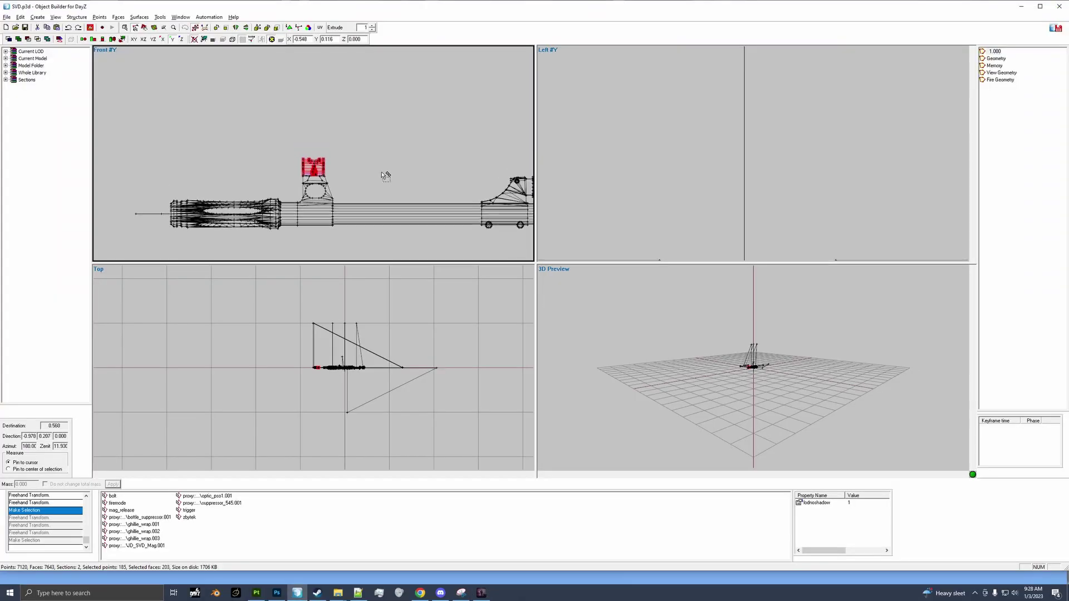
pyautogui.moveTo(390, 190); pyautogui.dragTo(393, 184, button='middle')
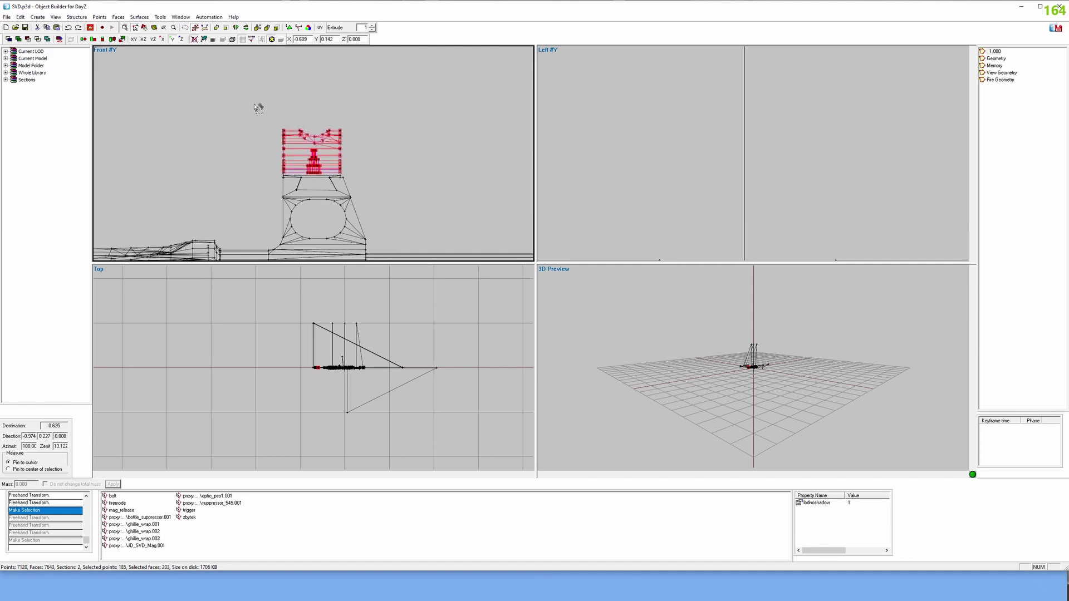
pyautogui.moveTo(257, 107); pyautogui.dragTo(408, 198)
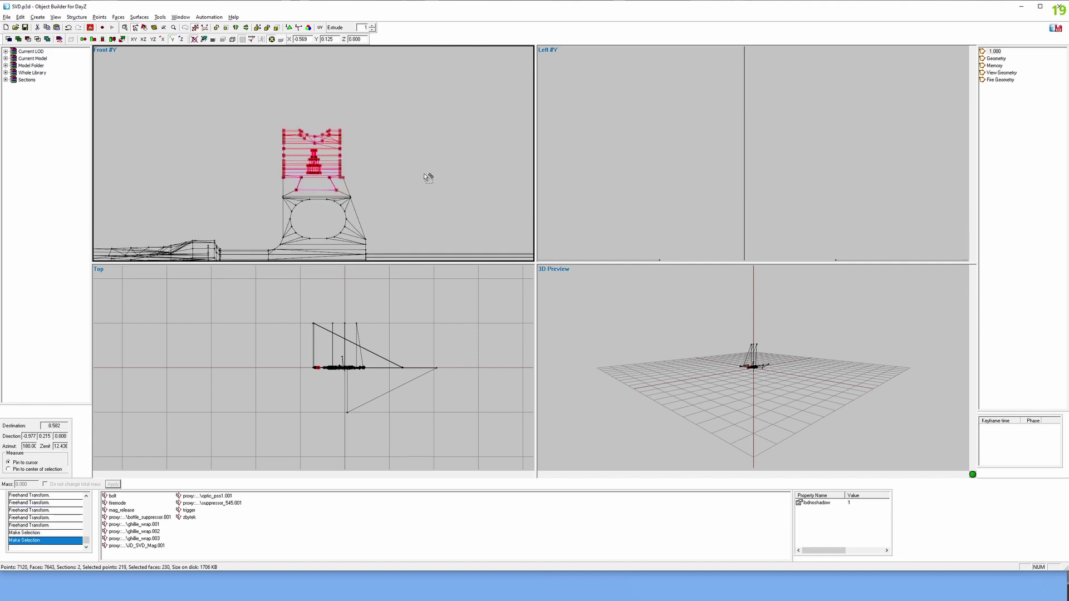
pyautogui.scroll(5, 719, 171)
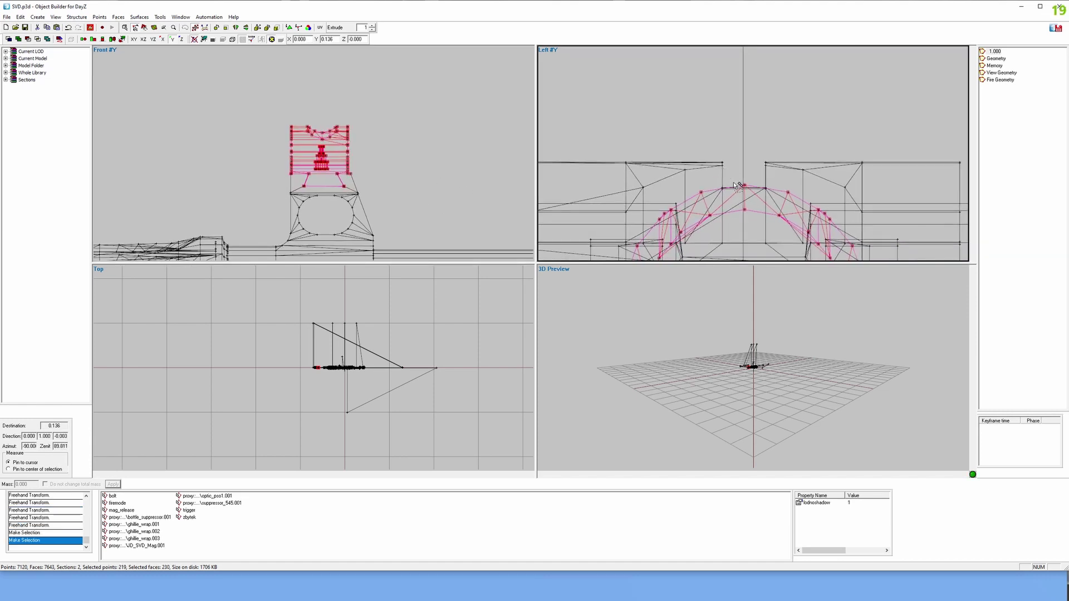
pyautogui.moveTo(770, 196); pyautogui.dragTo(773, 160)
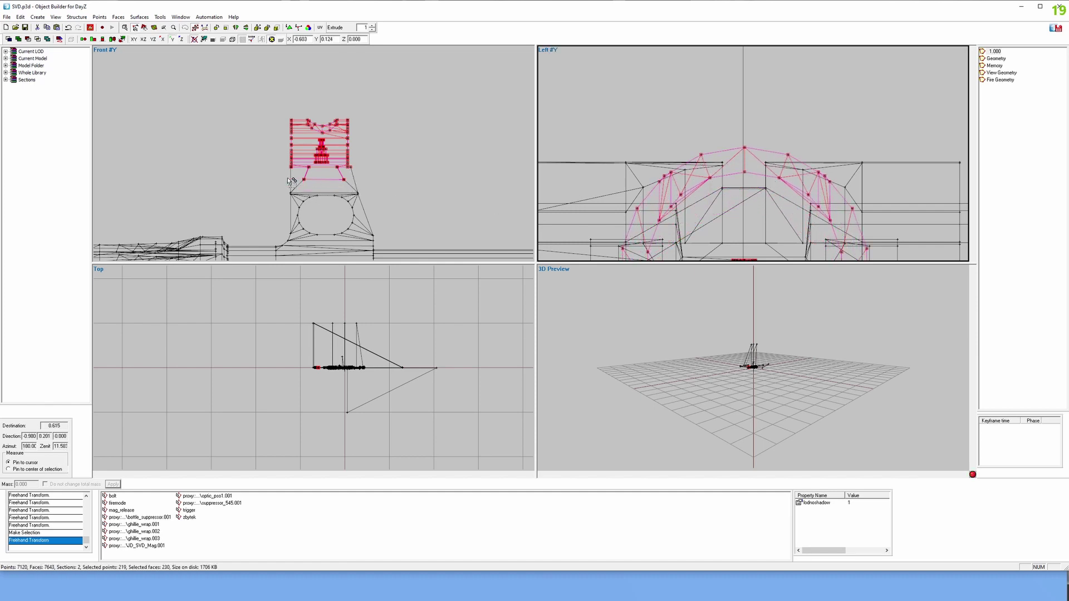
# Remove the tapered section from the selection, raise the front sight hood and post vertically, and check the result in Buldozer
pyautogui.scroll(3, 346, 181)
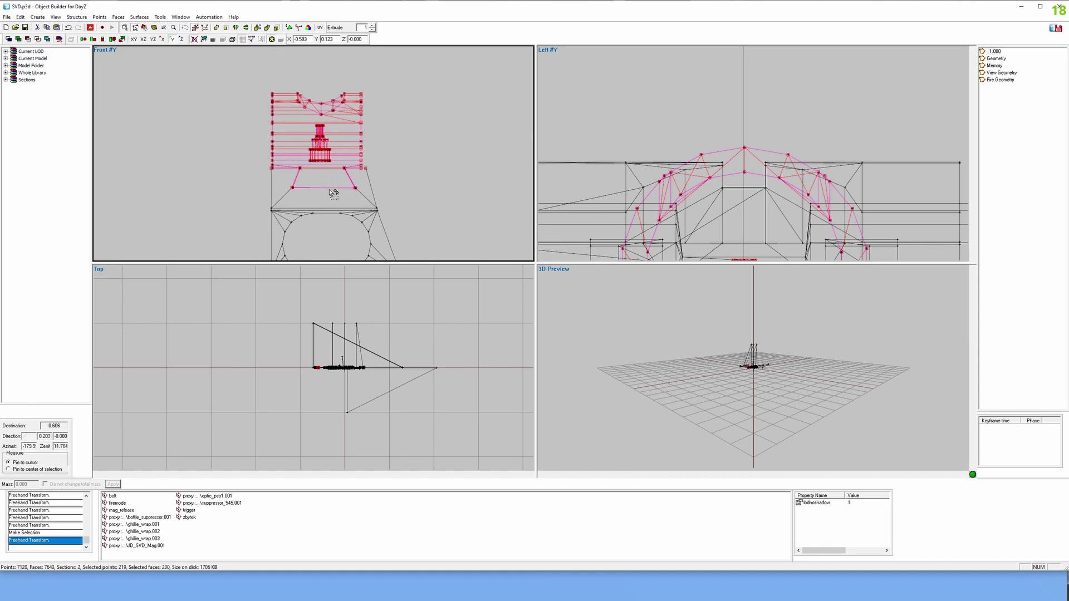
pyautogui.keyDown('ctrl'); pyautogui.moveTo(284, 177); pyautogui.dragTo(367, 185); pyautogui.keyUp('ctrl')
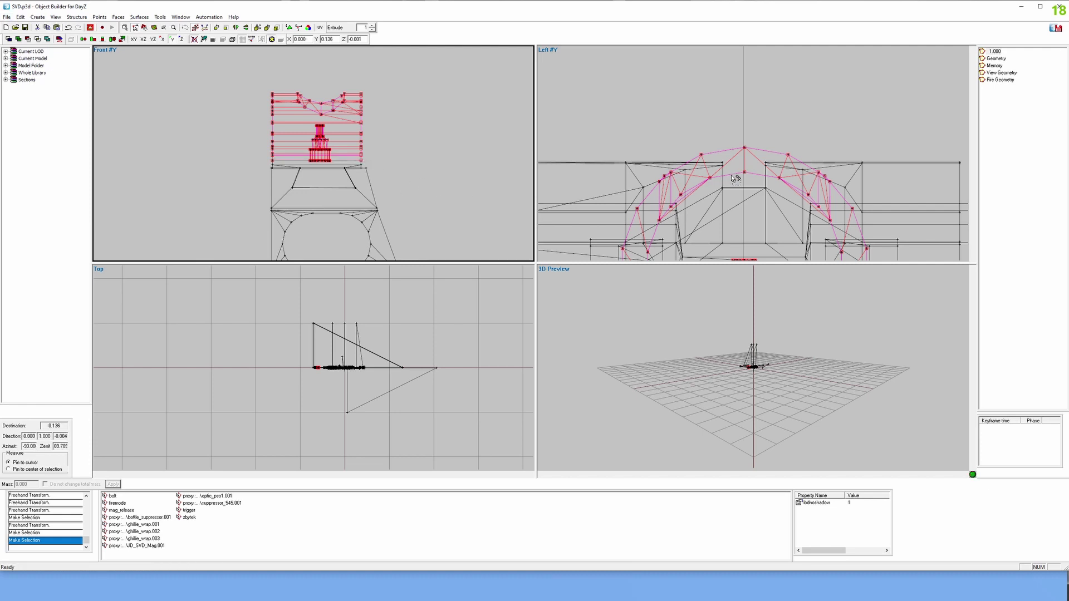
pyautogui.keyDown('shift'); pyautogui.moveTo(746, 183); pyautogui.dragTo(744, 153); pyautogui.keyUp('shift')
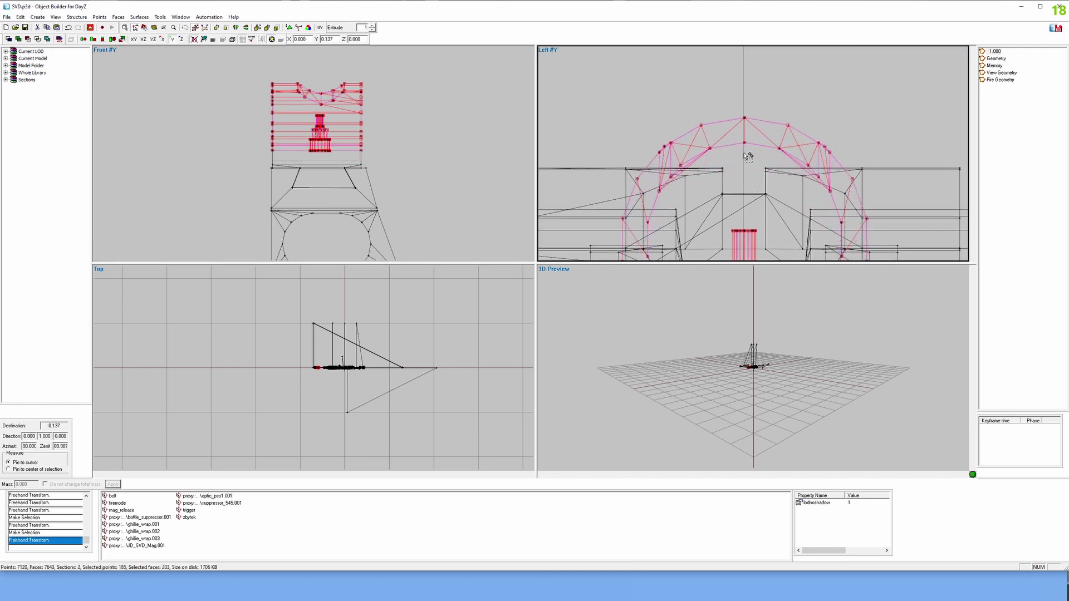
pyautogui.hotkey('alt', 'Tab')
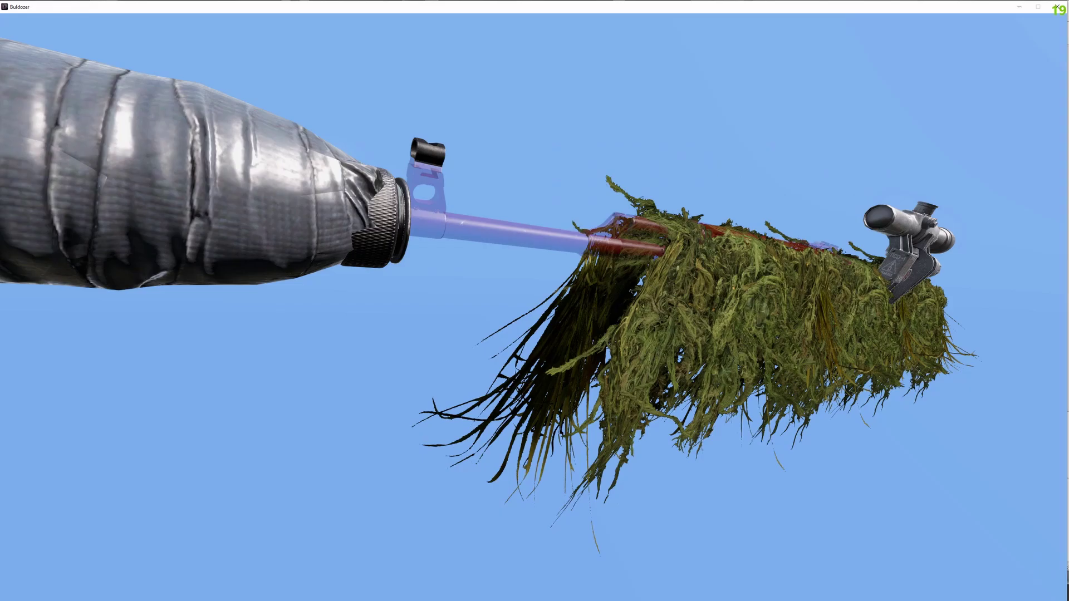
pyautogui.hotkey('alt', 'Tab')
pyautogui.hotkey('alt', 'Tab')
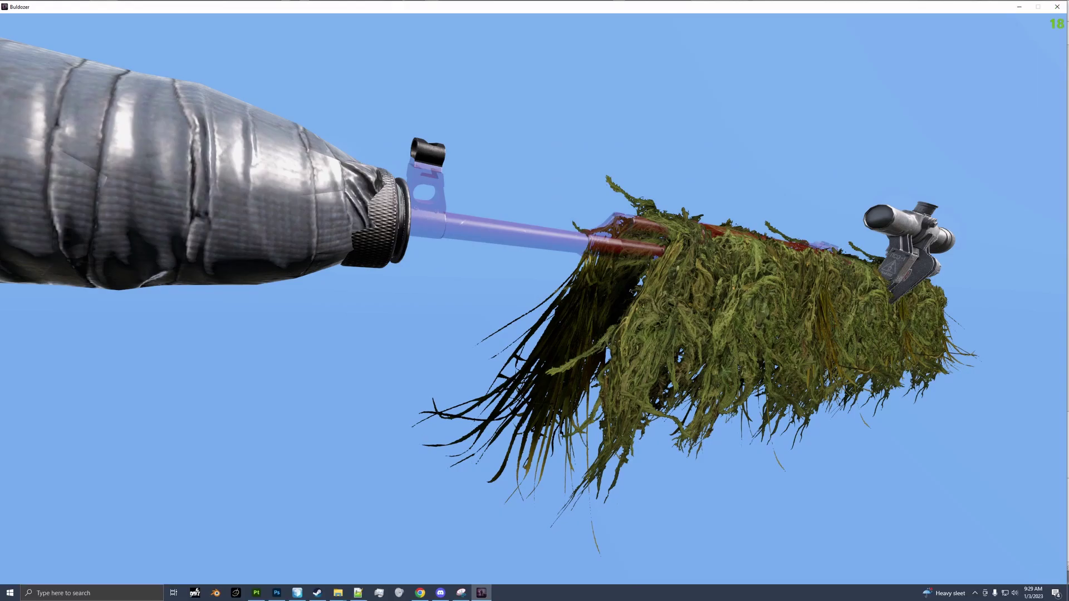
pyautogui.hotkey('alt', 'Tab')
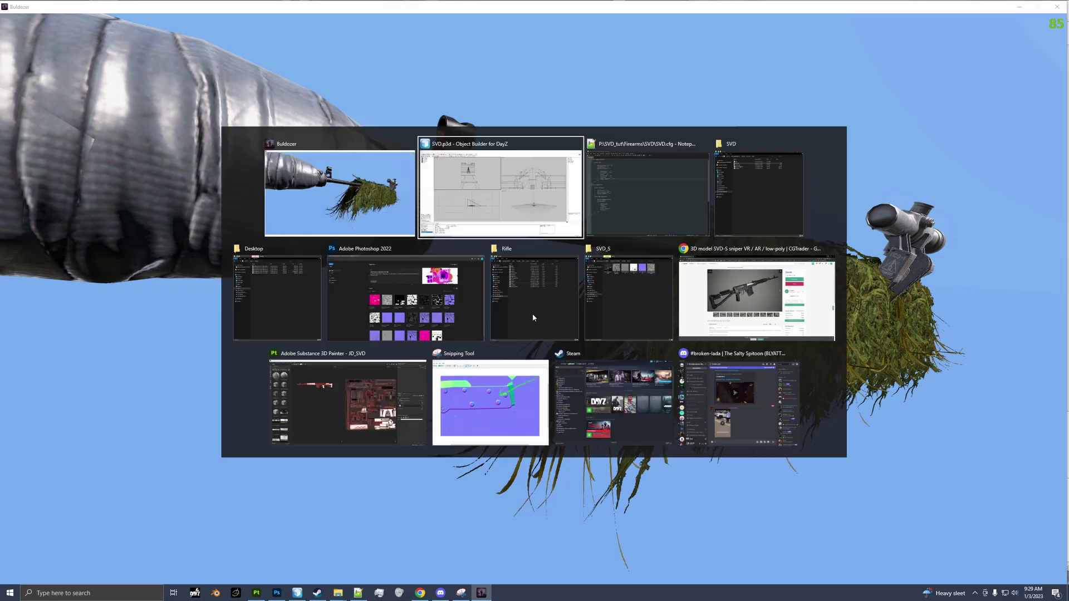
# Narrow the selection to the hood and the upper part of the post, excluding the post's base, and raise it further in small amounts
pyautogui.moveTo(241, 72); pyautogui.dragTo(406, 159)
pyautogui.hotkey('alt', 'Tab')
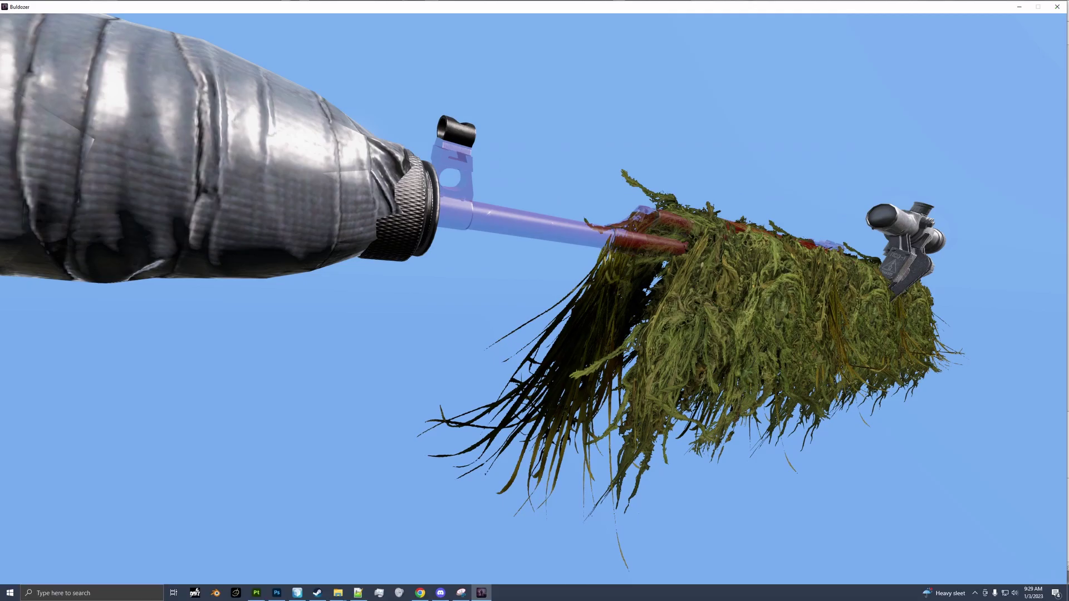
pyautogui.hotkey('alt', 'Tab')
pyautogui.keyDown('shift'); pyautogui.moveTo(746, 199); pyautogui.dragTo(753, 150); pyautogui.keyUp('shift')
pyautogui.scroll(10, 753, 151)
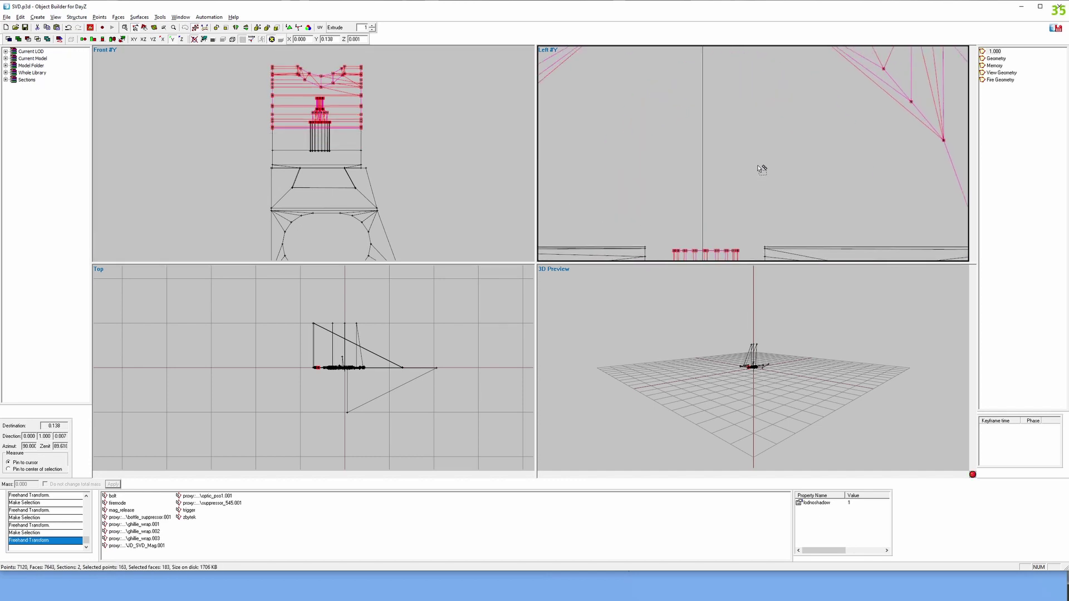
pyautogui.scroll(3, 768, 186)
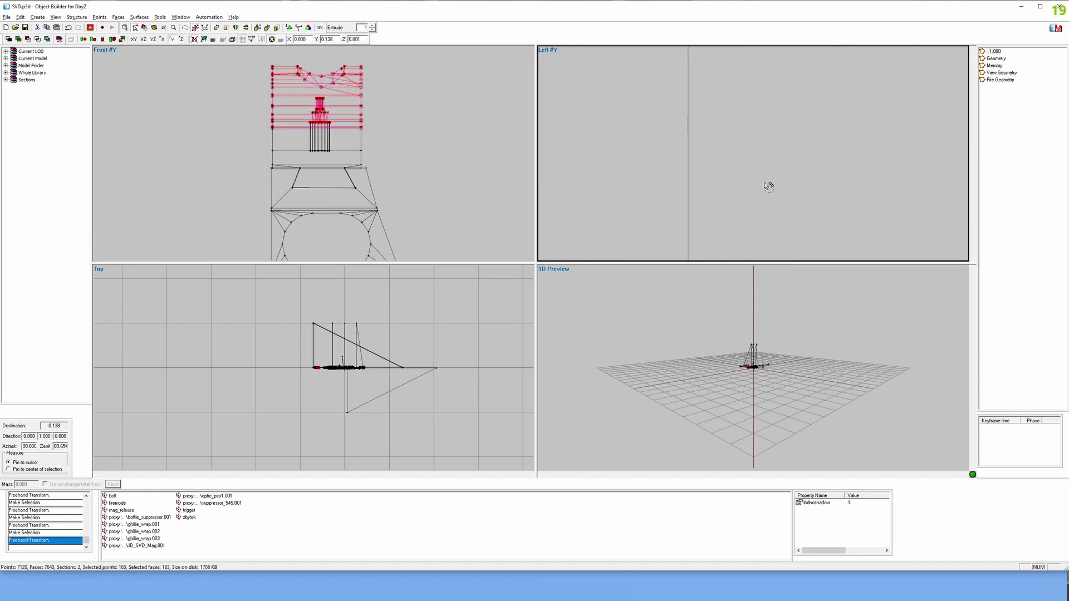
pyautogui.keyDown('shift'); pyautogui.moveTo(764, 183); pyautogui.dragTo(764, 175); pyautogui.keyUp('shift')
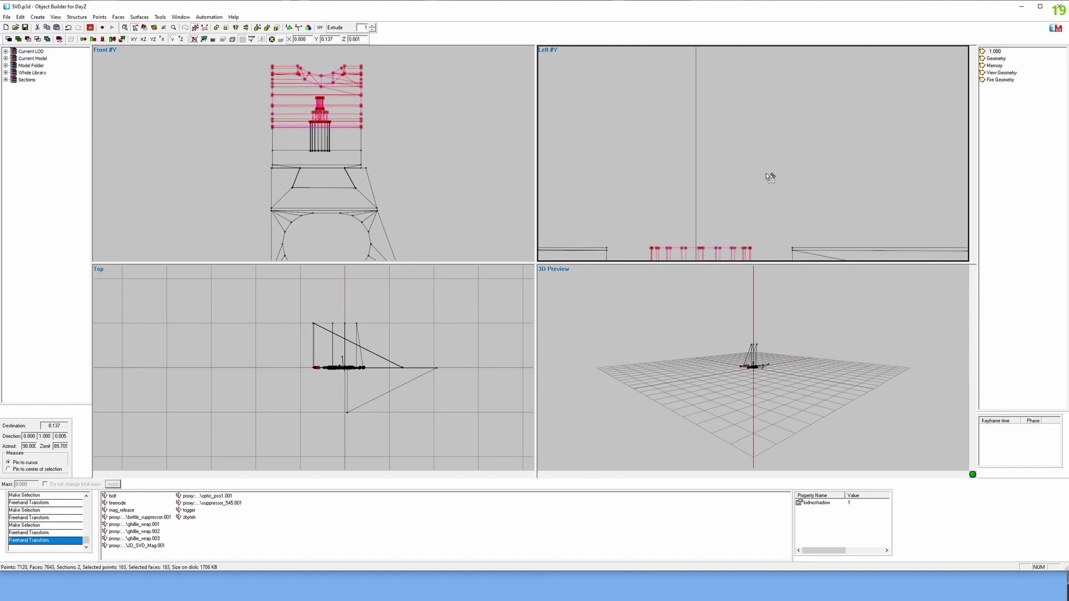
# Clear the selection and inspect the raised front sight along the whole rifle in Buldozer, comparing it with the rear sight
pyautogui.scroll(-4, 765, 177)
pyautogui.hotkey('alt', 'Tab')
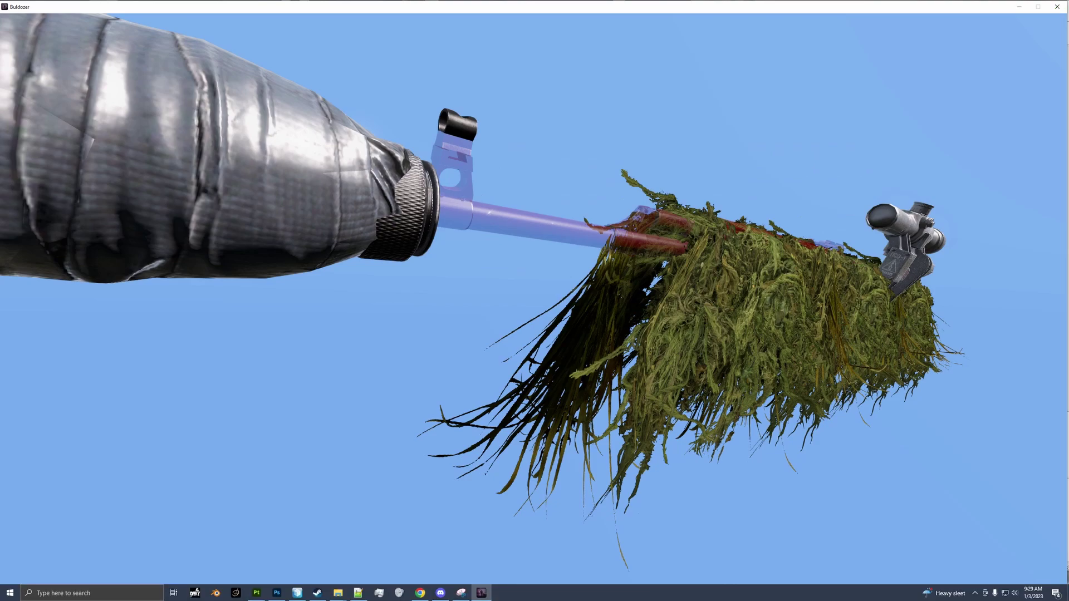
pyautogui.hotkey('alt', 'Tab')
pyautogui.click(480, 203)
pyautogui.hotkey('alt', 'Tab')
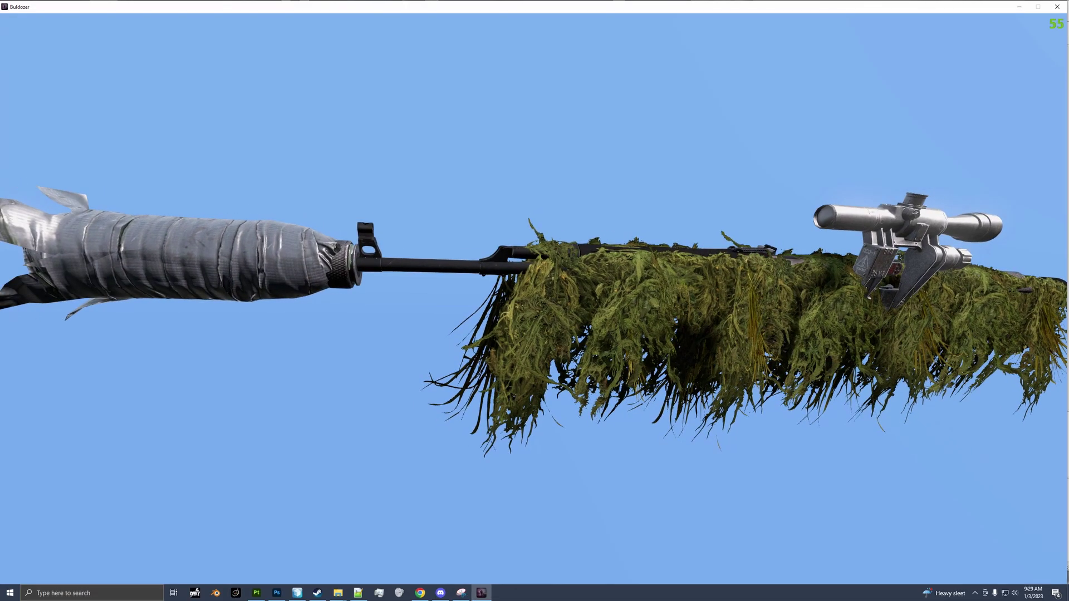
pyautogui.scroll(-3, 534, 301)
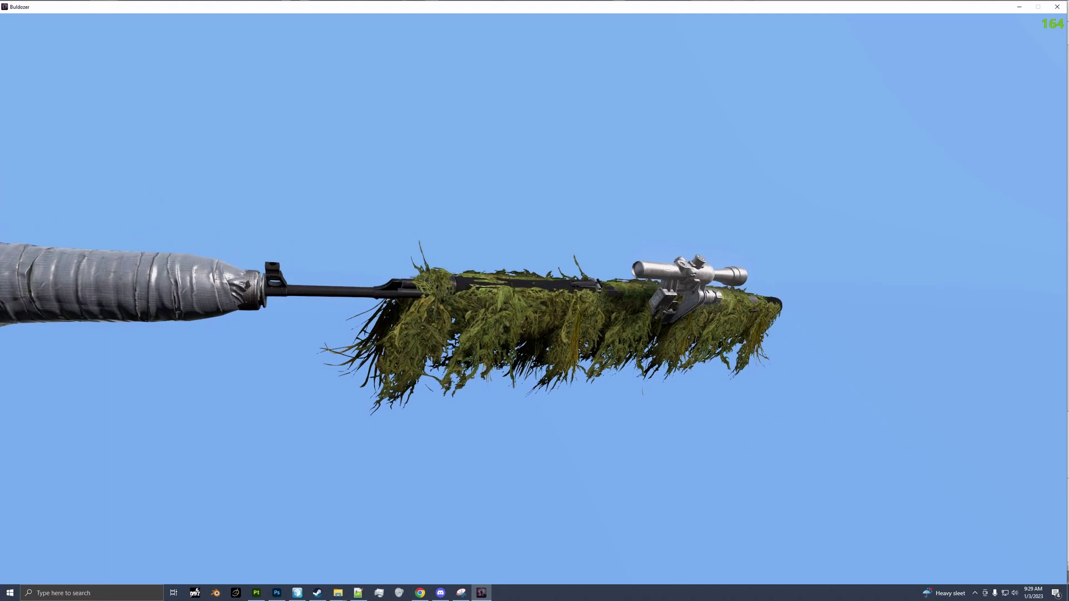
pyautogui.scroll(3, 534, 300)
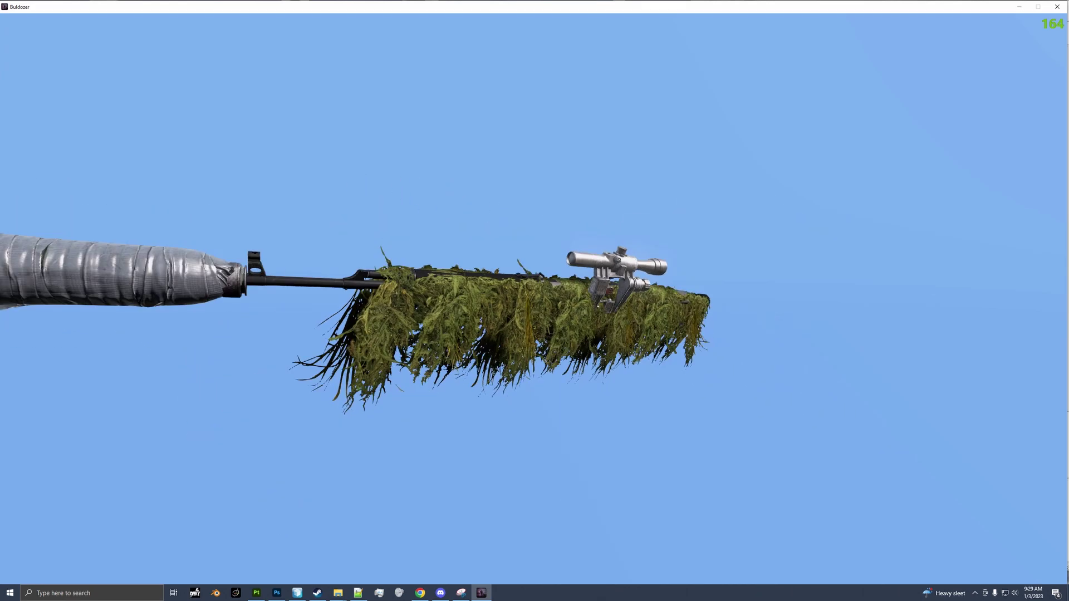
pyautogui.hotkey('alt', 'Tab')
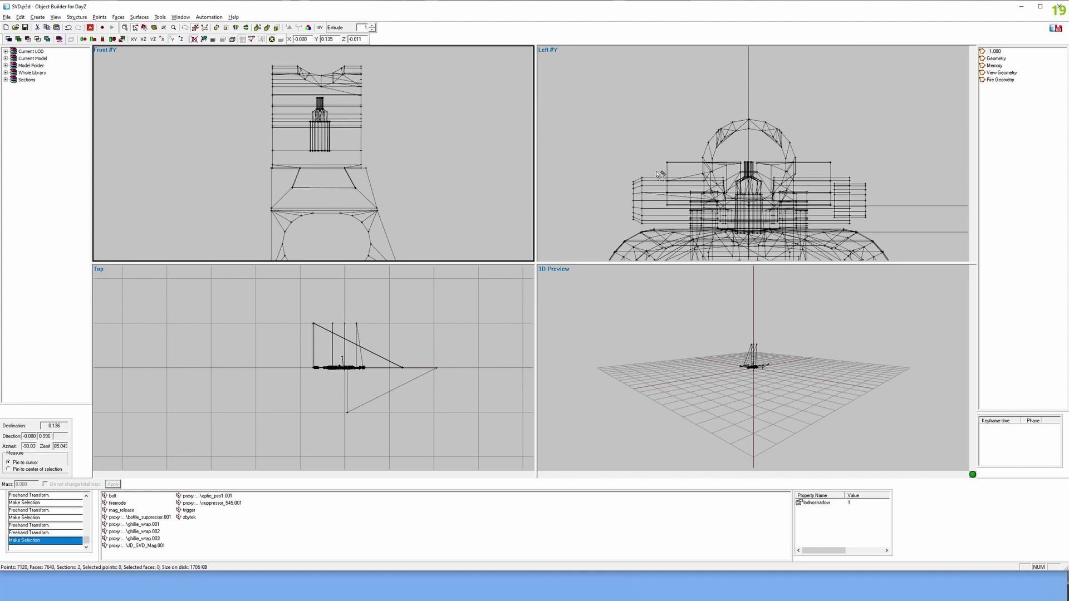
# Duplicate the 1.000 resolution LOD and set the copy's type to View-Pilot
pyautogui.click(996, 58)
pyautogui.click(995, 52)
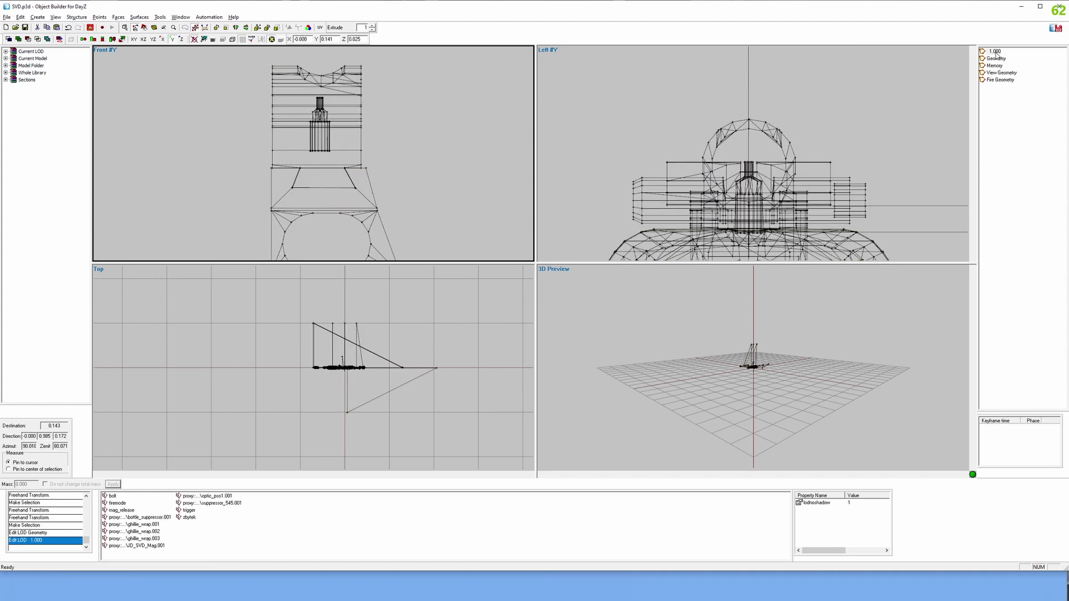
pyautogui.rightClick(997, 54)
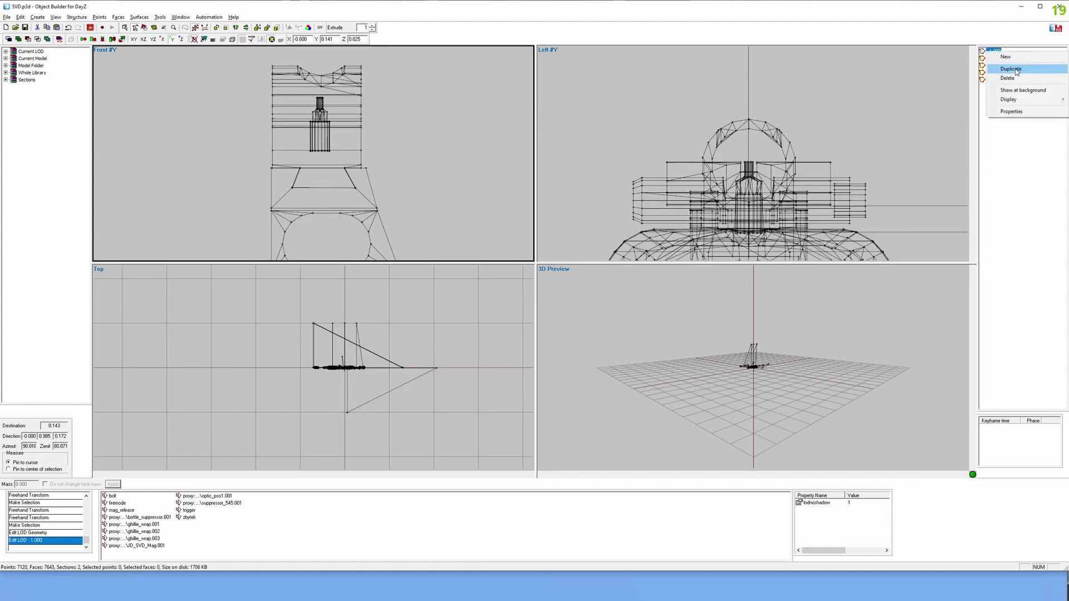
pyautogui.click(1008, 61)
pyautogui.rightClick(999, 58)
pyautogui.click(1011, 119)
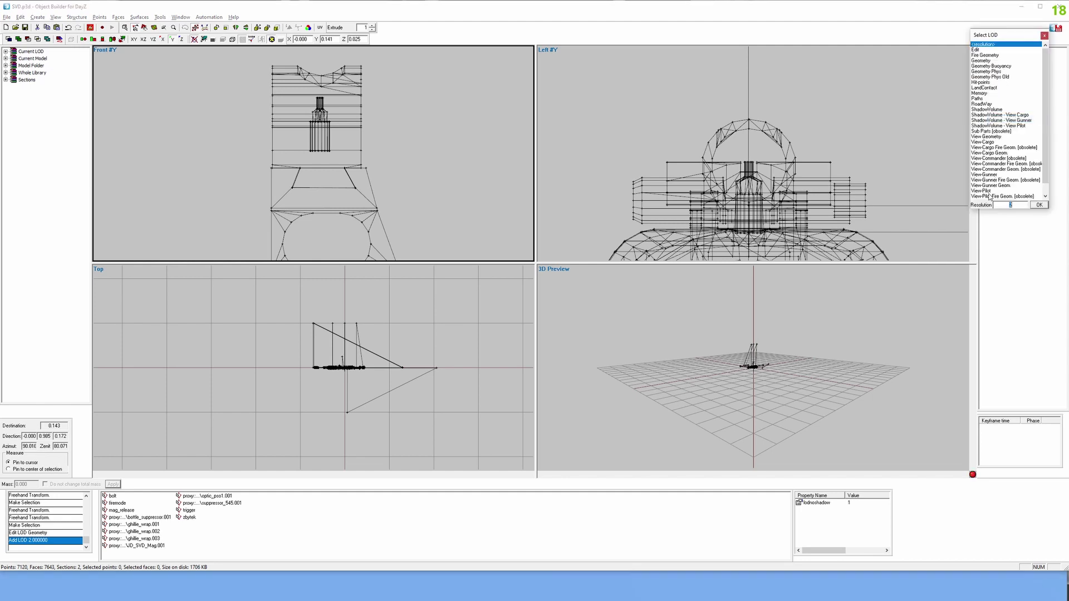
pyautogui.click(996, 192)
pyautogui.click(1039, 205)
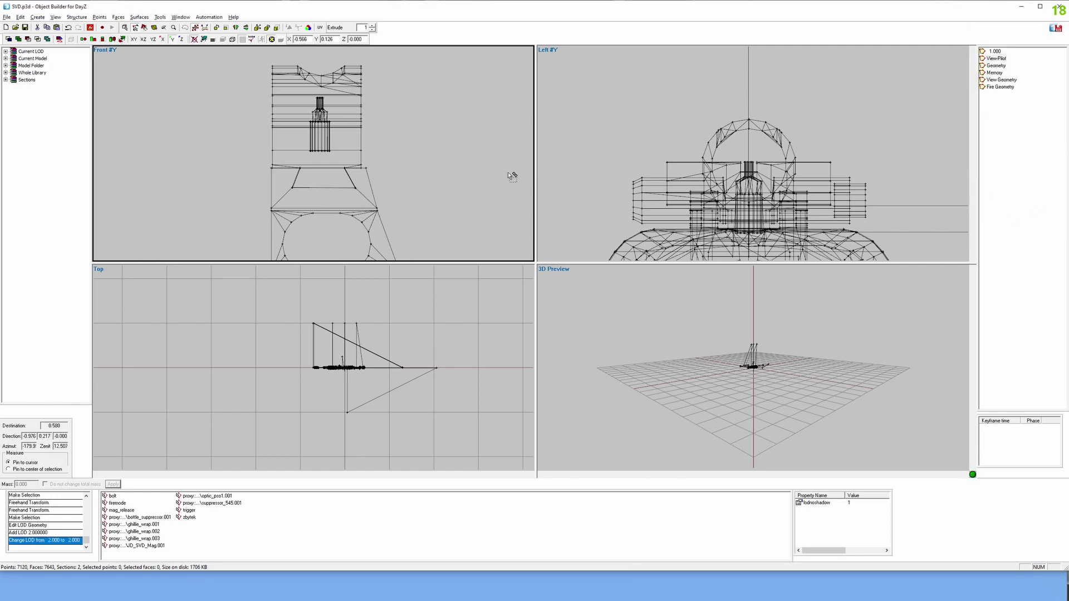
# Select the forward half of the rifle, from the muzzle to the receiver, in the front view
pyautogui.moveTo(450, 205)
pyautogui.mouseDown(button='right')
pyautogui.moveTo(425, 210)
pyautogui.moveTo(473, 210)
pyautogui.moveTo(412, 200)
pyautogui.moveTo(453, 213)
pyautogui.mouseUp(button='right')
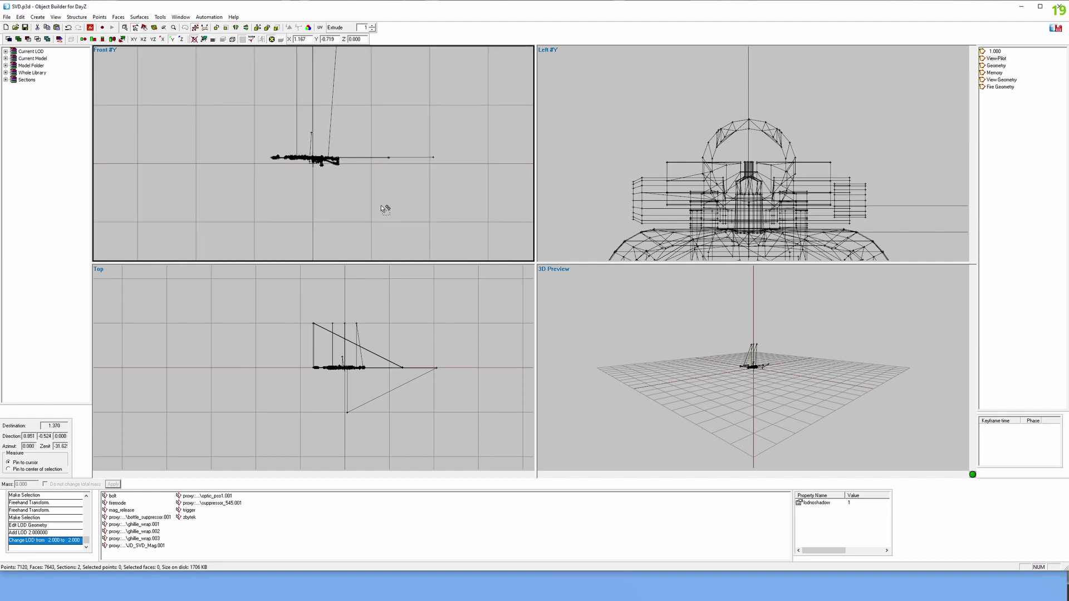
pyautogui.moveTo(387, 196); pyautogui.dragTo(375, 210, button='right')
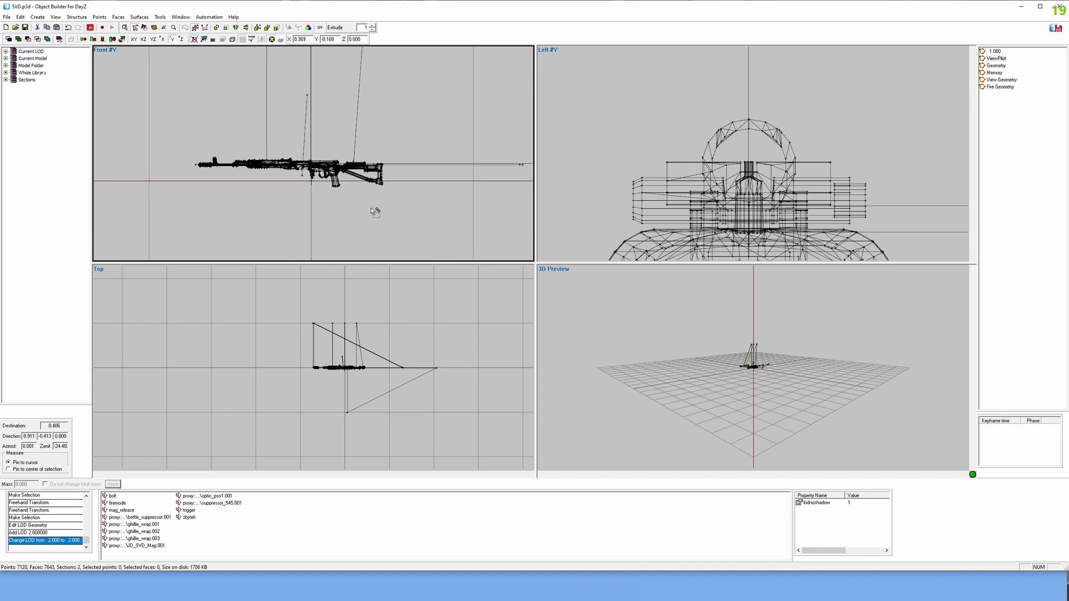
pyautogui.scroll(3, 379, 213)
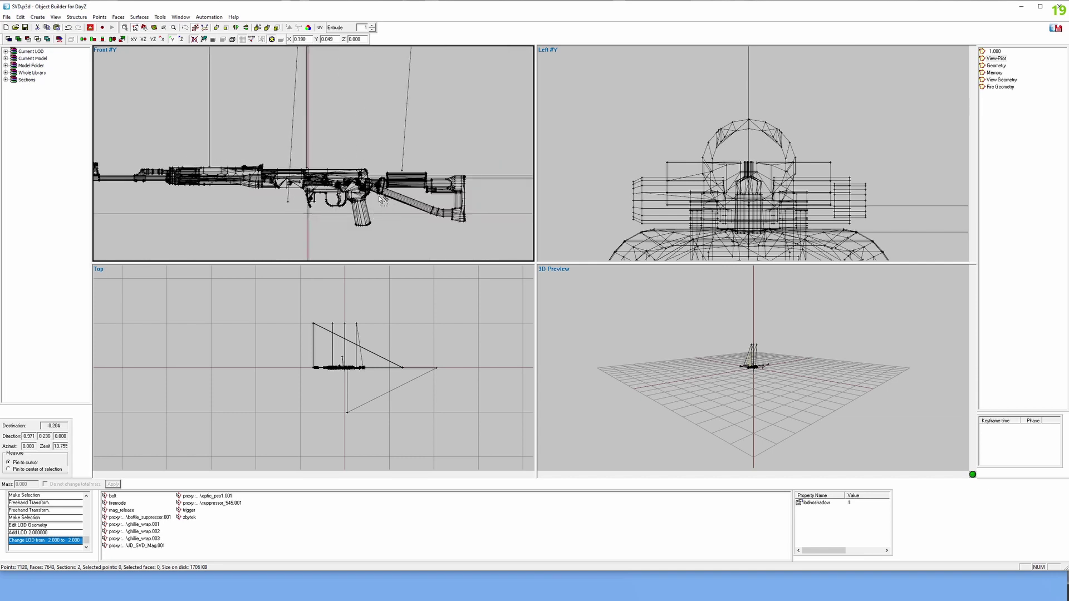
pyautogui.scroll(-2, 385, 189)
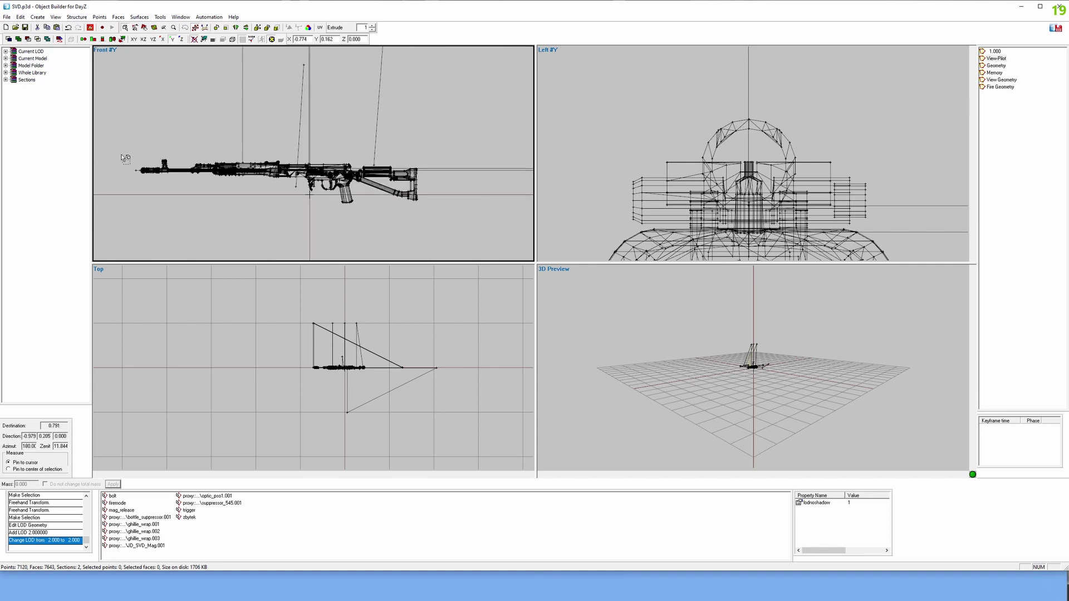
pyautogui.moveTo(102, 132); pyautogui.dragTo(283, 227)
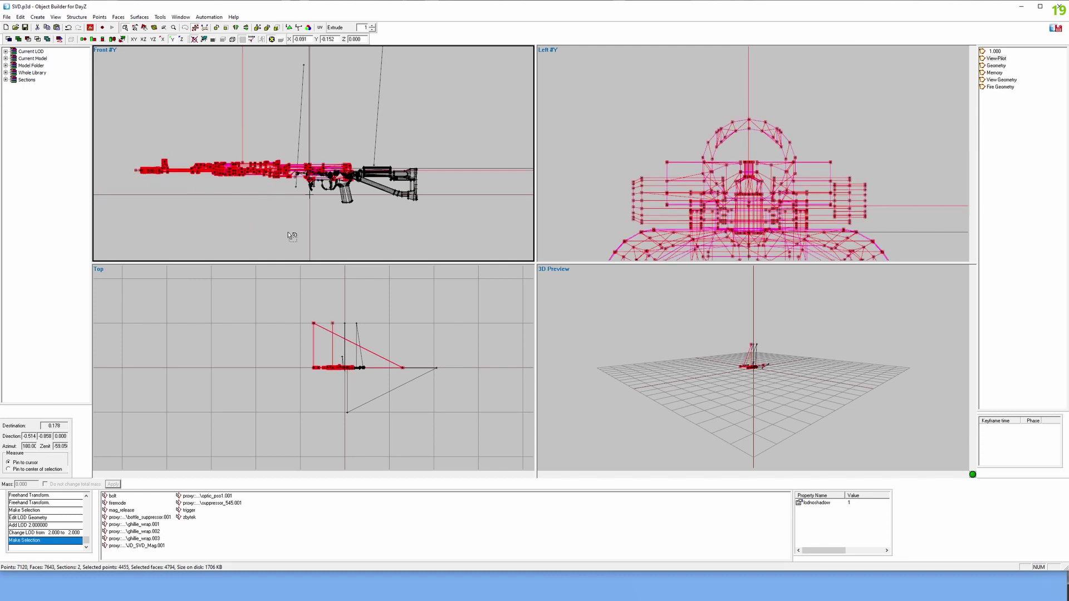
pyautogui.scroll(3, 328, 214)
pyautogui.scroll(-5, 424, 209)
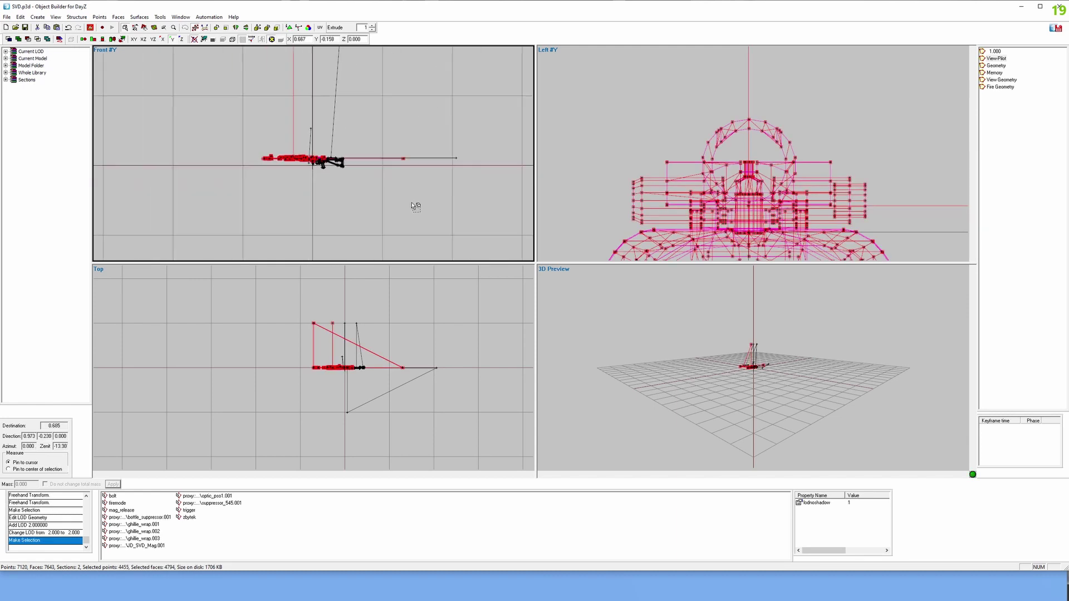
# Add the far upper points of the proxy triangles above the rifle to the selection
pyautogui.scroll(-2, 455, 199)
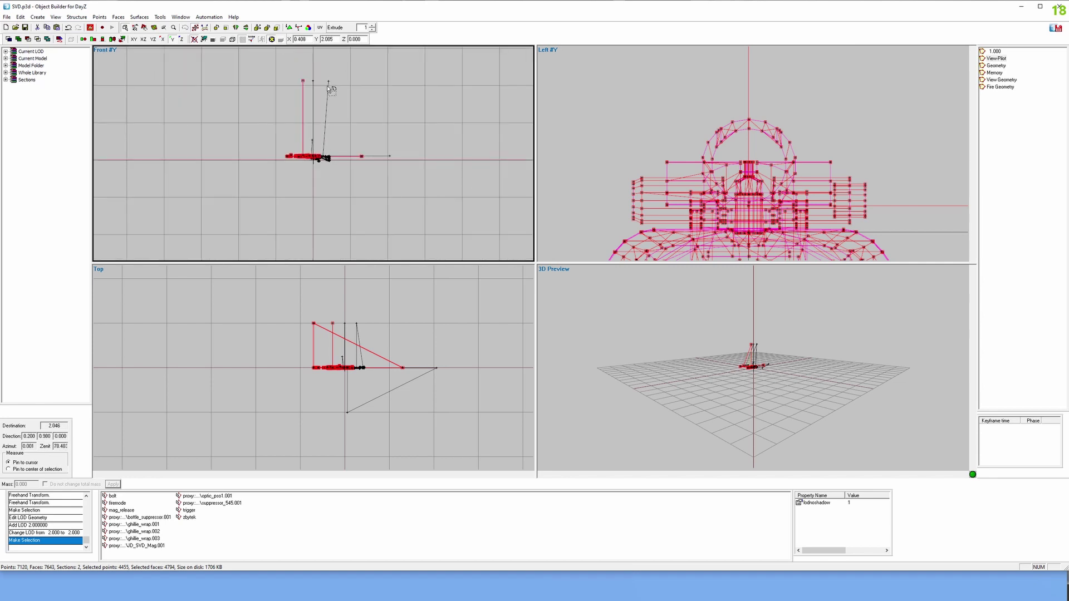
pyautogui.moveTo(273, 67); pyautogui.dragTo(306, 91)
pyautogui.scroll(2, 368, 95)
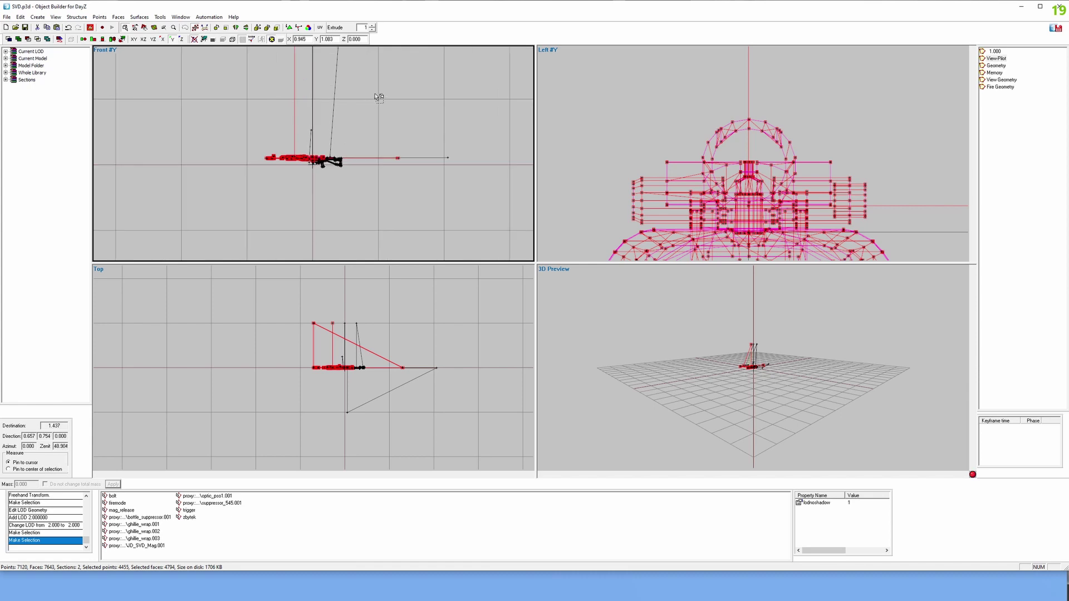
pyautogui.scroll(4, 416, 117)
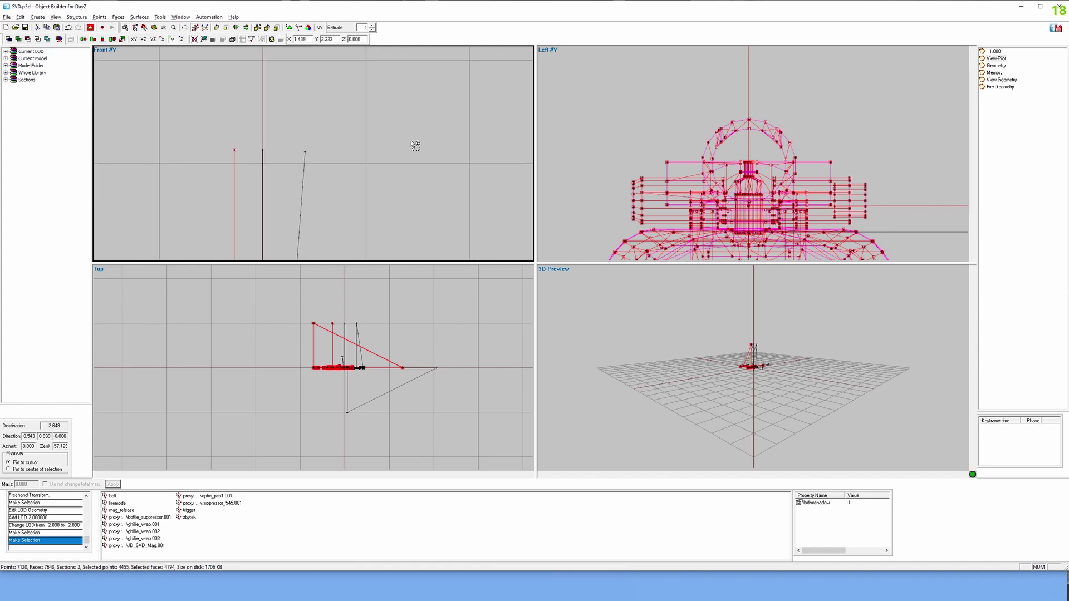
pyautogui.scroll(2, 343, 190)
pyautogui.scroll(3, 379, 321)
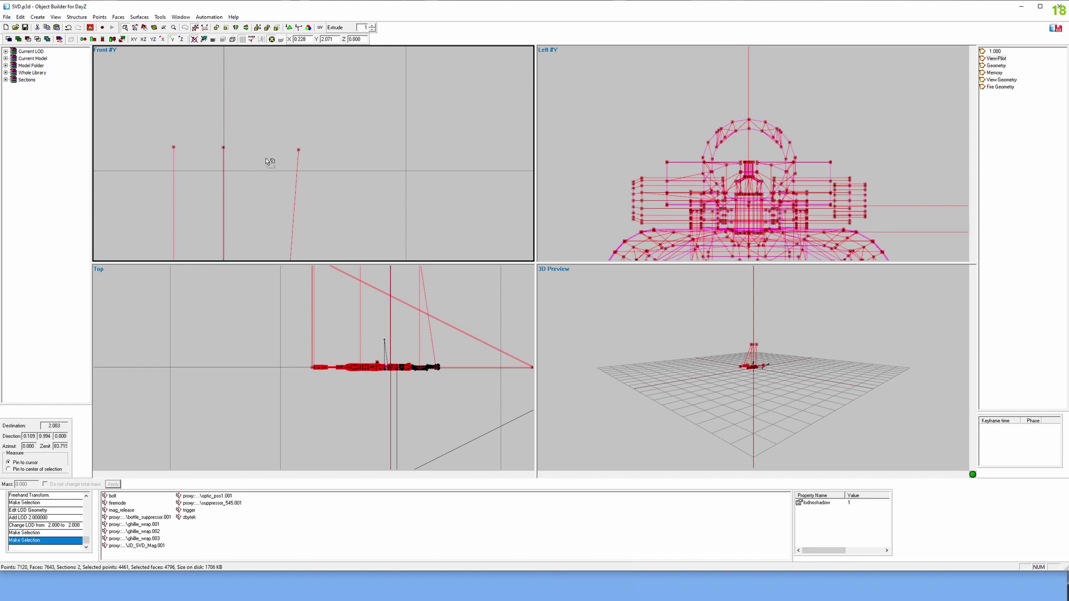
# Remove the receiver and trigger area from the selection, keeping the barrel, handguard and proxy triangles selected
pyautogui.scroll(-5, 315, 167)
pyautogui.scroll(5, 339, 210)
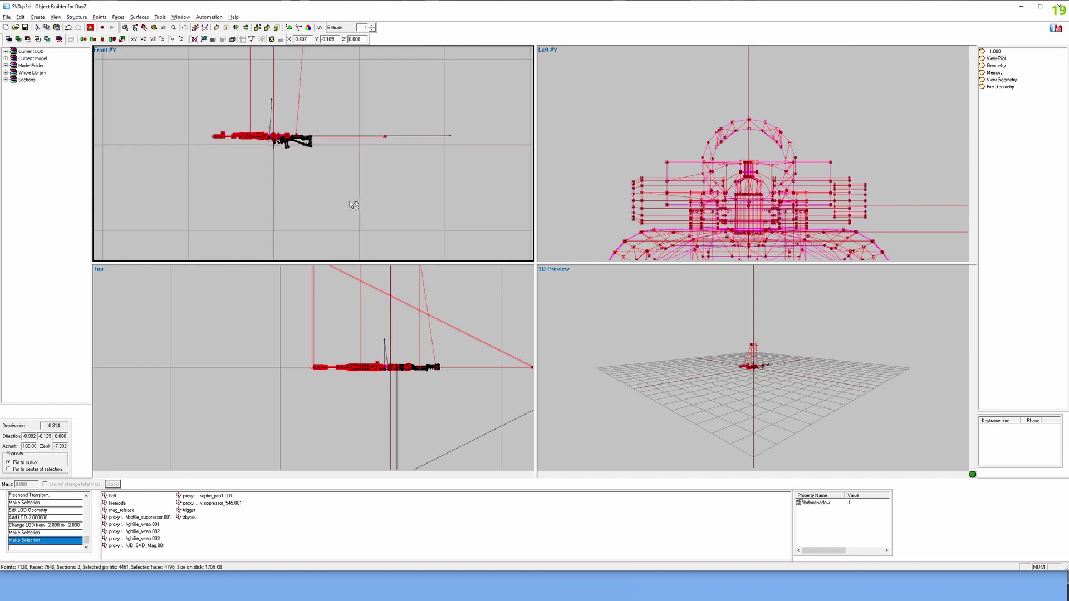
pyautogui.scroll(3, 335, 197)
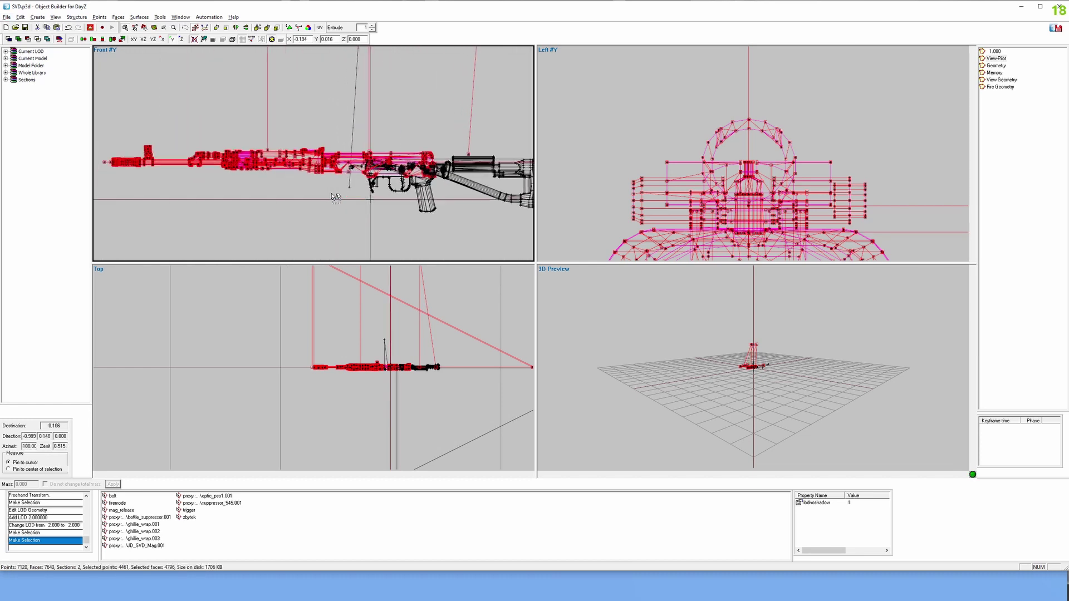
pyautogui.moveTo(288, 215); pyautogui.dragTo(304, 208, button='right')
pyautogui.scroll(-3, 304, 209)
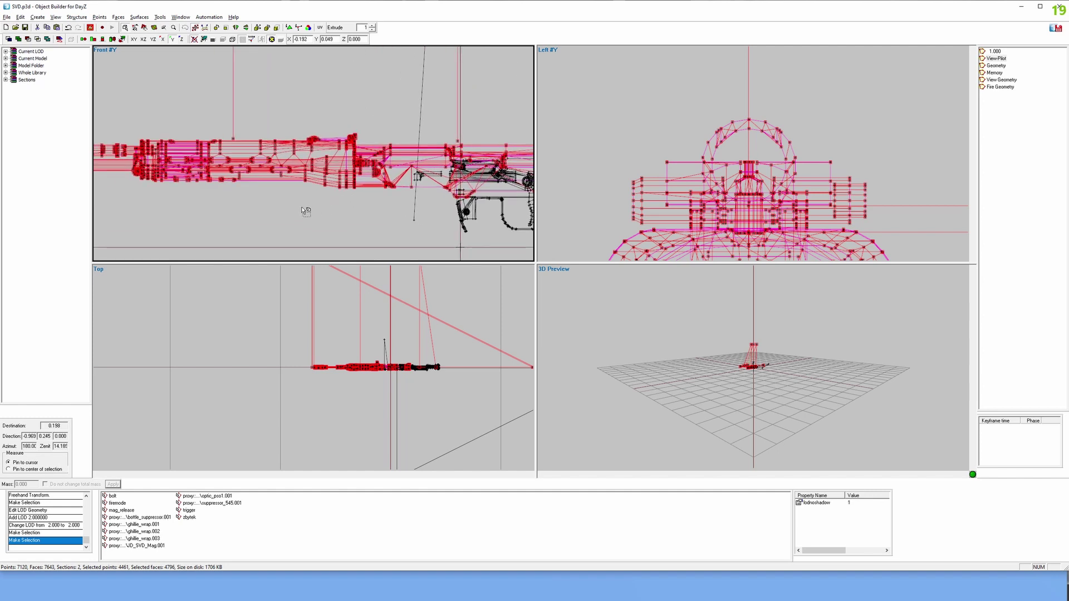
pyautogui.moveTo(437, 242); pyautogui.dragTo(410, 230, button='right')
pyautogui.scroll(-1, 415, 234)
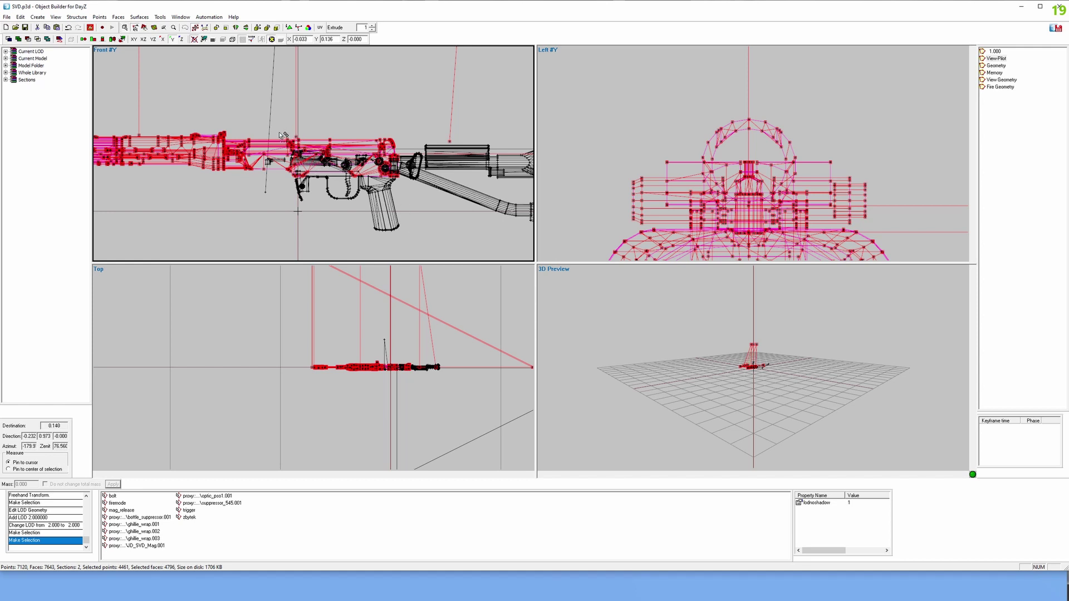
pyautogui.keyDown('ctrl'); pyautogui.moveTo(306, 168); pyautogui.dragTo(503, 225); pyautogui.keyUp('ctrl')
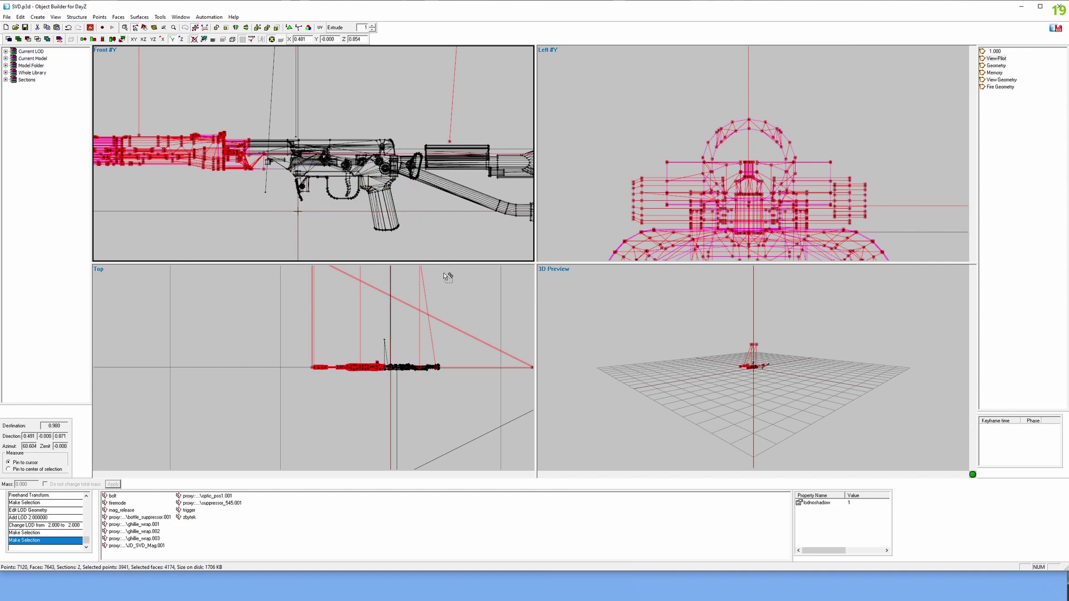
pyautogui.scroll(-10, 367, 186)
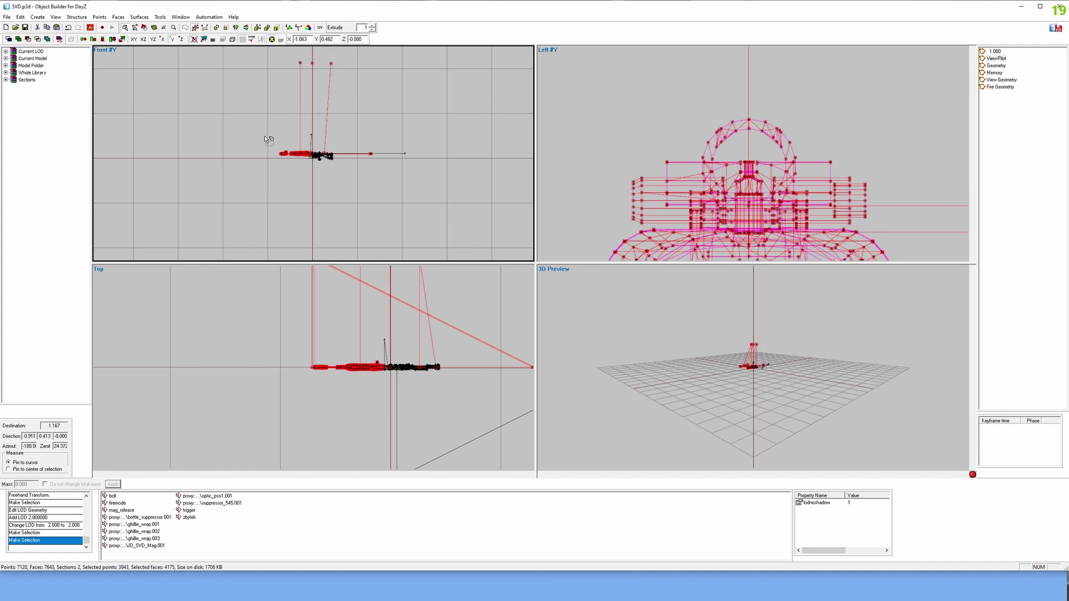
# Check the selected front half and proxy triangles in the front and top views and in the Buldozer preview
pyautogui.moveTo(297, 175); pyautogui.dragTo(297, 176)
pyautogui.scroll(-3, 423, 403)
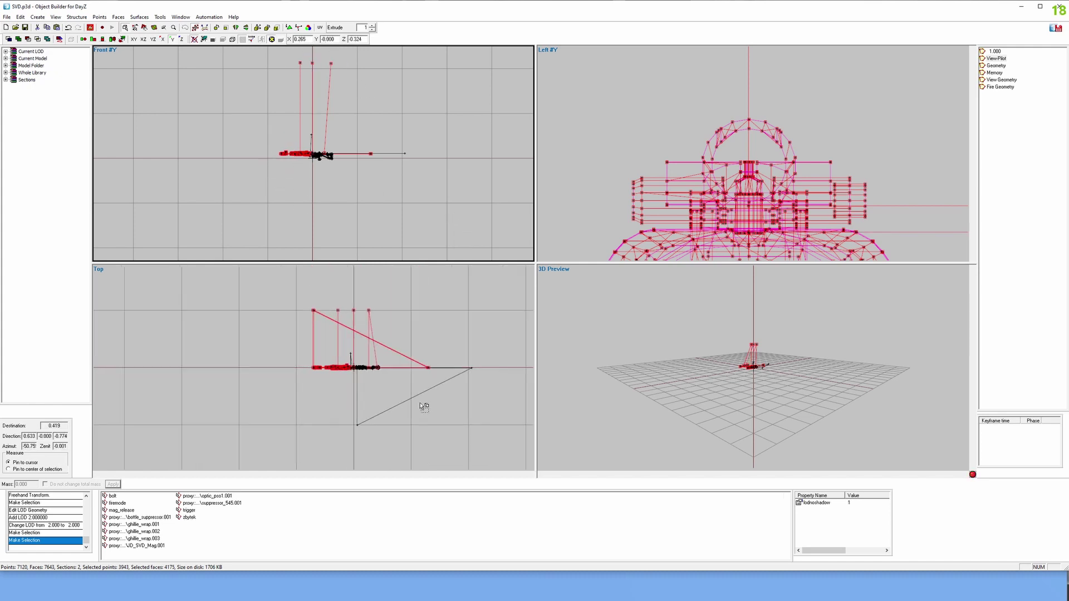
pyautogui.scroll(2, 424, 404)
pyautogui.moveTo(431, 371); pyautogui.dragTo(409, 372, button='middle')
pyautogui.scroll(6, 322, 192)
pyautogui.scroll(6, 321, 193)
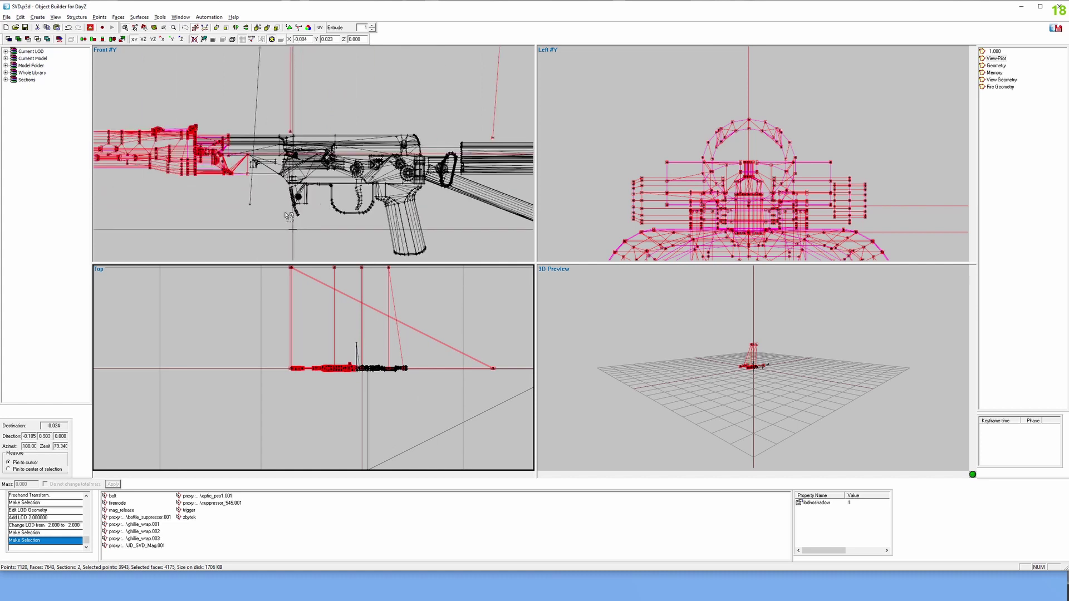
pyautogui.moveTo(145, 195); pyautogui.dragTo(286, 226, button='middle')
pyautogui.scroll(-3, 287, 227)
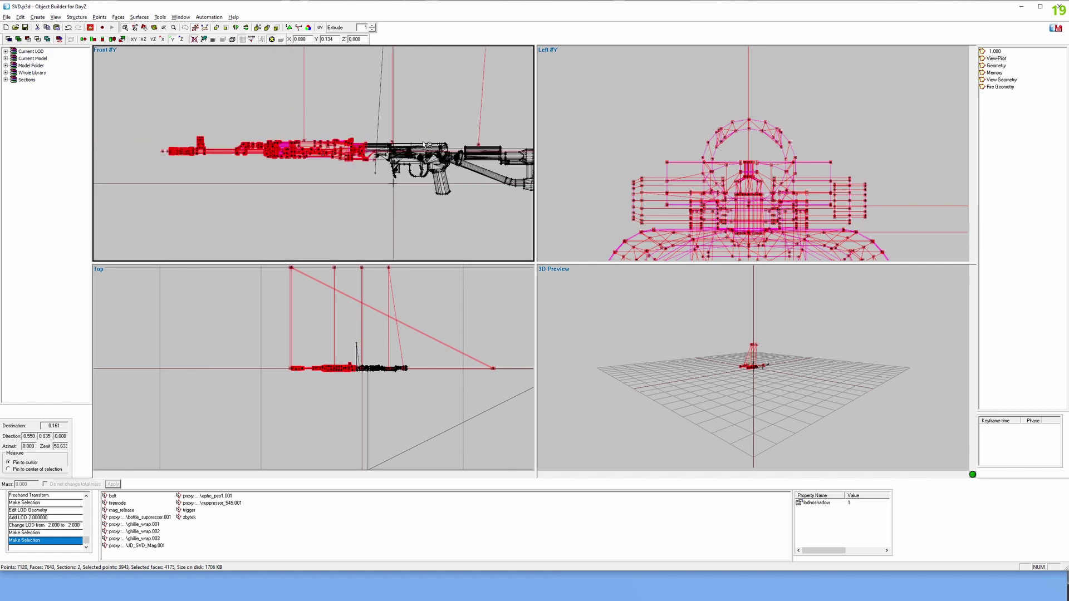
pyautogui.click(297, 584)
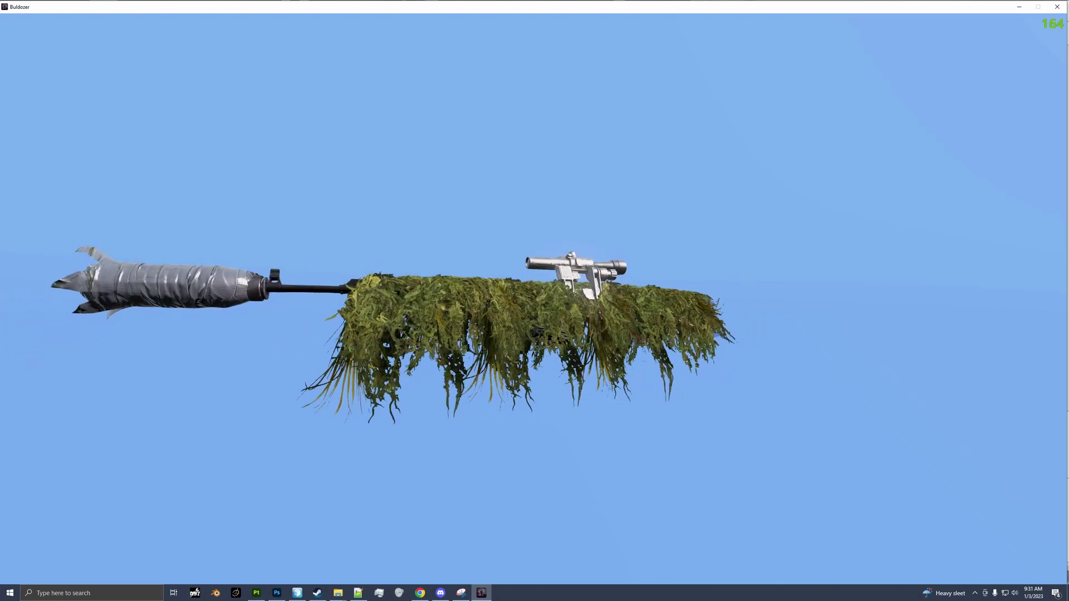
pyautogui.hotkey('alt', 'Tab')
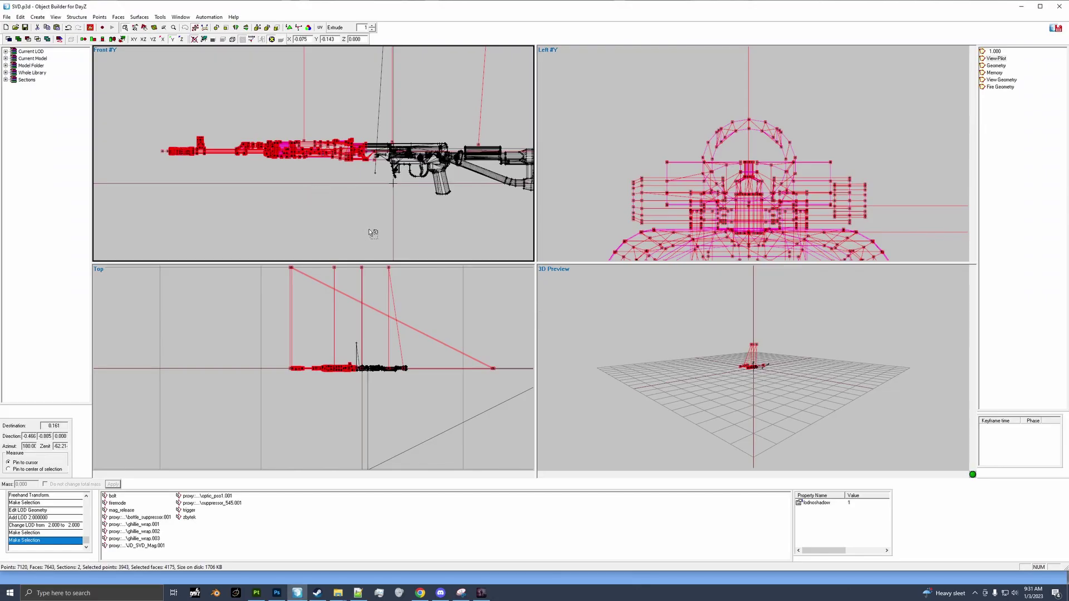
# Save the current selection as a new named selection called hide_barrel
pyautogui.rightClick(362, 545)
pyautogui.click(410, 388)
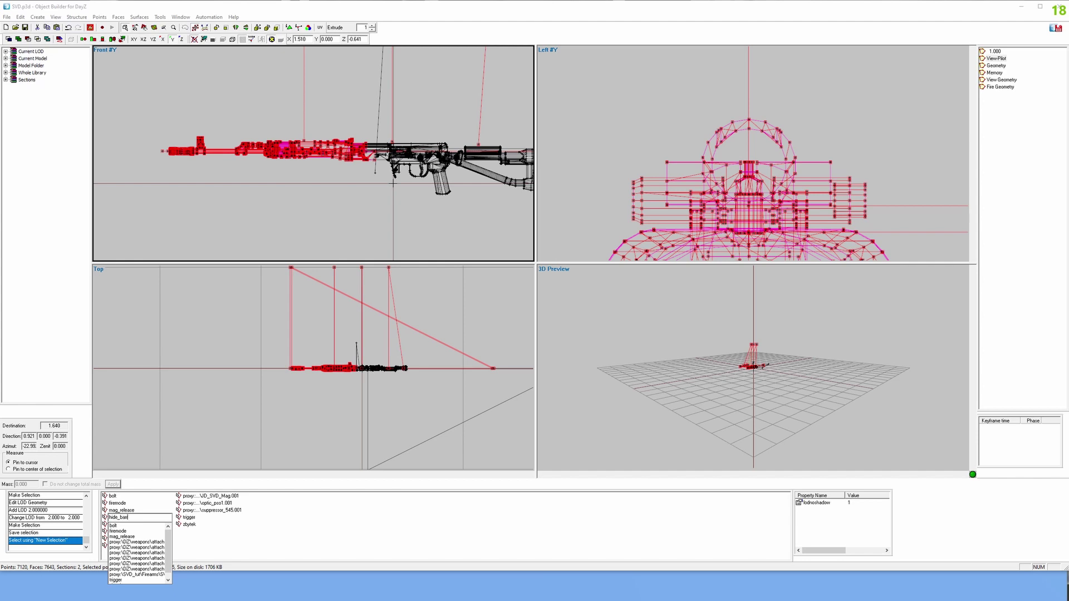
pyautogui.press('Return')
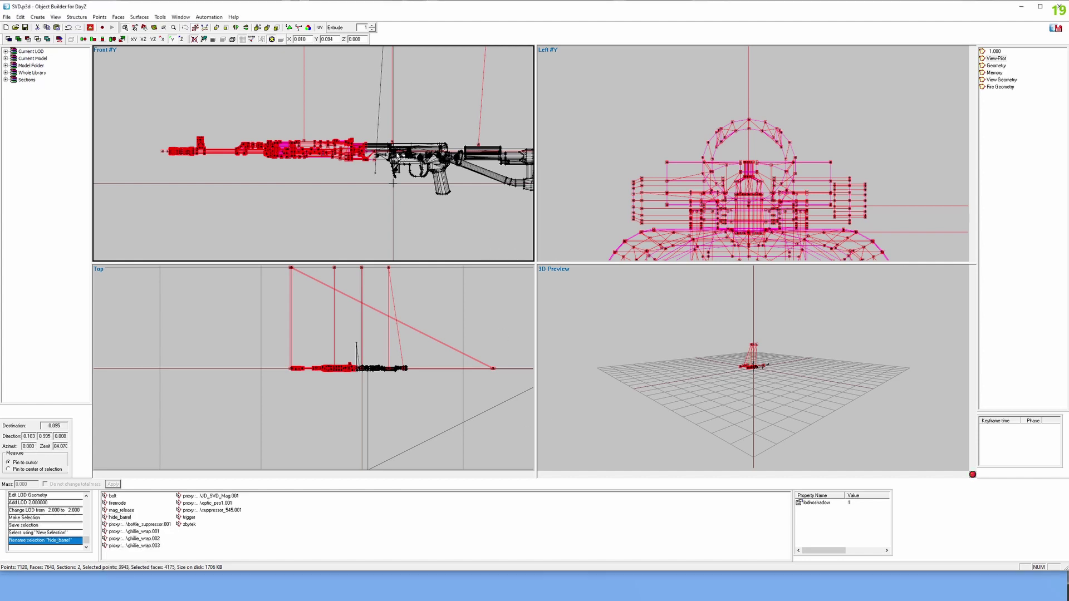
# Clear the point selection and show the LOD list with point and face counts
pyautogui.scroll(-1, 404, 166)
pyautogui.scroll(-5, 406, 166)
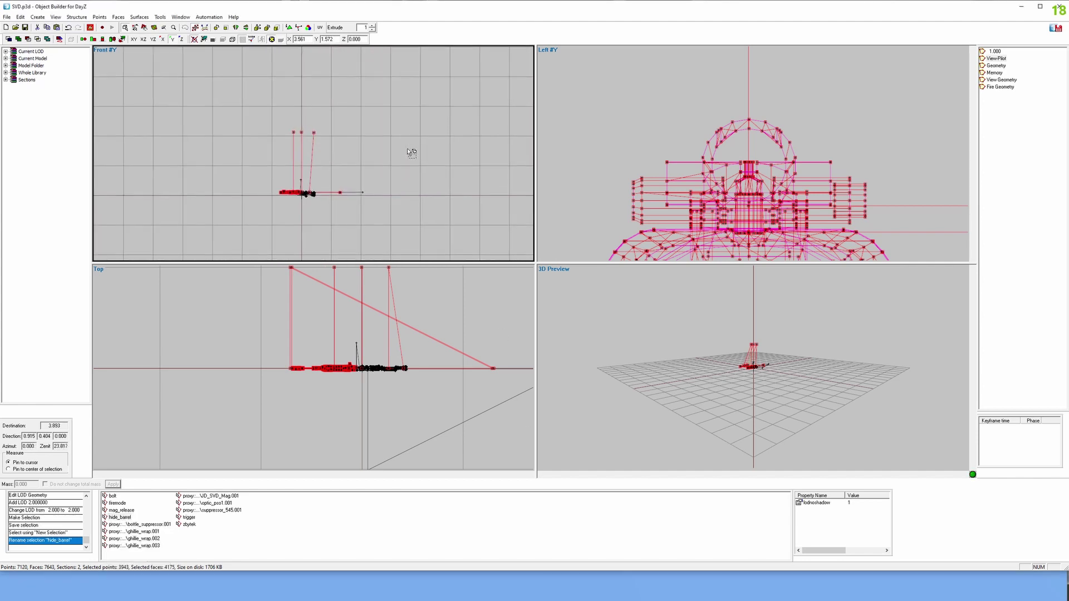
pyautogui.scroll(3, 415, 159)
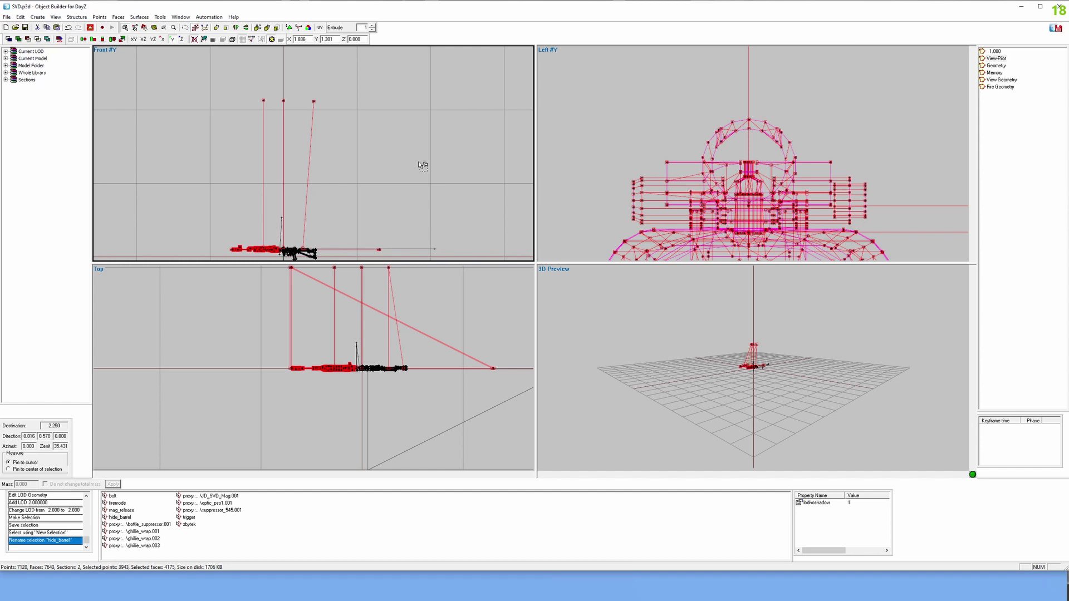
pyautogui.click(382, 182)
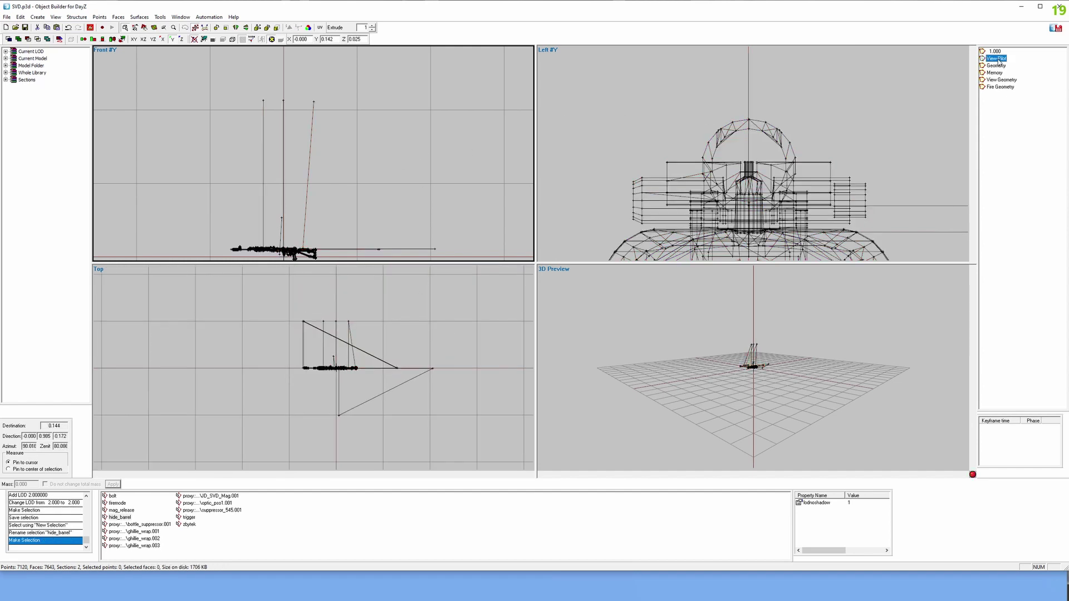
pyautogui.rightClick(987, 176)
pyautogui.click(1006, 227)
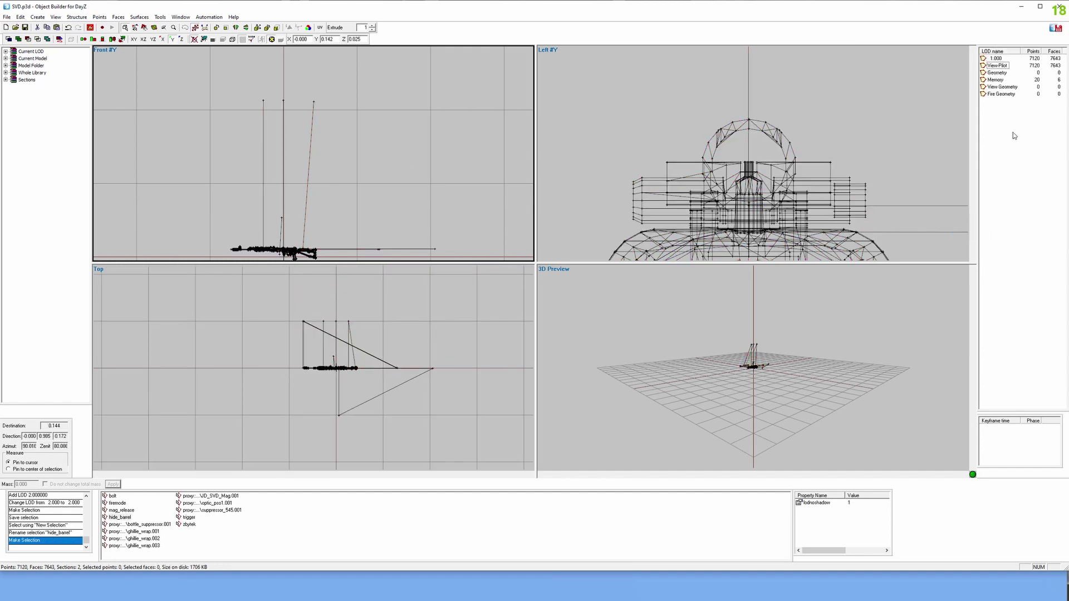
# Duplicate the 1.000 resolution LOD as 2.000 and open the copy for editing
pyautogui.doubleClick(997, 61)
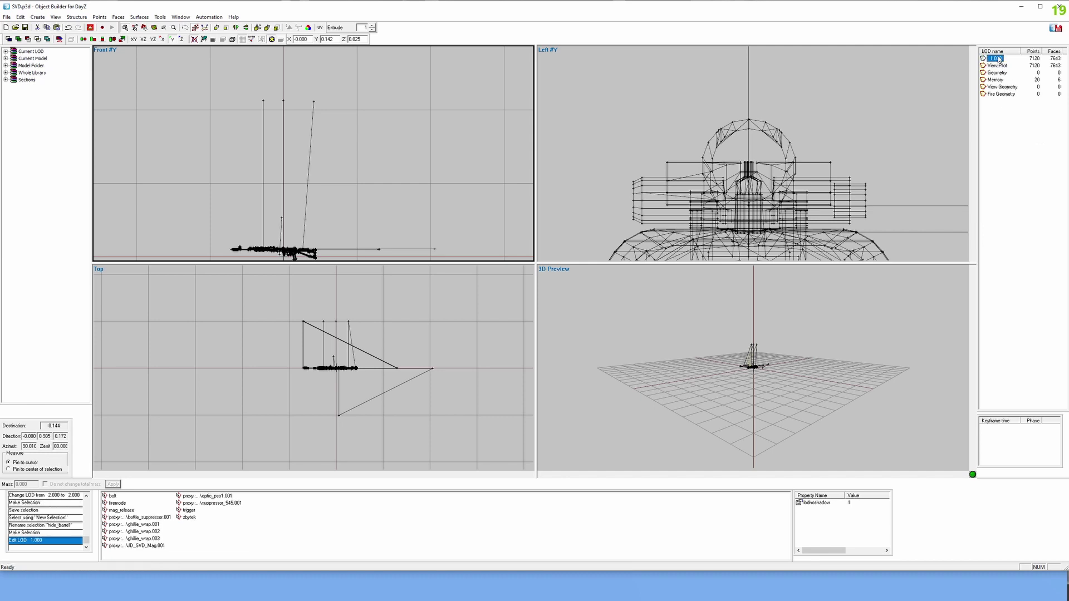
pyautogui.doubleClick(997, 59)
pyautogui.rightClick(997, 59)
pyautogui.click(1009, 76)
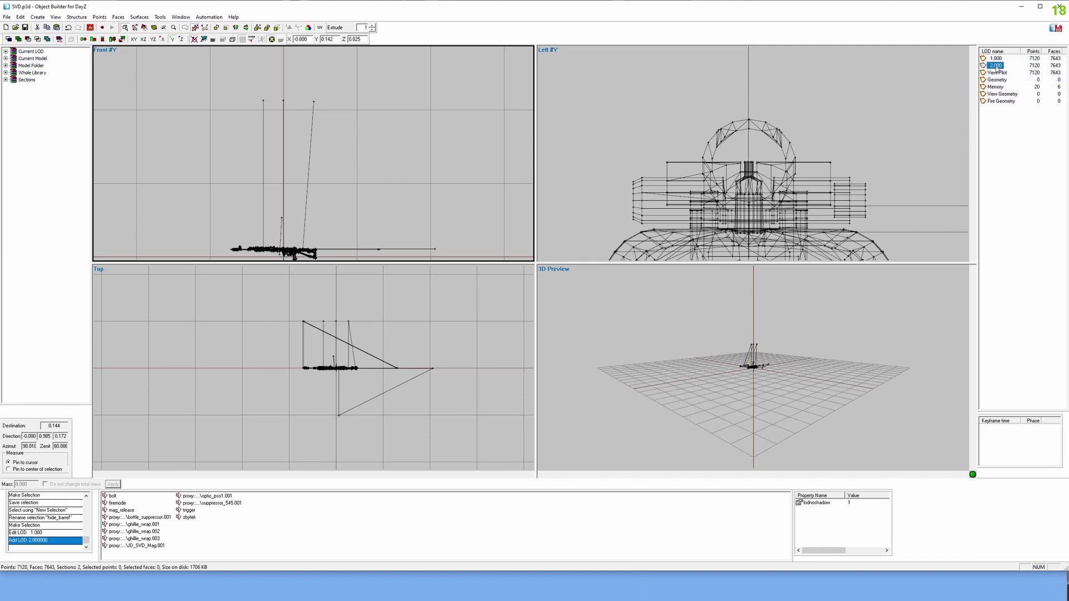
pyautogui.doubleClick(996, 66)
# Select the zbytek points in LOD 2.000 and reduce them with Merge near
pyautogui.click(190, 517)
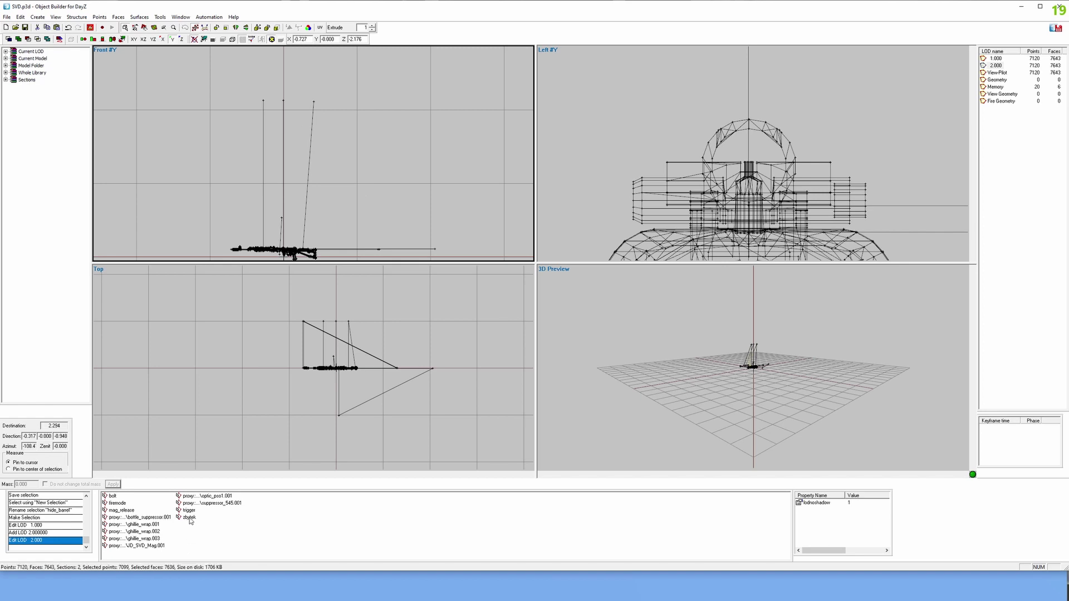
pyautogui.click(99, 17)
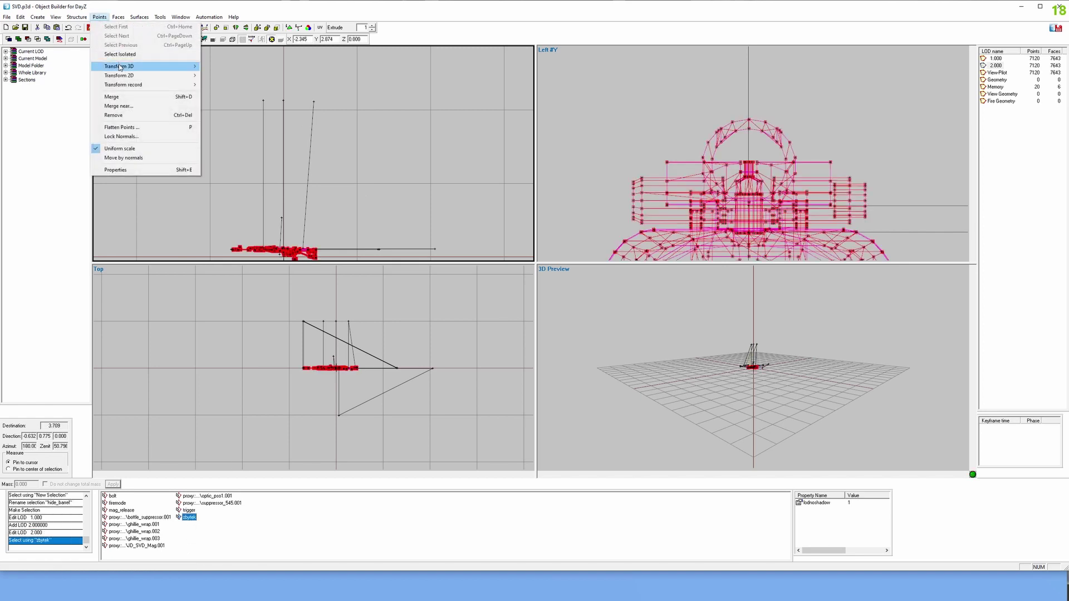
pyautogui.click(111, 106)
pyautogui.click(521, 305)
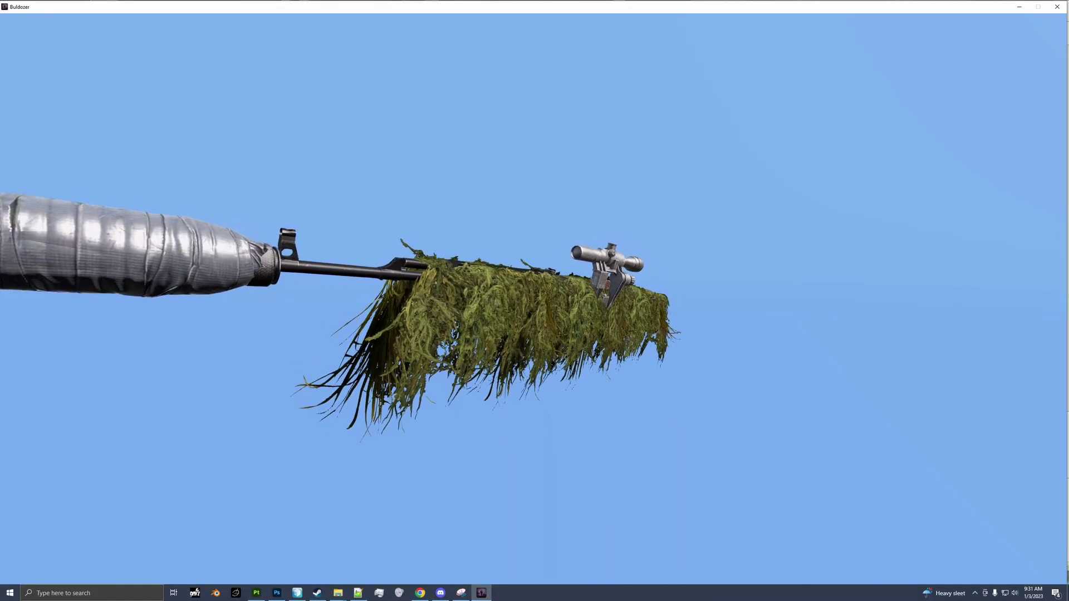
pyautogui.hotkey('alt', 'Tab')
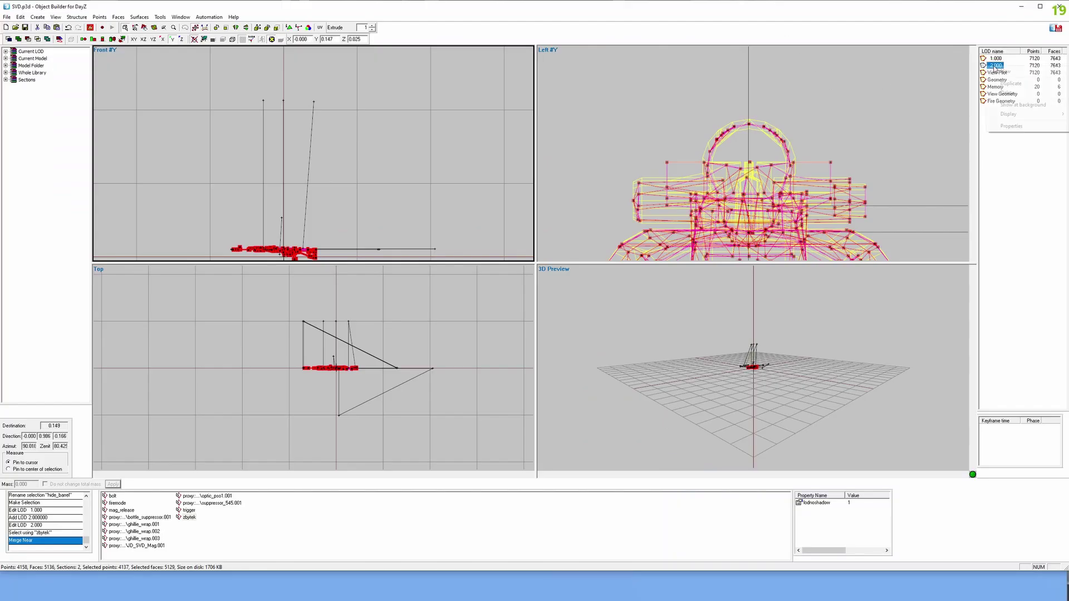
# Duplicate LOD 2.000 as 3.000 and merge the copy's nearby points using the detected minimum distance
pyautogui.rightClick(989, 77)
pyautogui.click(1002, 83)
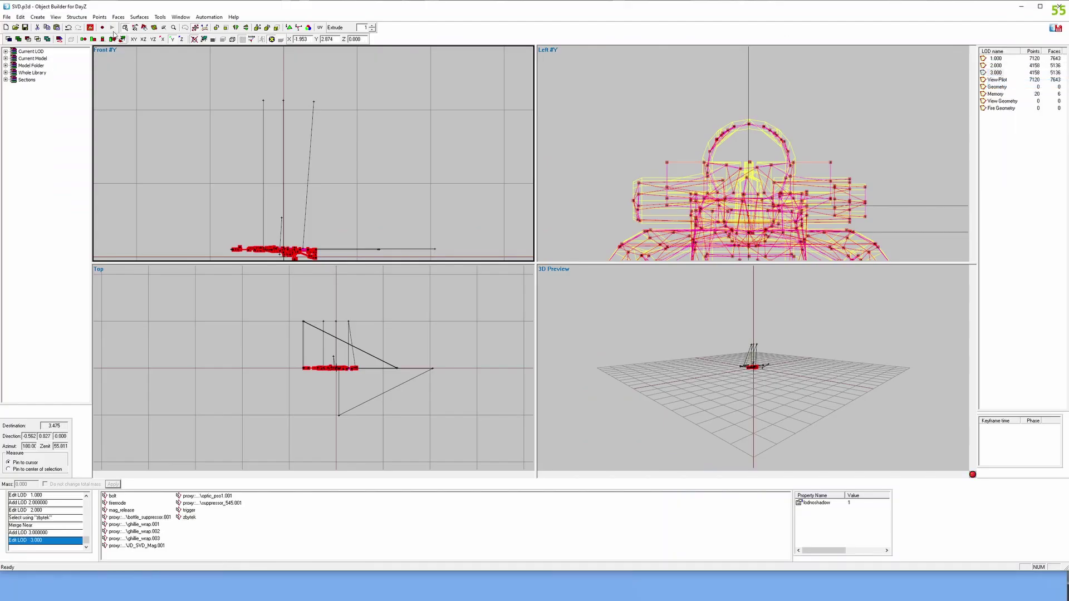
pyautogui.click(100, 17)
pyautogui.click(133, 106)
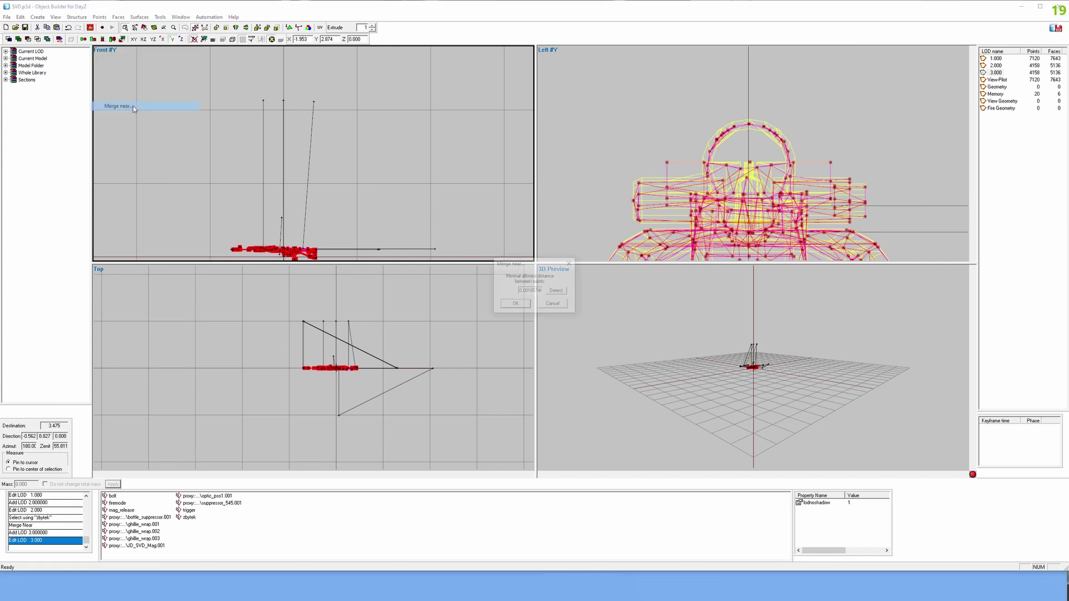
pyautogui.click(559, 291)
pyautogui.click(515, 304)
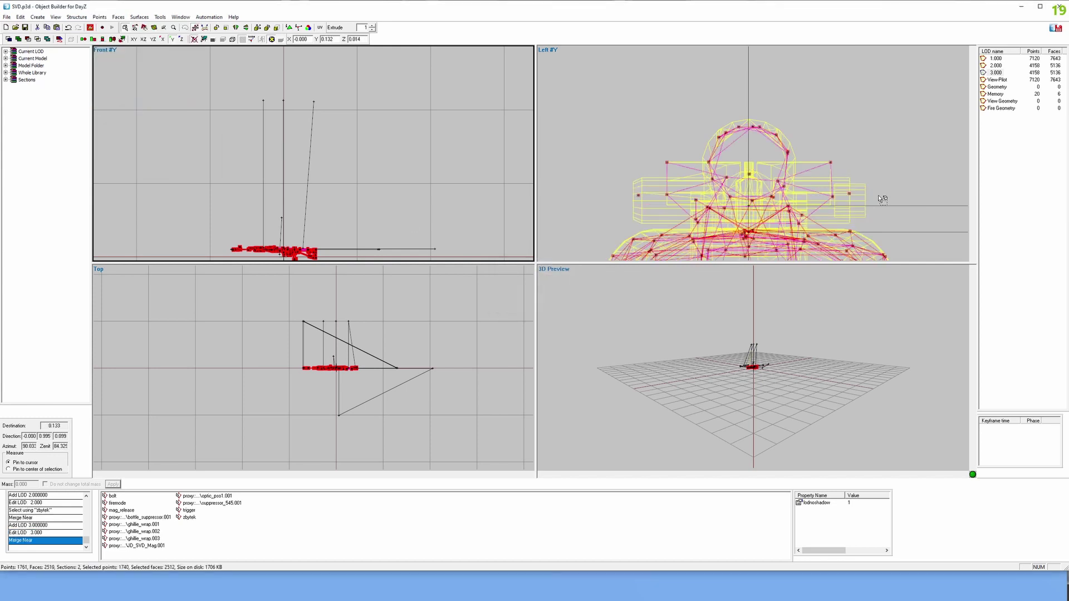
# Duplicate LOD 3.000 as 4.000 and reduce the copy's selected points further with Merge near
pyautogui.rightClick(996, 73)
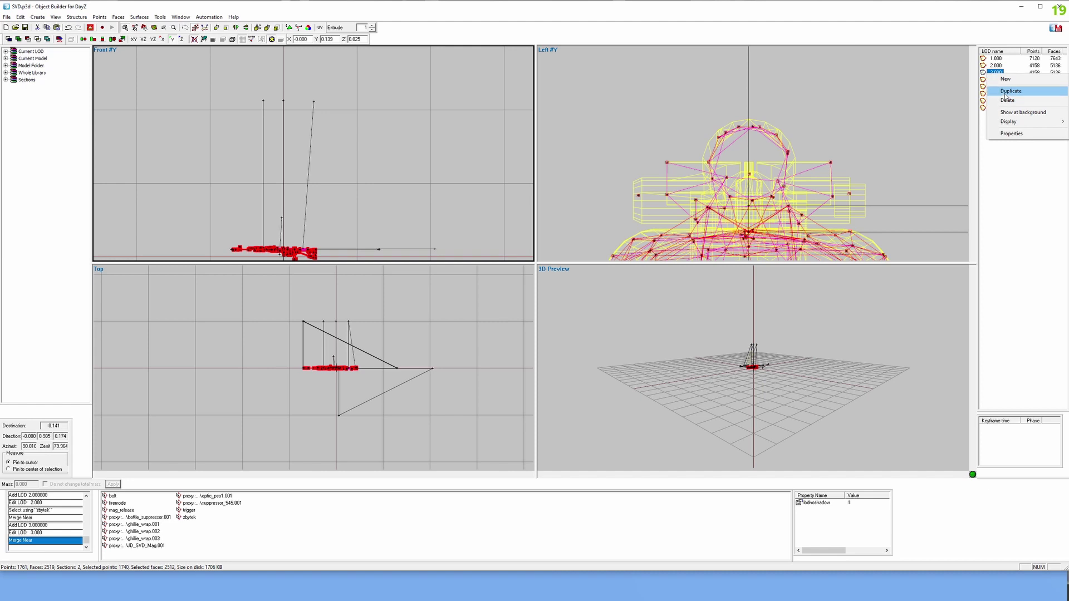
pyautogui.click(1002, 91)
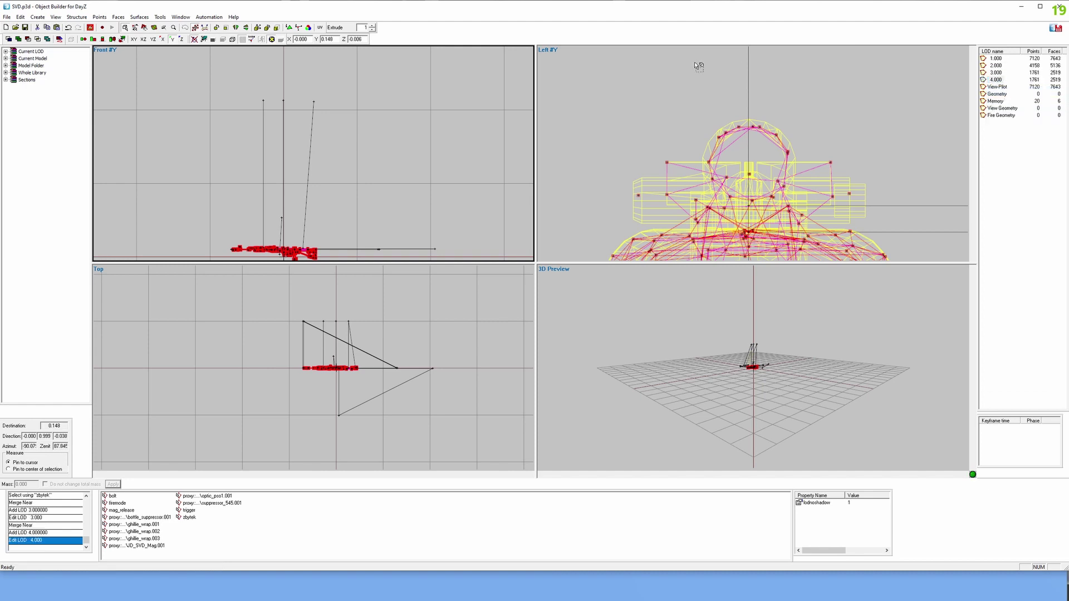
pyautogui.hotkey('alt', 'Tab')
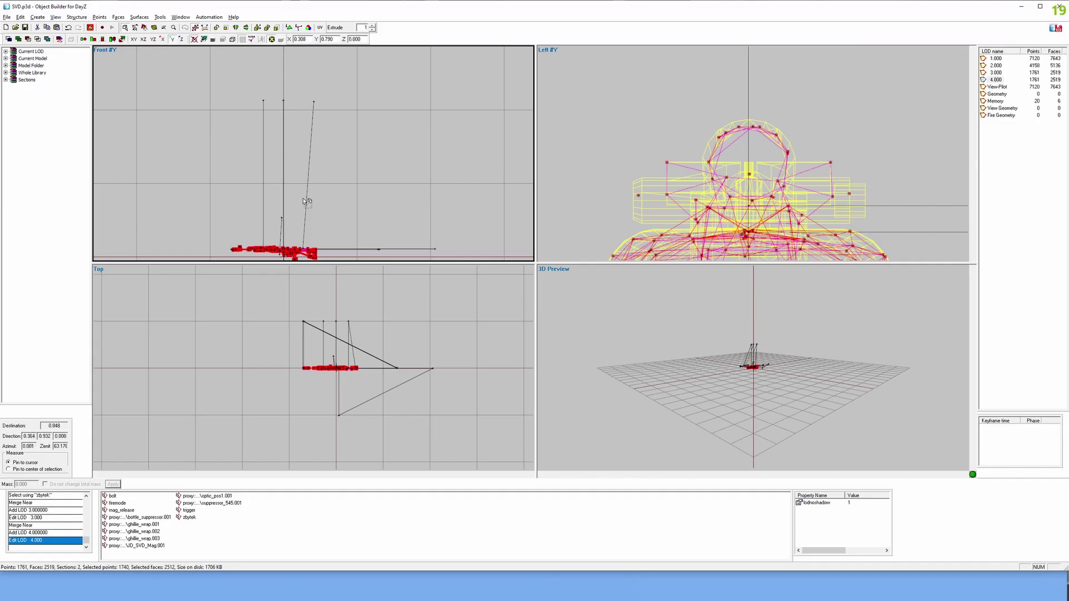
pyautogui.click(99, 17)
pyautogui.click(119, 105)
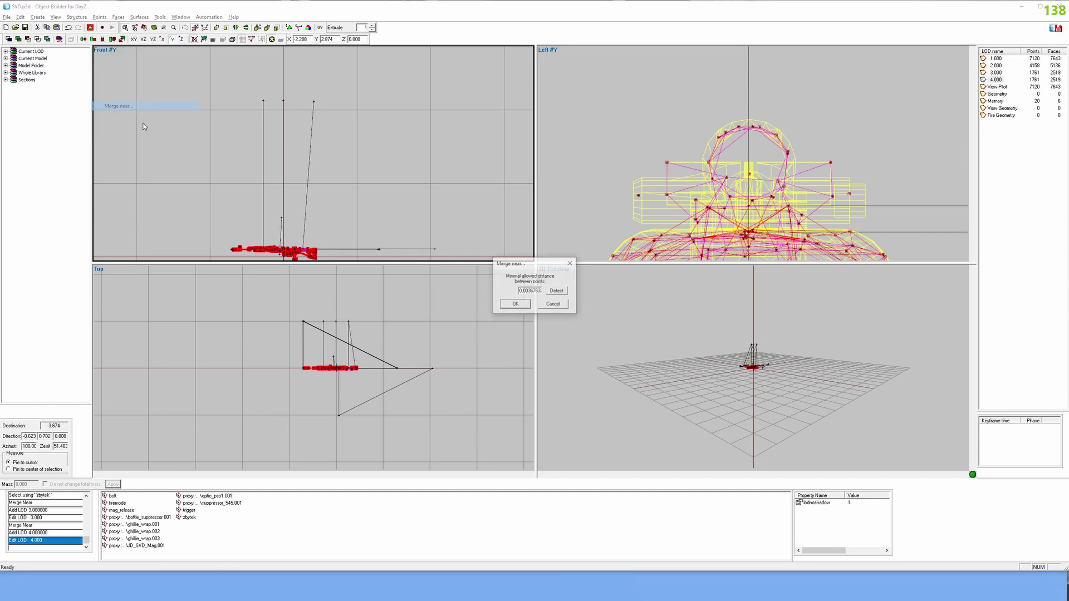
pyautogui.click(515, 304)
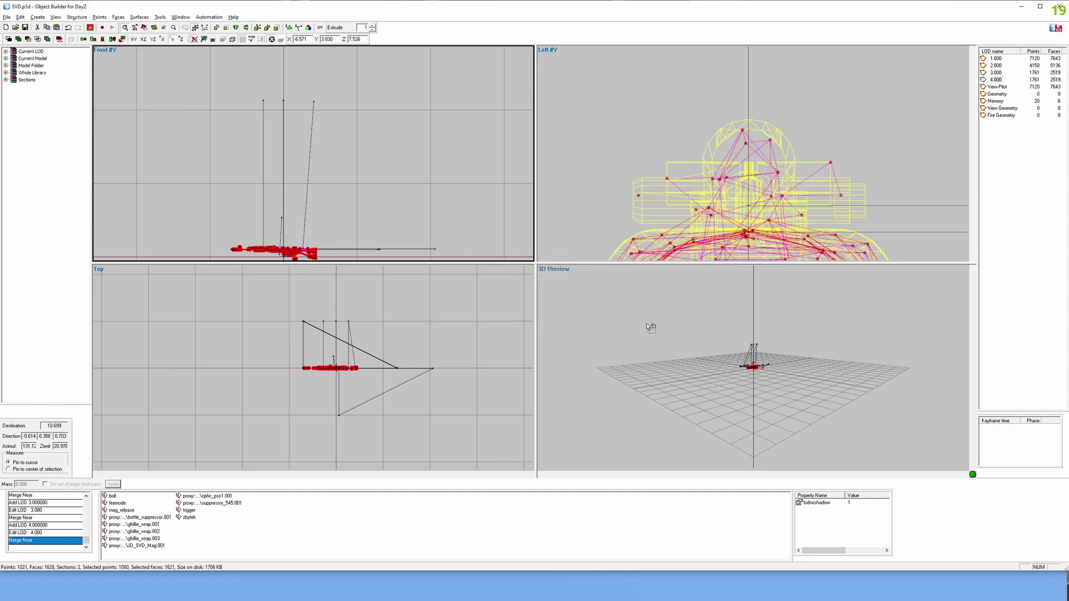
pyautogui.hotkey('alt', 'Tab')
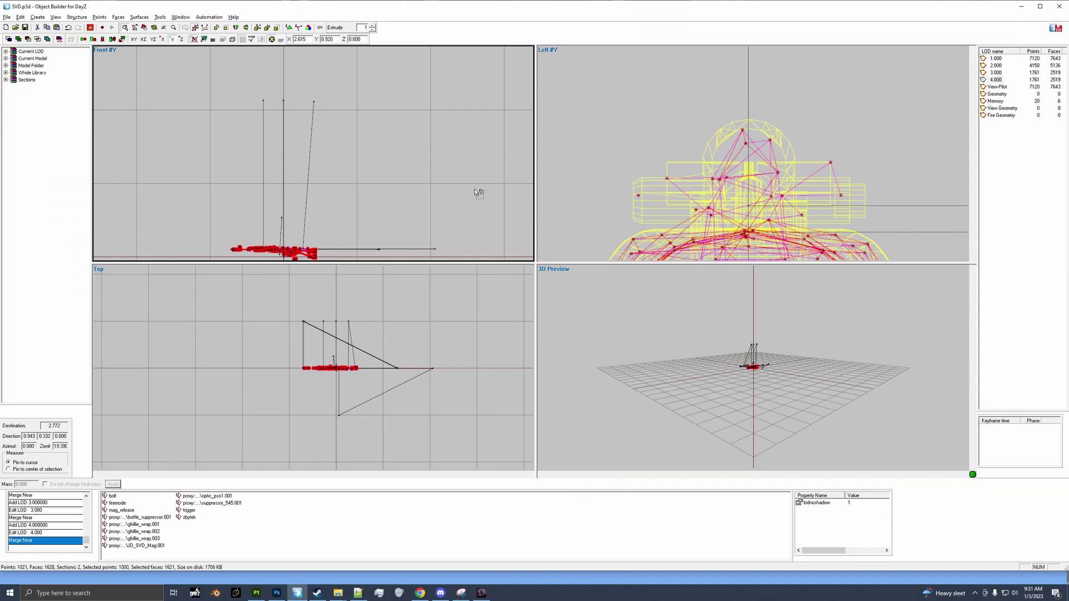
# Open the Geometry LOD and place six points around the rifle's side outline at the muzzle, receiver top, stock end and grip bottom
pyautogui.click(998, 95)
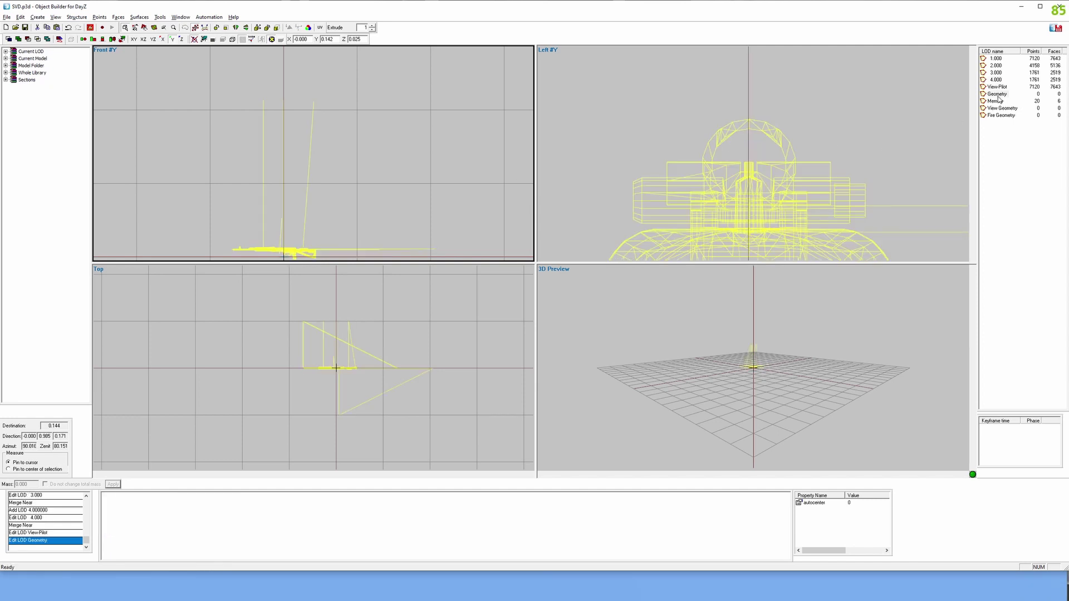
pyautogui.scroll(-5, 303, 194)
pyautogui.scroll(4, 316, 195)
pyautogui.scroll(4, 362, 212)
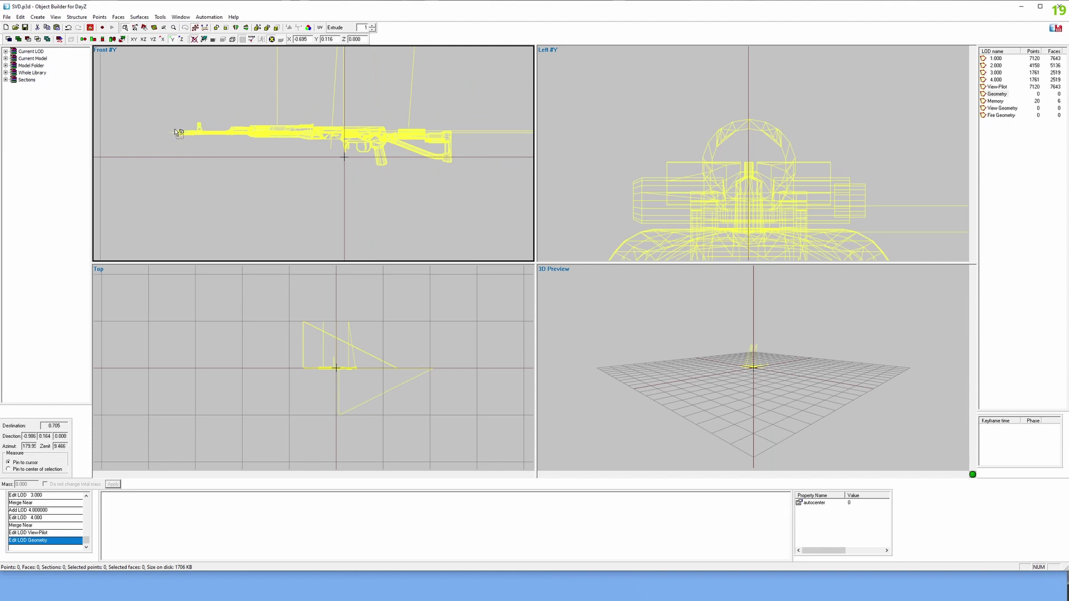
pyautogui.press('Insert')
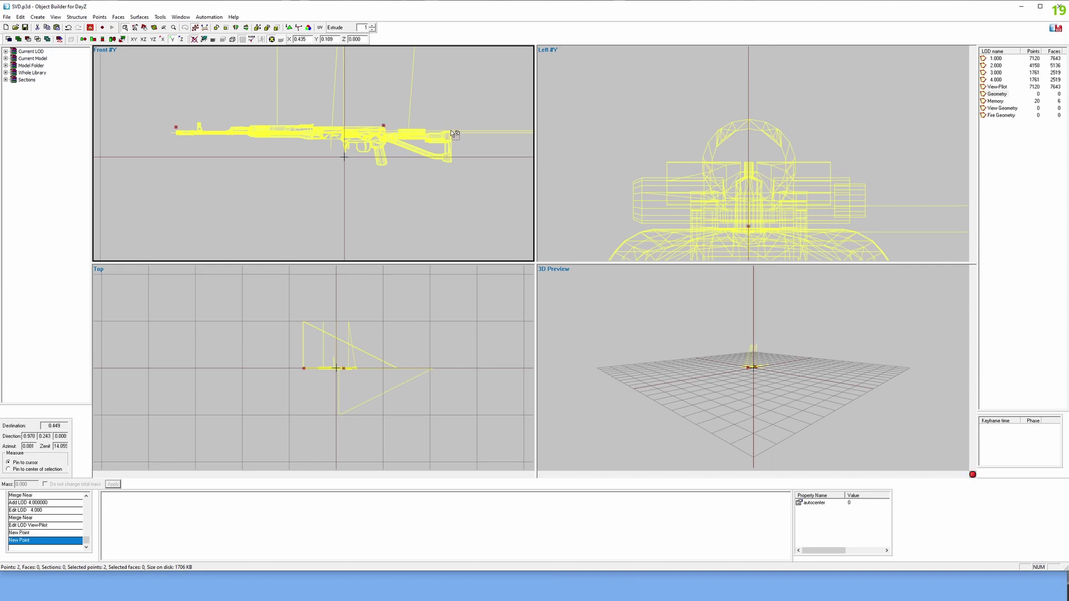
pyautogui.press('Insert')
pyautogui.press('Insert')
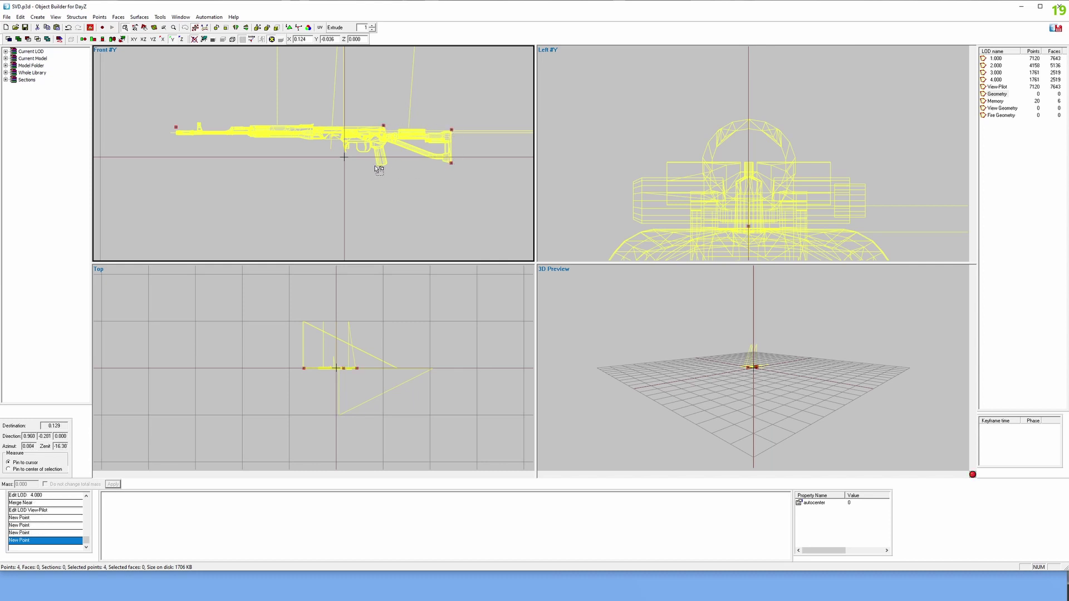
pyautogui.press('Insert')
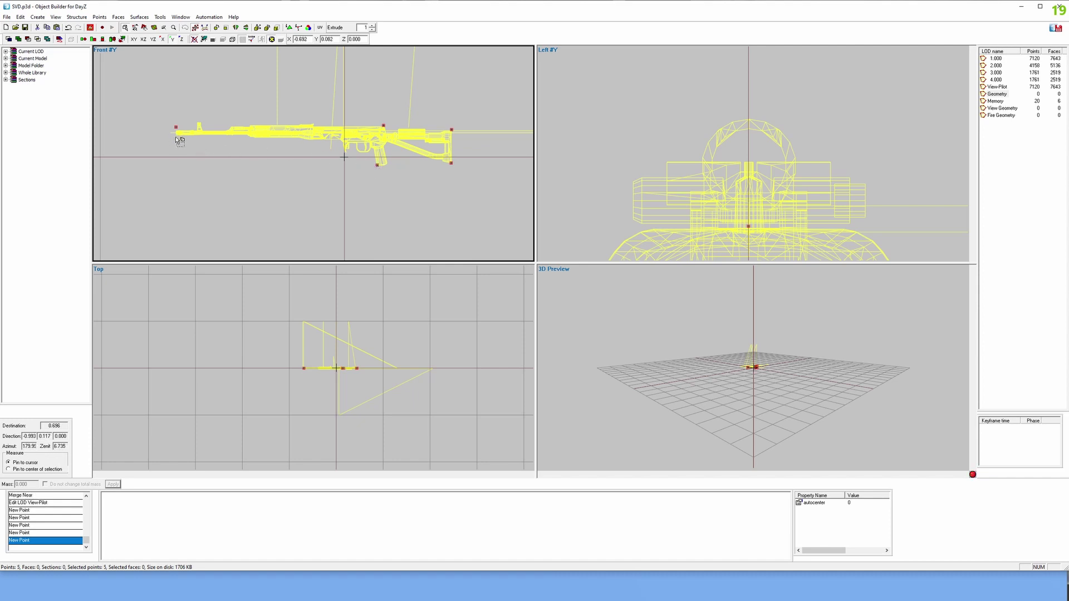
pyautogui.press('Insert')
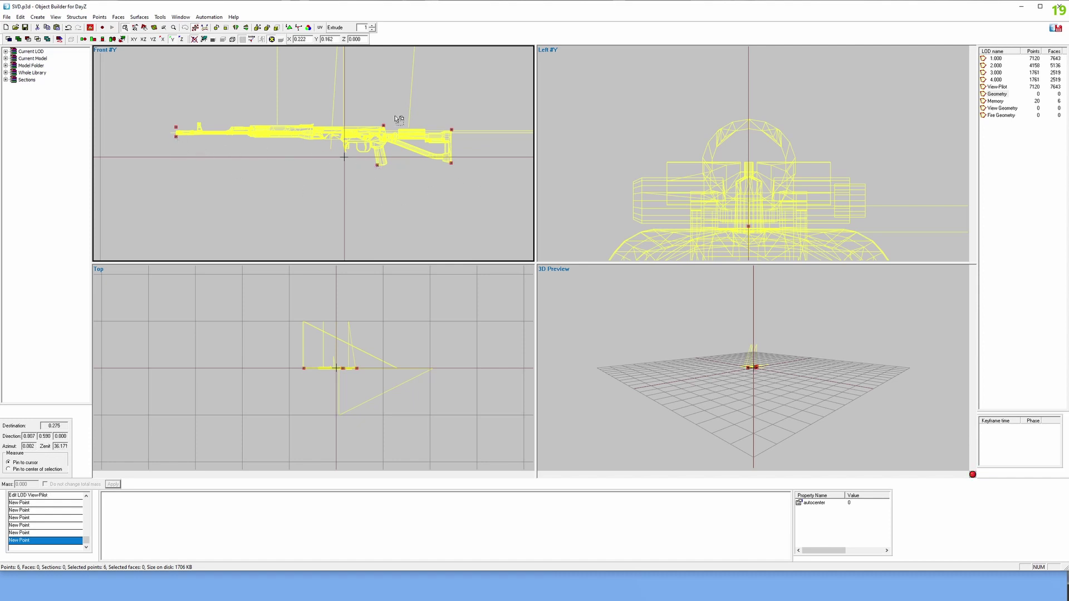
# Select the six outline points in the top view, move them to one side of the rifle, and paste a copy on the opposite side
pyautogui.scroll(4, 423, 356)
pyautogui.click(384, 381)
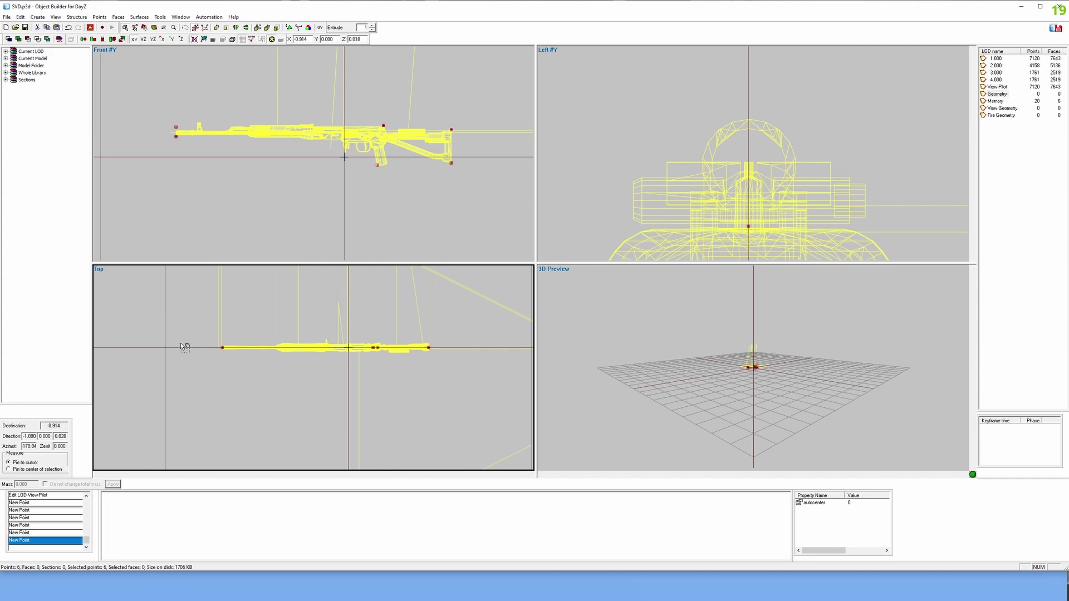
pyautogui.moveTo(168, 322); pyautogui.dragTo(461, 432)
pyautogui.scroll(3, 426, 399)
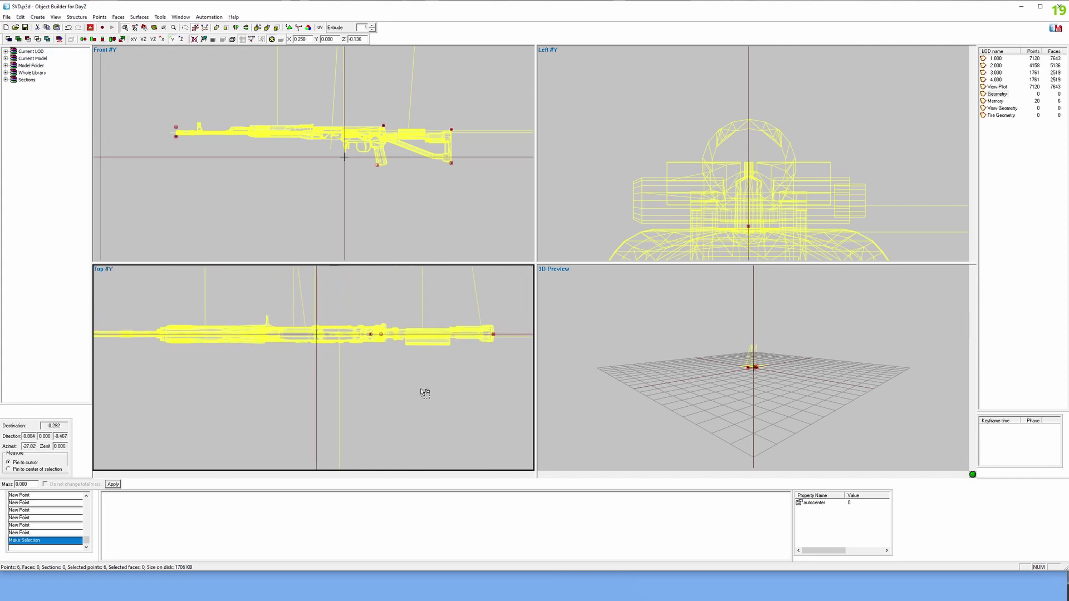
pyautogui.moveTo(424, 393); pyautogui.dragTo(425, 378)
pyautogui.hotkey('ctrl', 'v')
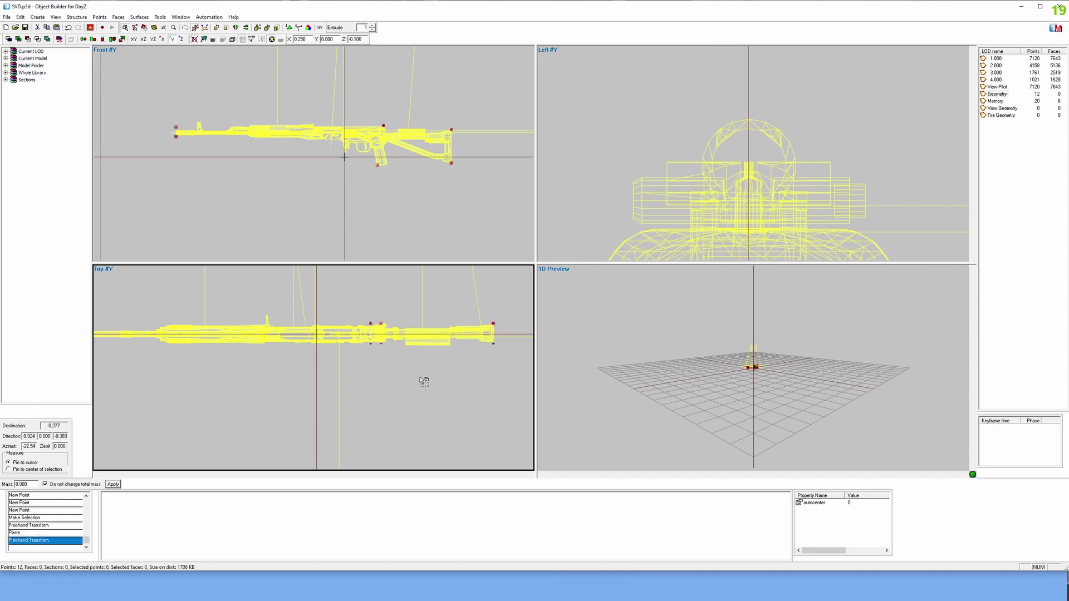
# Select all Geometry LOD points, enclose them in a convex hull, and run Find Components on the result
pyautogui.hotkey('ctrl', 'a')
pyautogui.scroll(-3, 369, 195)
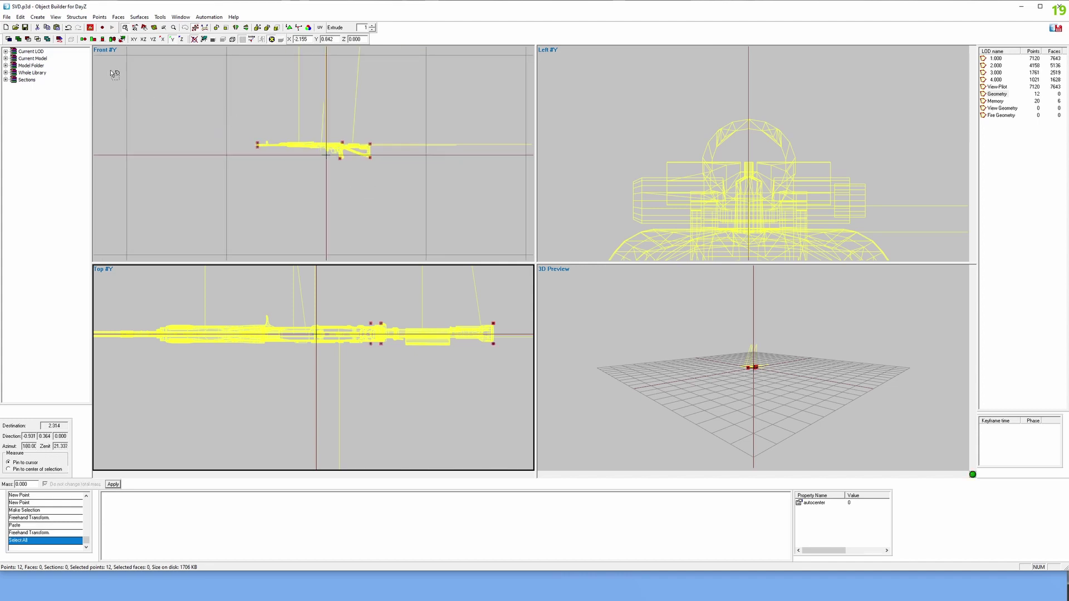
pyautogui.click(76, 17)
pyautogui.moveTo(92, 75)
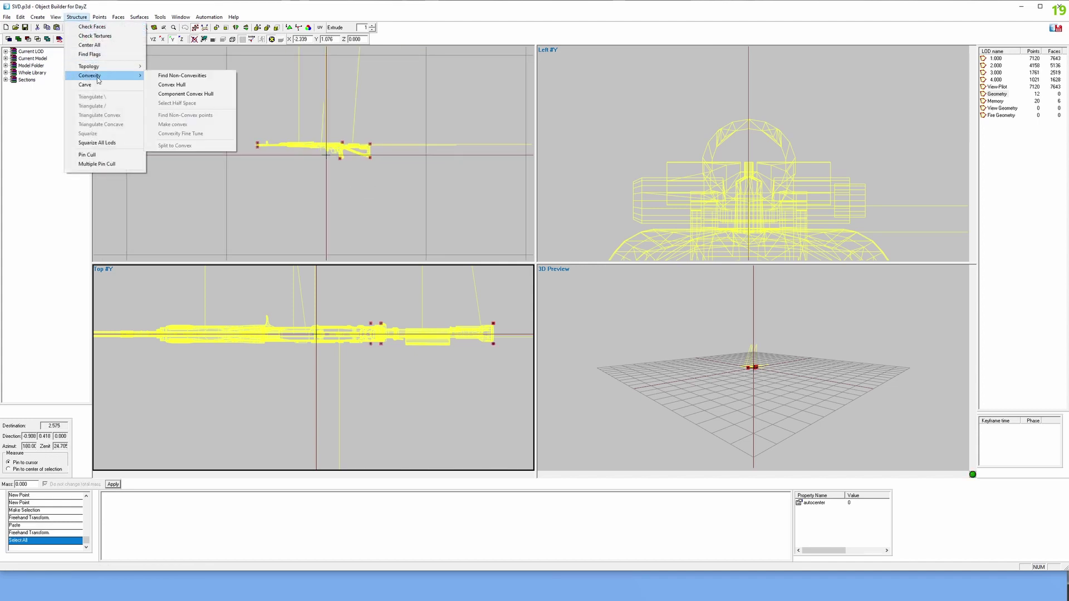
pyautogui.click(170, 87)
pyautogui.click(76, 16)
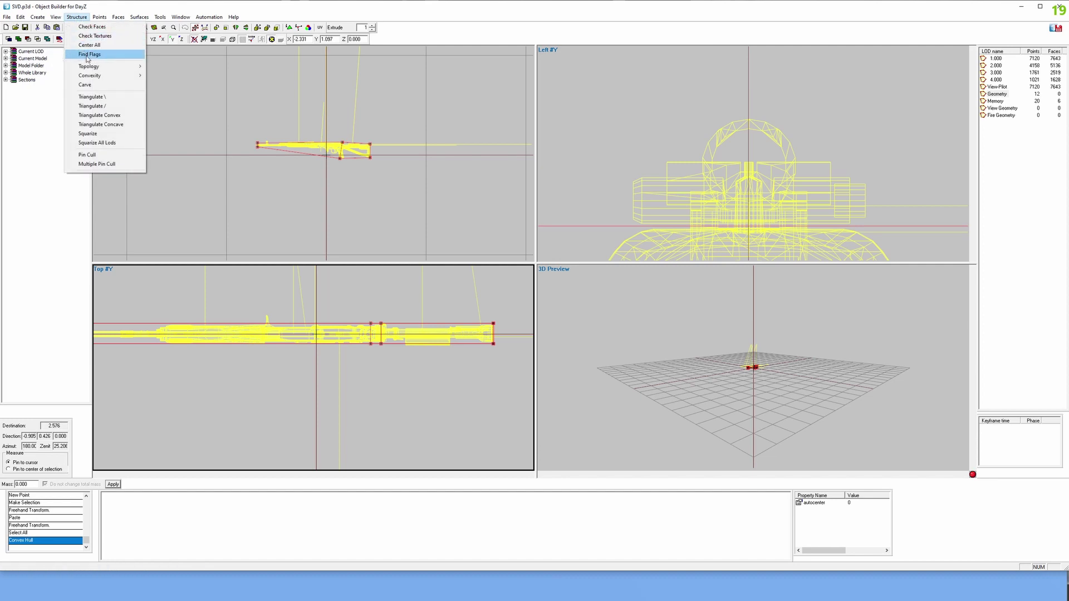
pyautogui.moveTo(89, 66)
pyautogui.click(170, 83)
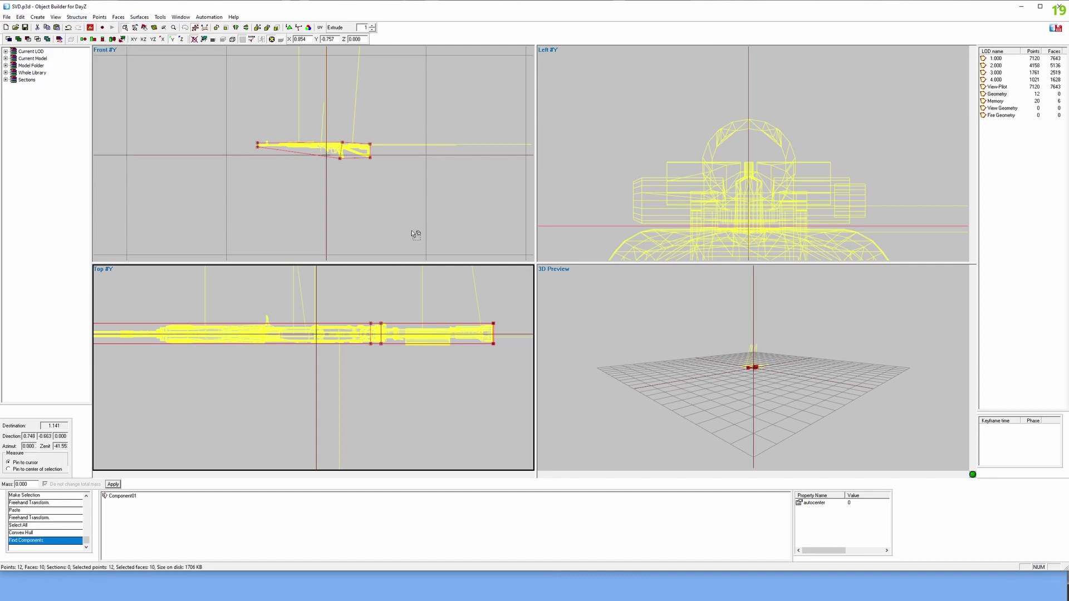
# Switch to Buldozer to examine the shape of the geometry hull, and return to Object Builder
pyautogui.click(409, 216)
pyautogui.click(407, 583)
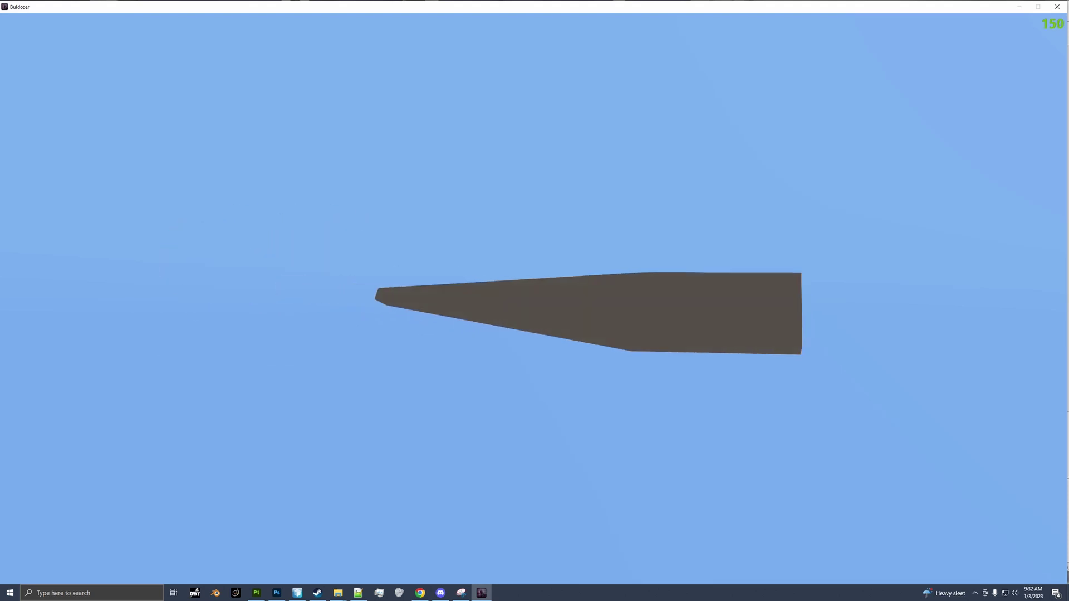
pyautogui.hotkey('alt', 'Tab')
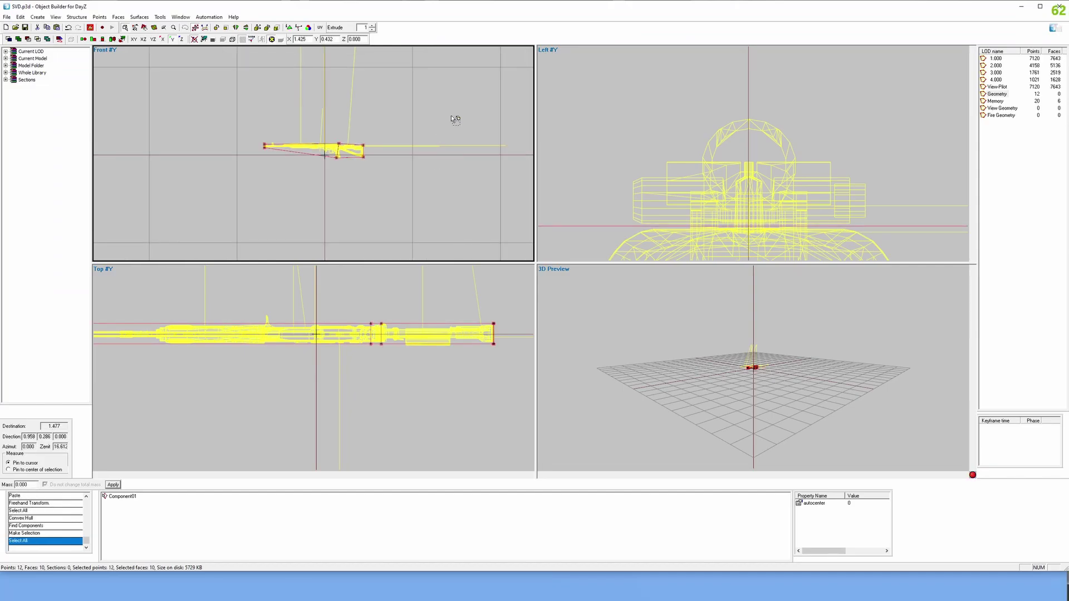
# Paste the copied geometry hull into both the View Geometry and Fire Geometry LODs
pyautogui.click(1002, 109)
pyautogui.hotkey('ctrl', 'v')
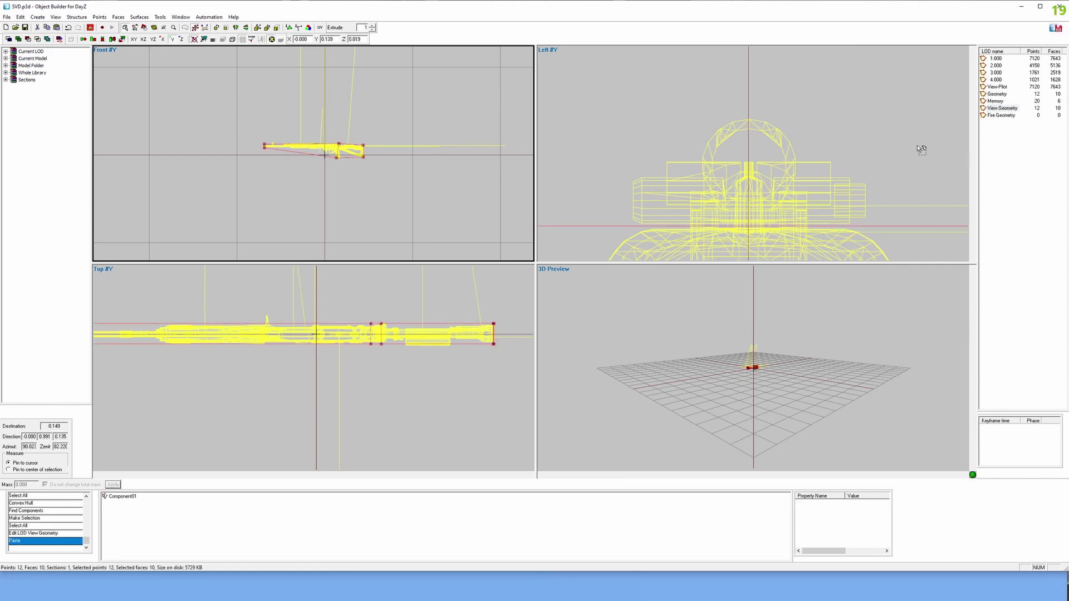
pyautogui.click(998, 116)
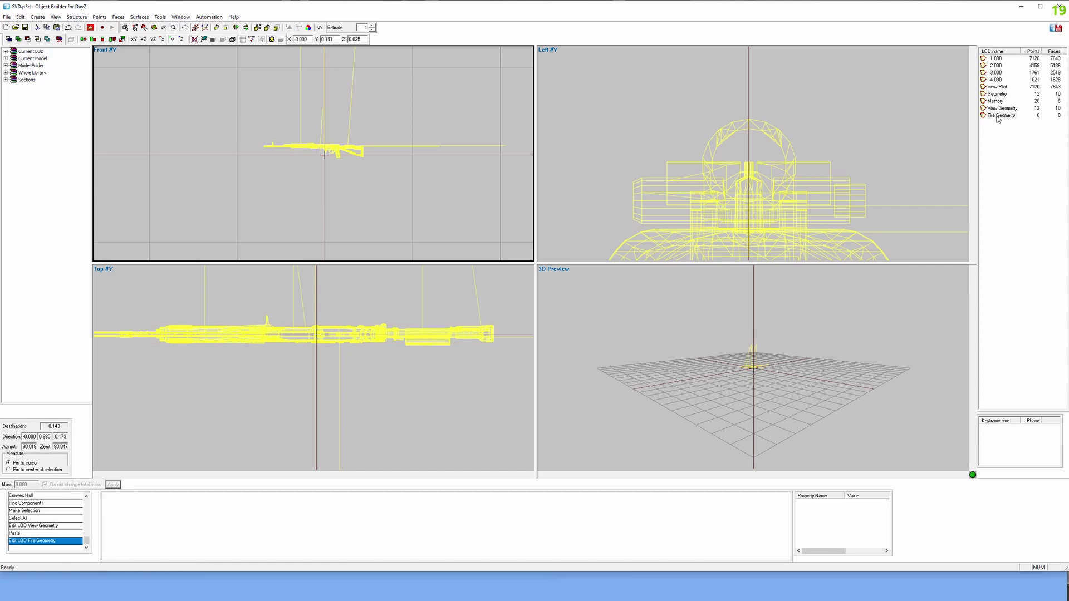
pyautogui.hotkey('ctrl', 'v')
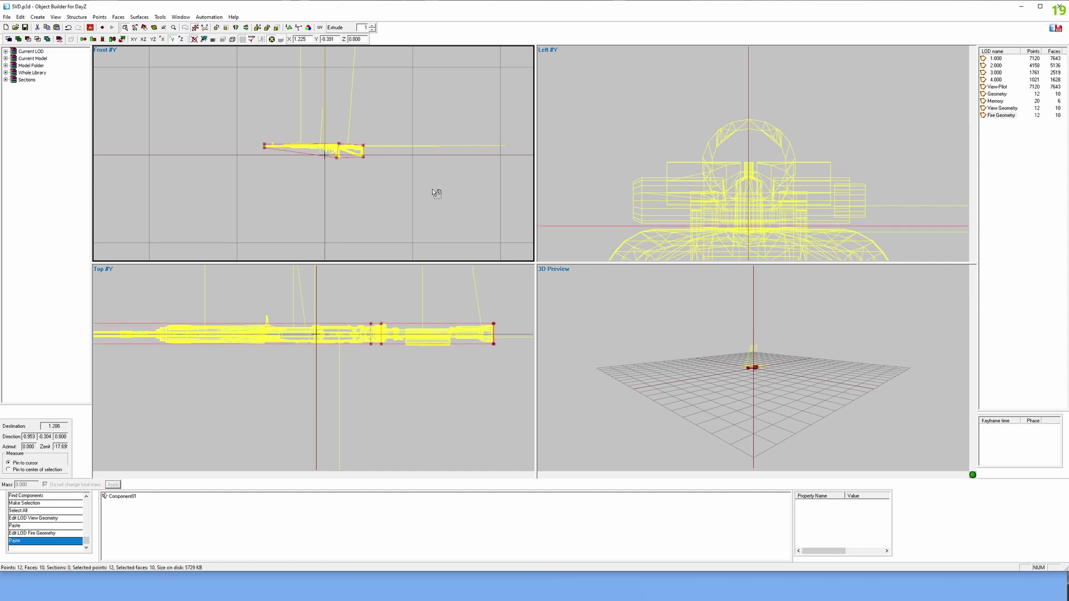
# Assign the penetration material metalplate.rvmat from DZ\data\data\penetration to the selected Fire Geometry faces
pyautogui.press('e')
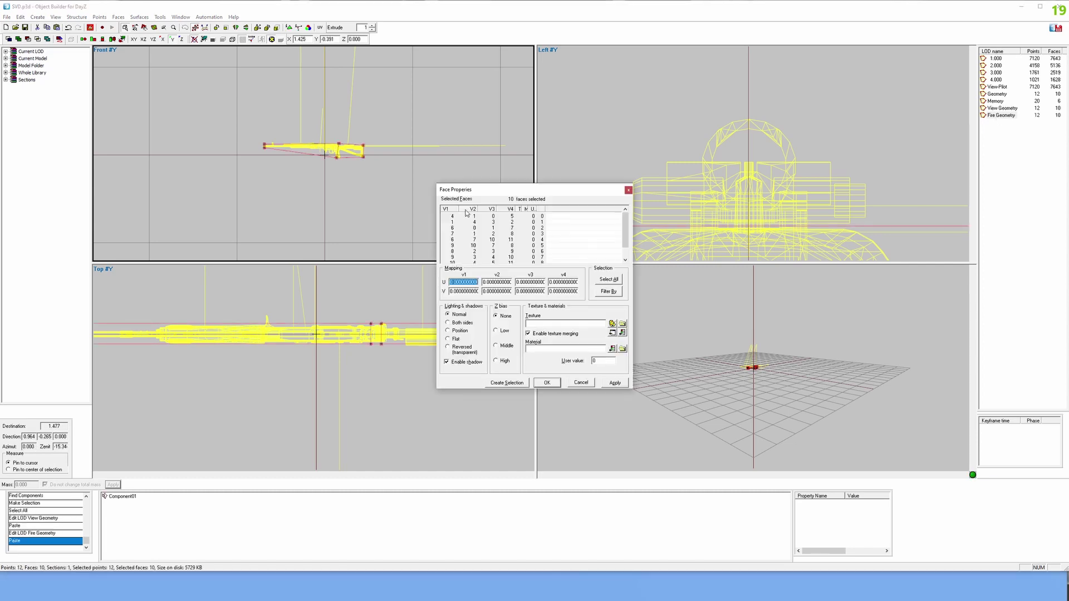
pyautogui.click(622, 349)
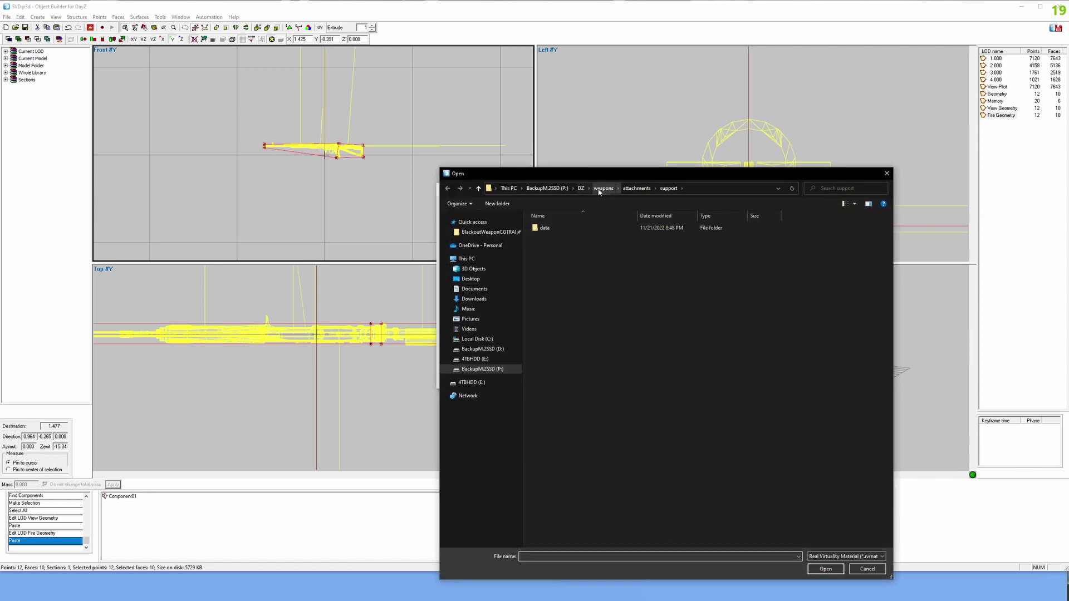
pyautogui.click(581, 188)
pyautogui.doubleClick(565, 275)
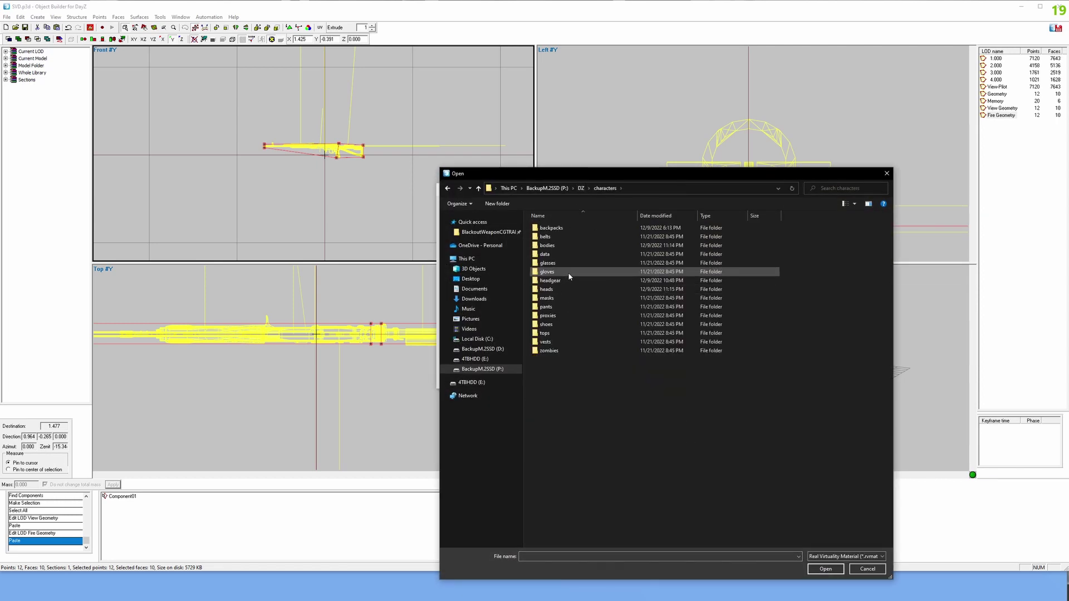
pyautogui.hotkey('alt', 'Left')
pyautogui.doubleClick(566, 278)
pyautogui.click(565, 238)
pyautogui.doubleClick(566, 238)
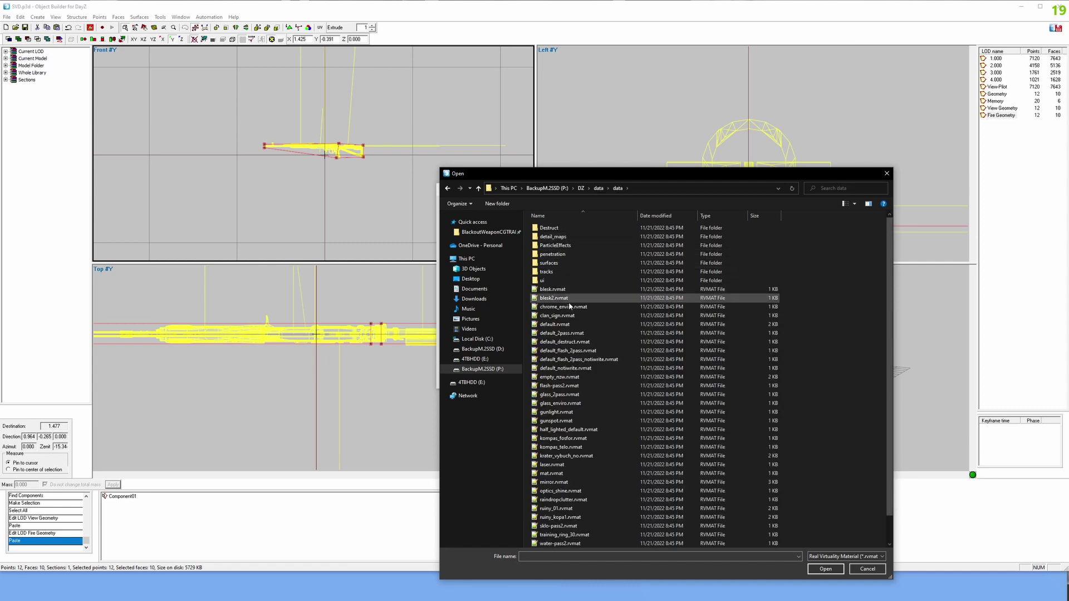
pyautogui.doubleClick(557, 252)
pyautogui.scroll(-3, 599, 377)
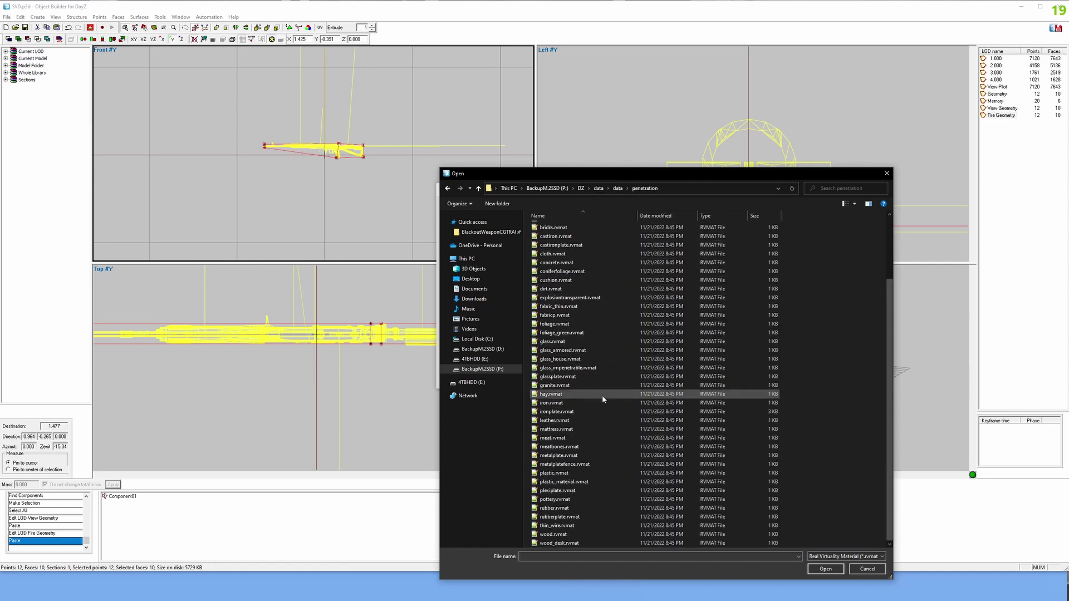
pyautogui.click(599, 455)
pyautogui.click(826, 569)
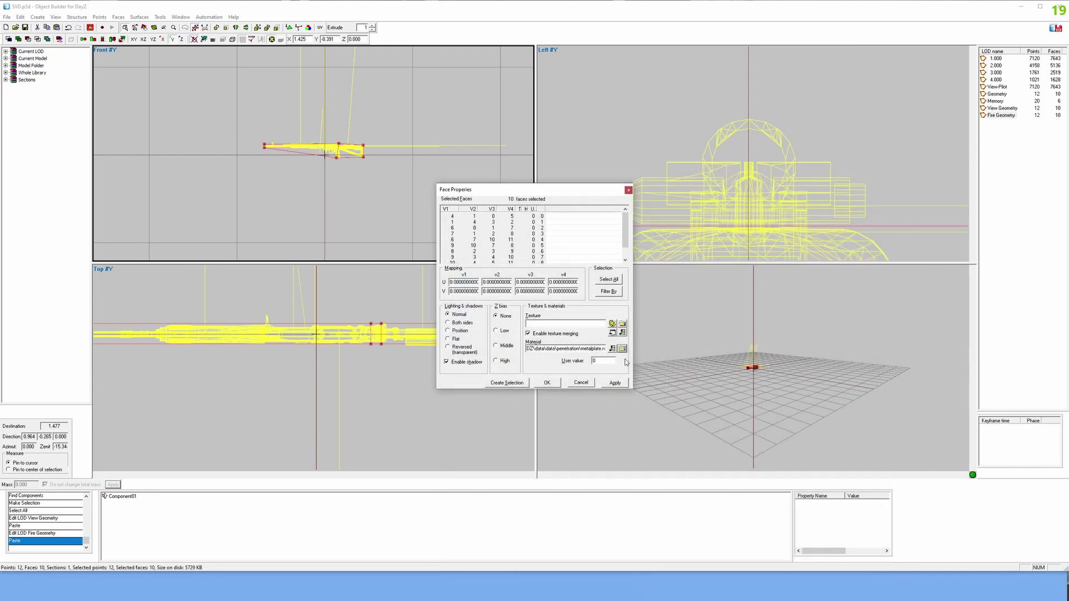
pyautogui.click(546, 385)
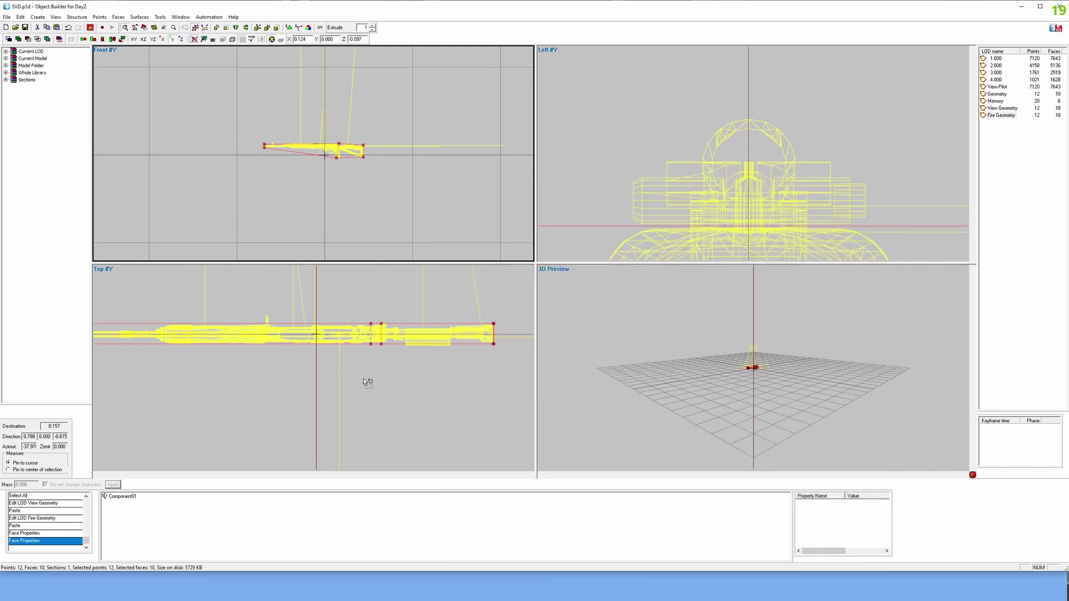
# Copy the JD_SVD_Mag, optic_pso1 and suppressor_545 proxies from the View-Pilot LOD into the Fire Geometry LOD
pyautogui.click(998, 86)
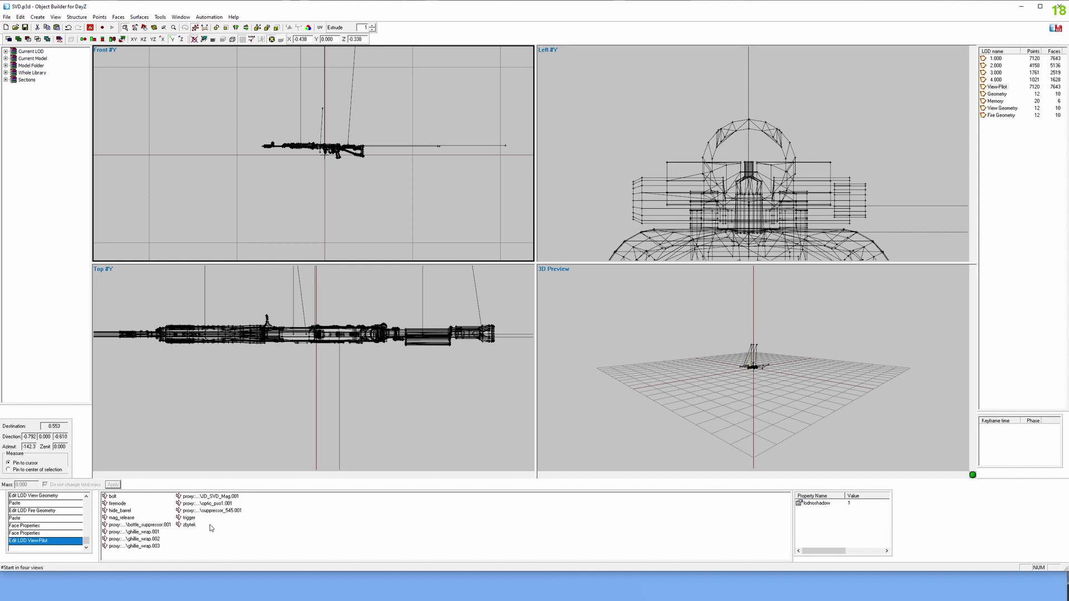
pyautogui.click(225, 512)
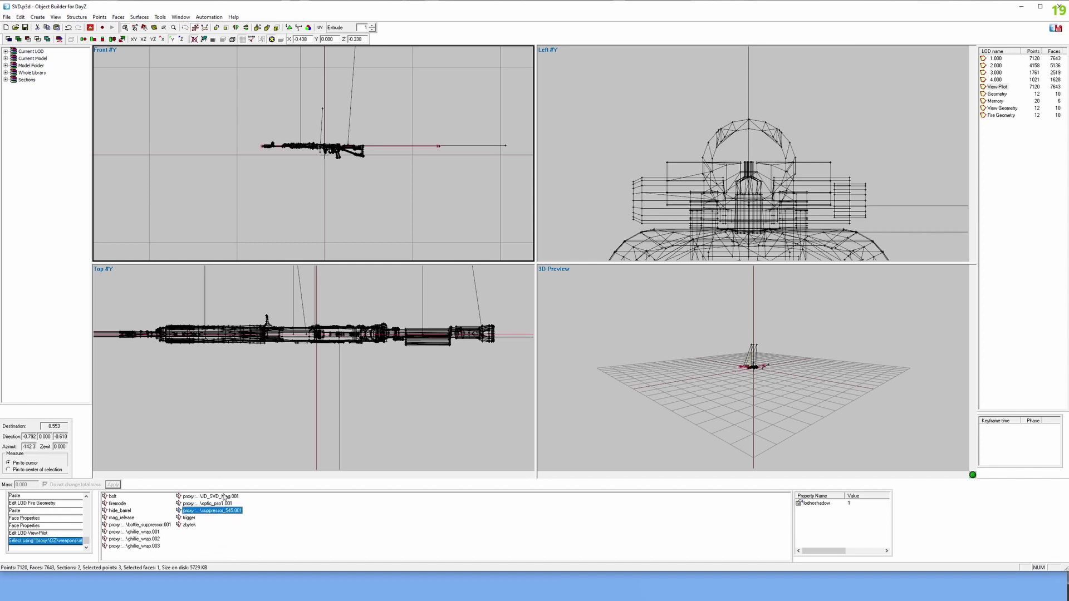
pyautogui.keyDown('ctrl'); pyautogui.click(225, 496); pyautogui.keyUp('ctrl')
pyautogui.keyDown('ctrl'); pyautogui.click(222, 504); pyautogui.keyUp('ctrl')
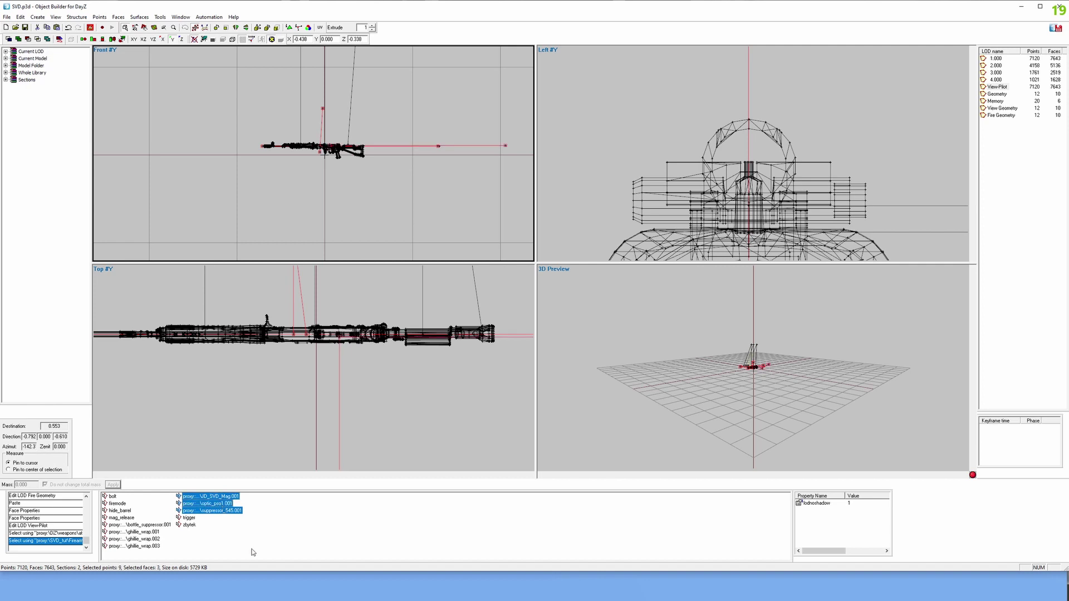
pyautogui.click(997, 116)
pyautogui.hotkey('ctrl', 'v')
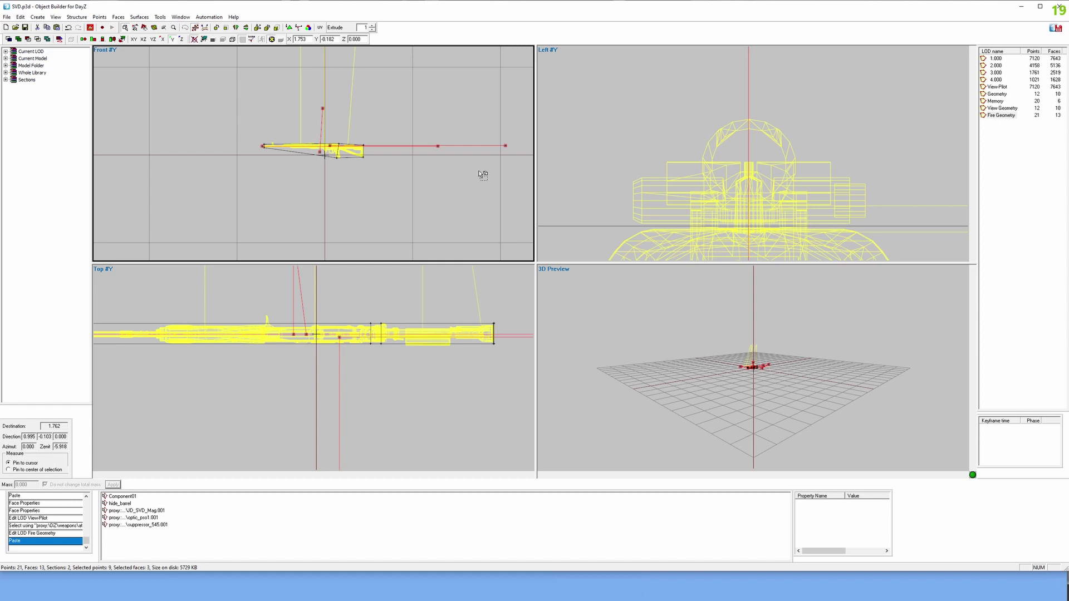
# Open the Memory LOD and examine its points and bounding box against the rifle in the front and left views
pyautogui.click(996, 101)
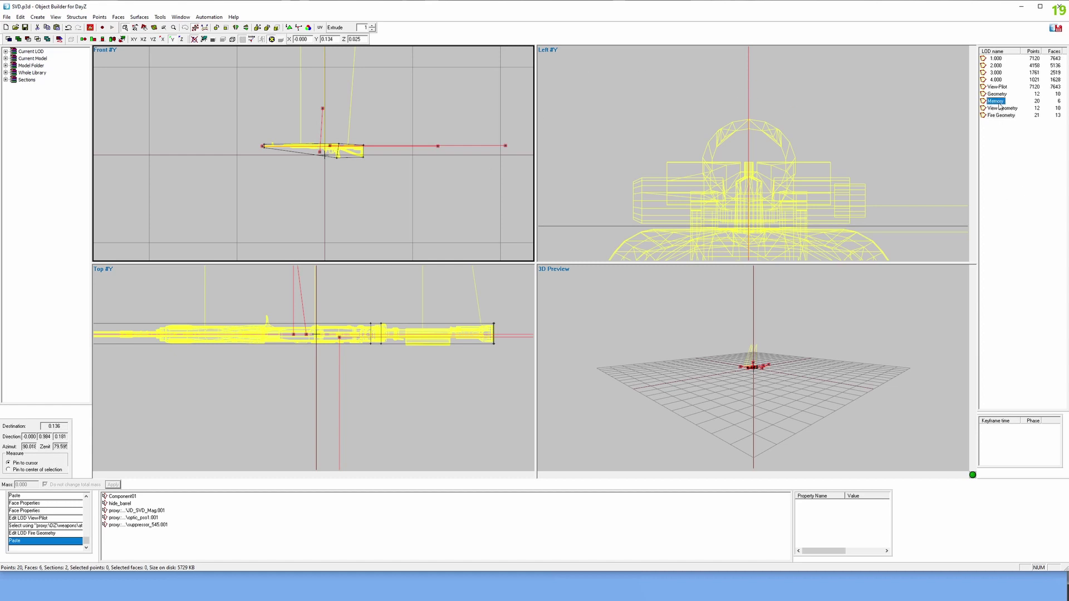
pyautogui.scroll(2, 465, 178)
pyautogui.scroll(2, 464, 178)
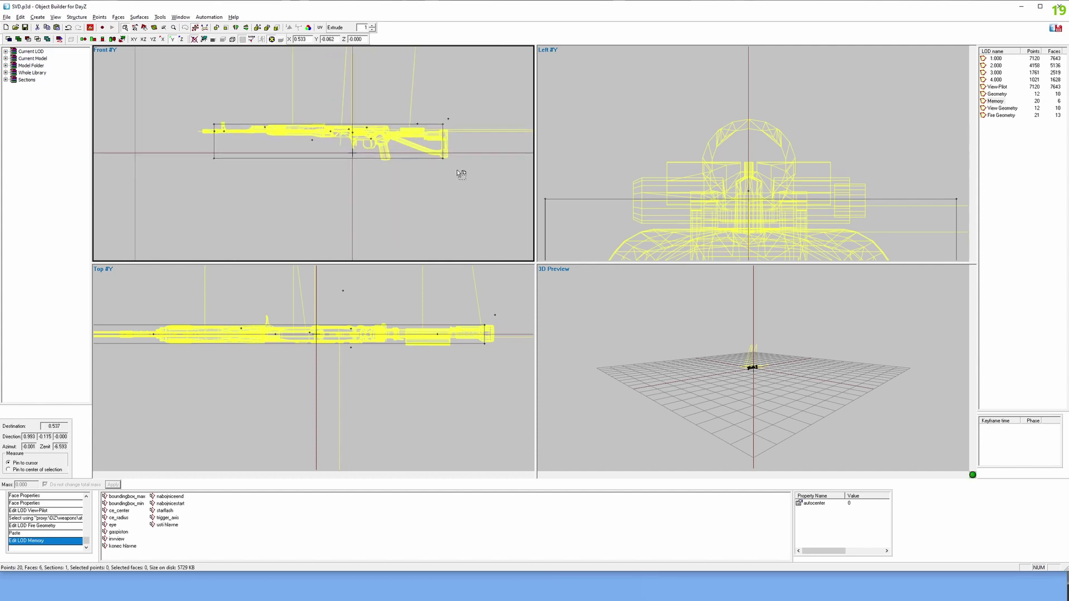
pyautogui.scroll(-3, 791, 171)
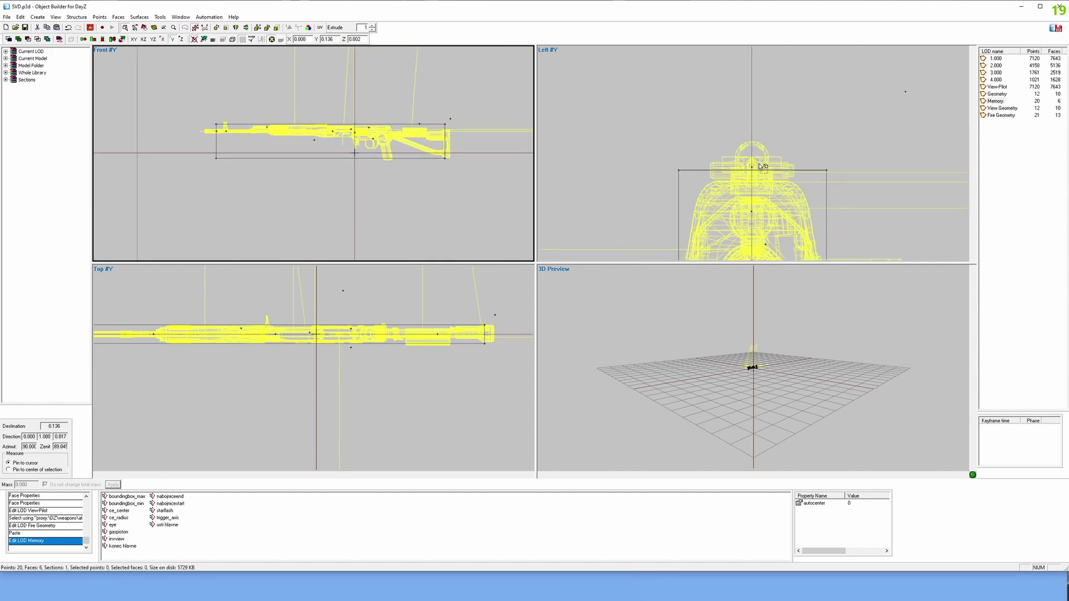
pyautogui.scroll(-3, 791, 171)
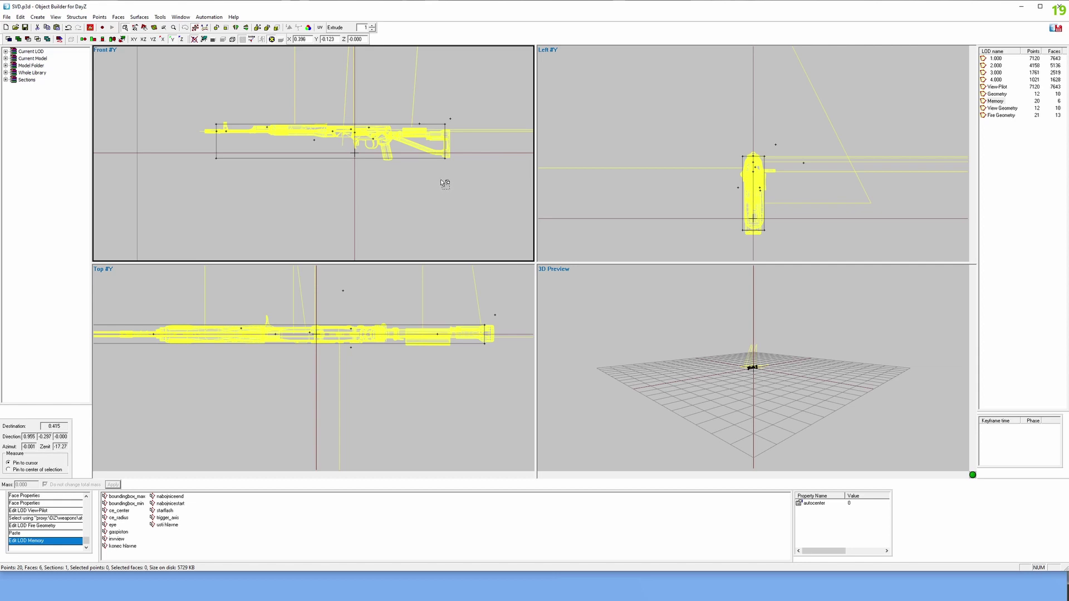
pyautogui.scroll(4, 785, 194)
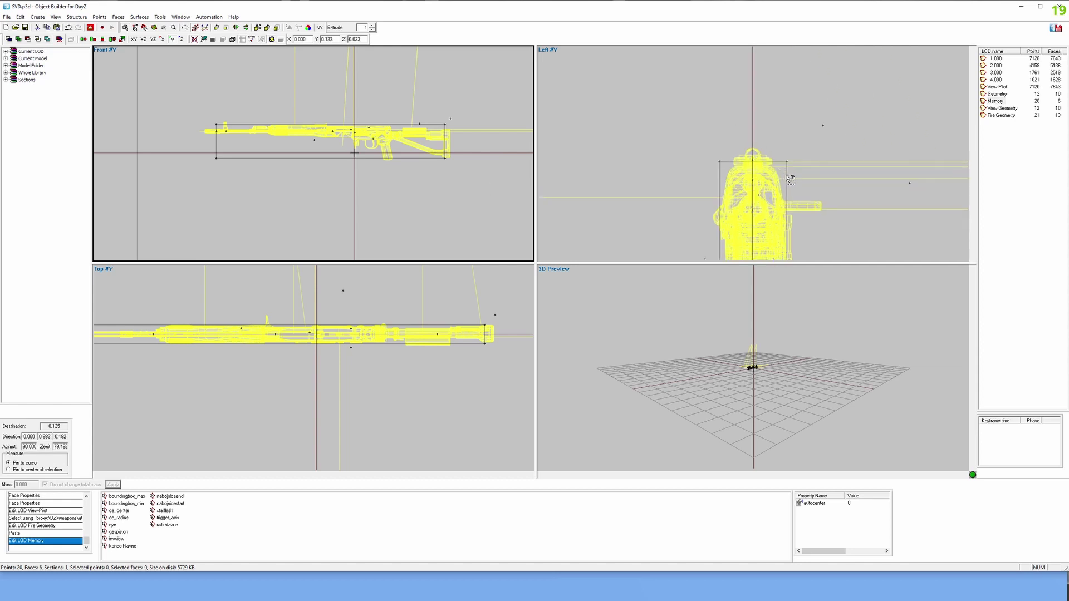
# Select the gaspiston and eye memory points in turn and examine the eye point's alignment with the sights in the left view
pyautogui.click(118, 532)
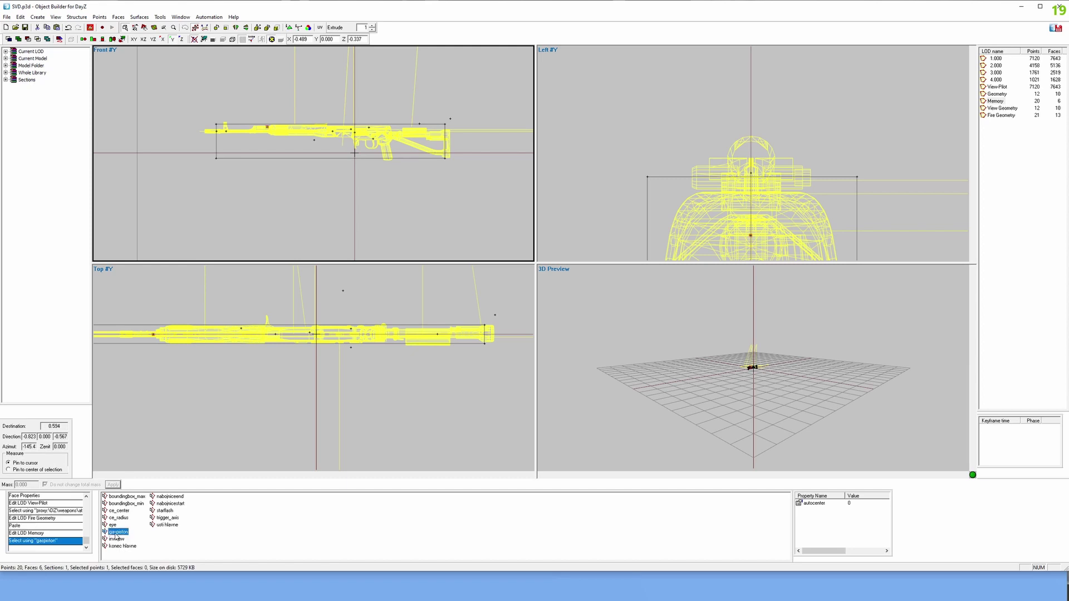
pyautogui.click(112, 525)
pyautogui.scroll(5, 770, 245)
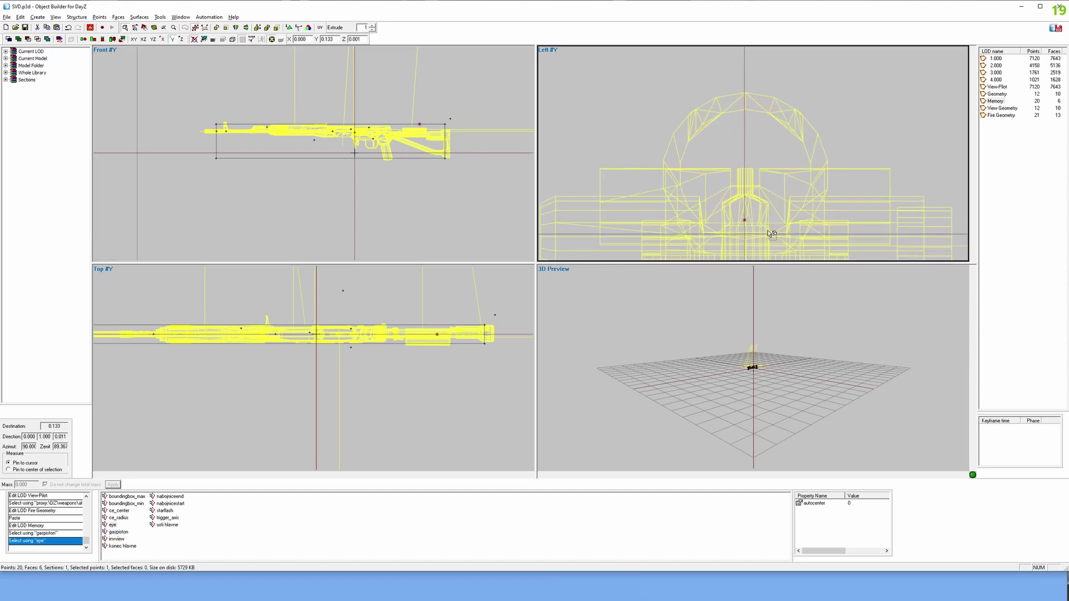
pyautogui.moveTo(839, 108); pyautogui.dragTo(780, 188, button='middle')
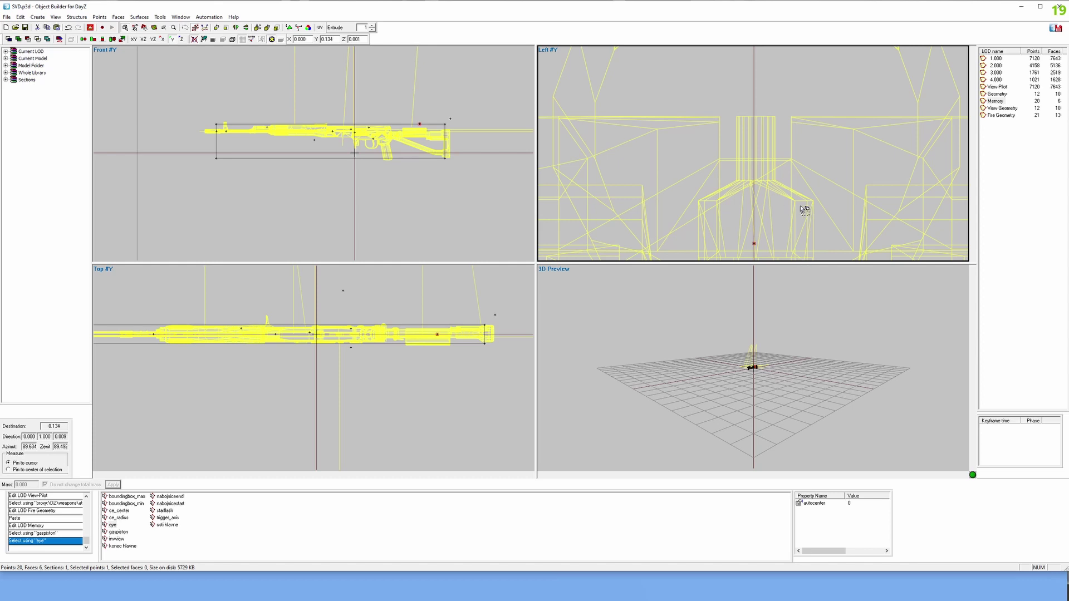
pyautogui.scroll(-5, 803, 209)
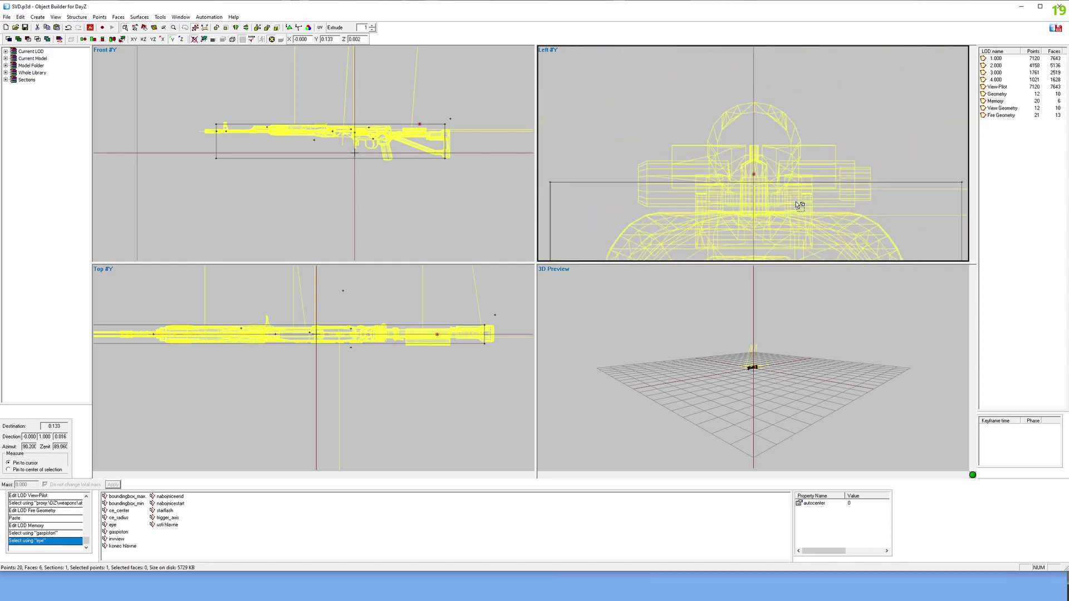
pyautogui.scroll(2, 474, 147)
pyautogui.scroll(4, 816, 191)
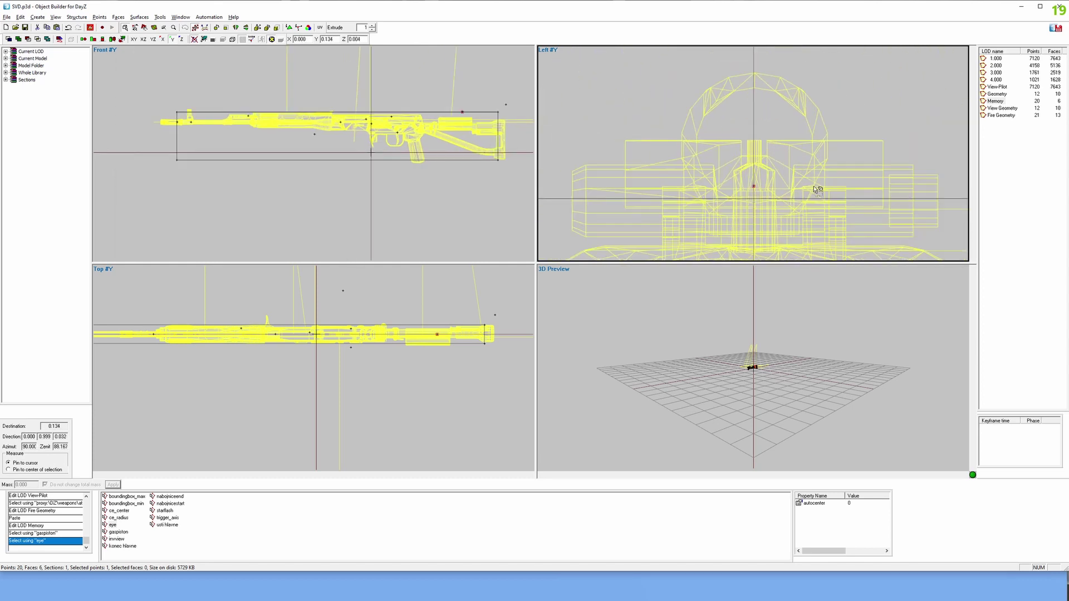
pyautogui.scroll(-5, 794, 243)
pyautogui.moveTo(785, 234); pyautogui.dragTo(784, 139, button='middle')
pyautogui.scroll(2, 779, 234)
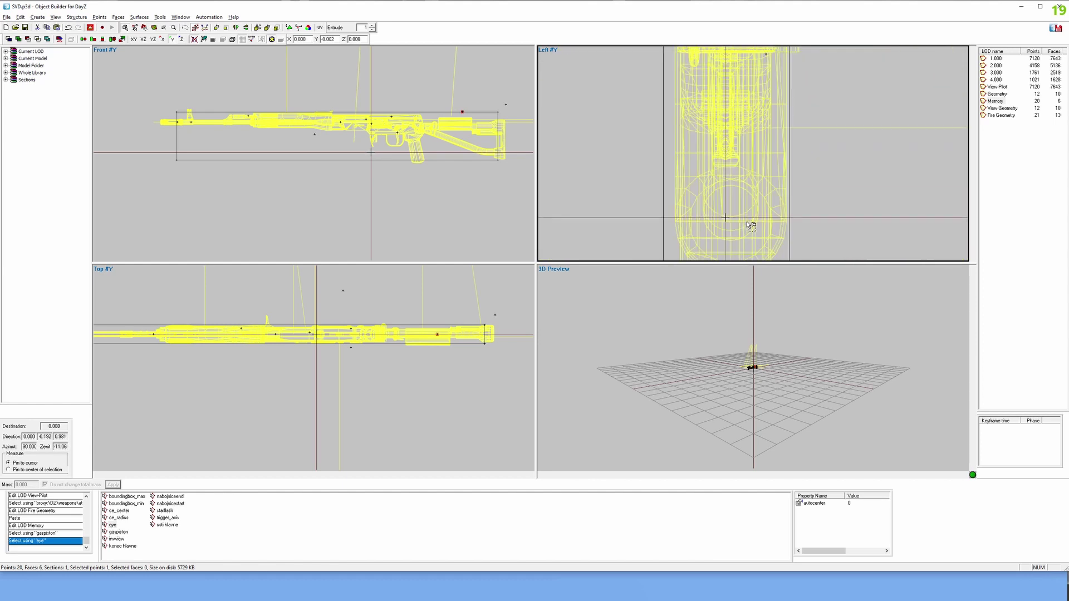
pyautogui.moveTo(749, 225); pyautogui.dragTo(746, 193, button='middle')
pyautogui.scroll(3, 757, 198)
pyautogui.scroll(-4, 763, 207)
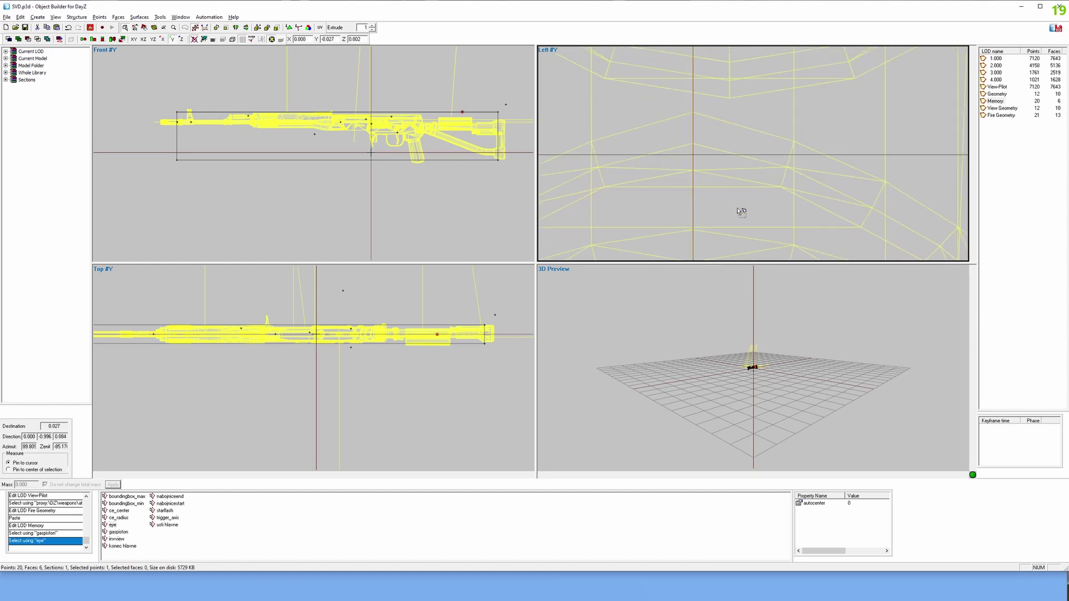
pyautogui.scroll(-1, 773, 146)
pyautogui.moveTo(772, 104); pyautogui.dragTo(765, 259, button='middle')
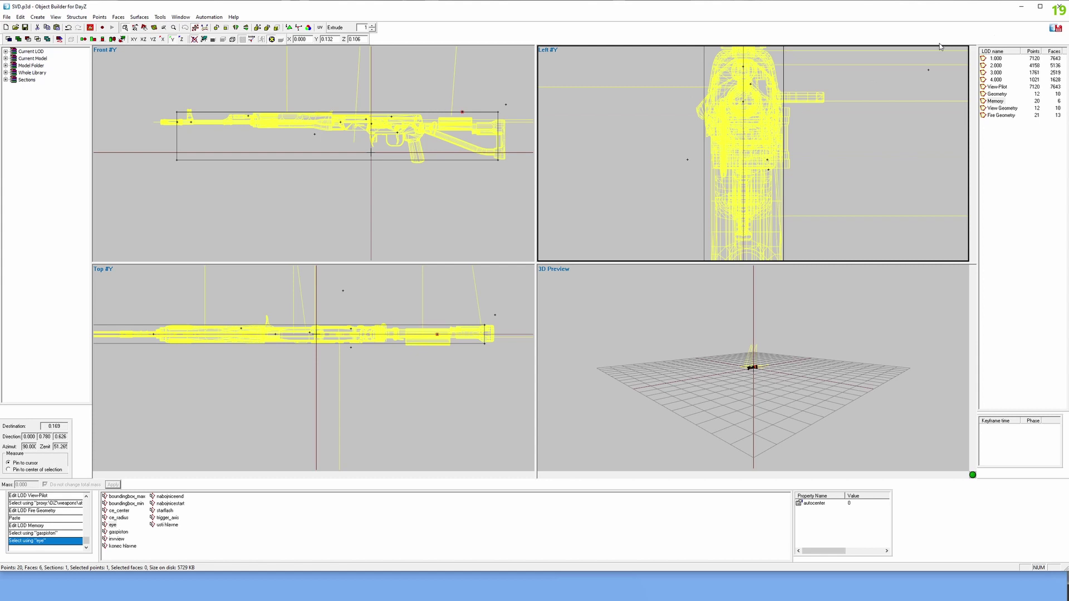
# Shift the entire View-Pilot model slightly sideways in the left view so its sights line up with the centre axis
pyautogui.click(1000, 89)
pyautogui.scroll(2, 817, 111)
pyautogui.scroll(-3, 835, 108)
pyautogui.hotkey('ctrl', 'a')
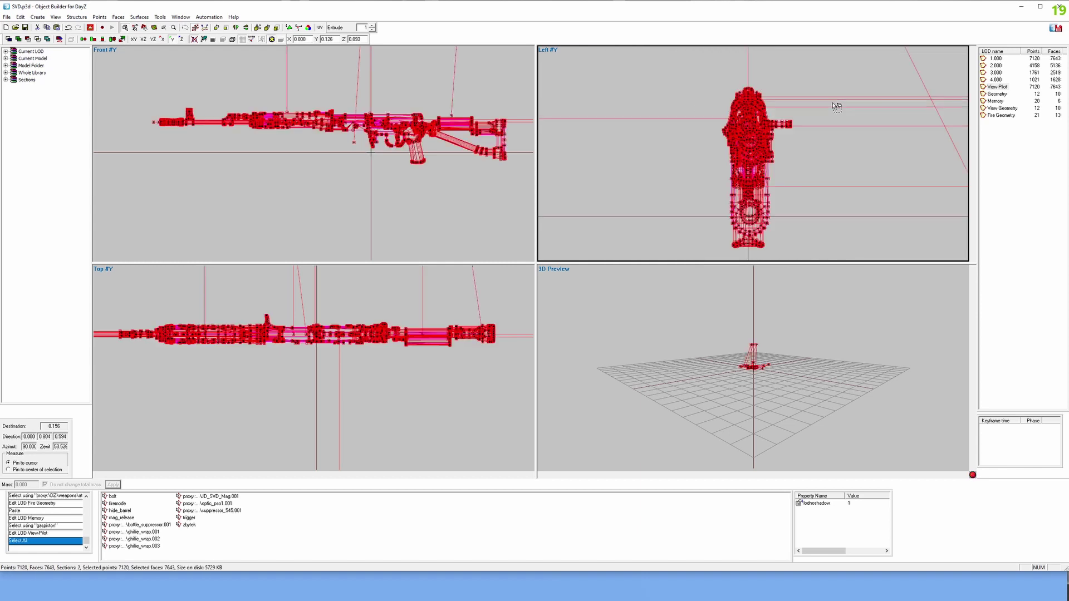
pyautogui.scroll(5, 837, 106)
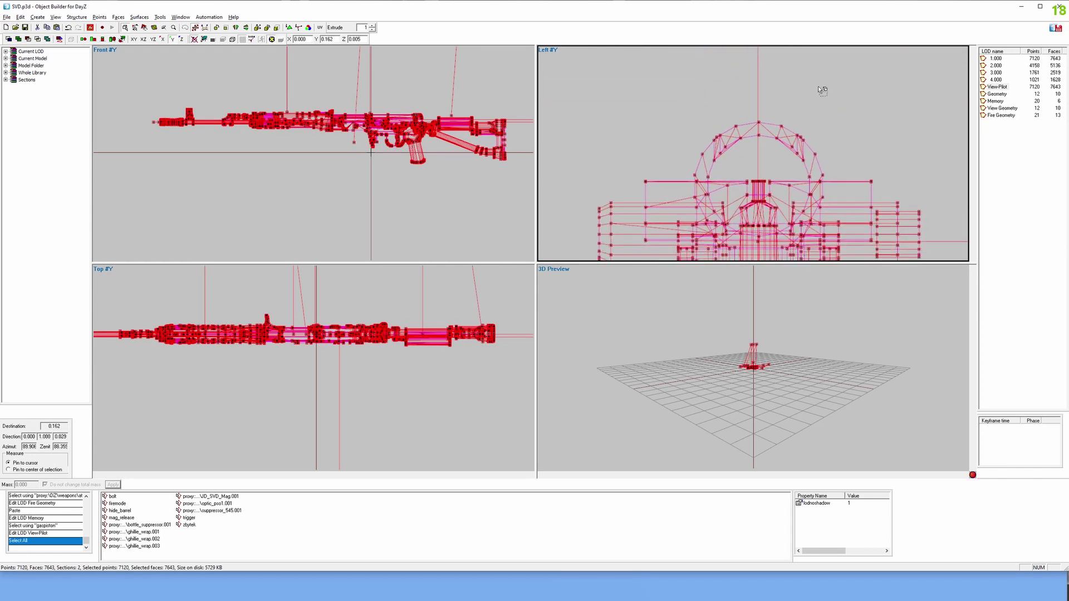
pyautogui.scroll(5, 818, 87)
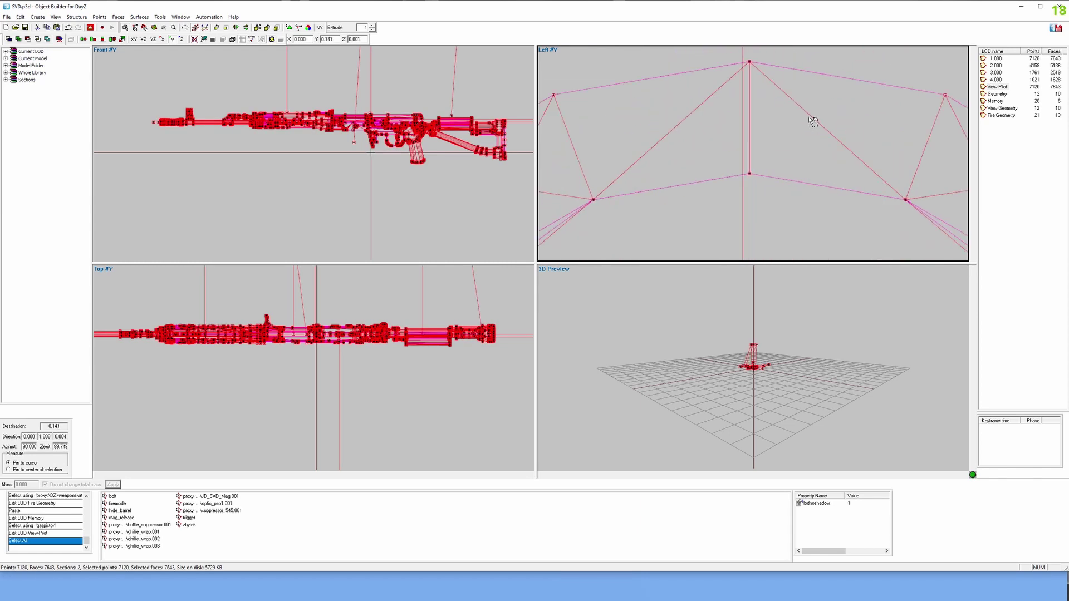
pyautogui.moveTo(813, 120); pyautogui.dragTo(801, 116)
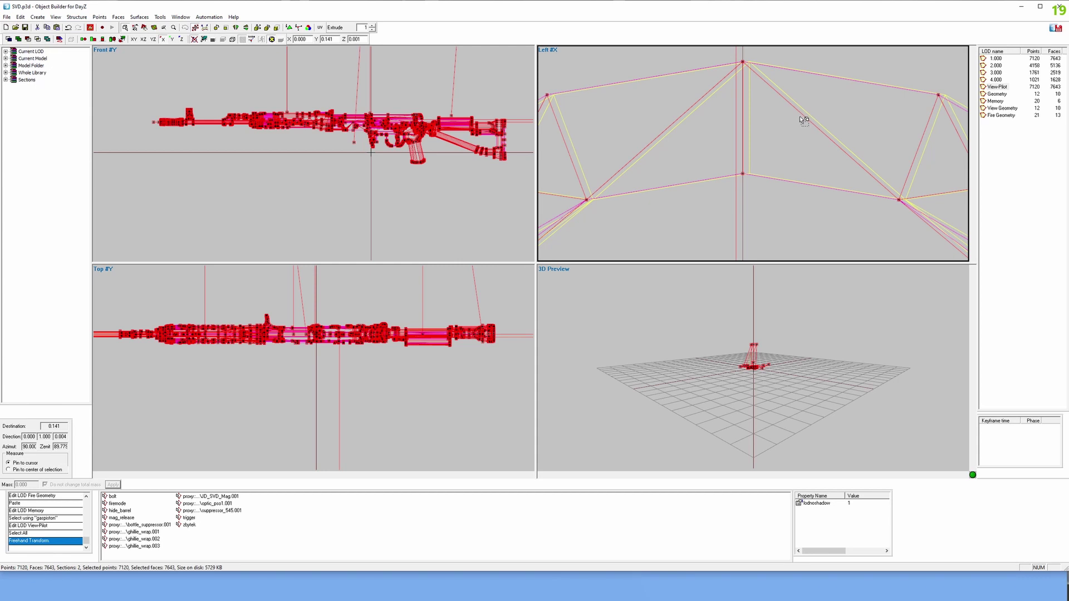
pyautogui.scroll(-6, 799, 116)
pyautogui.scroll(3, 779, 213)
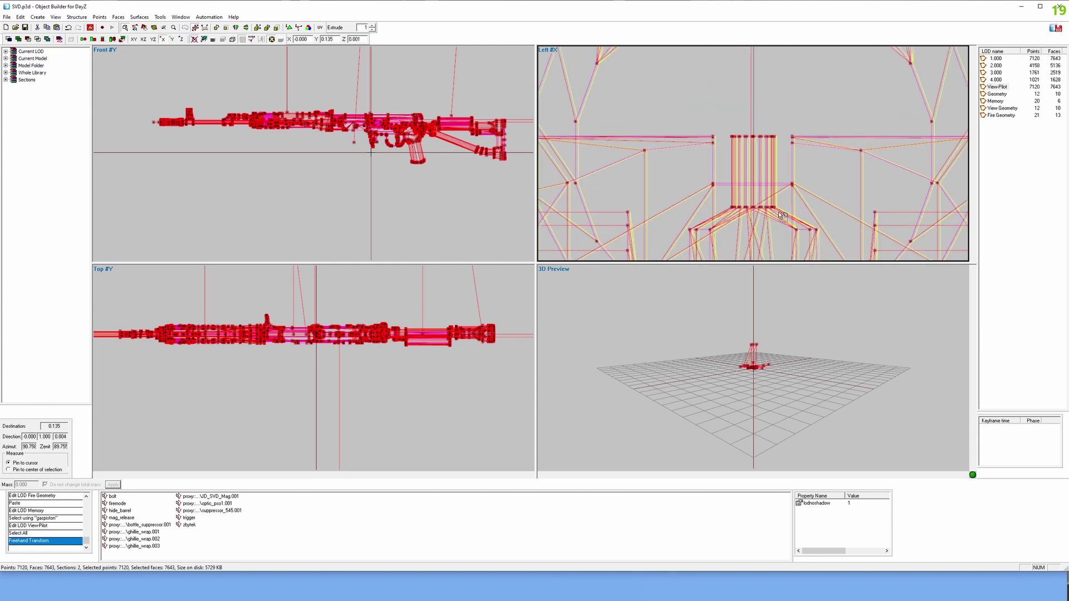
pyautogui.scroll(2, 764, 170)
pyautogui.scroll(-3, 773, 168)
pyautogui.scroll(-7, 771, 168)
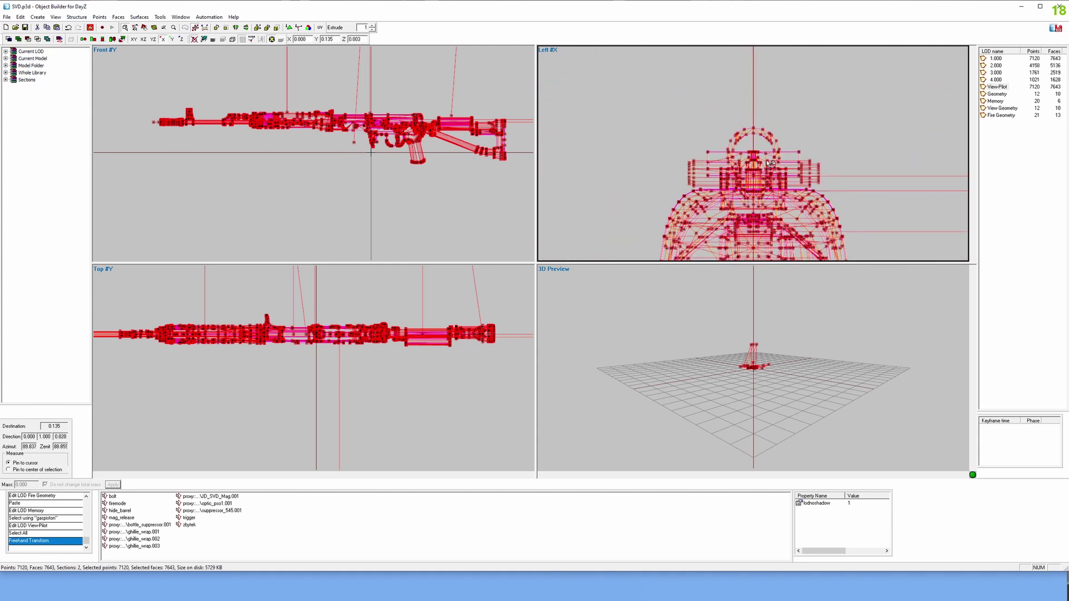
pyautogui.click(766, 166)
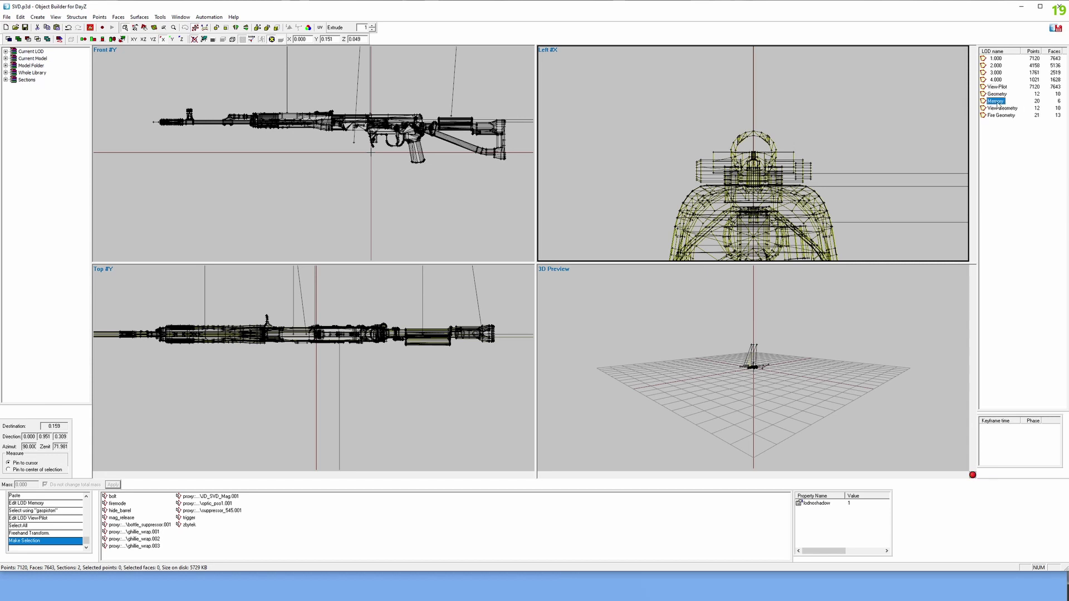
# Raise all Memory LOD points together in the left view until the eye point sits at the top of the front sight post
pyautogui.click(996, 101)
pyautogui.scroll(3, 807, 174)
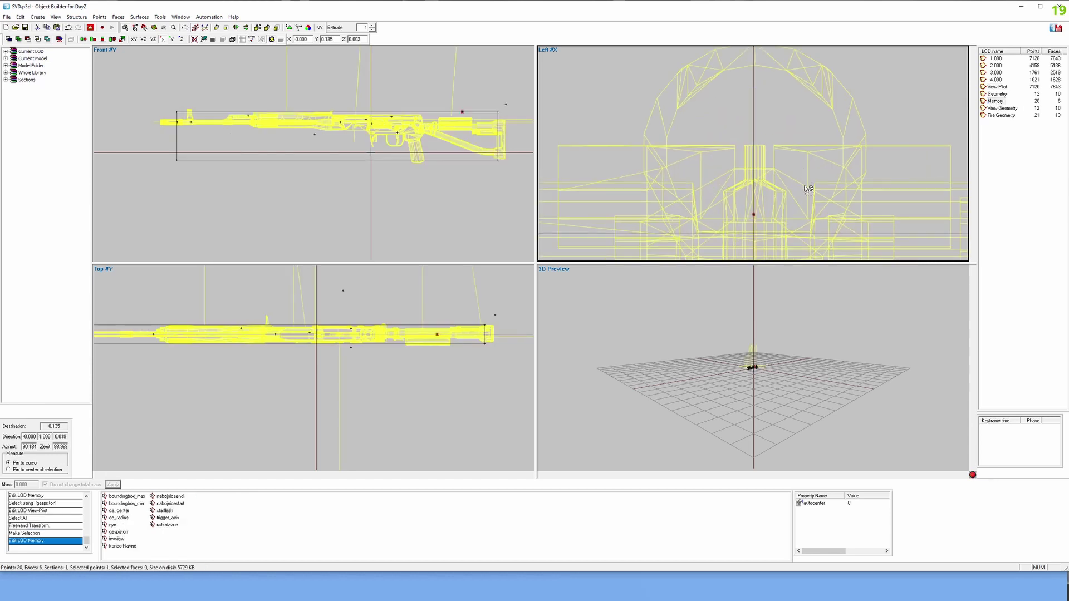
pyautogui.hotkey('ctrl', 'a')
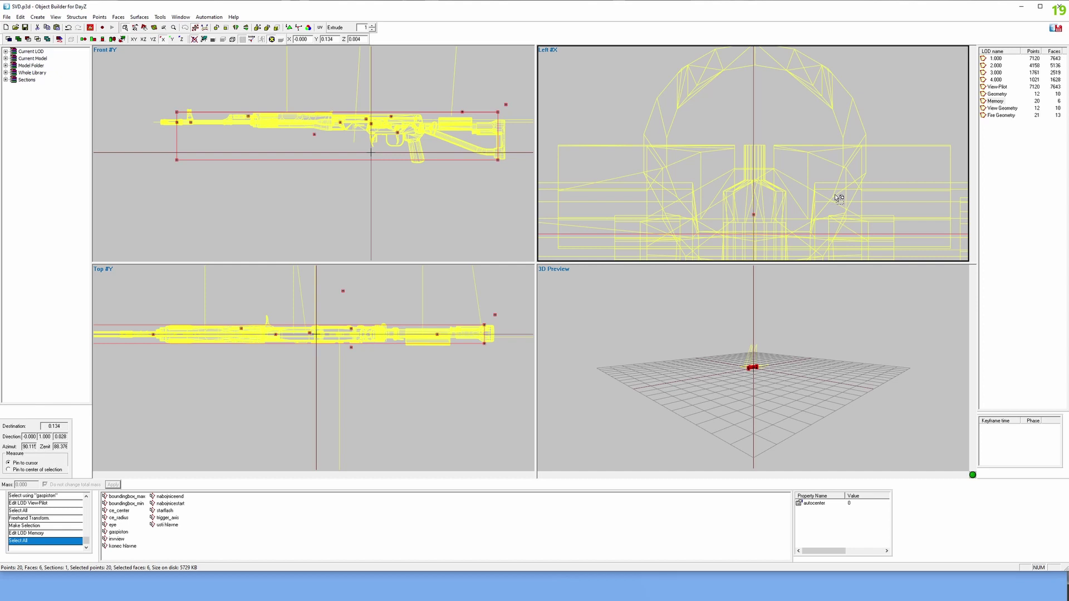
pyautogui.moveTo(834, 193)
pyautogui.mouseDown()
pyautogui.moveTo(832, 135)
pyautogui.moveTo(788, 142)
pyautogui.mouseUp()
pyautogui.scroll(3, 806, 136)
pyautogui.scroll(4, 783, 139)
pyautogui.click(788, 141)
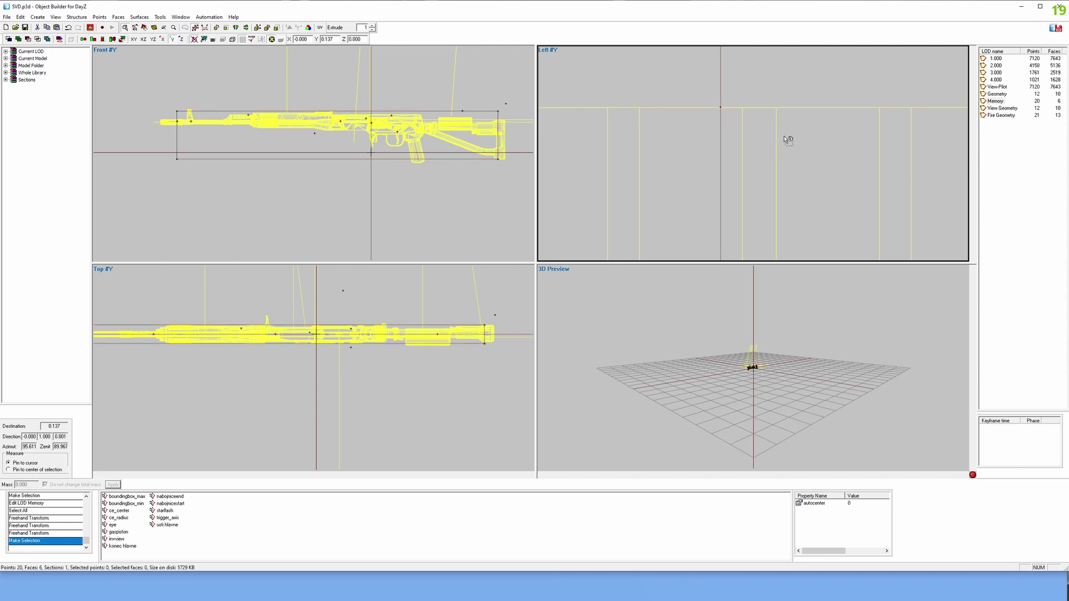
pyautogui.scroll(-5, 785, 137)
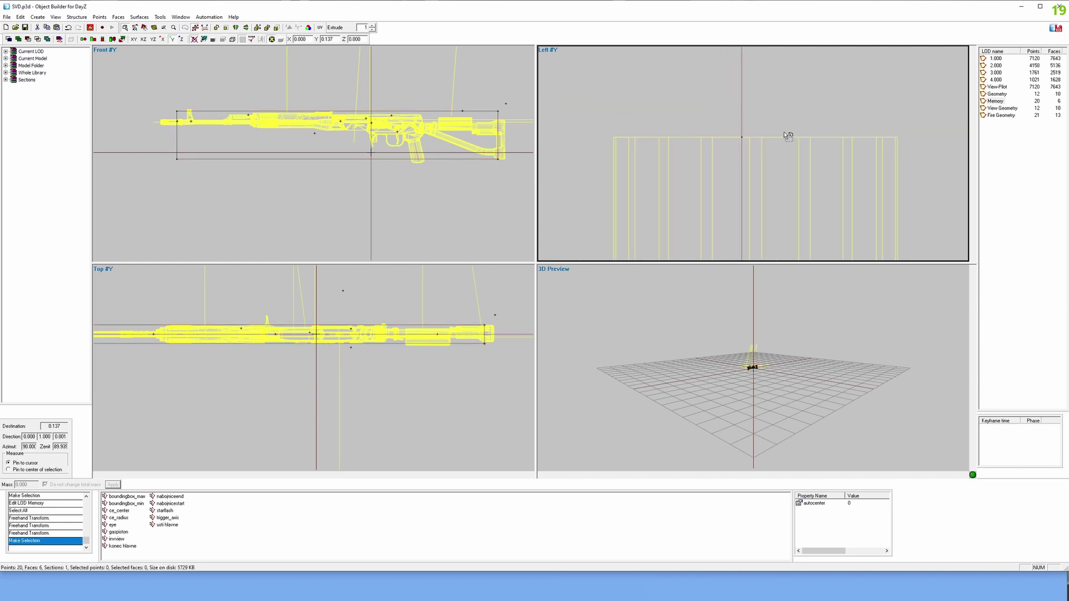
# Replace the existing 1.000 LOD with a duplicate of the View-Pilot LOD set to resolution 1.000
pyautogui.rightClick(997, 61)
pyautogui.click(1007, 87)
pyautogui.rightClick(998, 80)
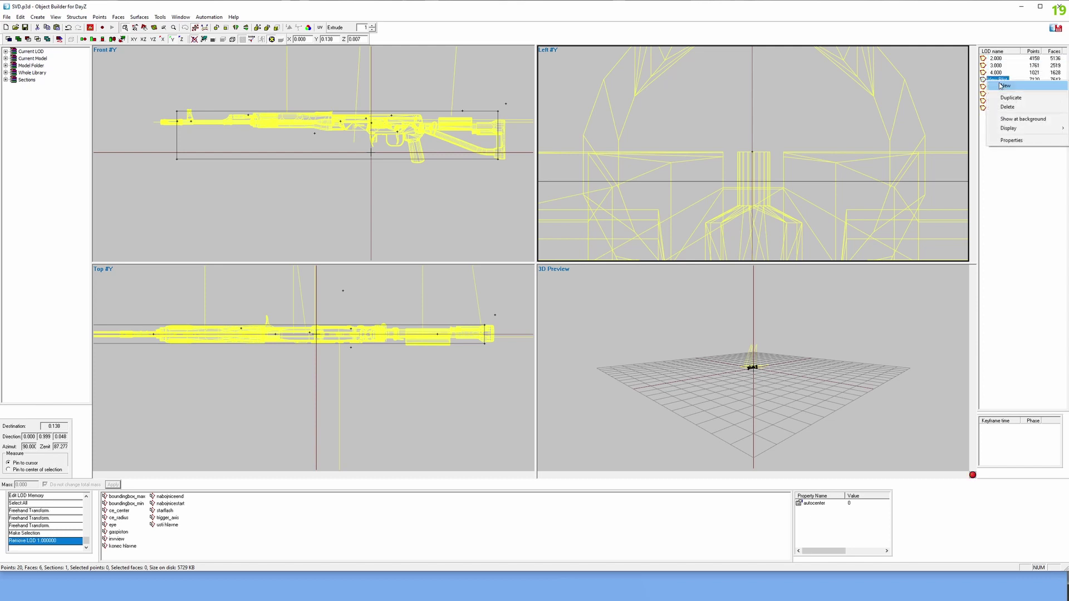
pyautogui.click(1001, 87)
pyautogui.rightClick(1000, 78)
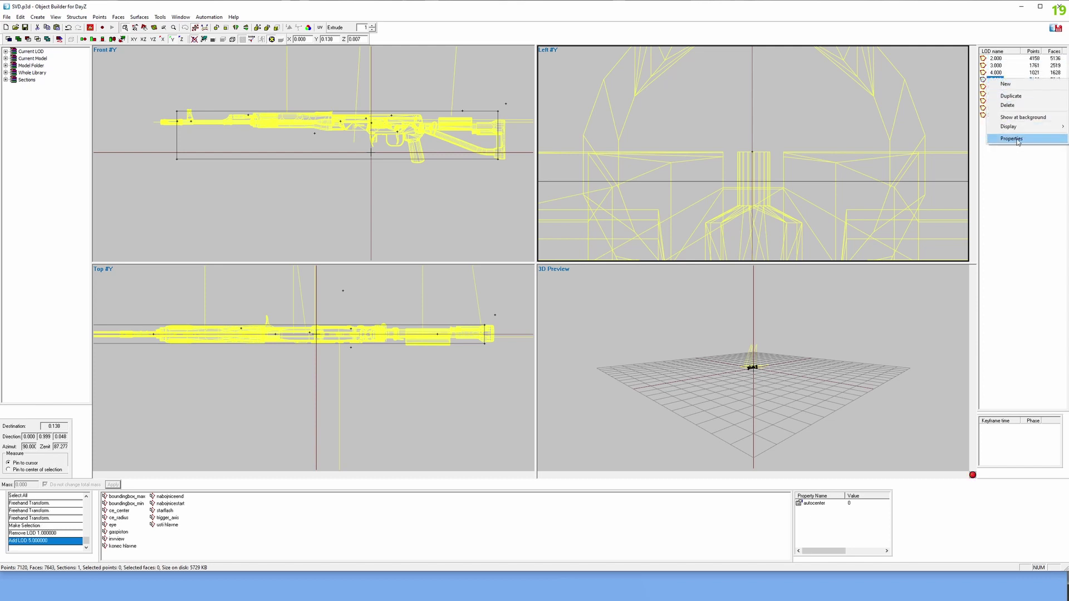
pyautogui.click(1012, 139)
pyautogui.press('Return')
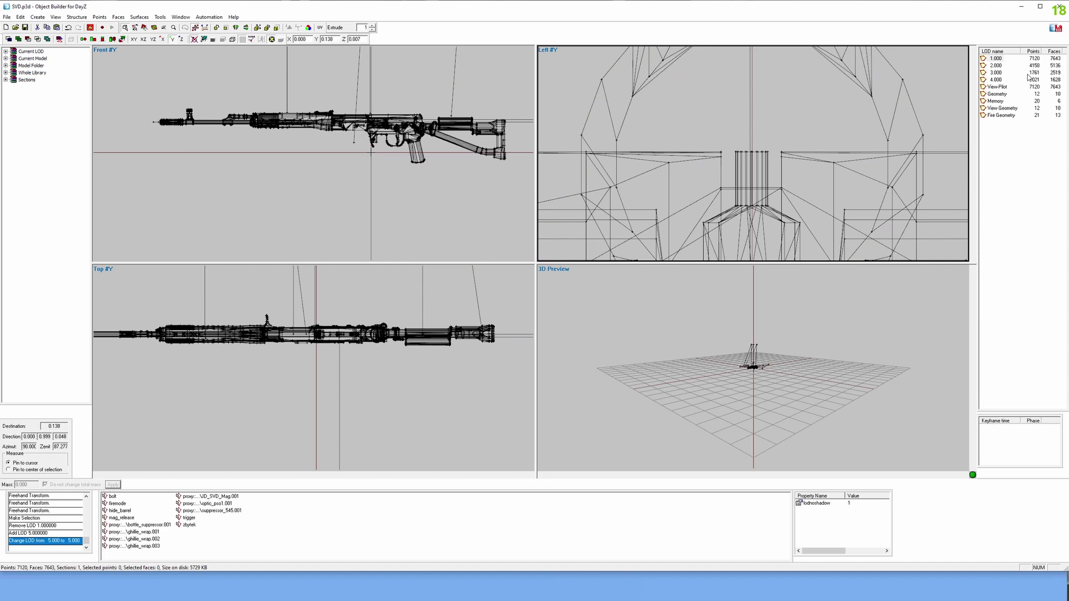
# Delete the hide_barrel named selection from the 1.000 LOD
pyautogui.click(996, 59)
pyautogui.click(121, 511)
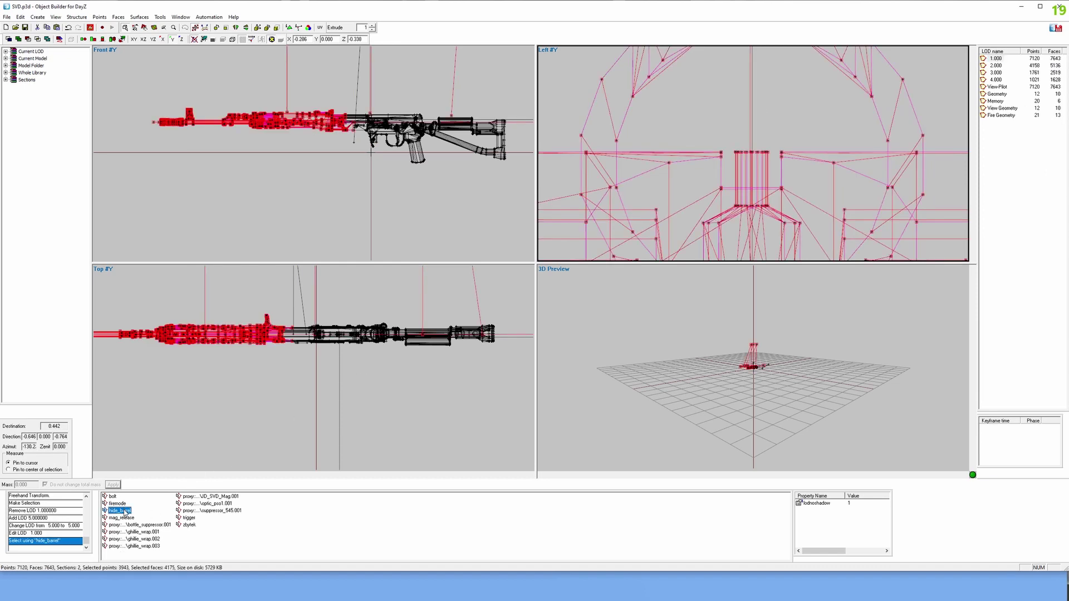
pyautogui.rightClick(126, 513)
pyautogui.click(167, 368)
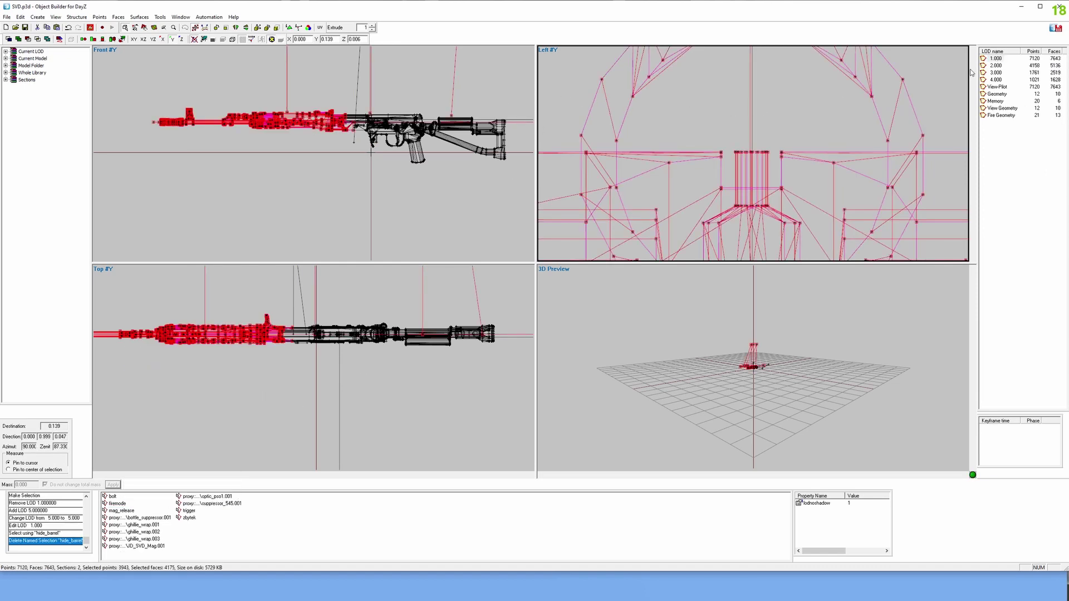
# Lower the konec hlavne and usti hlavne points of the Memory LOD by about 0.003 to the centre of the barrel bore
pyautogui.click(995, 101)
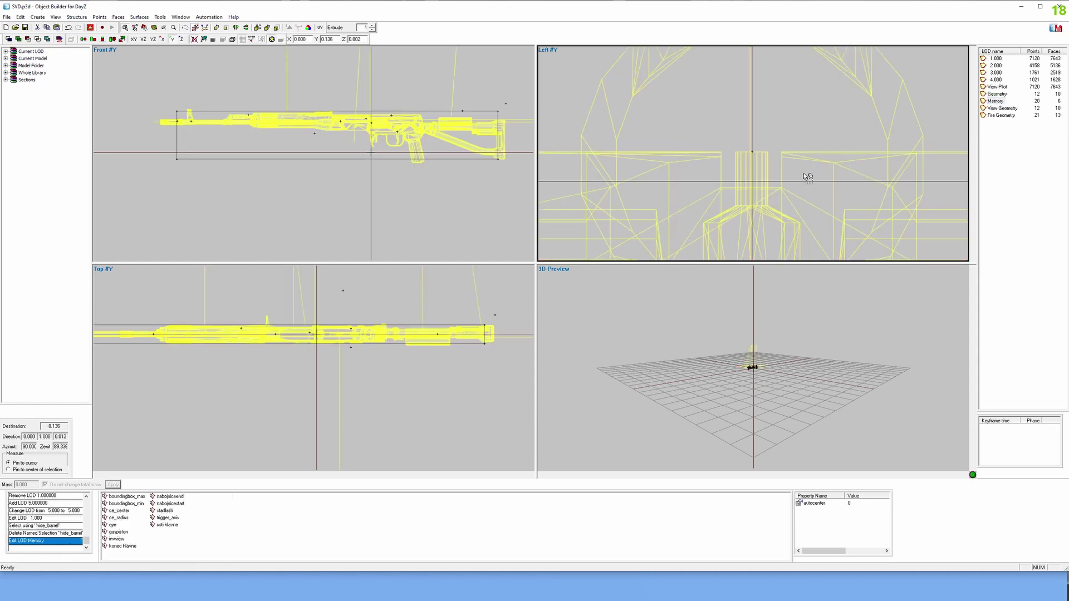
pyautogui.scroll(-3, 807, 177)
pyautogui.scroll(6, 810, 173)
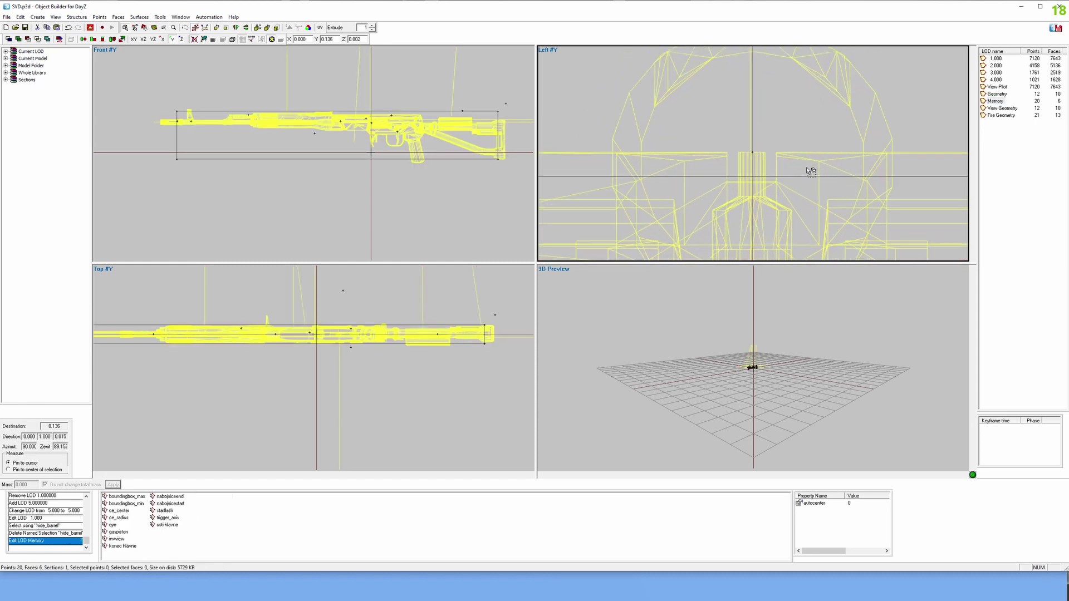
pyautogui.scroll(-6, 830, 118)
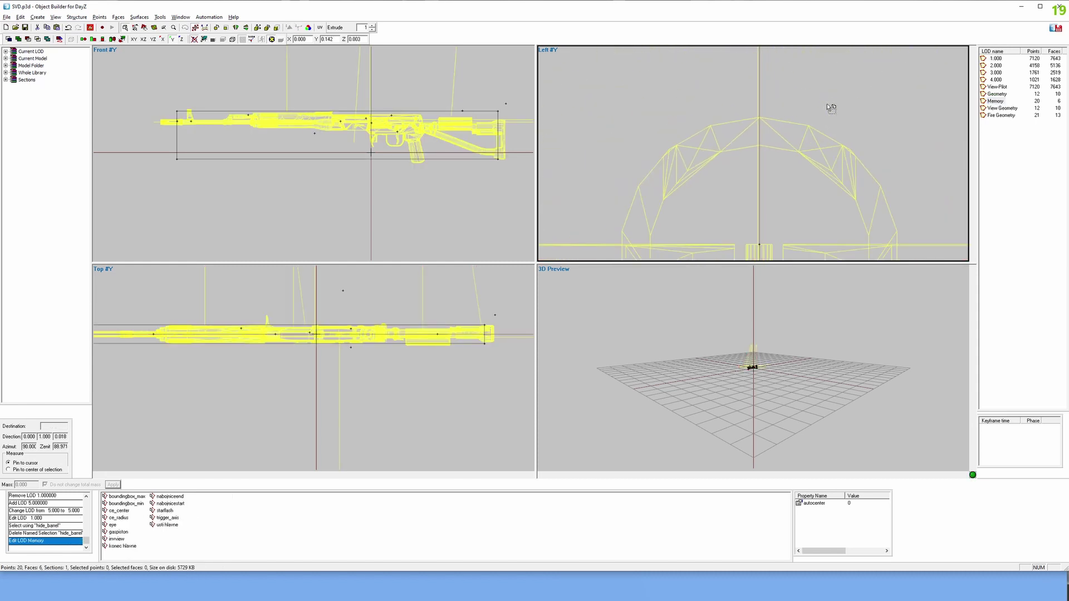
pyautogui.moveTo(798, 148); pyautogui.dragTo(805, 50, button='middle')
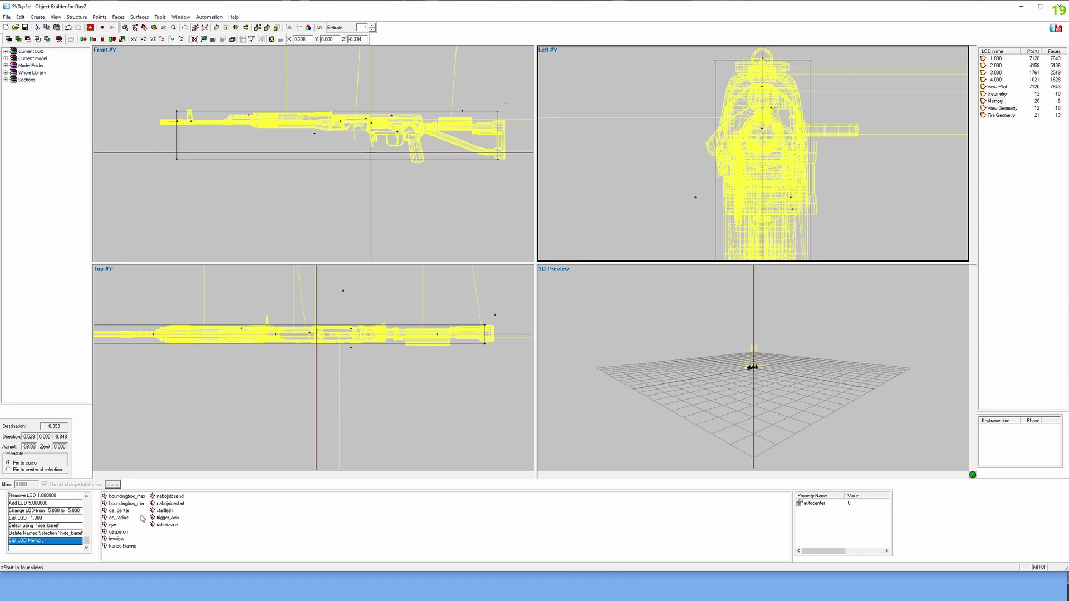
pyautogui.click(119, 546)
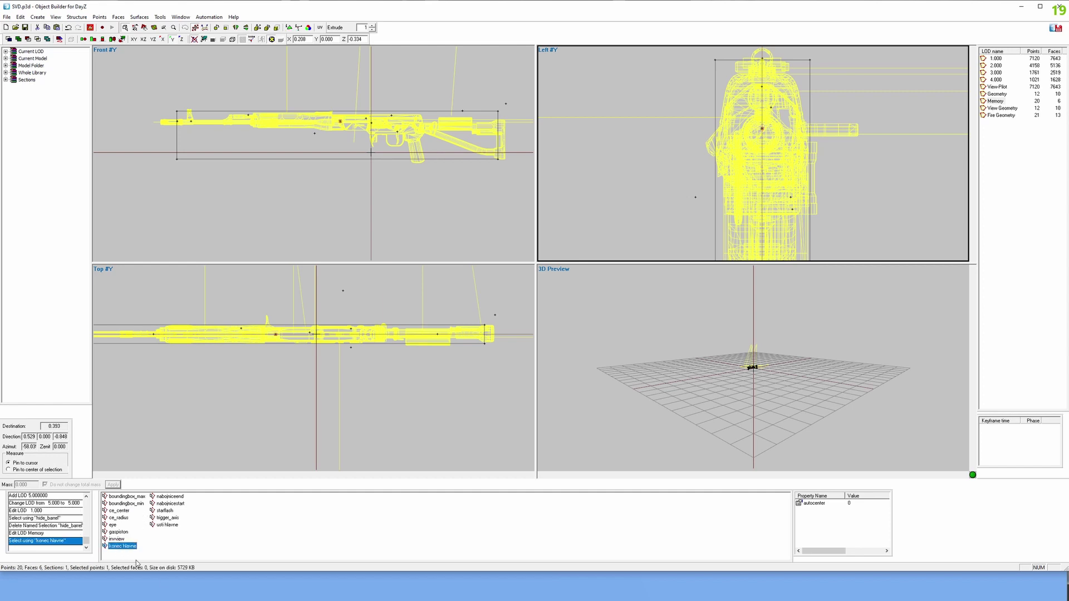
pyautogui.keyDown('ctrl'); pyautogui.click(167, 525); pyautogui.keyUp('ctrl')
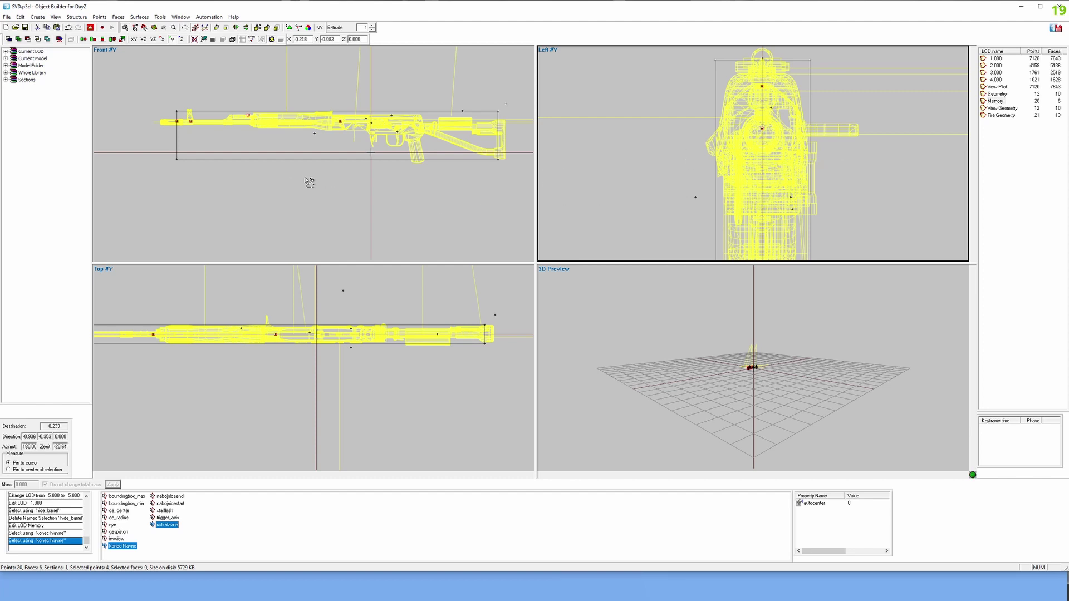
pyautogui.scroll(1, 318, 182)
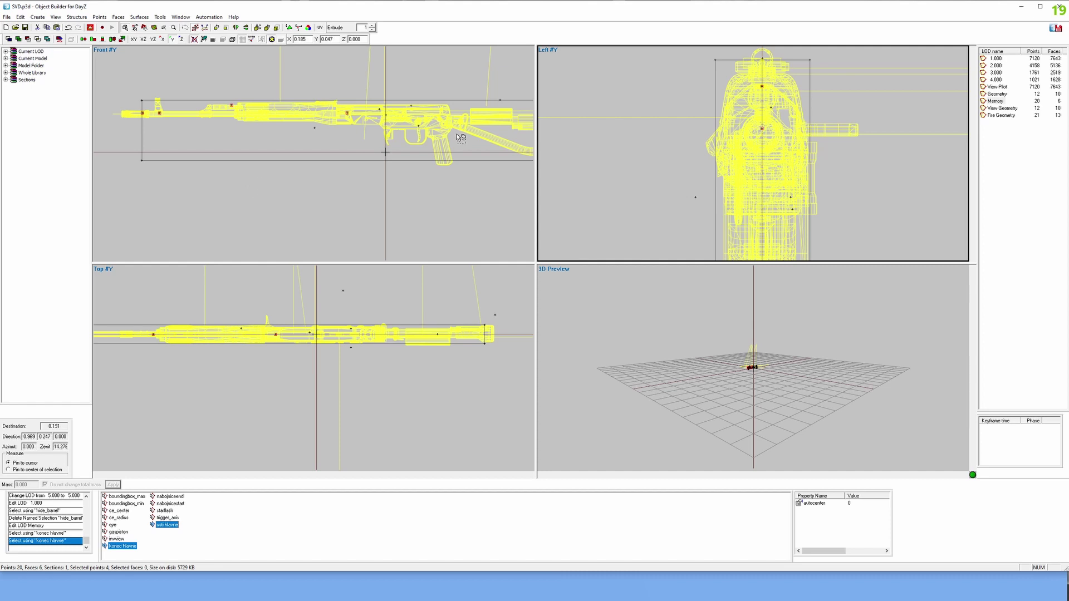
pyautogui.scroll(5, 805, 139)
pyautogui.scroll(8, 827, 129)
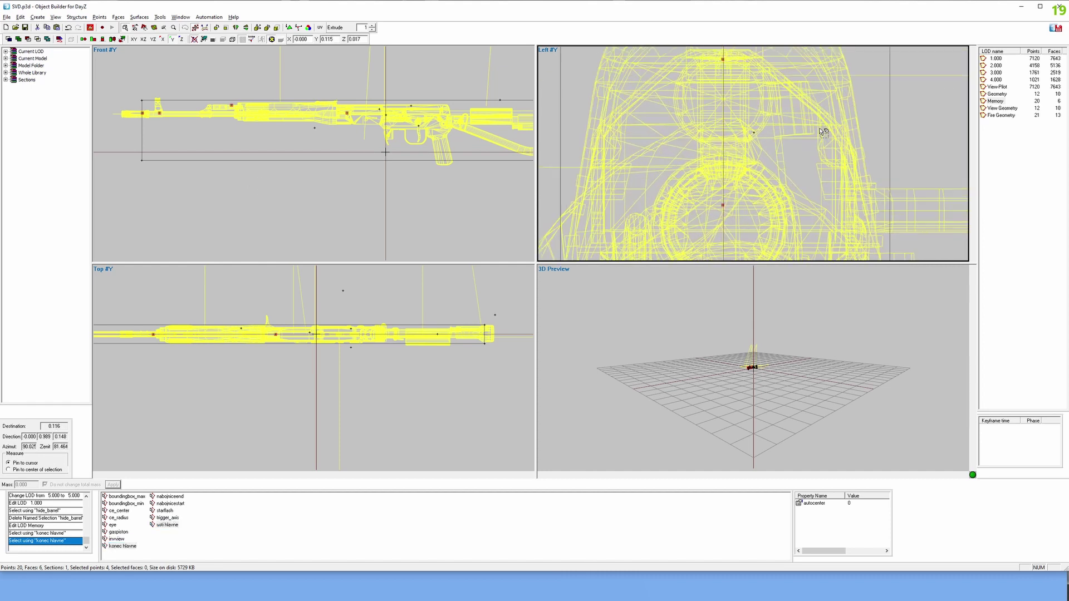
pyautogui.moveTo(789, 207); pyautogui.dragTo(786, 141, button='middle')
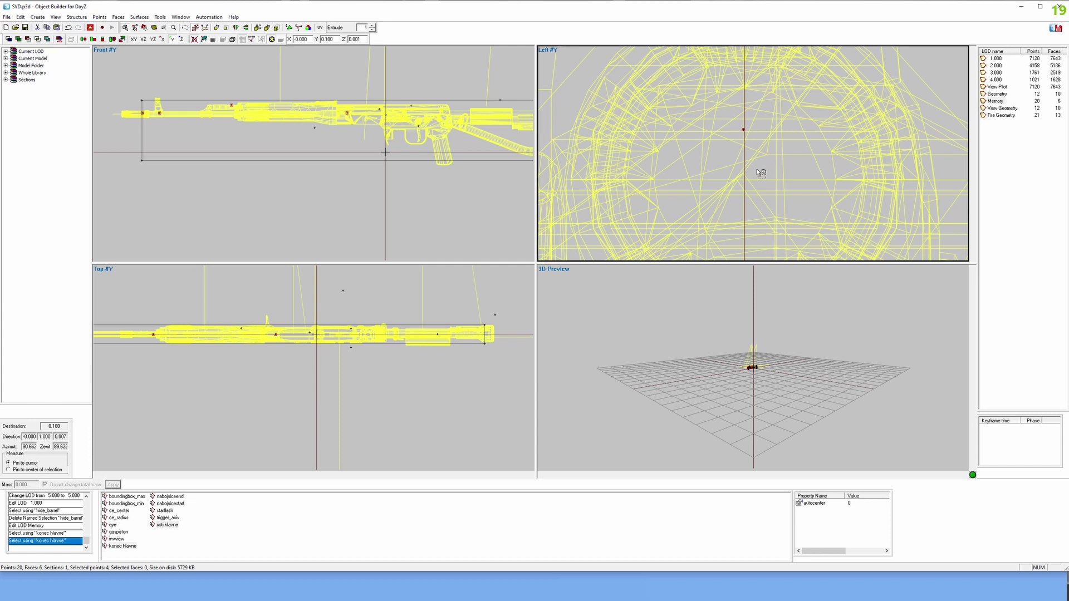
pyautogui.moveTo(761, 172); pyautogui.dragTo(761, 172)
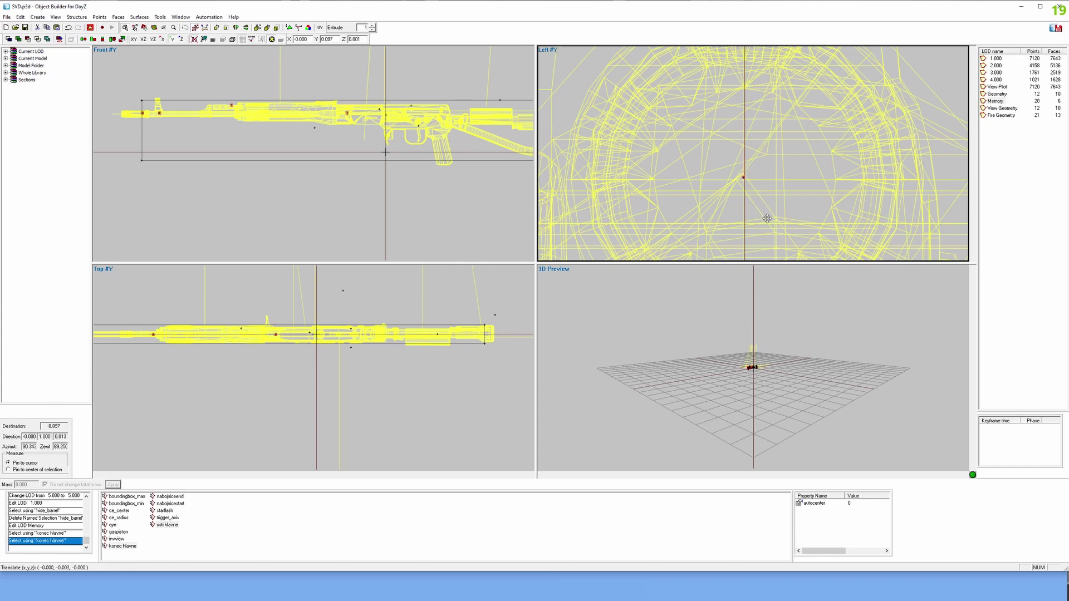
pyautogui.moveTo(768, 221); pyautogui.dragTo(772, 224)
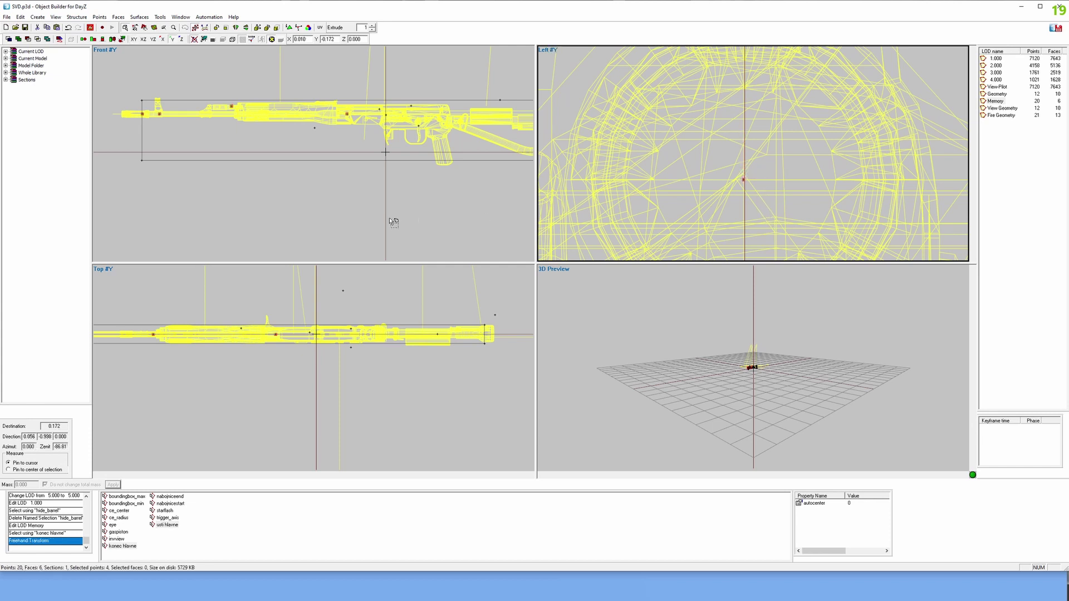
# Examine the barrel memory points along the muzzle in the front view, including the starflash points
pyautogui.scroll(2, 393, 220)
pyautogui.scroll(4, 376, 212)
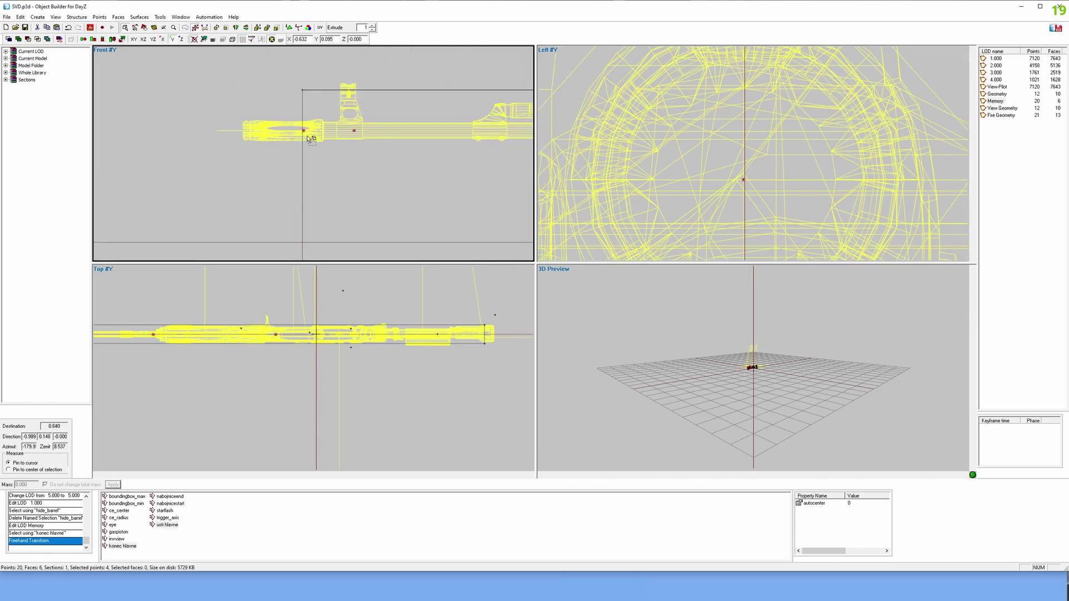
pyautogui.scroll(-5, 309, 138)
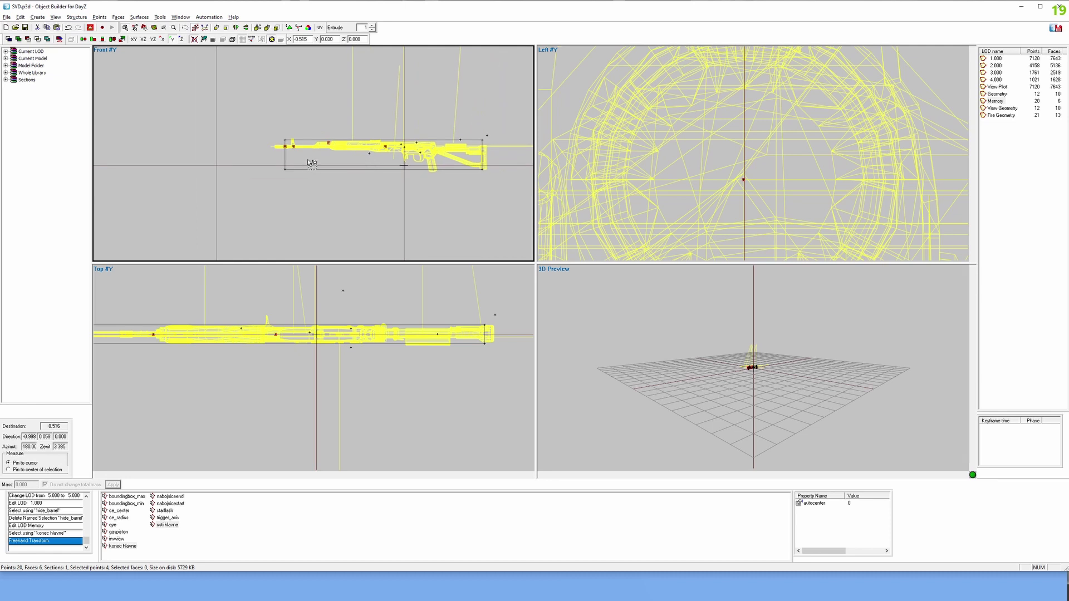
pyautogui.scroll(3, 310, 164)
pyautogui.click(317, 167)
pyautogui.click(168, 517)
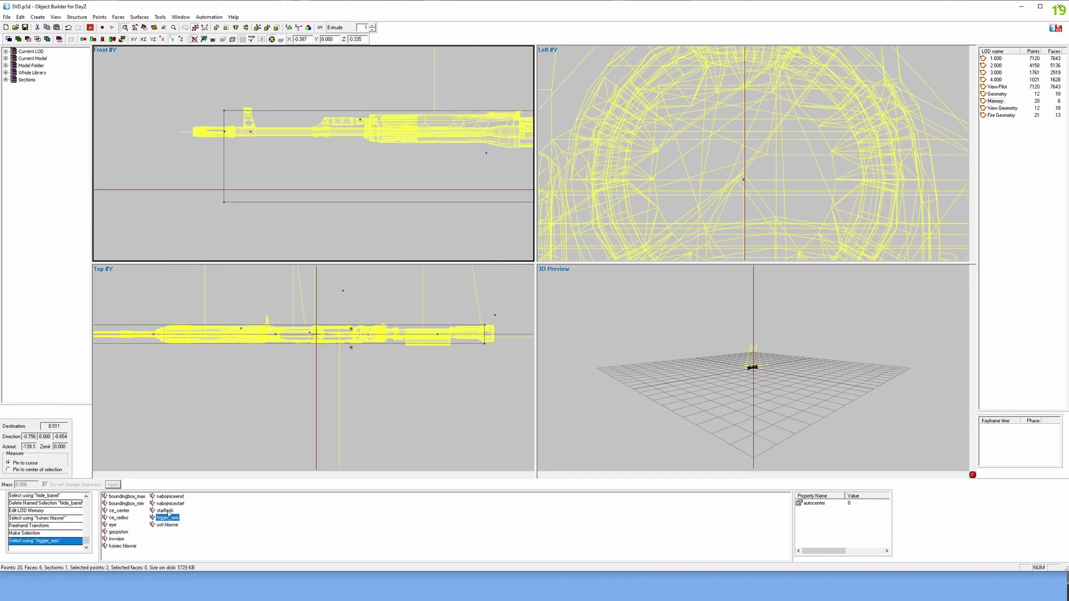
pyautogui.click(165, 511)
pyautogui.scroll(-4, 370, 179)
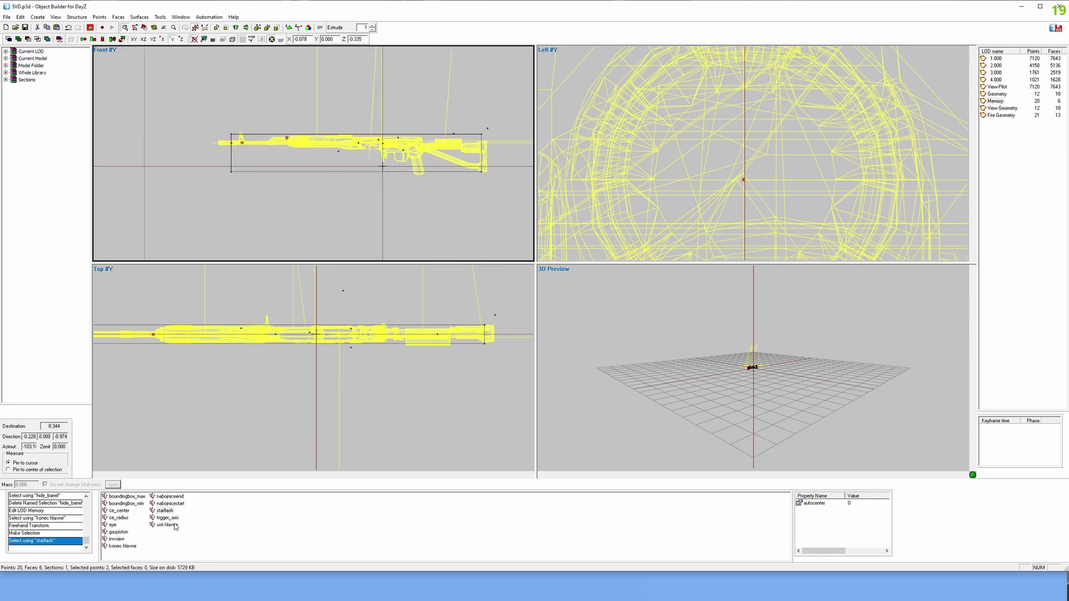
# Move the trigger_axis points down onto the top of the trigger in the front view and check them in the left view
pyautogui.click(167, 518)
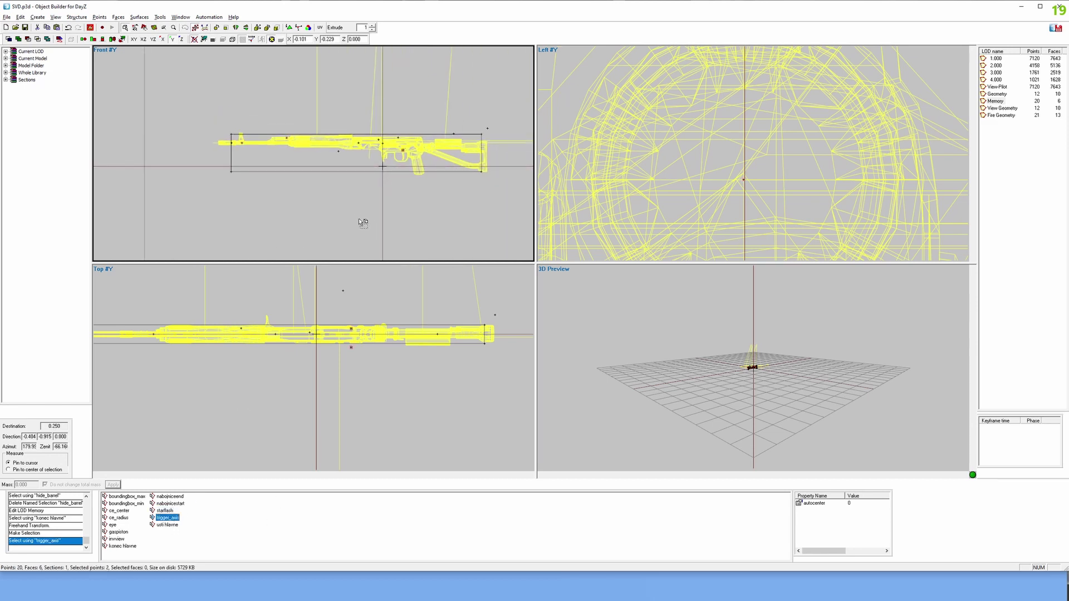
pyautogui.scroll(8, 363, 222)
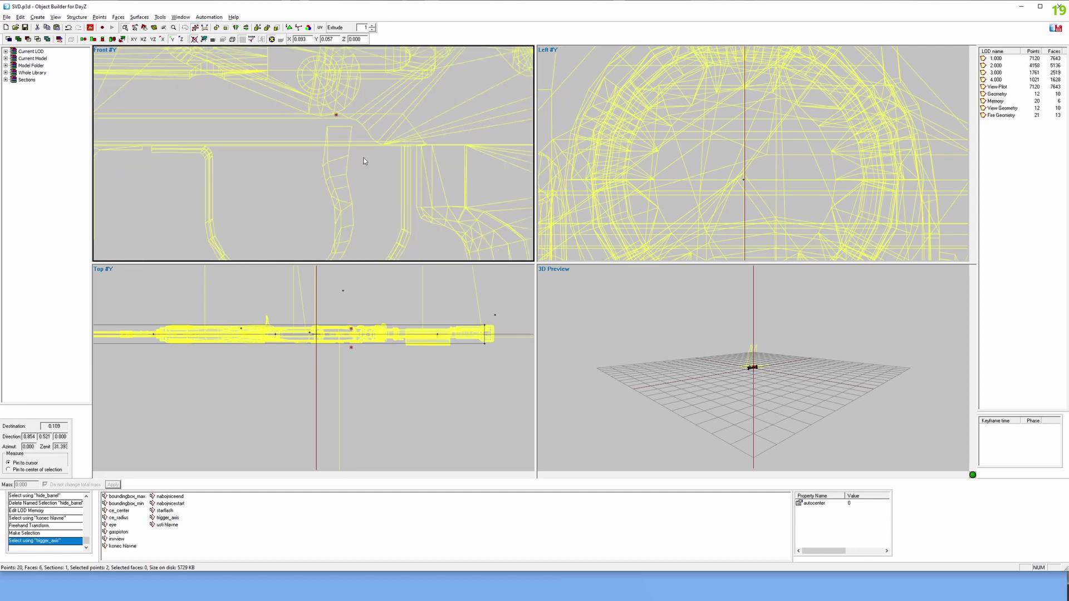
pyautogui.moveTo(364, 161); pyautogui.dragTo(370, 177)
pyautogui.scroll(-5, 704, 209)
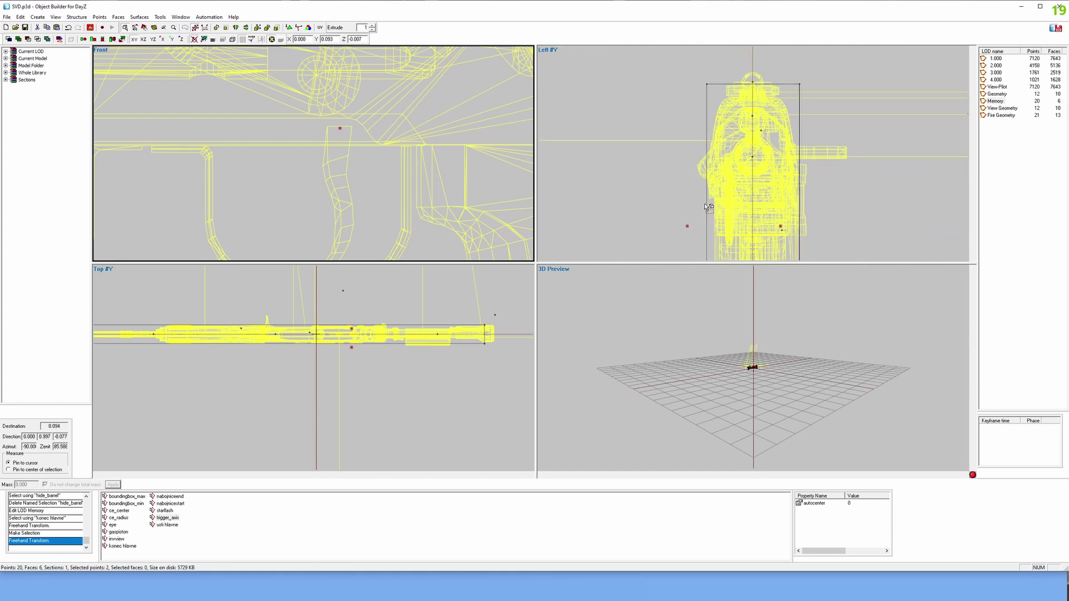
pyautogui.scroll(-1, 808, 206)
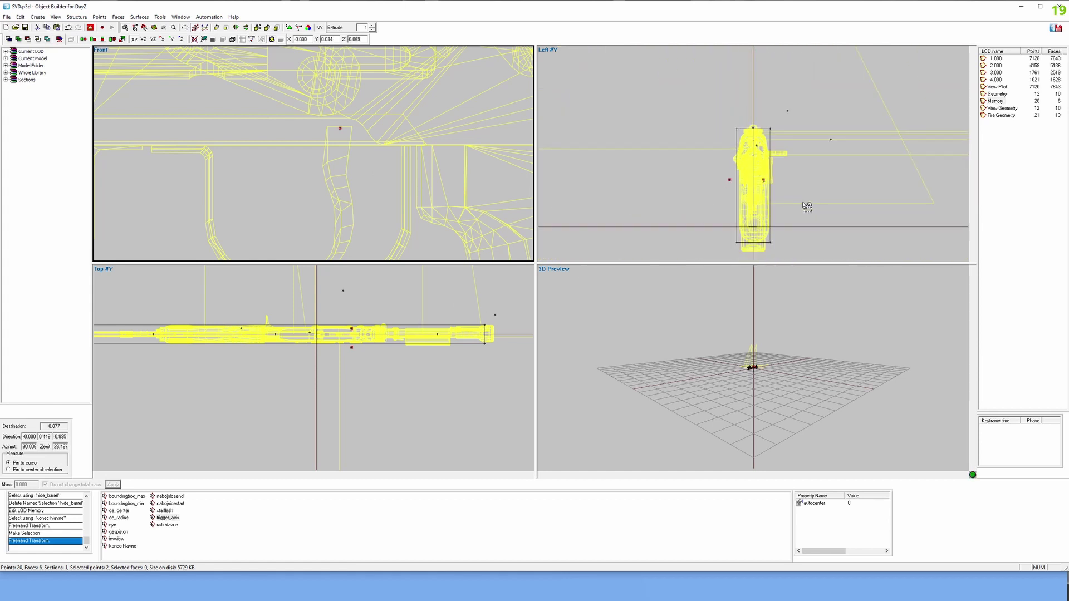
# Move the nabojnicestart and nabojniceend points of the Memory LOD forward along the receiver towards the muzzle in the top view
pyautogui.click(176, 497)
pyautogui.keyDown('ctrl'); pyautogui.click(177, 505); pyautogui.keyUp('ctrl')
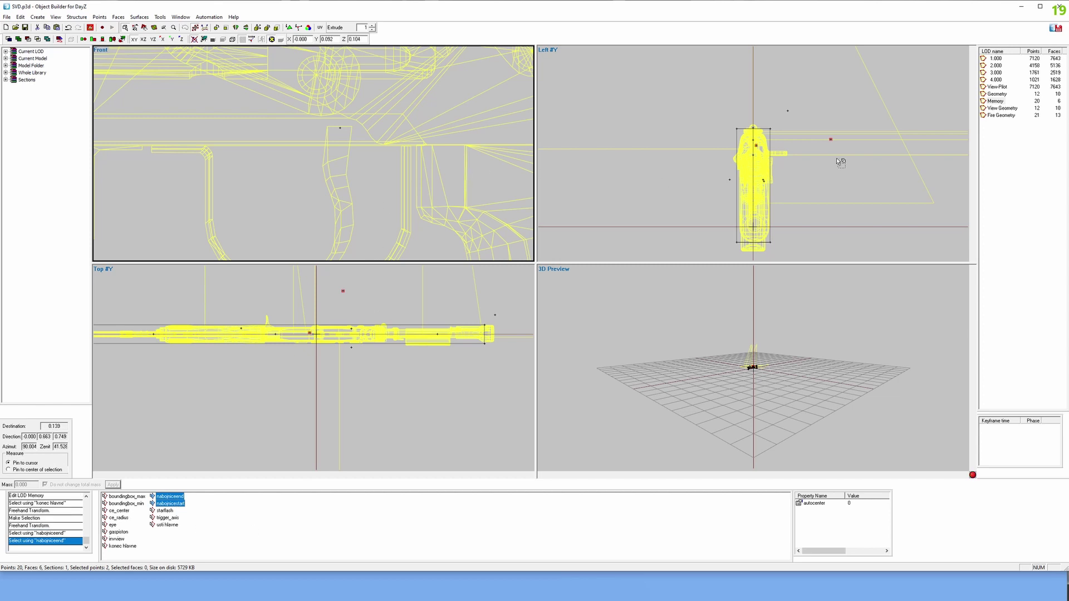
pyautogui.scroll(2, 839, 159)
pyautogui.scroll(-3, 399, 162)
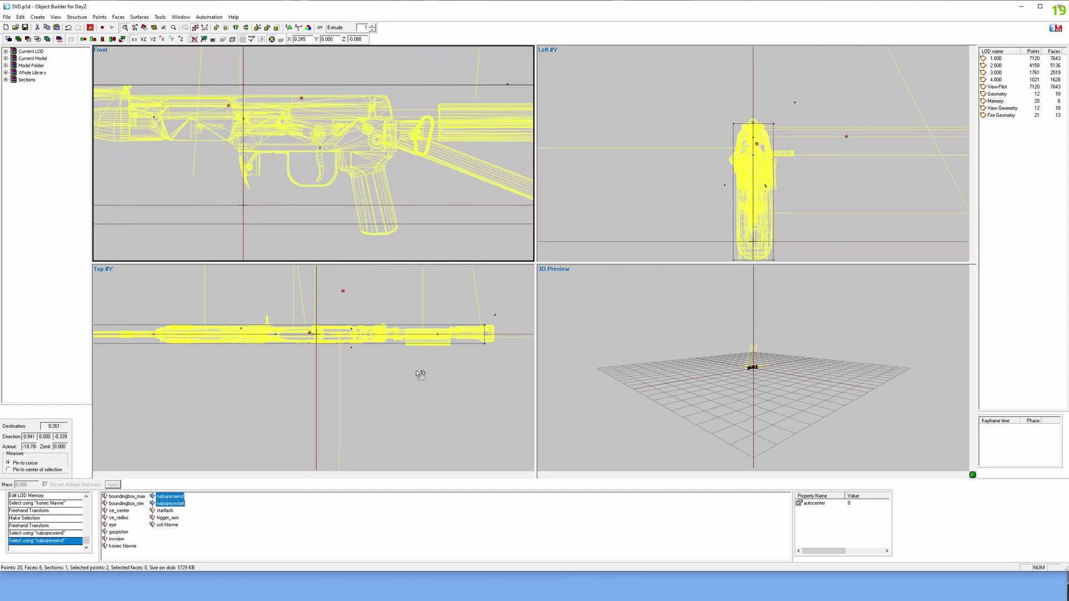
pyautogui.scroll(2, 421, 375)
pyautogui.scroll(3, 334, 340)
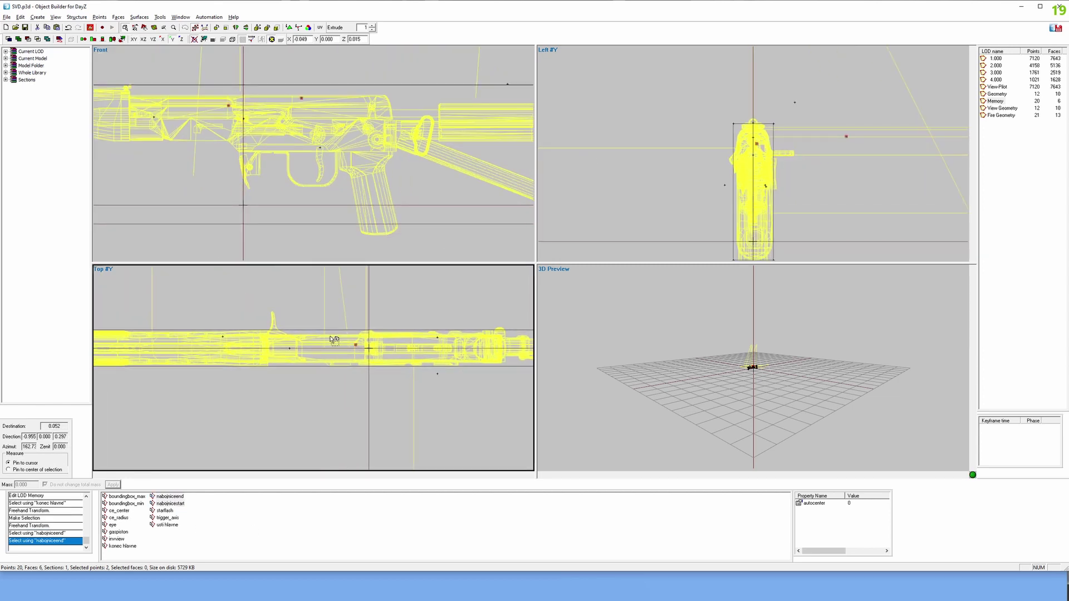
pyautogui.moveTo(379, 376); pyautogui.dragTo(324, 374)
pyautogui.scroll(-2, 345, 365)
pyautogui.scroll(2, 788, 158)
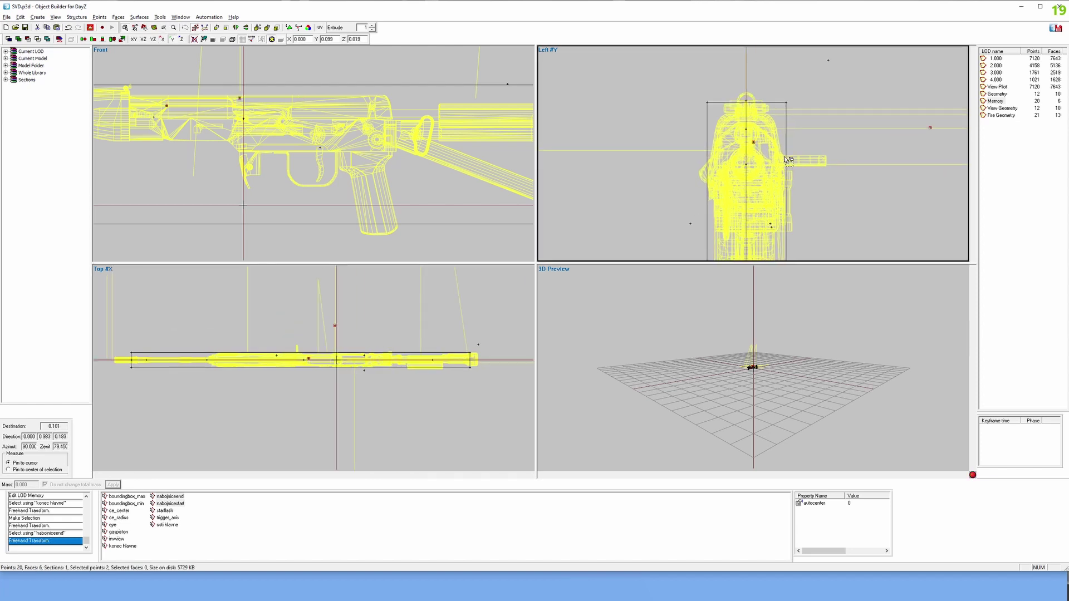
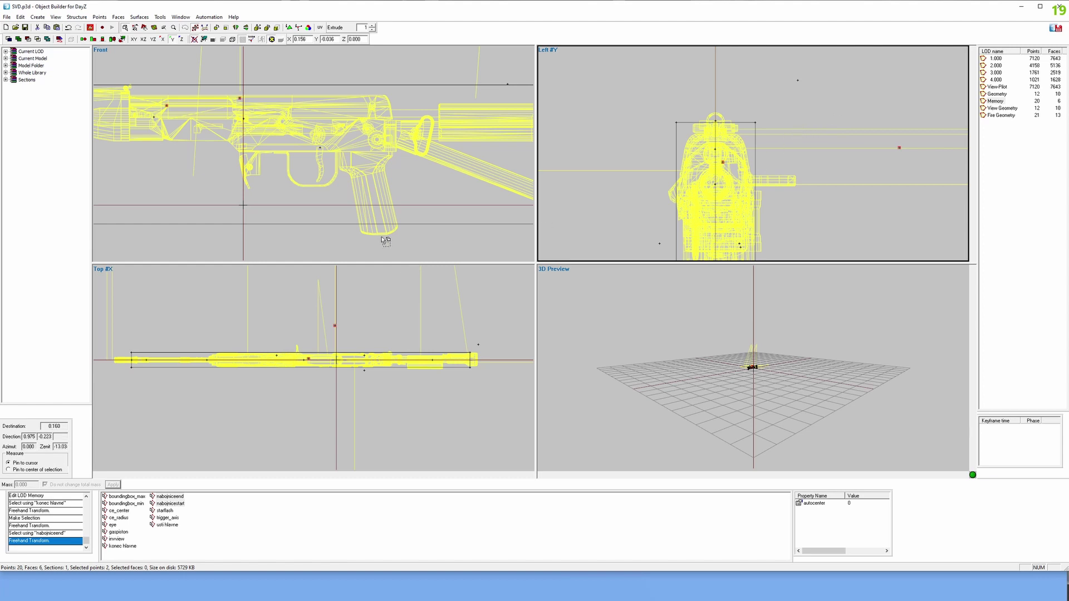
pyautogui.click(371, 198)
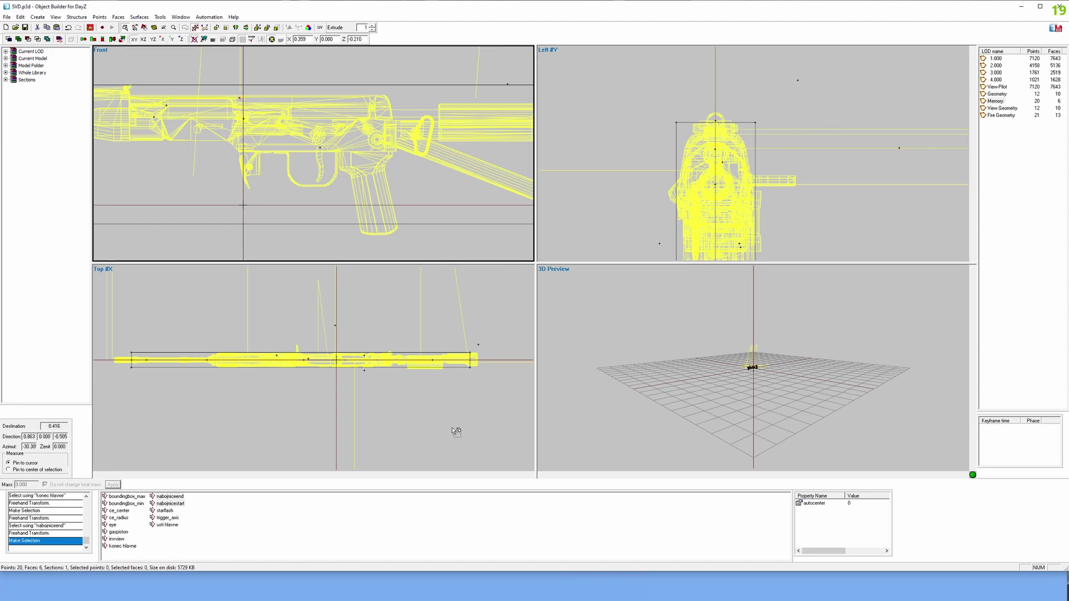
# Set the mass of all Geometry LOD points to 1.5, clear the selection and open the View-Pilot LOD
pyautogui.click(1000, 108)
pyautogui.click(999, 94)
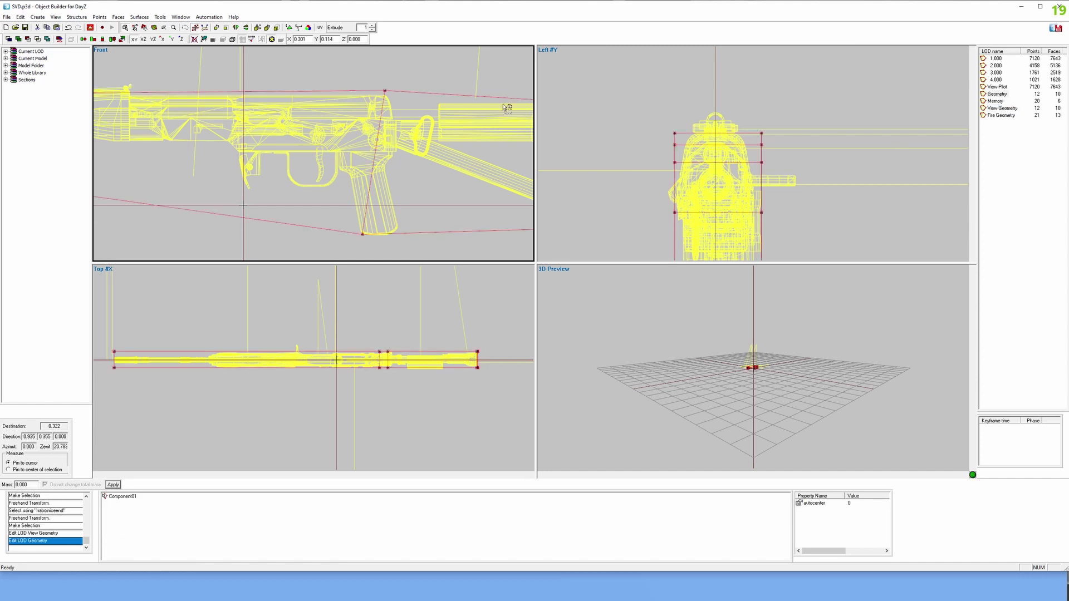
pyautogui.hotkey('ctrl', 'a')
pyautogui.scroll(-3, 399, 219)
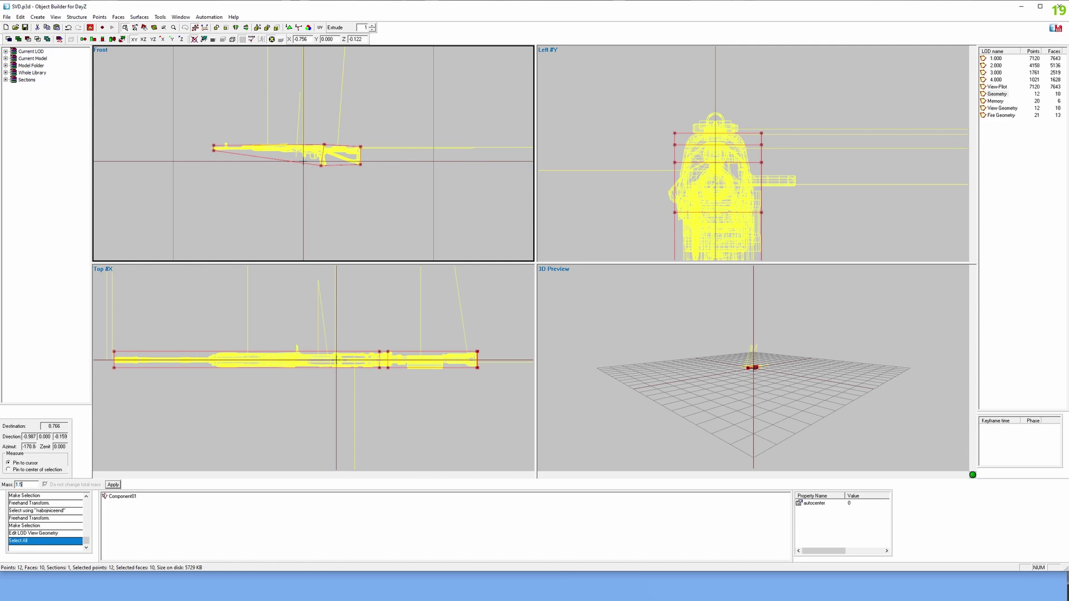
pyautogui.click(113, 484)
pyautogui.click(191, 224)
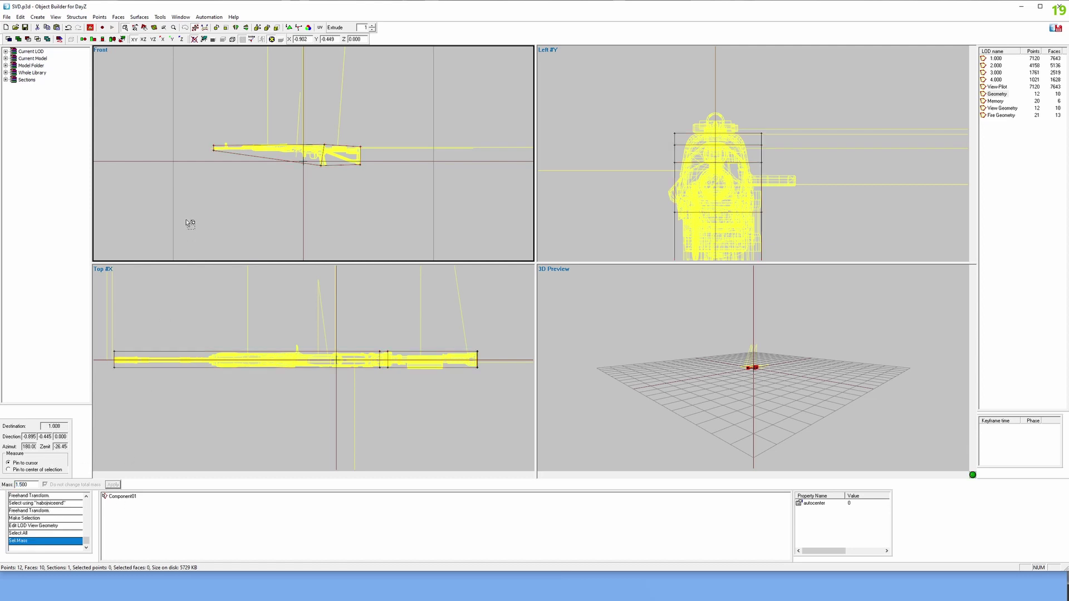
pyautogui.hotkey('ctrl', 'a')
pyautogui.click(362, 182)
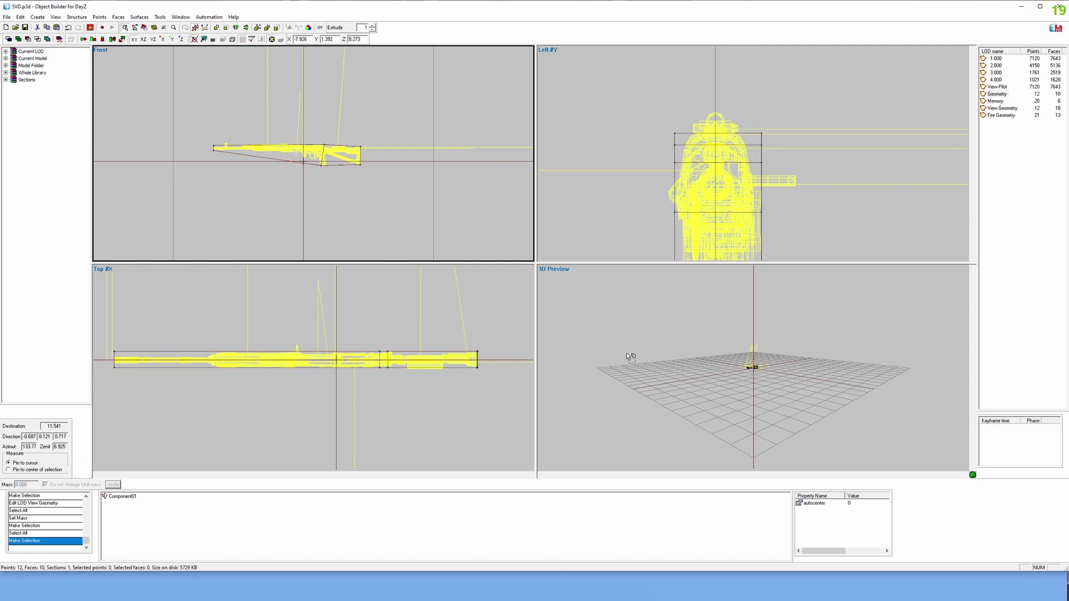
pyautogui.click(998, 88)
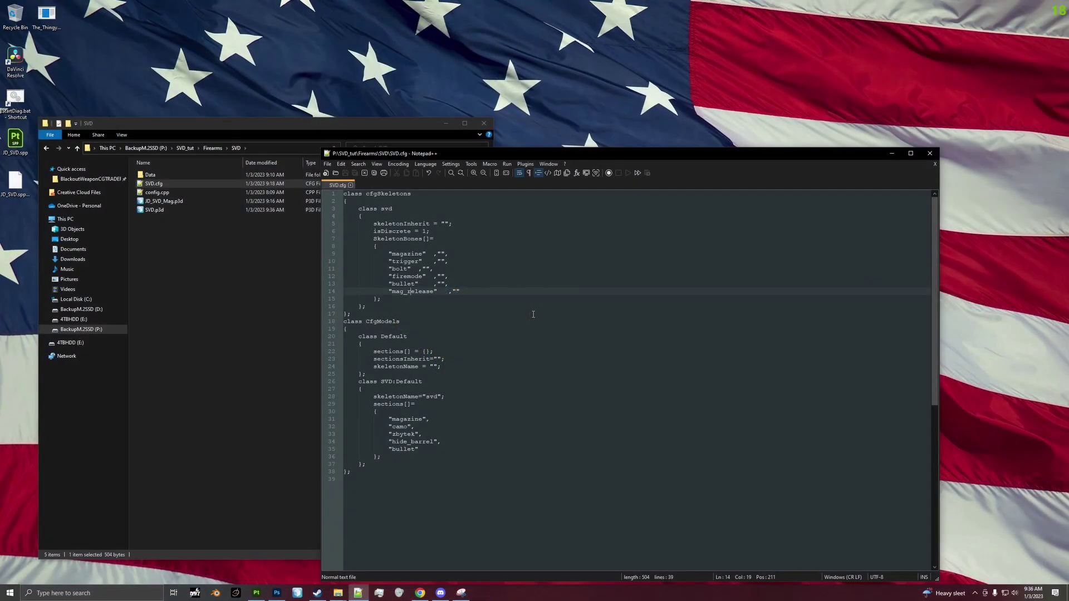
# Close SVD.cfg in Notepad++ and delete all PNG textures from the SVD Data folder, keeping the PAA and RVMAT files
pyautogui.click(350, 185)
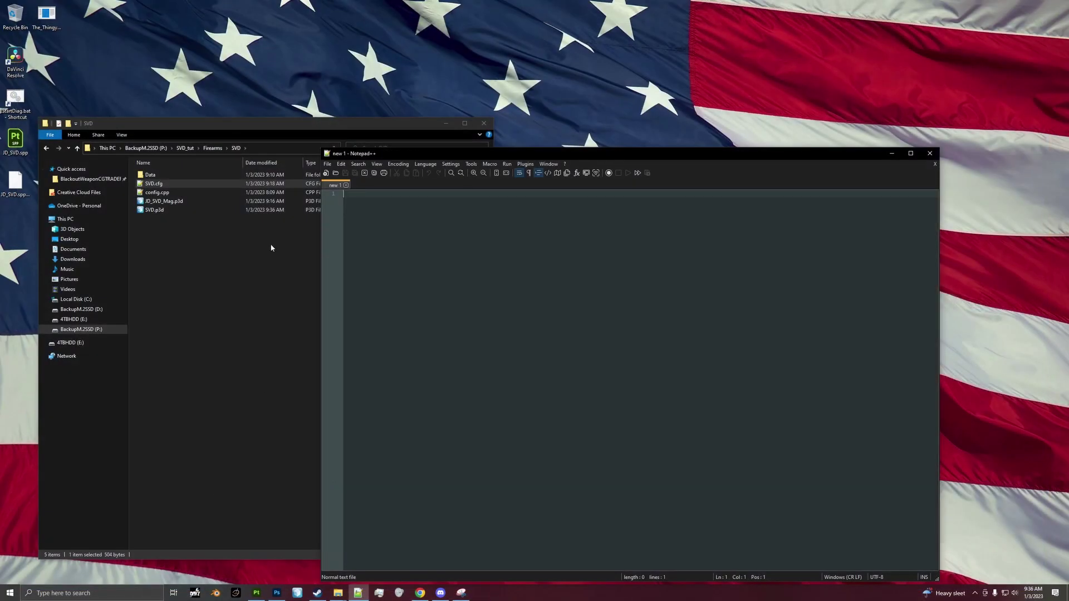
pyautogui.click(239, 295)
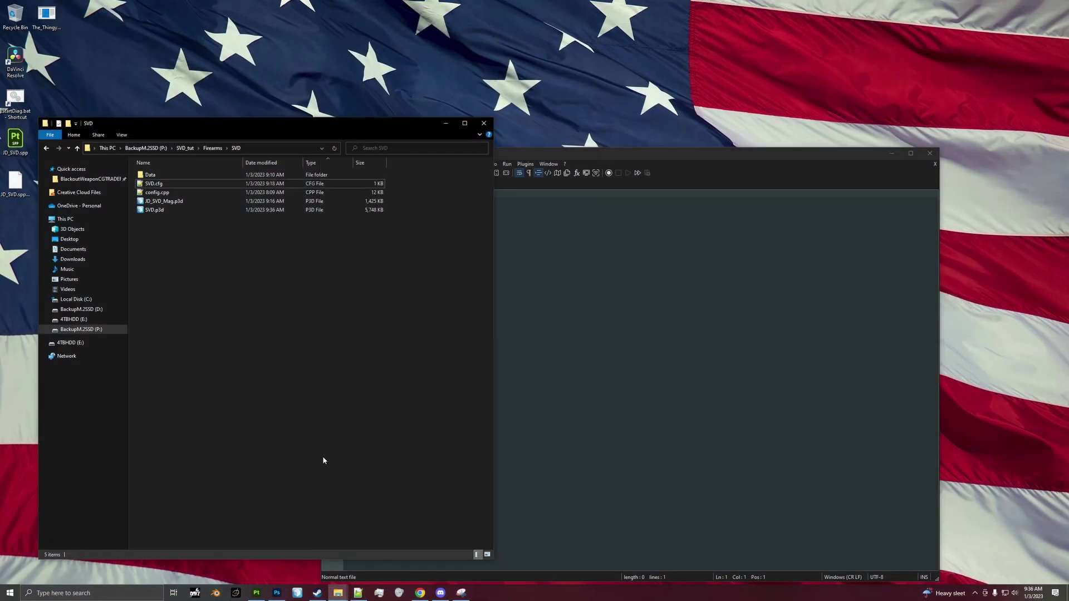
pyautogui.doubleClick(167, 175)
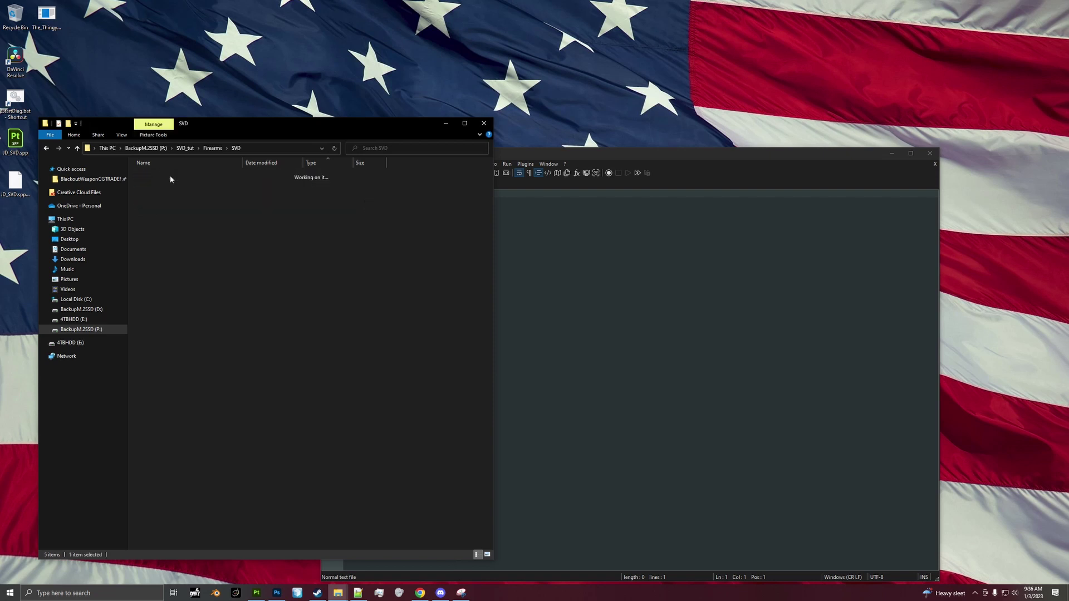
pyautogui.click(174, 210)
pyautogui.keyDown('shift'); pyautogui.click(185, 264); pyautogui.keyUp('shift')
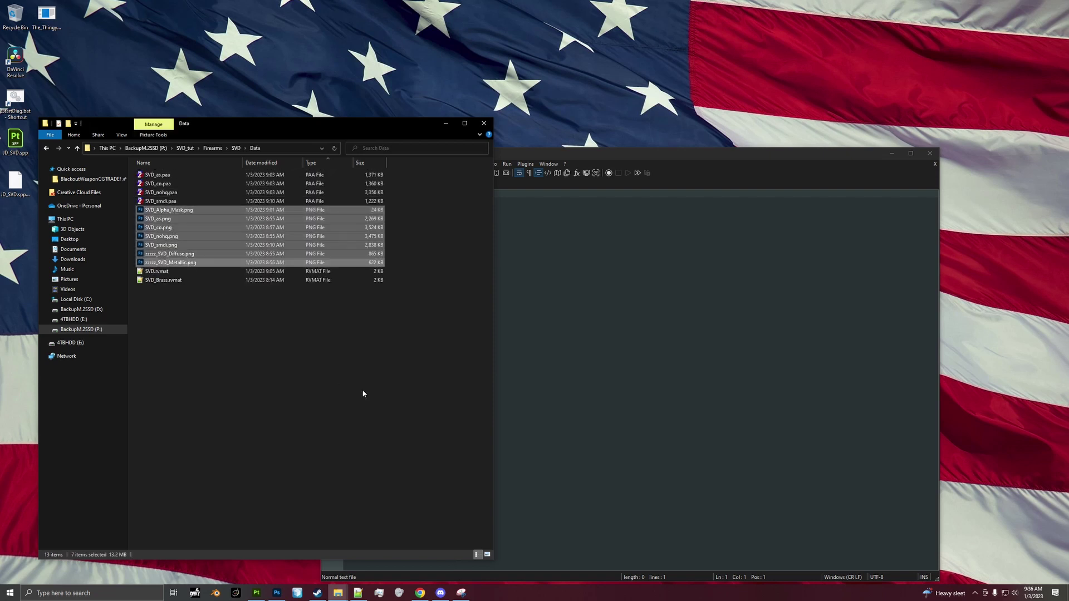
pyautogui.press('Delete')
pyautogui.click(566, 301)
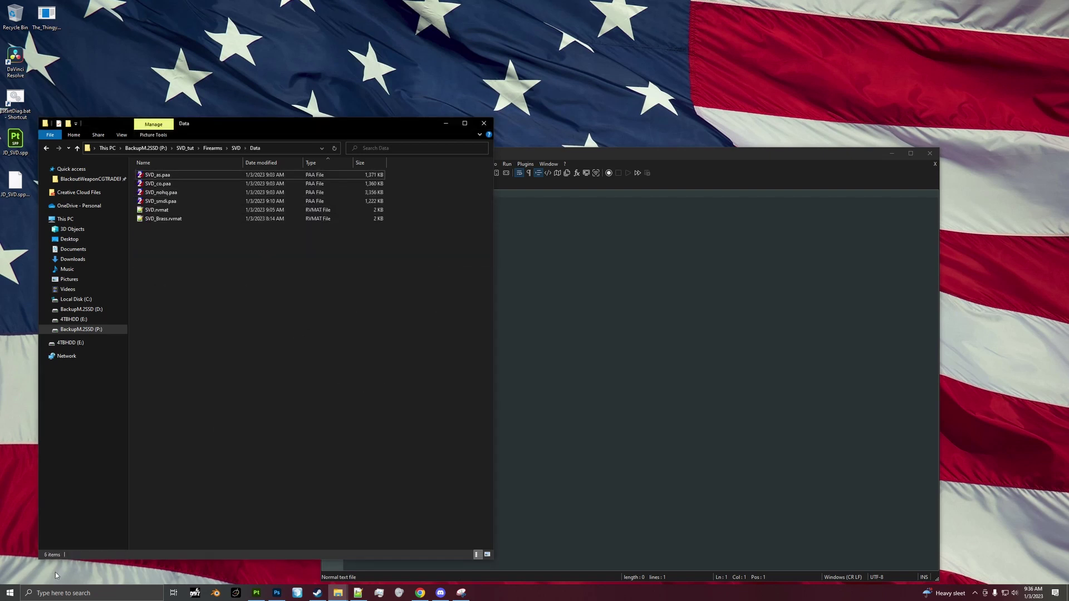
# Launch Addon Builder from DayZ Tools and close the DayZ Tools launcher
pyautogui.click(10, 593)
pyautogui.click(195, 593)
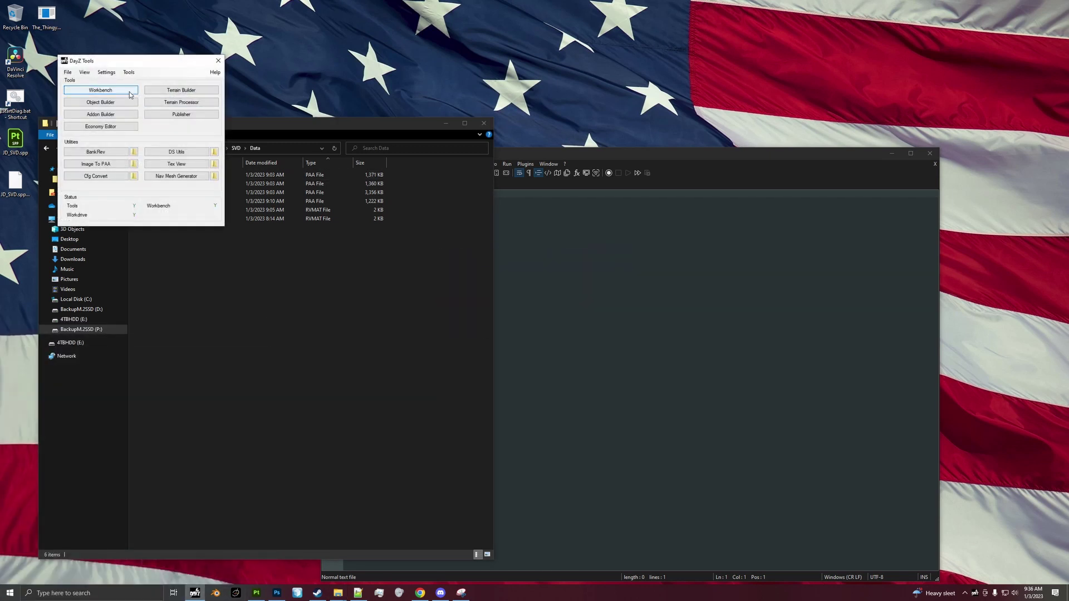
pyautogui.click(124, 114)
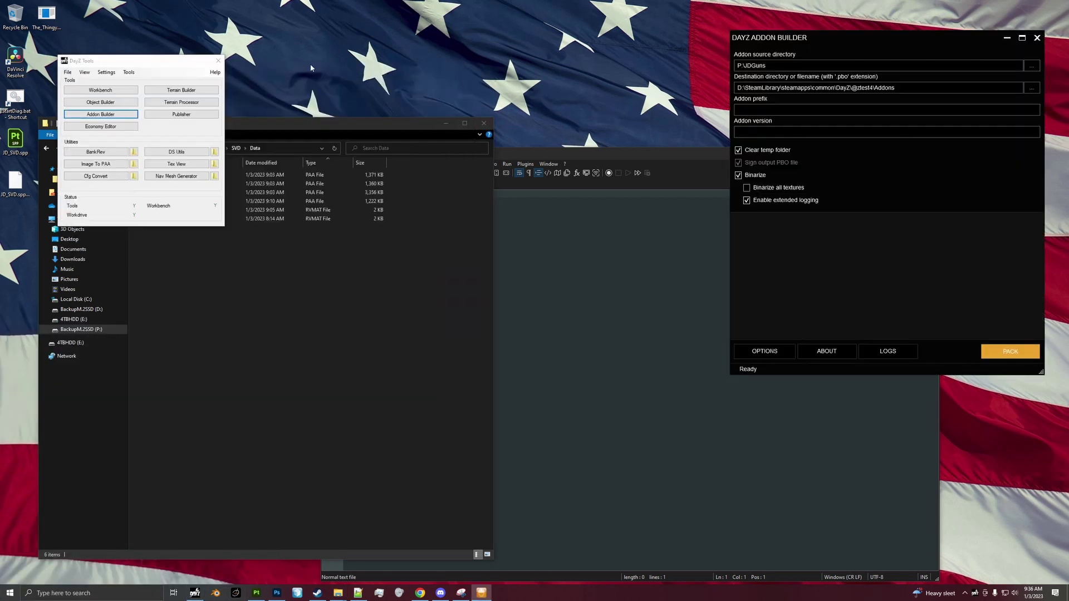
pyautogui.click(217, 61)
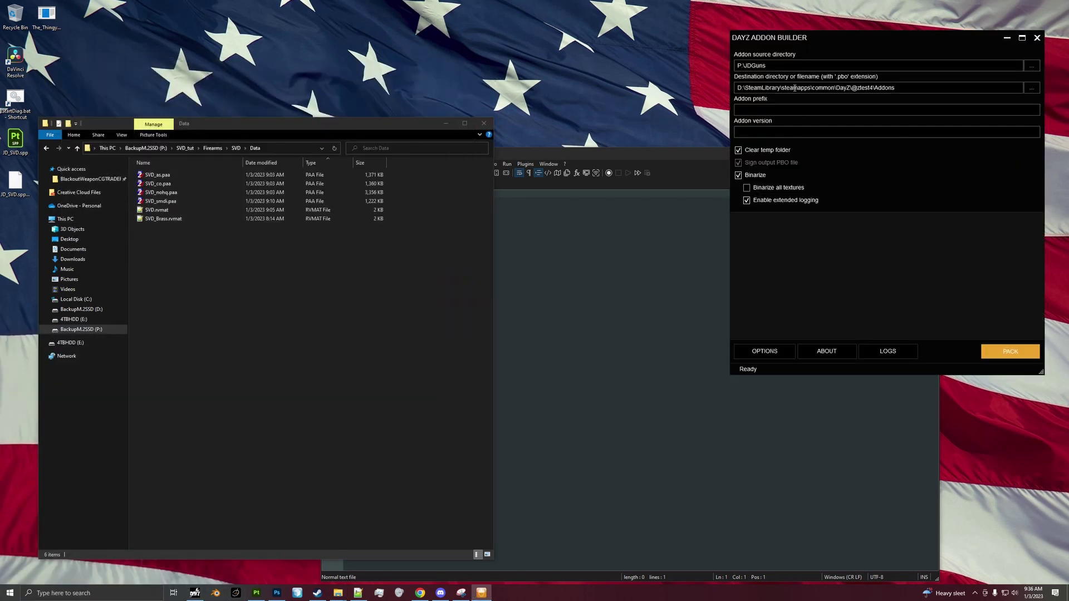
# Set the addon source directory to P:\SVD_tut and pack the addon
pyautogui.click(1031, 66)
pyautogui.scroll(-10, 588, 316)
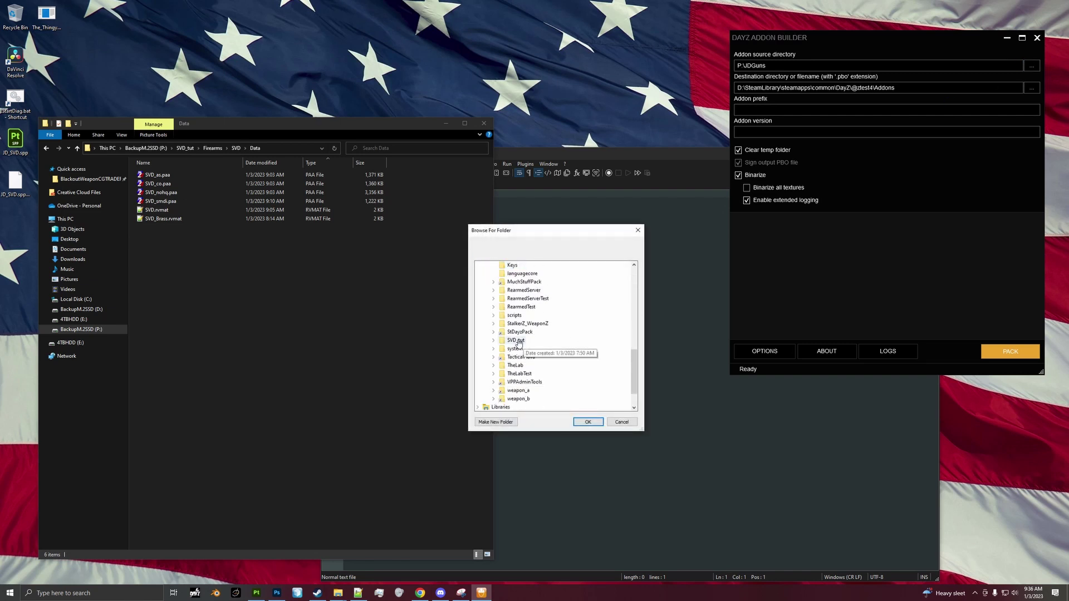
pyautogui.click(516, 341)
pyautogui.click(588, 422)
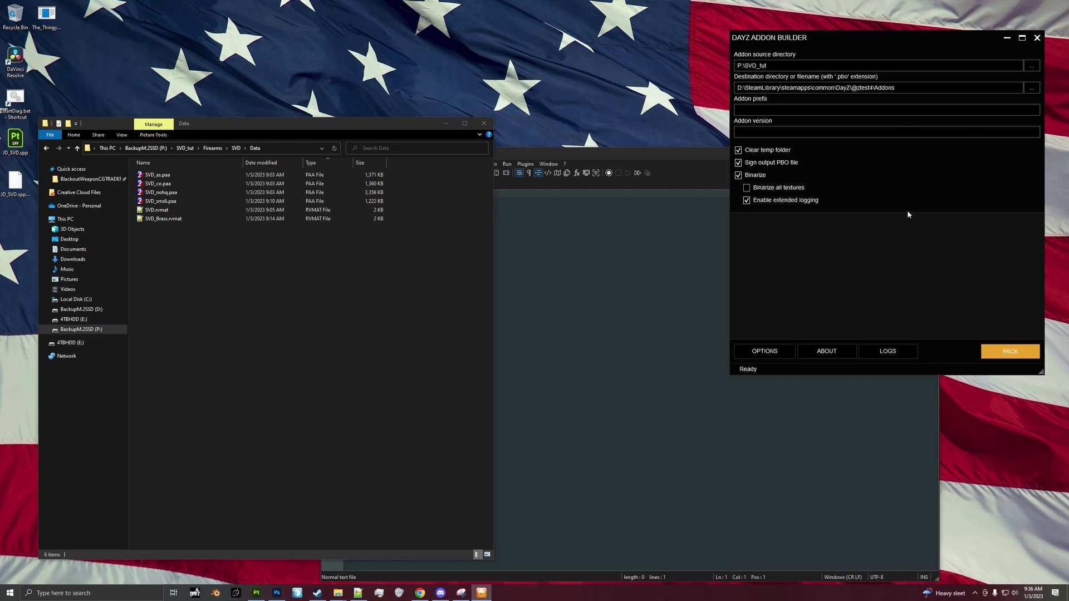
pyautogui.click(1009, 352)
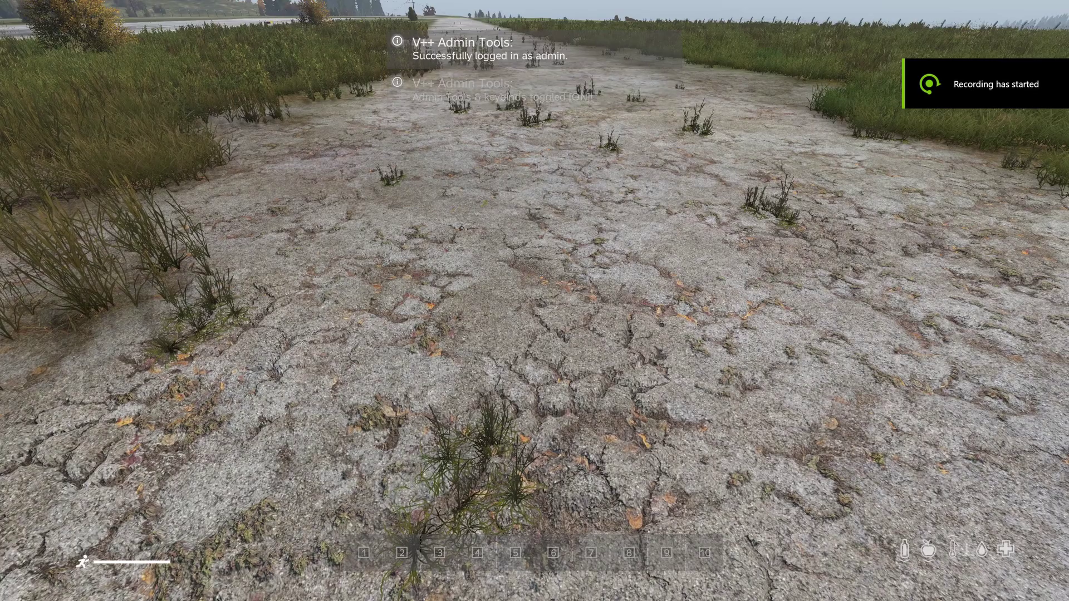
# Open the in-game Items Spawner in DayZ and spawn JD_SVD and JD_Mag_SVD_10Rnd at the crosshair
pyautogui.press('Home')
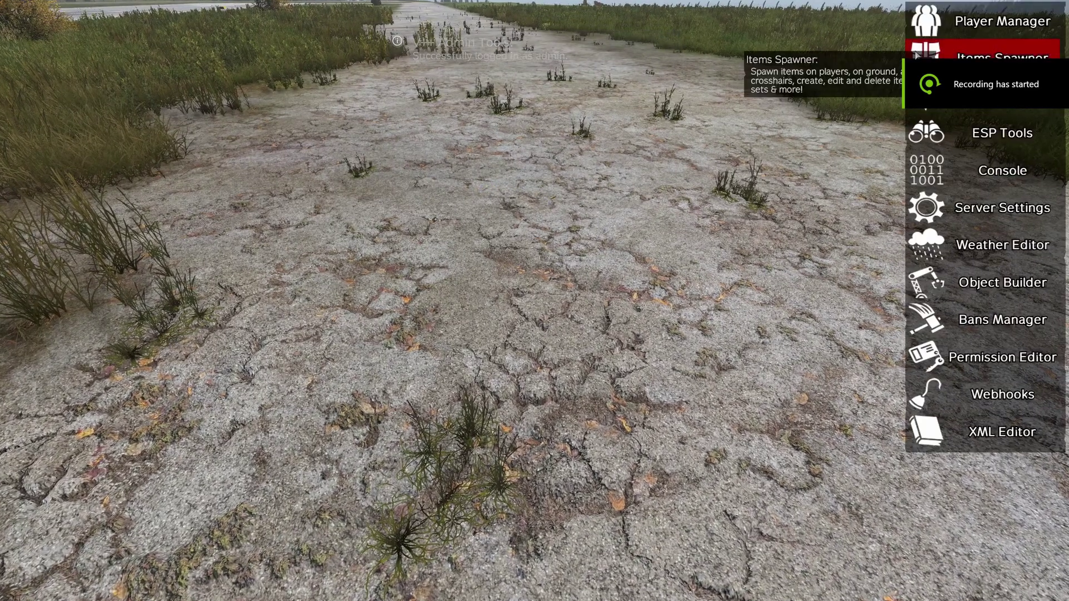
pyautogui.click(997, 55)
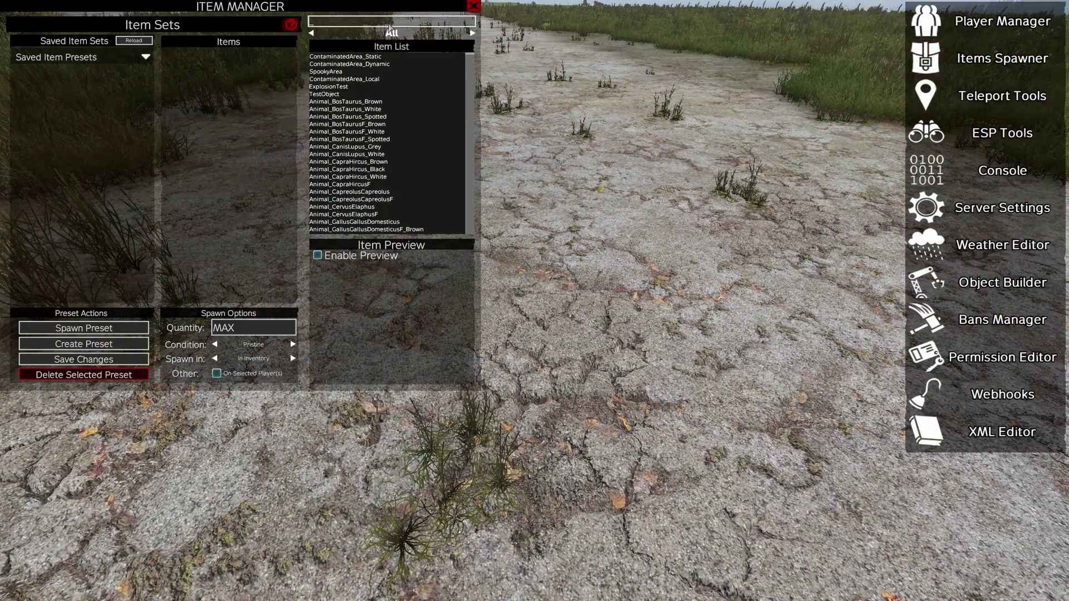
pyautogui.write('jd_')
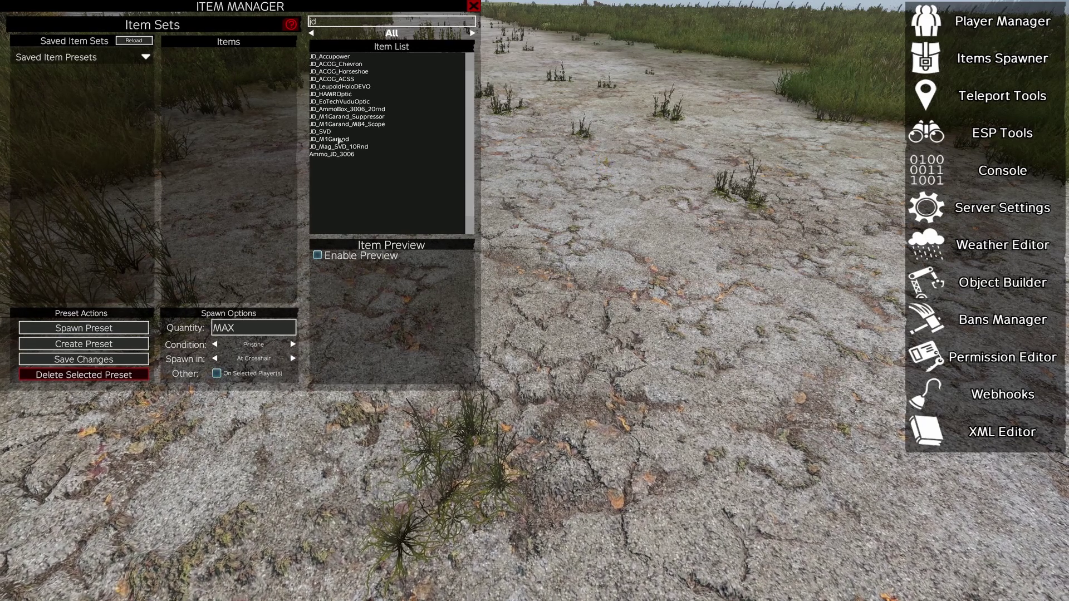
pyautogui.doubleClick(333, 134)
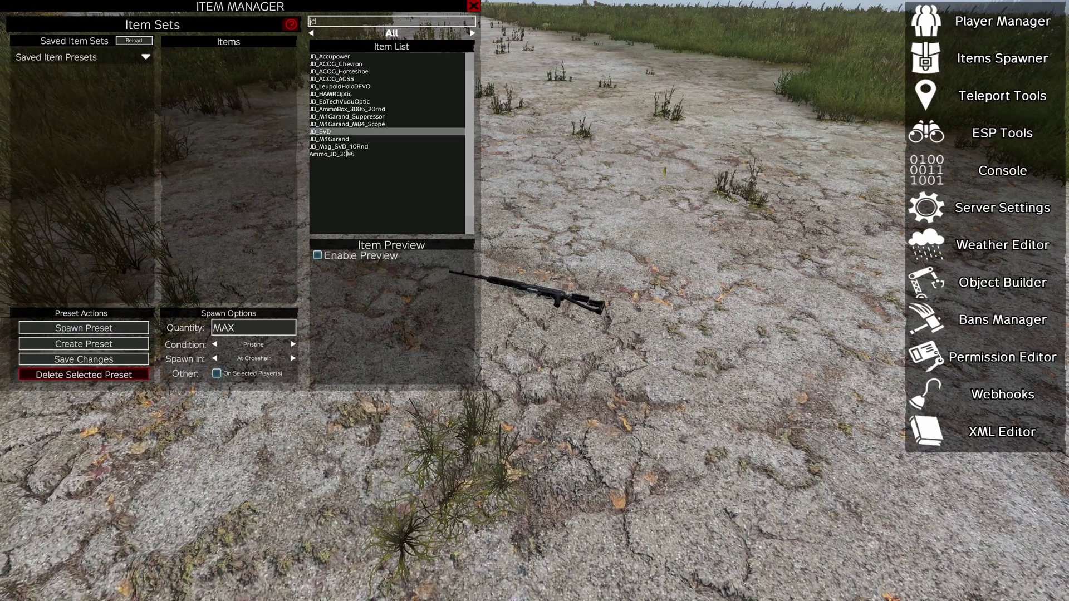
pyautogui.doubleClick(349, 147)
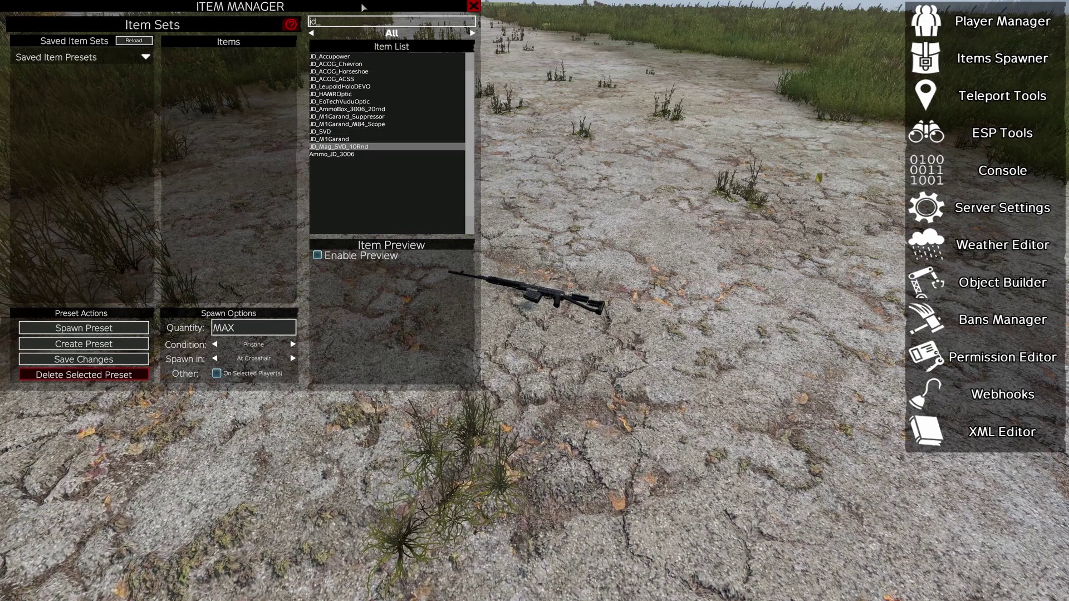
# Filter the item list by "ghill" and spawn GhillieAtt_Woodland at the crosshair
pyautogui.click(352, 23)
pyautogui.press('BackSpace')
pyautogui.press('BackSpace')
pyautogui.write('ghill')
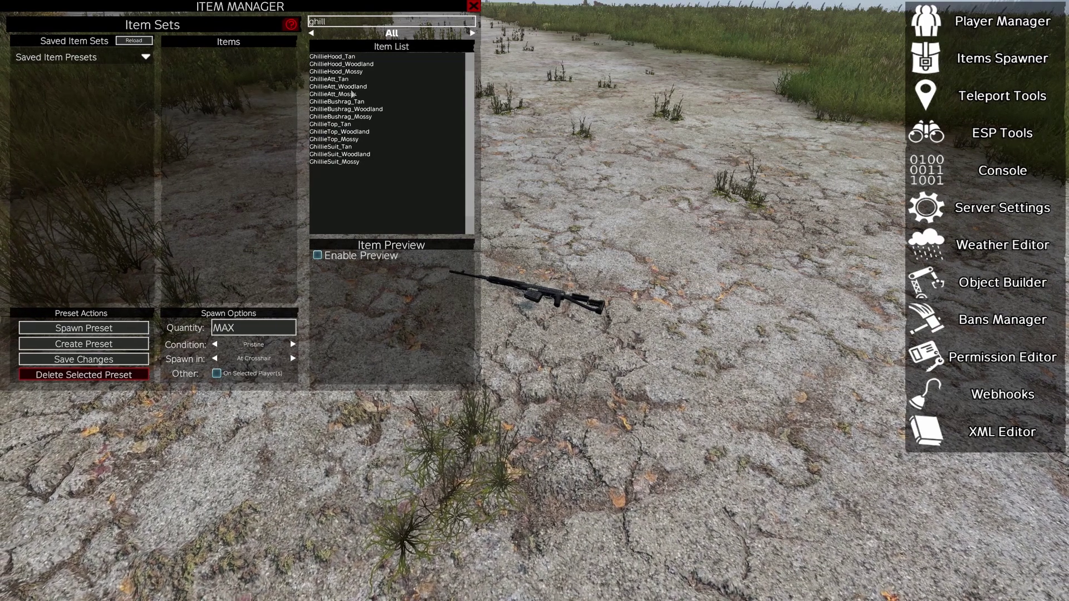
pyautogui.doubleClick(349, 86)
# Filter the item list by "supp" and spawn AK_Suppressor at the crosshair
pyautogui.click(354, 22)
pyautogui.press('BackSpace')
pyautogui.press('BackSpace')
pyautogui.press('BackSpace')
pyautogui.press('BackSpace')
pyautogui.press('BackSpace')
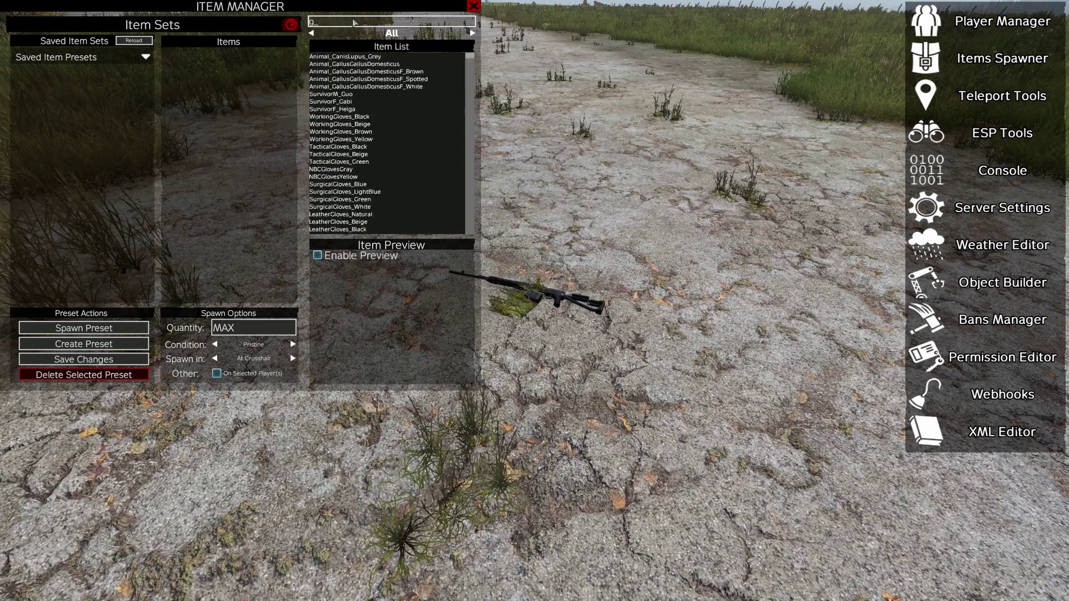
pyautogui.write('supp')
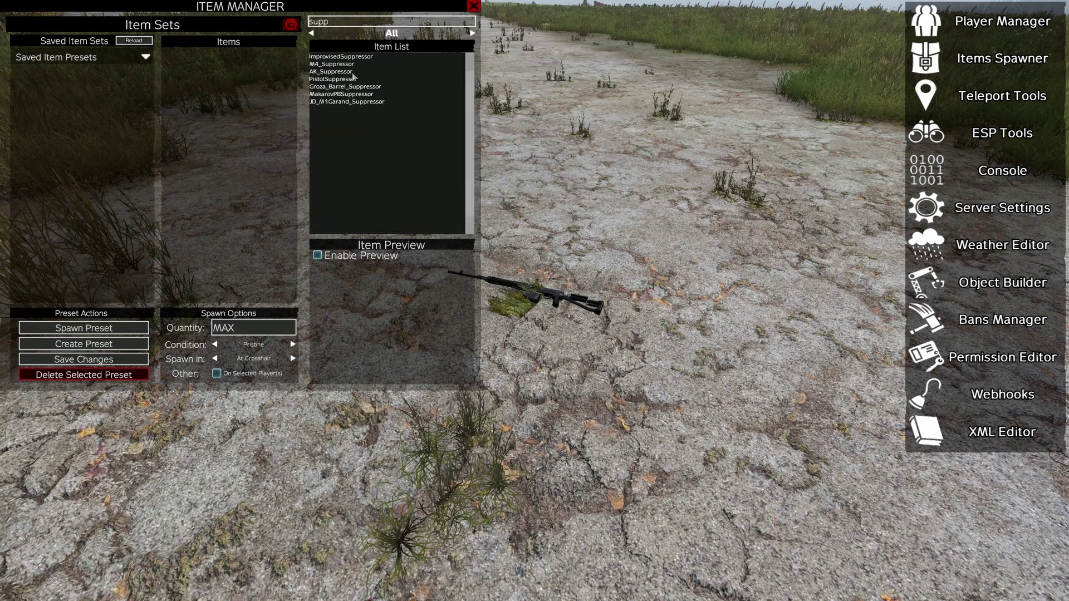
pyautogui.doubleClick(339, 72)
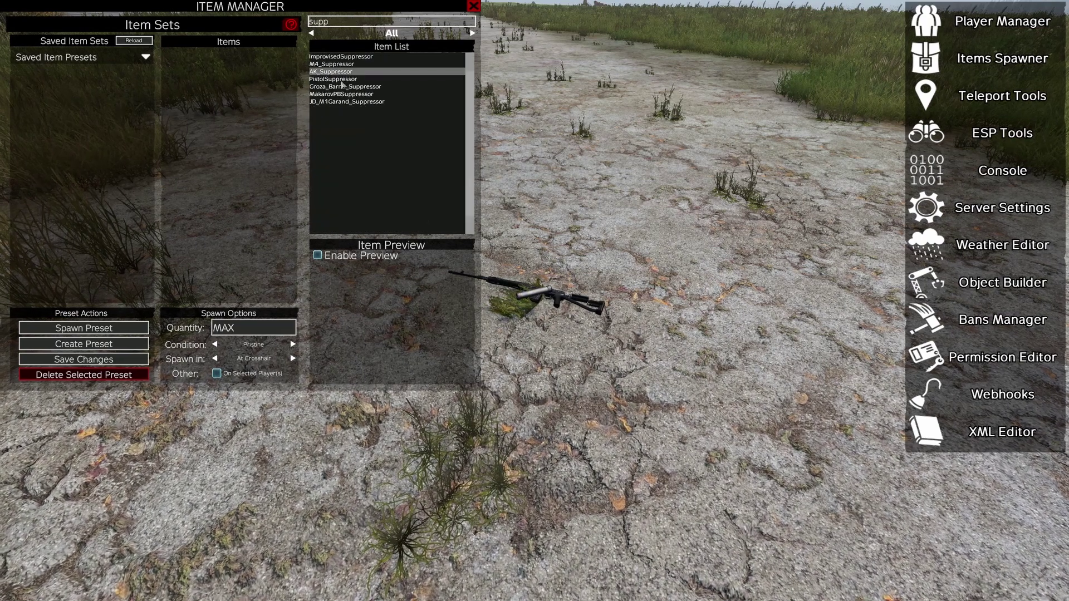
pyautogui.press('BackSpace')
pyautogui.press('BackSpace')
pyautogui.press('BackSpace')
pyautogui.press('BackSpace')
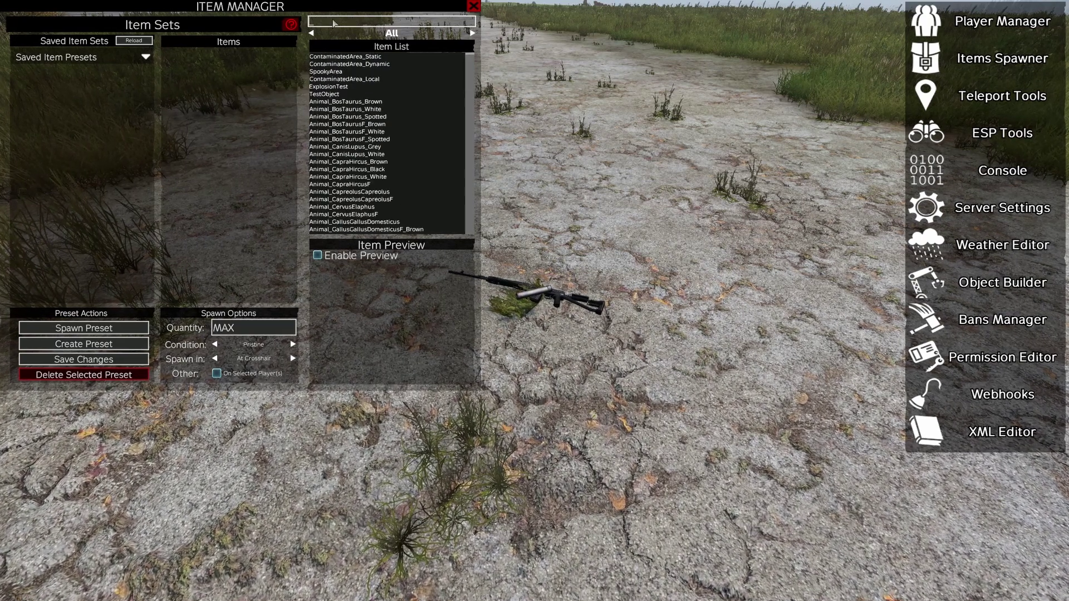
pyautogui.write('bott')
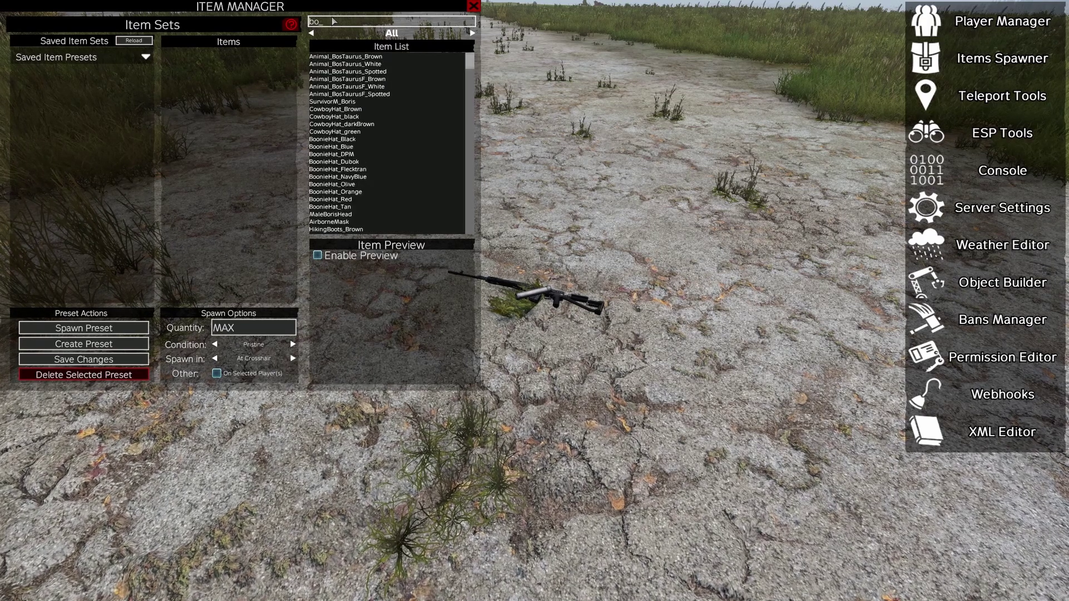
pyautogui.press('BackSpace')
pyautogui.press('BackSpace')
pyautogui.press('BackSpace')
pyautogui.press('BackSpace')
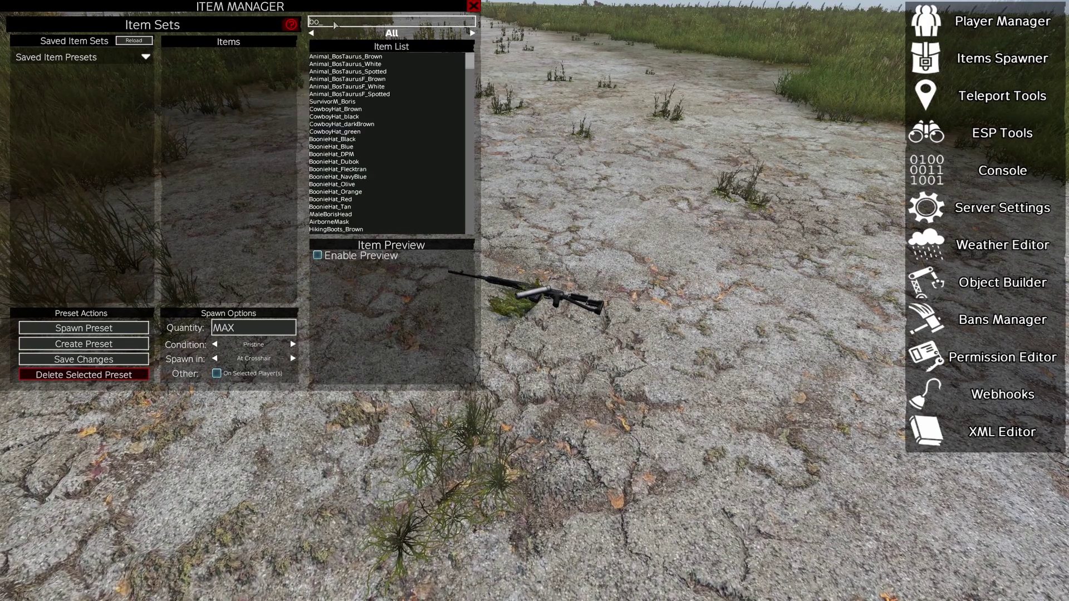
# Filter the item list by "supp" and "pso" to spawn ImprovisedSuppressor and PSO1Optic at the crosshair
pyautogui.write('supp')
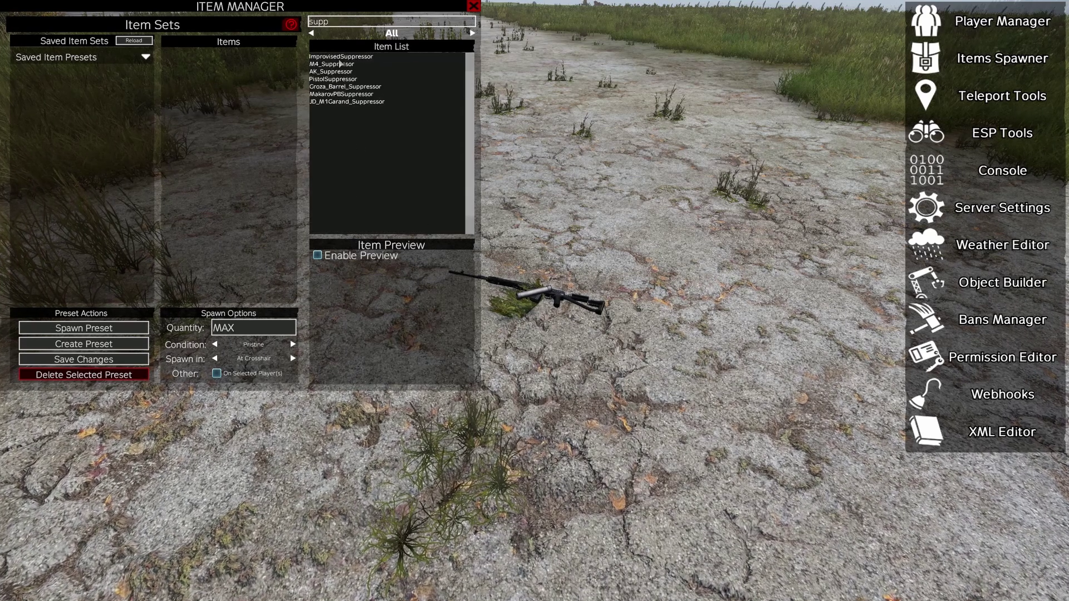
pyautogui.click(339, 60)
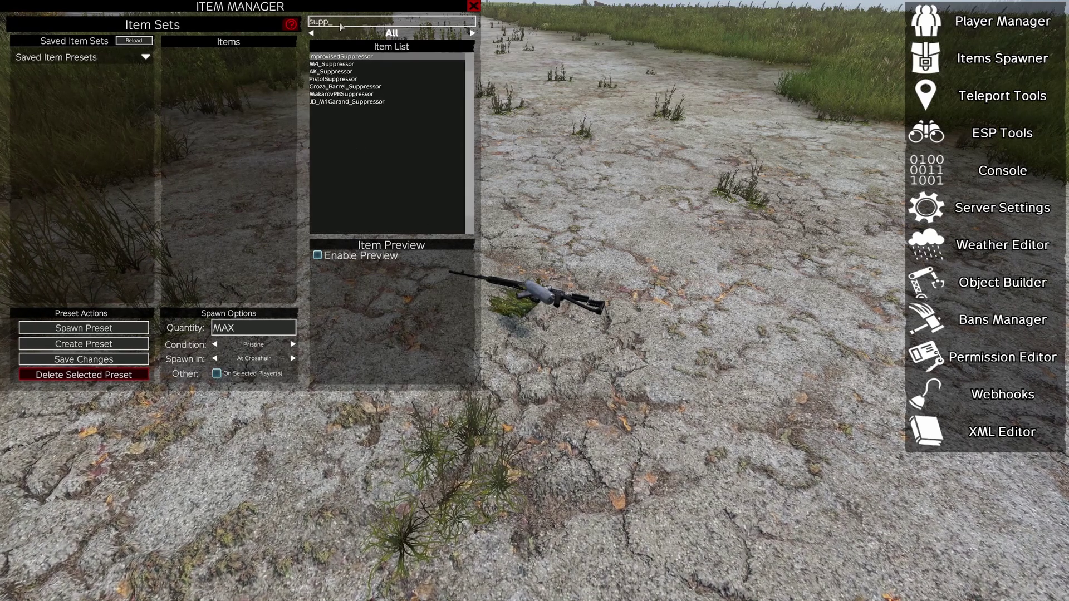
pyautogui.press('BackSpace')
pyautogui.press('BackSpace')
pyautogui.press('BackSpace')
pyautogui.press('BackSpace')
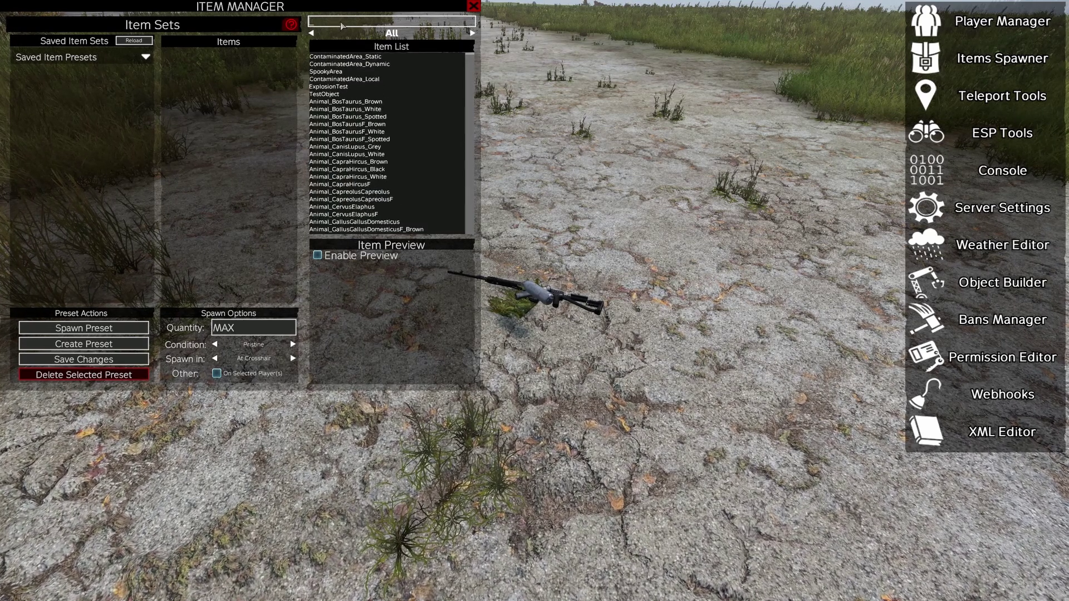
pyautogui.write('pso')
pyautogui.click(333, 58)
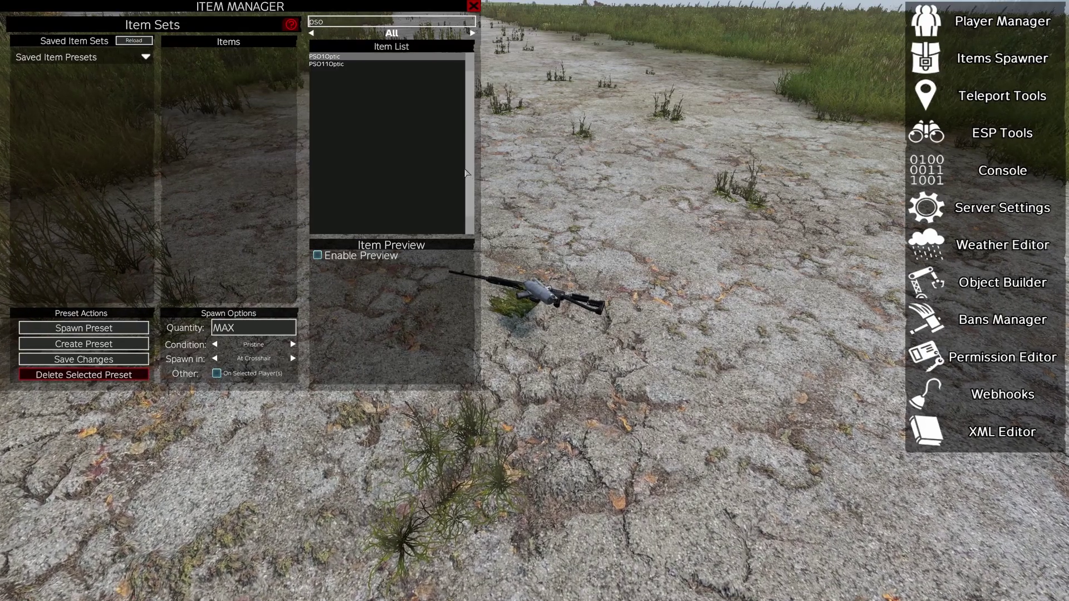
pyautogui.press('Escape')
# Pick up the ghillie wrap, both suppressors and the PSO-1 scope from the vicinity
pyautogui.press('Tab')
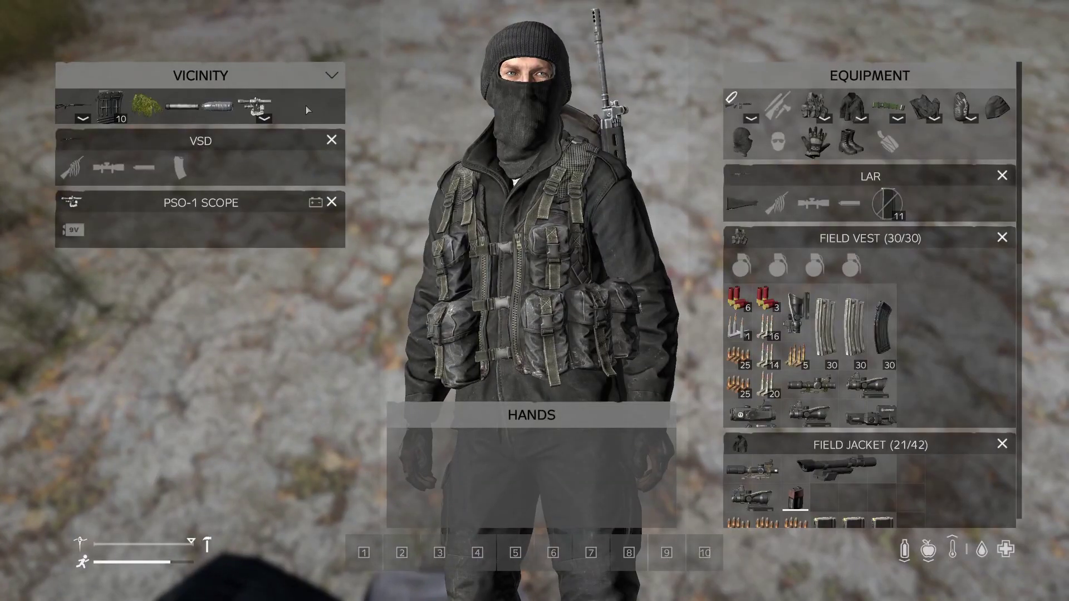
pyautogui.doubleClick(150, 106)
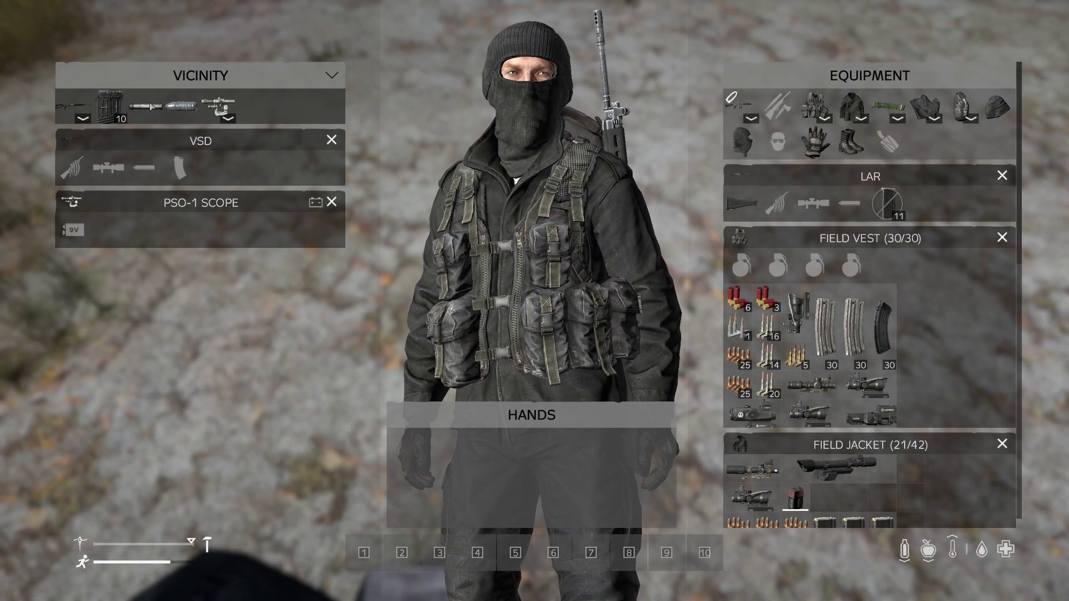
pyautogui.doubleClick(151, 106)
pyautogui.doubleClick(153, 106)
pyautogui.doubleClick(156, 106)
# Take the 10rd VSD Mag in hand to test emptying it, and stow it in the field jacket
pyautogui.moveTo(114, 108); pyautogui.dragTo(440, 446)
pyautogui.press('Tab')
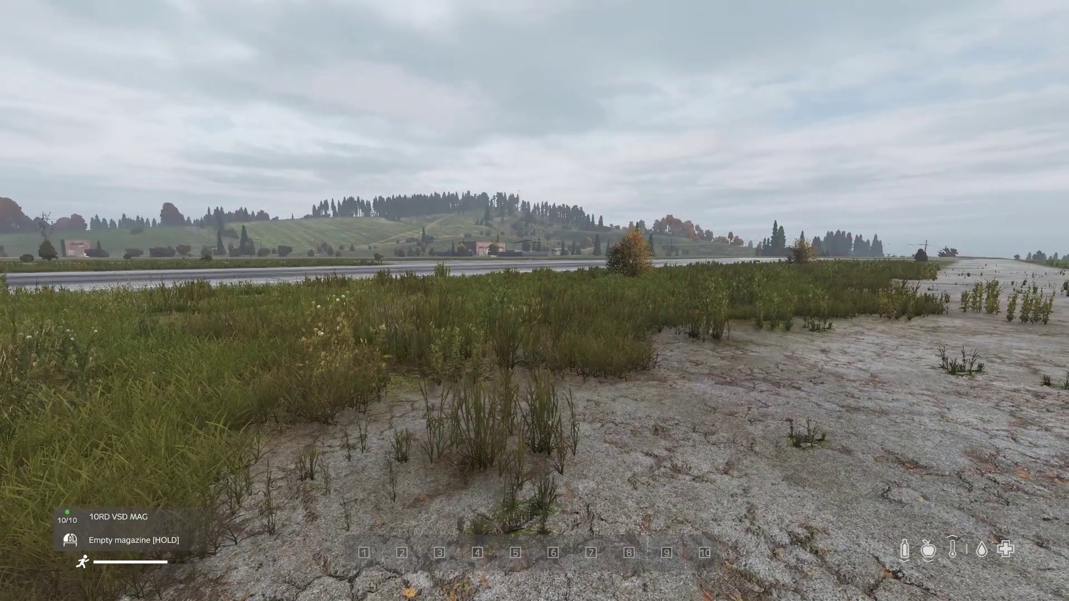
pyautogui.click(534, 300)
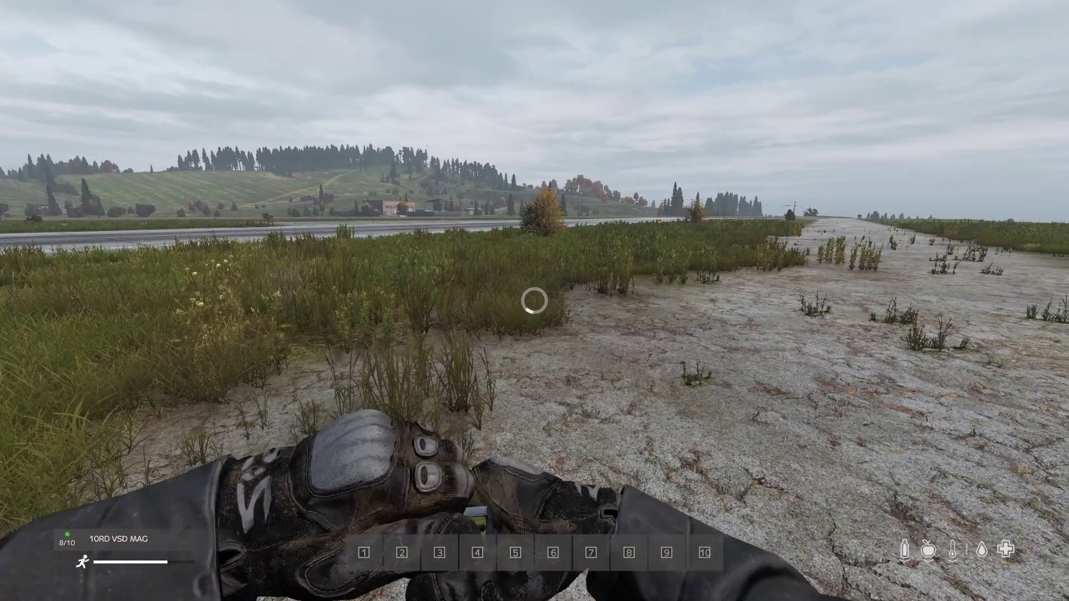
pyautogui.press('Tab')
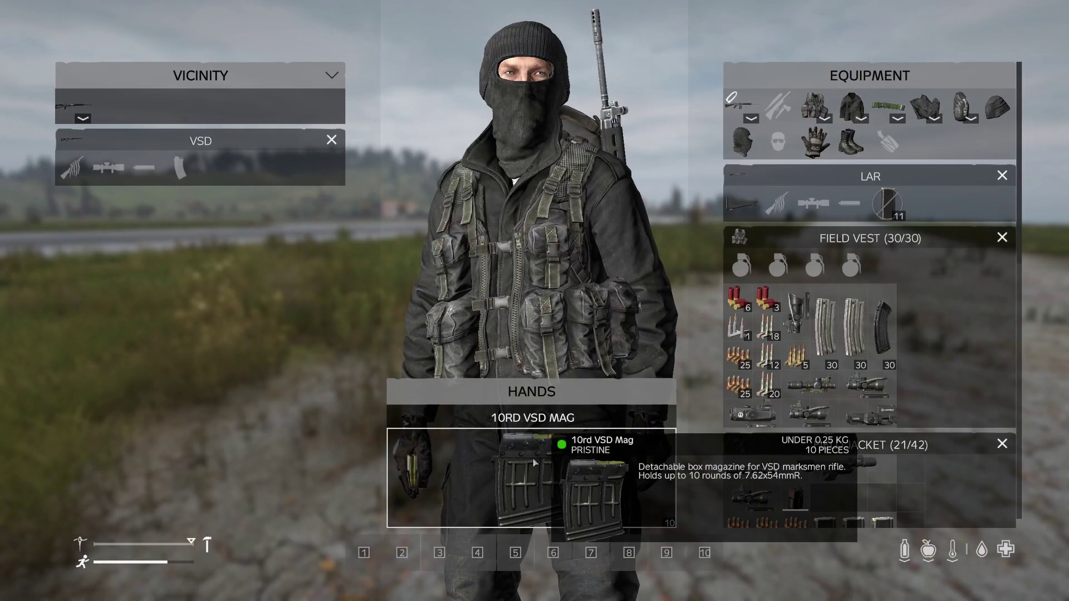
pyautogui.moveTo(533, 458); pyautogui.dragTo(795, 292)
# Inspect the 10rd VSD Mag's 3D model and description, rotating it to see its sides
pyautogui.scroll(-5, 747, 328)
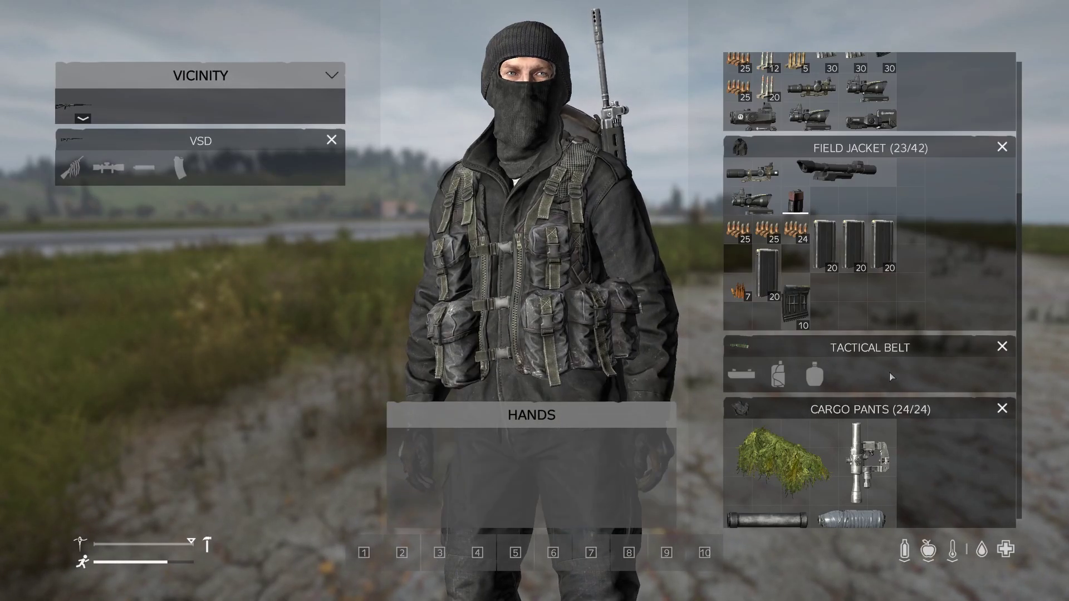
pyautogui.middleClick(795, 307)
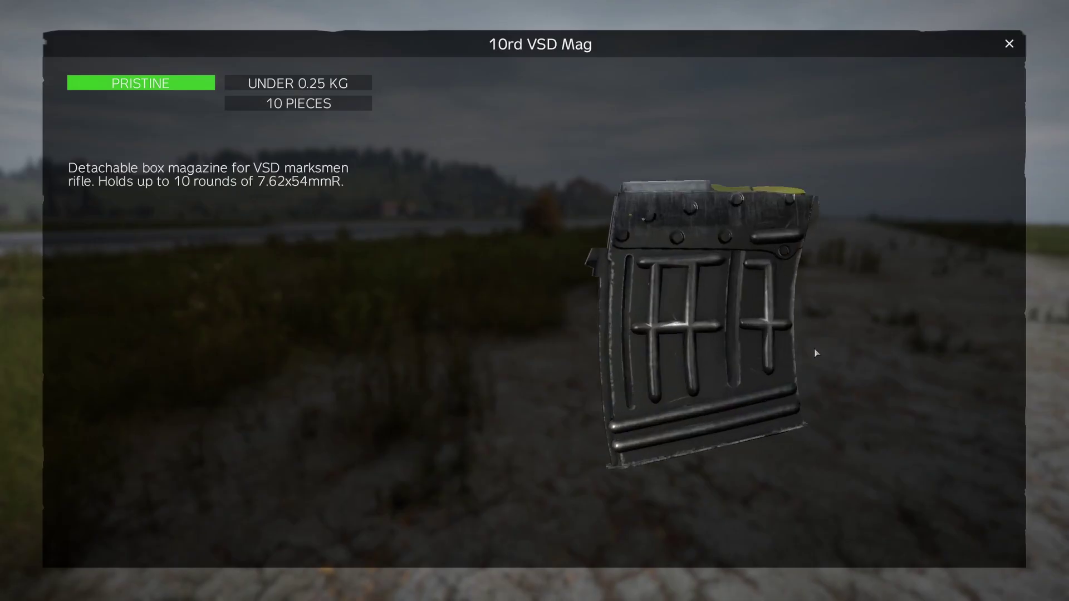
pyautogui.moveTo(780, 356); pyautogui.dragTo(676, 345)
pyautogui.press('Tab')
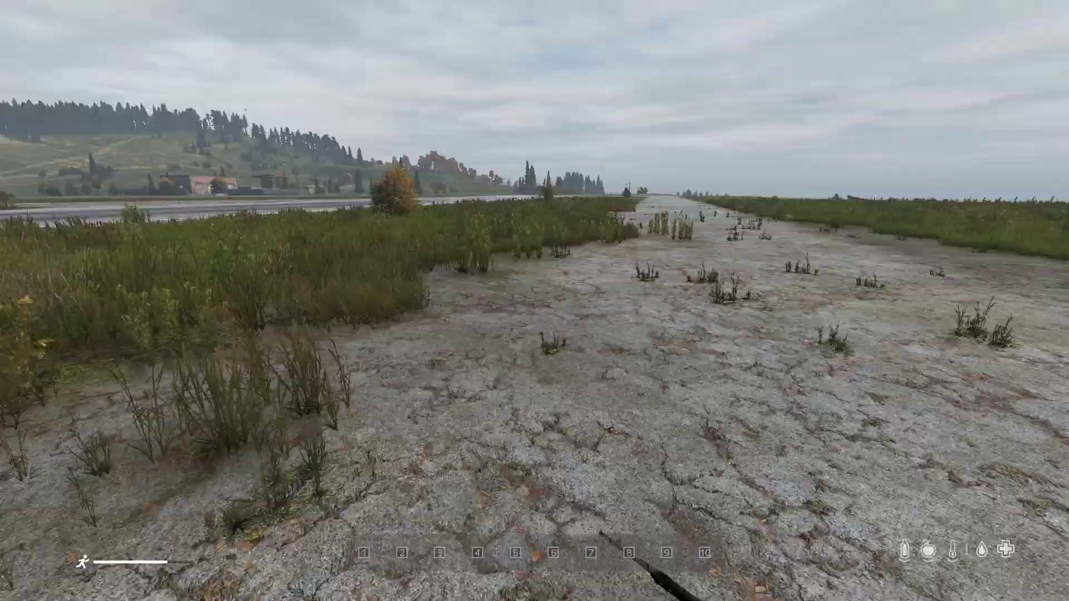
# Take the VSD rifle from the vicinity into the character's hands
pyautogui.press('Tab')
pyautogui.moveTo(374, 322); pyautogui.dragTo(554, 471)
pyautogui.press('Tab')
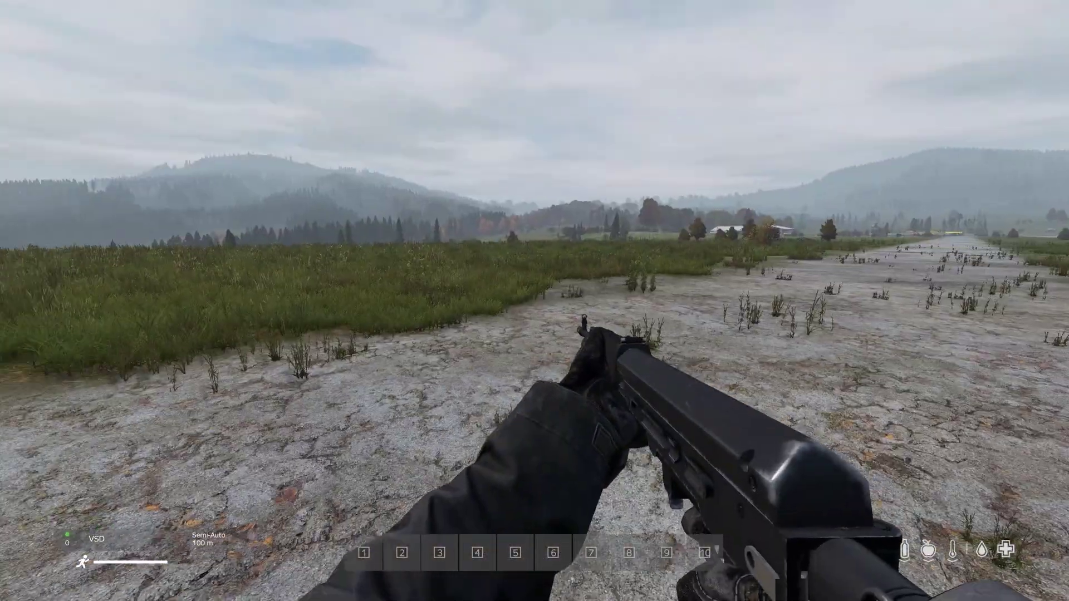
# Check how the character holds the VSD while moving, in first-person and third-person views
pyautogui.hotkey('shift', 'w')
pyautogui.press('alt')
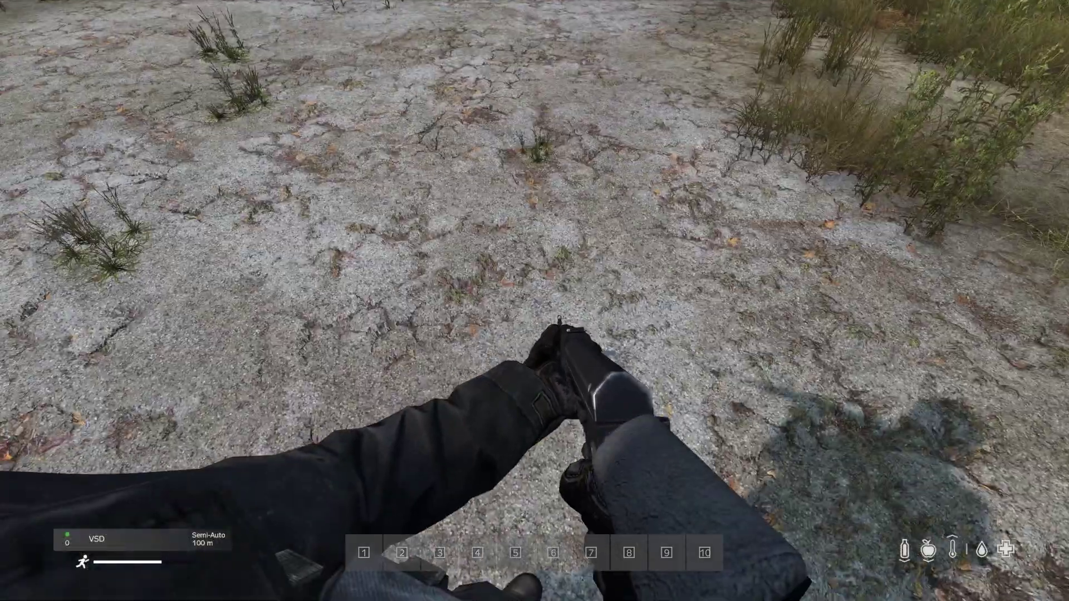
pyautogui.press('Return')
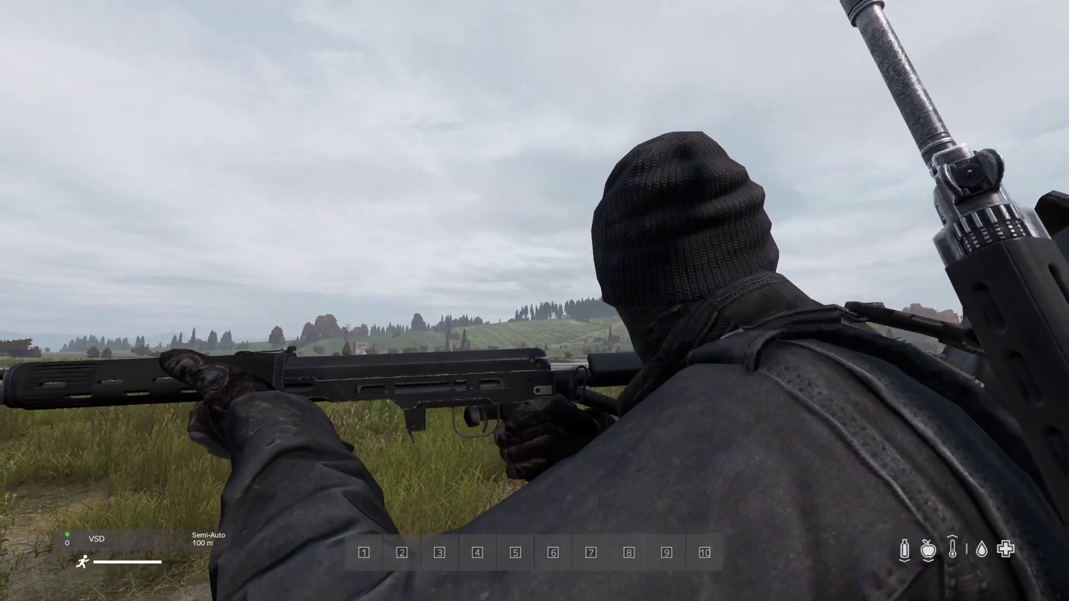
pyautogui.press('Return')
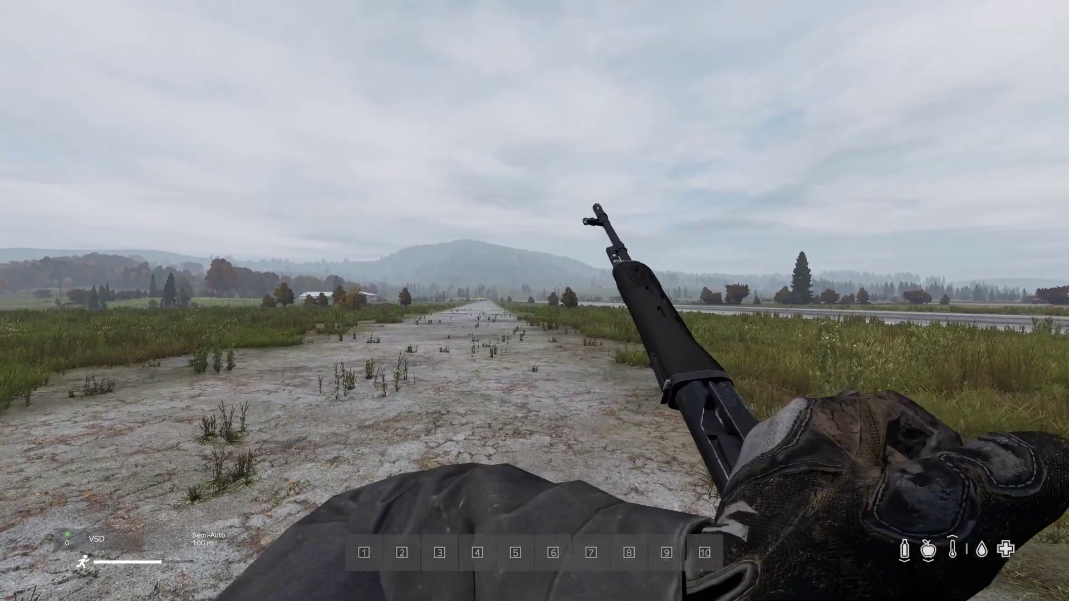
# Chamber a single loose round from the field vest in the VSD and fire it
pyautogui.press('Tab')
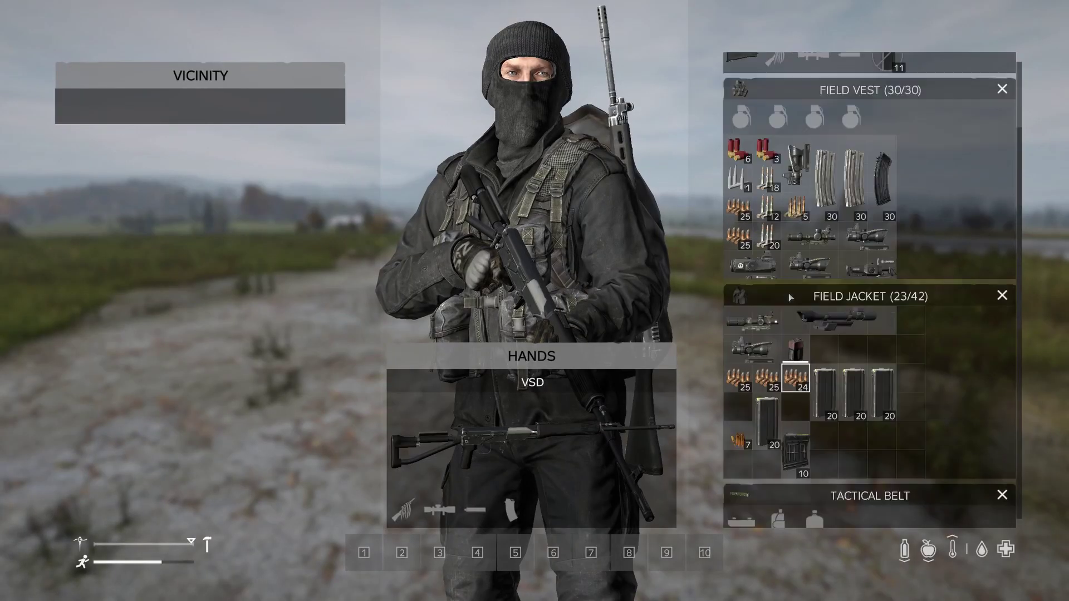
pyautogui.scroll(3, 791, 298)
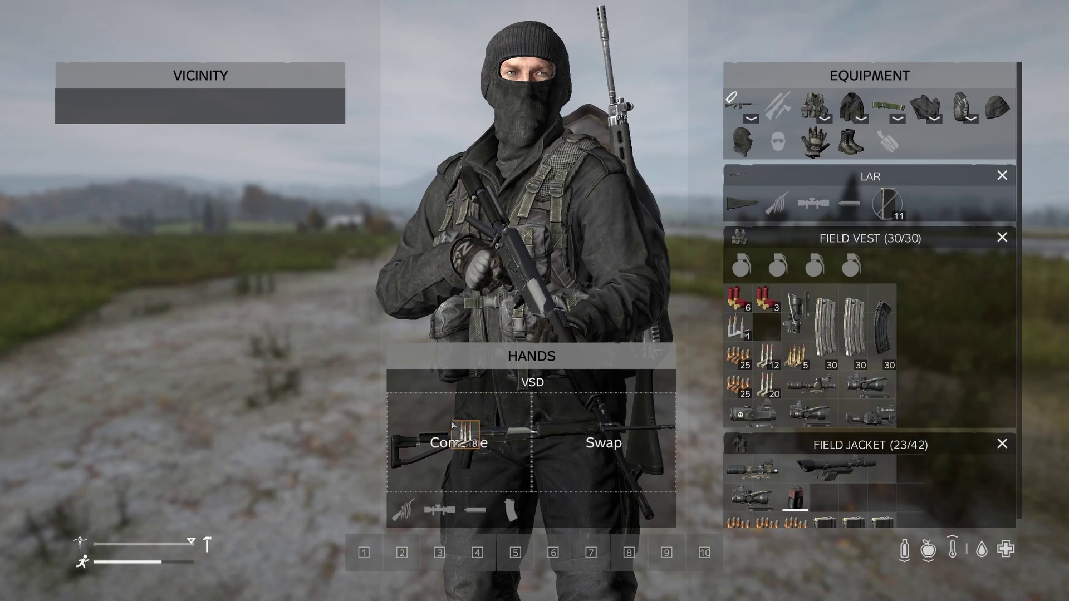
pyautogui.moveTo(454, 425); pyautogui.dragTo(454, 424)
pyautogui.press('Tab')
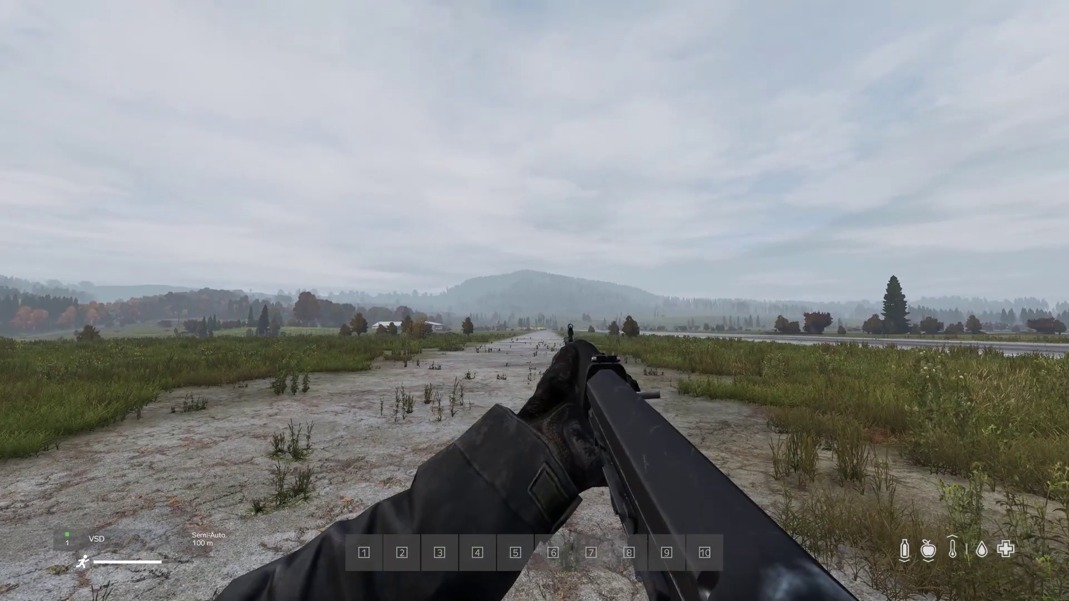
pyautogui.click(534, 301)
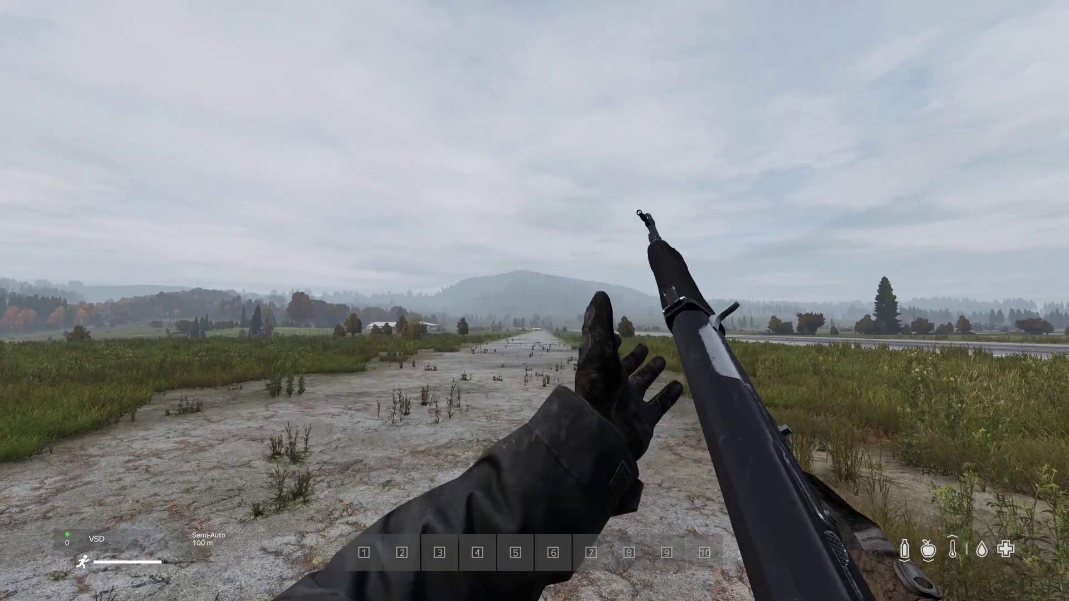
# Load the 10rd VSD Mag into the rifle and fire three shots through the iron sights
pyautogui.press('Tab')
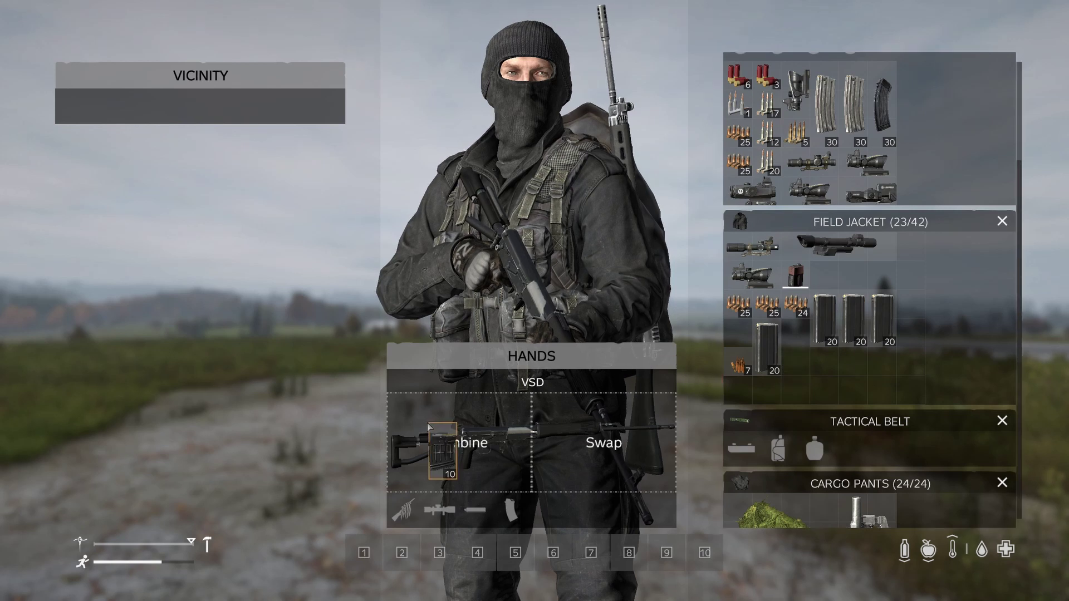
pyautogui.moveTo(429, 426); pyautogui.dragTo(440, 440)
pyautogui.press('Tab')
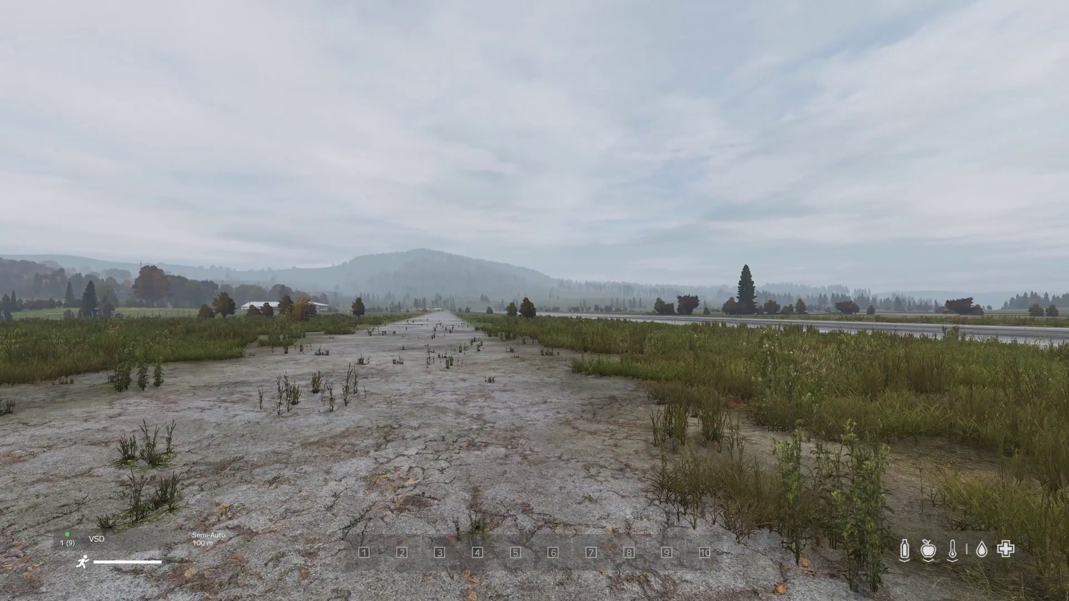
pyautogui.rightClick(534, 301)
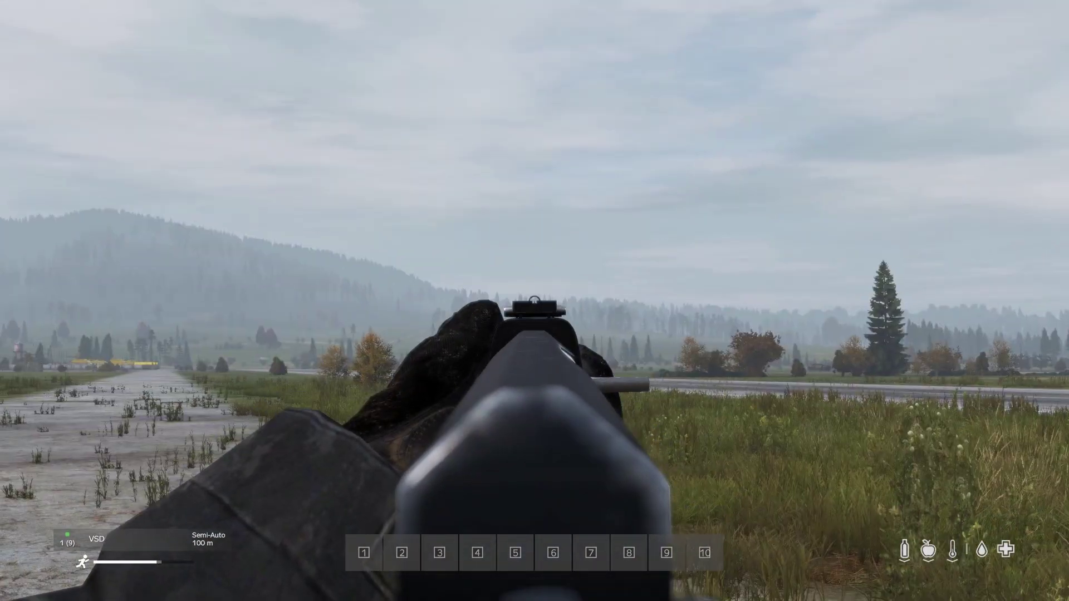
pyautogui.click(535, 301)
pyautogui.click(535, 301)
pyautogui.click(534, 301)
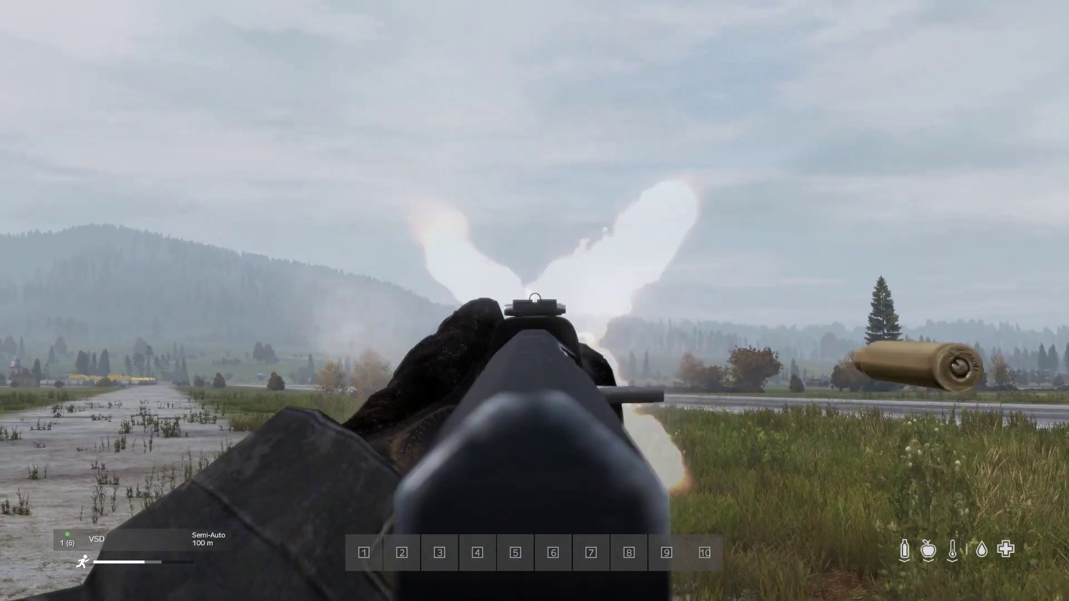
# Attach the PSO-1 scope to the VSD and inspect the assembled rifle's 3D model
pyautogui.press('Tab')
pyautogui.scroll(3, 895, 362)
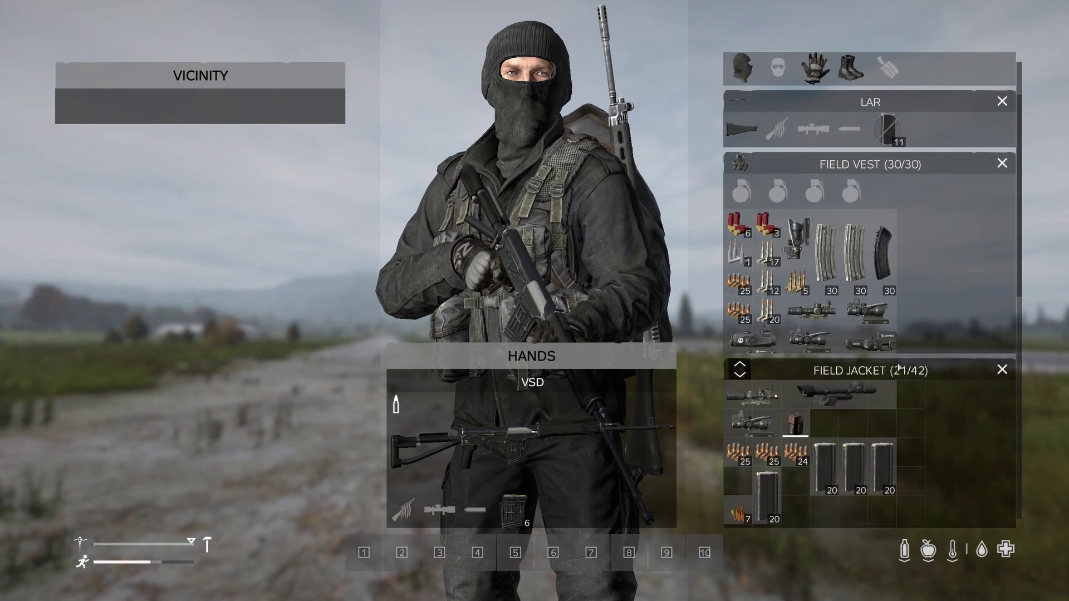
pyautogui.scroll(-5, 902, 368)
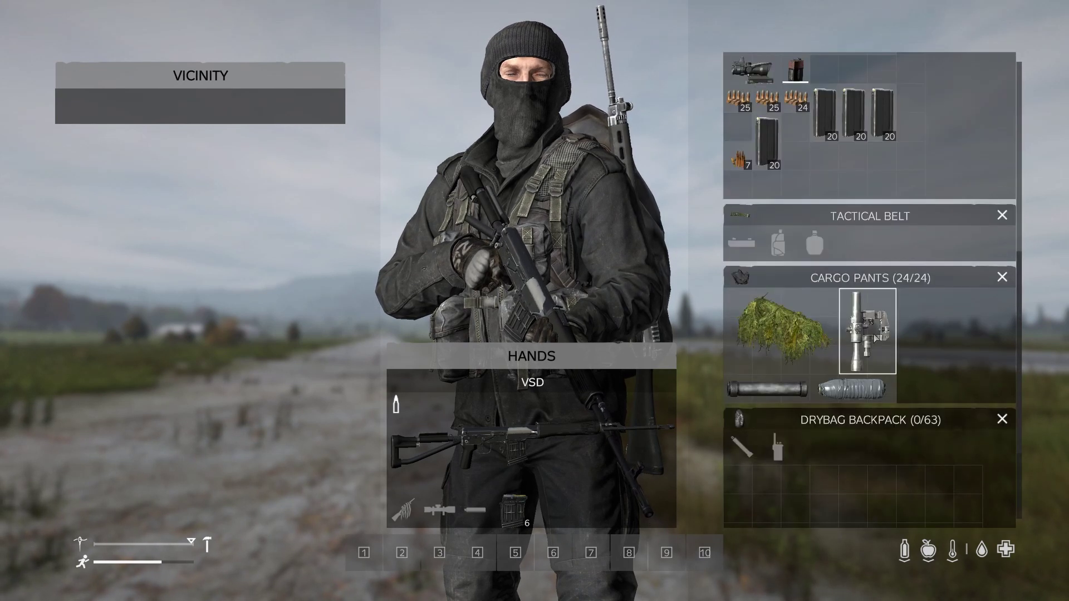
pyautogui.middleClick(462, 427)
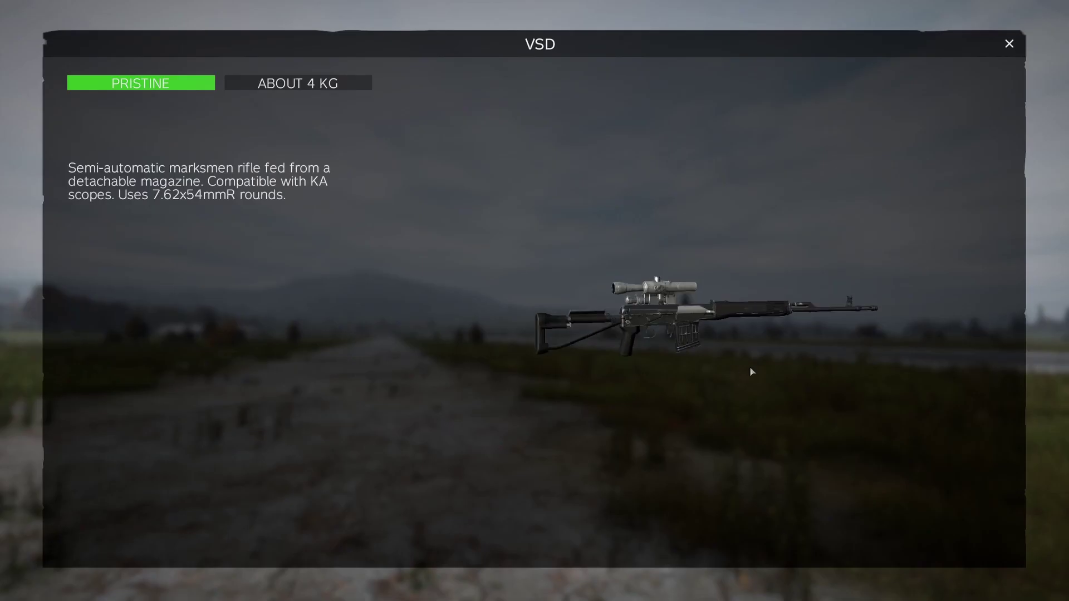
pyautogui.moveTo(750, 369); pyautogui.dragTo(795, 379)
pyautogui.press('Tab')
# Aim the scoped VSD and switch repeatedly between the iron-sight and PSO-1 optic views
pyautogui.rightClick(535, 300)
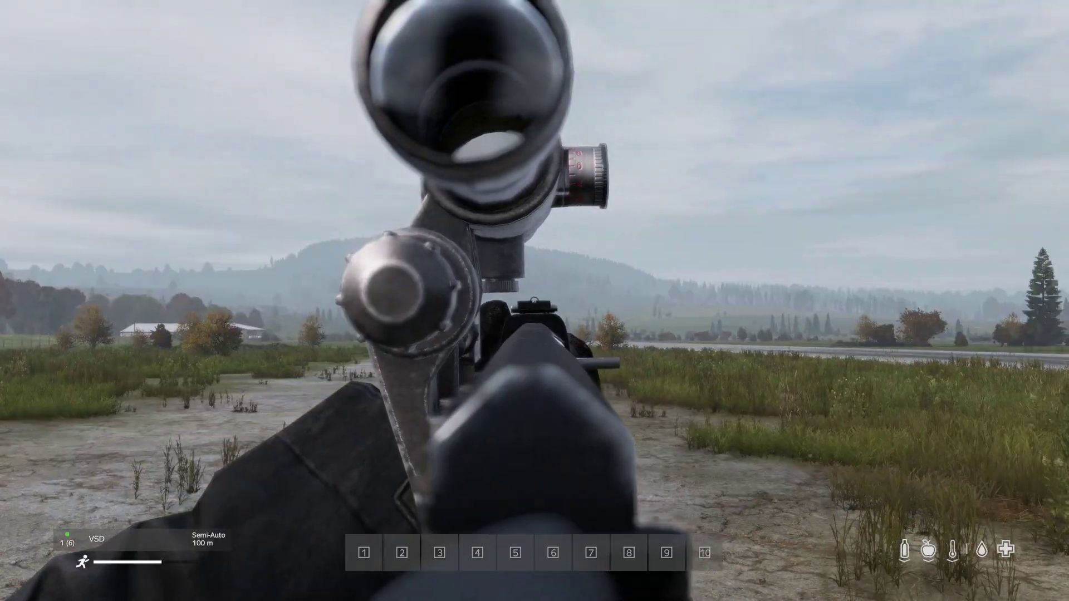
pyautogui.press('v')
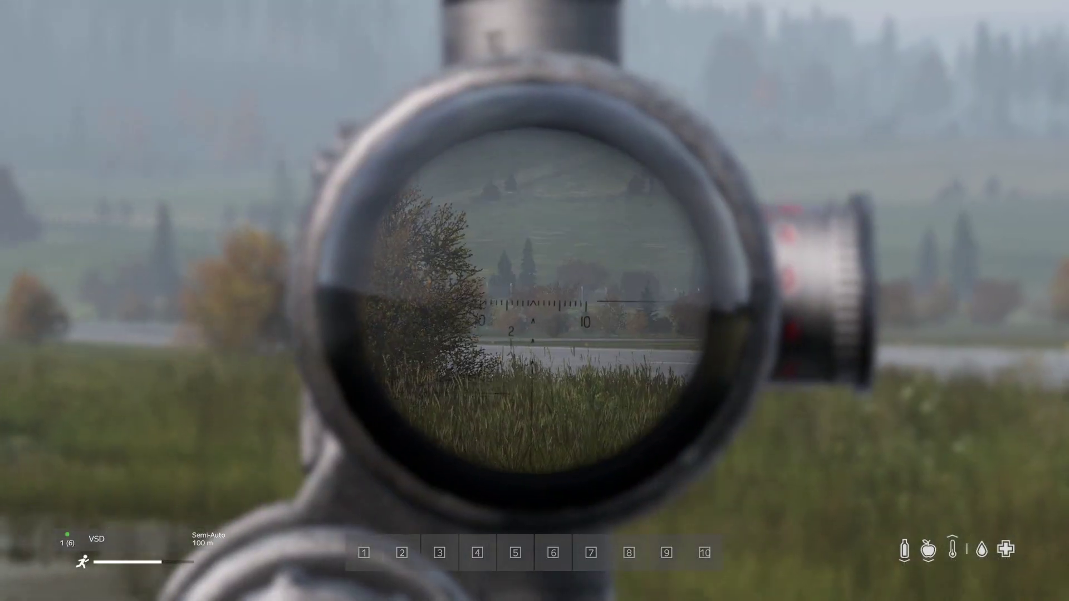
pyautogui.press('v')
pyautogui.press('v')
pyautogui.press('v')
pyautogui.press('v')
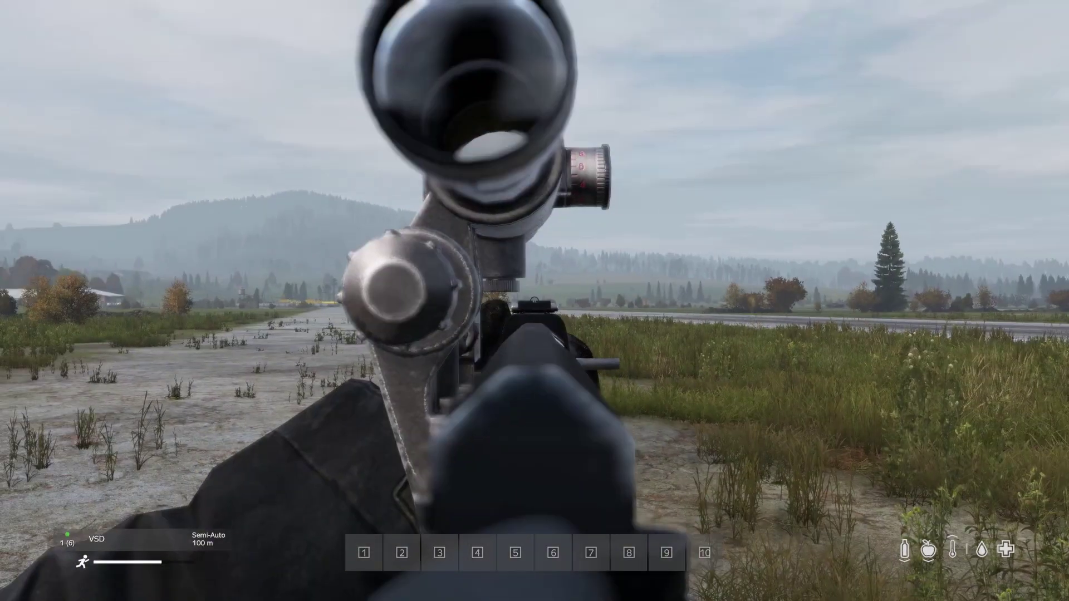
# Swap the PSO-1 scope for the ghillie wrap on the VSD and check the iron-sight view
pyautogui.press('Tab')
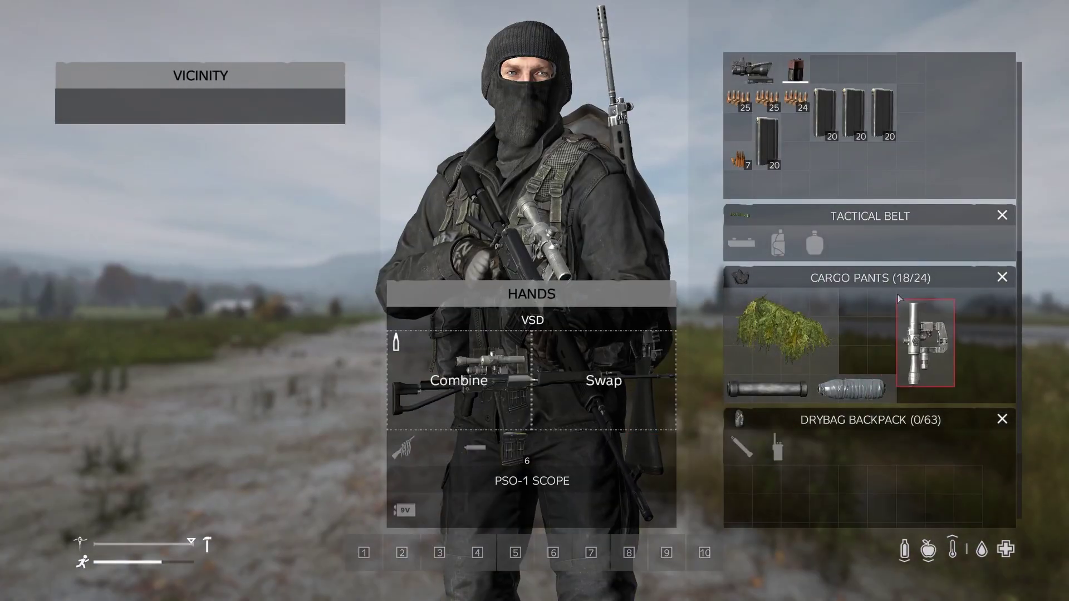
pyautogui.moveTo(854, 299); pyautogui.dragTo(855, 303)
pyautogui.press('Tab')
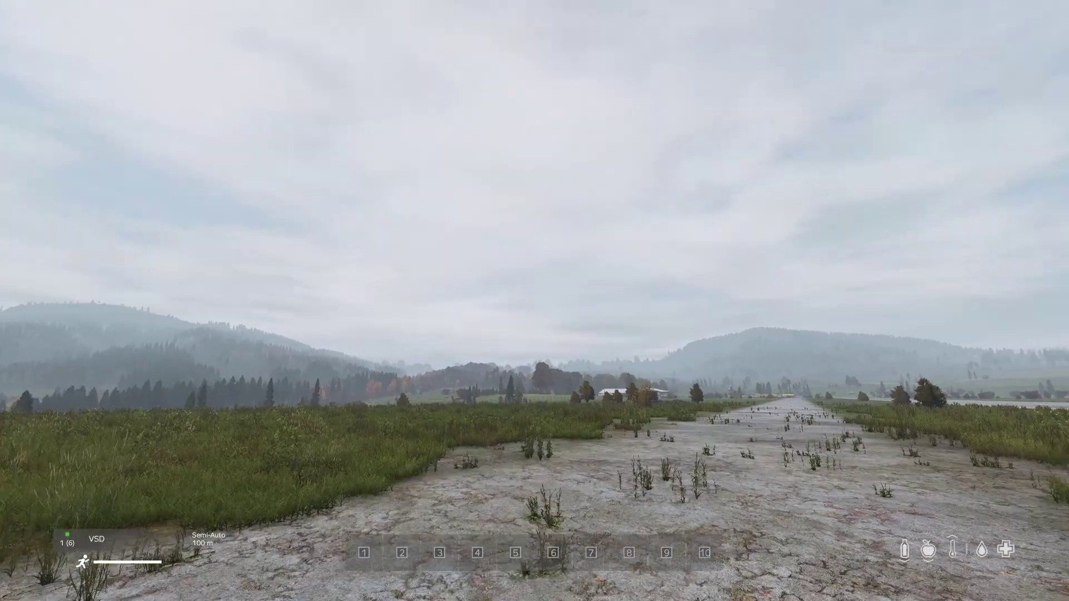
pyautogui.rightClick(535, 301)
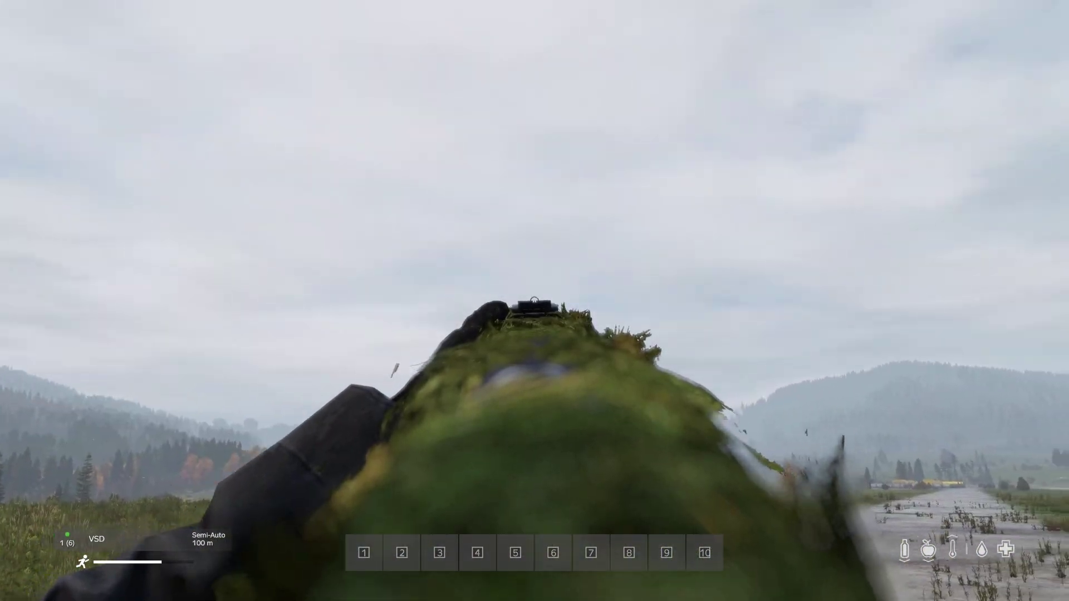
pyautogui.rightClick(535, 301)
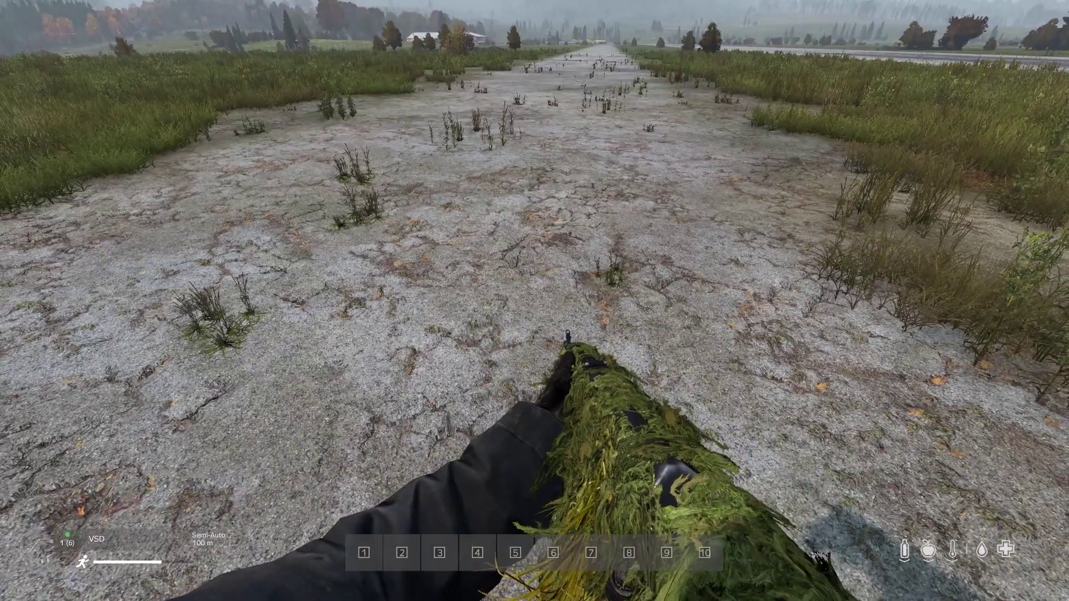
pyautogui.press('Tab')
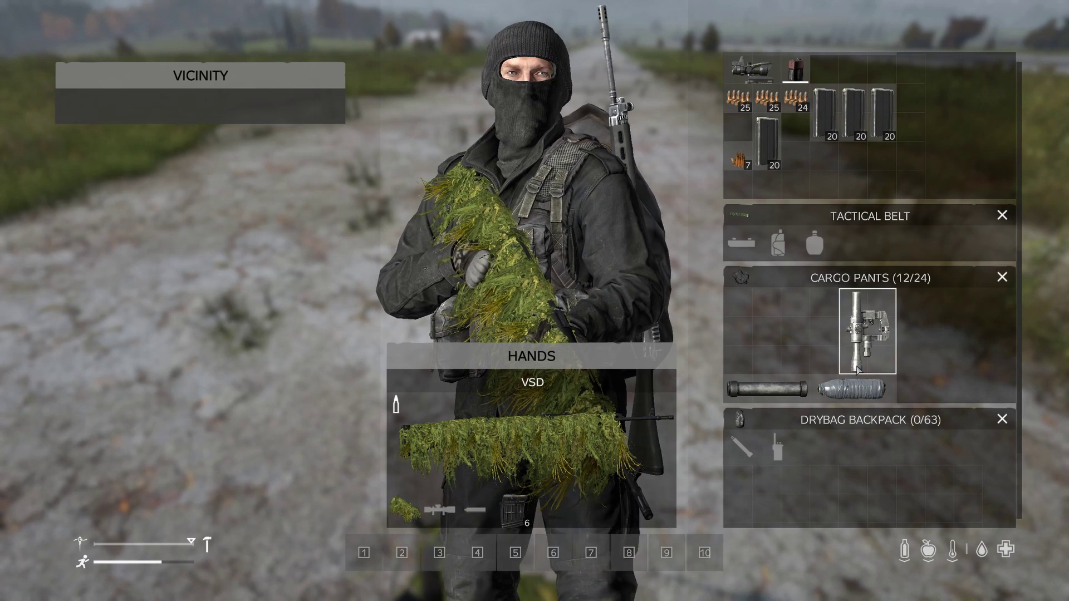
# Attach the PSO-1 scope to the ghillie-wrapped VSD and check the view through the optic
pyautogui.press('Tab')
pyautogui.rightClick(534, 300)
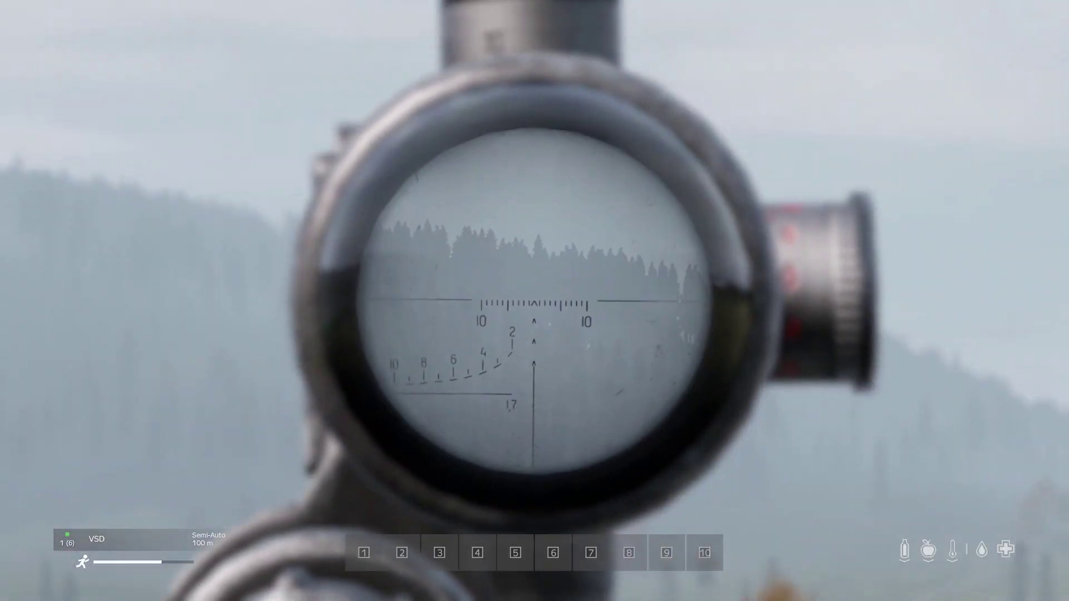
# Move the ghillie wrap from the VSD back to the cargo pants and fire one aimed shot with the PSO-1 scope mounted
pyautogui.press('Tab')
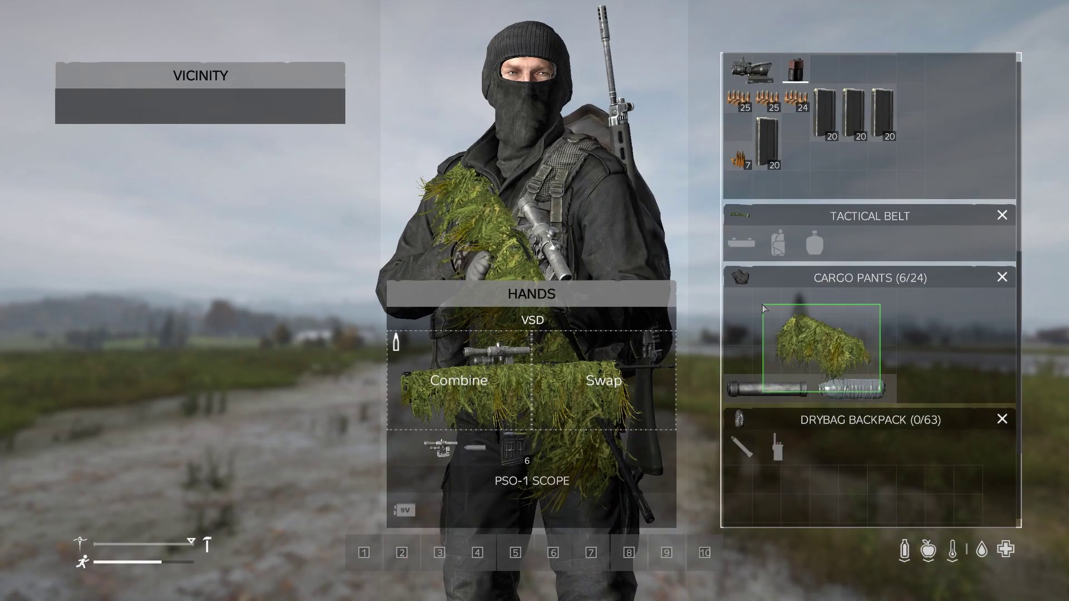
pyautogui.moveTo(424, 385); pyautogui.dragTo(424, 386)
pyautogui.press('Tab')
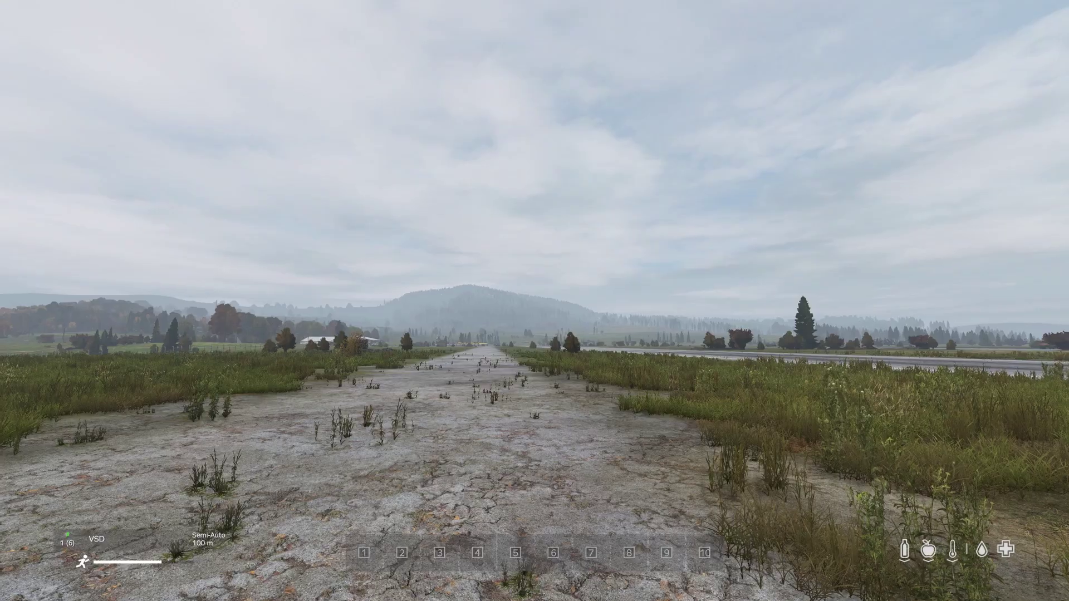
pyautogui.rightClick(535, 300)
pyautogui.click(534, 300)
# Attach the plastic bottle suppressor to the scoped VSD and fire two test shots
pyautogui.press('Tab')
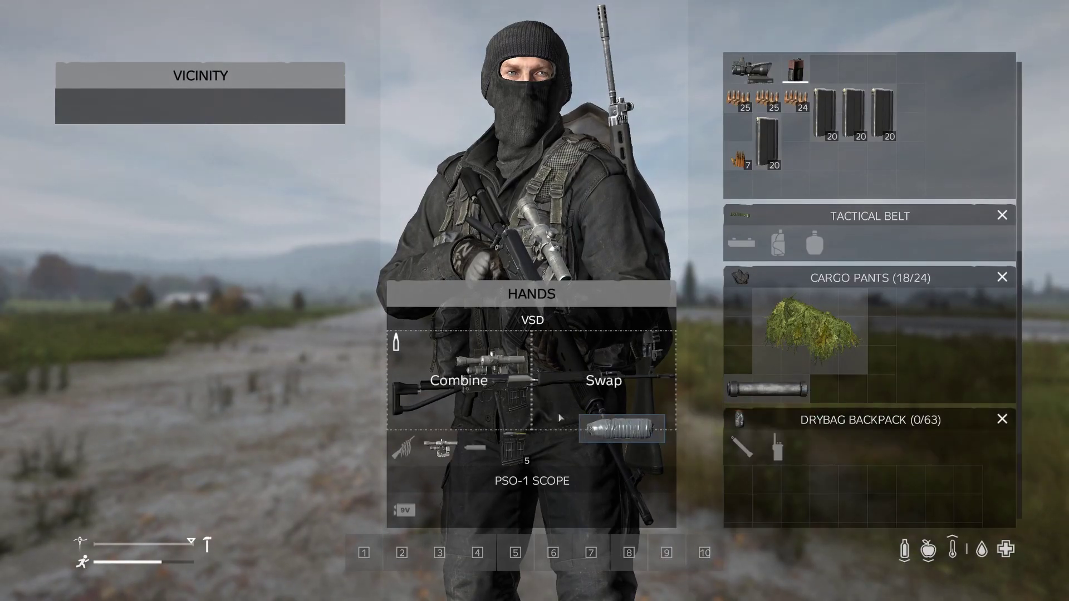
pyautogui.press('Tab')
pyautogui.click(534, 301)
pyautogui.click(534, 301)
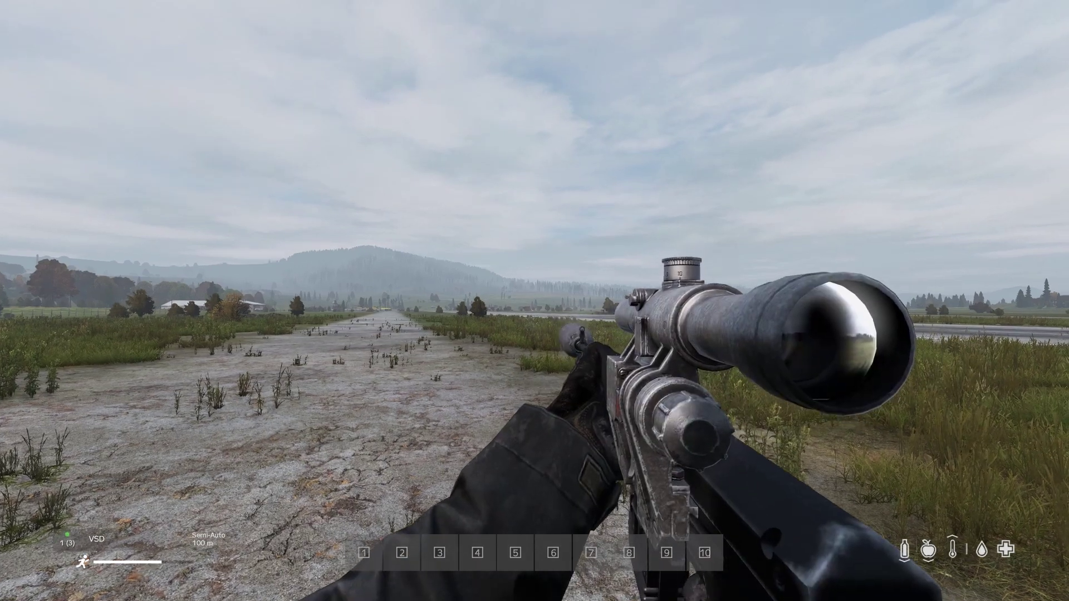
# Strip the bottle suppressor and PSO-1 scope from the VSD and check the bare rifle's reload handling
pyautogui.press('Tab')
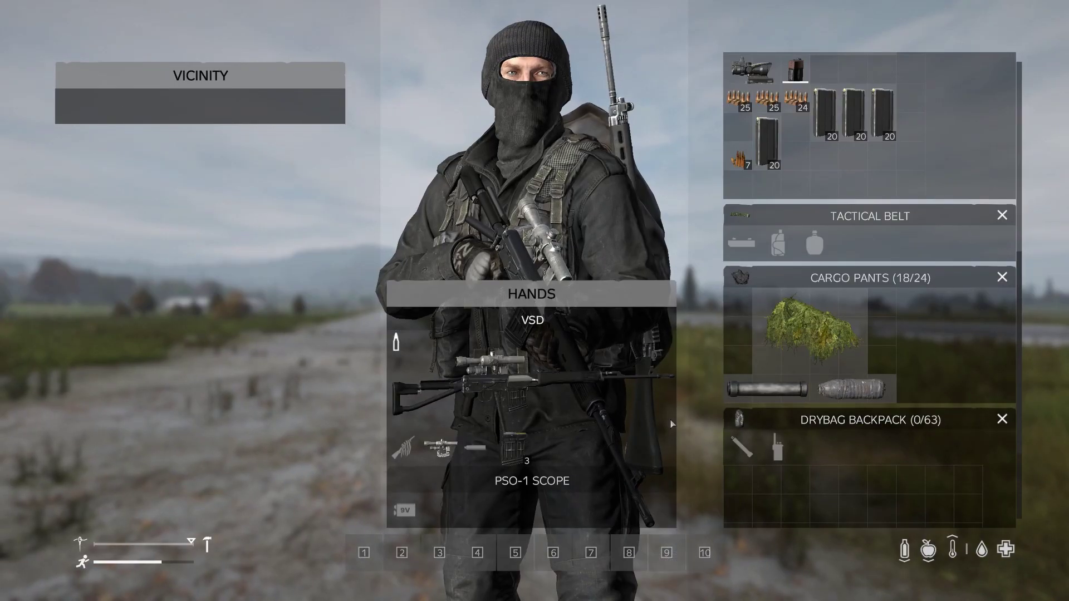
pyautogui.press('Tab')
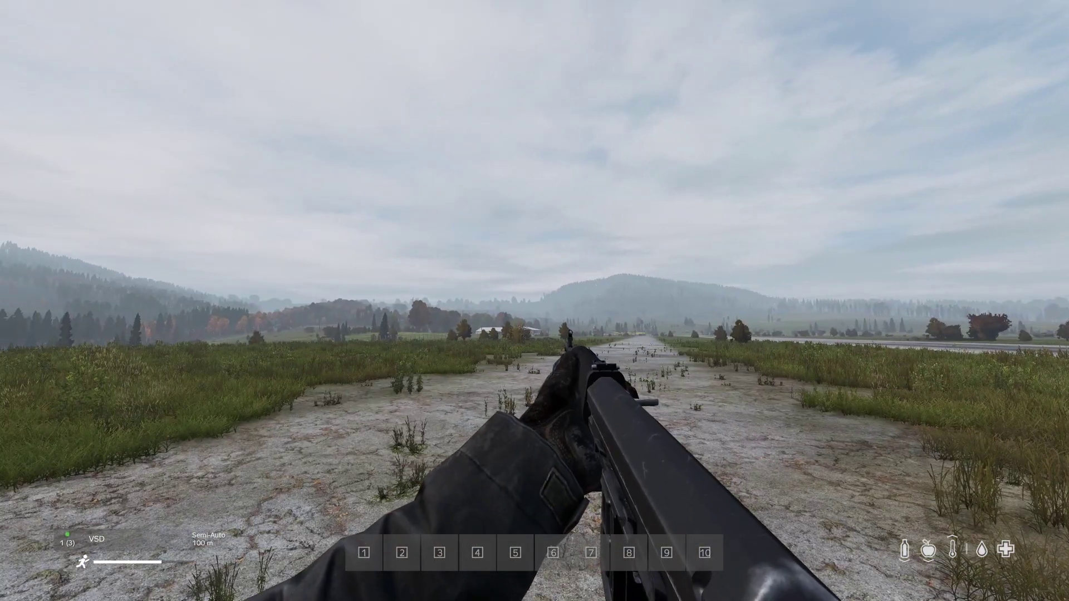
pyautogui.press('r')
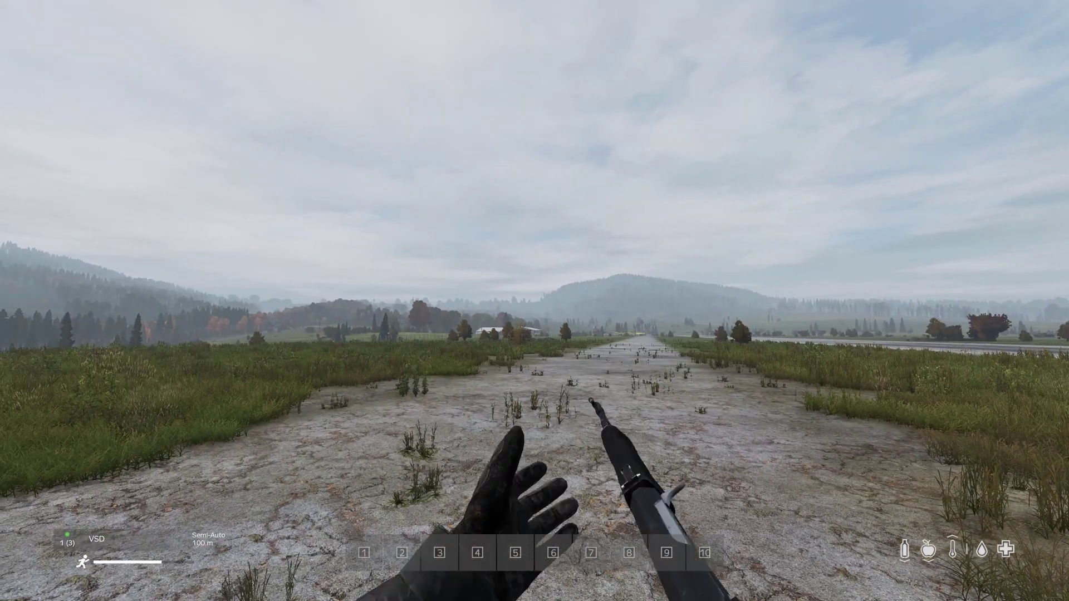
pyautogui.press('r')
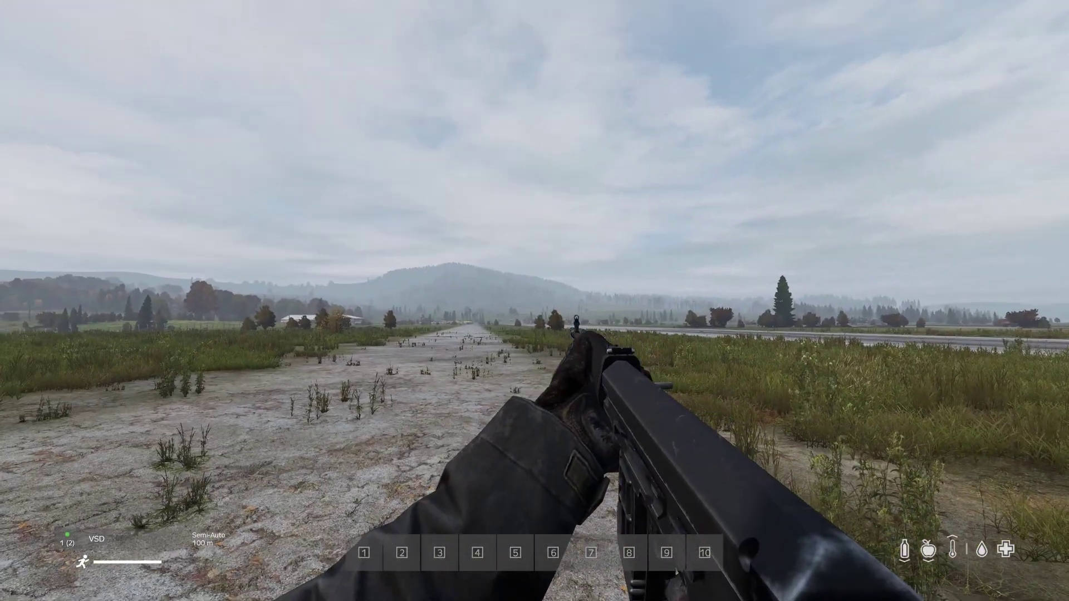
# Fire the VSD's remaining rounds without scope or suppressor until the magazine and chamber are empty
pyautogui.click(535, 301)
pyautogui.click(535, 300)
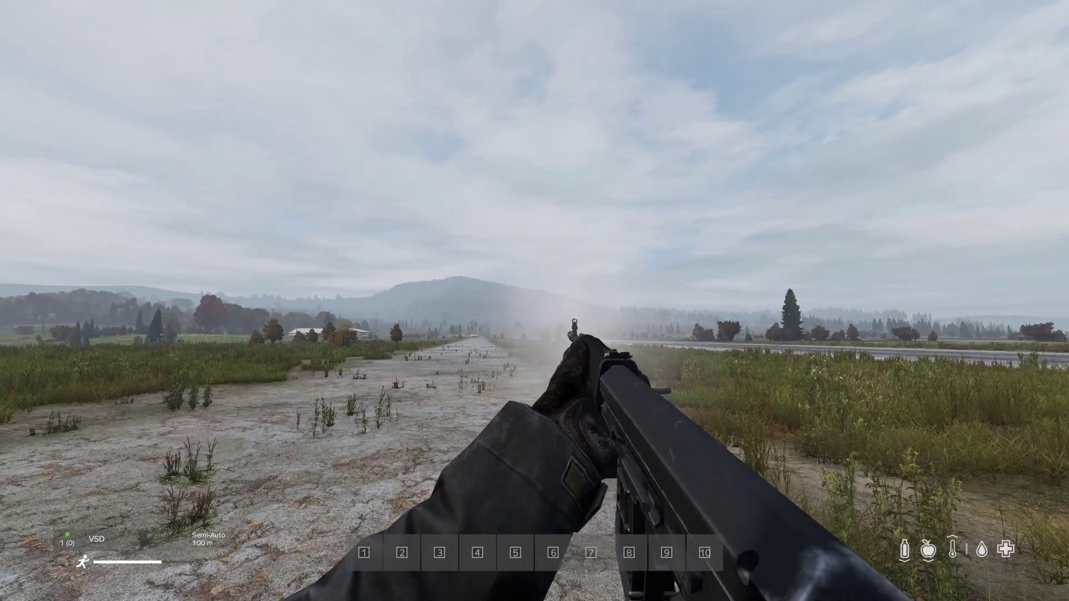
pyautogui.click(534, 301)
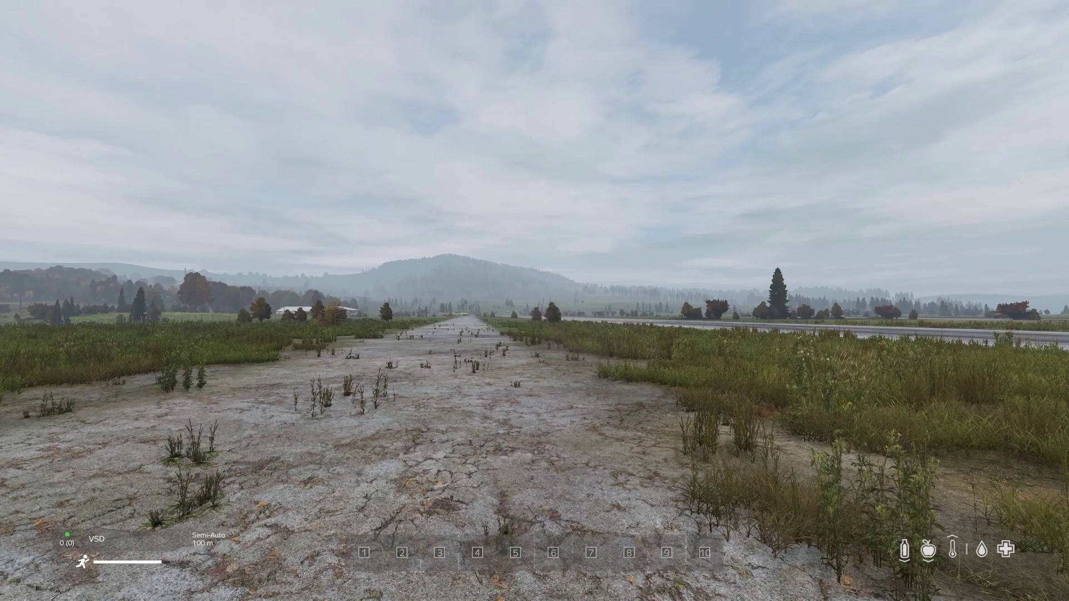